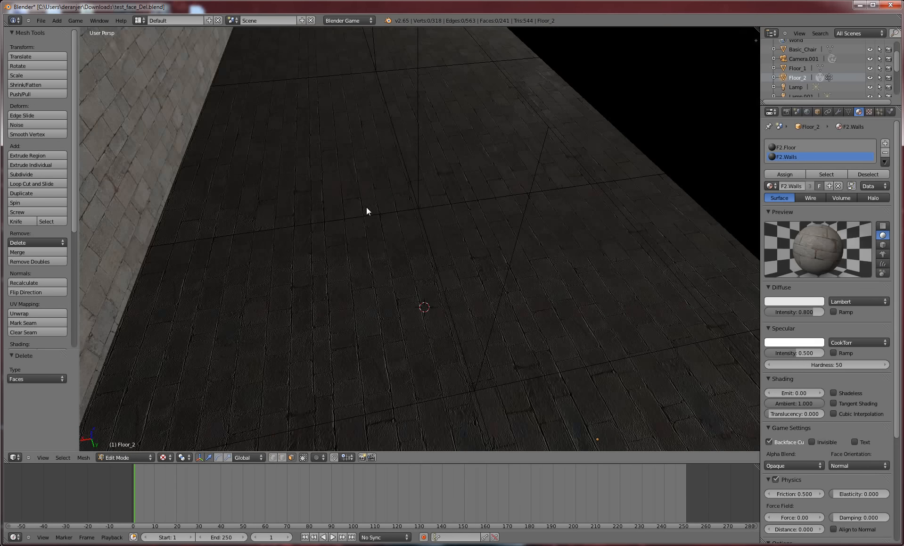
Examine the floors and walls of the two-storey maze level from inside, from the side and from above
scroll(366, 209, up, 3)
scroll(366, 209, down, 2)
scroll(366, 208, up, 1)
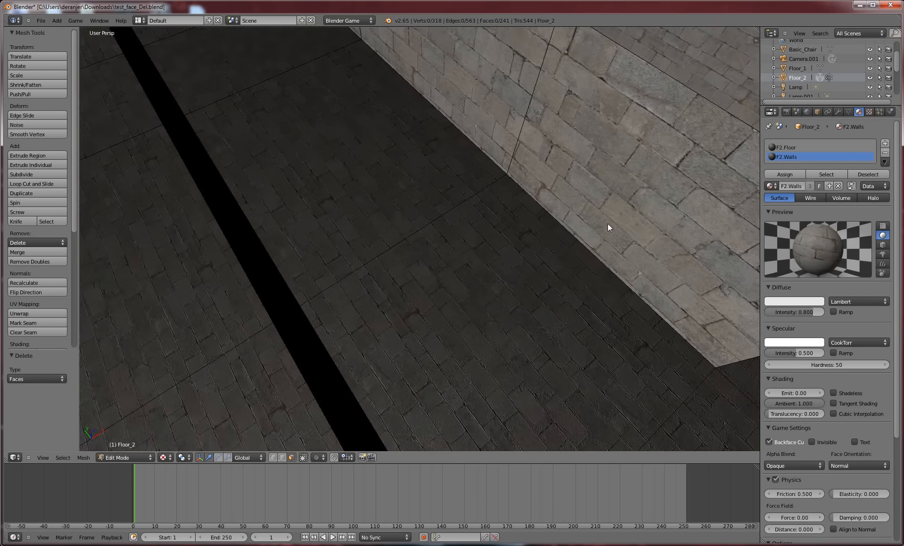
scroll(609, 225, down, 4)
scroll(521, 204, down, 2)
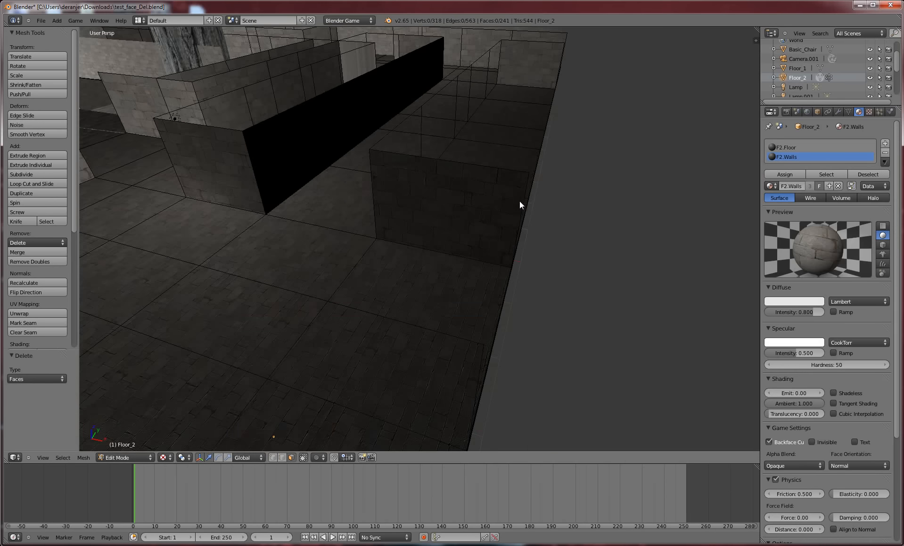
scroll(576, 209, down, 7)
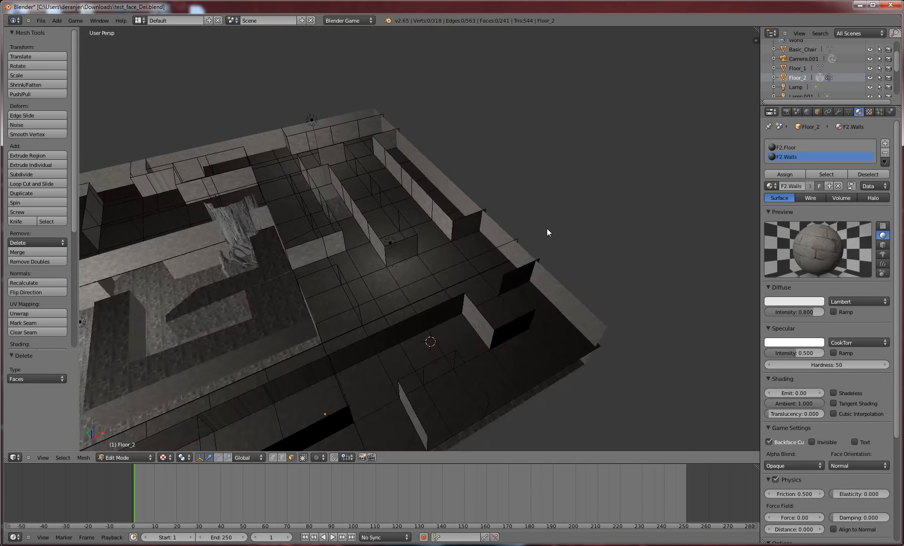
middle_drag(646, 231, 562, 325)
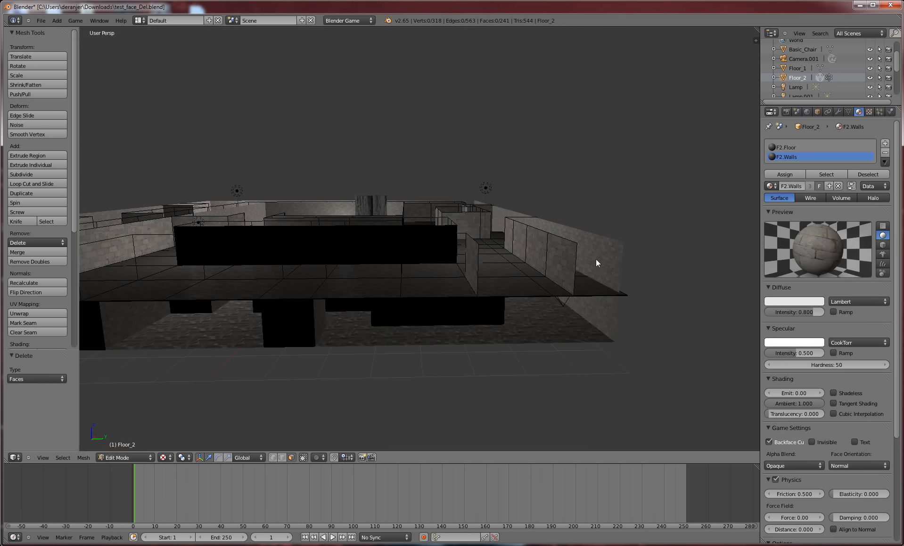
middle_drag(595, 259, 524, 308)
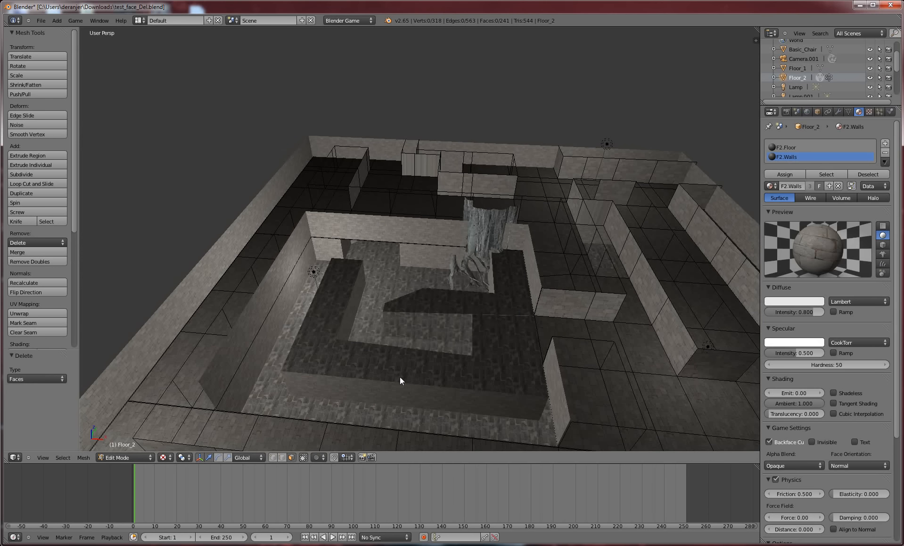
middle_drag(400, 377, 477, 310)
middle_drag(618, 214, 647, 255)
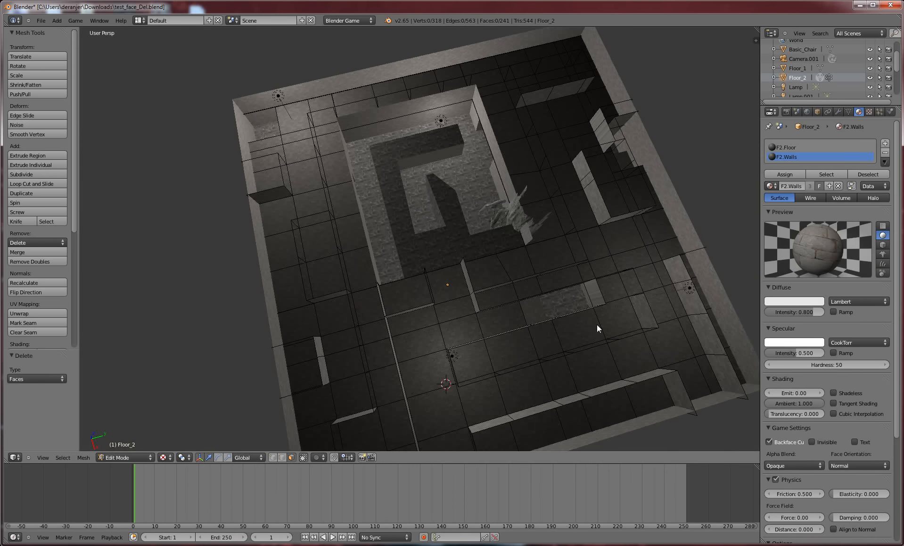
middle_drag(597, 324, 634, 297)
Examine the tree trunk and its roots in the open central pit from several angles
scroll(478, 137, up, 3)
middle_drag(478, 137, 506, 324)
scroll(437, 198, up, 1)
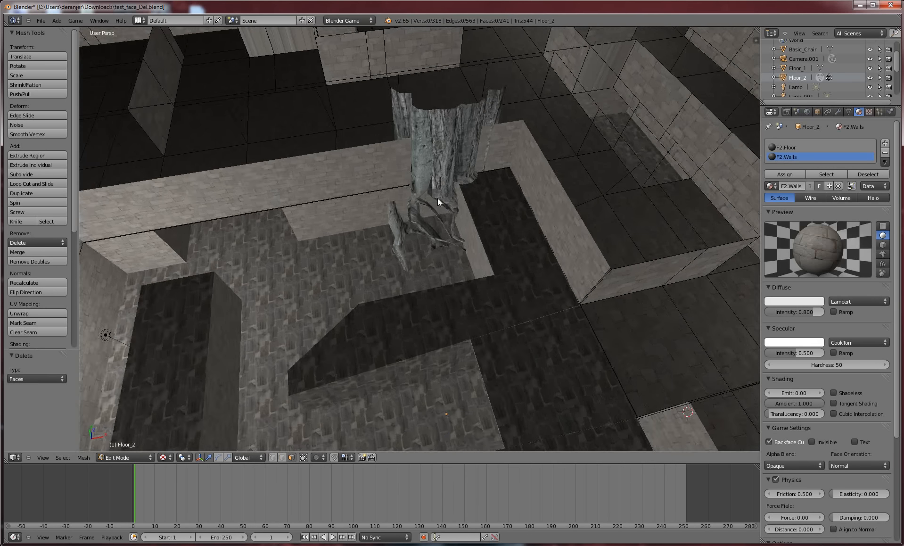
scroll(437, 198, up, 2)
middle_drag(457, 202, 560, 166)
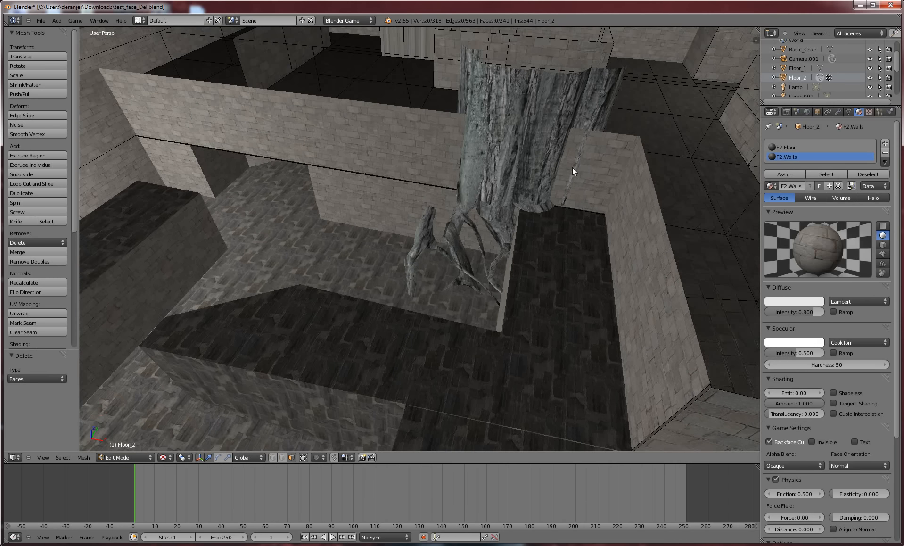
middle_drag(464, 215, 388, 259)
scroll(387, 259, up, 2)
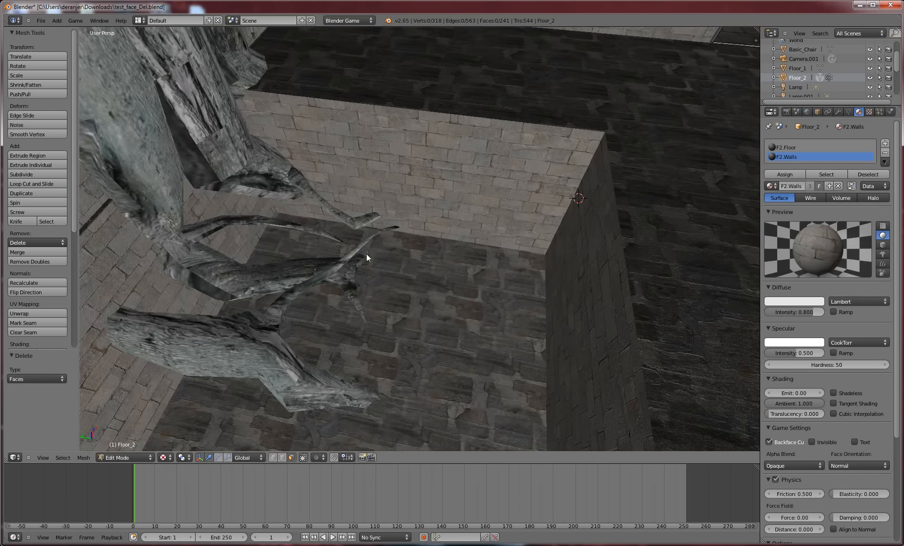
mouse_move(308, 285)
middle_down()
mouse_move(431, 261)
mouse_move(365, 262)
mouse_move(488, 279)
mouse_move(510, 300)
mouse_move(476, 297)
mouse_move(561, 336)
mouse_move(565, 302)
middle_up()
scroll(369, 258, down, 6)
Toggle the wireframe display and restore the textured viewport shading
key(z)
key(z)
scroll(565, 302, down, 3)
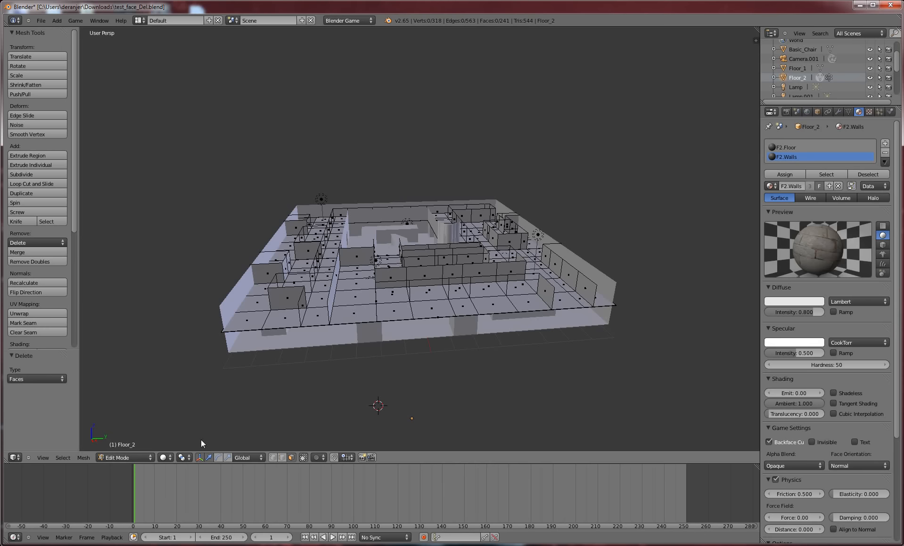
click(166, 459)
click(176, 416)
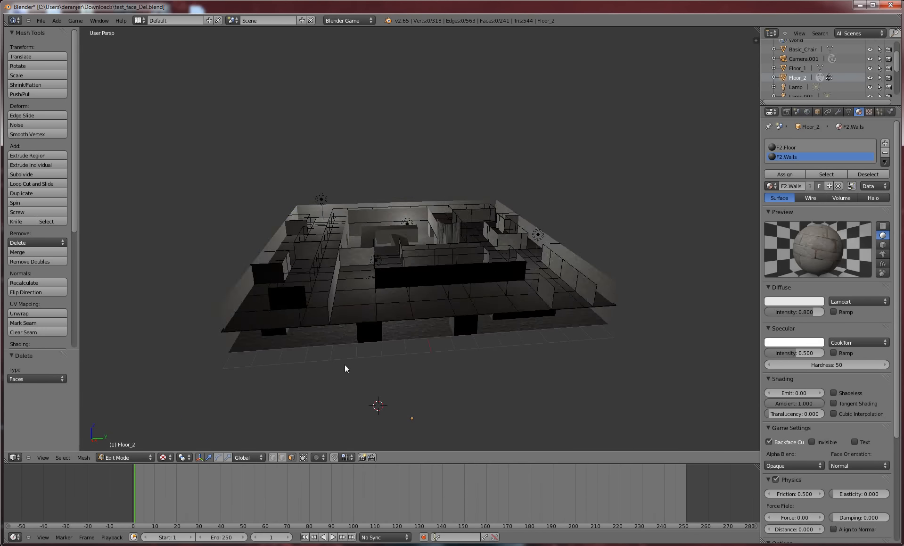
Examine both storeys of the level from the outside, including the backs of the walls and the lower floor
mouse_move(347, 367)
middle_down()
mouse_move(395, 346)
mouse_move(318, 390)
middle_up()
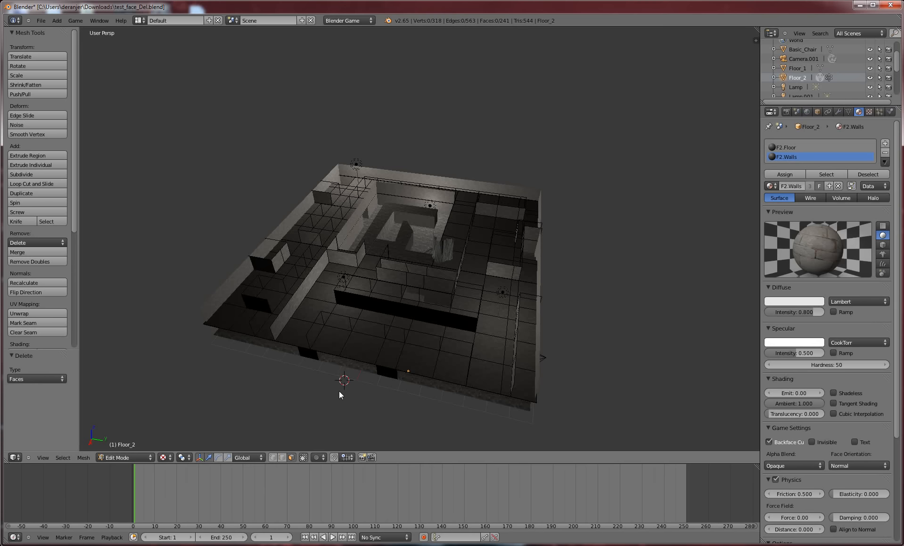
middle_drag(339, 391, 319, 241)
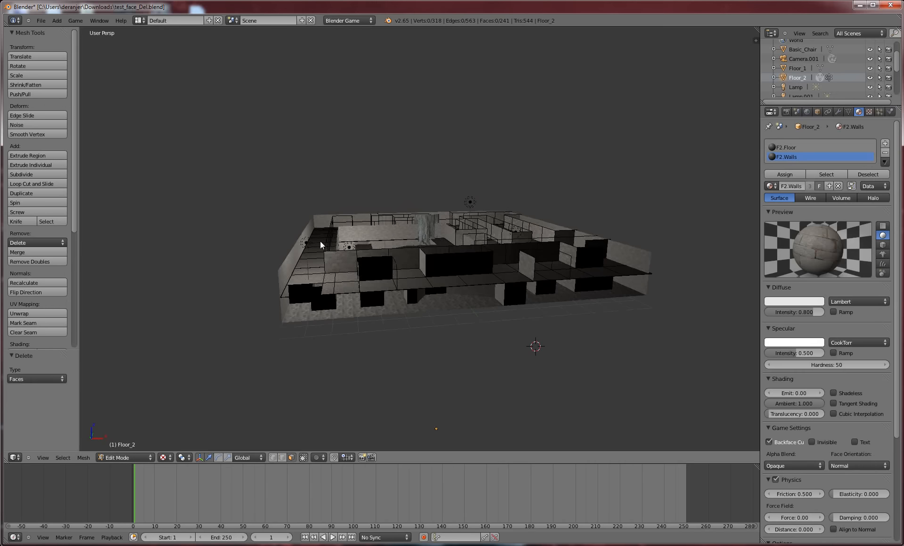
scroll(379, 328, up, 5)
middle_drag(379, 327, 362, 291)
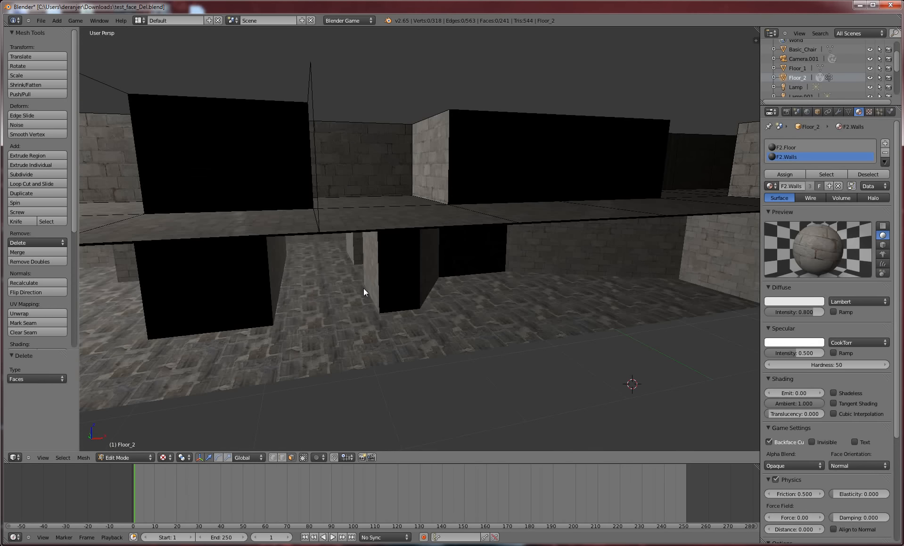
middle_drag(509, 305, 504, 305)
click(274, 545)
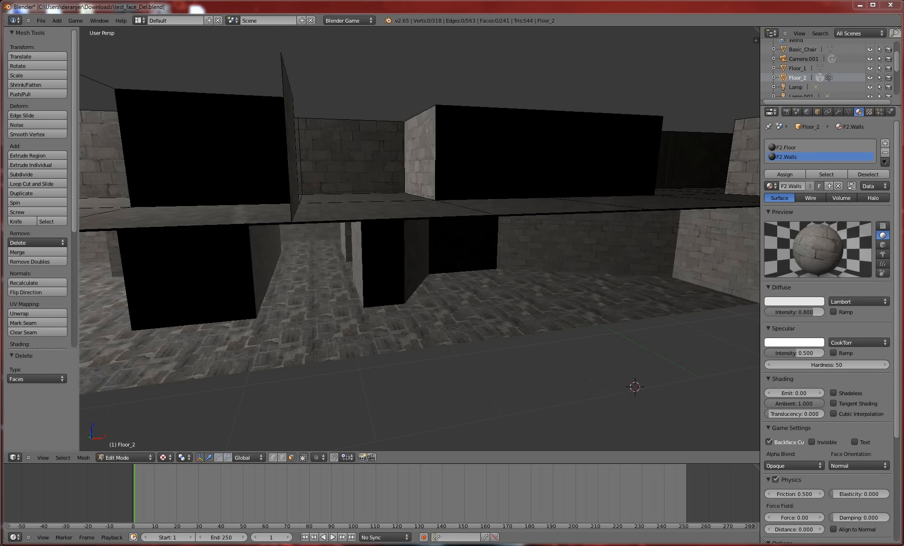
middle_drag(506, 239, 442, 290)
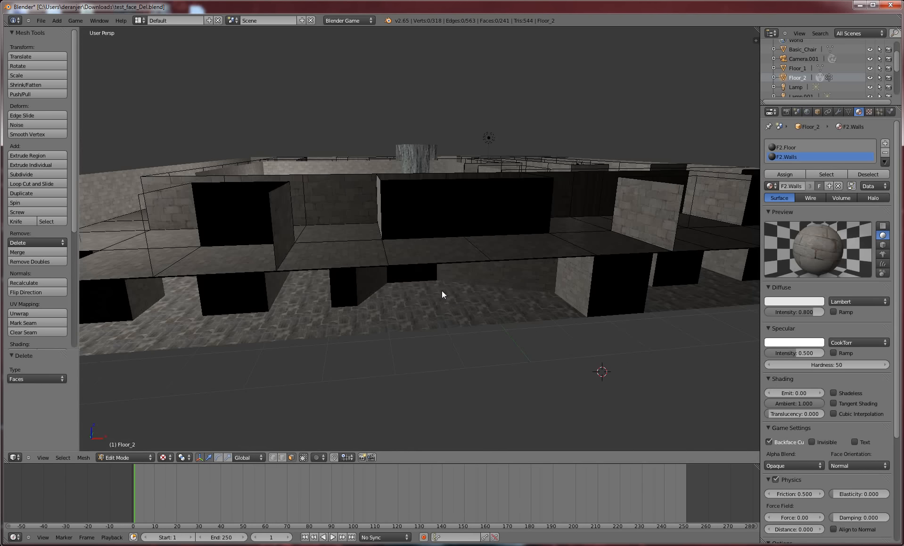
middle_drag(296, 309, 385, 264)
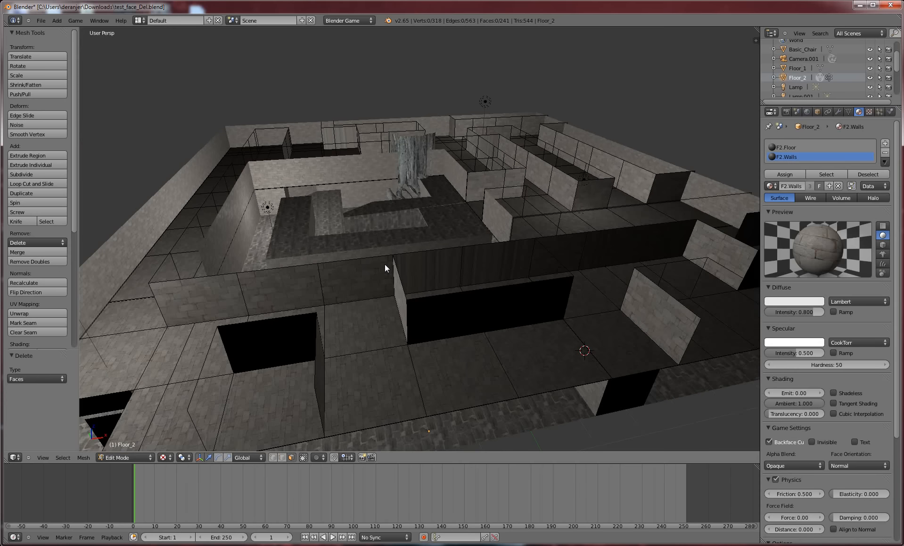
Leave Edit Mode and hide the Floor_2 object
key(Tab)
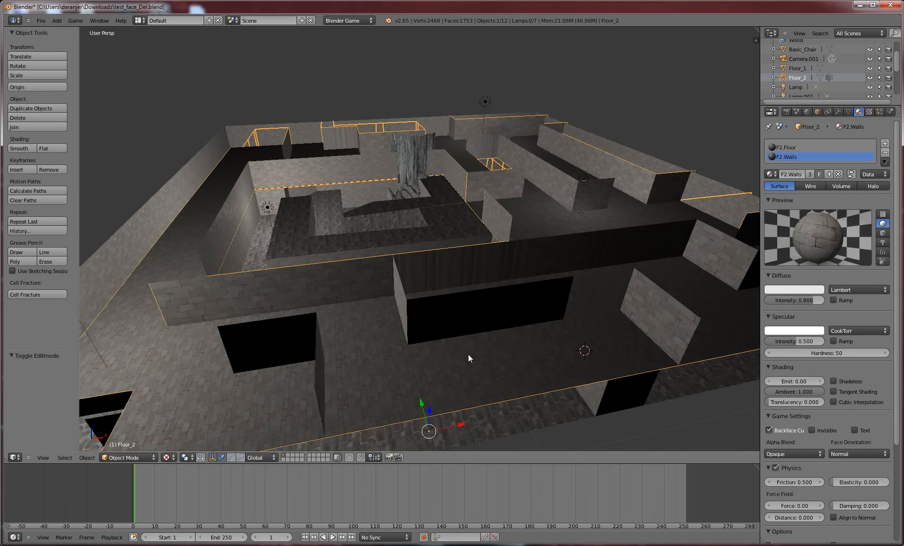
key(h)
middle_drag(468, 354, 450, 289)
scroll(539, 290, up, 2)
scroll(449, 289, down, 6)
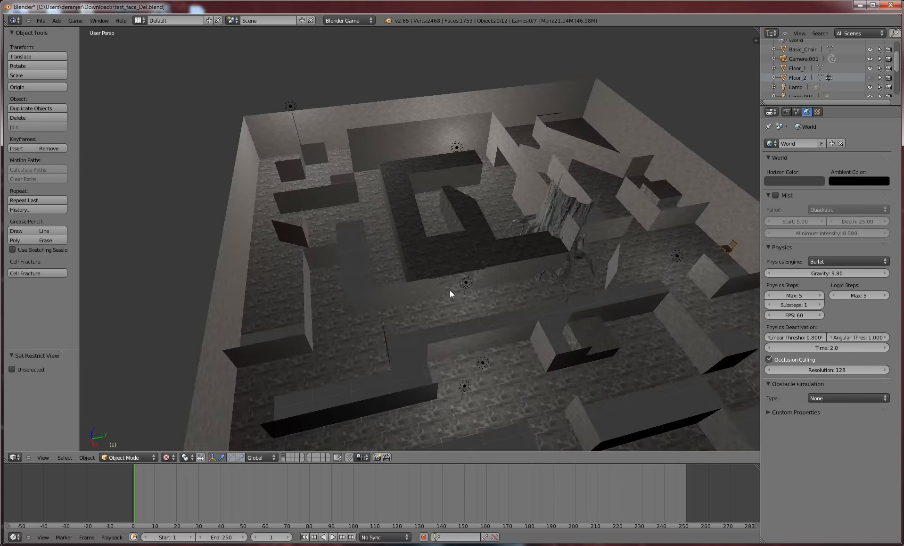
Select the Floor_1 object and enter Edit Mode on it
middle_drag(509, 353, 485, 357)
scroll(464, 388, up, 3)
shift+middle_drag(463, 387, 485, 285)
shift+middle_drag(487, 358, 494, 269)
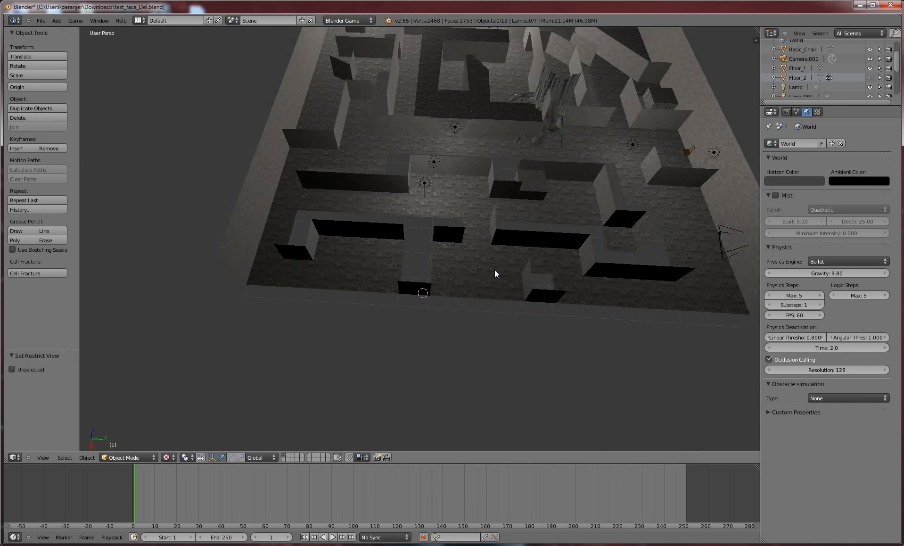
scroll(494, 269, up, 4)
shift+middle_drag(541, 317, 513, 273)
scroll(516, 300, up, 2)
shift+middle_drag(532, 193, 529, 282)
right_click(495, 315)
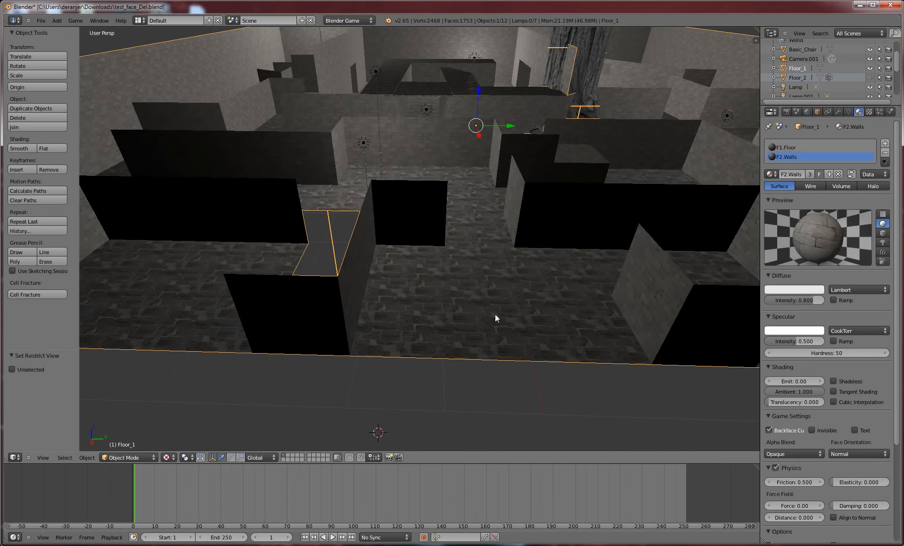
key(Tab)
Select three adjacent floor faces along the open edge of Floor_1 and hide them
right_click(493, 307)
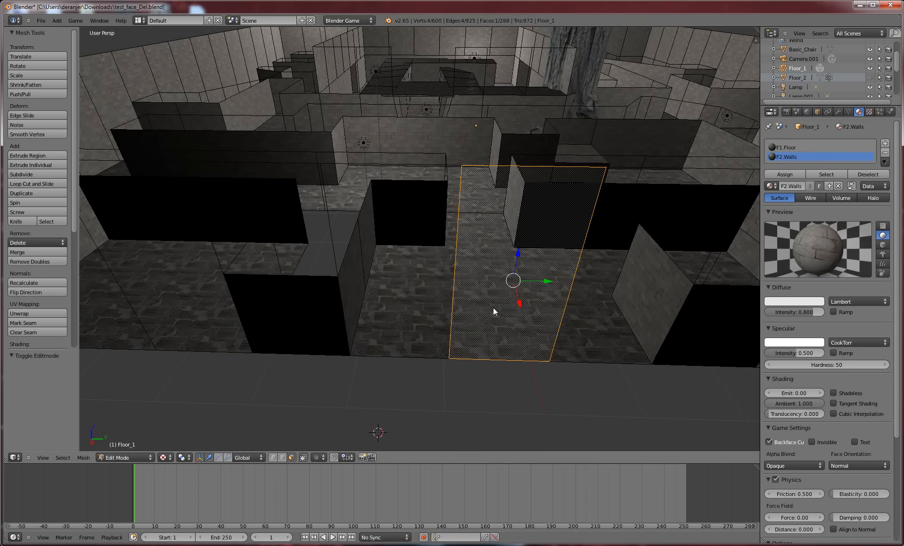
shift+right_click(433, 301)
shift+right_click(595, 308)
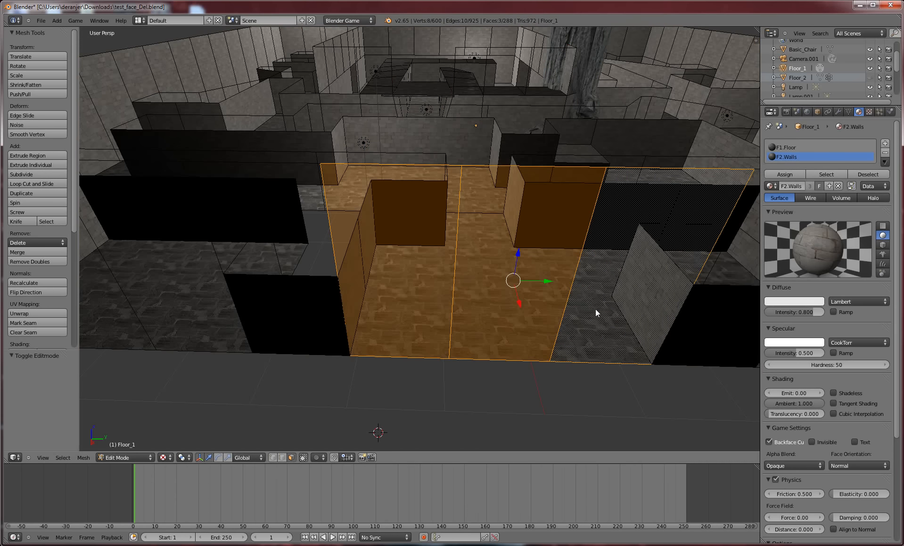
key(h)
scroll(527, 275, up, 3)
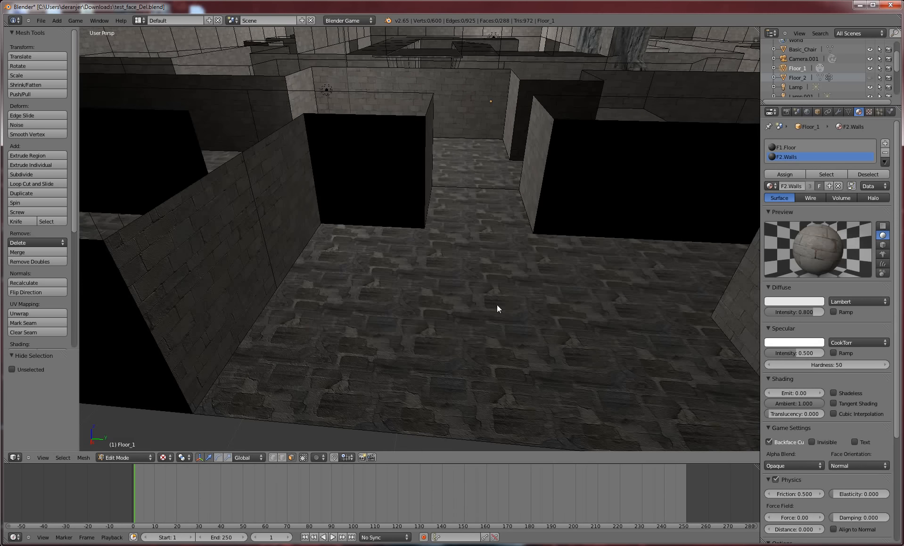
Return to Object Mode and add a camera at the 3D cursor
click(141, 457)
click(137, 445)
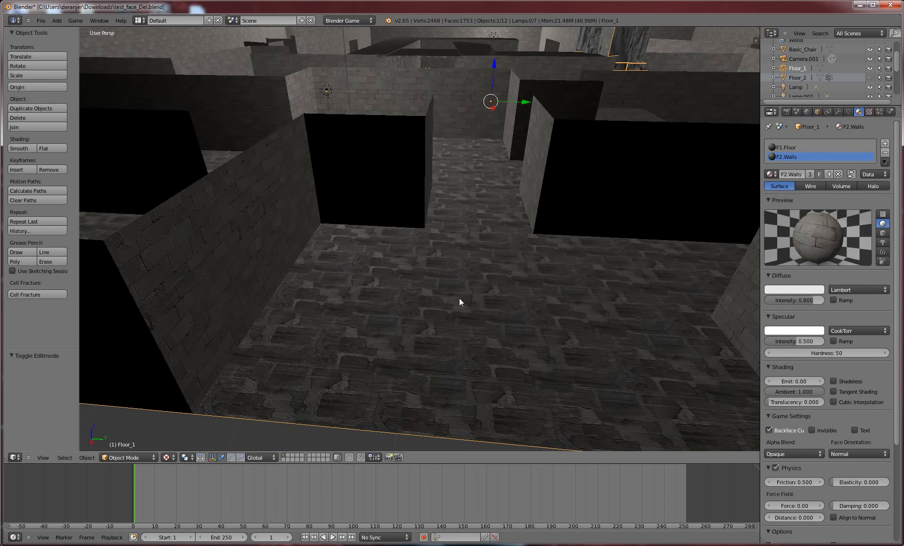
key(shift+a)
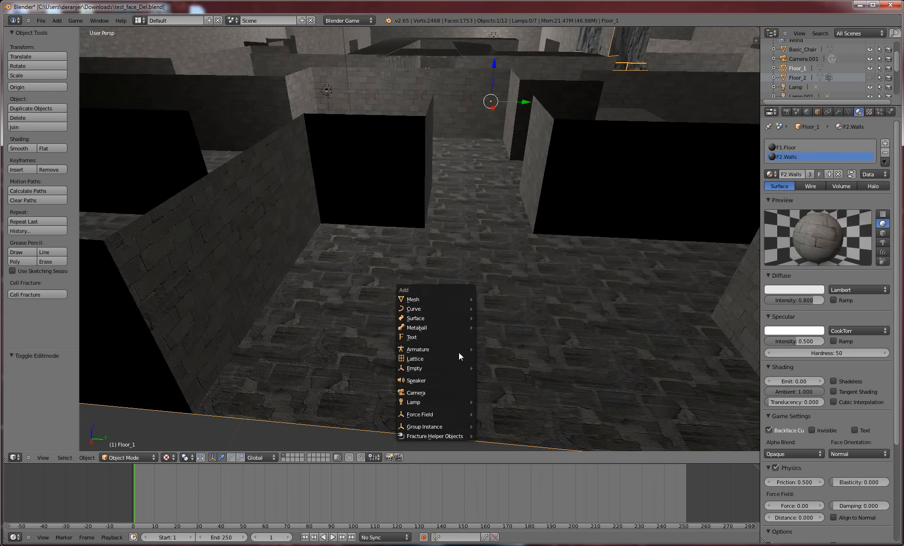
click(442, 394)
Move the new camera up along the global Z axis, out from below the level
scroll(542, 353, down, 5)
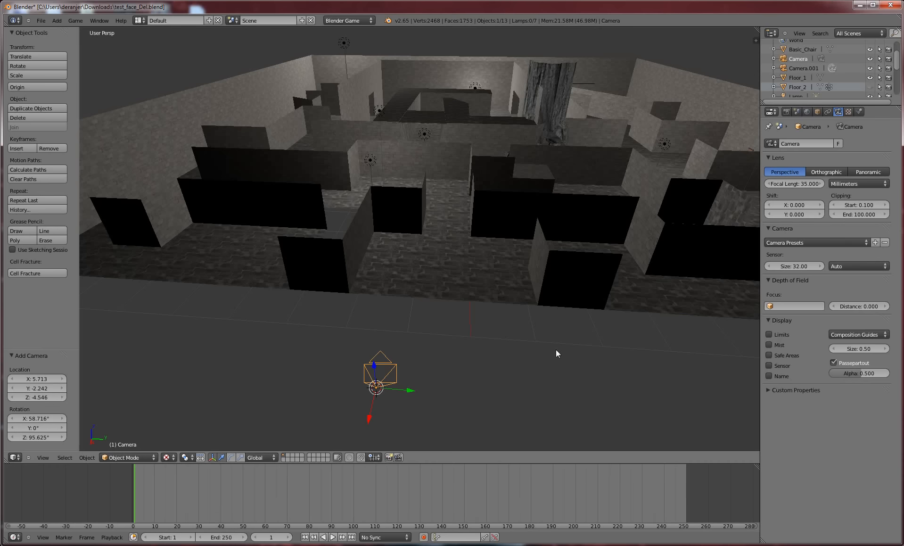
middle_drag(555, 349, 432, 349)
key(g)
key(z)
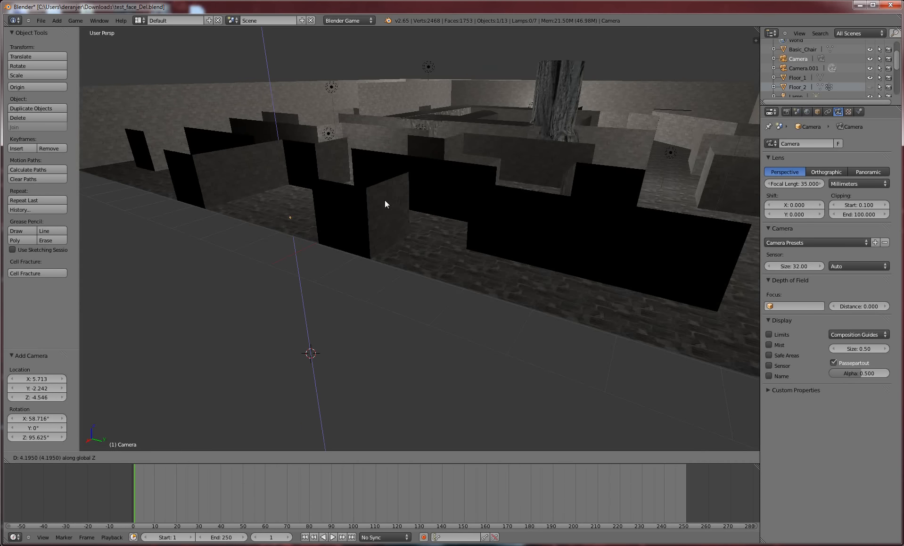
click(375, 107)
Reposition the camera over the lower storey, next to the long outer wall
middle_drag(375, 106, 500, 282)
key(g)
click(556, 237)
middle_drag(603, 254, 515, 190)
key(g)
click(487, 197)
Scale the camera down to about 0.24 and move it about -0.7 in X, toward the inside of the outer wall
middle_drag(449, 244, 486, 247)
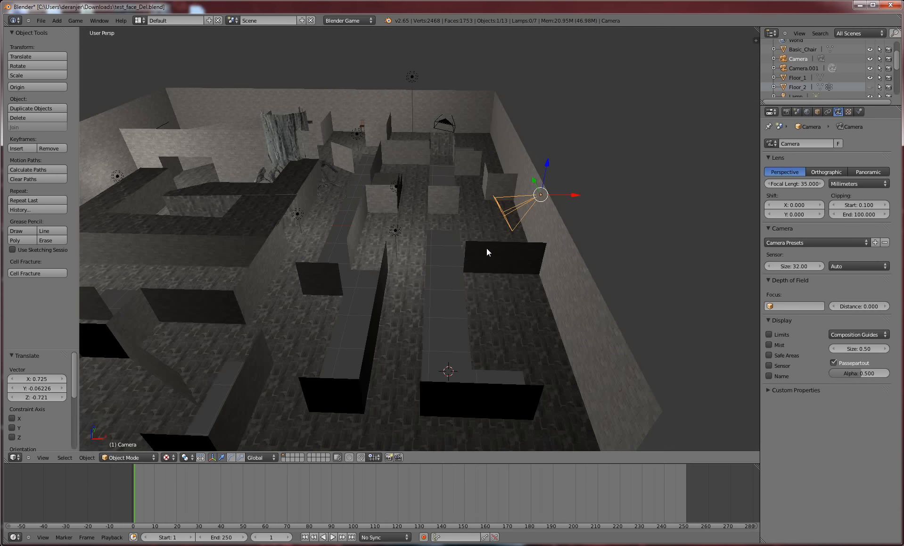
key(s)
click(546, 199)
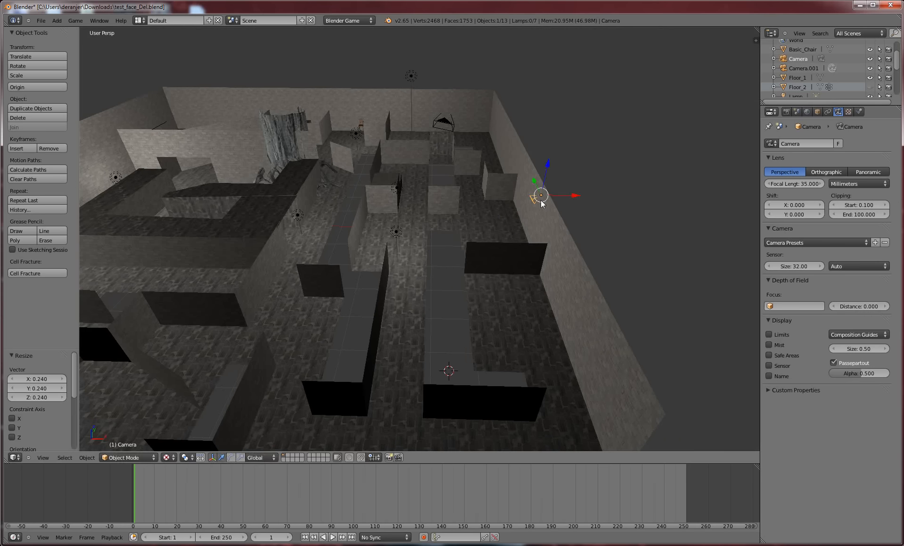
key(g)
click(511, 211)
scroll(535, 215, up, 4)
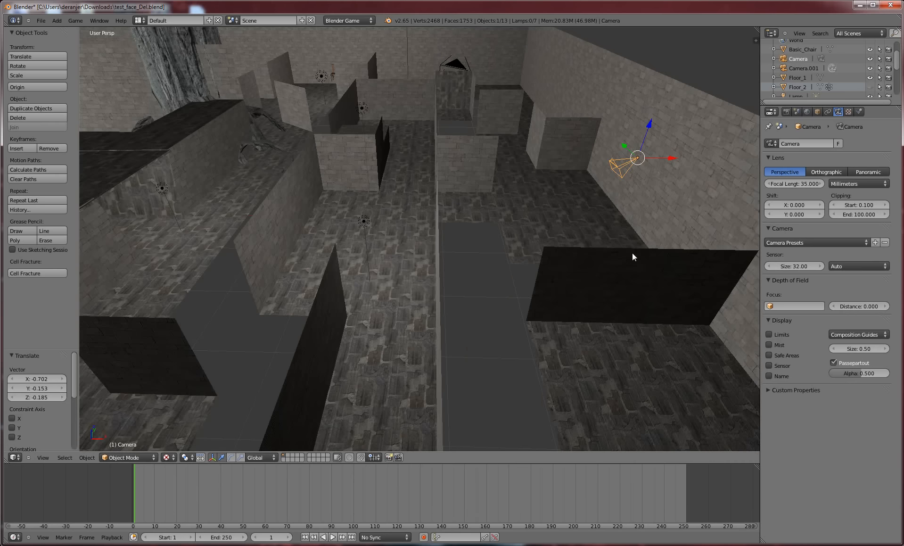
Show the viewport properties and start the Screencast Keys display
key(n)
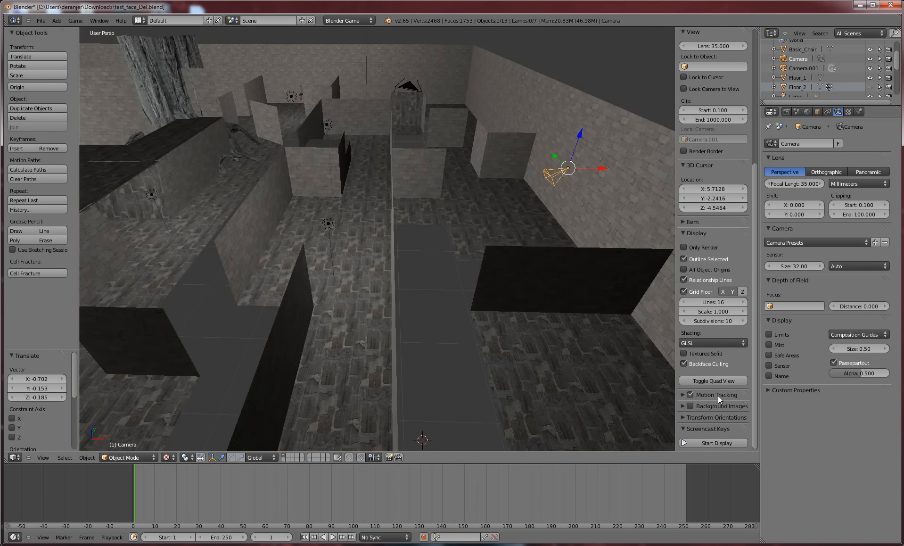
click(701, 442)
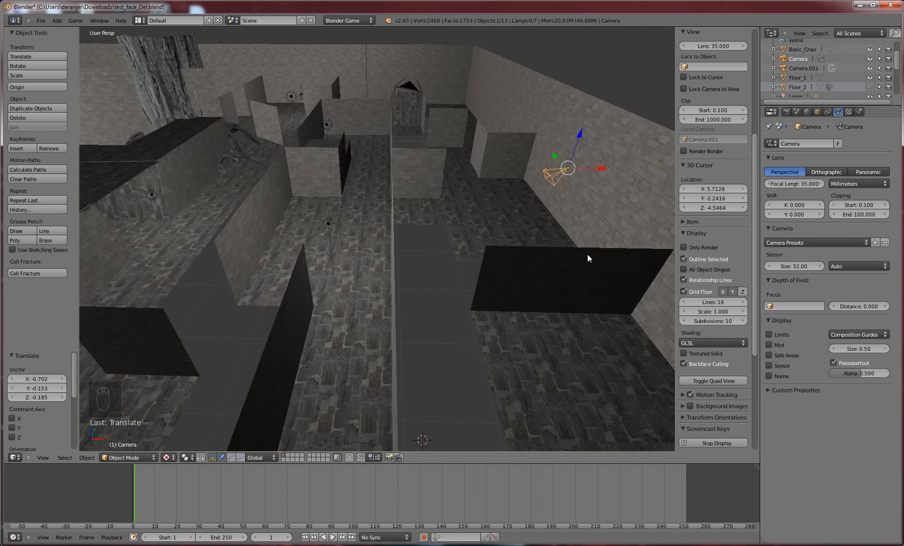
Move the camera against the upper part of the outer wall and scale it down to about 0.764
shift+middle_drag(588, 259, 491, 242)
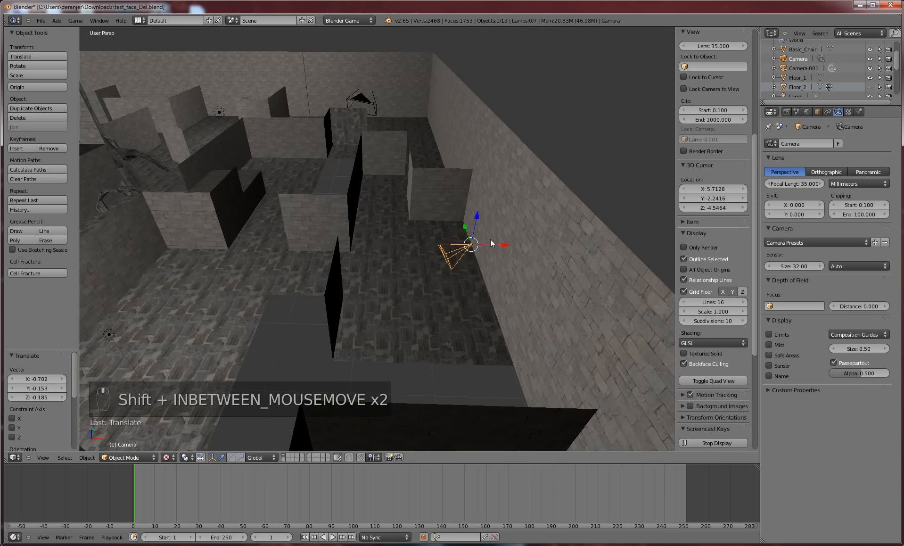
scroll(492, 247, up, 4)
key(g)
click(471, 162)
middle_drag(549, 195, 316, 194)
key(s)
click(368, 182)
key(r)
right_click(309, 253)
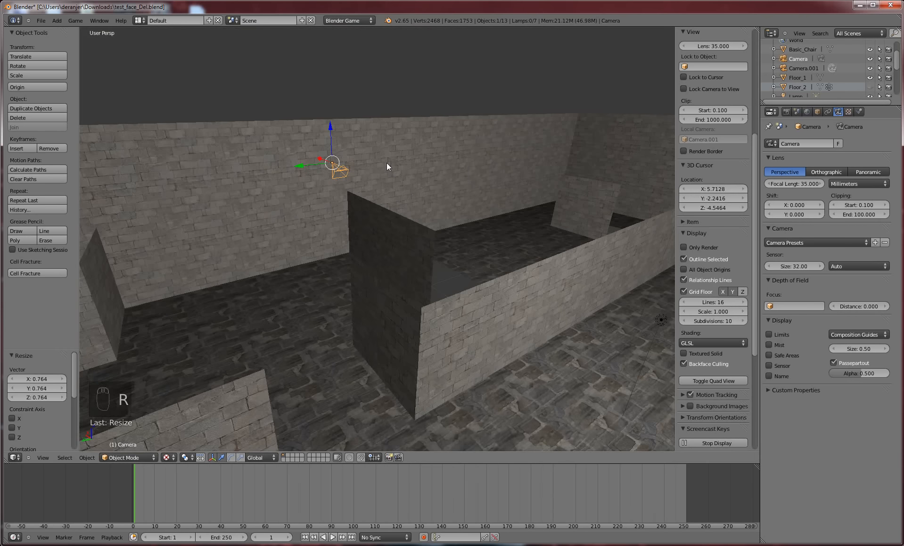
Lower the camera along the outer wall to hang inside the maze corridor, a little above the floor
key(g)
click(350, 245)
middle_drag(350, 245, 431, 261)
key(g)
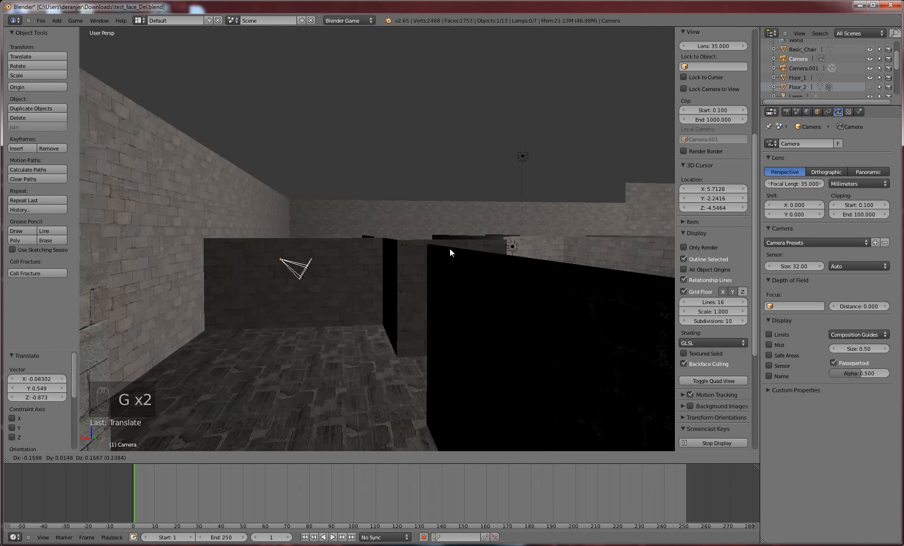
click(451, 249)
key(g)
click(441, 291)
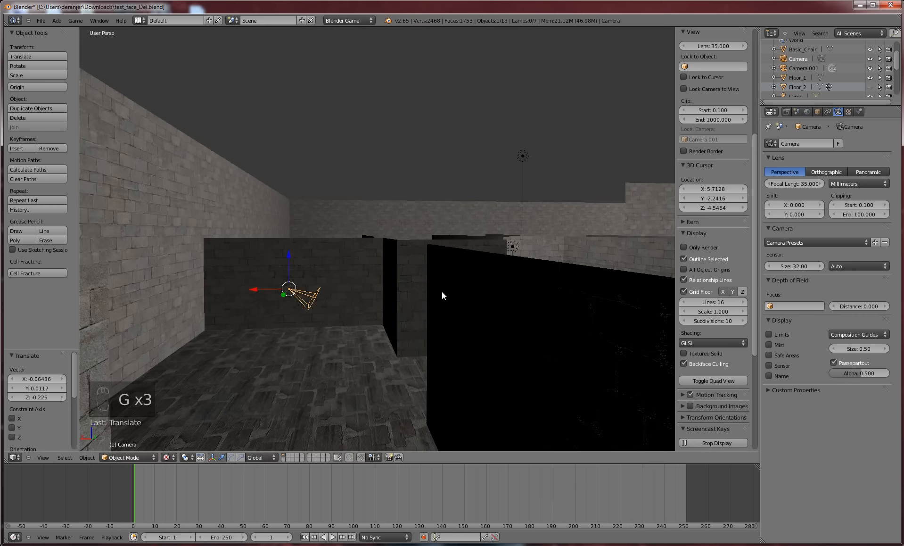
Rotate the camera by about -27.2° in the current view so it points away from the outer wall
key(r)
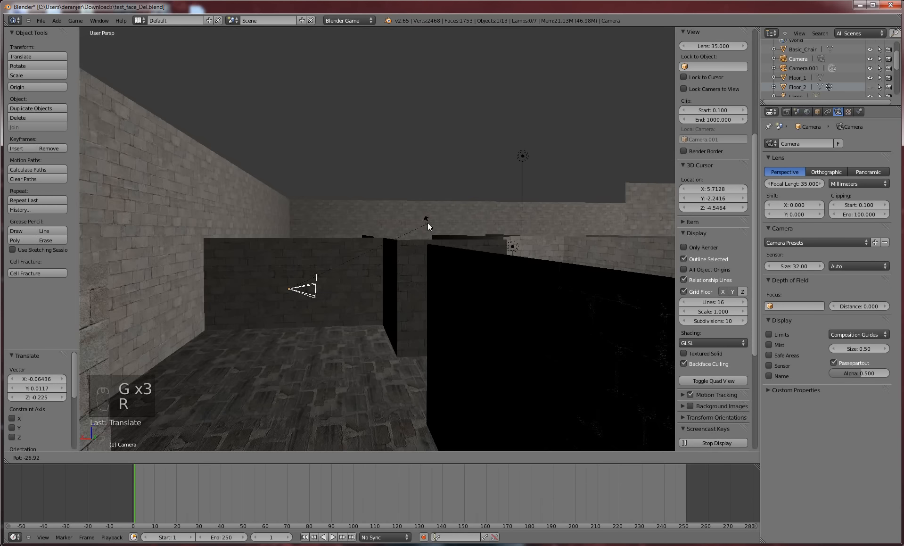
click(427, 222)
mouse_move(449, 236)
middle_down()
mouse_move(360, 247)
mouse_move(367, 245)
middle_up()
Reset the camera's rotation to 0° on the X, Y and Z axes
scroll(717, 133, up, 6)
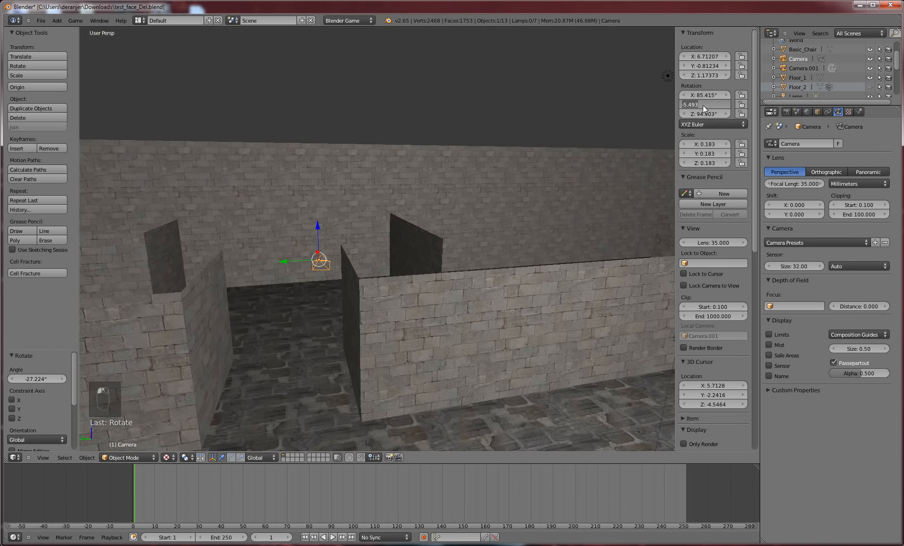
key(Tab)
text(0)
key(Return)
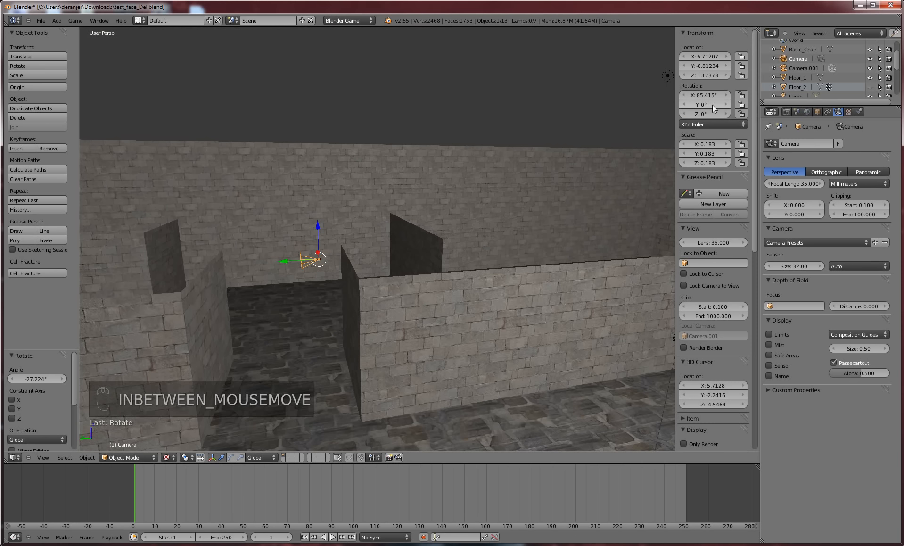
click(713, 95)
text(0)
key(Return)
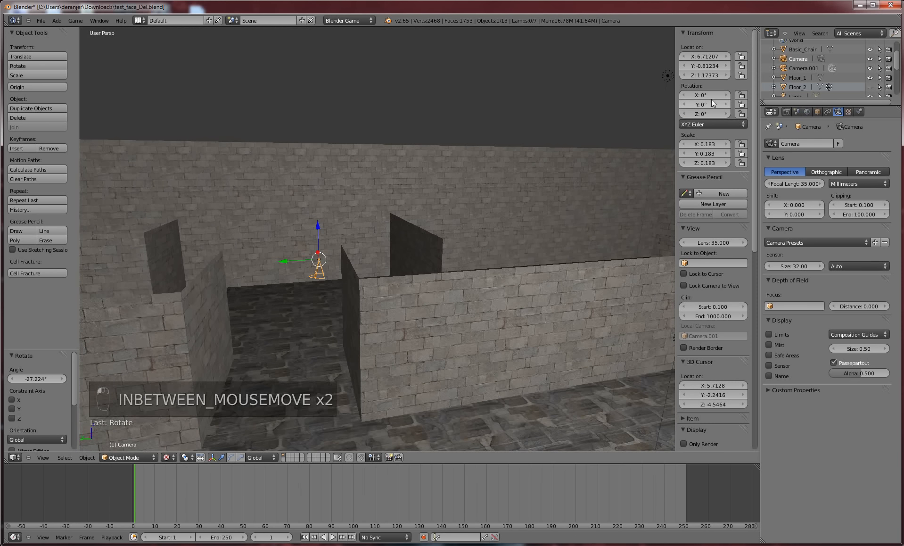
Rotate the camera 90° around the global Y axis
middle_drag(466, 194, 369, 278)
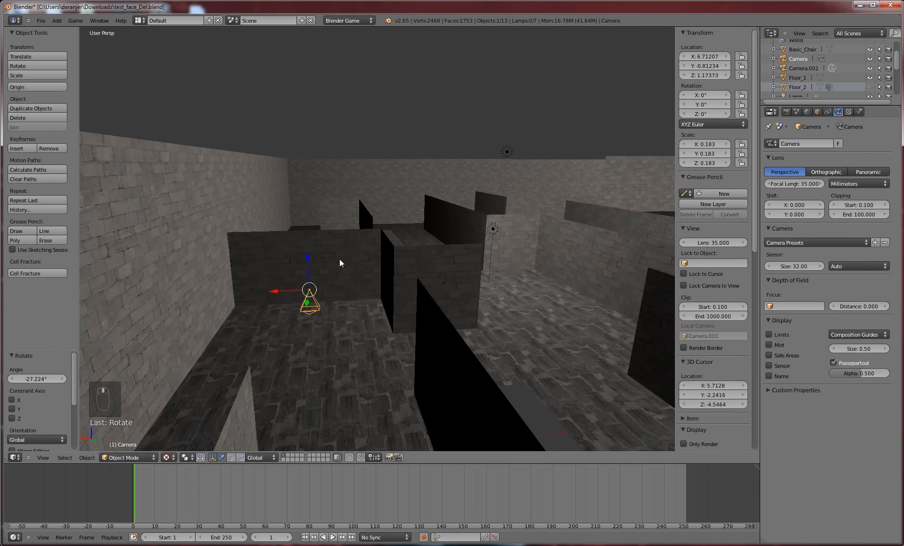
key(r)
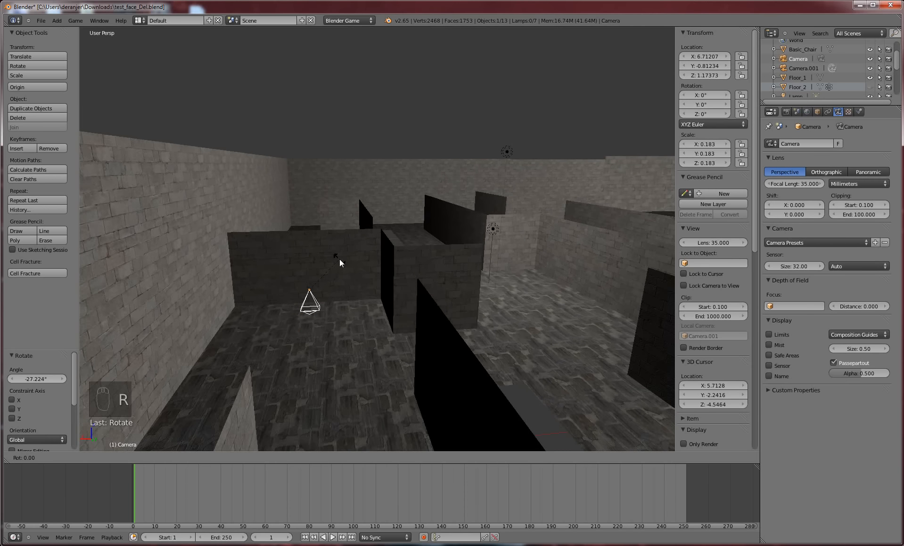
text(y)
text(90)
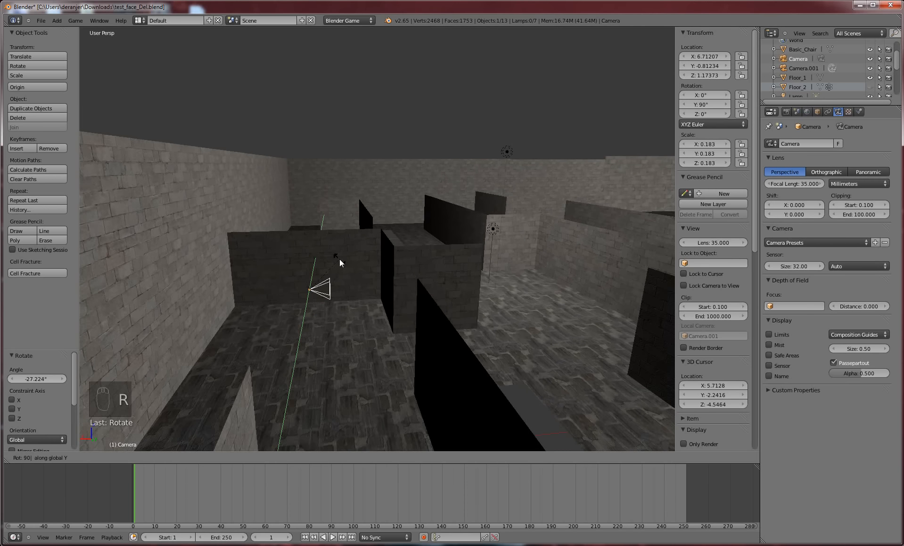
key(Return)
middle_drag(363, 291, 305, 255)
key(r)
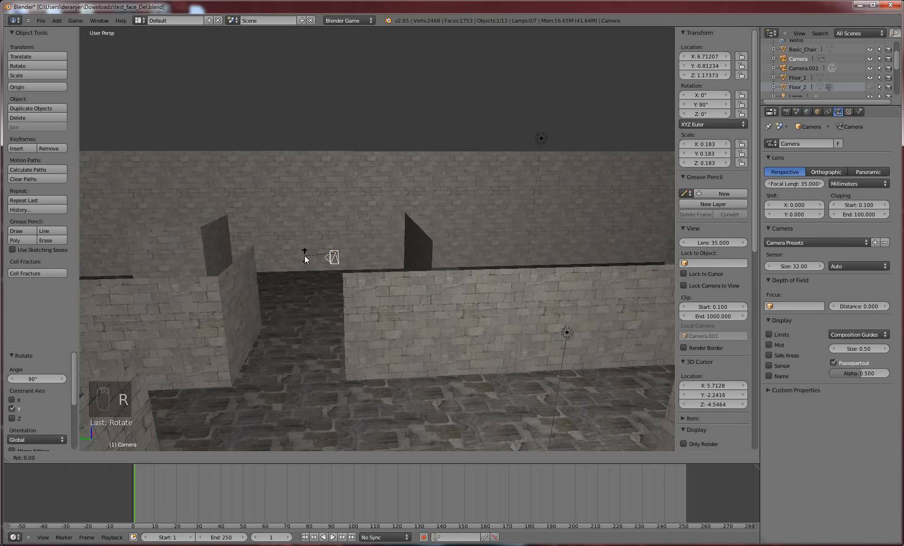
text(x)
text(-90)
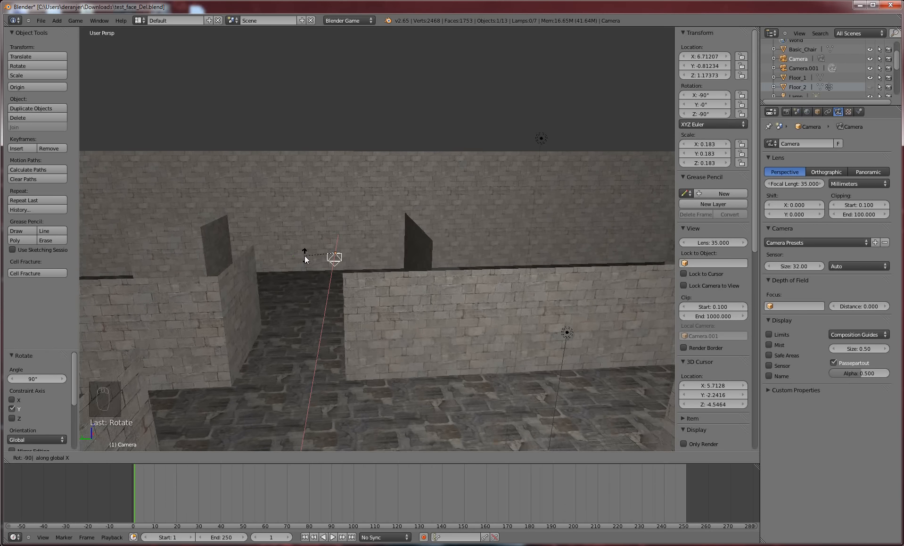
key(Escape)
Rotate the camera 90° around the global X axis
text(rx)
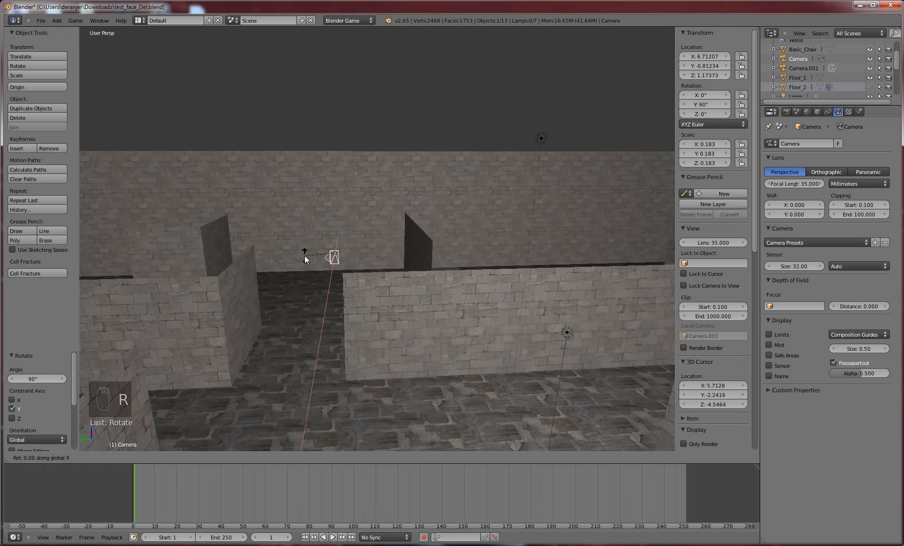
text(90)
key(Return)
Shift the camera to about X 6.70, Y -0.82, Z 1.20 in the corridor beside the outer wall
middle_drag(301, 265, 472, 280)
key(g)
click(374, 285)
key(g)
click(391, 304)
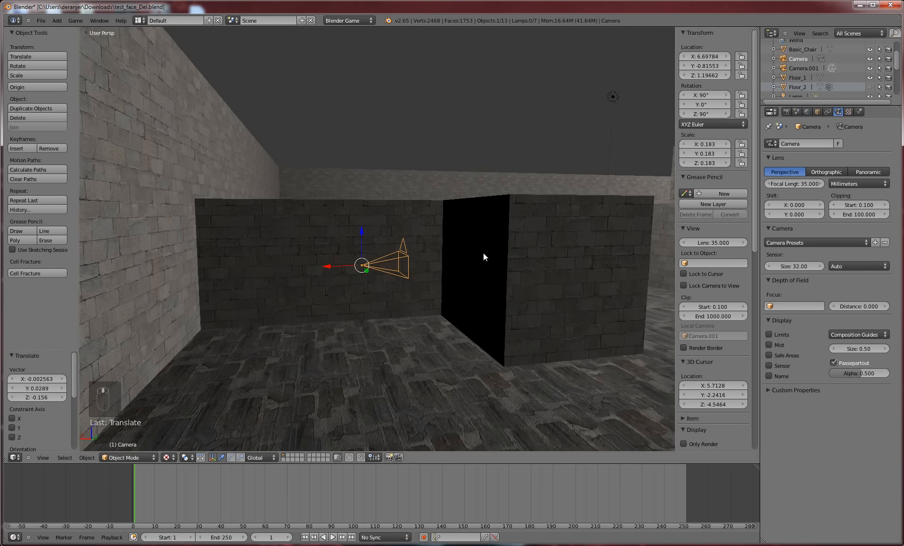
Try adding a cube mesh at the old 3D cursor position and undo it
middle_drag(483, 253, 462, 243)
key(shift+a)
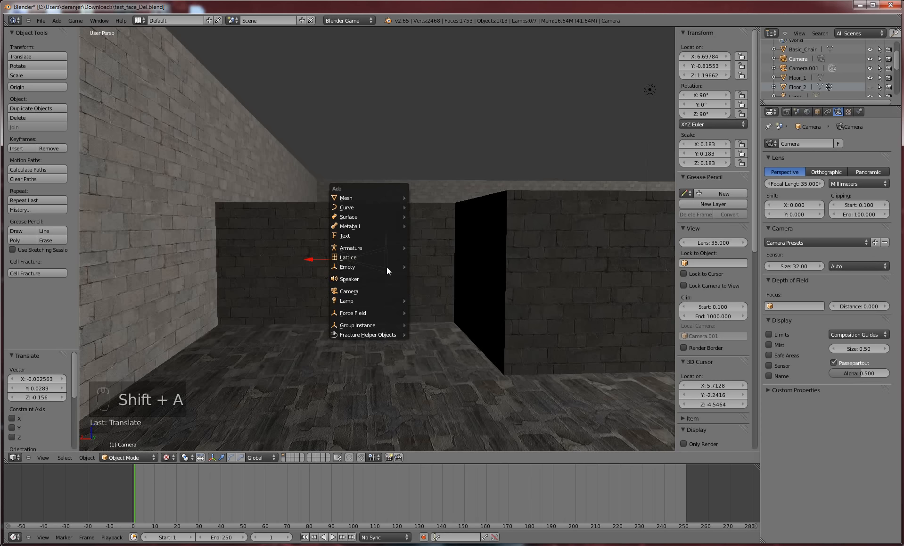
mouse_move(371, 198)
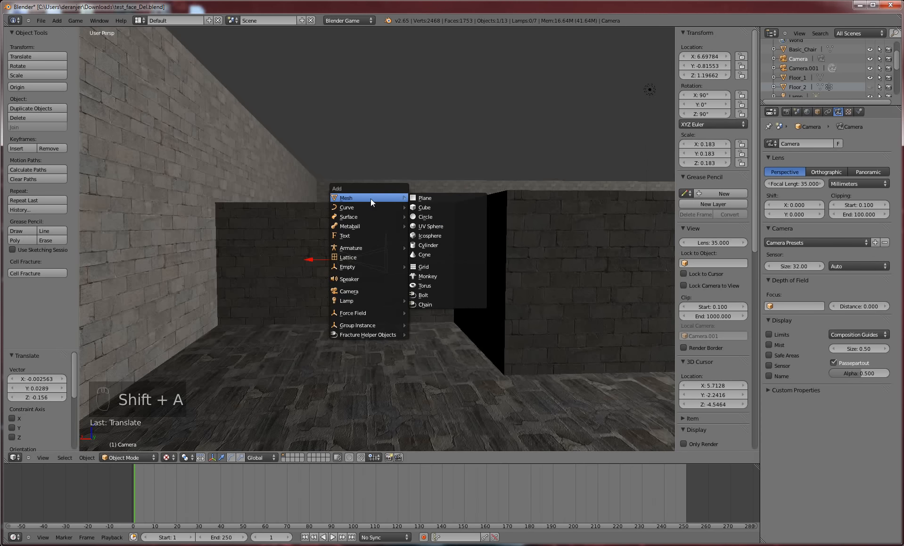
click(426, 208)
scroll(432, 251, up, 3)
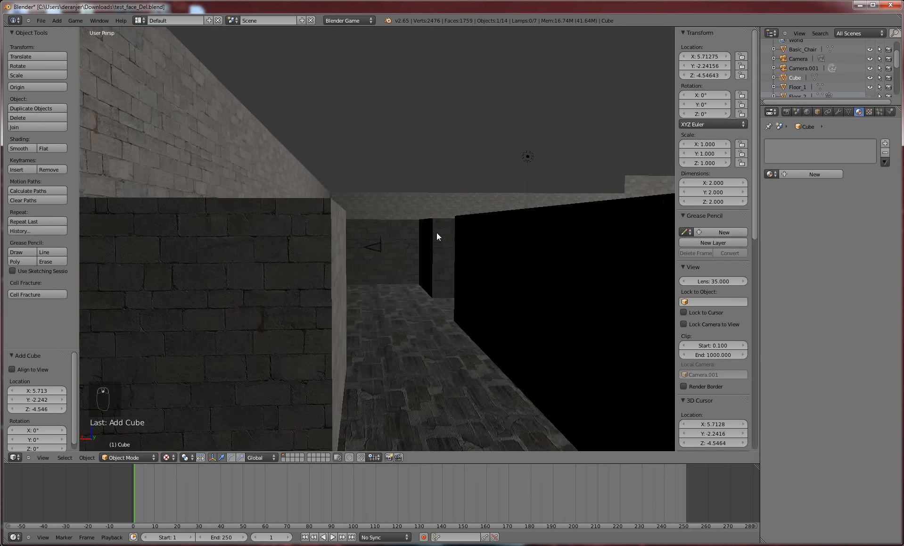
scroll(437, 232, down, 5)
key(ctrl+z)
scroll(360, 274, up, 1)
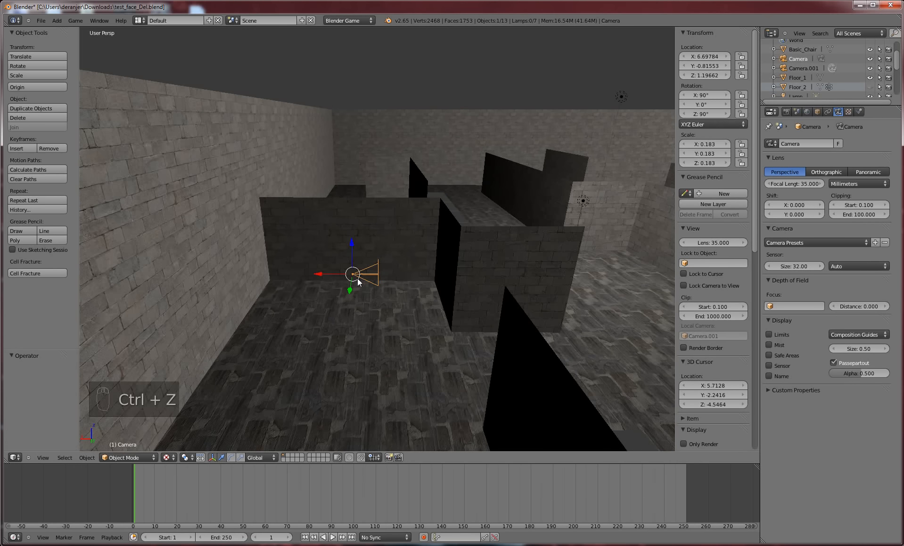
Snap the 3D cursor to the selected camera and add a cube mesh there
key(shift+s)
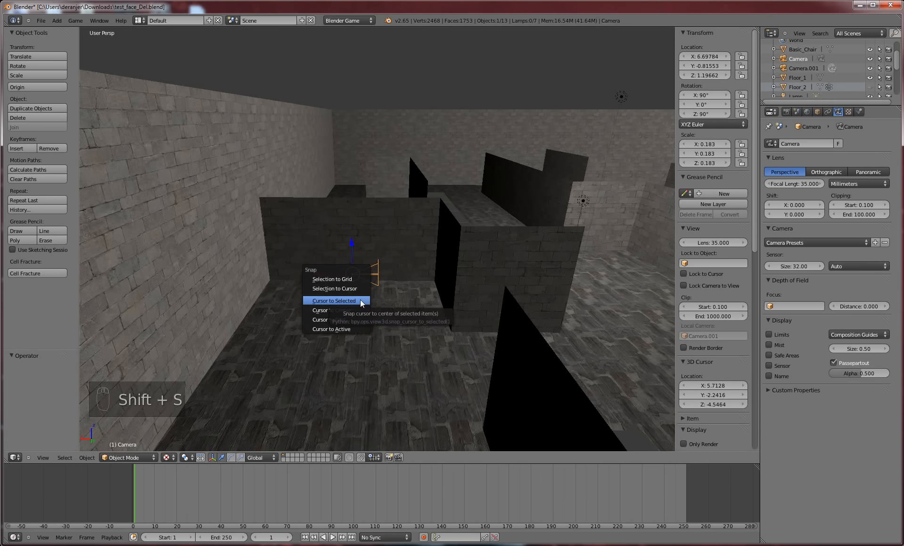
click(360, 300)
scroll(370, 294, up, 5)
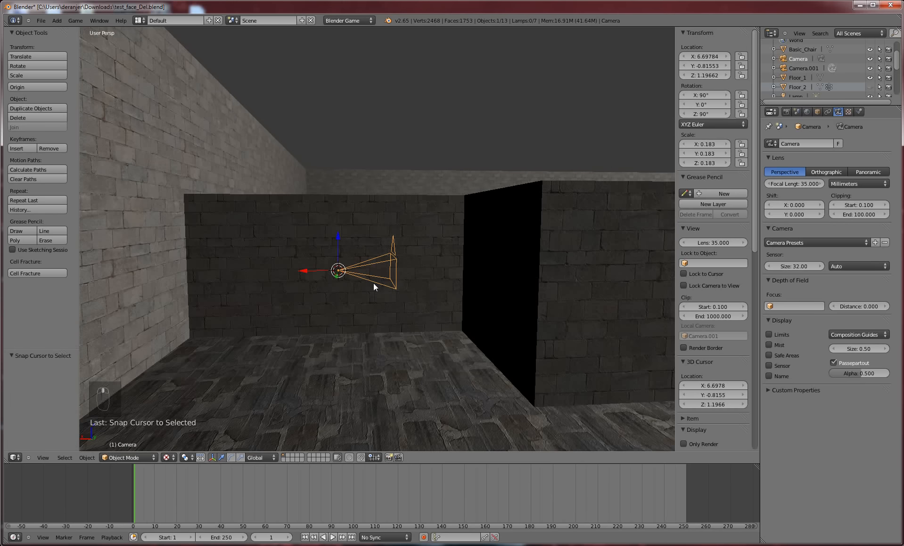
key(shift+a)
mouse_move(374, 282)
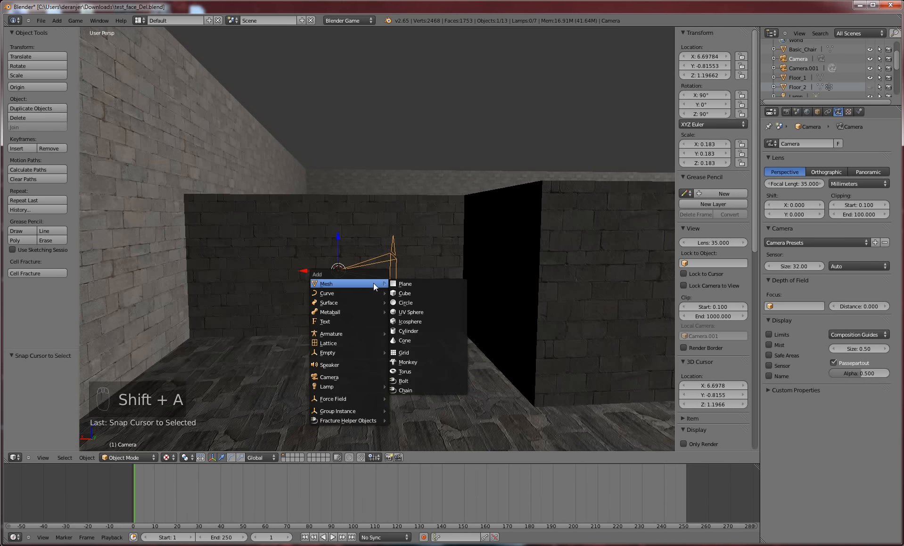
click(399, 292)
scroll(398, 292, down, 5)
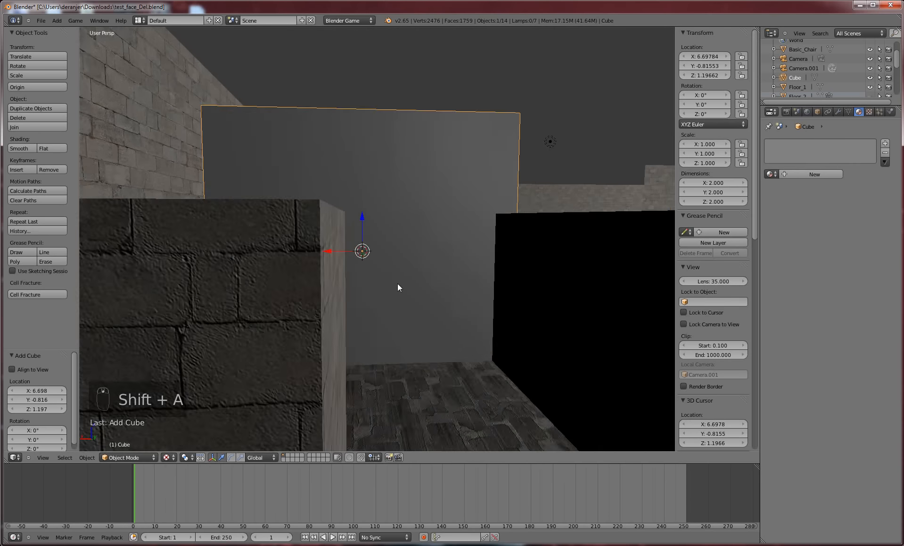
Scale the cube down to about 0.07 and move it just behind the camera, about 0.09 in X and -0.08 in Z
key(s)
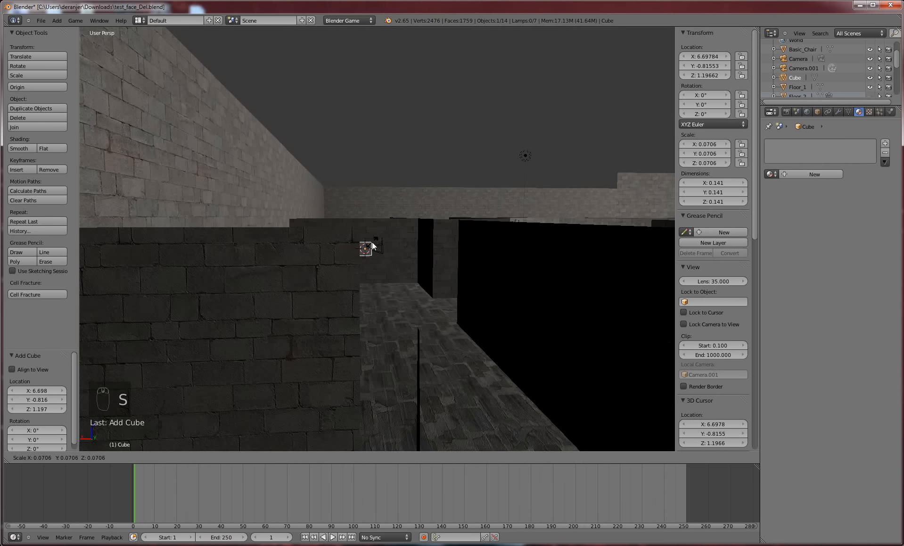
click(371, 253)
scroll(371, 253, down, 5)
key(g)
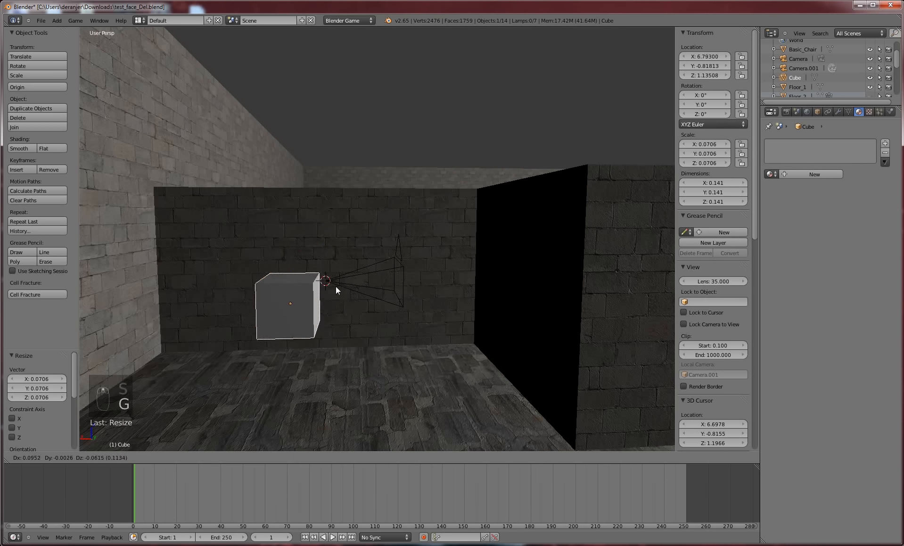
click(347, 302)
mouse_move(347, 301)
middle_down()
mouse_move(360, 304)
mouse_move(360, 296)
middle_up()
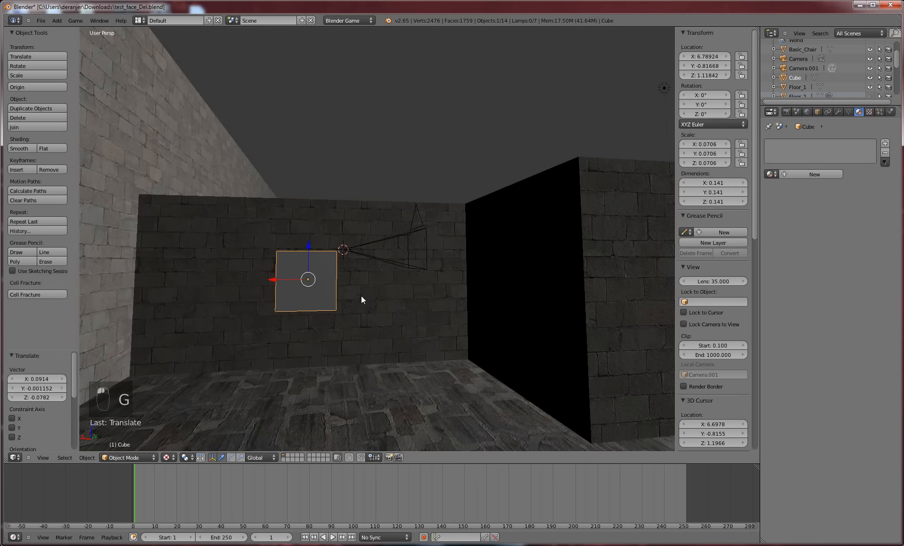
Stretch the cube along Z to a scale of about 0.307 and lower it about 0.14 in Z
key(s)
key(z)
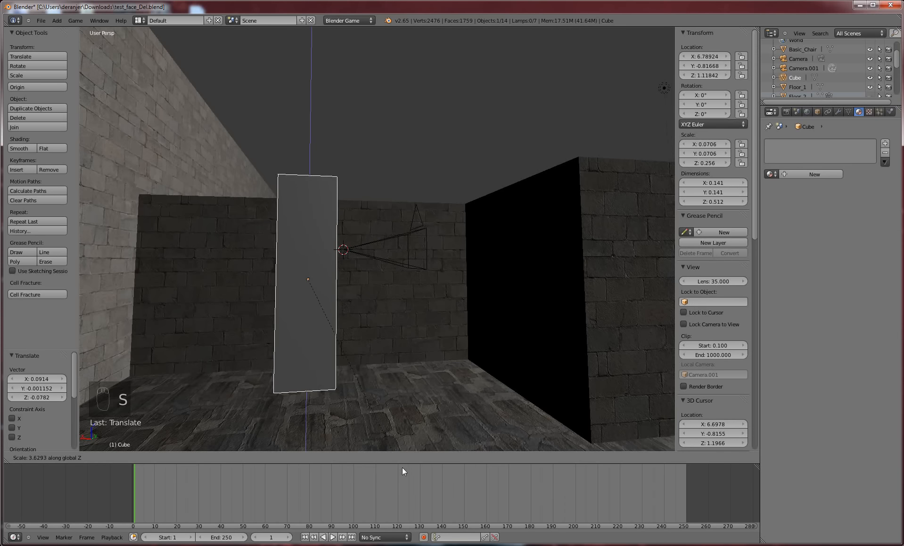
click(417, 495)
middle_drag(451, 396, 475, 280)
key(g)
key(z)
click(428, 455)
Shorten the block along Z by a factor of about 0.793 and raise it about 0.025 in Z
key(s)
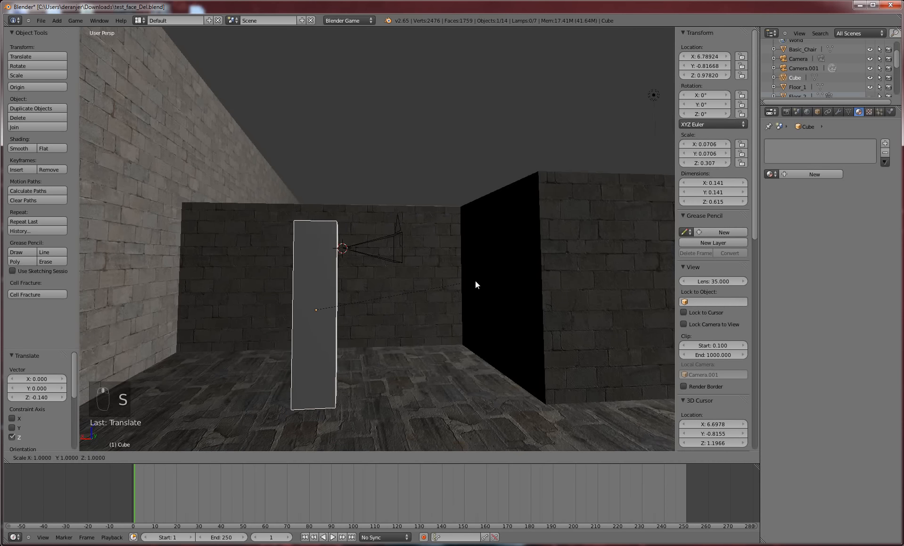
key(z)
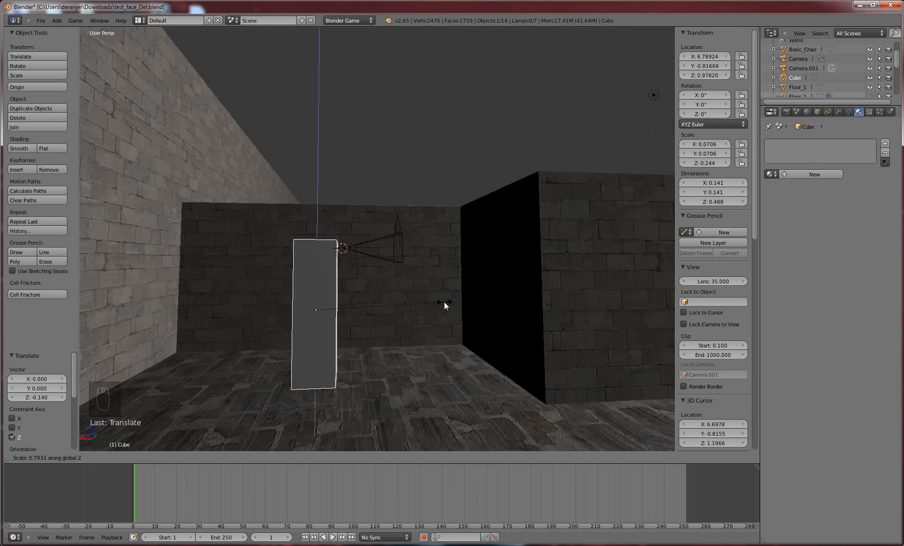
click(445, 302)
key(g)
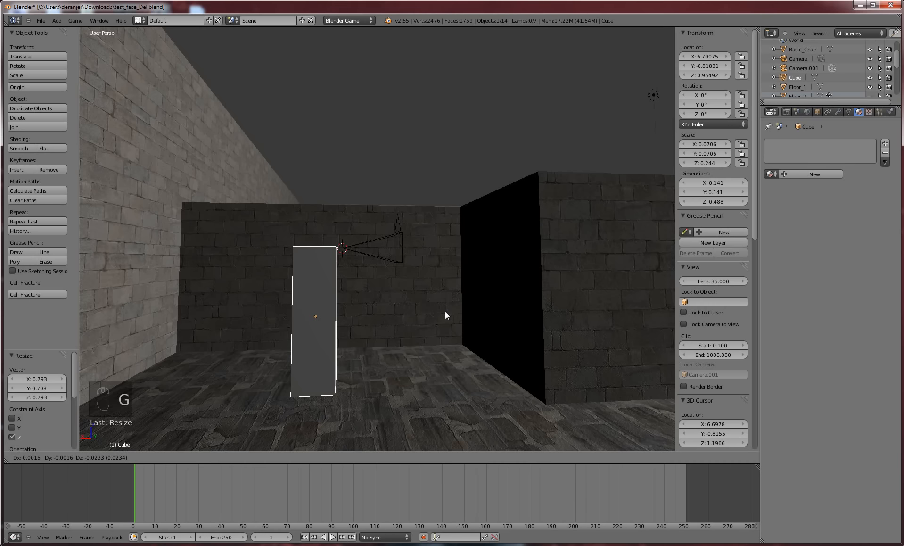
key(z)
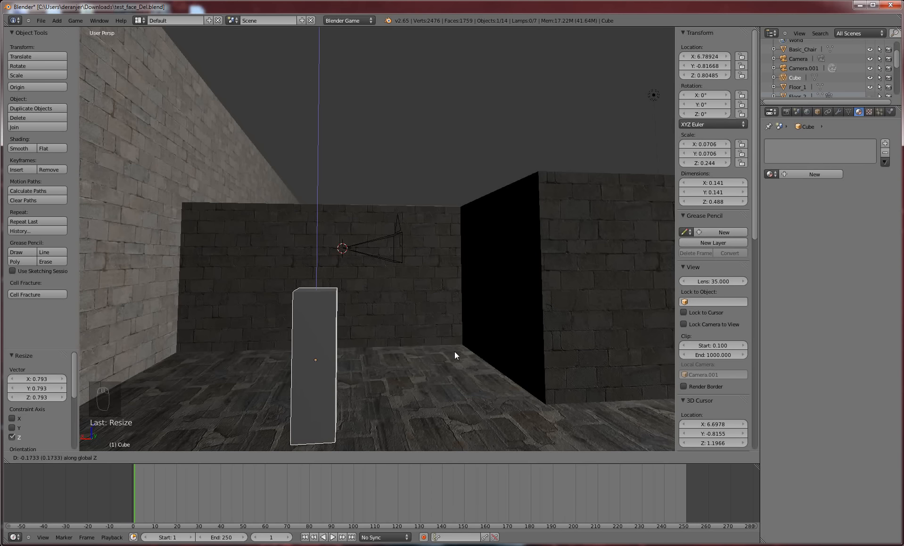
click(455, 295)
Lengthen the block along Z by a factor of about 1.362 and lower it about 0.113 in Z
key(s)
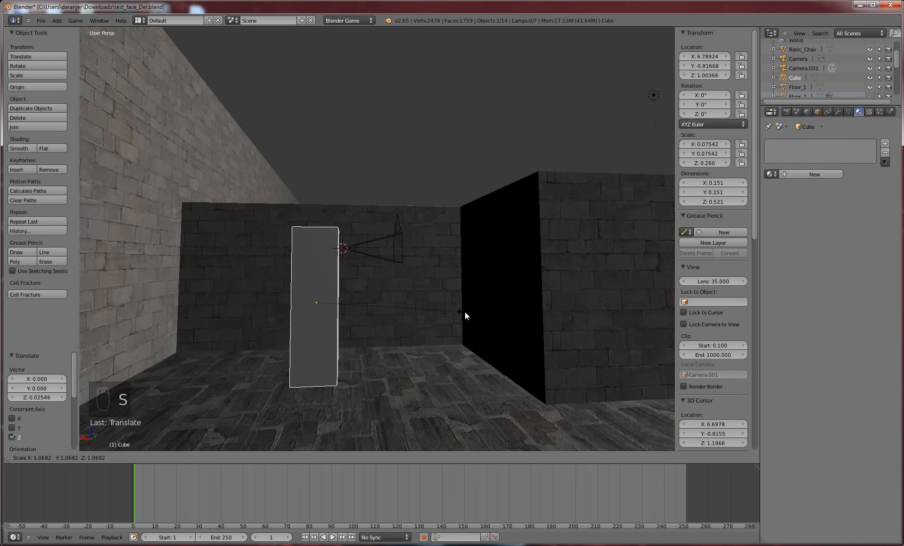
key(z)
click(493, 370)
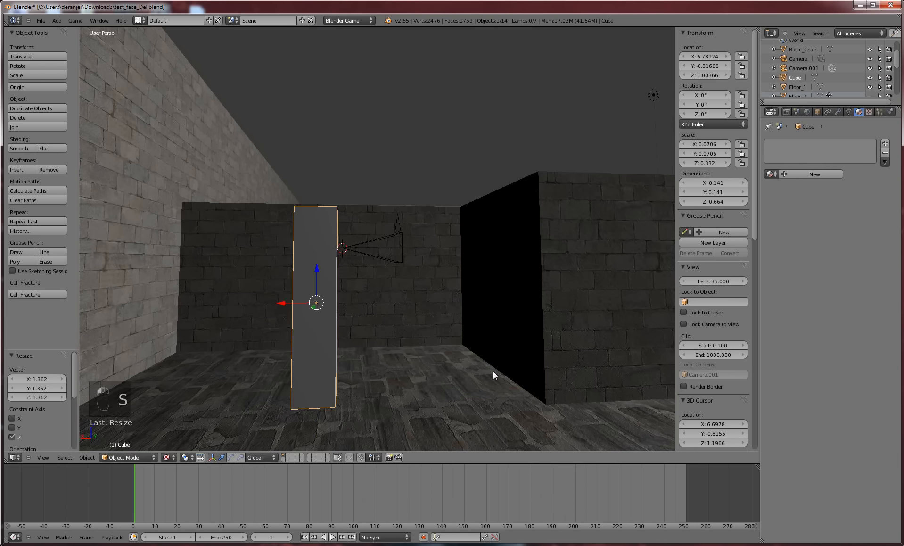
key(g)
key(z)
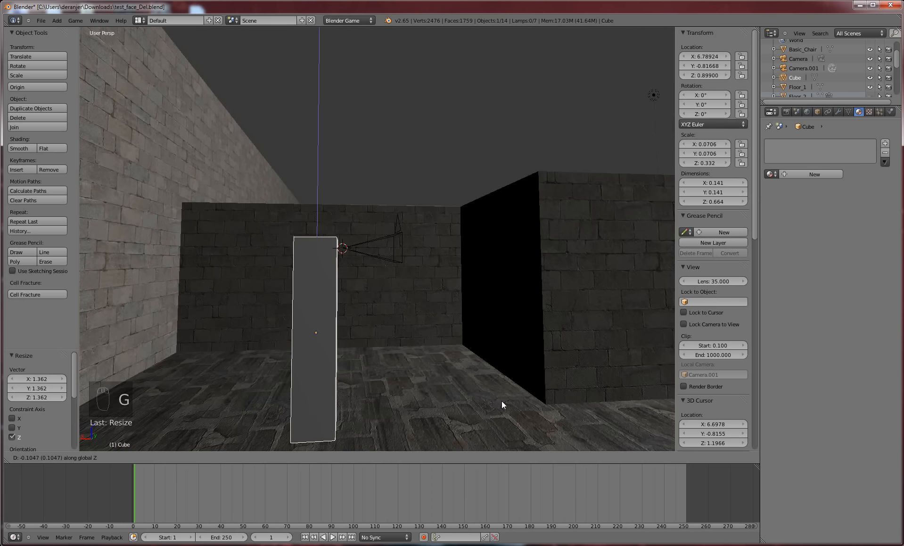
click(501, 403)
Scale the camera in front of the block down by a factor of about 0.573
mouse_move(476, 318)
middle_down()
mouse_move(443, 335)
mouse_move(486, 331)
middle_up()
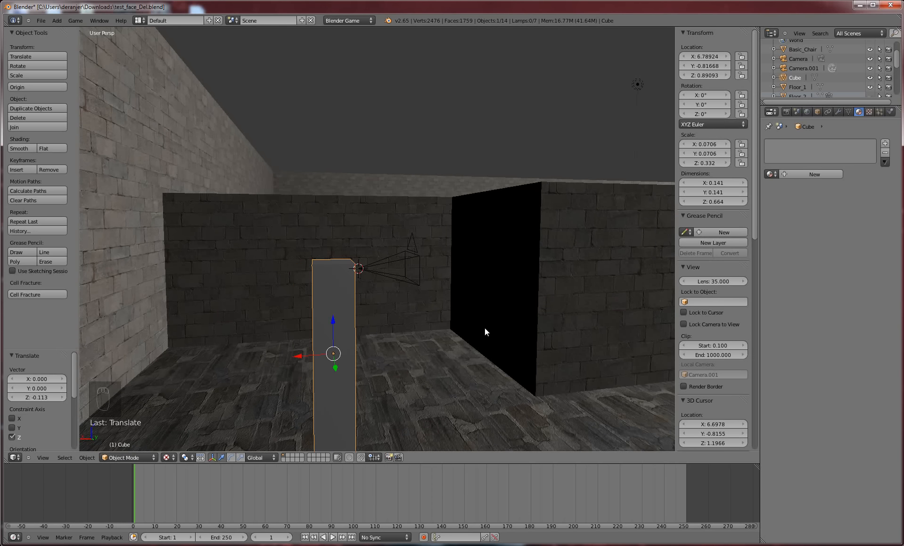
right_click(391, 262)
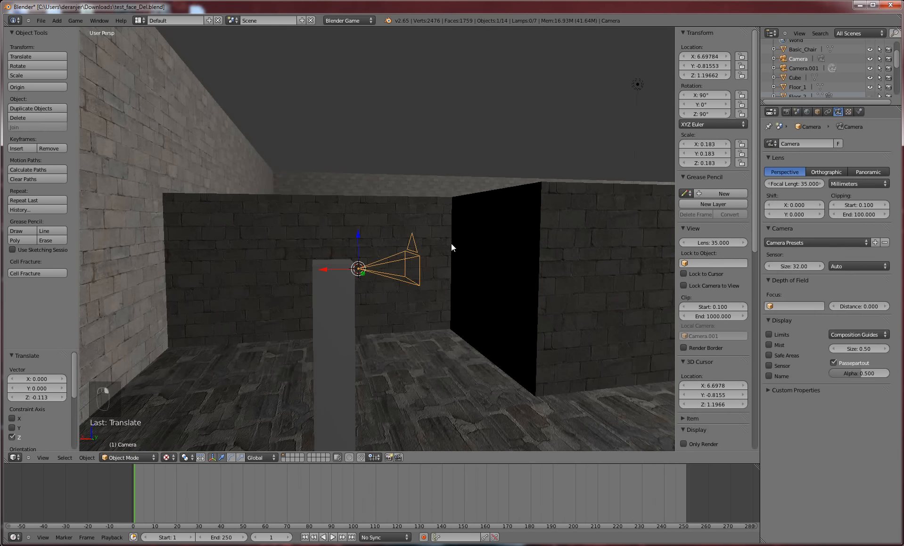
key(s)
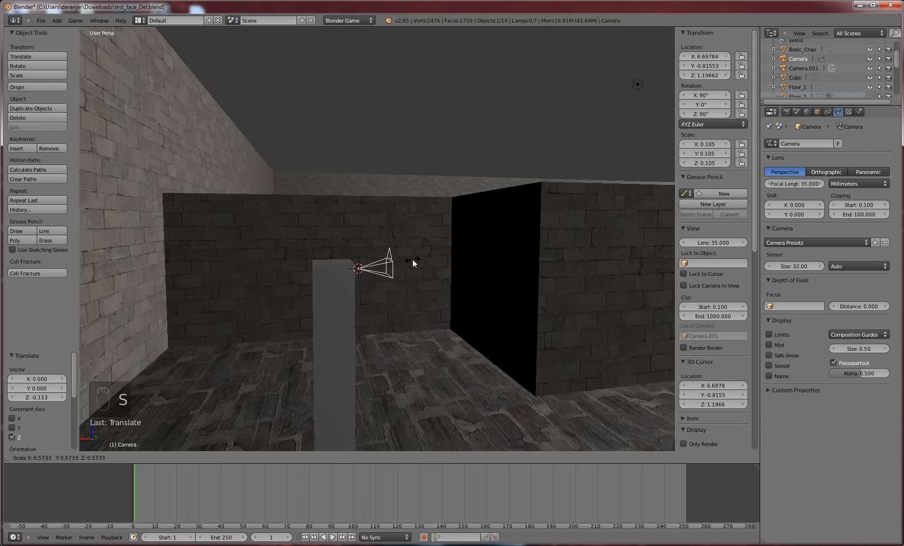
click(412, 259)
Set the block's maximum draw type to Wire in its object display settings
right_click(355, 313)
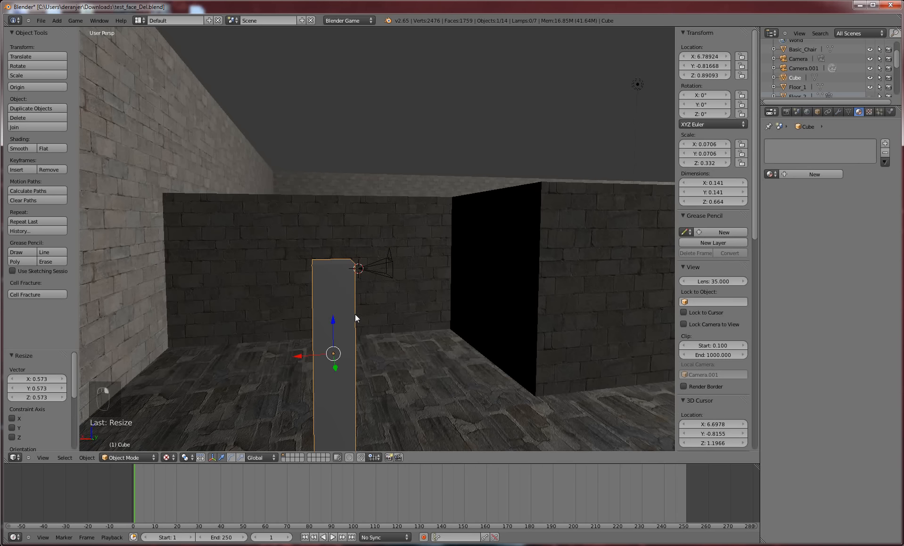
click(797, 112)
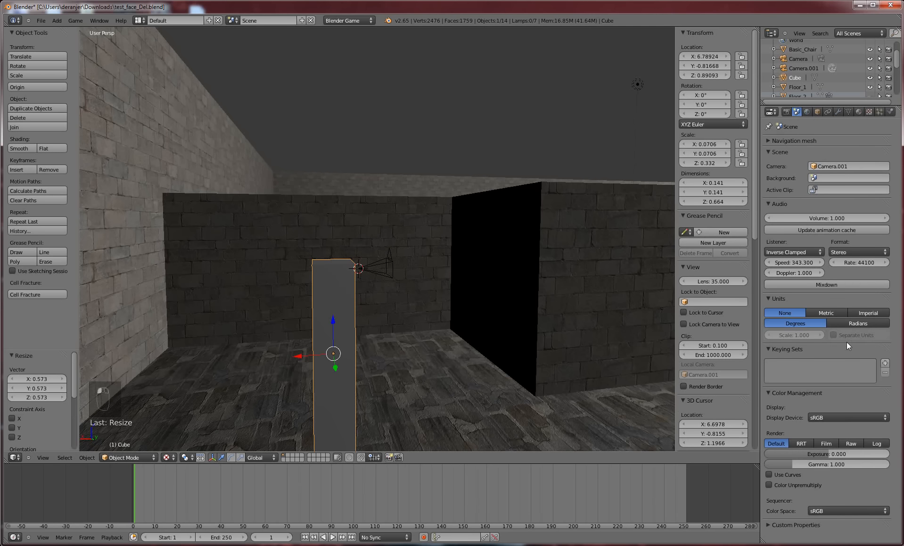
click(787, 111)
click(797, 111)
click(817, 112)
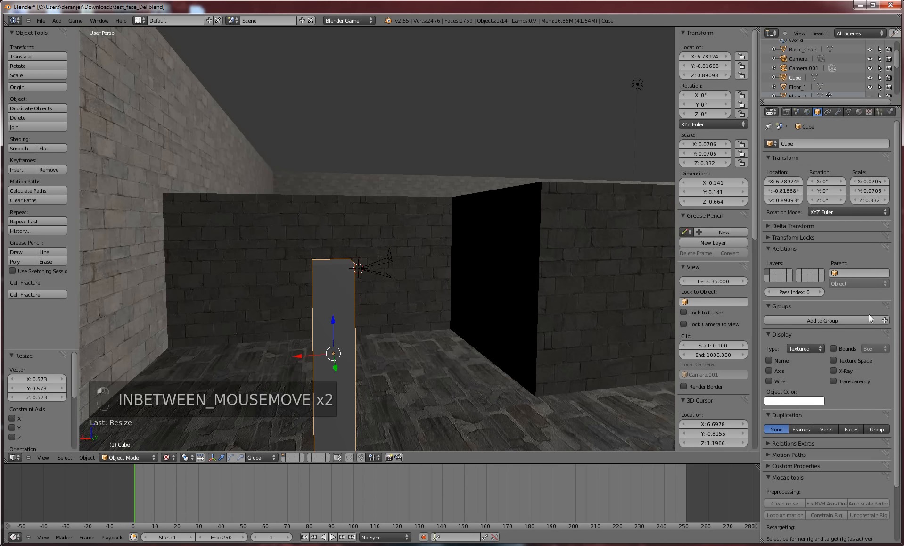
scroll(863, 360, down, 3)
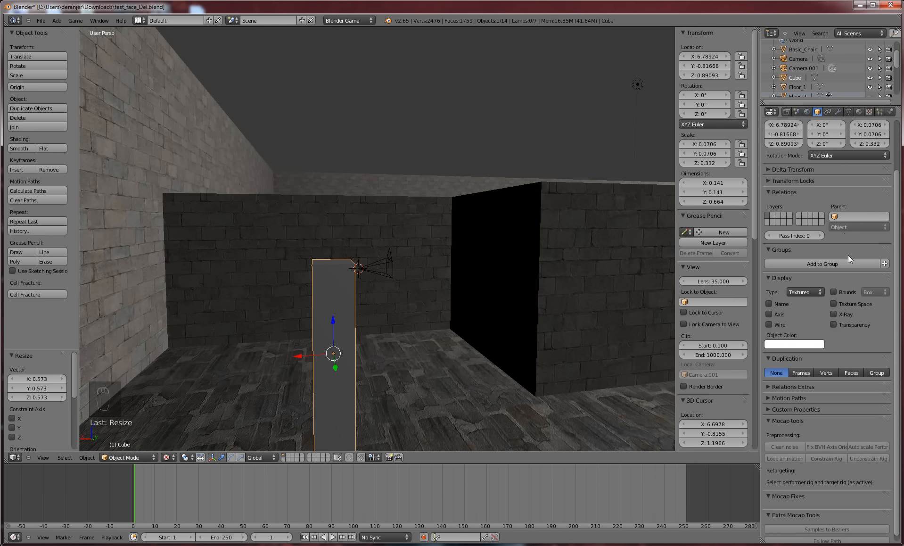
click(804, 292)
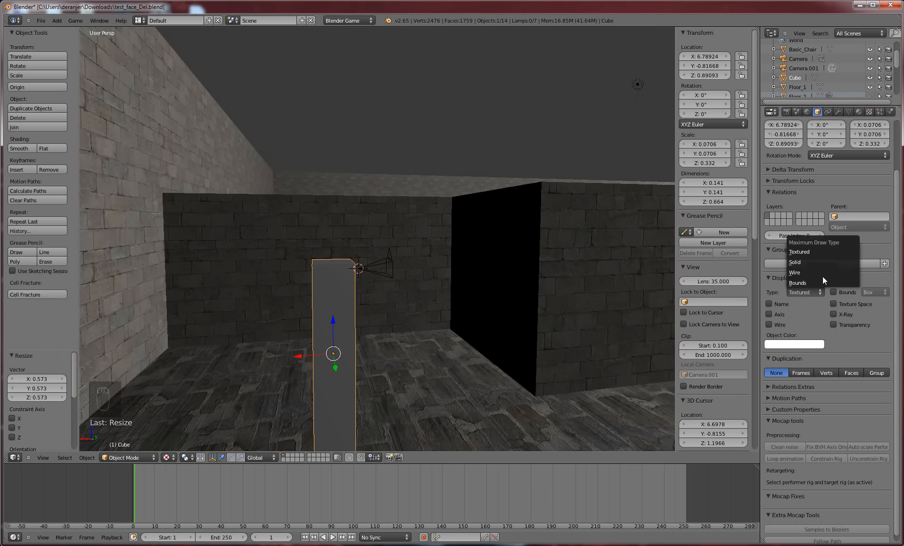
click(821, 273)
mouse_move(458, 319)
middle_down()
mouse_move(433, 320)
mouse_move(460, 314)
mouse_move(467, 325)
mouse_move(452, 321)
middle_up()
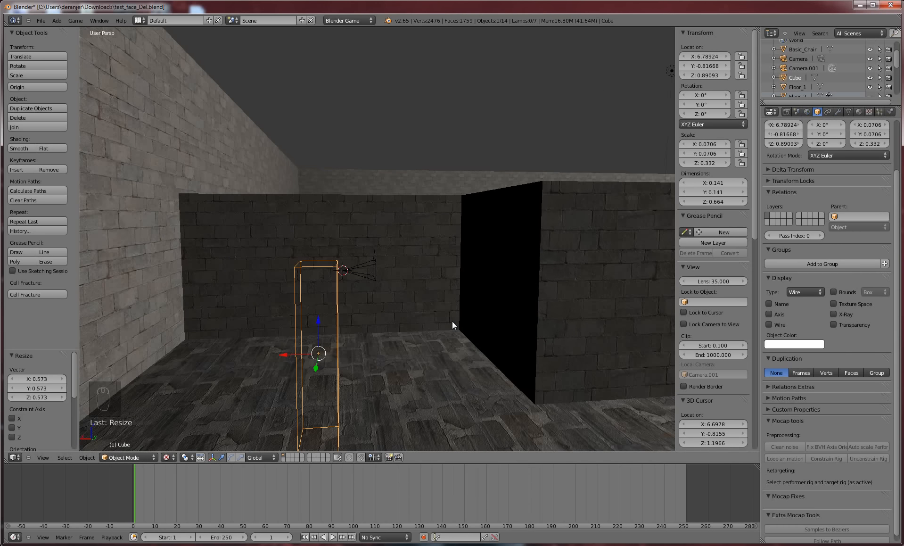
middle_drag(322, 282, 341, 279)
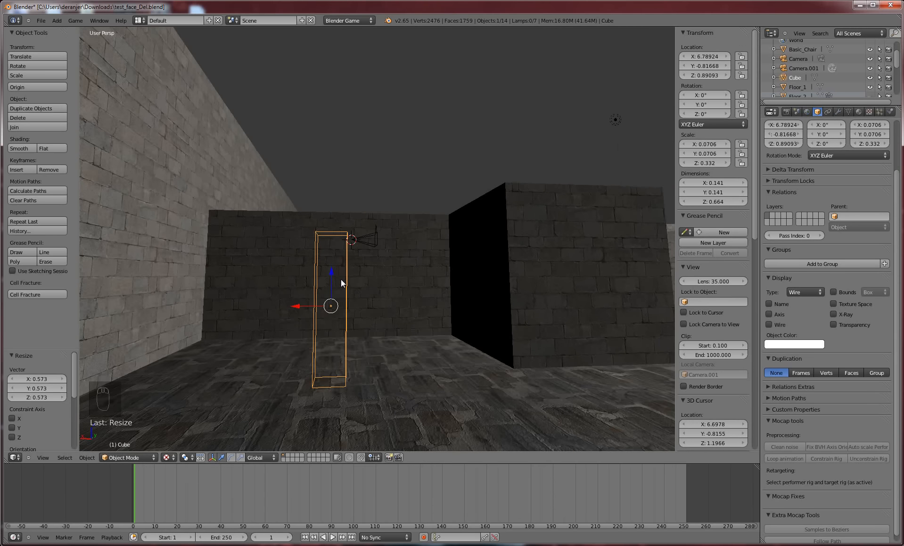
Set the block's physics type to Dynamic and make it invisible in the game
click(890, 112)
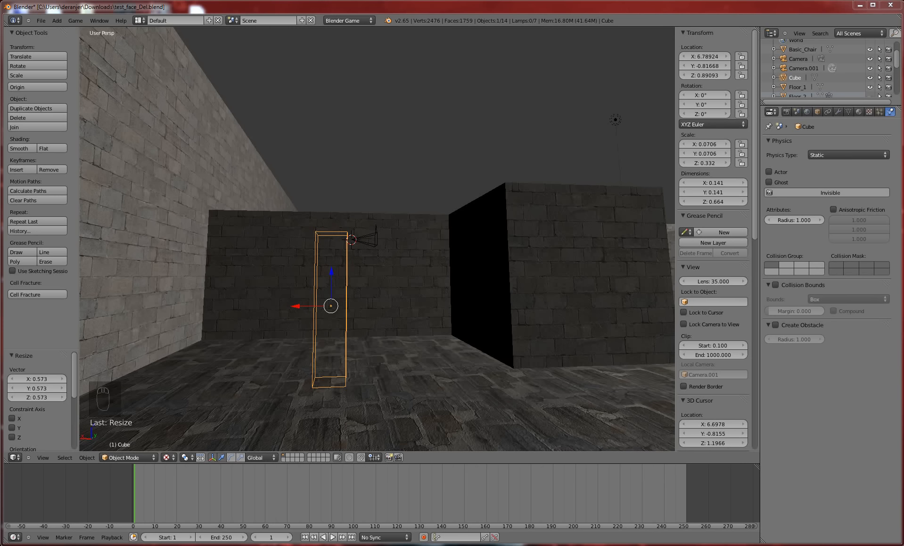
click(855, 154)
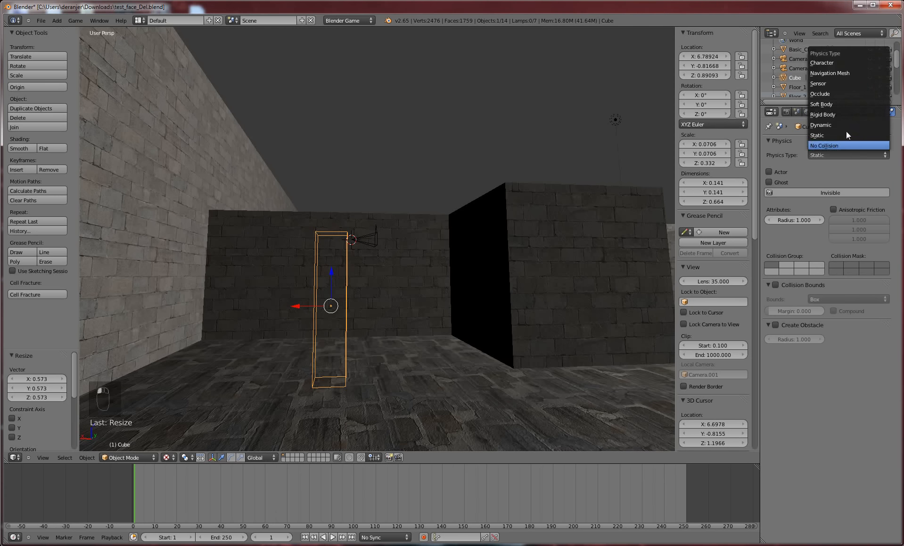
click(844, 125)
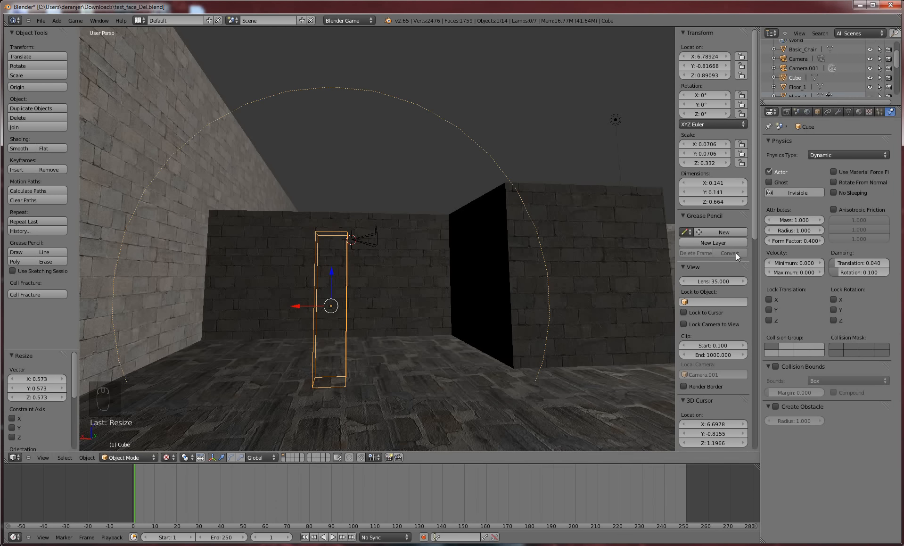
click(785, 192)
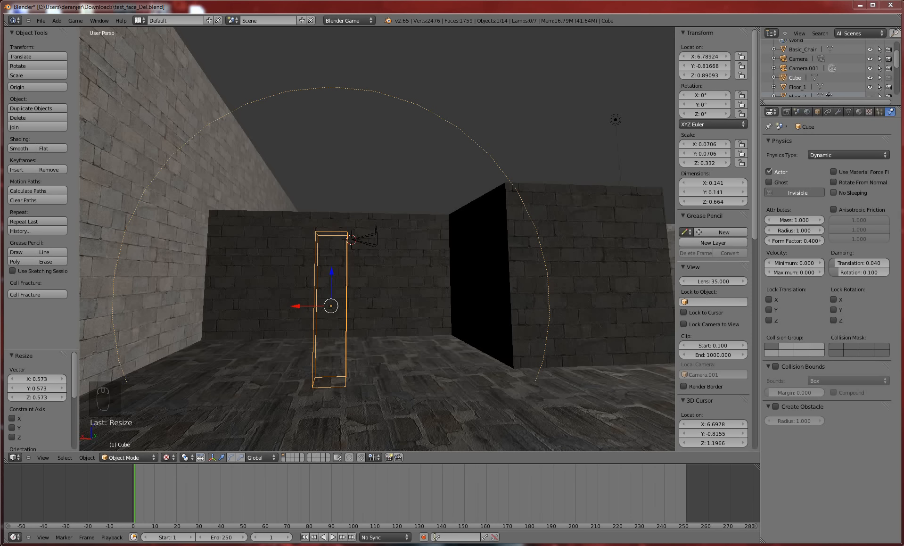
Set the block's physics mass to 50
click(802, 219)
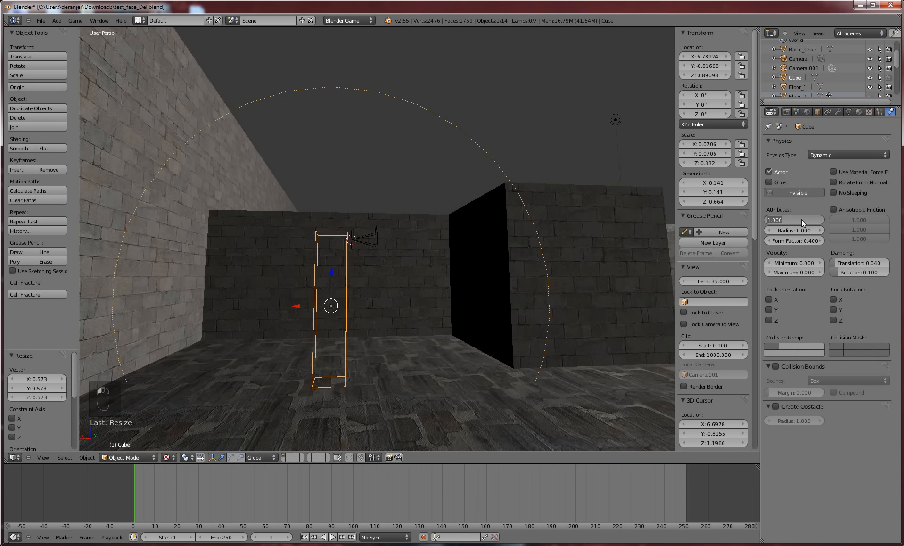
text(50)
key(Return)
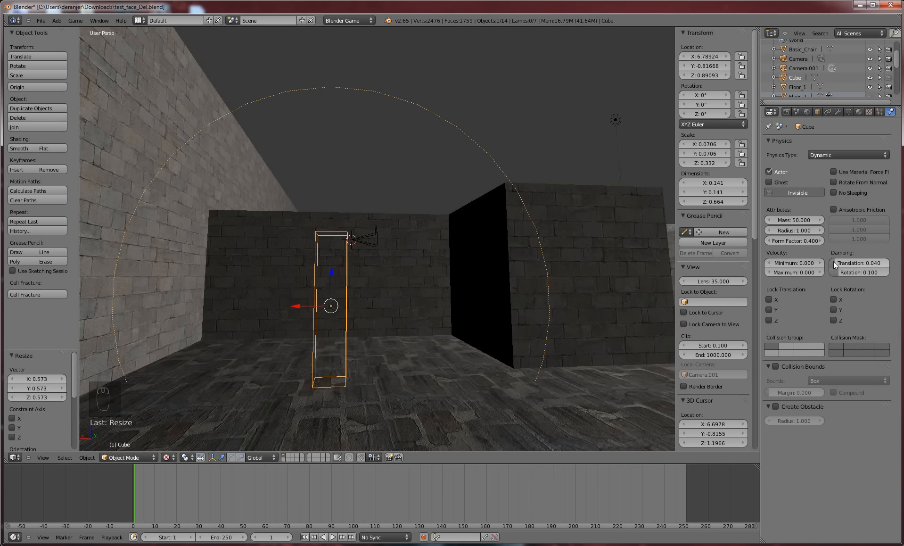
Set both the translation damping and the rotation damping of the block to 0.9
click(872, 265)
text(0.888)
key(BackSpace)
key(Return)
click(856, 273)
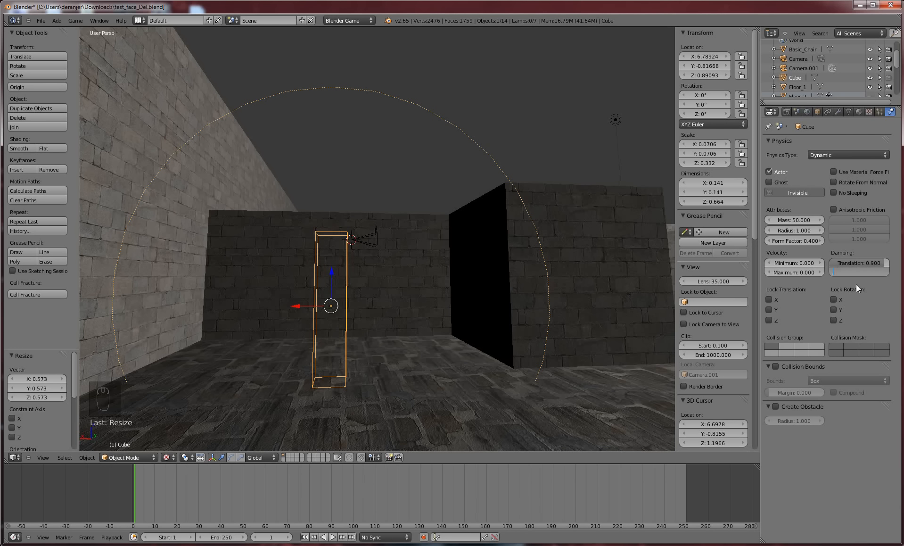
text(.9)
key(Return)
Assign the block to the second collision group, excluding that group from its mask, and enable compound Box collision bounds
click(782, 346)
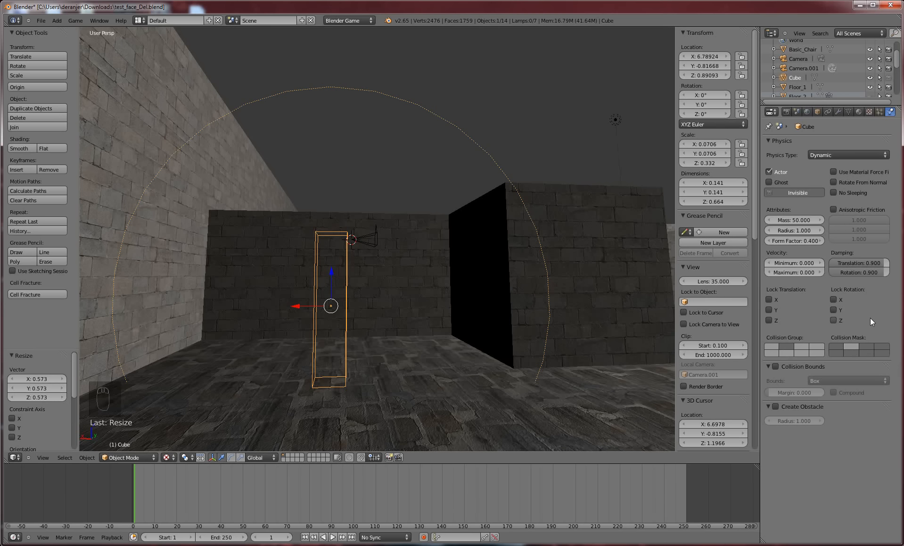
click(775, 366)
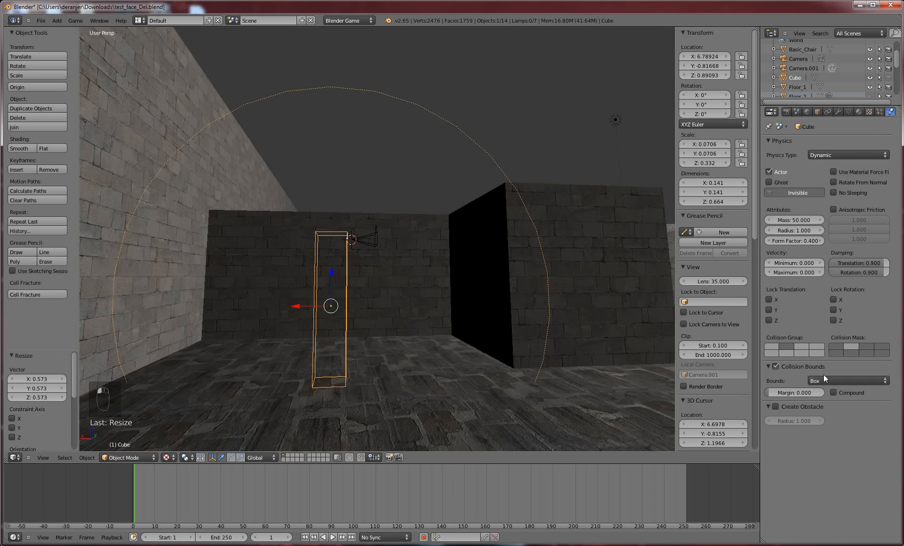
scroll(848, 381, down, 1)
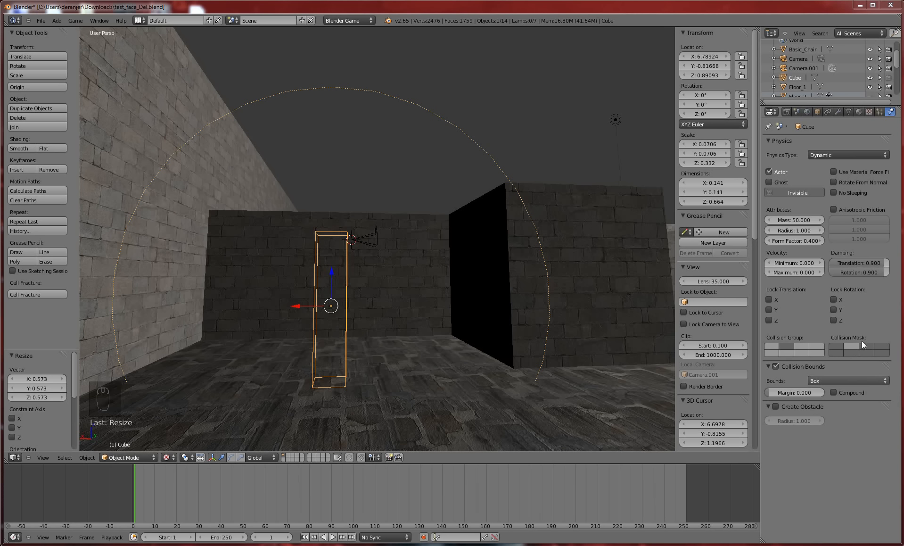
click(851, 392)
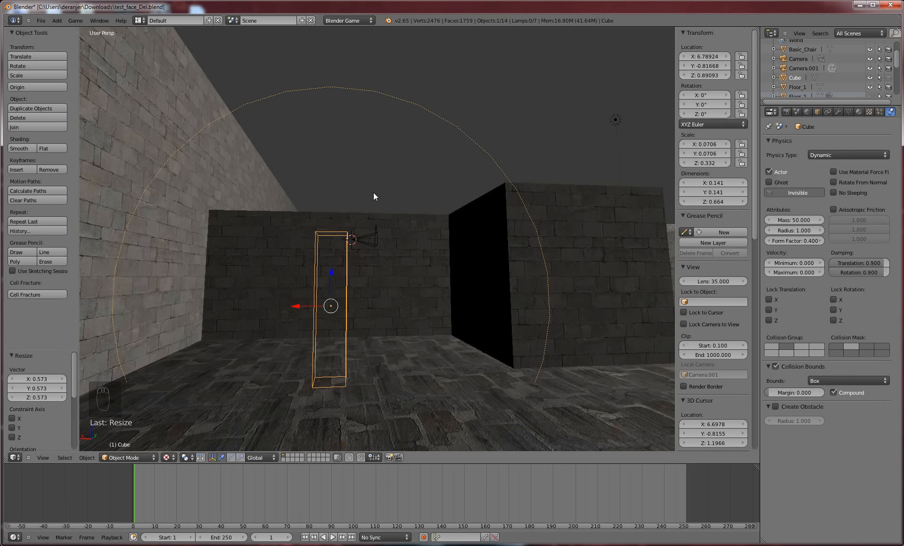
Apply the block's rotation and scale to its mesh data
key(ctrl+a)
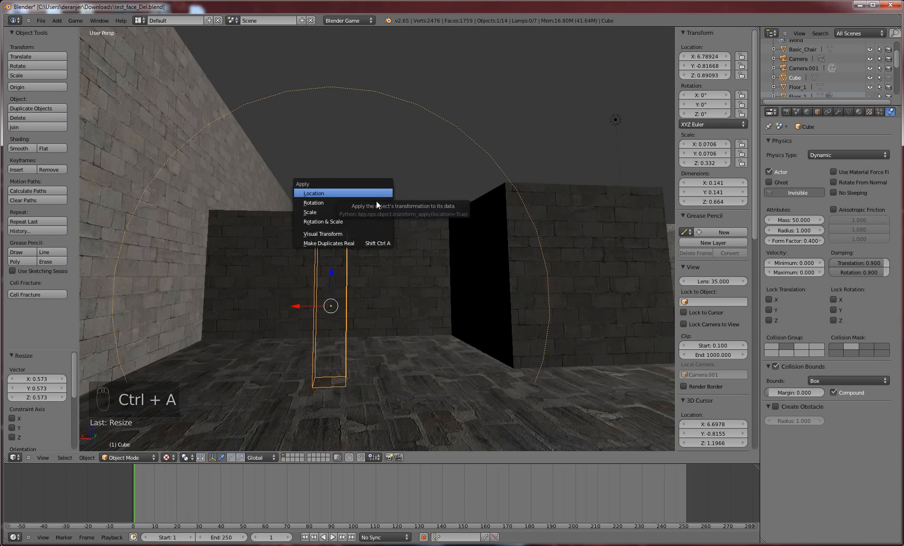
click(379, 221)
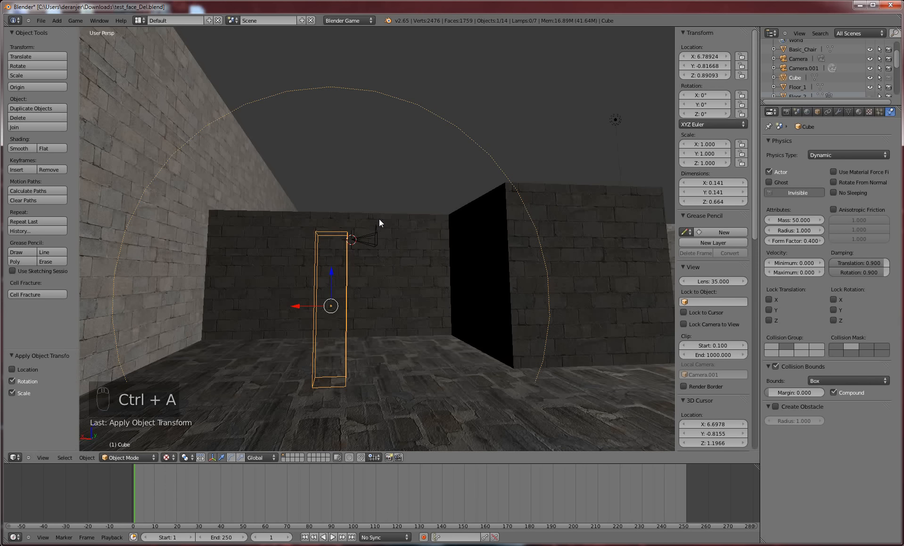
key(ctrl+a)
click(380, 220)
Switch to the Game Logic screen layout with the block selected
mouse_move(325, 247)
middle_down()
mouse_move(383, 278)
mouse_move(450, 294)
mouse_move(609, 294)
mouse_move(298, 277)
mouse_move(299, 242)
mouse_move(328, 245)
middle_up()
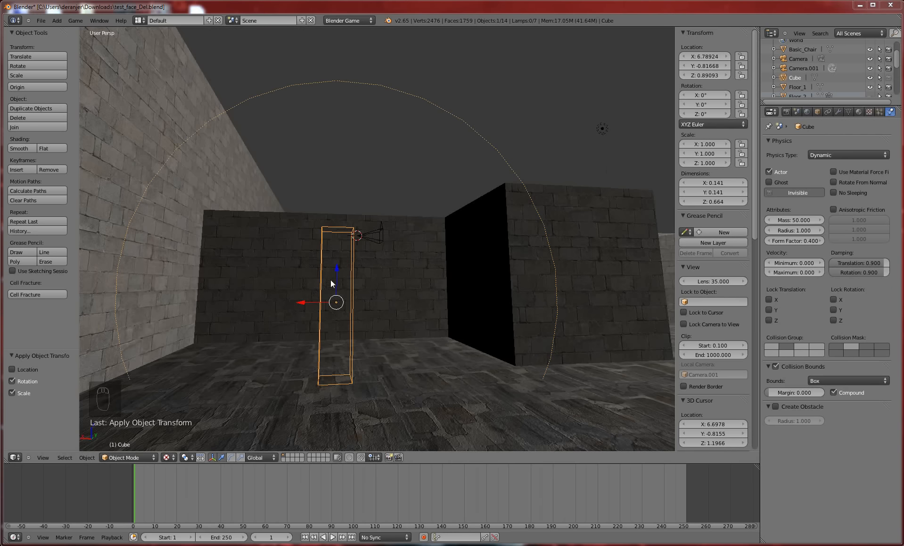
right_click(351, 291)
right_click(352, 290)
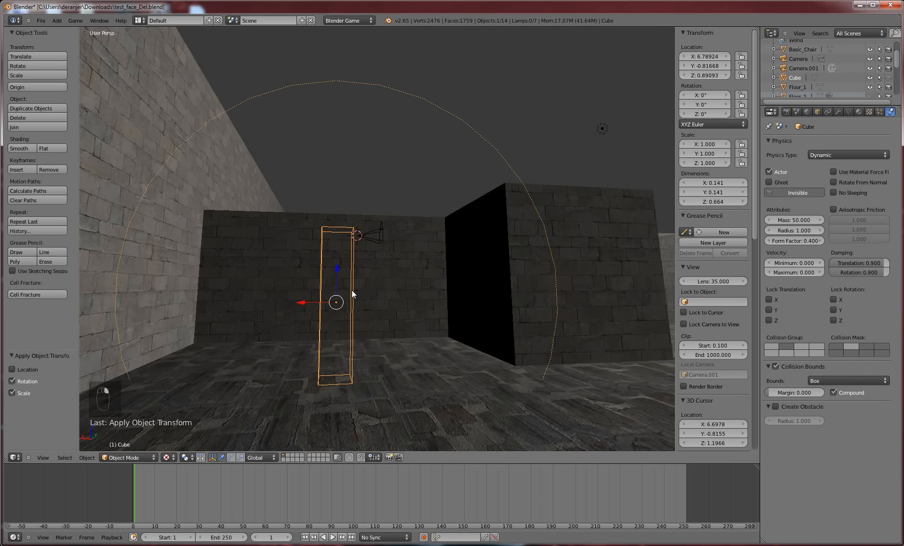
click(138, 20)
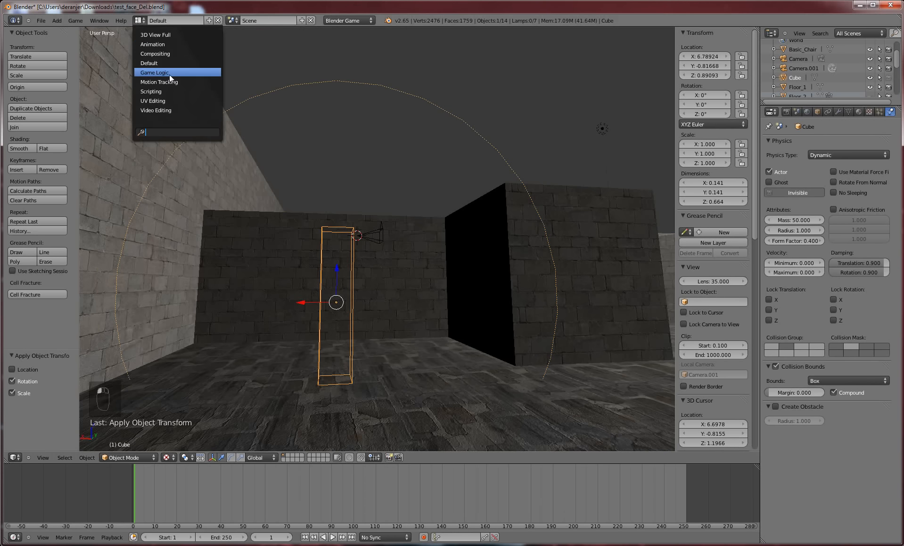
click(170, 73)
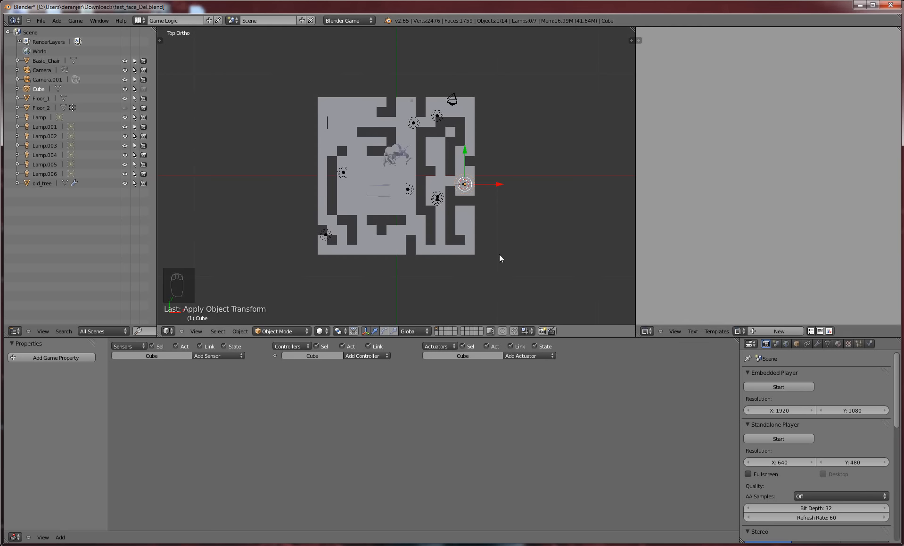
Examine the wireframe block and the camera beside it up close in the maze
key(KP_0)
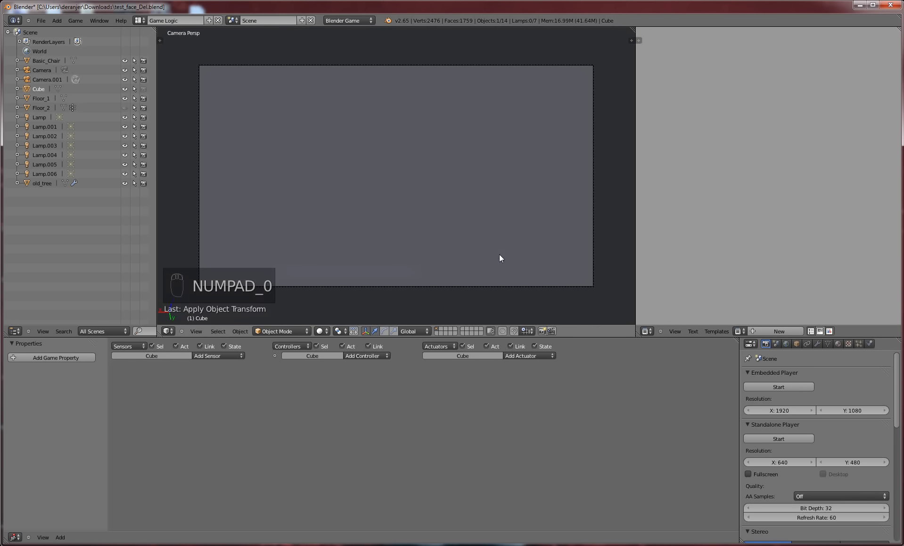
key(KP_0)
scroll(484, 227, up, 5)
middle_drag(516, 191, 496, 181)
scroll(424, 161, up, 4)
shift+middle_drag(399, 179, 539, 273)
scroll(490, 261, up, 4)
scroll(466, 249, up, 3)
shift+middle_drag(484, 214, 425, 89)
middle_drag(497, 216, 491, 196)
scroll(490, 190, up, 5)
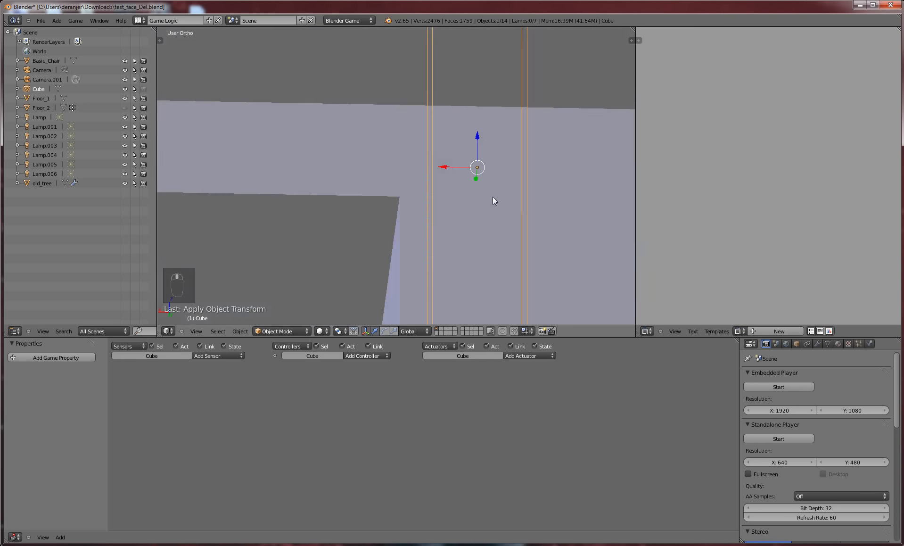
scroll(492, 196, down, 4)
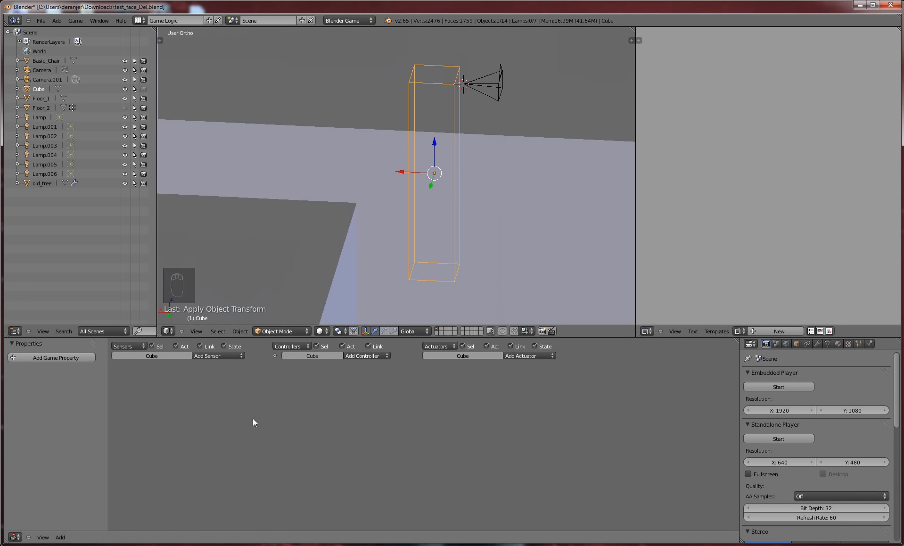
Review the available sensor, controller and actuator types for the block's game logic
click(134, 346)
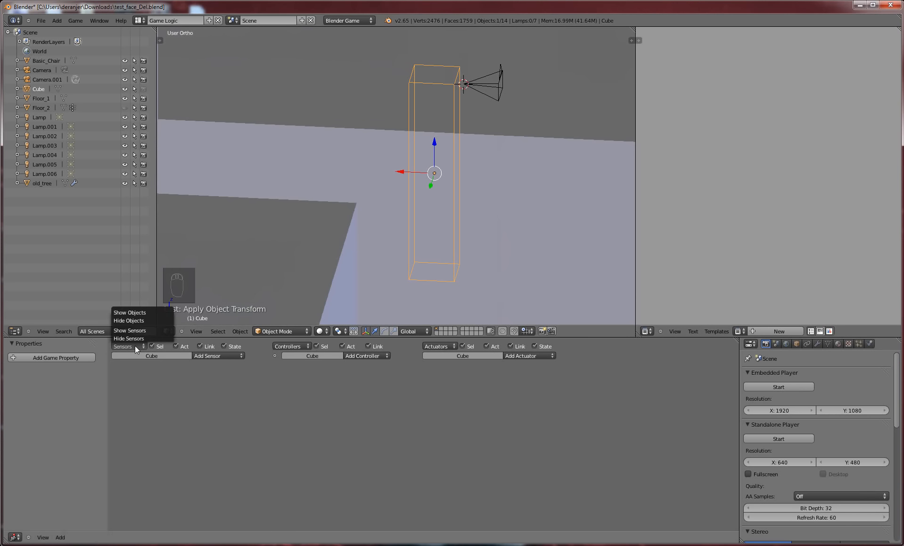
click(210, 357)
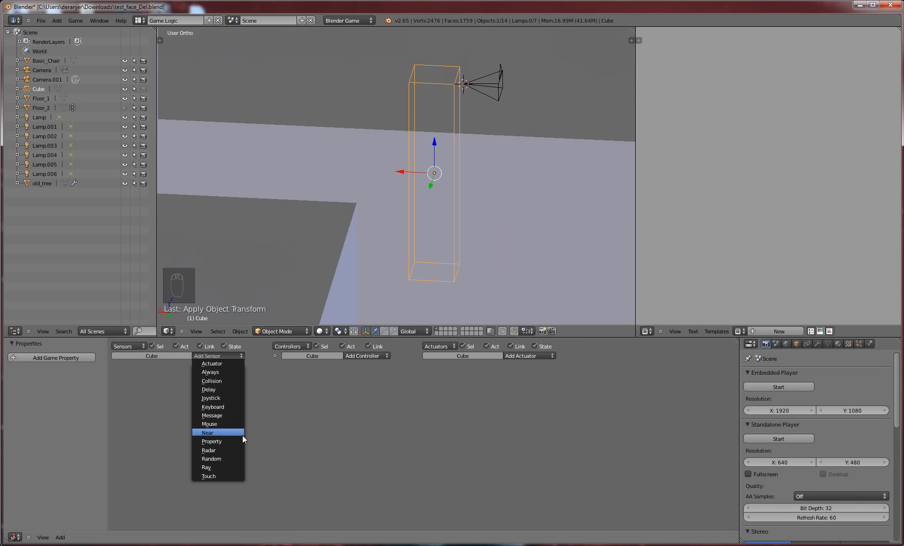
click(378, 357)
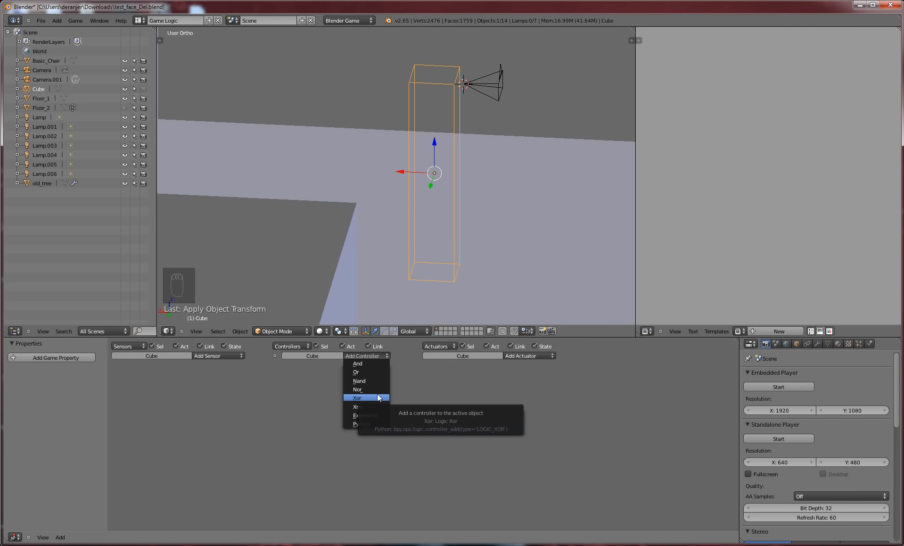
click(529, 357)
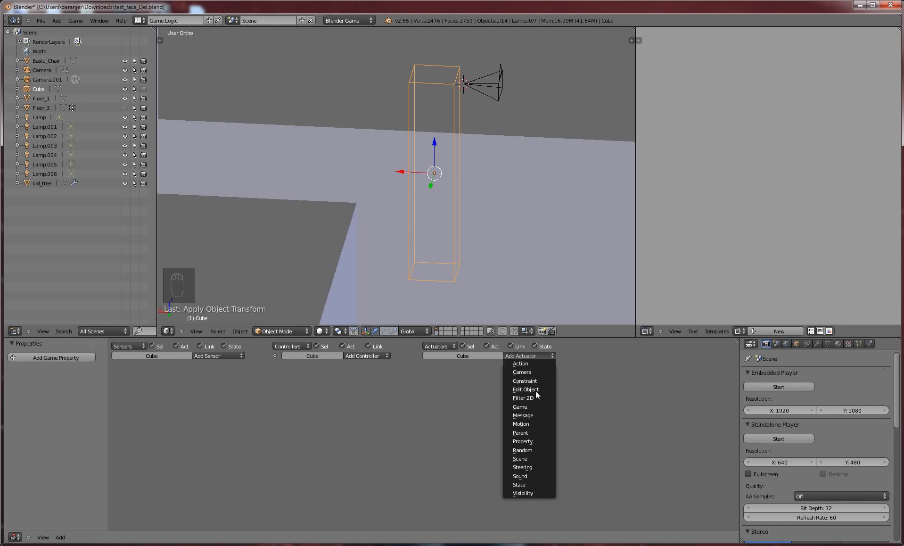
click(540, 356)
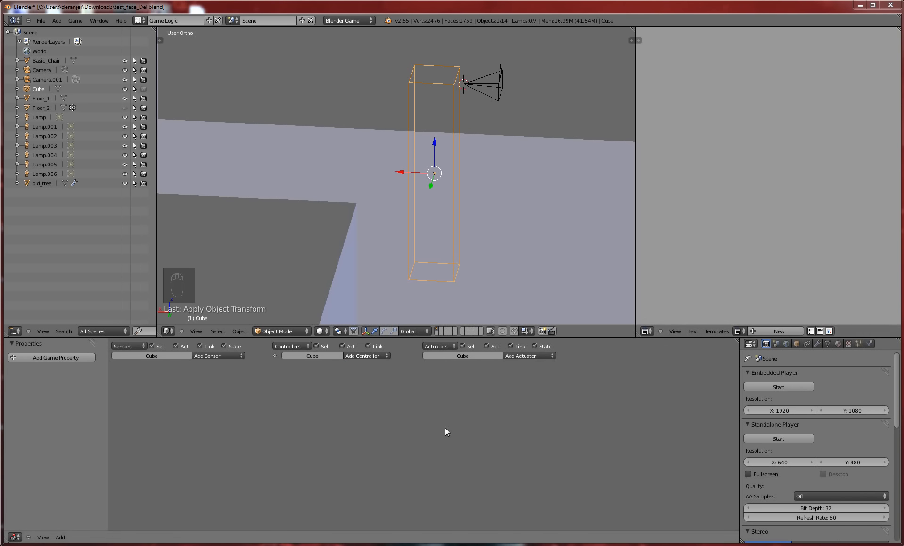
Add a Keyboard sensor to the block's game logic
click(217, 356)
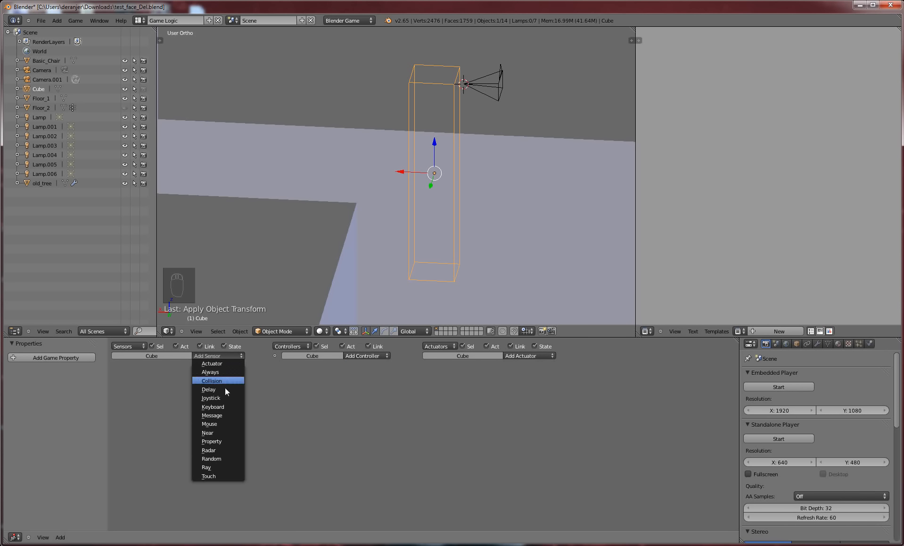
click(226, 406)
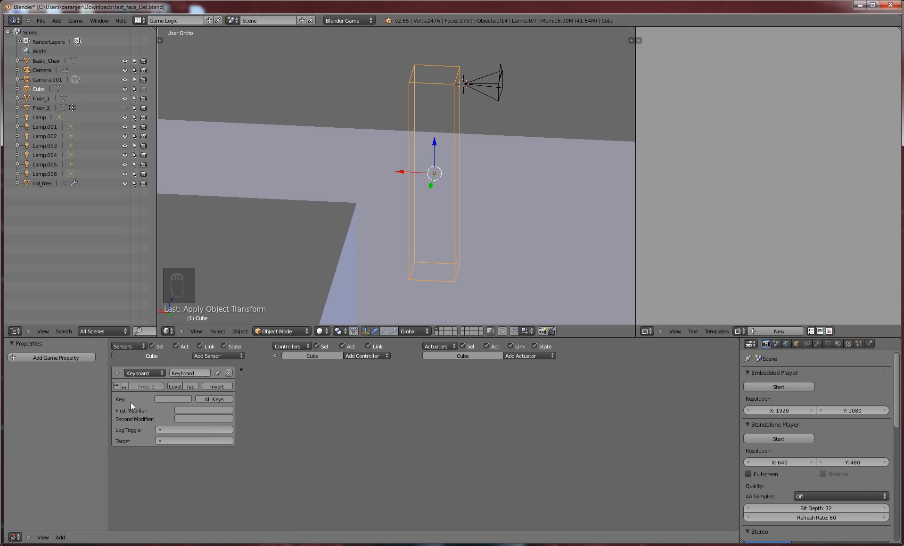
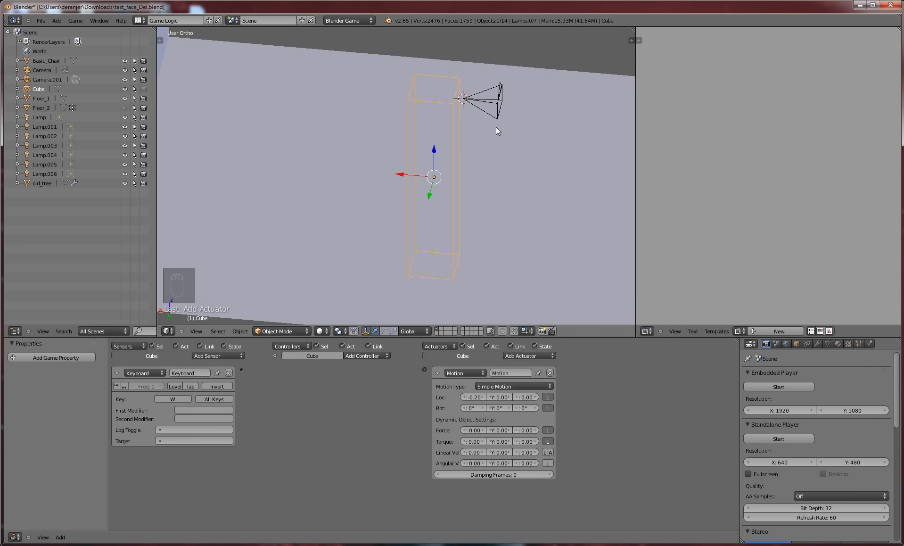
Reselect the block in the maze and test-run the game briefly
right_click(493, 108)
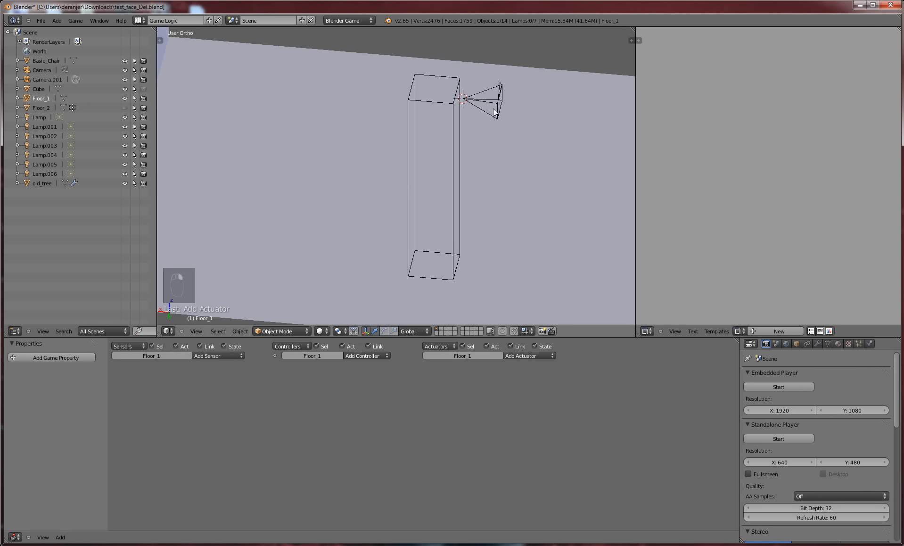
right_click(454, 138)
key(p)
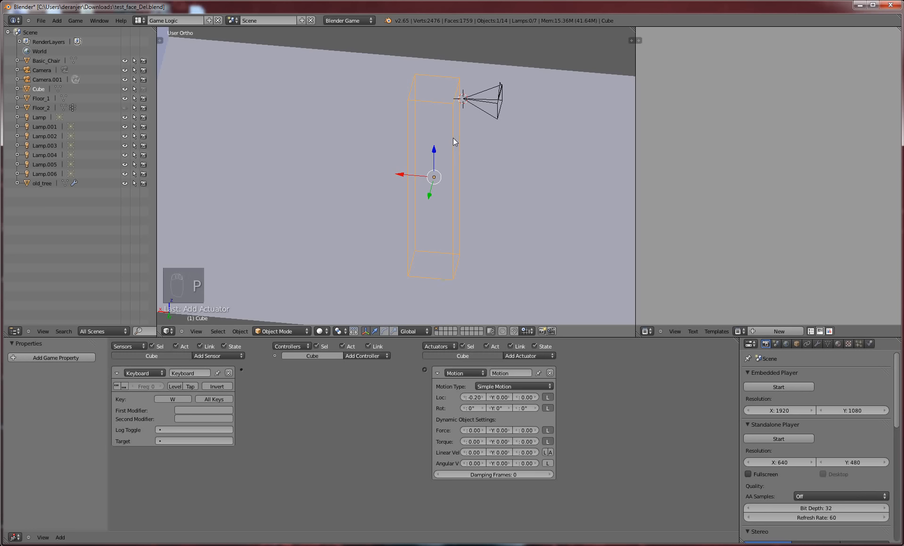
key(Escape)
Switch the viewport to textured shading and test-run the game from a wider view around the block
scroll(452, 138, down, 3)
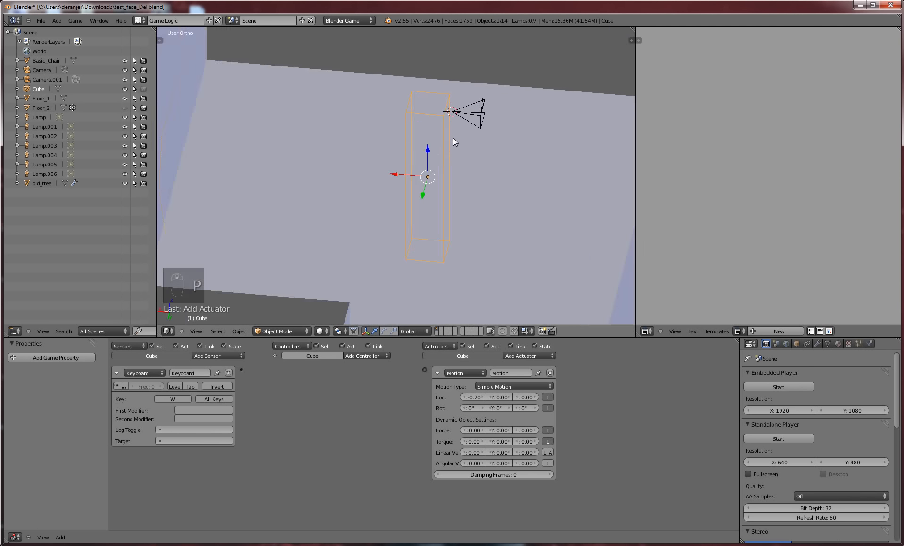
middle_drag(452, 138, 272, 295)
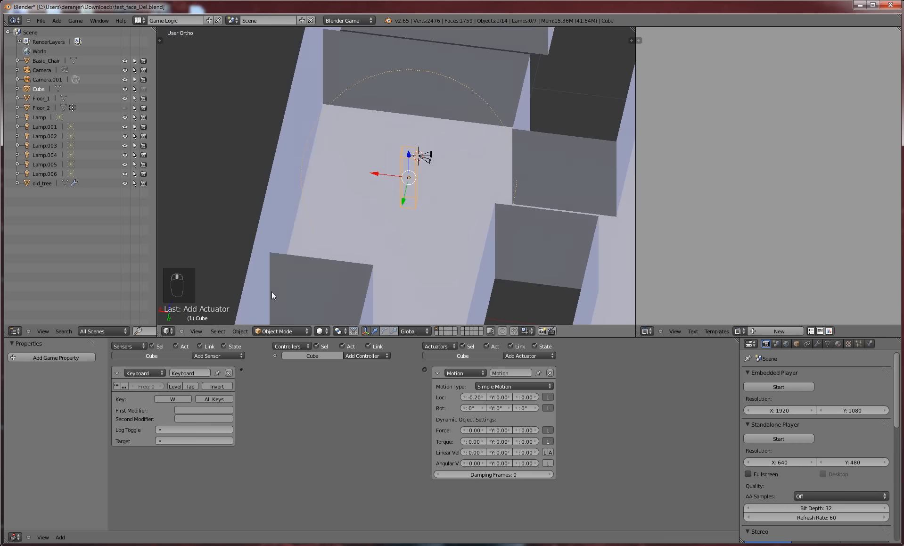
click(320, 331)
click(336, 288)
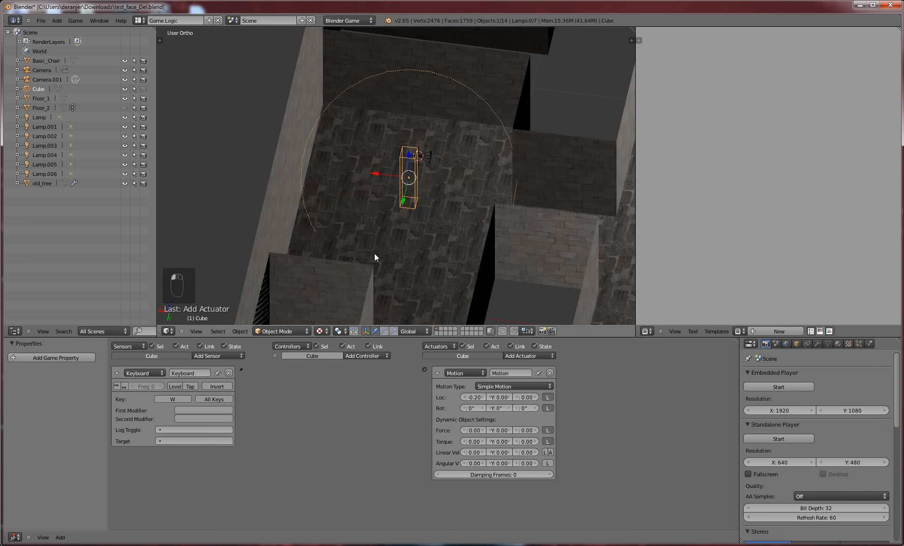
key(p)
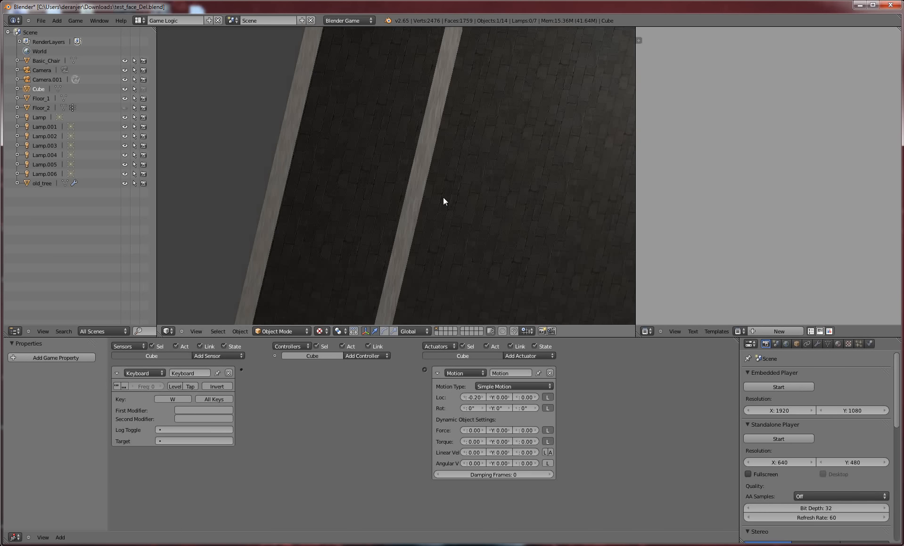
key(Escape)
scroll(444, 201, down, 4)
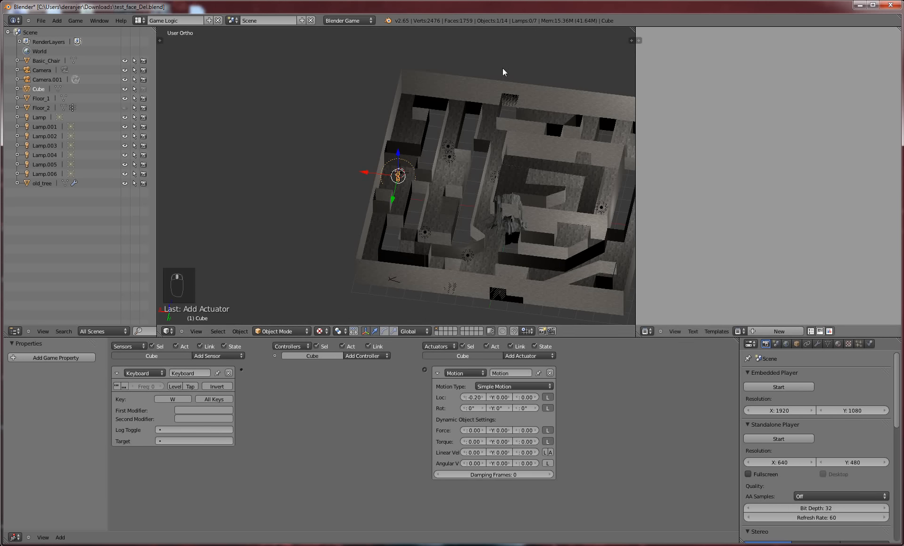
Switch to the Default screen layout and delete the extra camera Camera.001
click(139, 20)
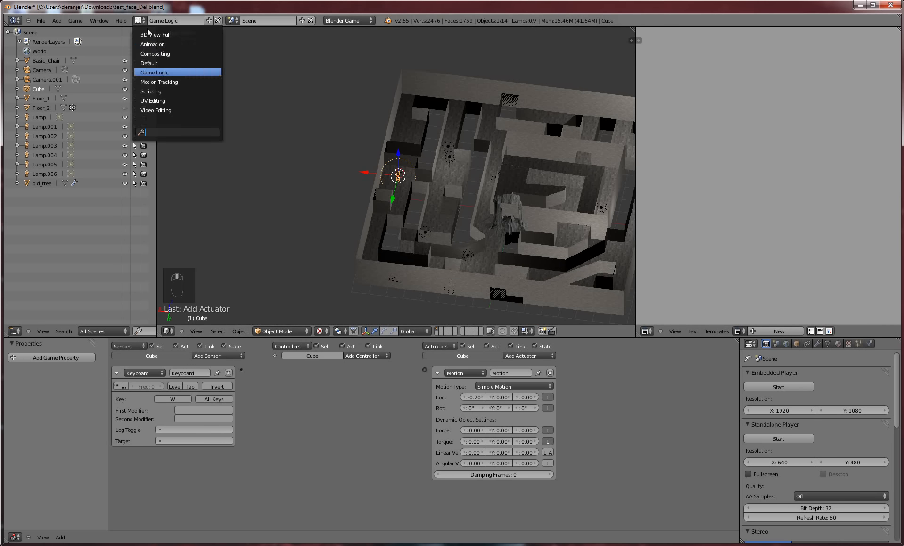
click(177, 64)
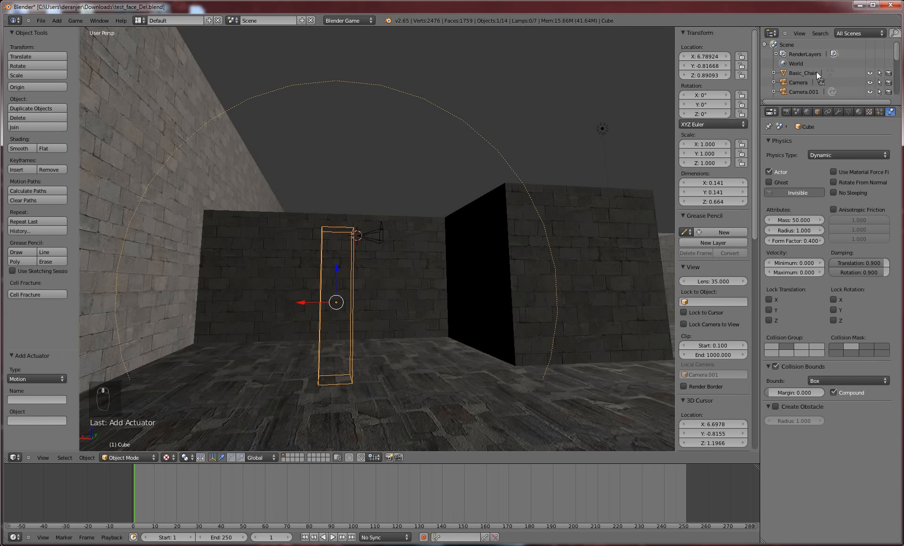
scroll(816, 71, down, 2)
click(806, 70)
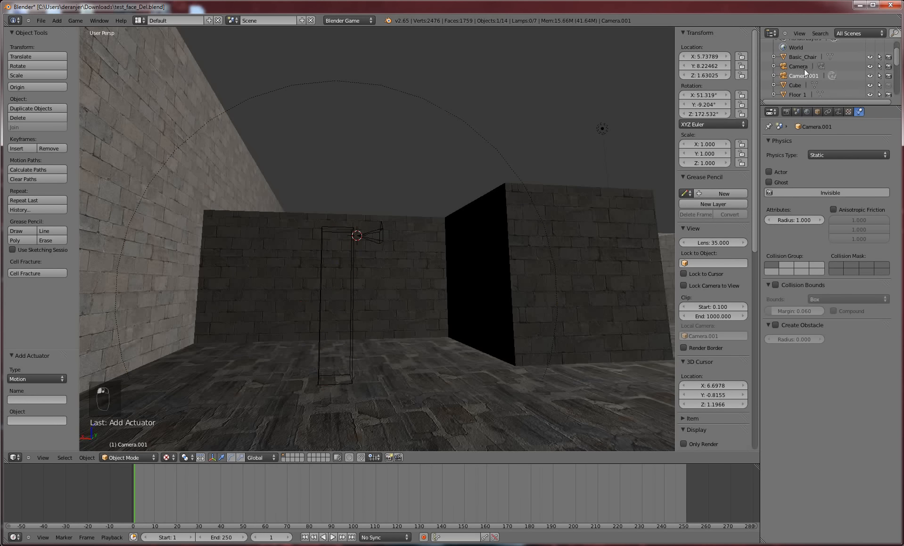
click(804, 77)
click(821, 66)
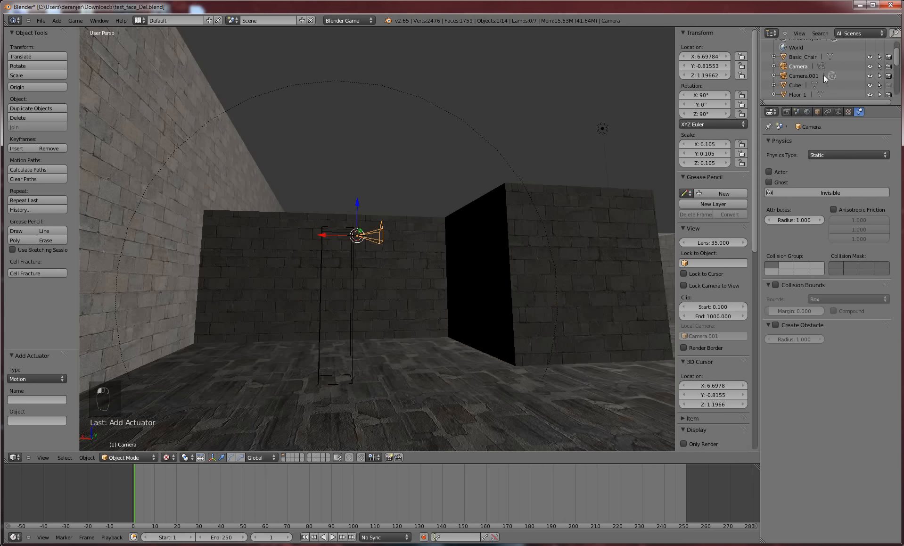
click(806, 73)
right_click(805, 75)
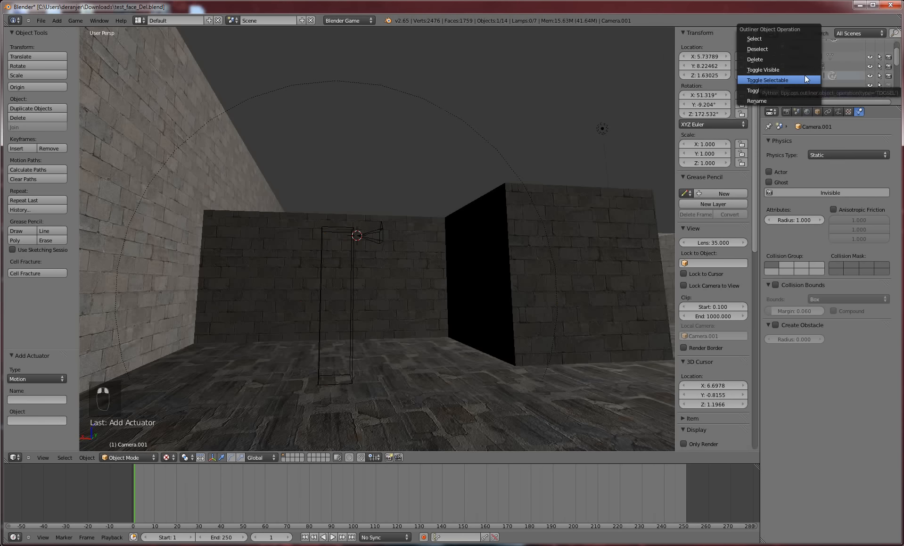
click(796, 59)
Select the remaining camera and test-run the game from a raised, wide view of the maze
click(794, 65)
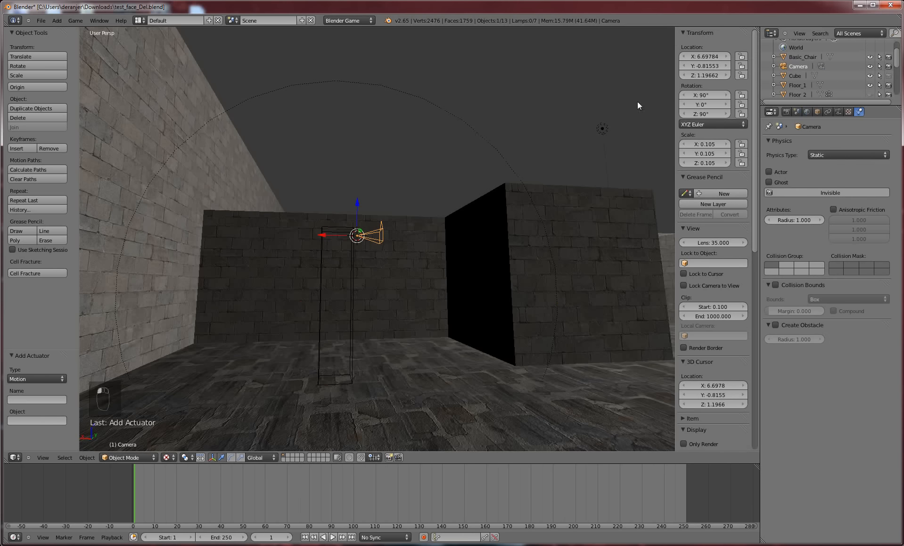
scroll(434, 158, down, 2)
middle_drag(435, 157, 406, 214)
scroll(423, 221, down, 2)
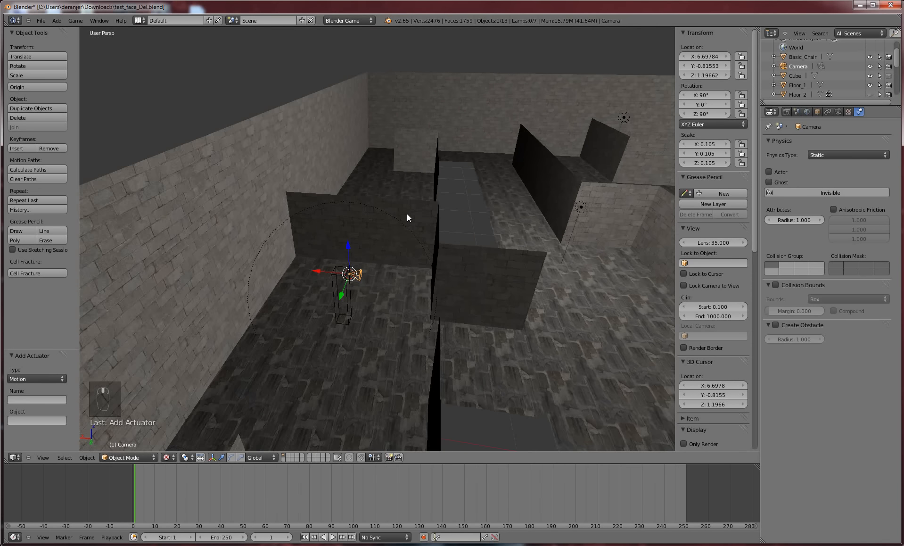
key(p)
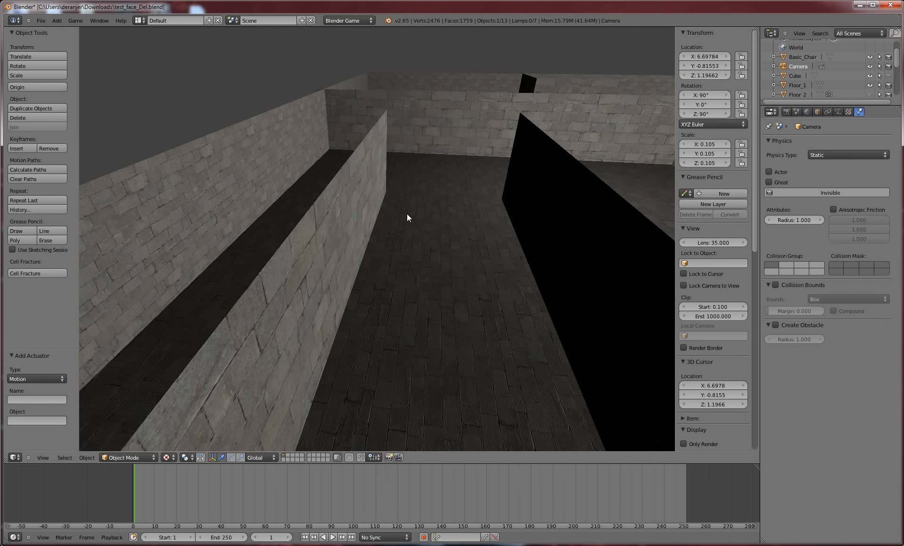
key(Escape)
Test-run the game from a close view of the block and its camera
mouse_move(407, 231)
middle_down()
mouse_move(428, 234)
mouse_move(384, 238)
mouse_move(419, 240)
mouse_move(402, 245)
mouse_move(400, 218)
mouse_move(399, 226)
middle_up()
scroll(429, 234, up, 2)
scroll(376, 258, up, 10)
key(p)
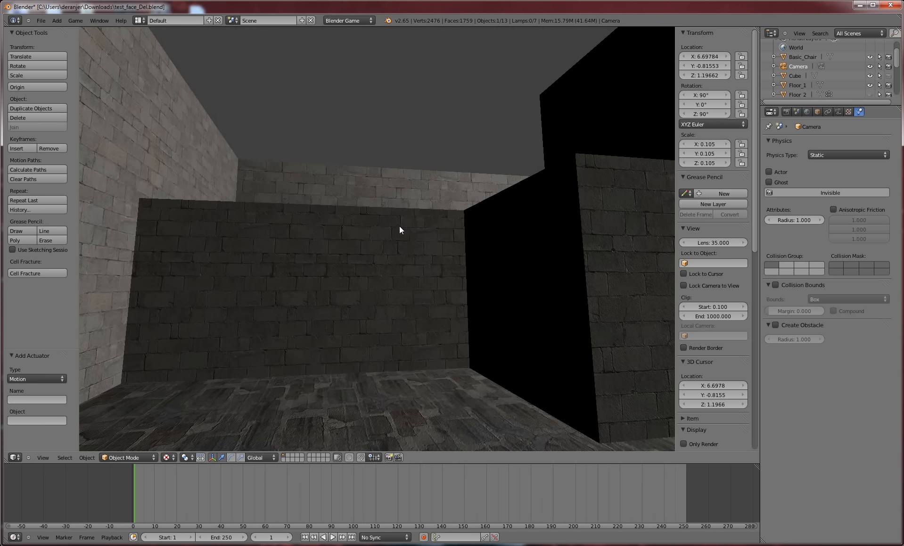
key(Escape)
Turn off the block's Invisible physics option and test-run the game
right_click(339, 267)
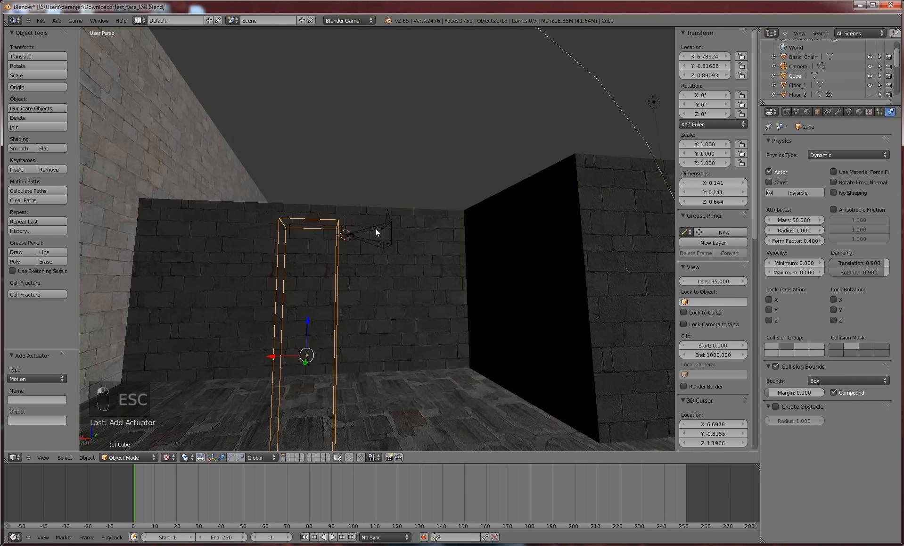
key(p)
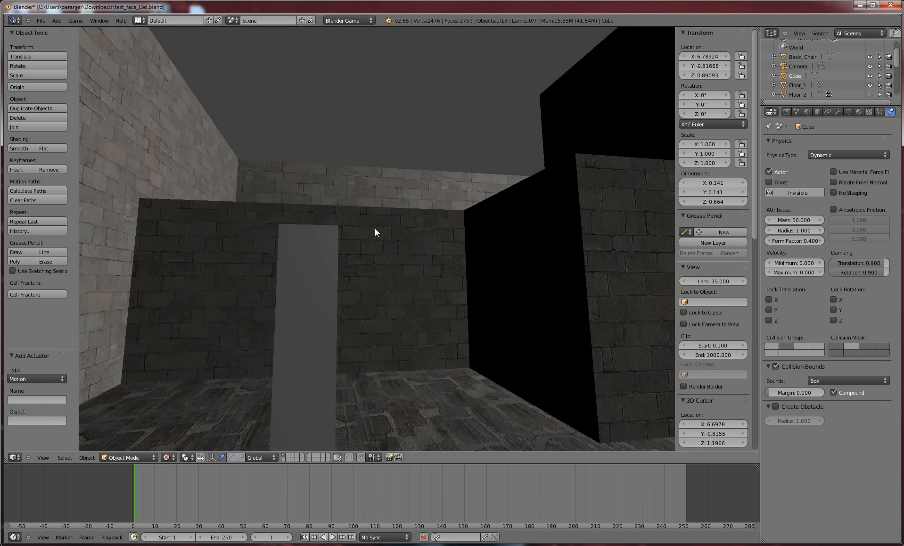
key(Escape)
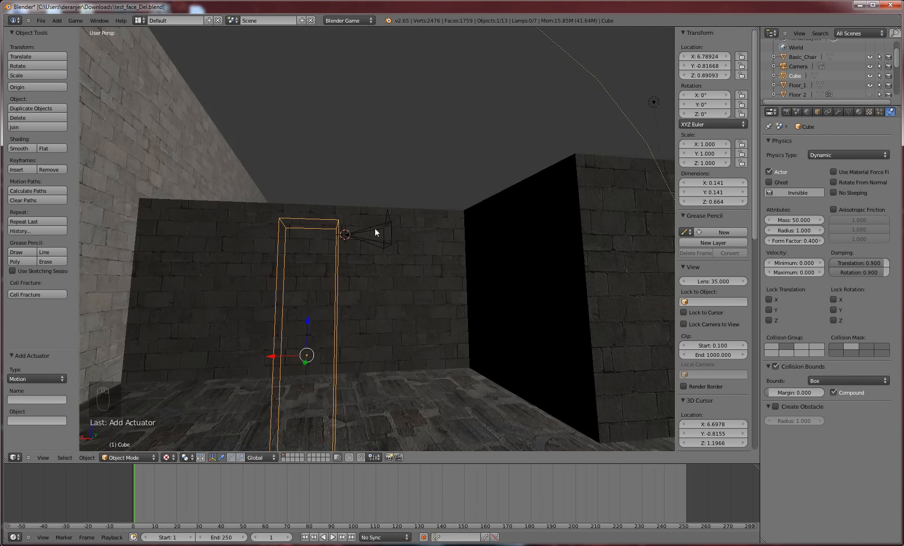
Return to the Game Logic layout and link the block's Keyboard sensor to its Motion actuator through an And controller
click(141, 21)
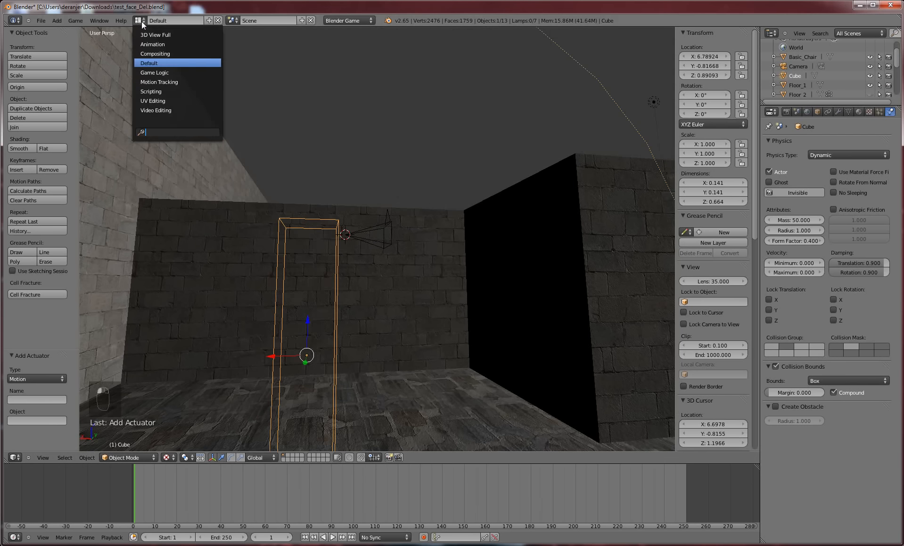
click(172, 72)
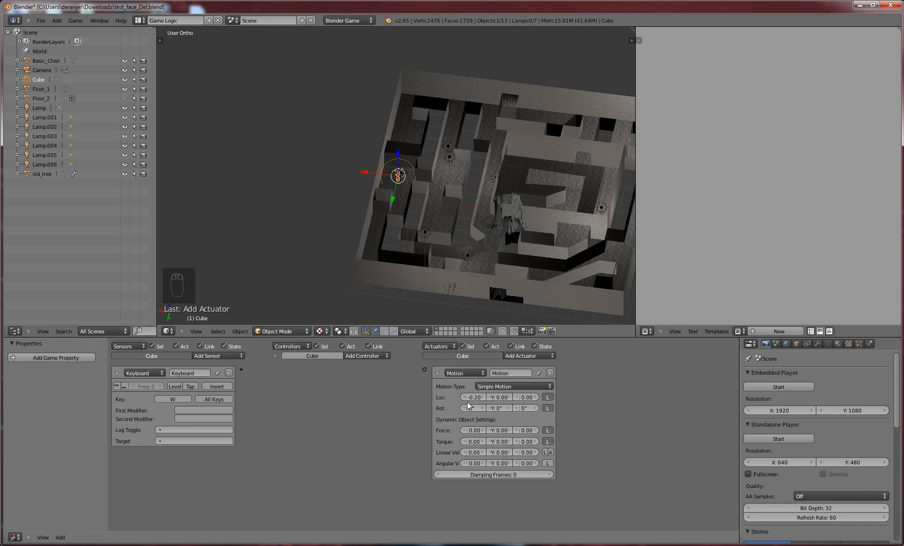
drag(242, 373, 424, 369)
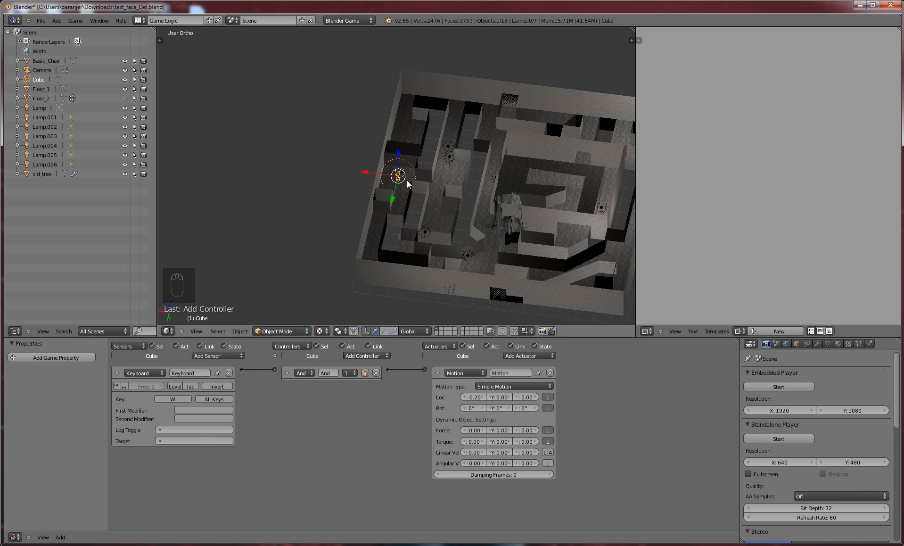
Check the maze through the camera's view and examine the block and camera up close
key(KP_0)
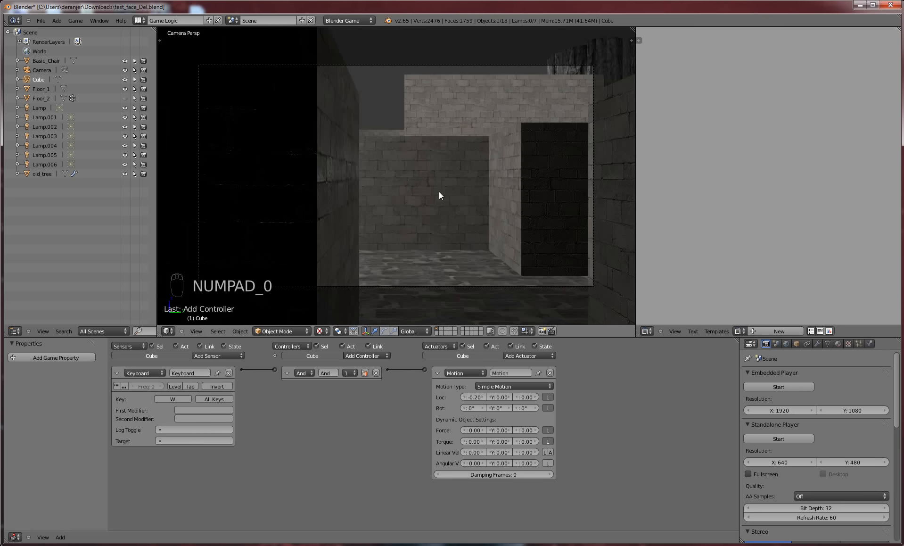
key(KP_0)
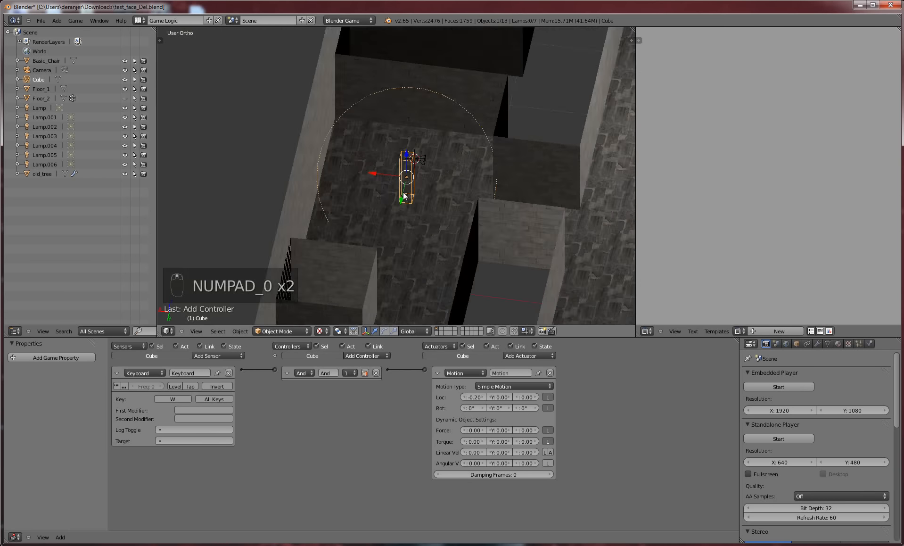
scroll(404, 196, up, 6)
middle_drag(424, 201, 363, 273)
scroll(370, 289, up, 5)
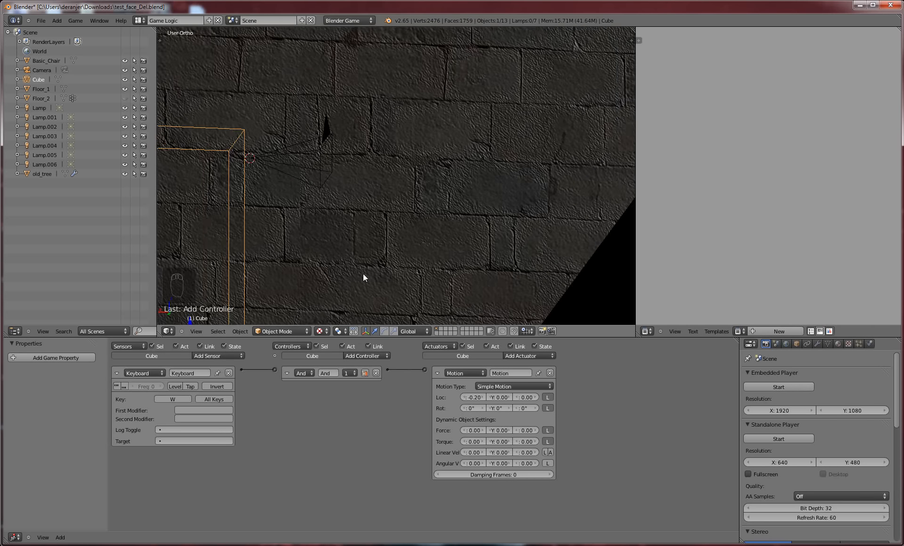
scroll(362, 277, down, 8)
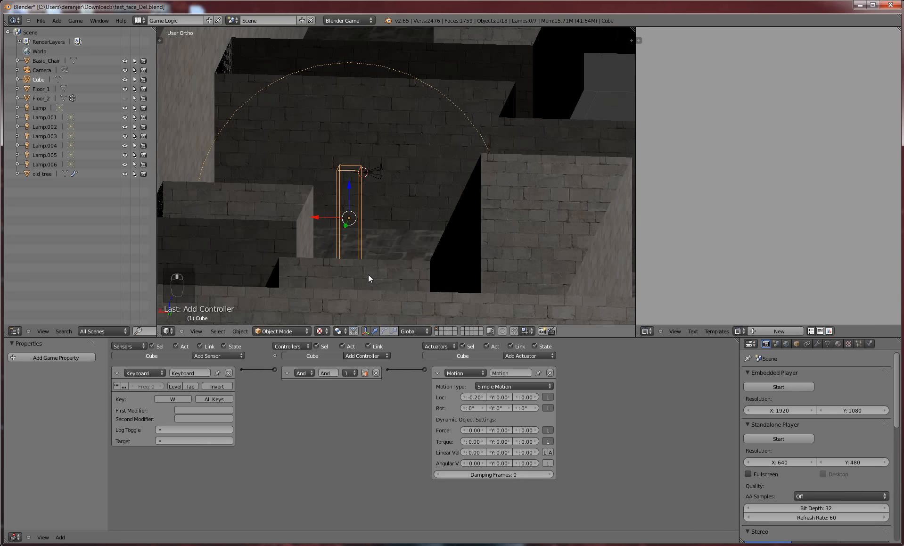
mouse_move(368, 274)
middle_down()
mouse_move(400, 262)
mouse_move(381, 262)
middle_up()
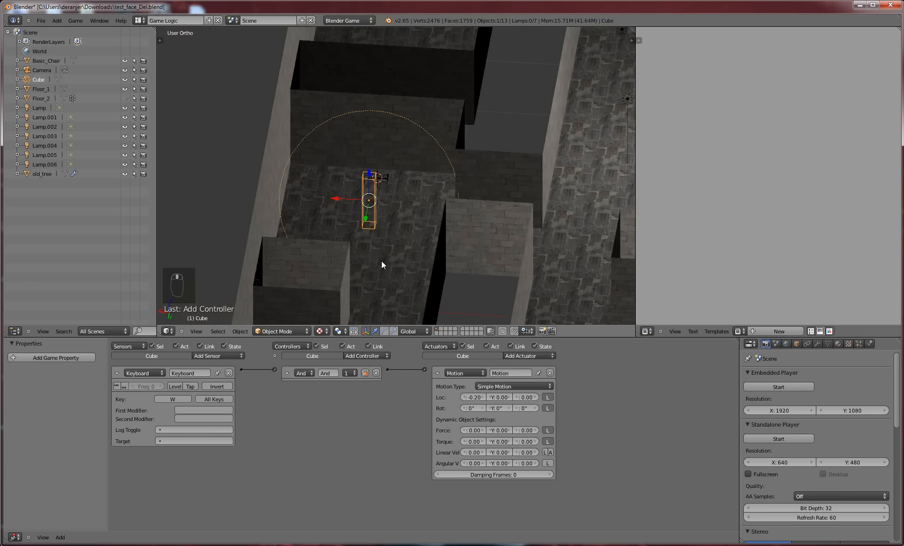
Move the block and the camera together to the second layer and display only that layer
shift+right_click(386, 180)
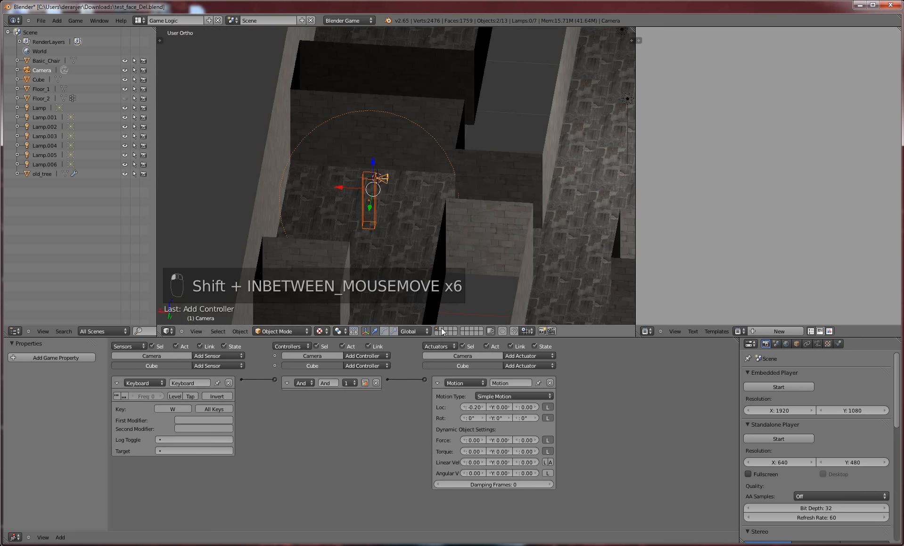
key(m)
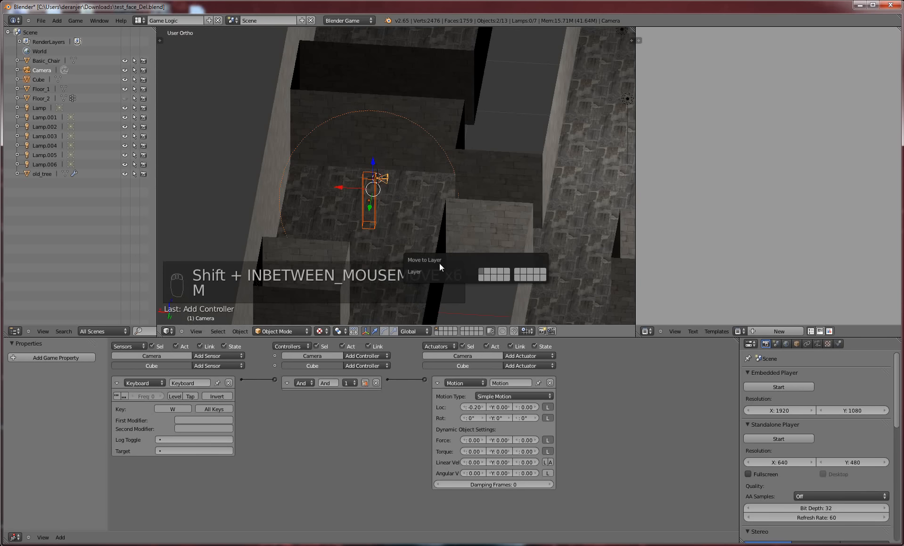
click(491, 275)
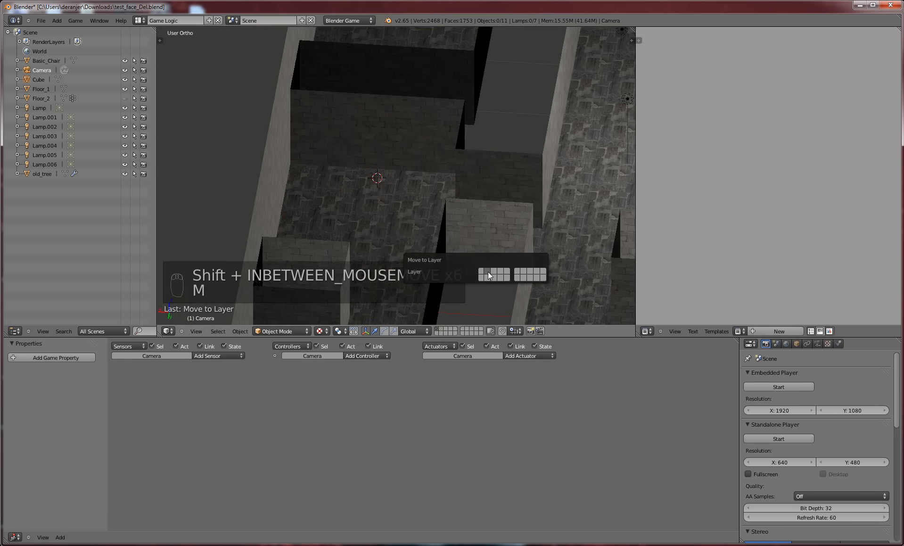
click(442, 329)
Add a plane mesh on the displayed layer and place it just below the block
middle_drag(401, 225, 432, 271)
key(shift+a)
mouse_move(431, 271)
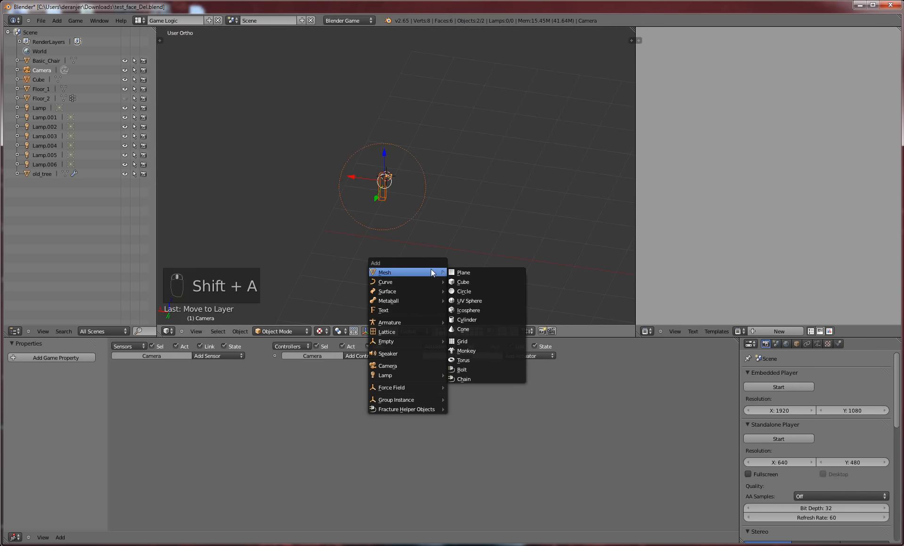
click(463, 273)
key(g)
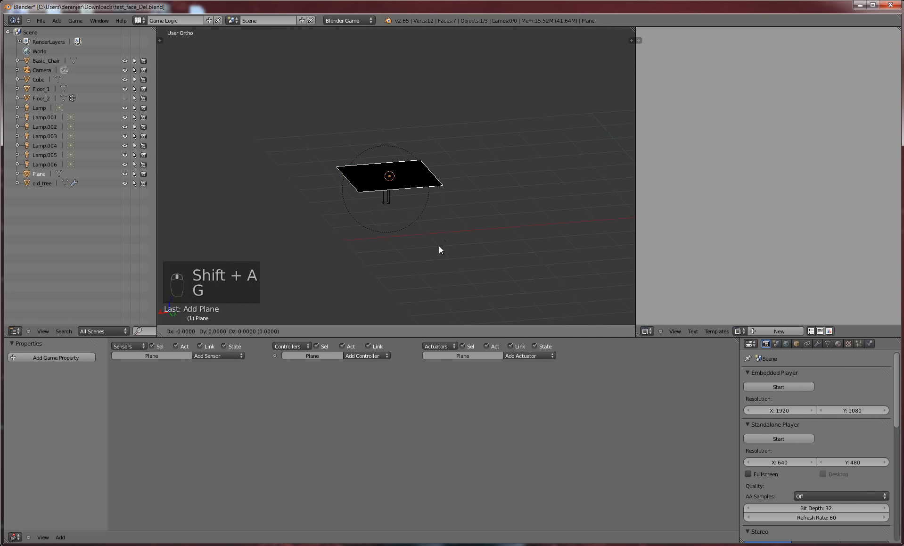
click(443, 285)
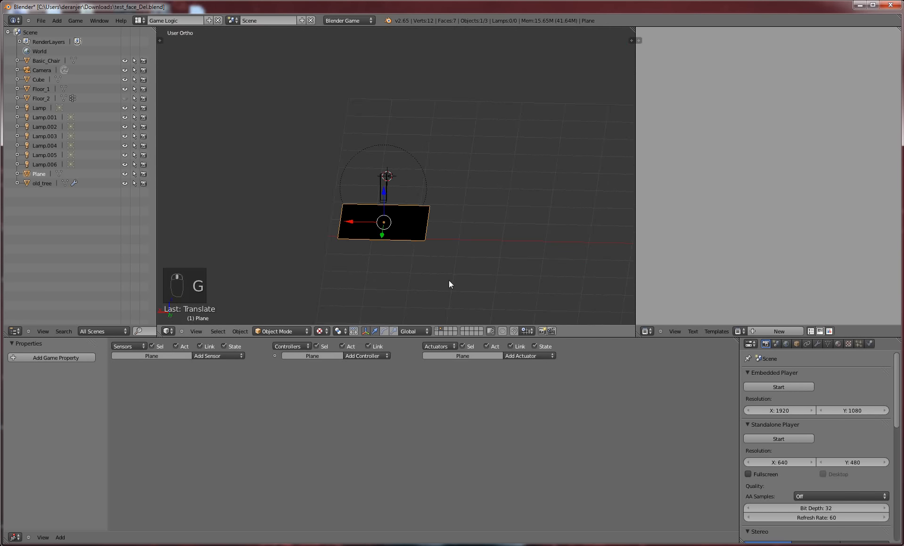
Scale the plane up in two passes so that it forms a wide floor under the block
key(s)
click(667, 334)
middle_drag(502, 256, 475, 226)
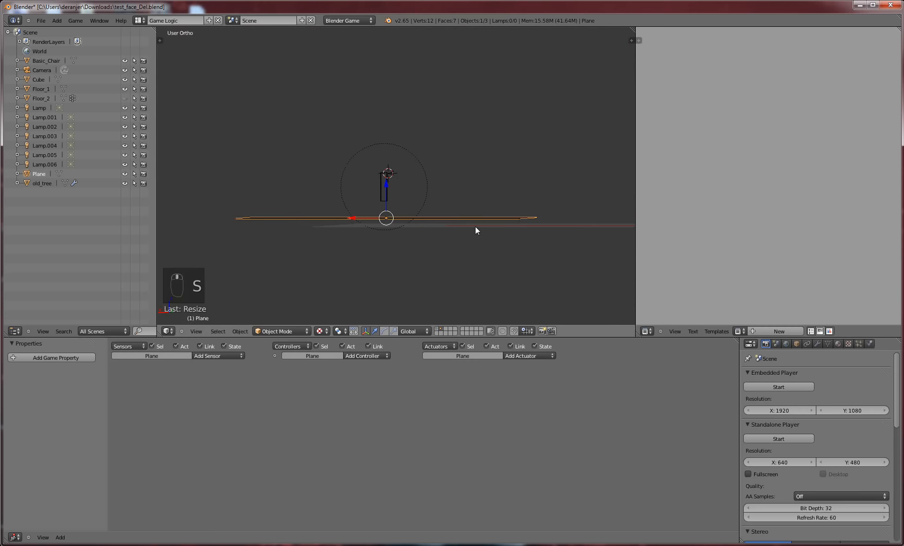
key(s)
click(561, 254)
middle_drag(564, 257, 538, 255)
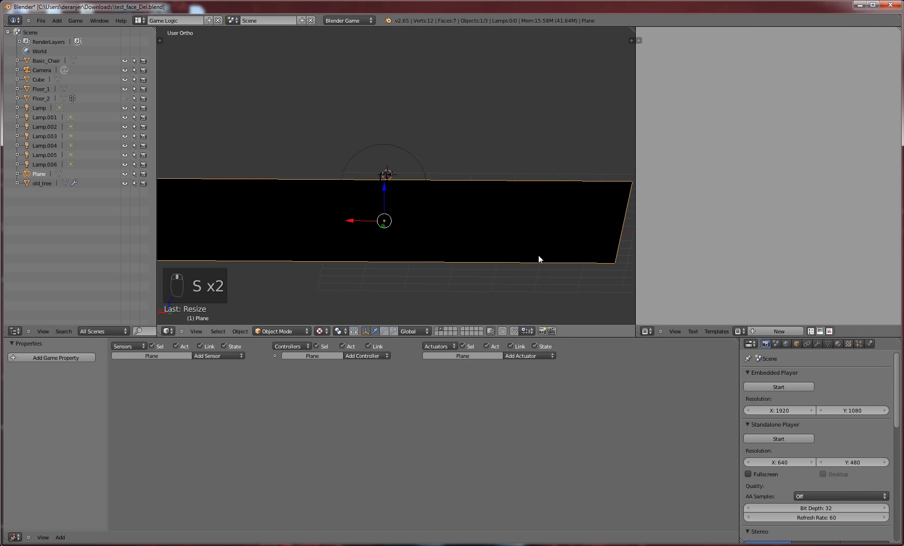
Add a point lamp and raise it well above the block
key(shift+a)
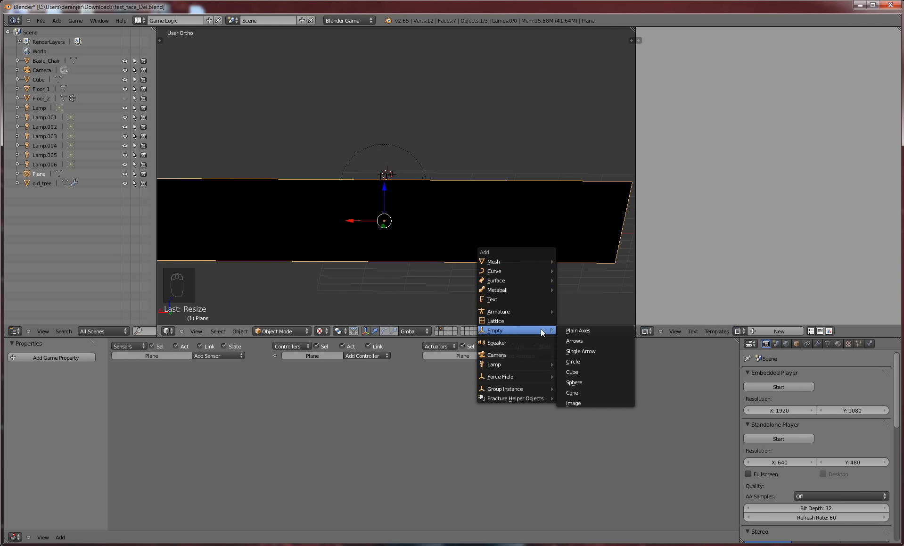
mouse_move(536, 364)
click(567, 365)
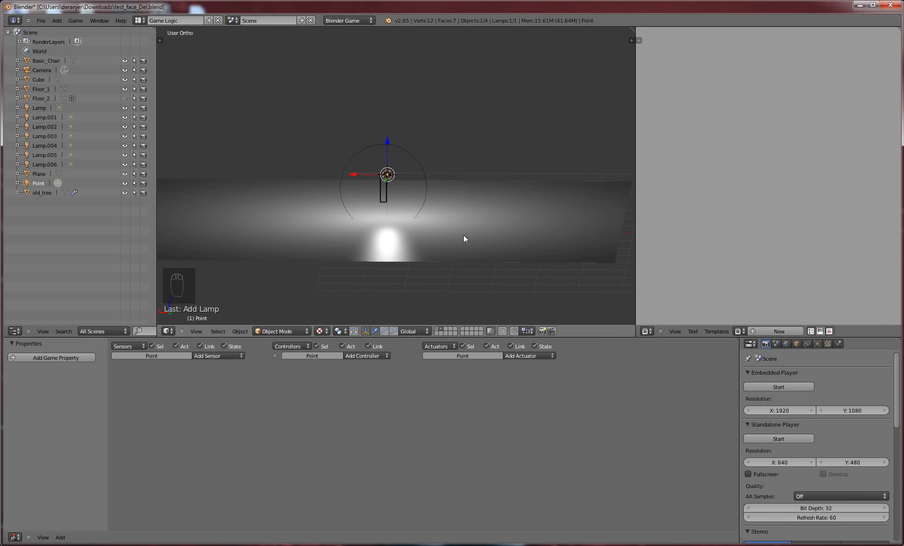
drag(390, 140, 385, 59)
Duplicate the point lamp twice, placing one copy on each side of the original above the floor plane
key(shift+d)
click(530, 93)
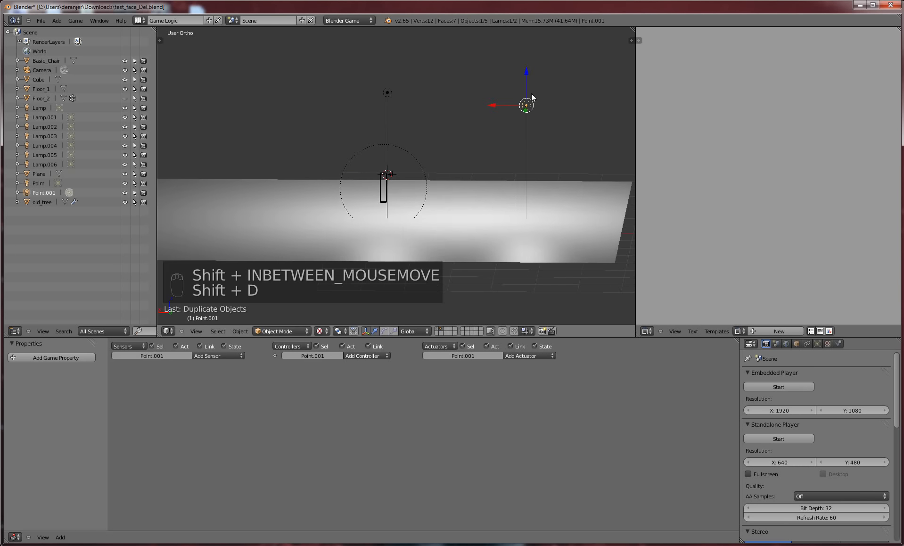
key(shift+d)
click(162, 87)
Select the block and test-run the game to try its W-key movement up close
scroll(372, 160, up, 5)
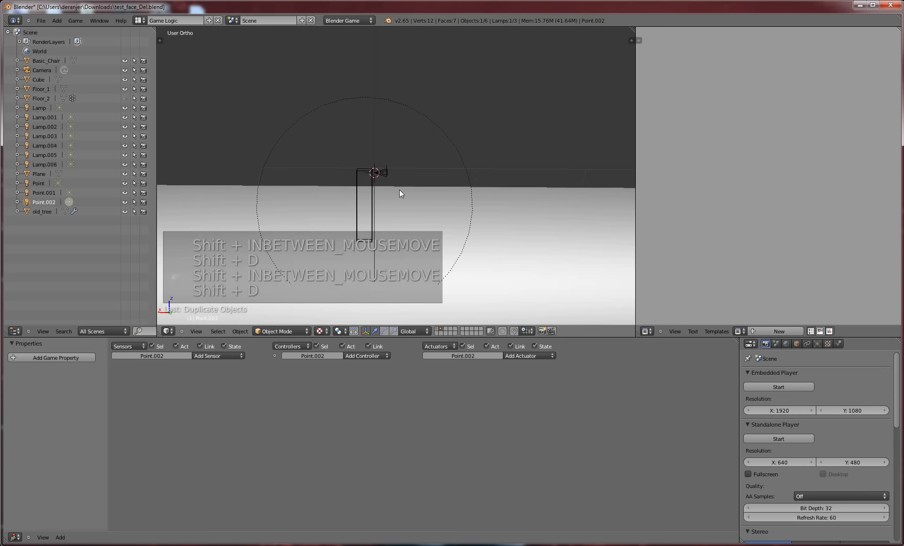
right_click(369, 197)
scroll(406, 208, up, 5)
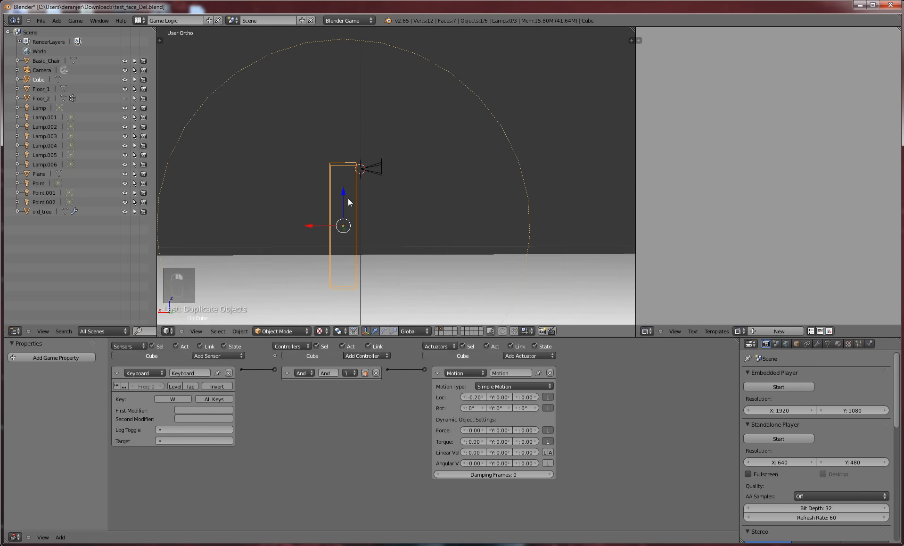
middle_drag(407, 202, 479, 195)
scroll(479, 194, down, 3)
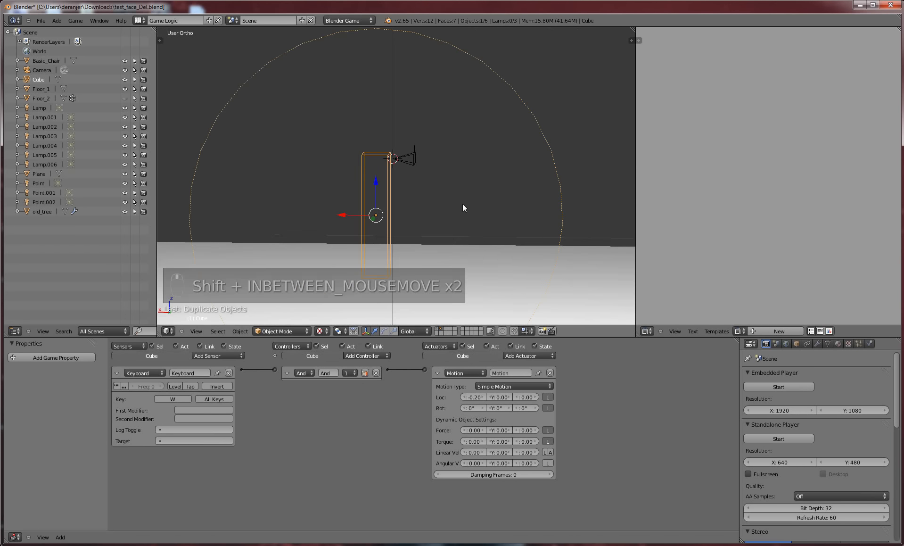
scroll(461, 206, down, 1)
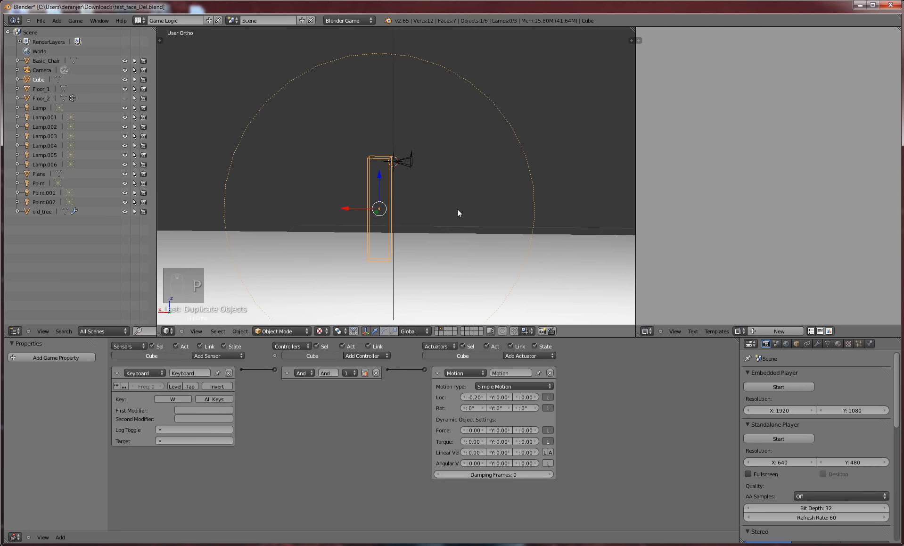
key(p)
key(w)
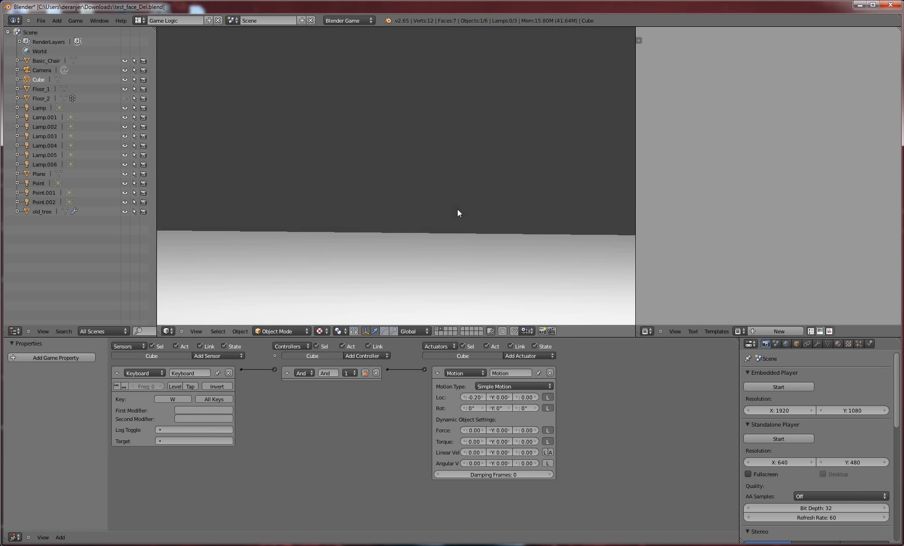
key(Escape)
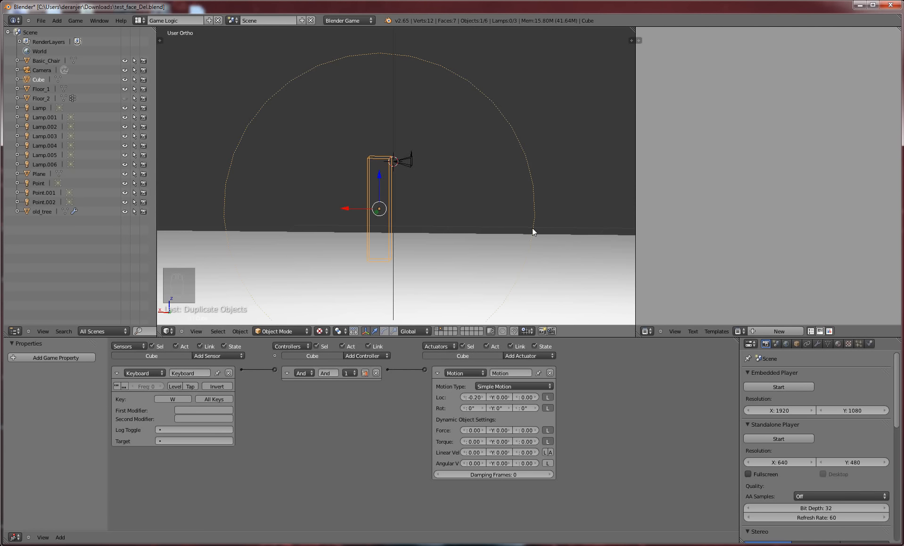
Test-run the W-key movement again from a wider view of the floor plane
scroll(523, 231, down, 3)
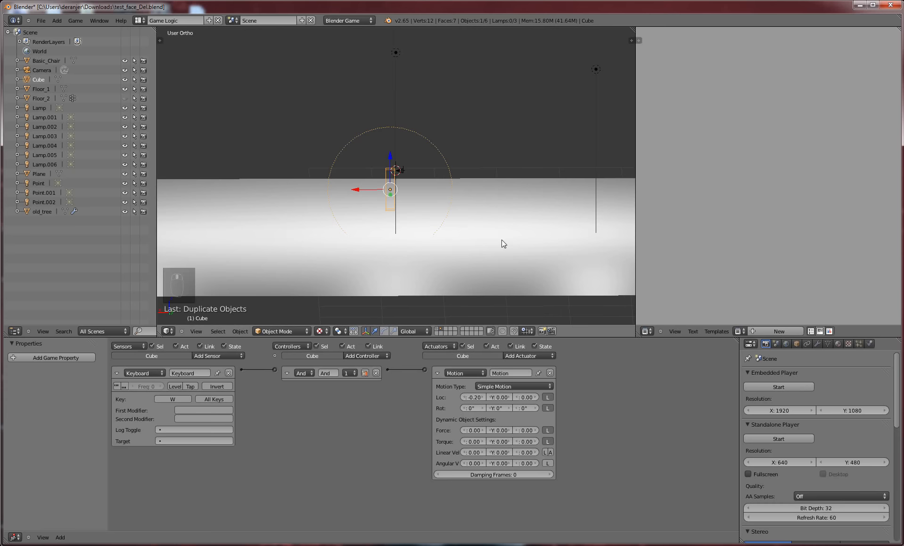
key(p)
key(w)
key(Escape)
Set the block's Motion actuator X location to 0.05 and test-run the W-key movement
scroll(406, 186, up, 3)
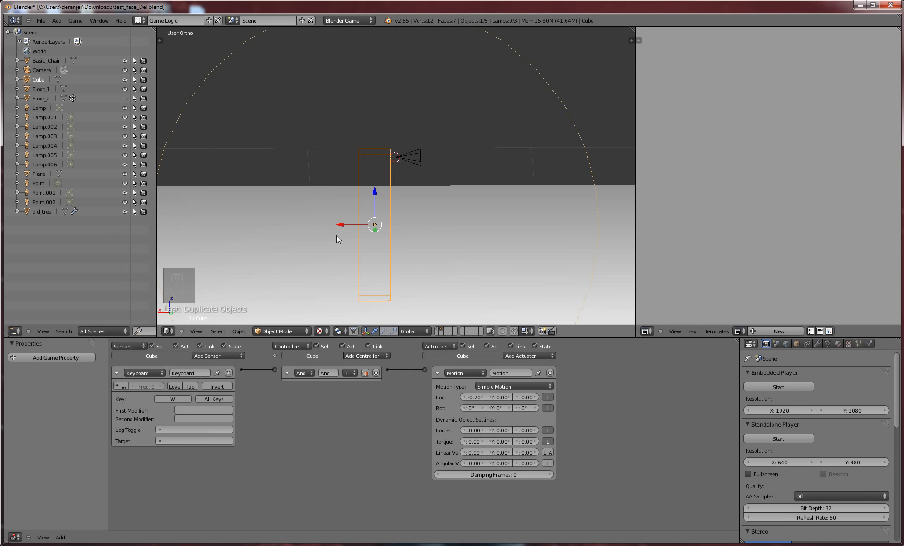
scroll(336, 236, up, 3)
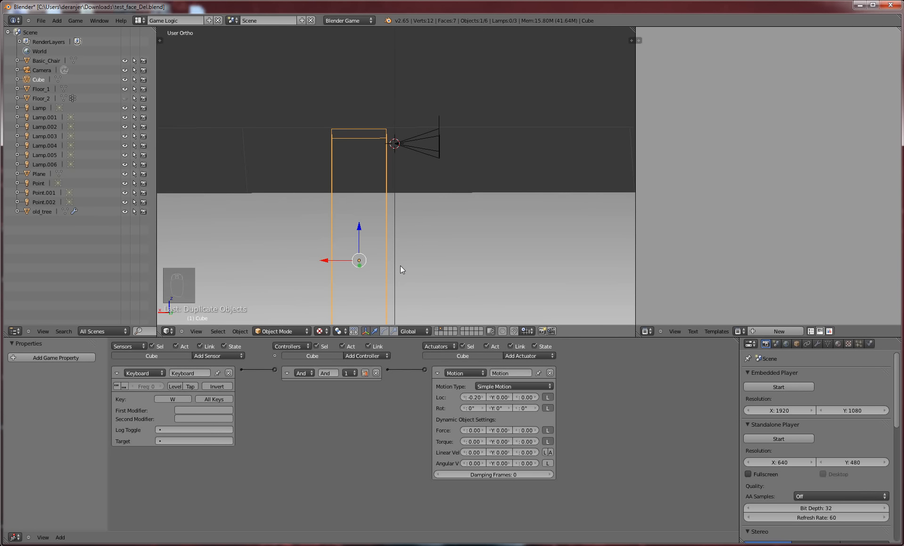
shift+middle_drag(400, 270, 441, 187)
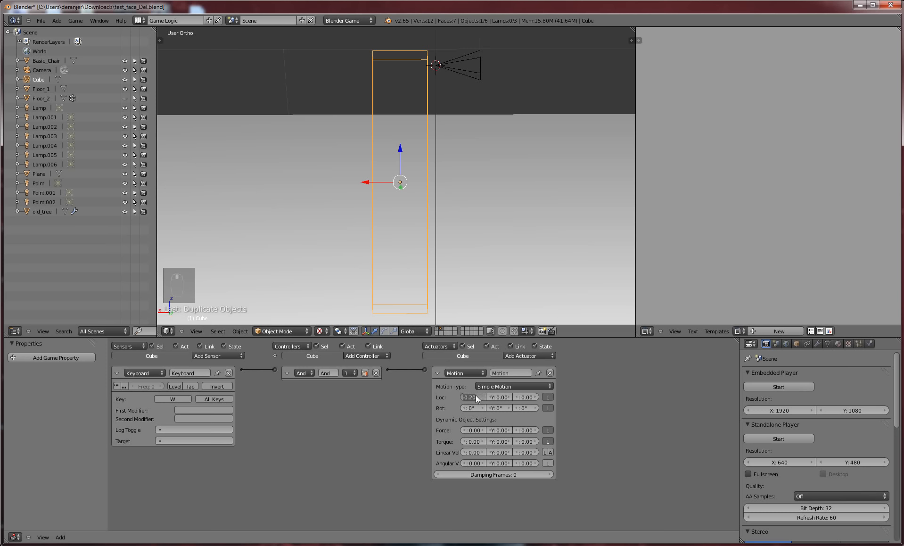
key(Return)
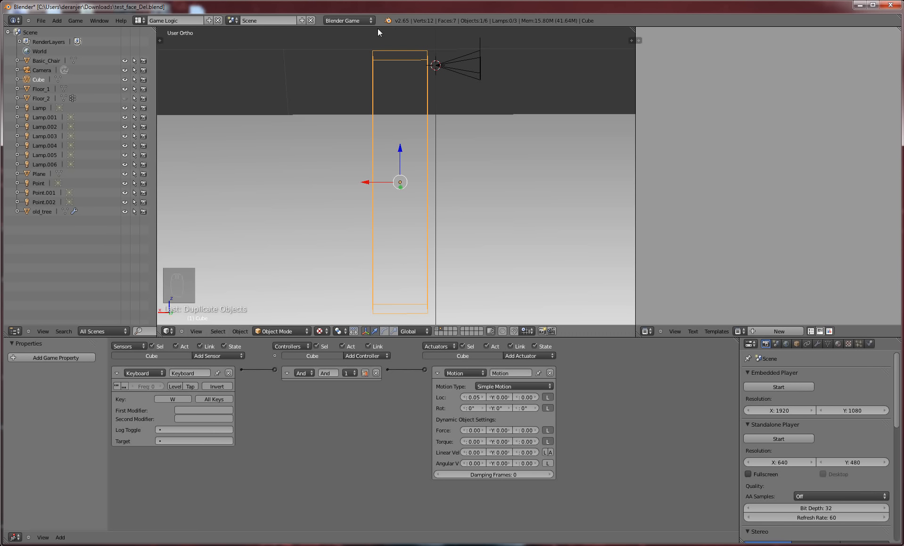
scroll(458, 212, down, 5)
scroll(459, 213, down, 4)
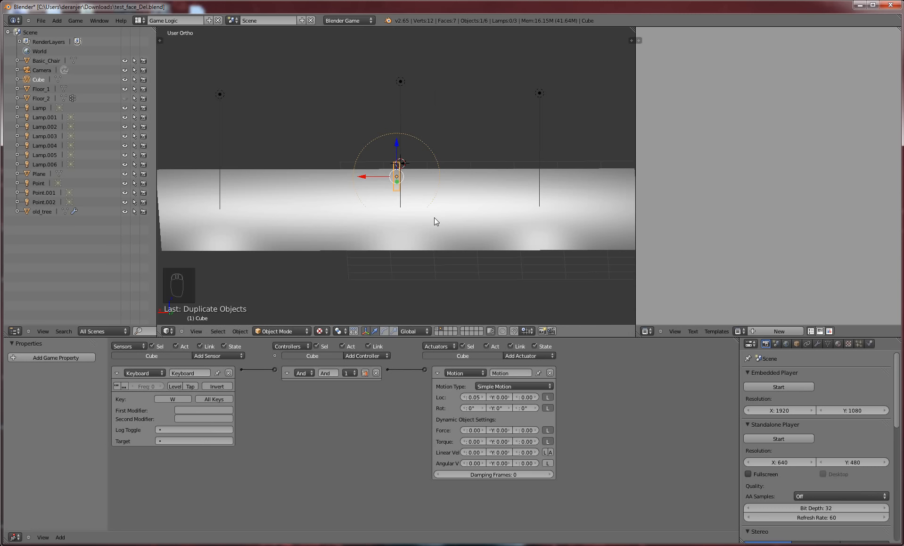
key(p)
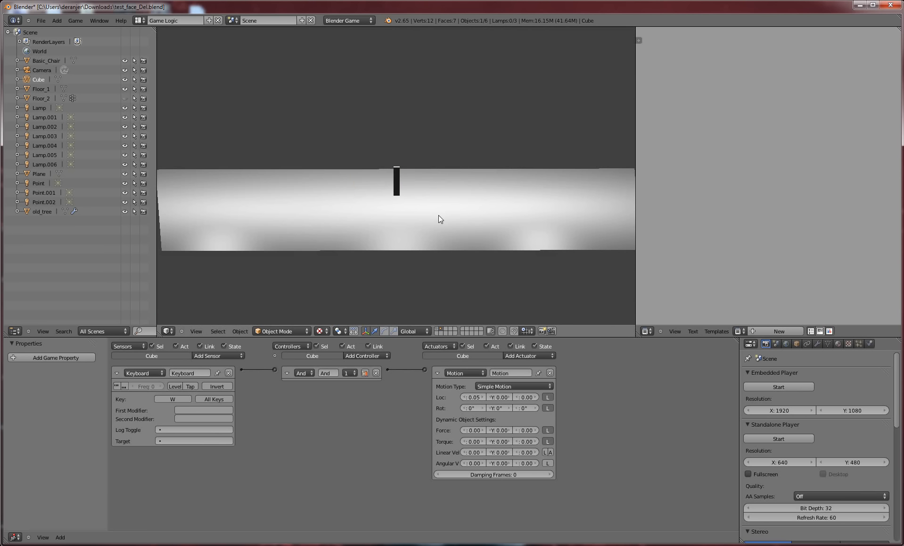
key(w)
key(Escape)
Set the block's Motion actuator X location to -0.05 and test-run the movement across the plane
scroll(362, 185, up, 6)
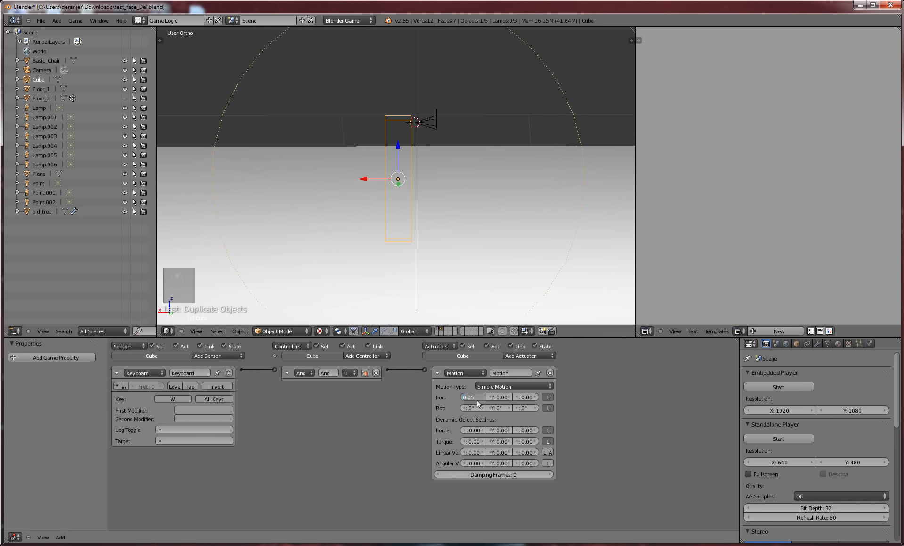
text(-0.05)
key(Return)
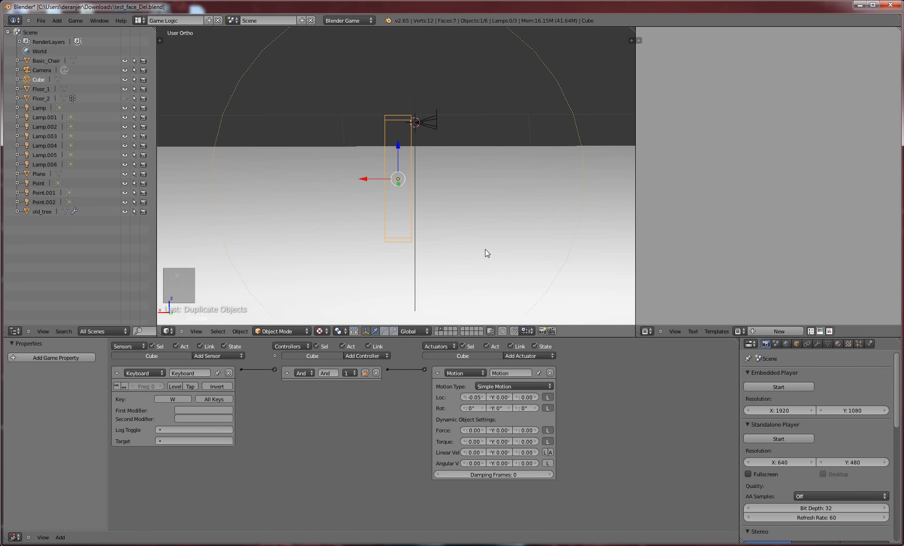
scroll(472, 231, down, 5)
key(p)
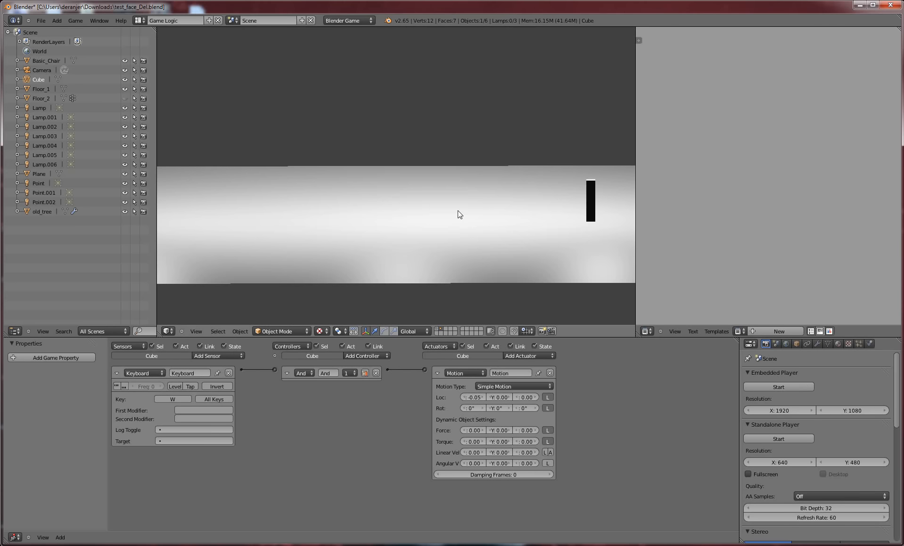
key(Escape)
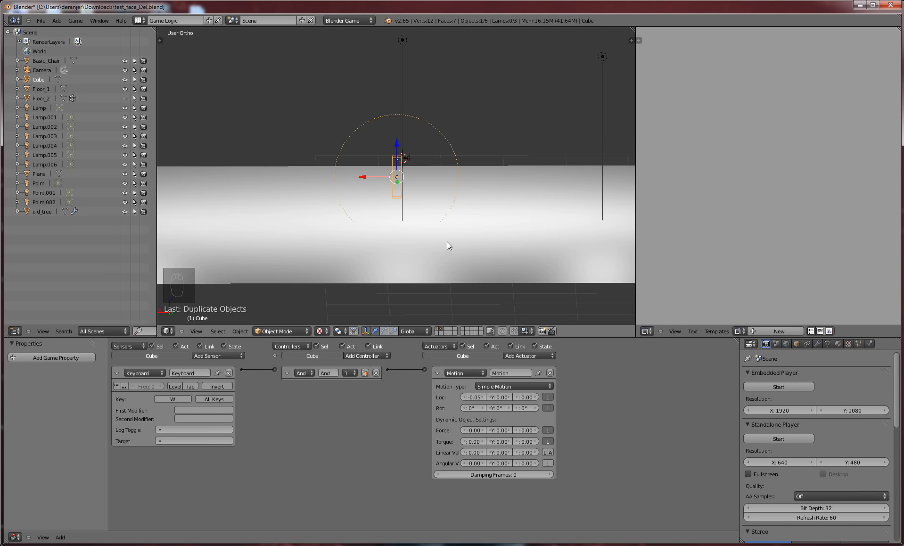
key(m)
click(522, 259)
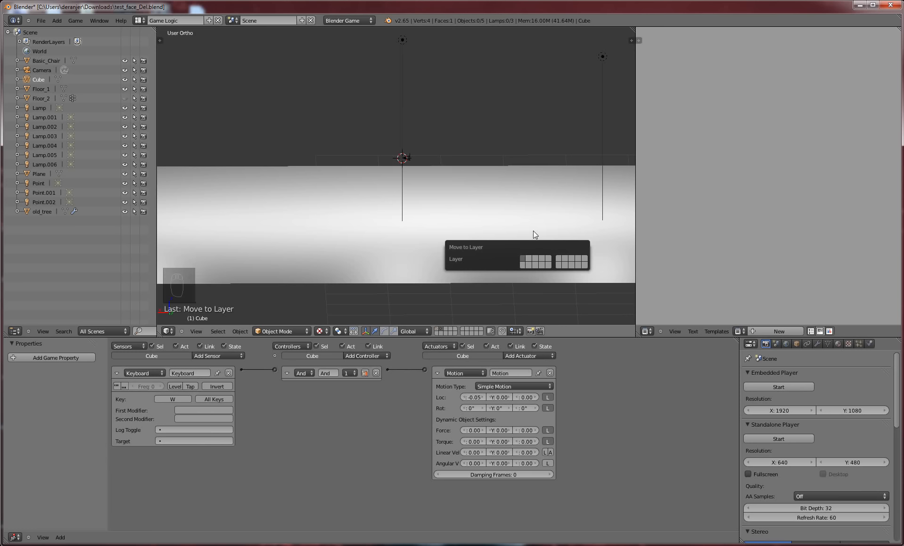
click(528, 258)
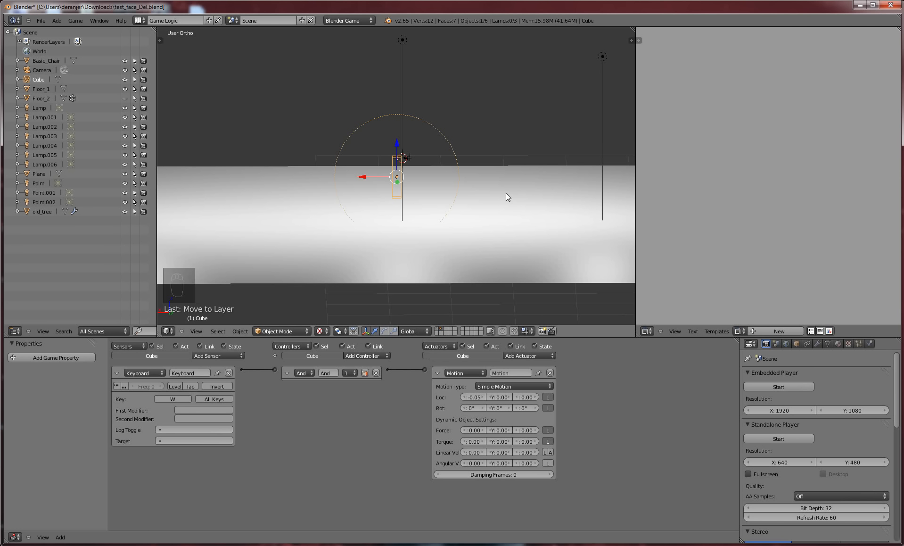
Parent the camera to the block
scroll(382, 145, up, 3)
right_click(415, 147)
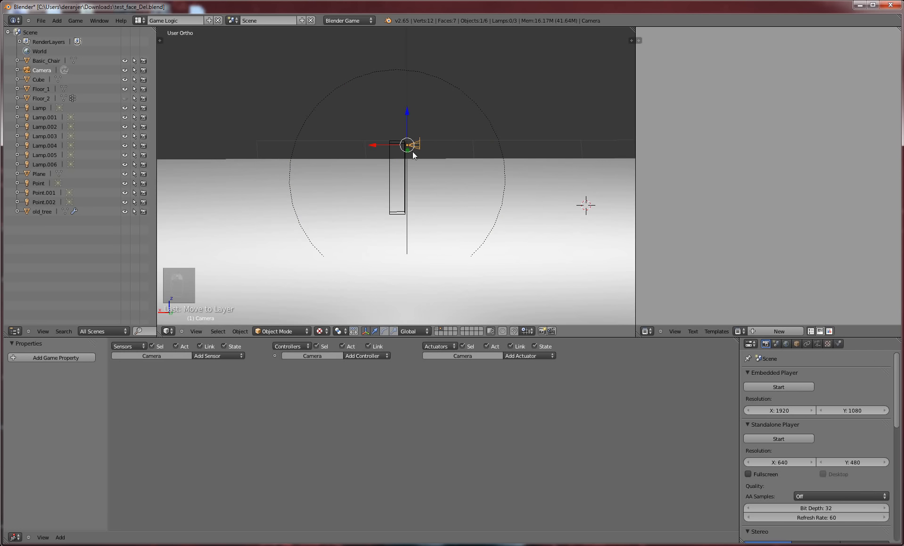
shift+right_click(404, 161)
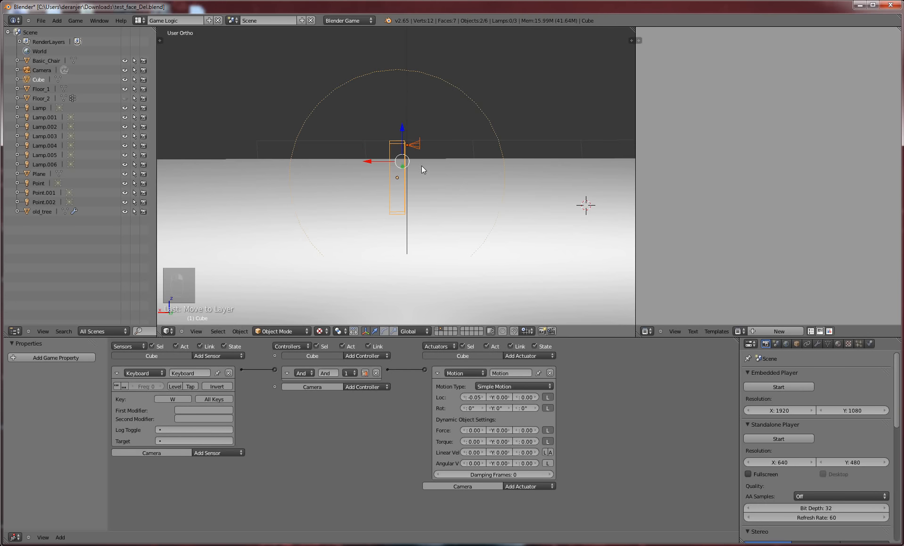
key(ctrl+p)
click(427, 167)
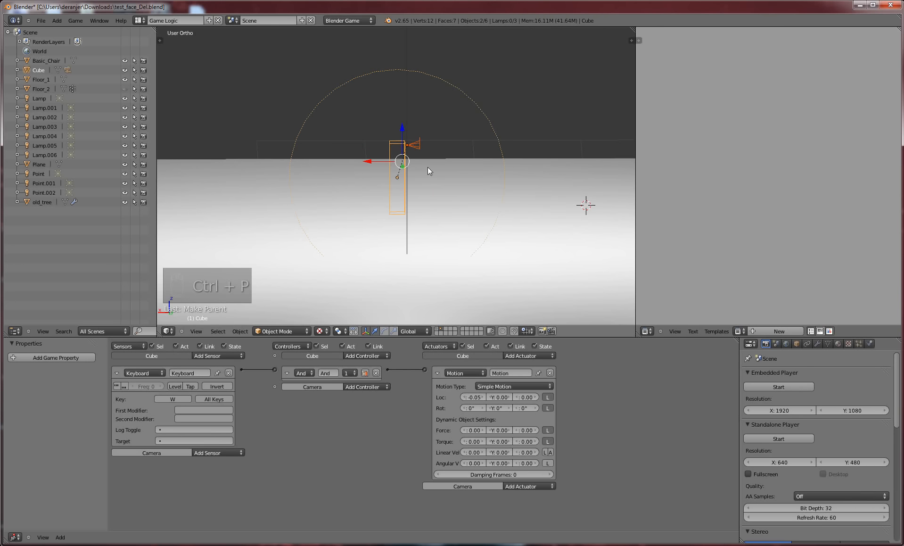
Test-run the game through the camera's view, then return to the outside view of the scene
right_click(413, 146)
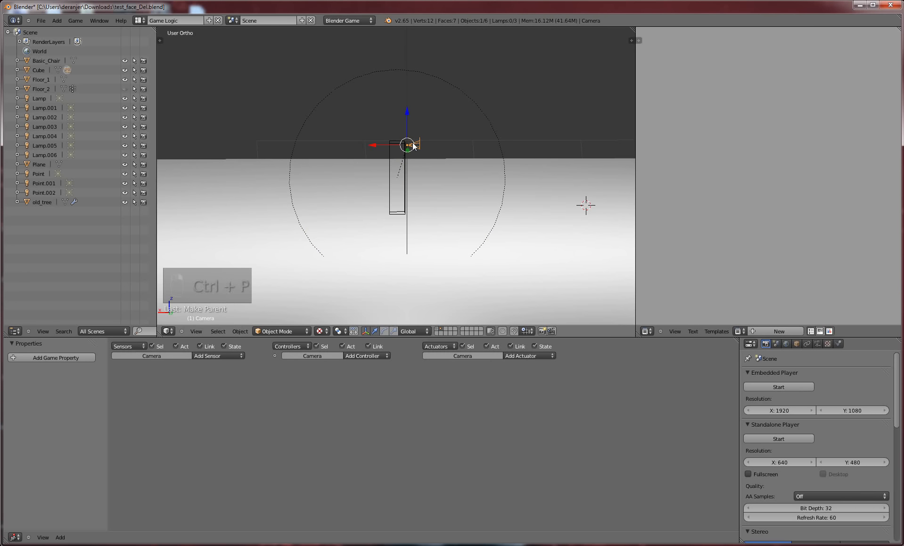
key(KP_0)
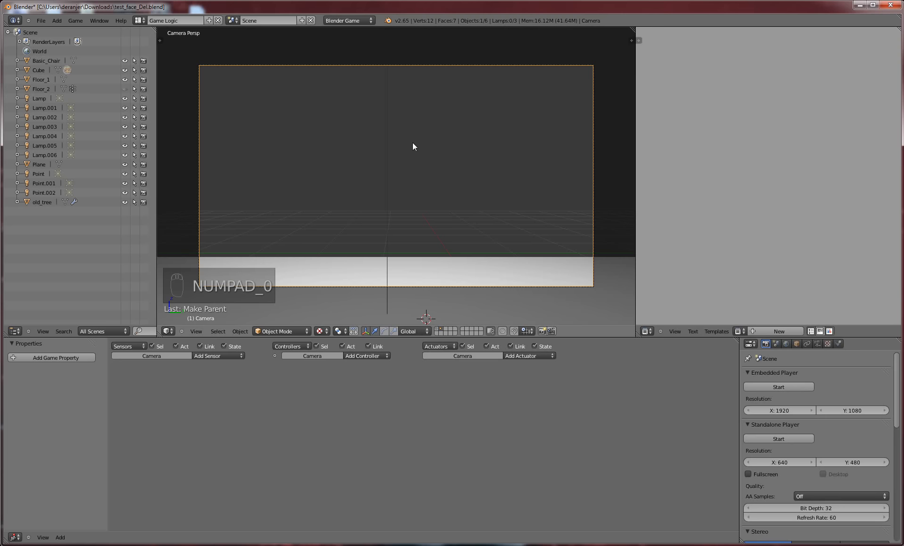
key(p)
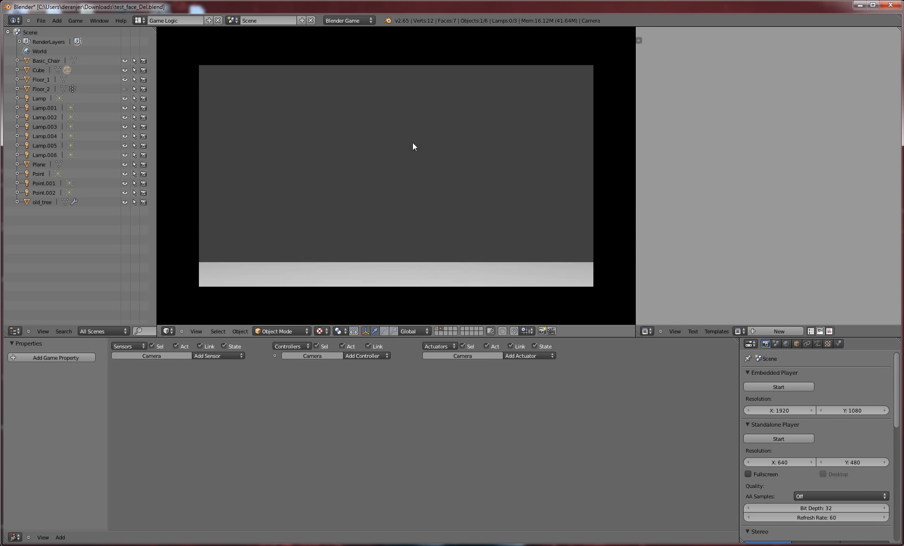
key(Escape)
key(KP_0)
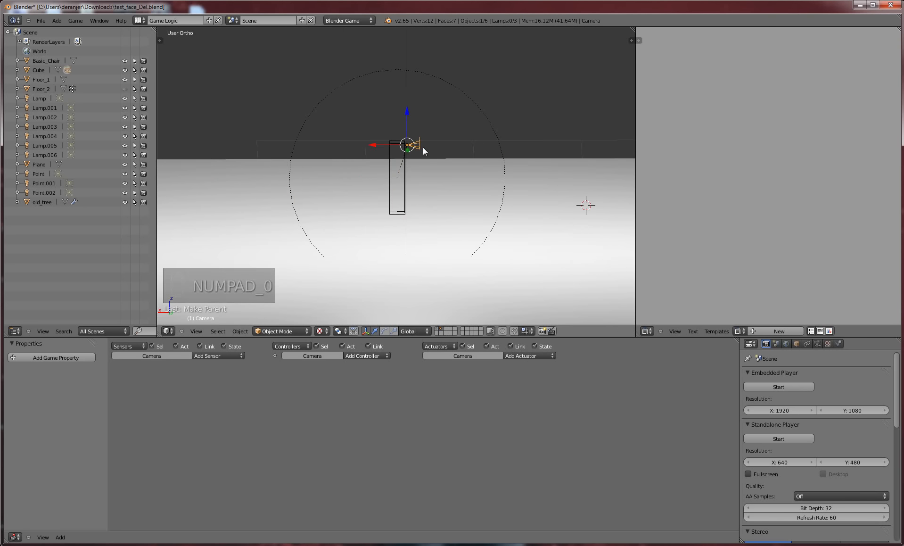
Move the block and its camera to the first layer and display that layer
right_click(404, 161)
shift+right_click(414, 142)
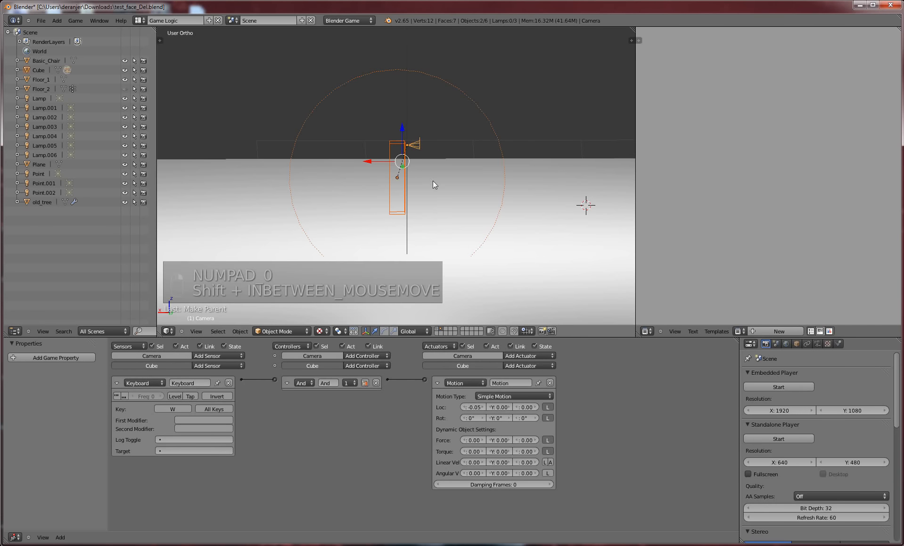
key(m)
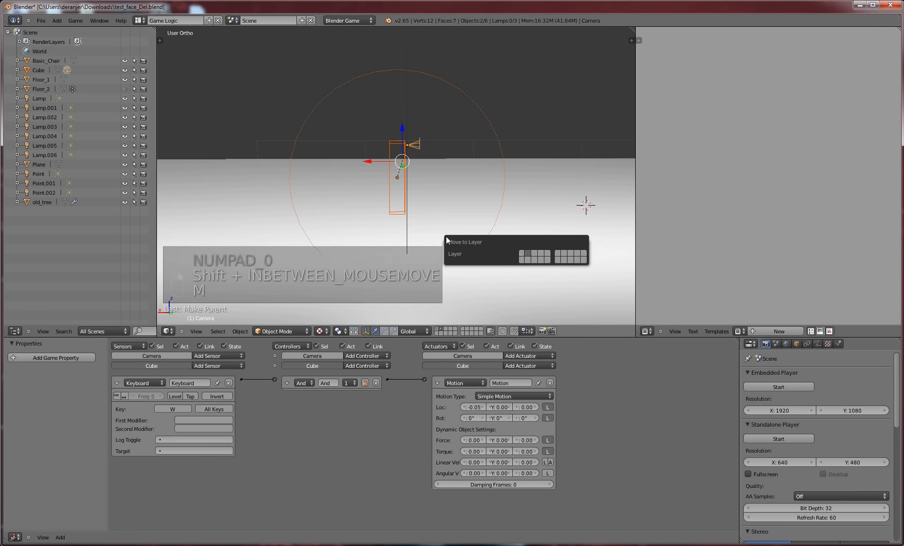
click(524, 256)
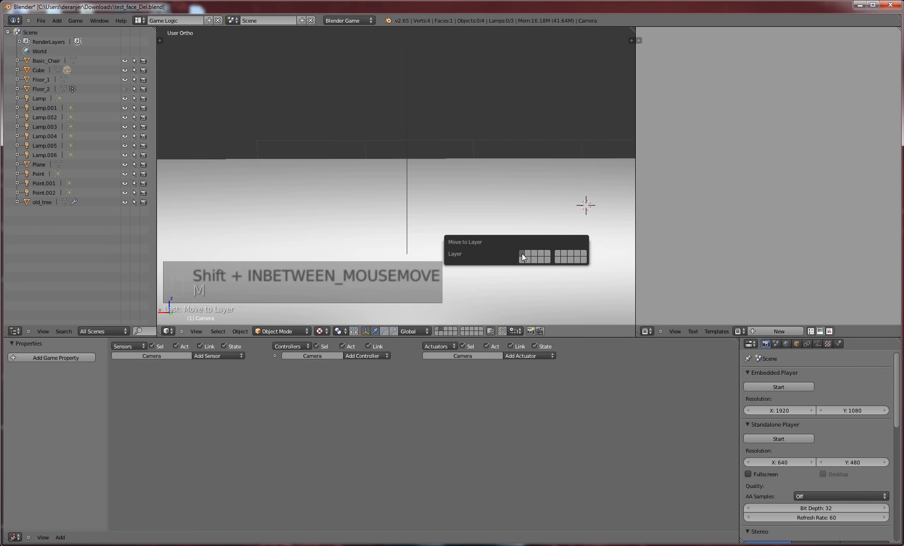
click(438, 328)
Test-run the game in the maze through the camera's view and walk forward to the wall
key(KP_0)
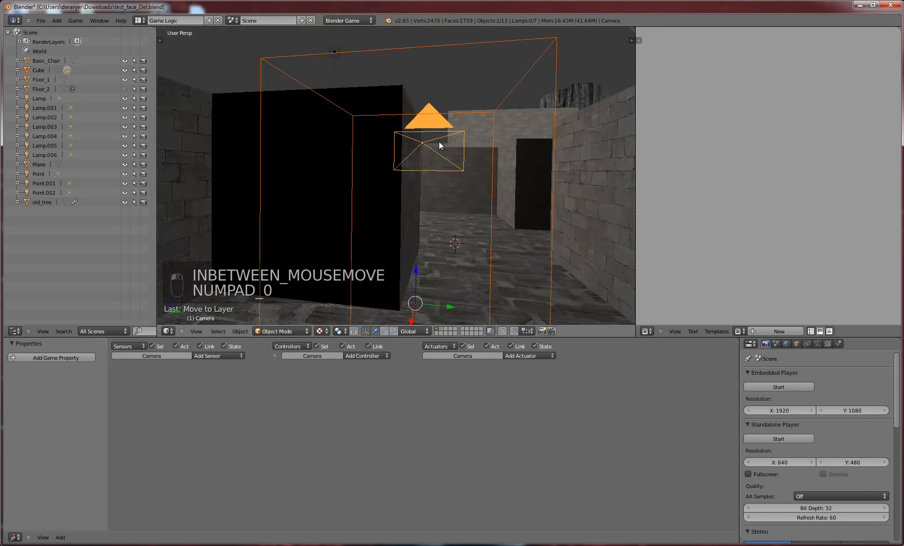
key(p)
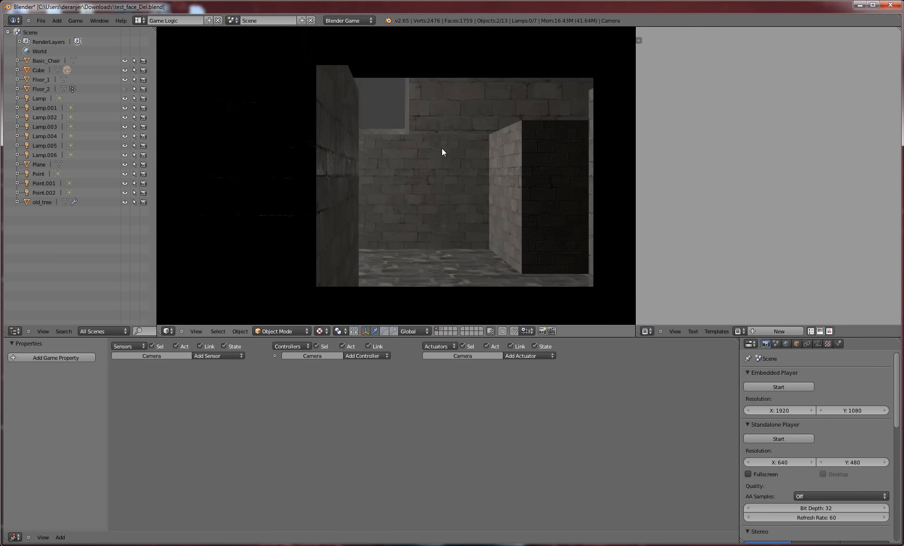
key(w)
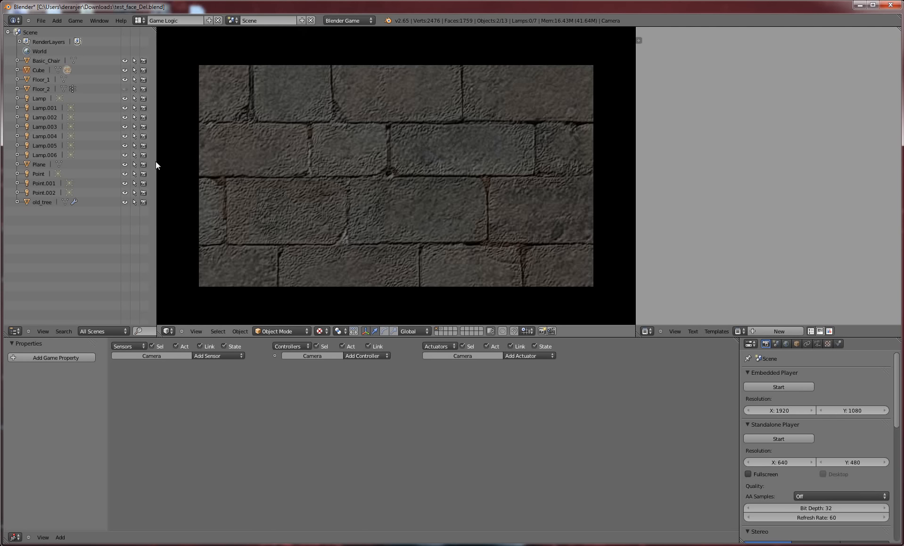
key(Escape)
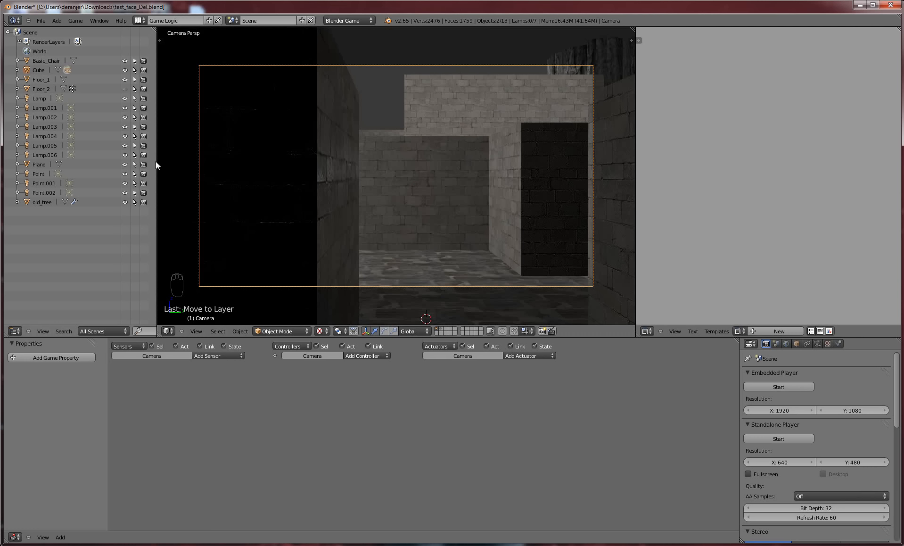
Reselect the camera, rerun the maze test through its view, and return to the outside view of the scene
key(p)
right_click(341, 284)
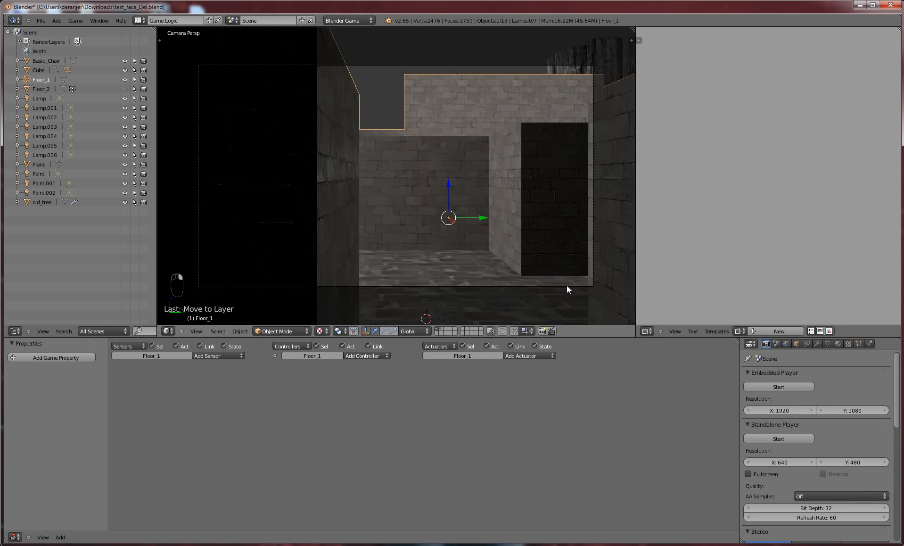
right_click(582, 66)
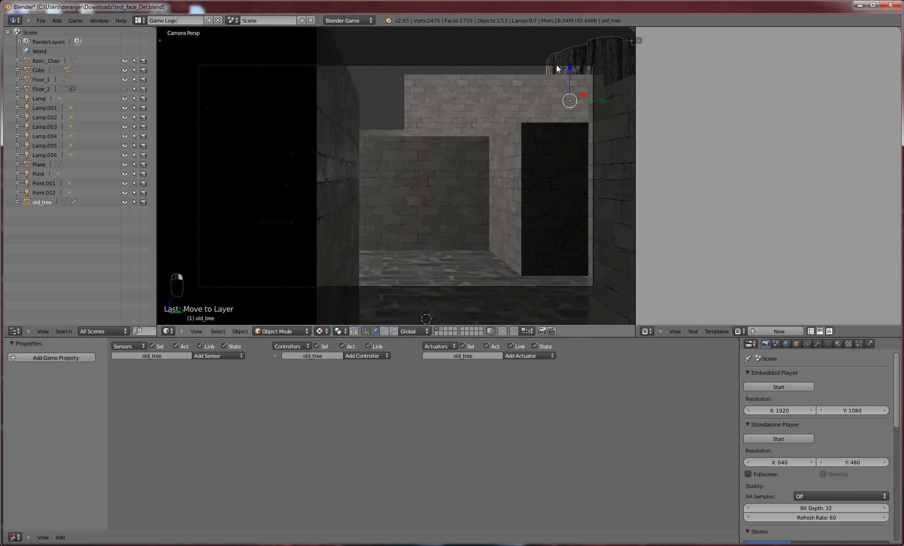
right_click(517, 68)
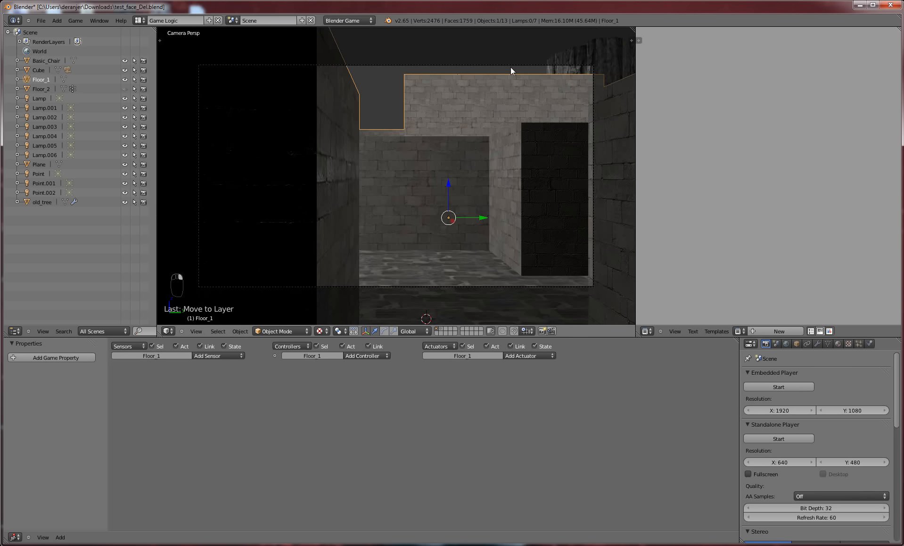
key(KP_0)
right_click(418, 147)
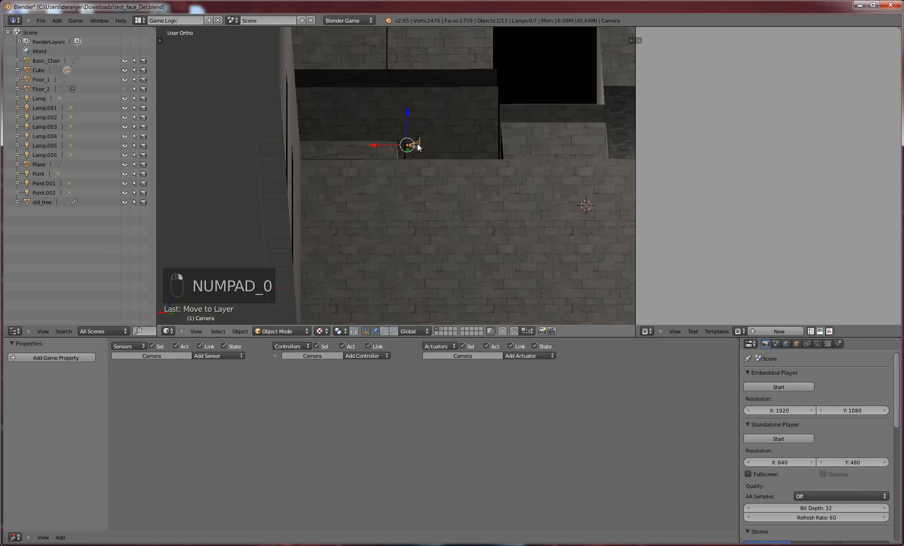
key(KP_0)
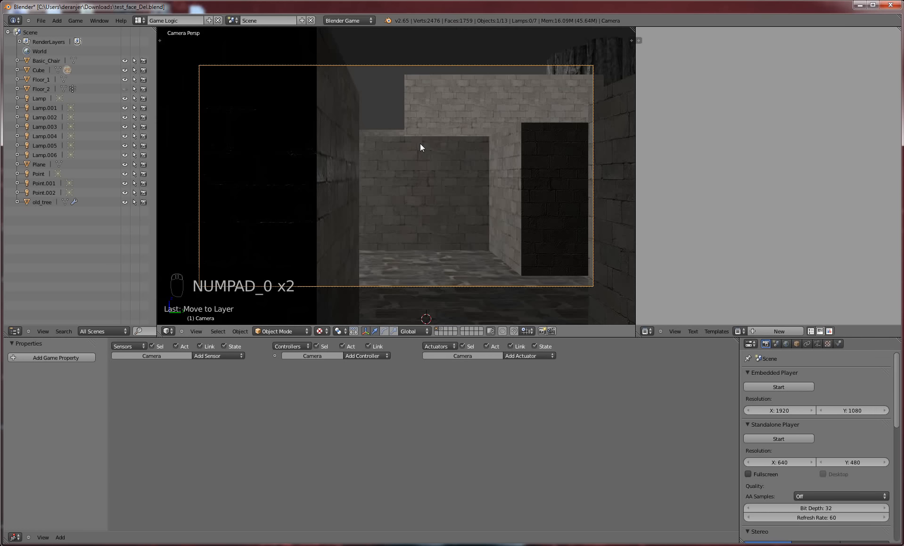
key(p)
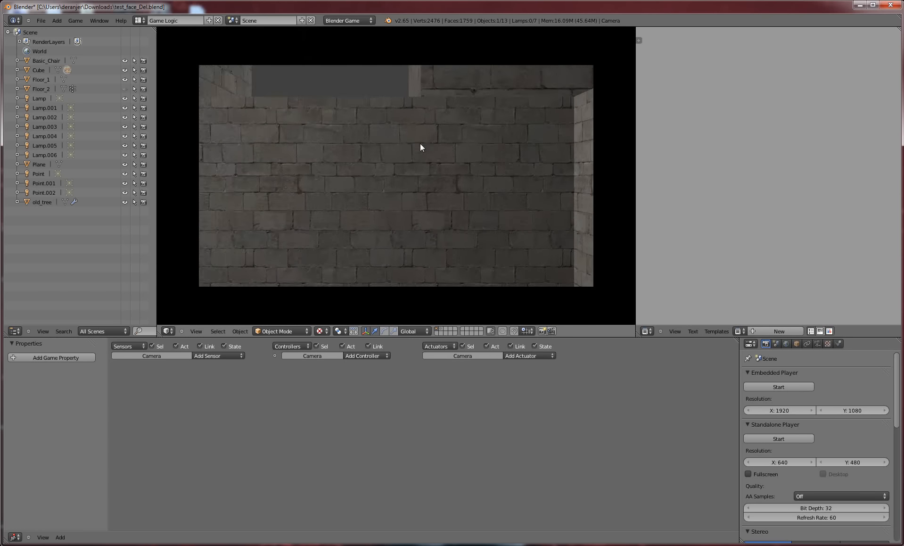
key(Escape)
key(KP_0)
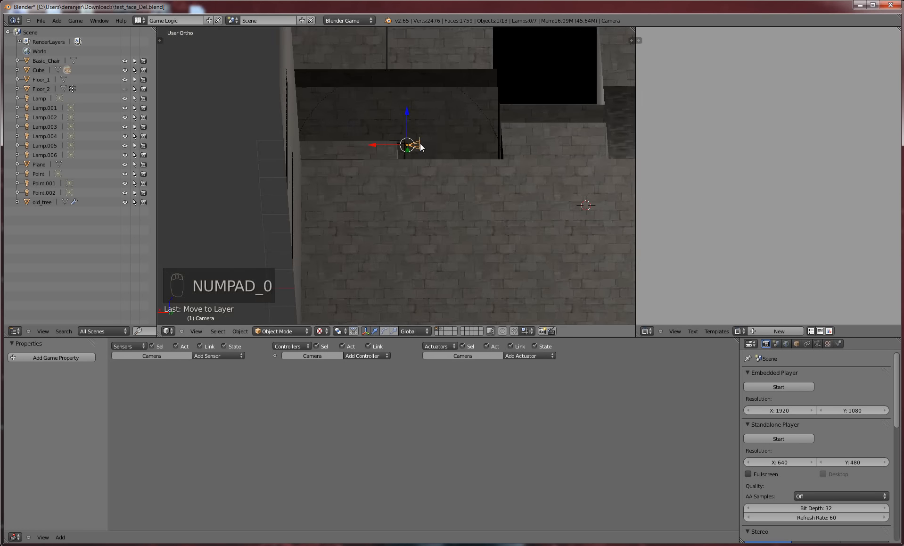
Move the block and its camera back to the second layer and display that layer
scroll(421, 146, up, 2)
right_click(408, 148)
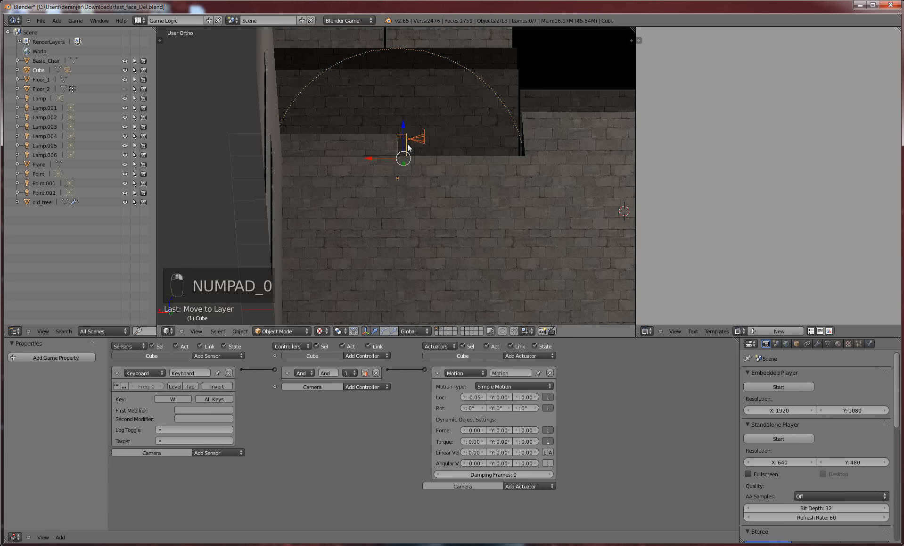
key(m)
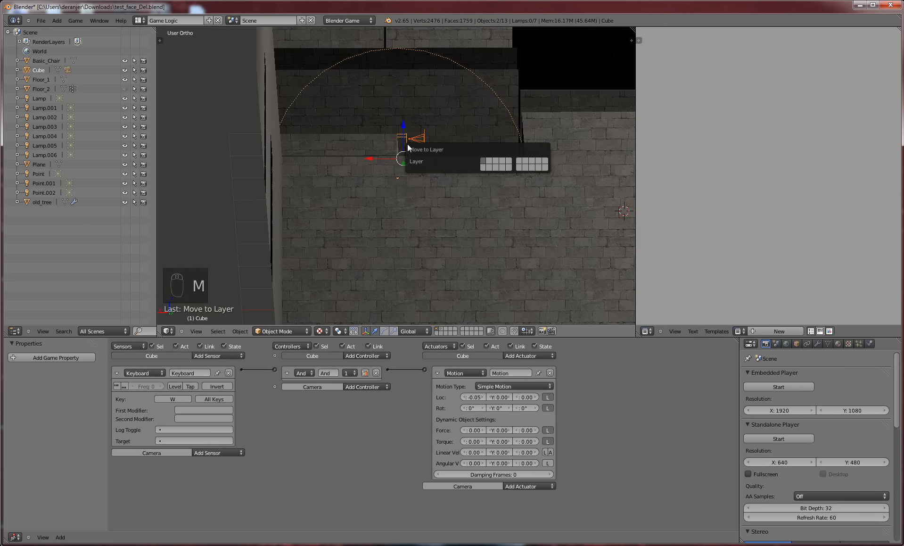
click(488, 161)
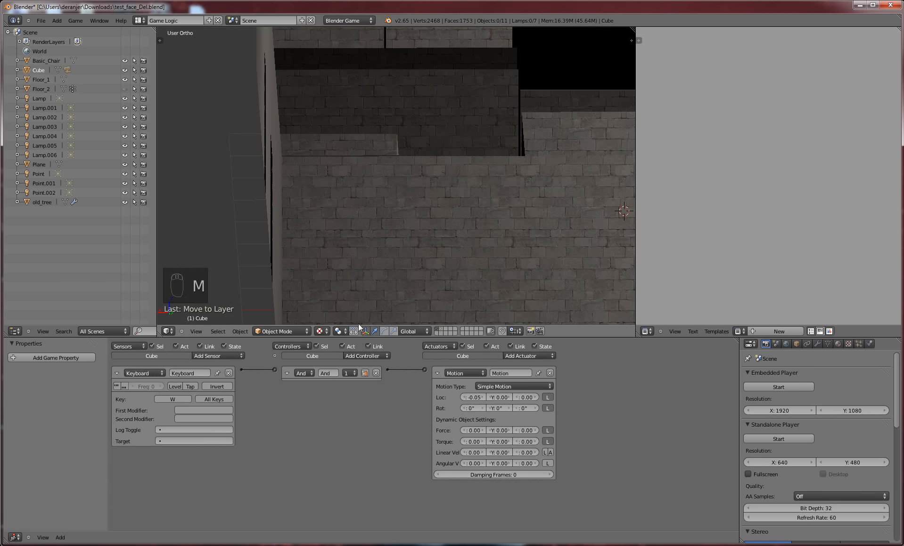
click(441, 329)
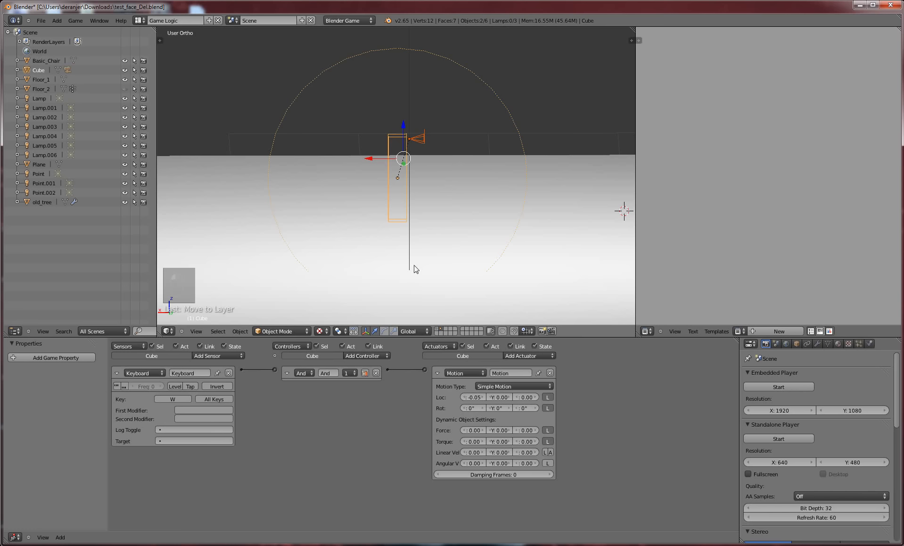
Set the block's Motion actuator X location to -0.02
right_click(403, 192)
right_click(405, 192)
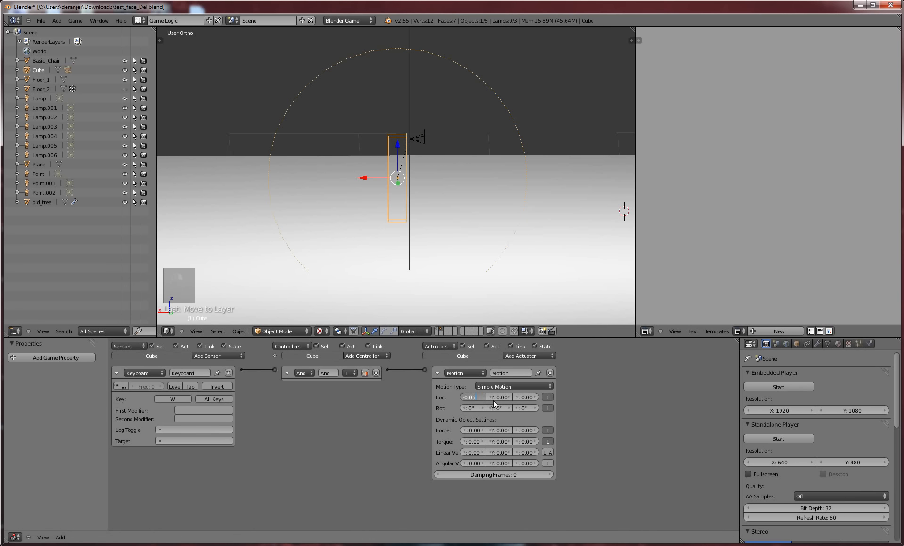
key(Return)
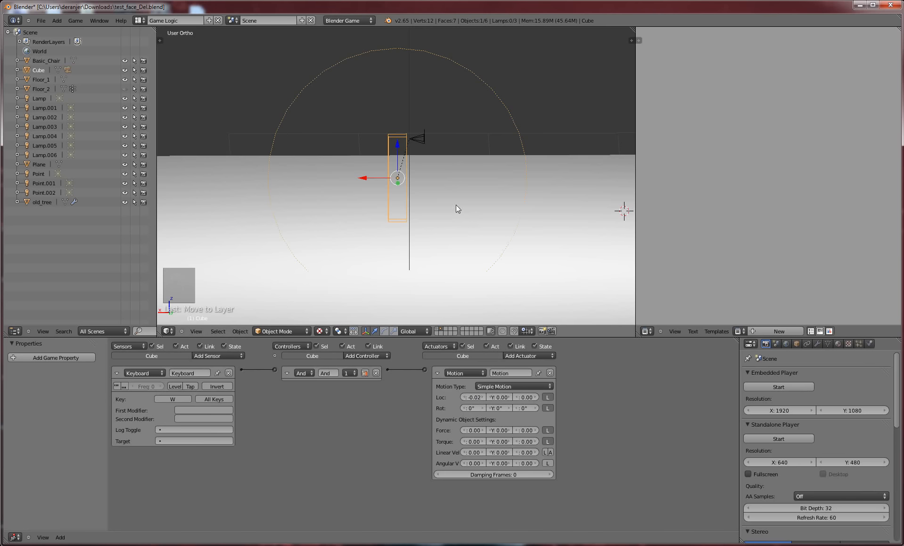
Test-run the block's movement on the test floor through the camera's view, then return to the outside view
right_click(421, 137)
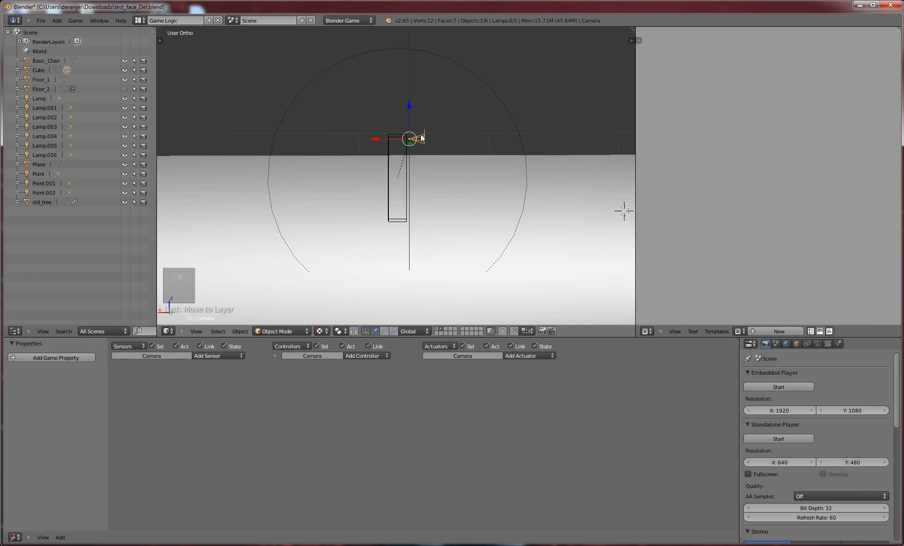
key(KP_0)
key(p)
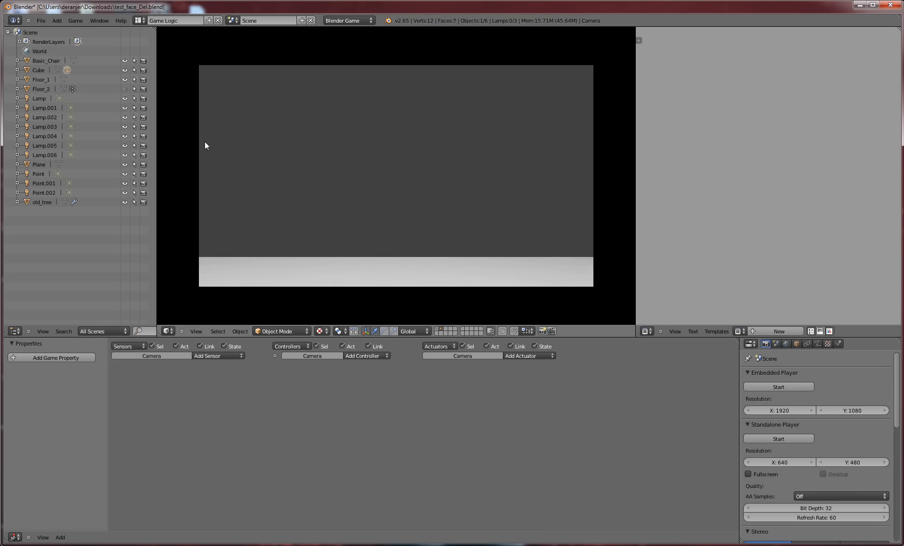
key(Escape)
key(KP_0)
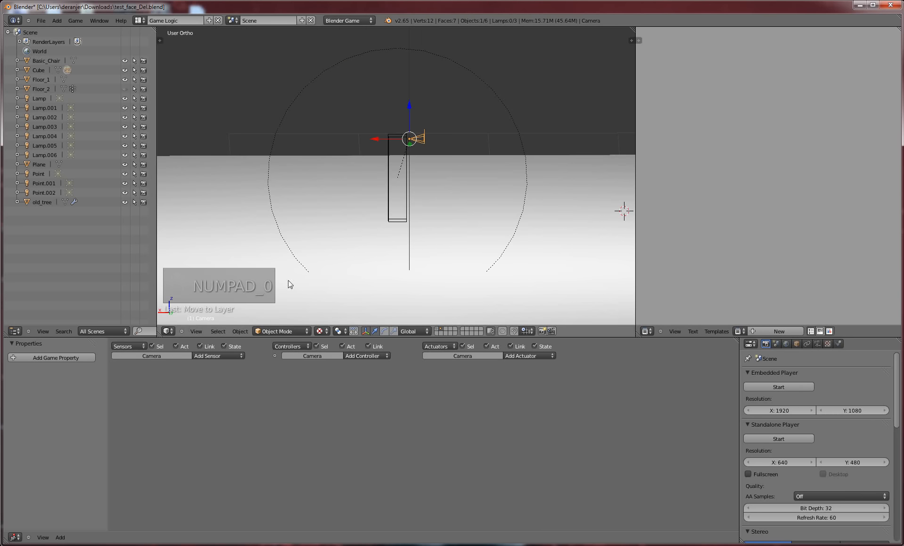
Set the block's Motion actuator X location to -0.03
right_click(408, 200)
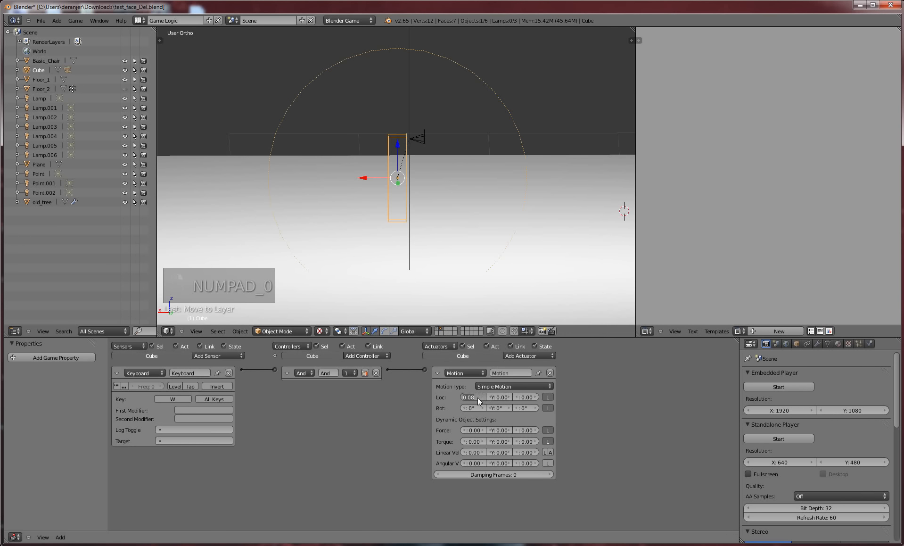
text(-.03)
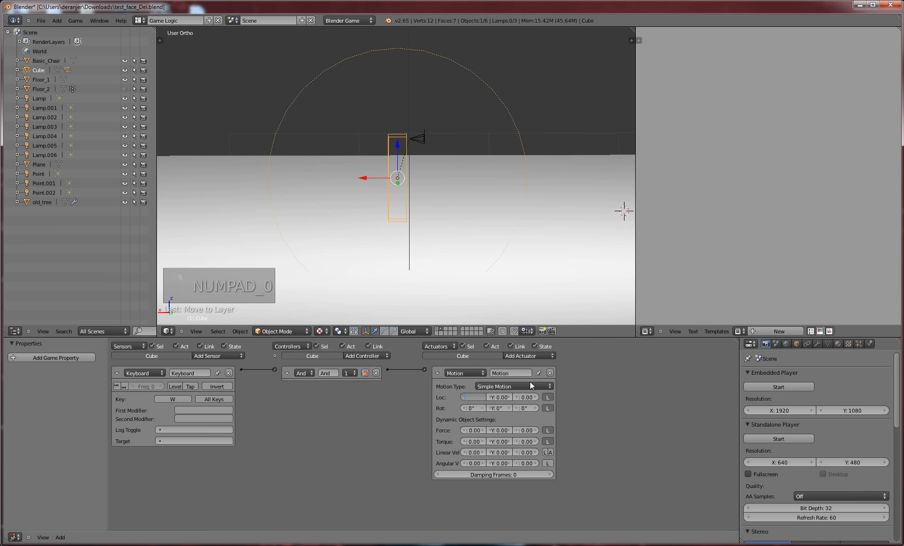
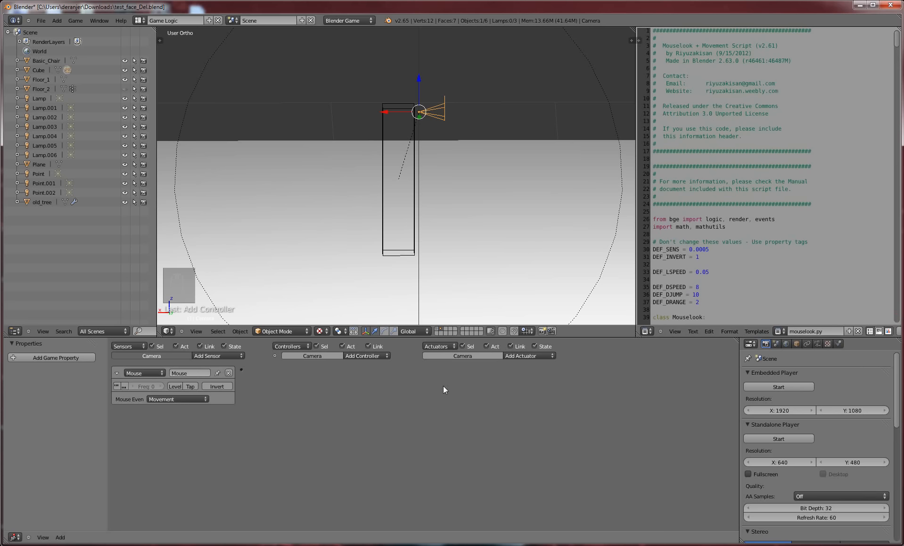
Try to add a Python controller to the camera alongside its Mouse sensor
click(372, 355)
click(380, 422)
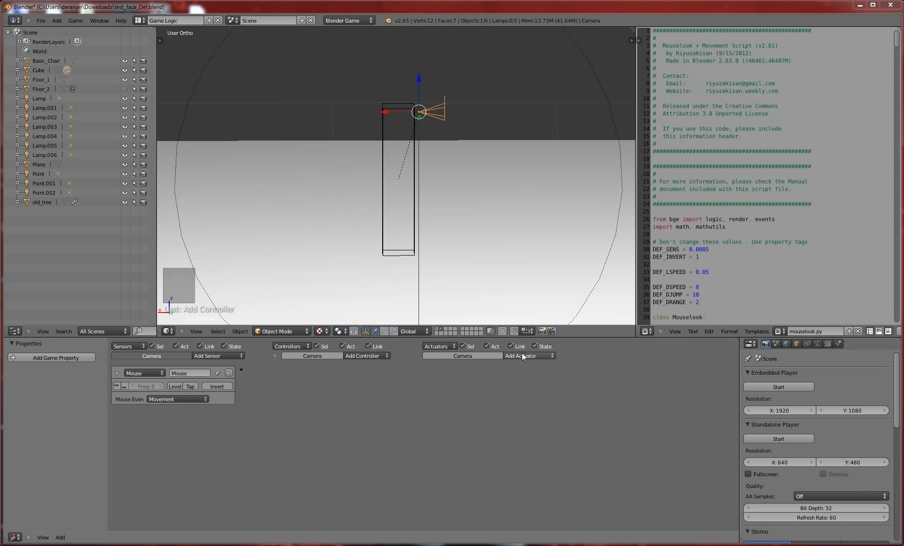
click(352, 356)
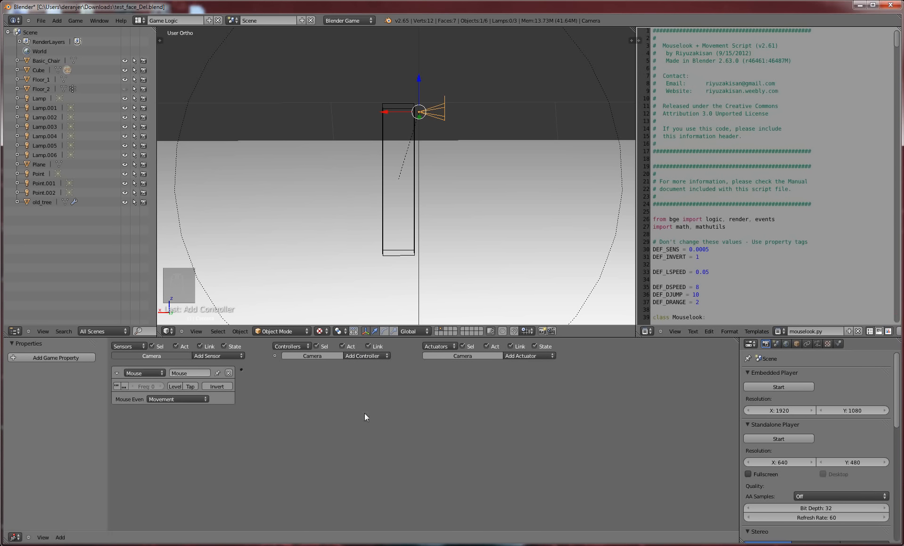
click(363, 355)
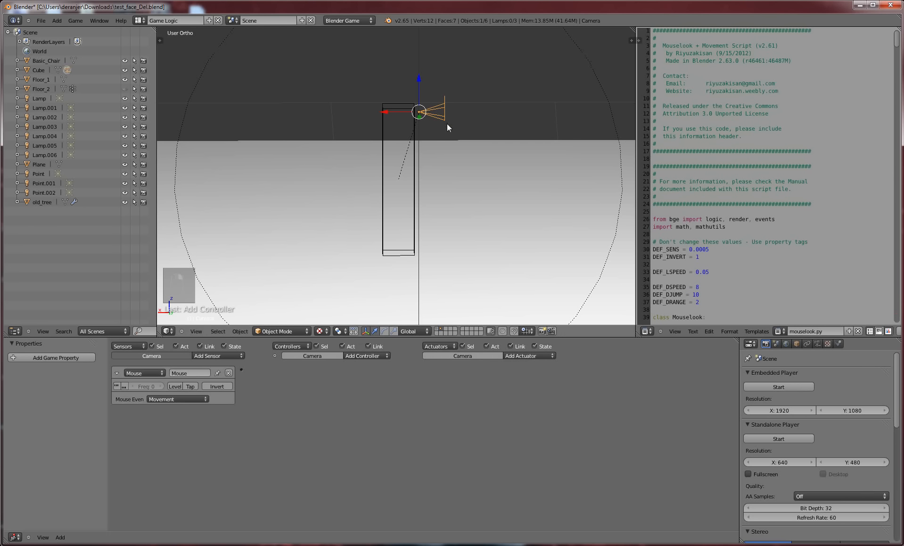
In the camera's physics settings, switch the collision group to the second slot and toggle the second slot of the collision mask
click(838, 344)
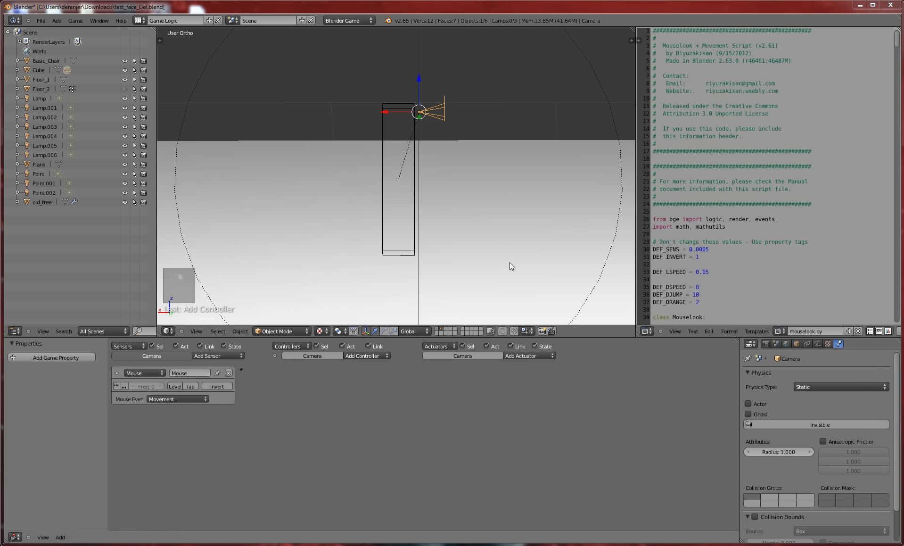
click(773, 495)
Add an And controller named Python to the camera and link the Mouse sensor to it
click(357, 355)
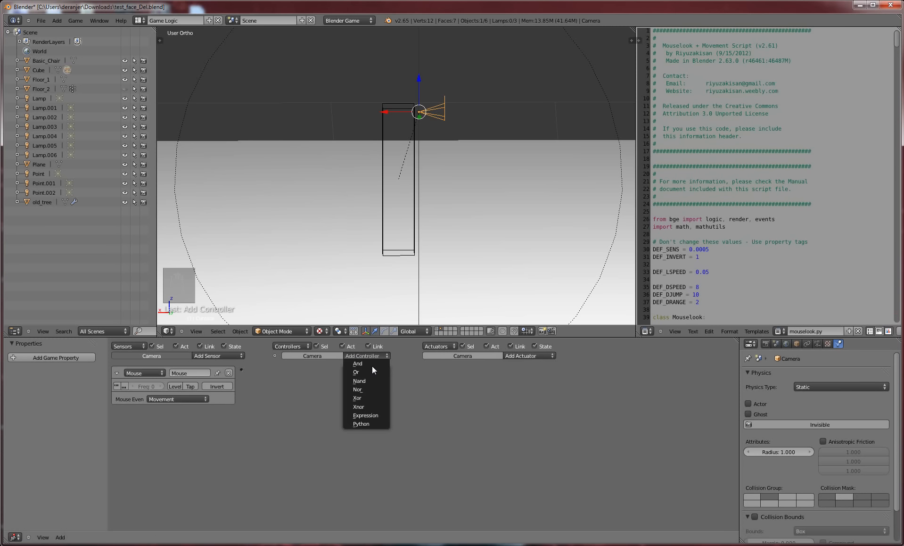
click(373, 359)
click(367, 358)
key(Escape)
click(374, 356)
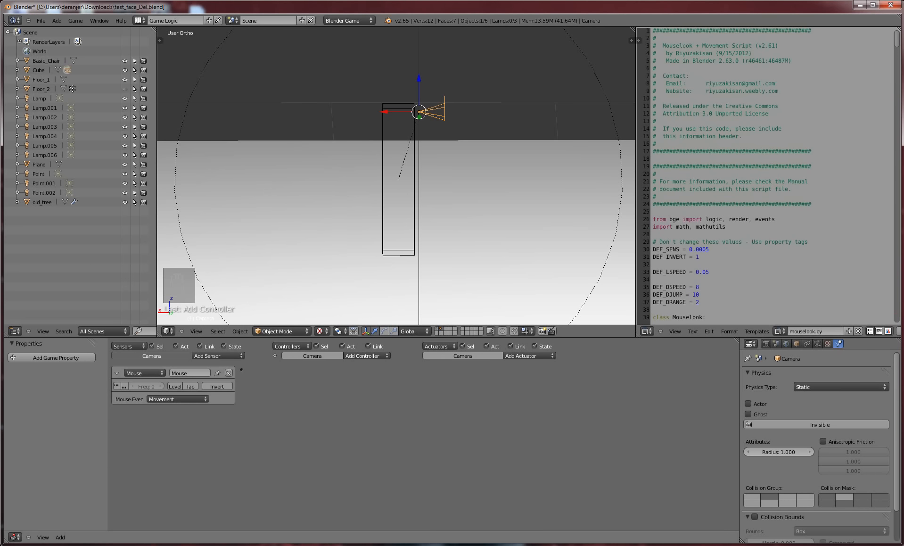
mouse_move(305, 545)
click(202, 500)
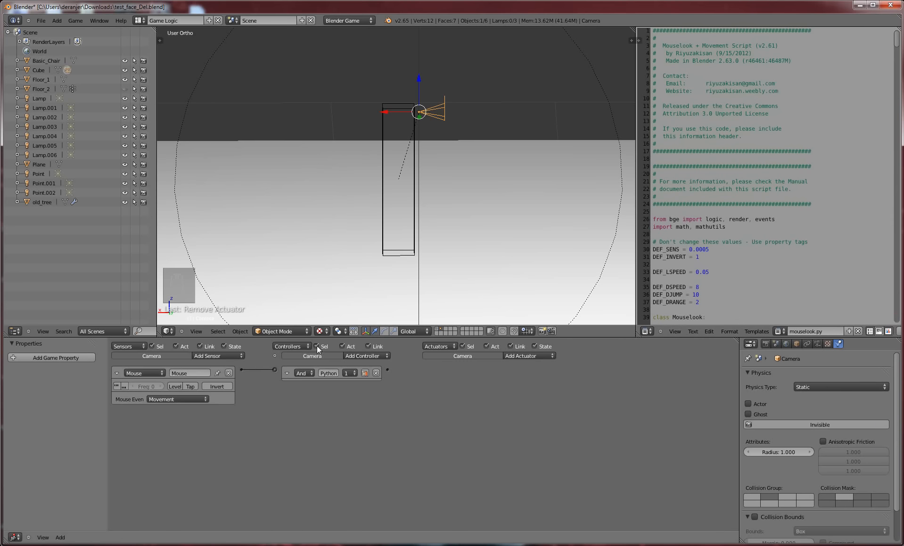
Add a Game actuator to the camera with the Start Game From File option
click(539, 356)
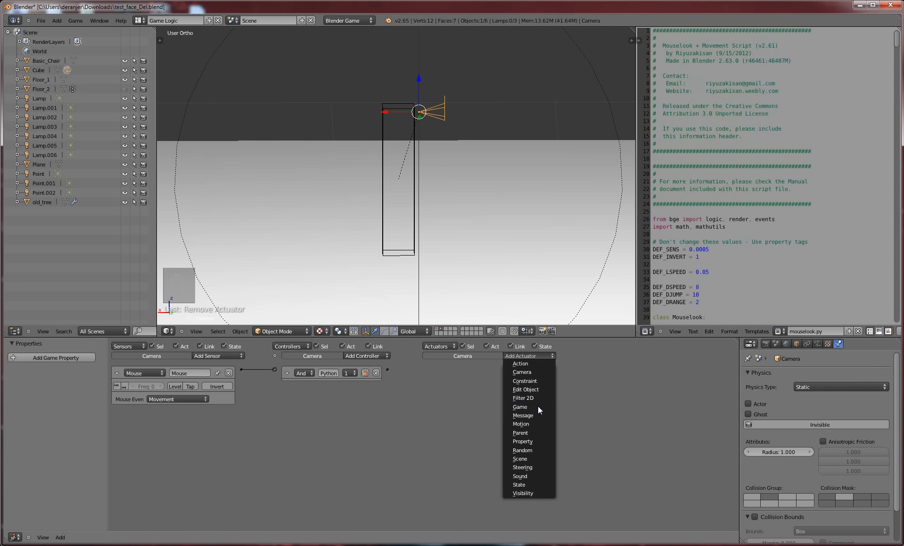
click(538, 406)
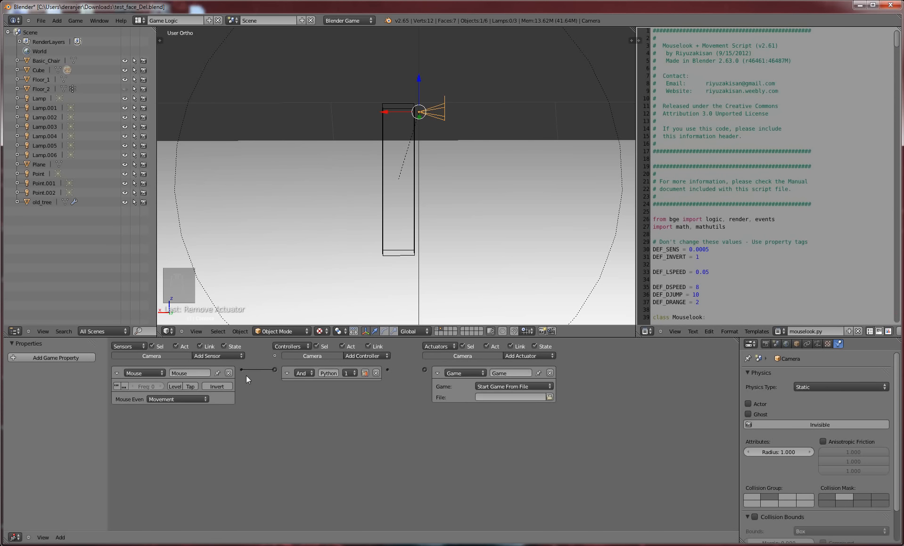
Remove the Game actuator and the extra And controller linked to it from the camera
drag(345, 368, 426, 369)
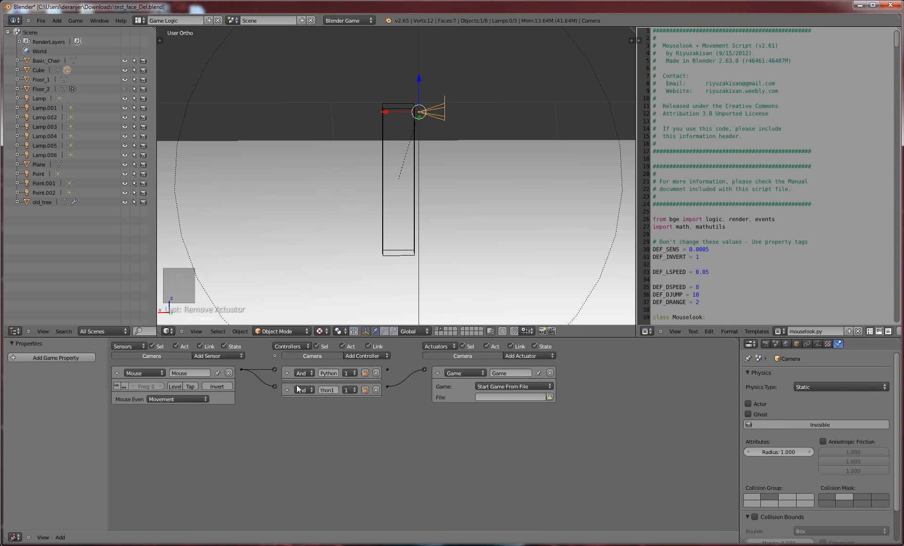
click(550, 372)
click(375, 389)
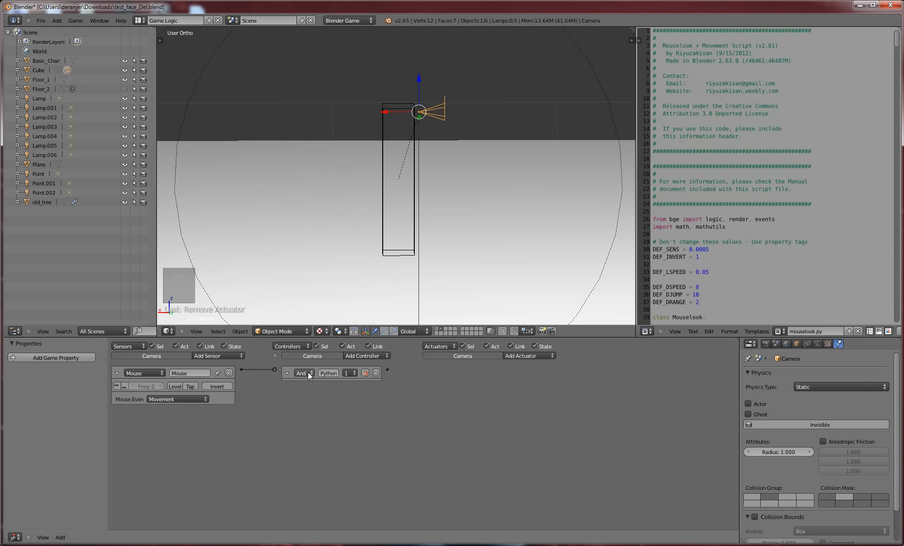
Change the camera's remaining controller to the Python type, name it mouselook and assign the mouselook.py script
click(308, 373)
click(315, 300)
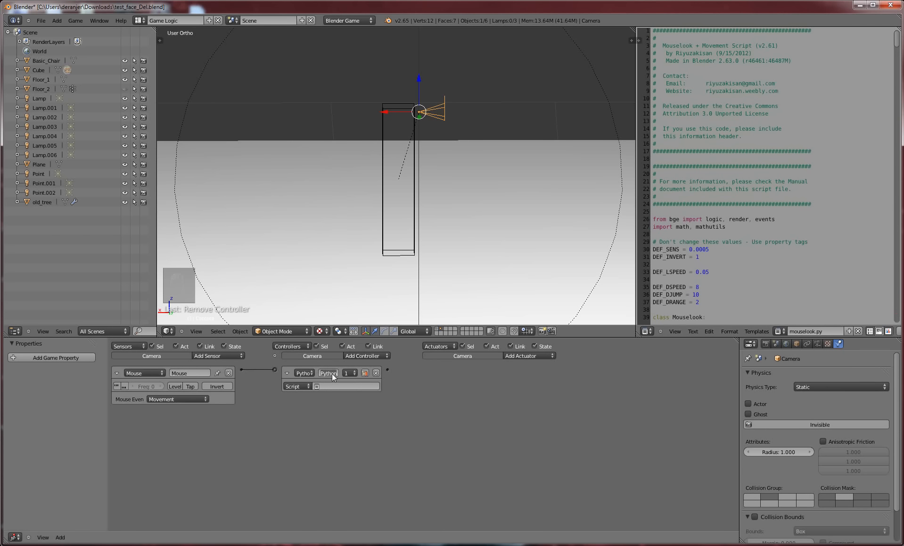
text(mouseloo)
text(k)
key(Return)
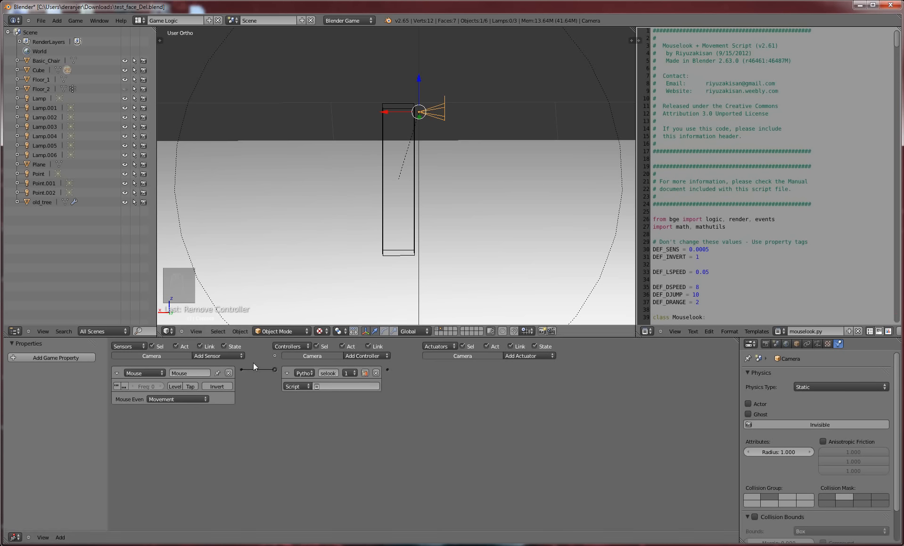
click(324, 387)
click(327, 395)
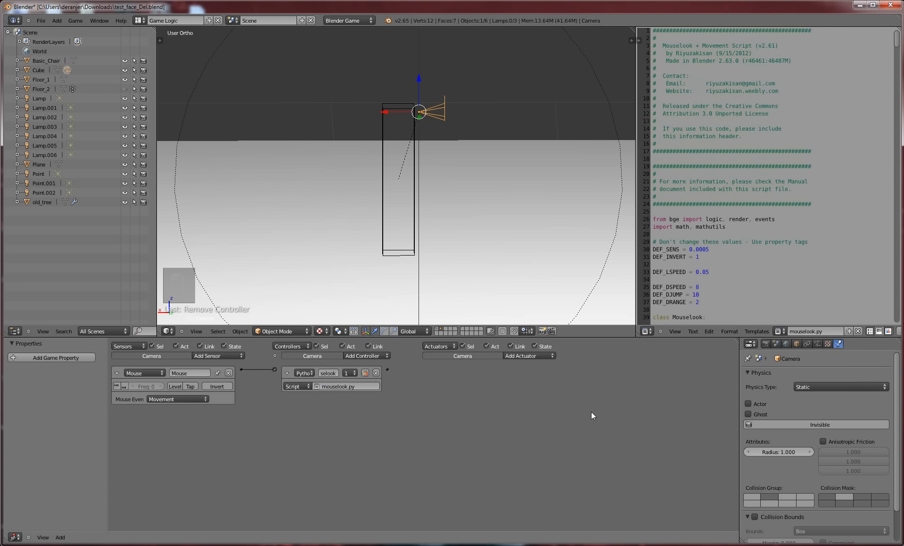
Select the cube together with the camera and delete the cube's surplus controllers, keeping And1, And2 and And3
shift+right_click(415, 152)
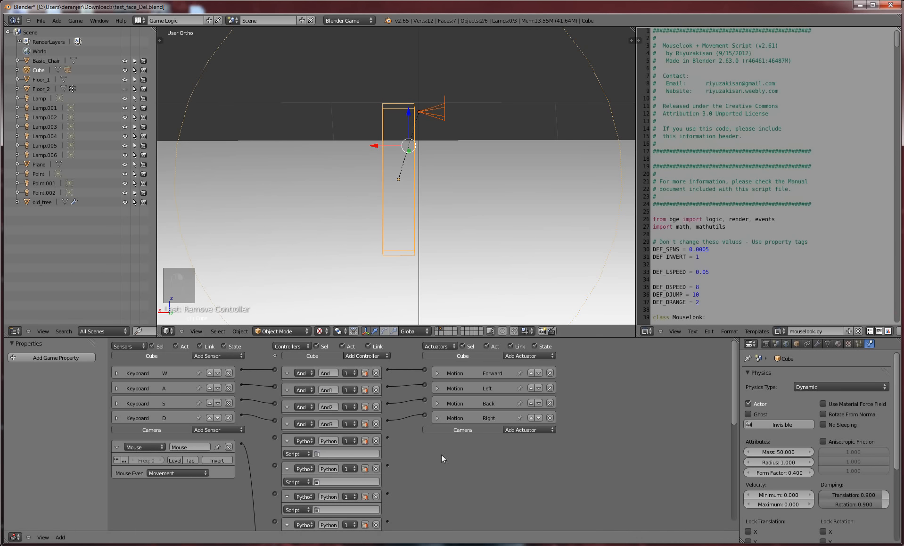
scroll(466, 461, down, 2)
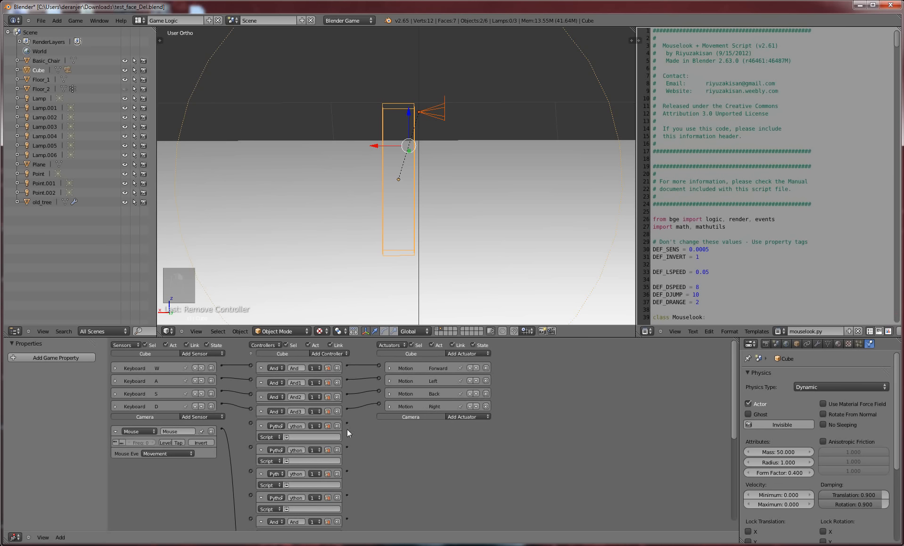
click(337, 426)
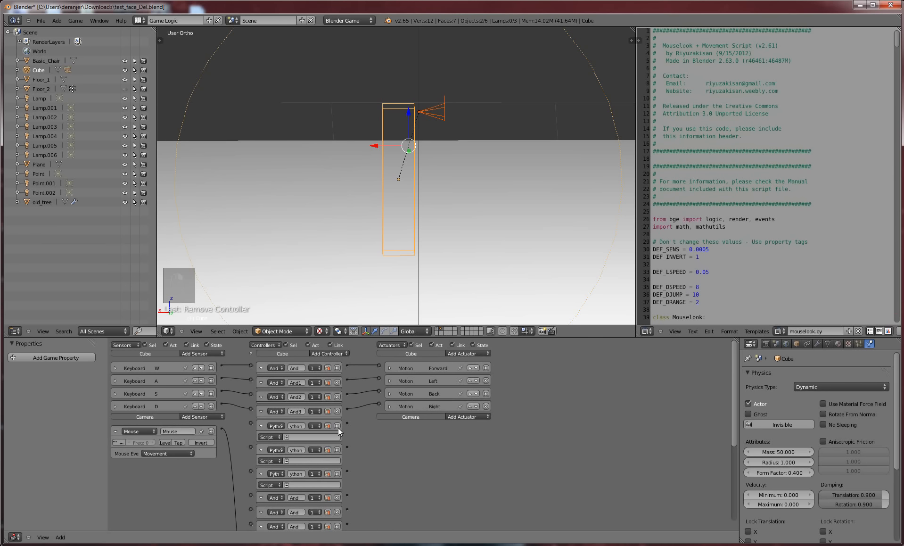
click(338, 426)
click(337, 426)
click(338, 426)
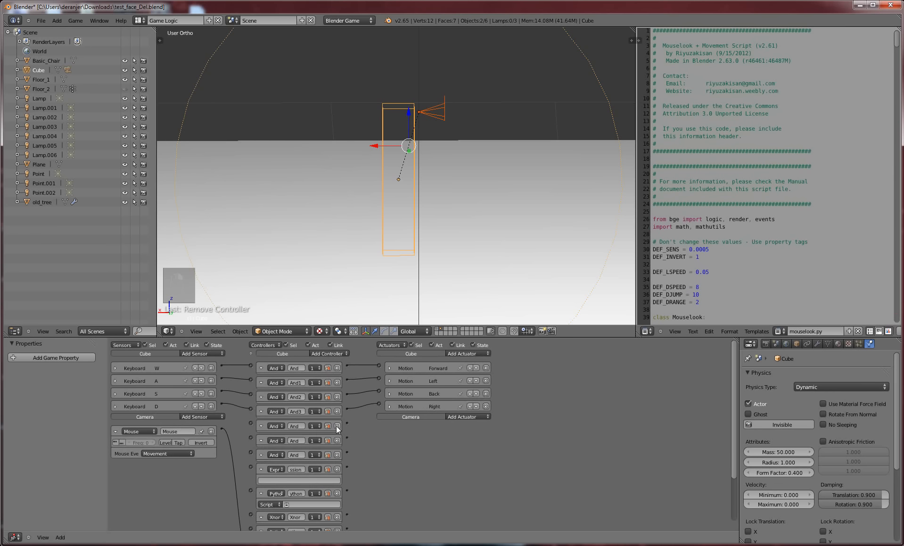
click(337, 426)
click(338, 426)
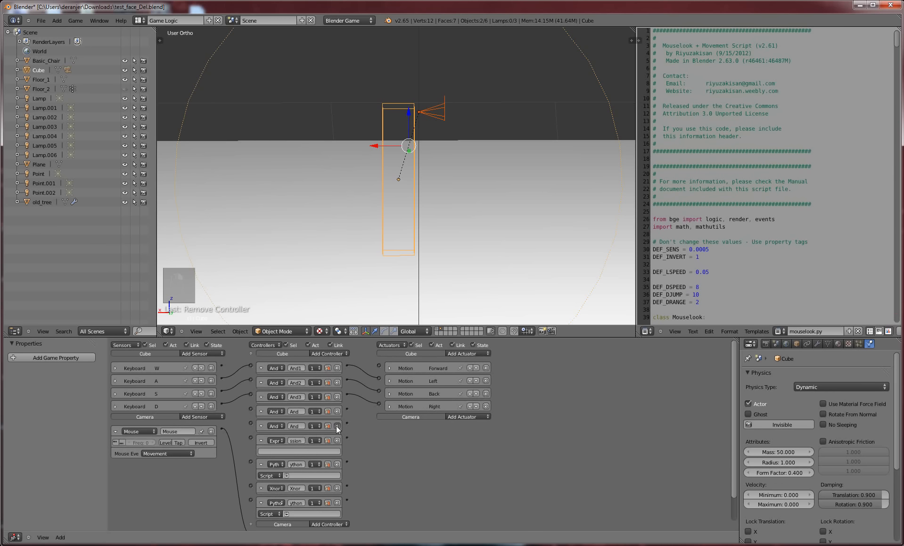
click(337, 426)
click(337, 426)
click(337, 426)
click(337, 426)
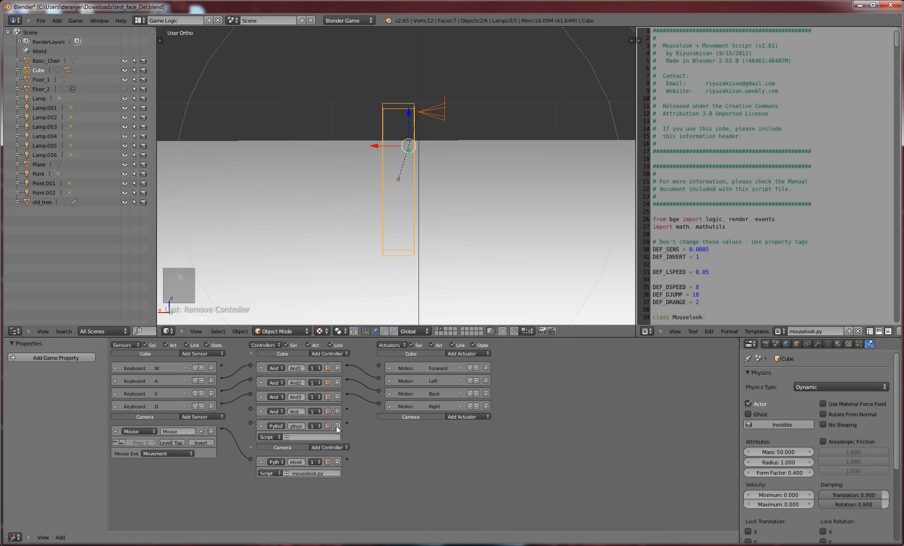
click(338, 425)
click(337, 411)
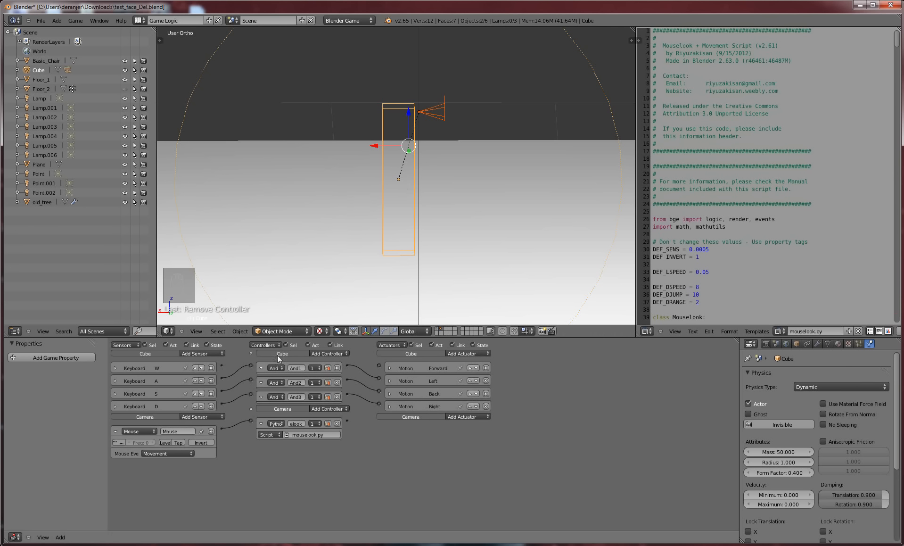
Try to add an And controller to the cube's logic bricks
click(327, 353)
click(329, 359)
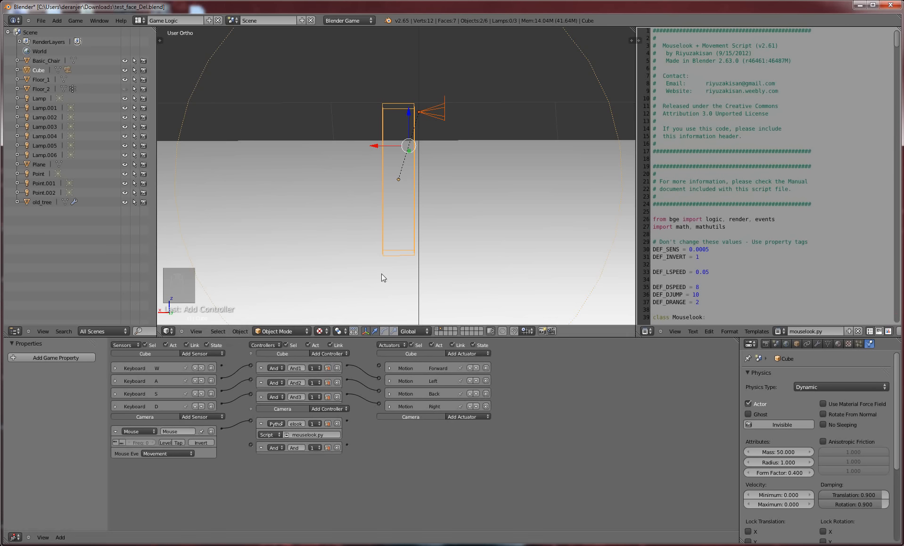
right_click(412, 213)
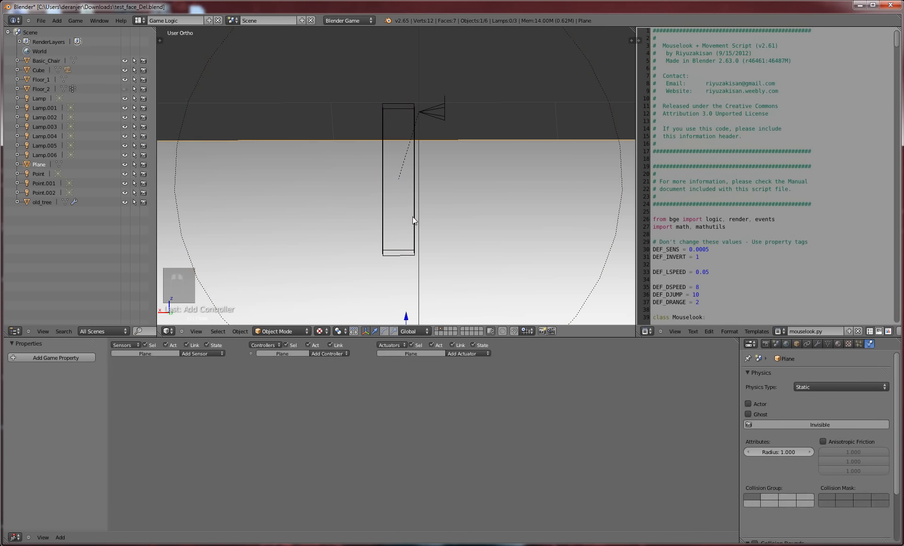
click(321, 354)
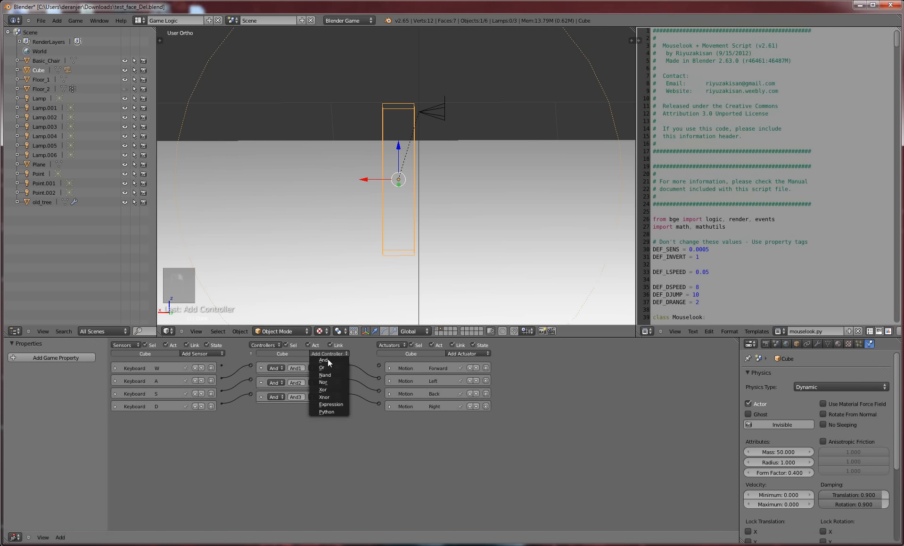
click(327, 360)
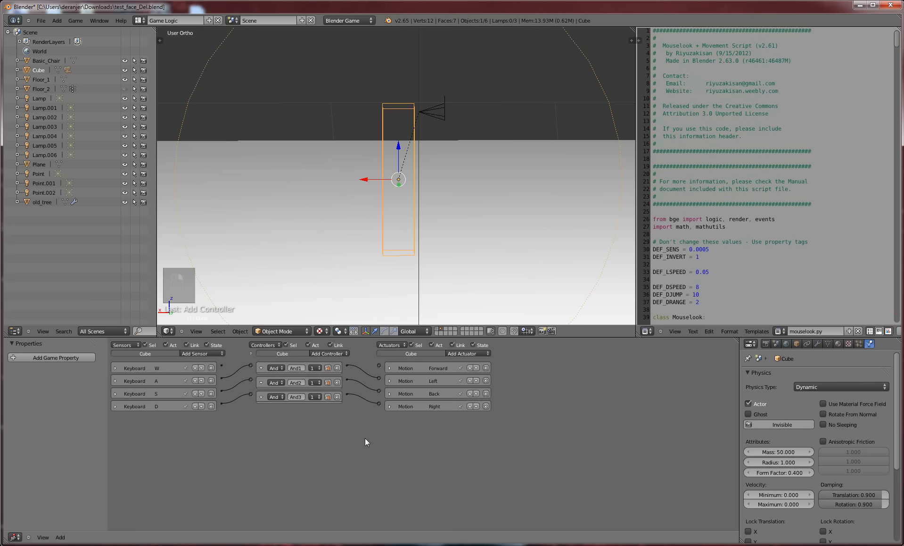
Link the cube's W keyboard sensor to the Forward motion actuator through a new And controller
right_click(416, 137)
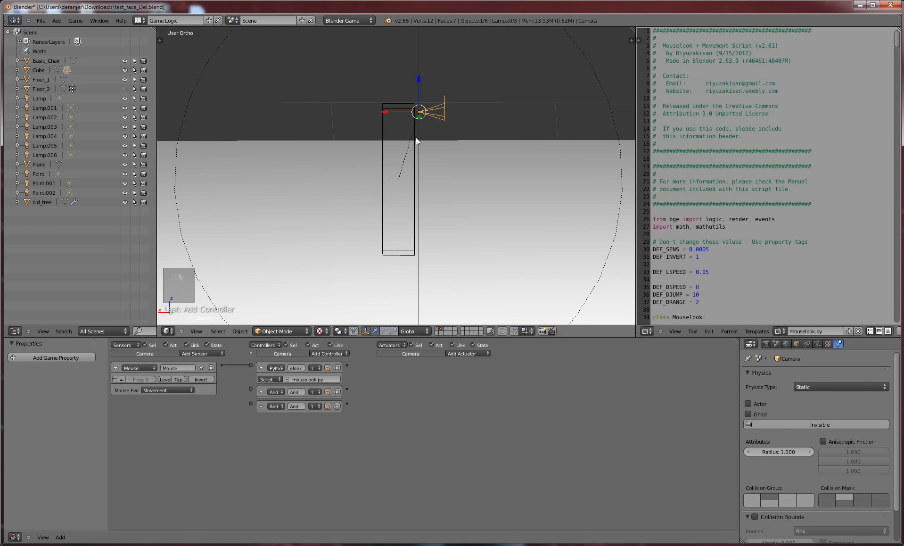
right_click(416, 139)
drag(221, 365, 378, 366)
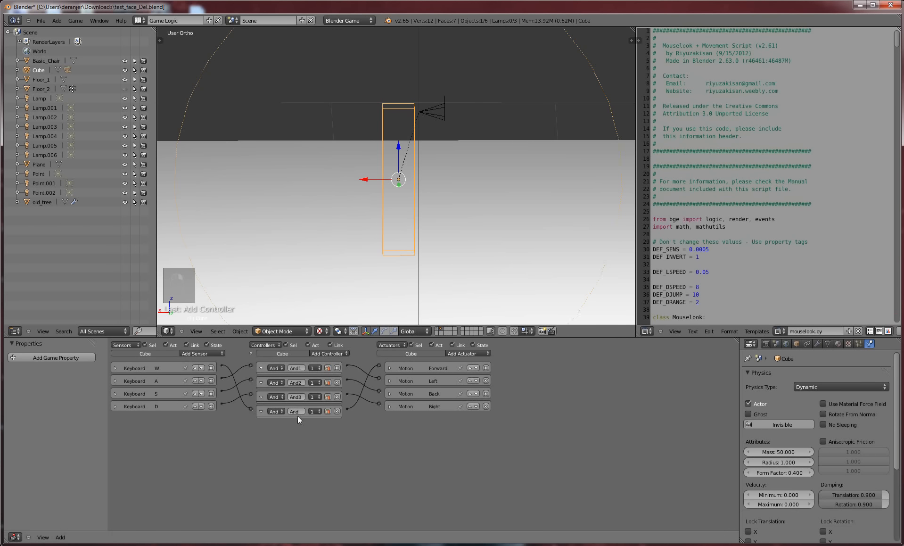
Collapse the cube's four And controllers and reorder them to line up with their W, A, S and D sensors
click(261, 409)
click(262, 396)
click(260, 382)
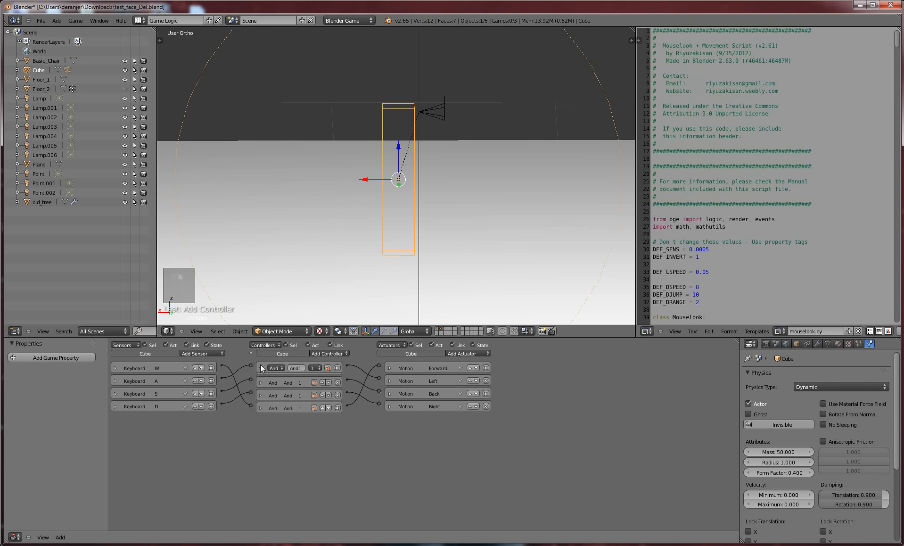
click(260, 367)
click(322, 394)
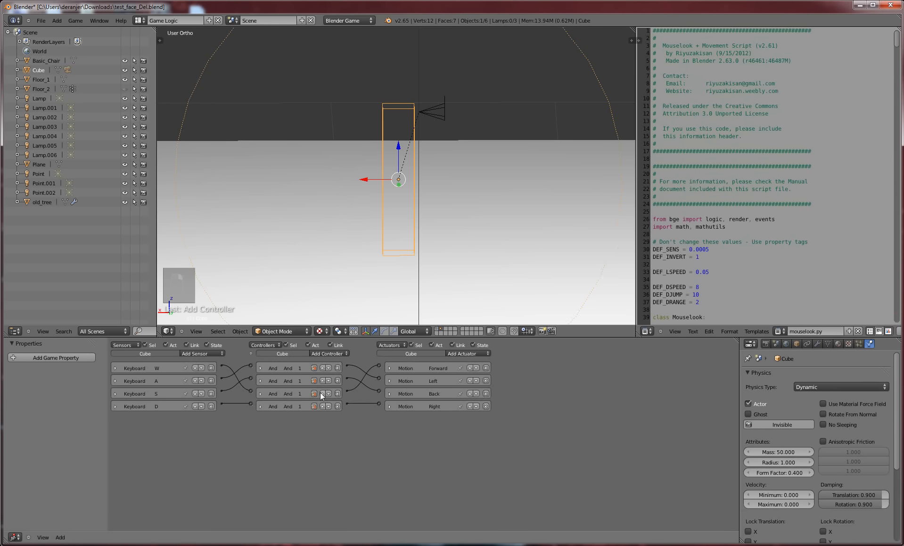
click(322, 393)
click(322, 380)
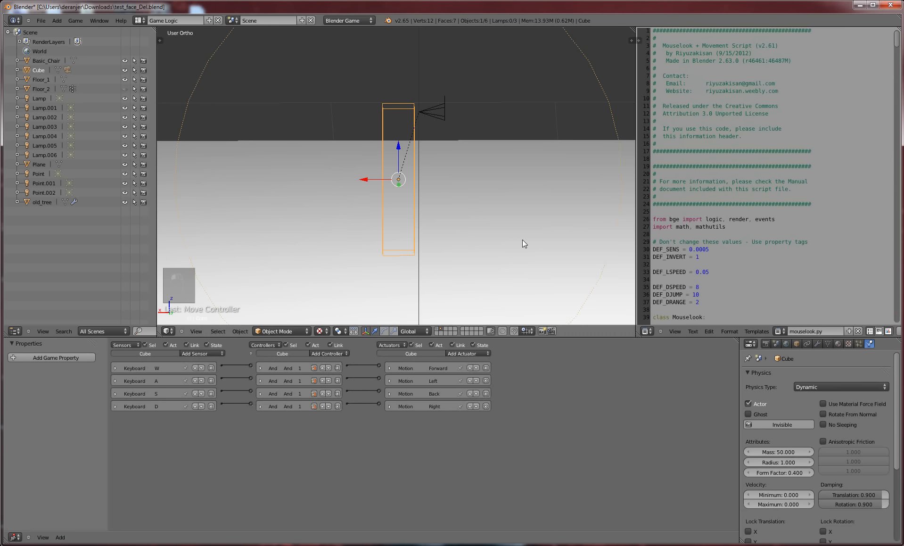
Move the cube and the camera to the first layer and display that layer with the maze
shift+right_click(431, 112)
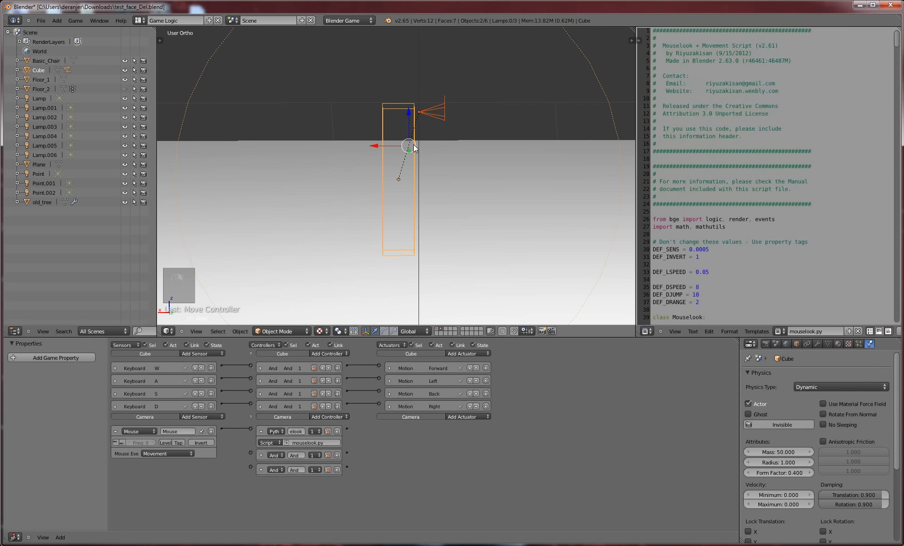
key(m)
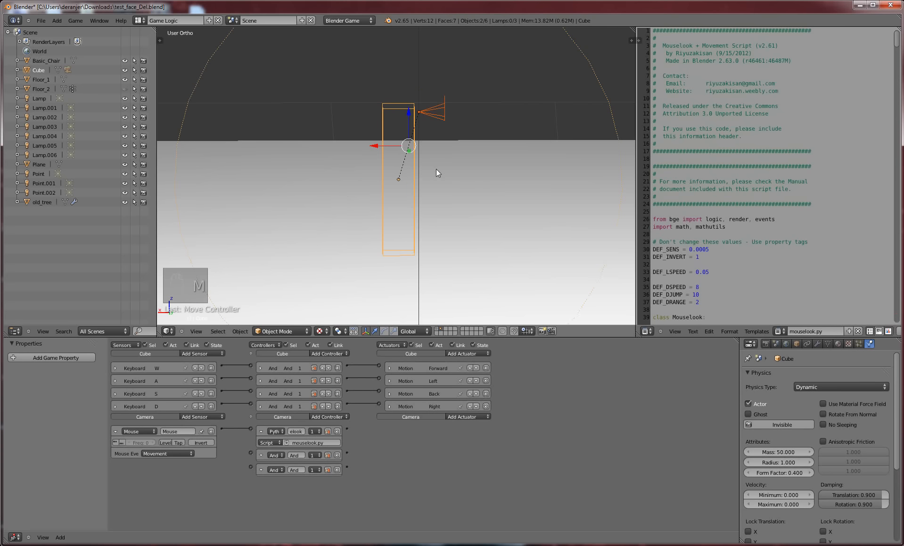
key(m)
click(511, 186)
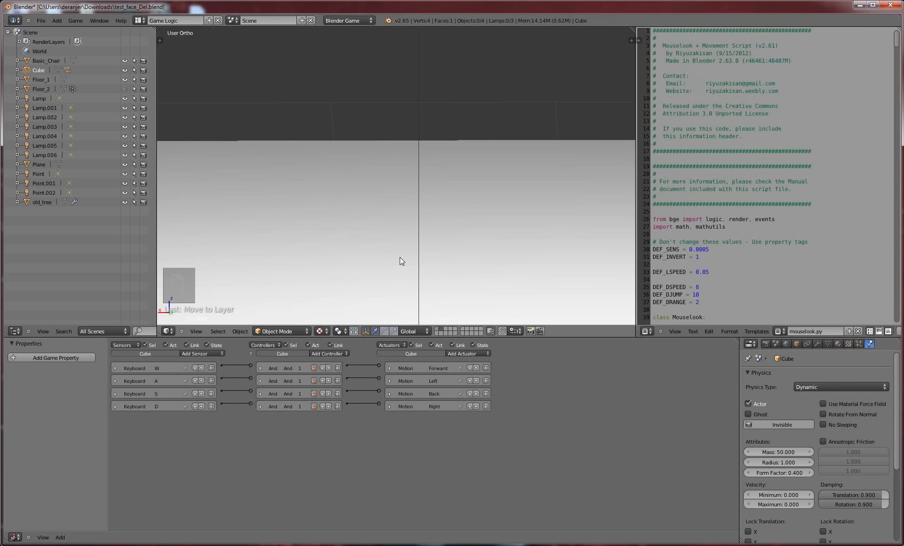
click(437, 329)
Look through the camera and run the game twice to test mouse look and forward movement in the maze
right_click(441, 117)
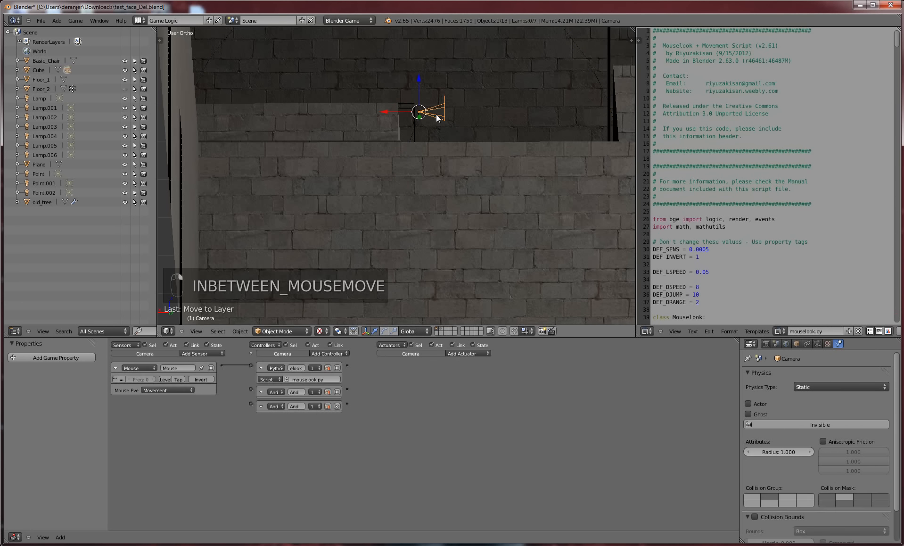
key(KP_0)
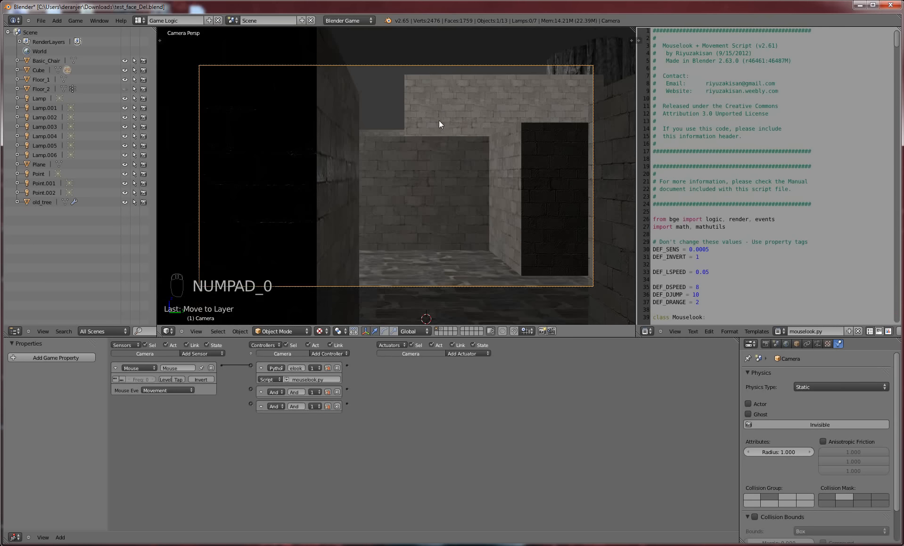
key(p)
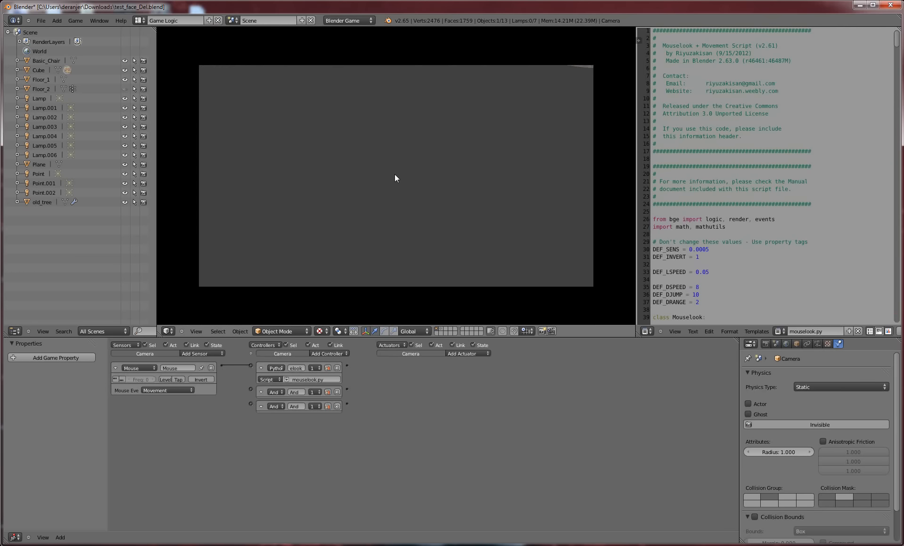
key(Escape)
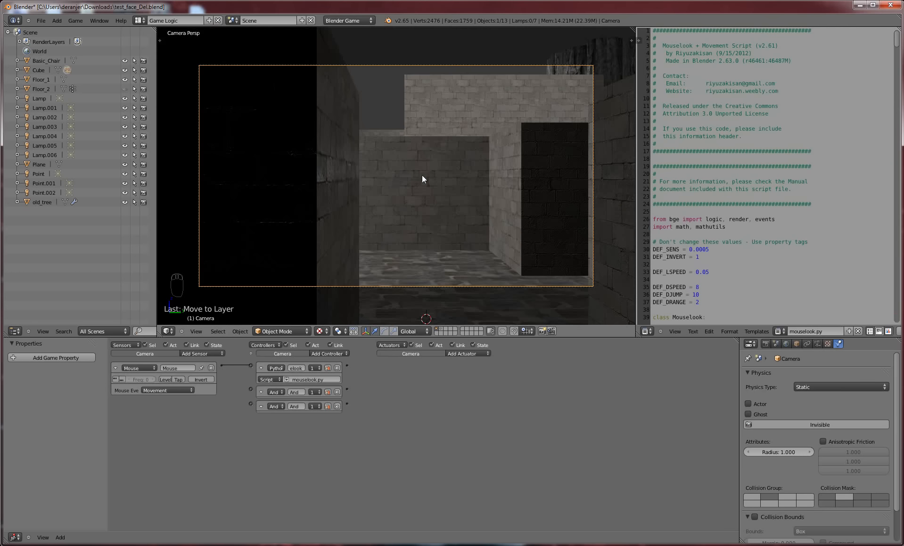
key(p)
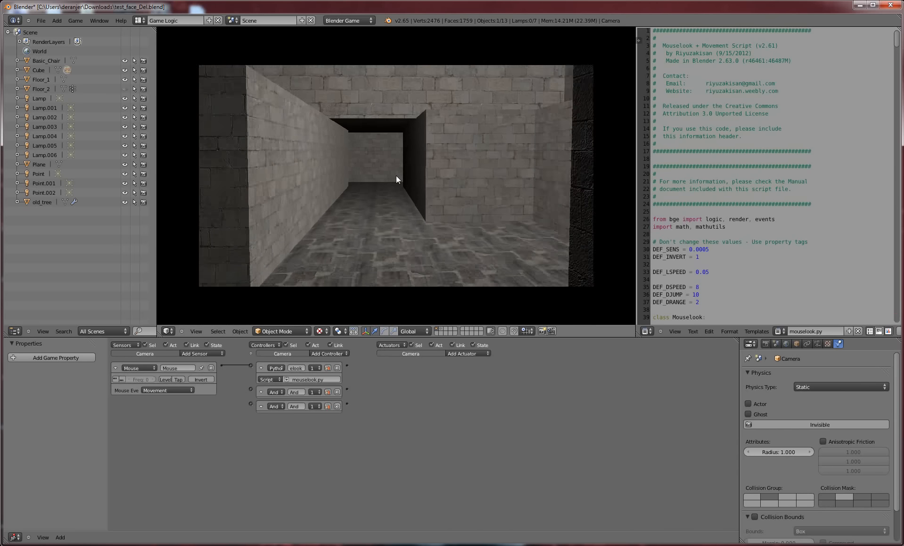
key(w)
key(Escape)
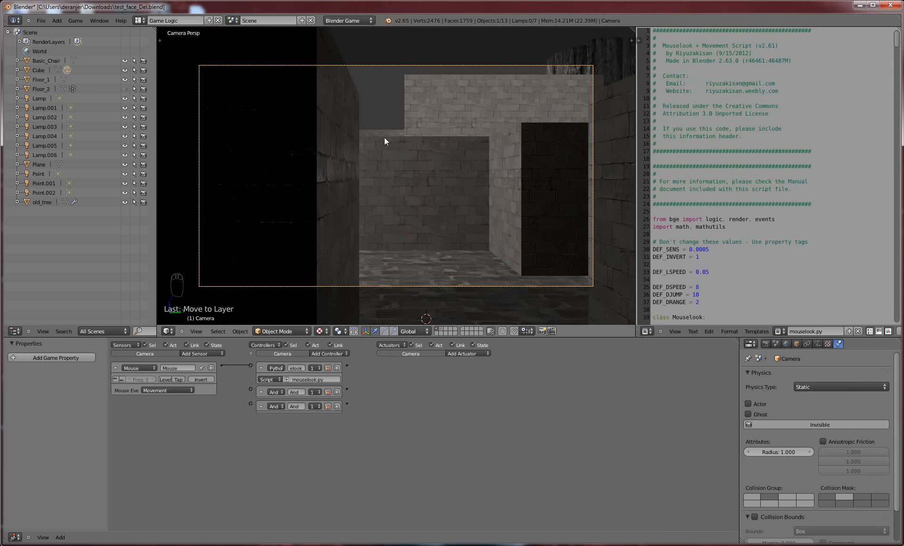
Toggle the game options Show Debug Properties and Show Framerate and Profile
click(81, 20)
click(87, 43)
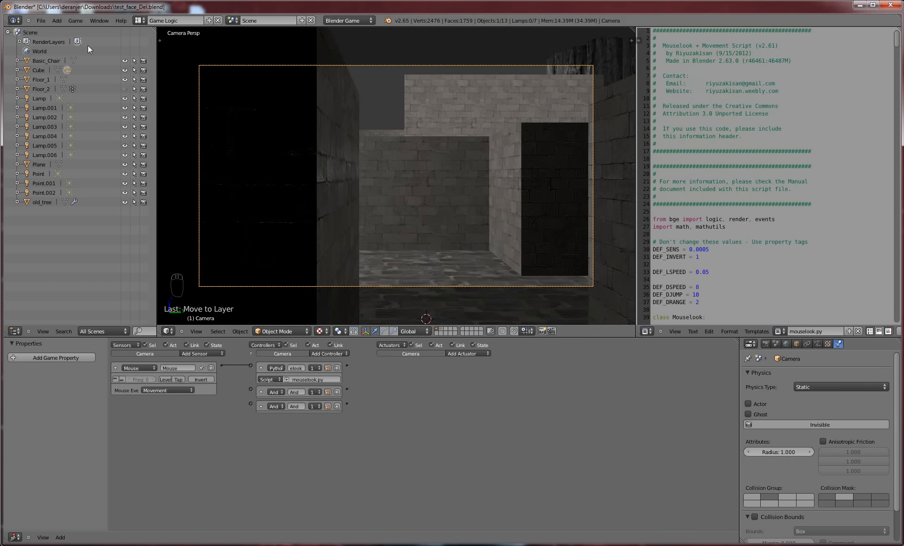
click(59, 21)
mouse_move(75, 20)
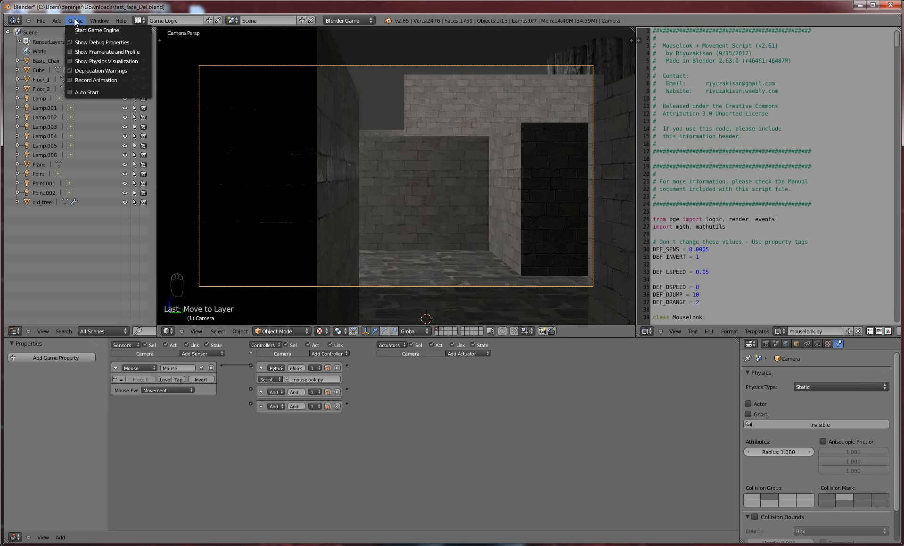
click(88, 51)
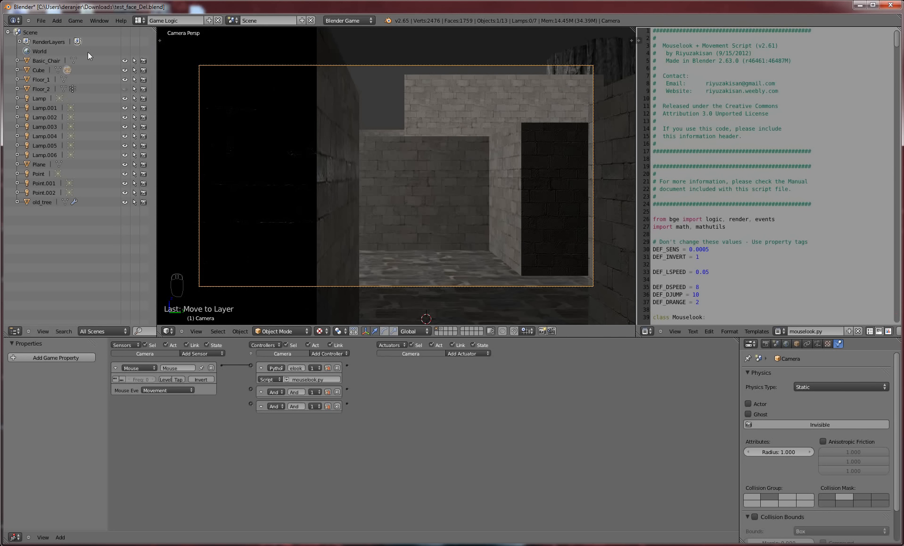
Leave the camera view and briefly run the game from the orthographic view
key(KP_0)
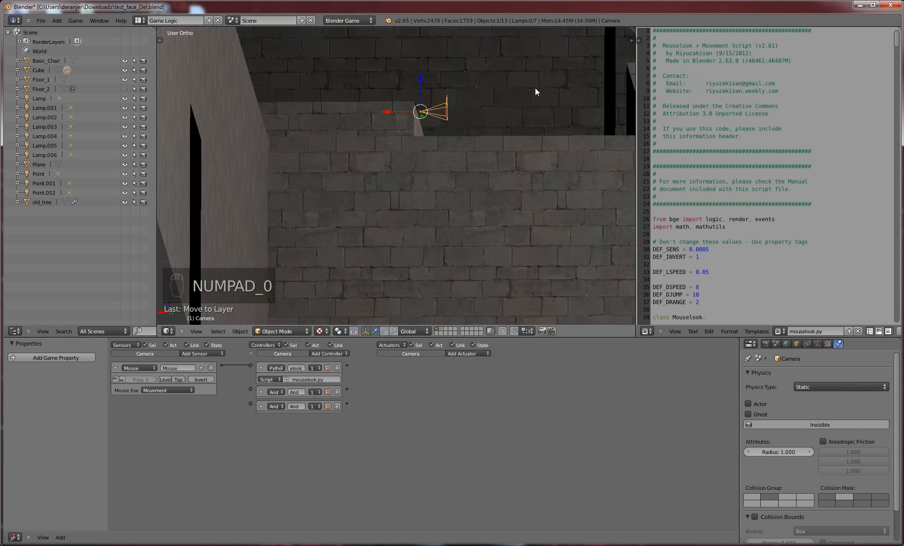
key(p)
key(Escape)
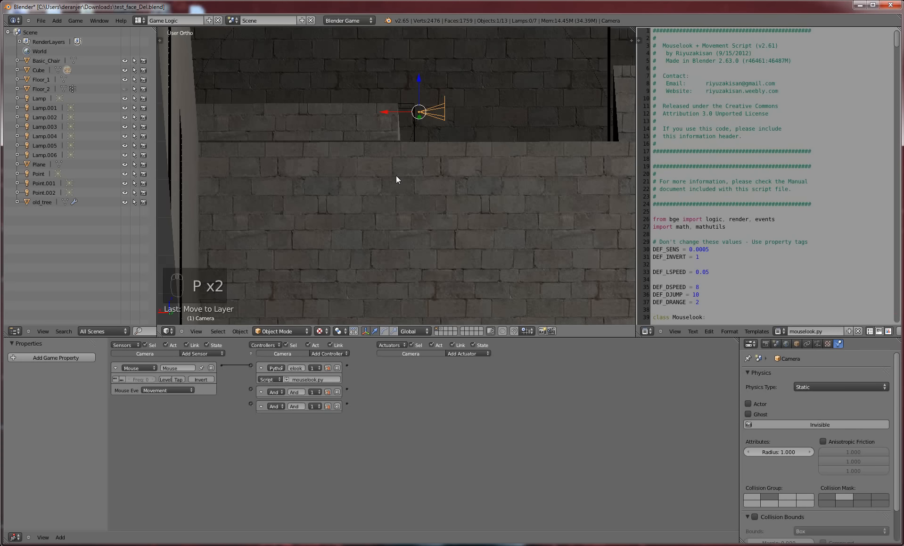
Look through the camera and run the game, walking forward through the maze corridors to test movement and mouse look
key(KP_0)
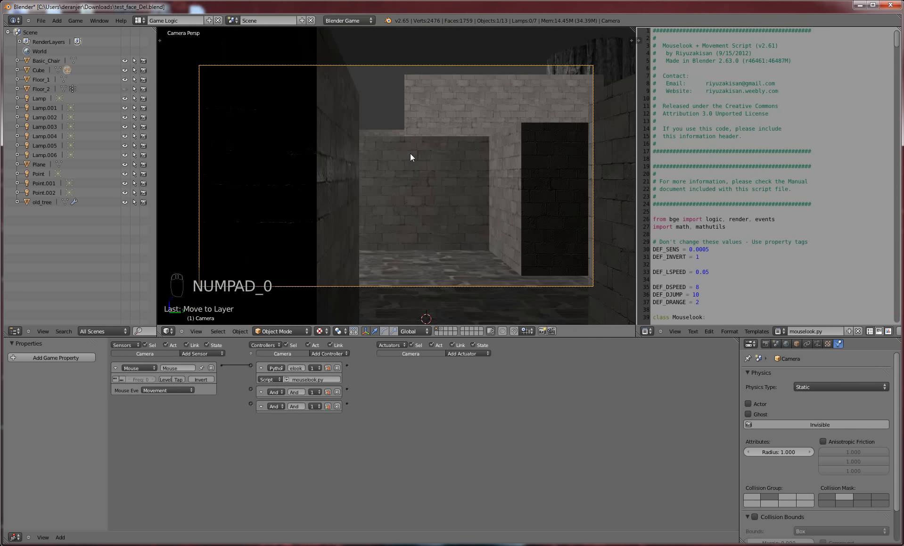
key(p)
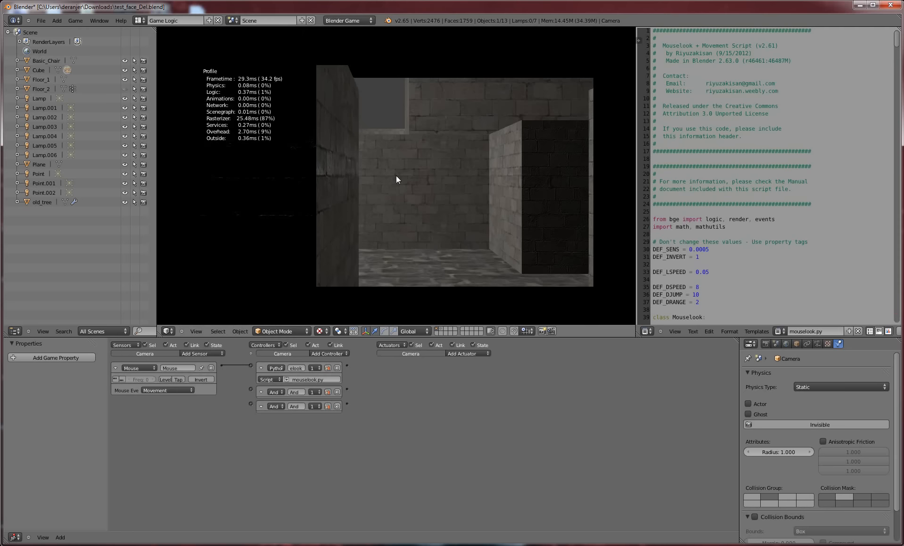
key(w)
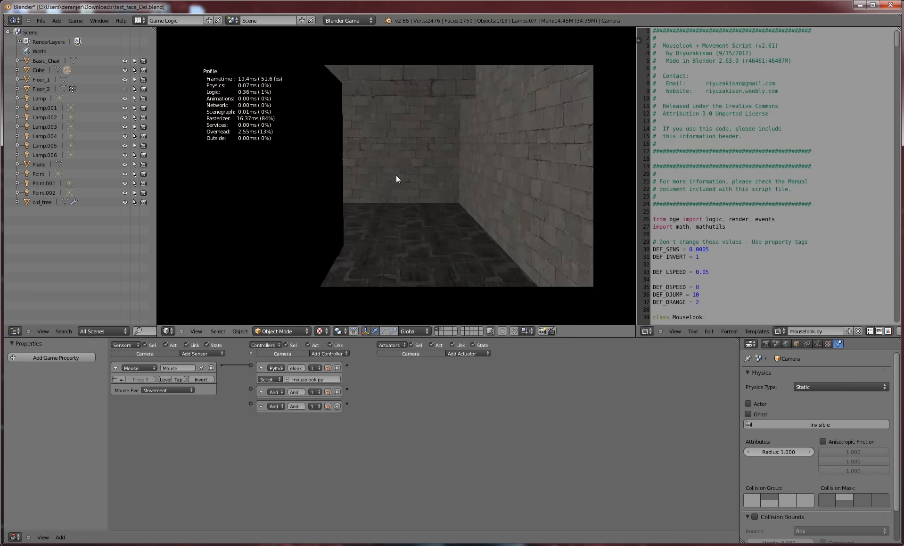
key(w)
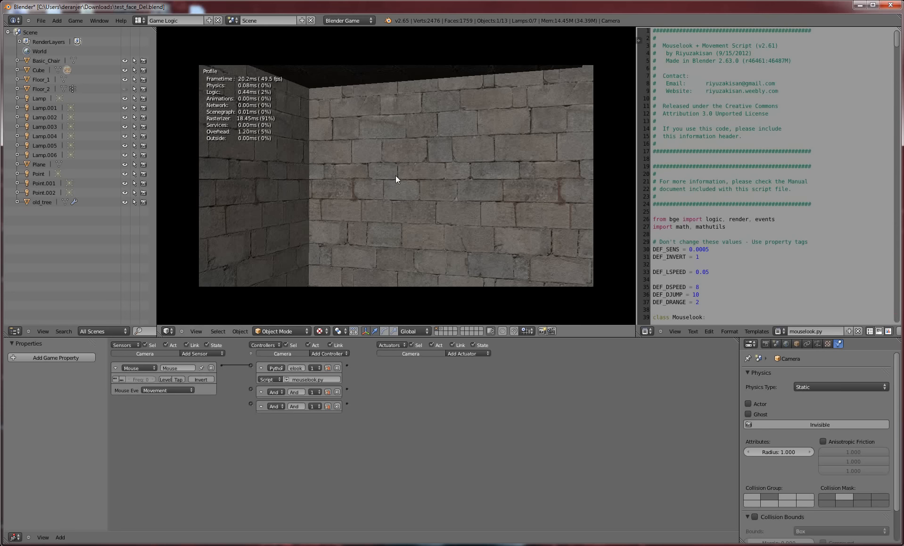
key(w)
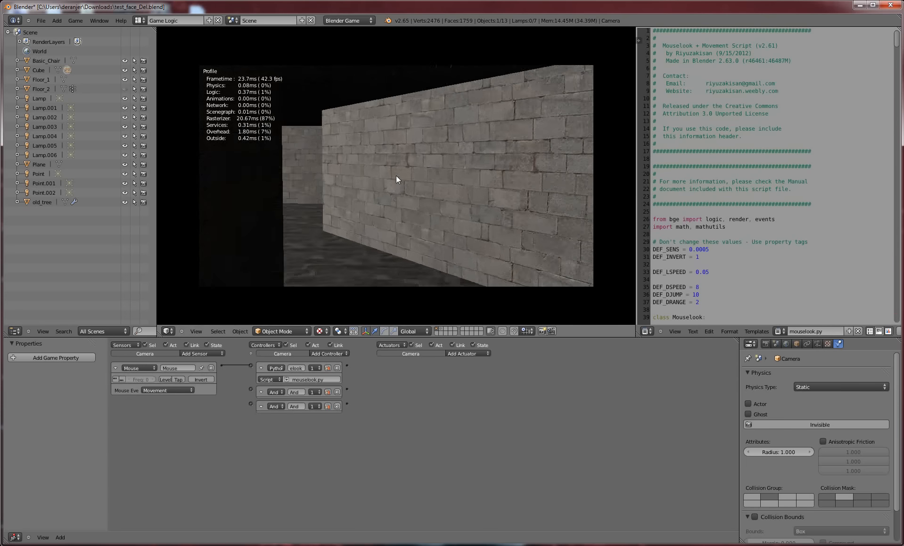
key(w)
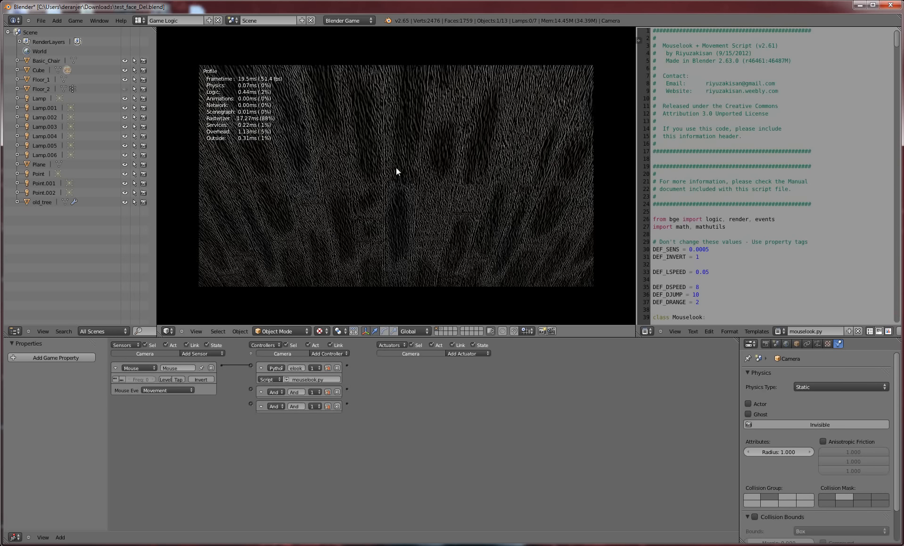
key(w)
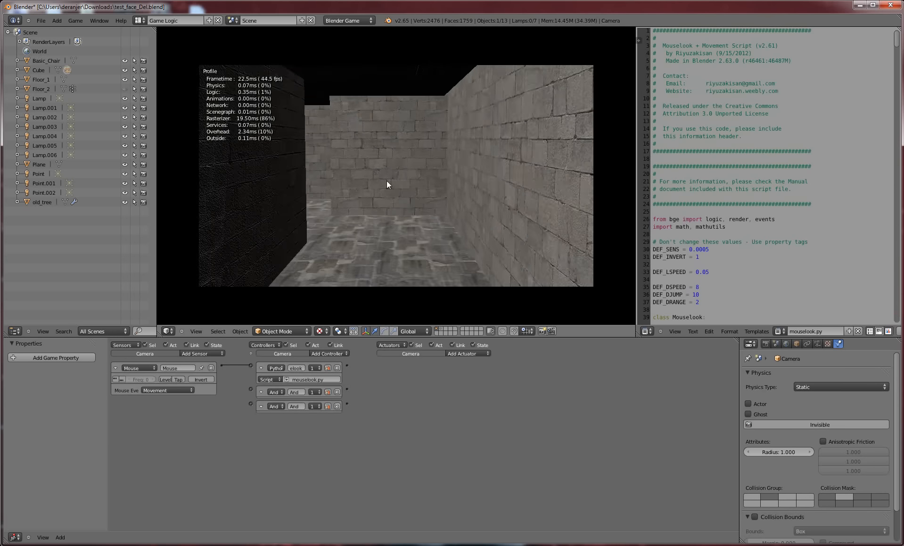
key(w)
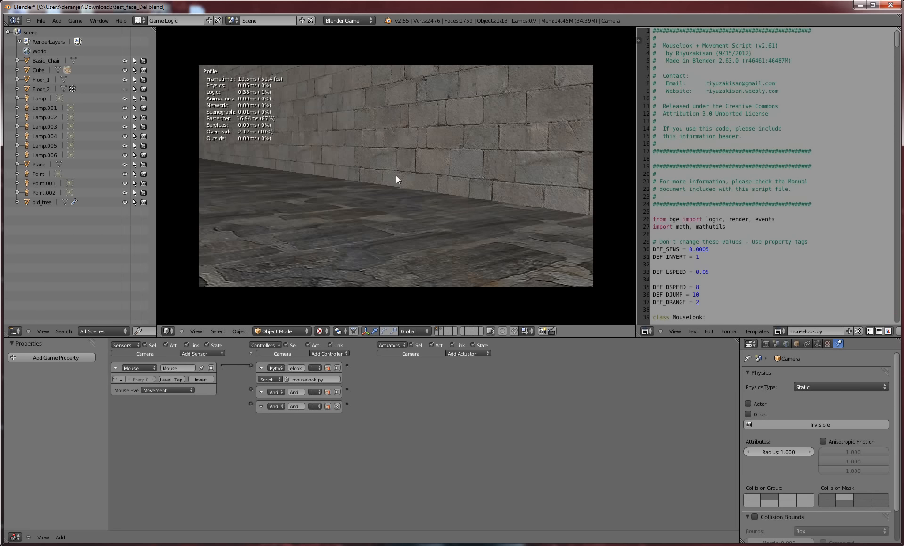
key(Escape)
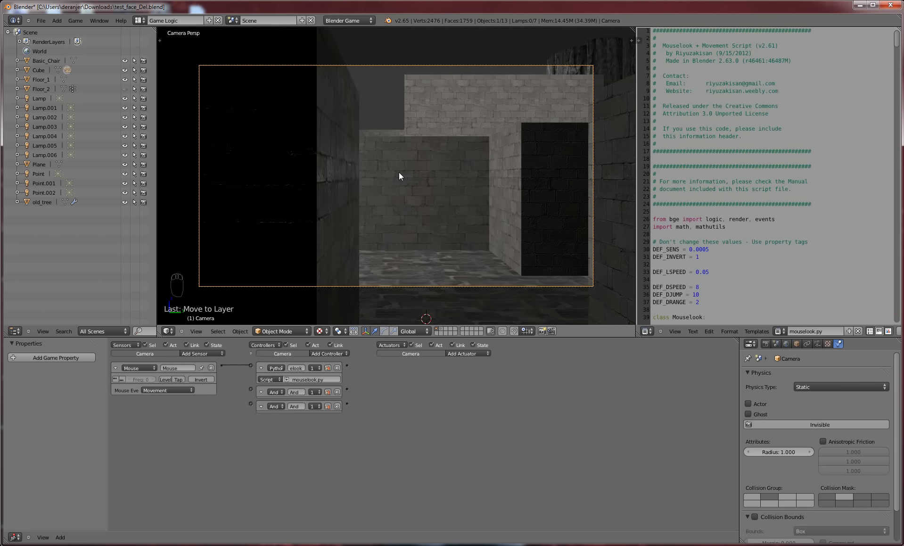
Leave the camera view, show the 3D view's properties sidebar and look through its view and display settings
key(KP_0)
scroll(420, 180, down, 3)
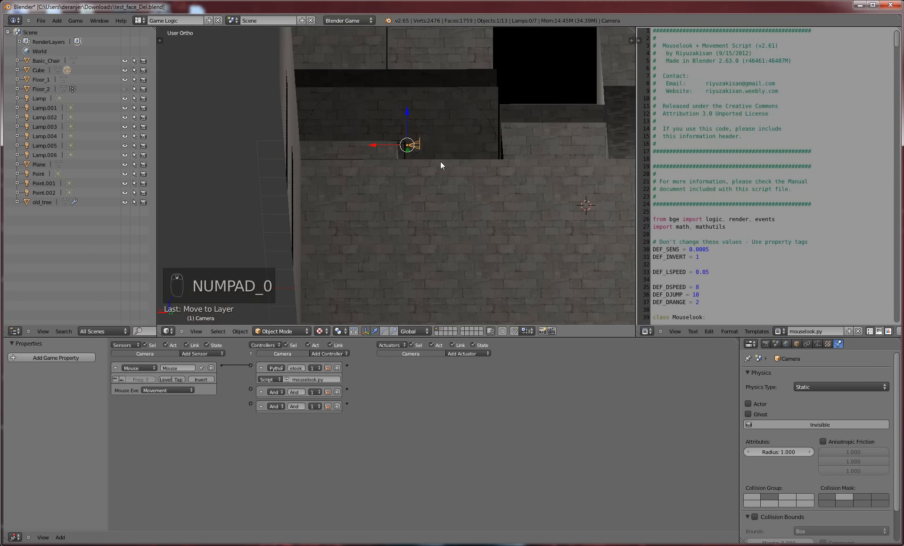
mouse_move(440, 161)
middle_down()
mouse_move(444, 143)
mouse_move(430, 154)
middle_up()
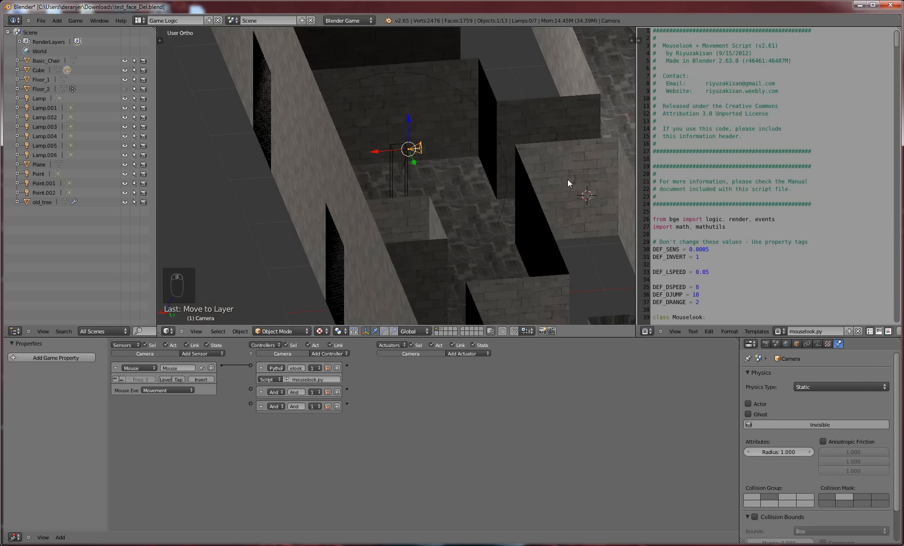
key(n)
scroll(603, 226, down, 6)
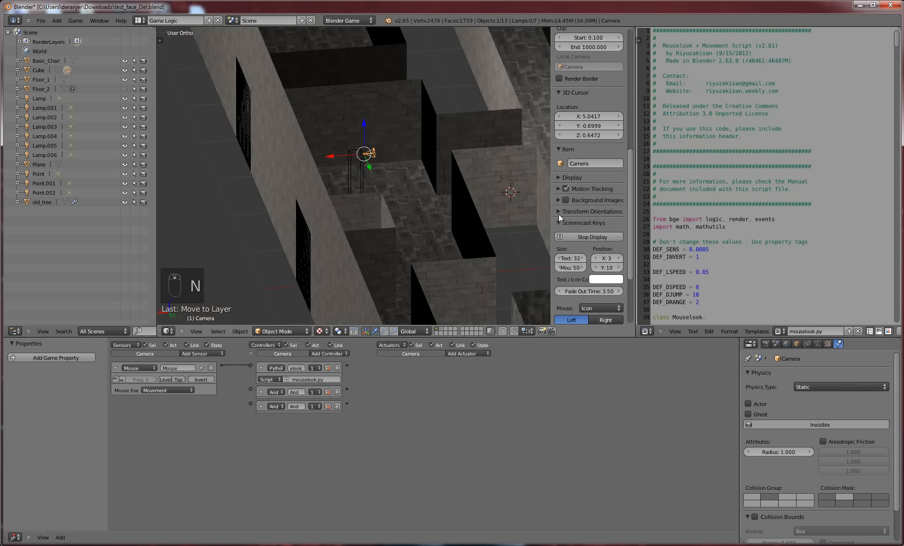
scroll(558, 213, up, 6)
scroll(558, 214, up, 4)
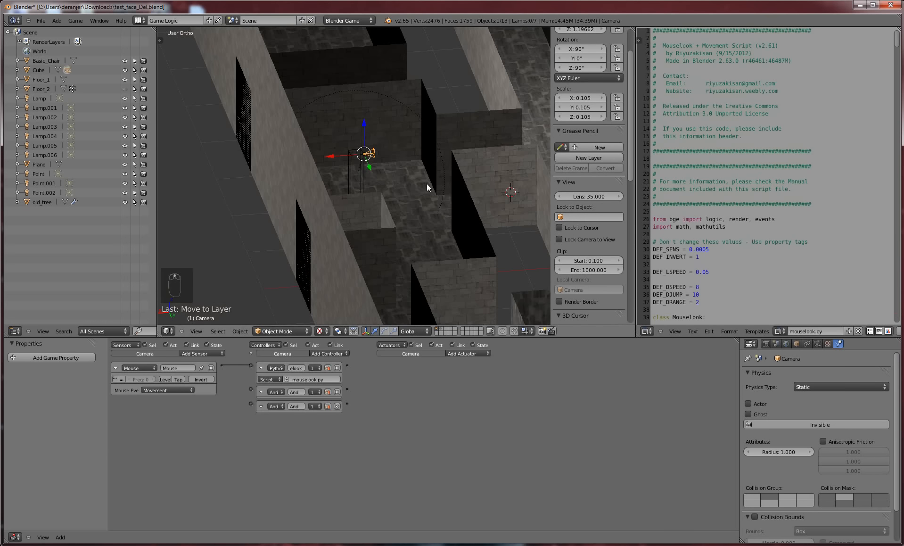
scroll(613, 198, up, 3)
scroll(613, 198, down, 8)
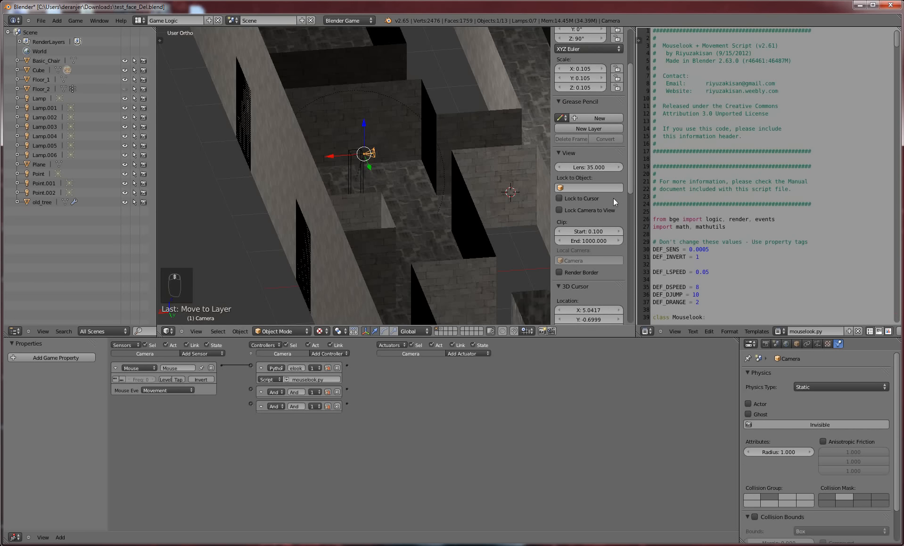
scroll(371, 185, down, 5)
mouse_move(386, 195)
middle_down()
mouse_move(397, 198)
mouse_move(333, 189)
mouse_move(472, 203)
mouse_move(341, 178)
mouse_move(400, 192)
middle_up()
scroll(389, 188, up, 6)
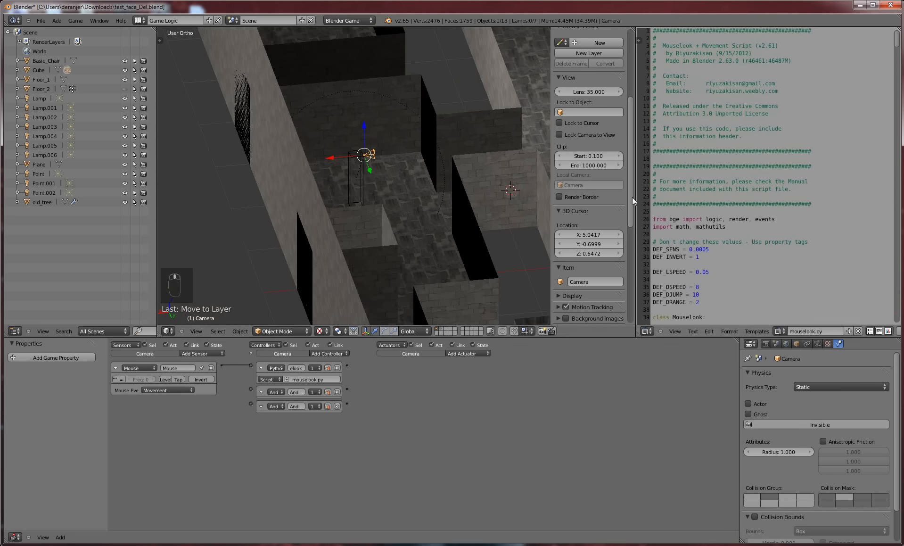
scroll(615, 204, down, 7)
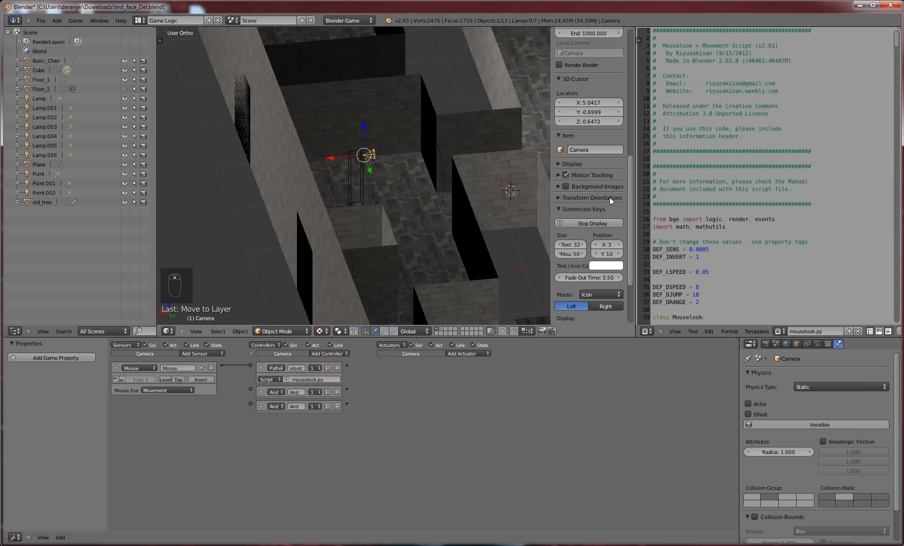
scroll(609, 197, up, 3)
Select the Floor_1 maze object and enable Backface Culling in the 3D view's display settings
right_click(436, 181)
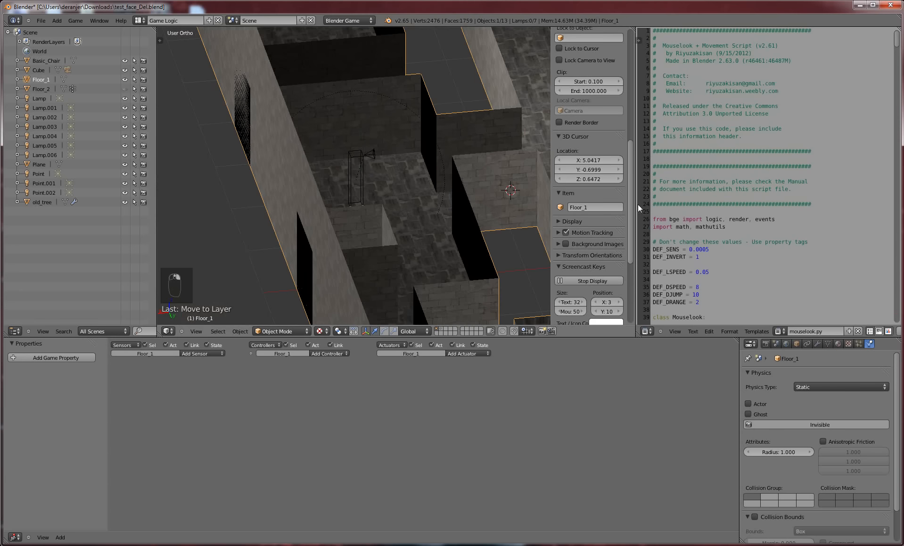
scroll(620, 208, down, 7)
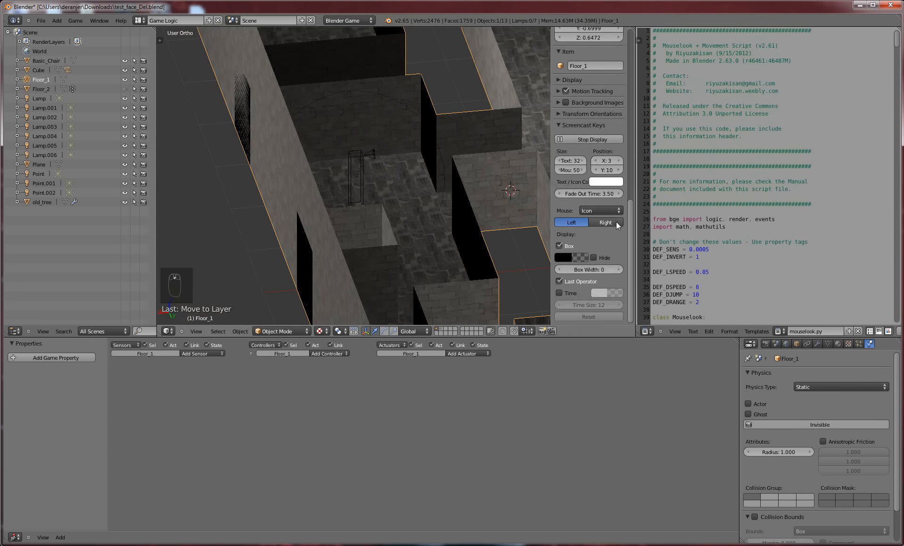
scroll(616, 222, up, 15)
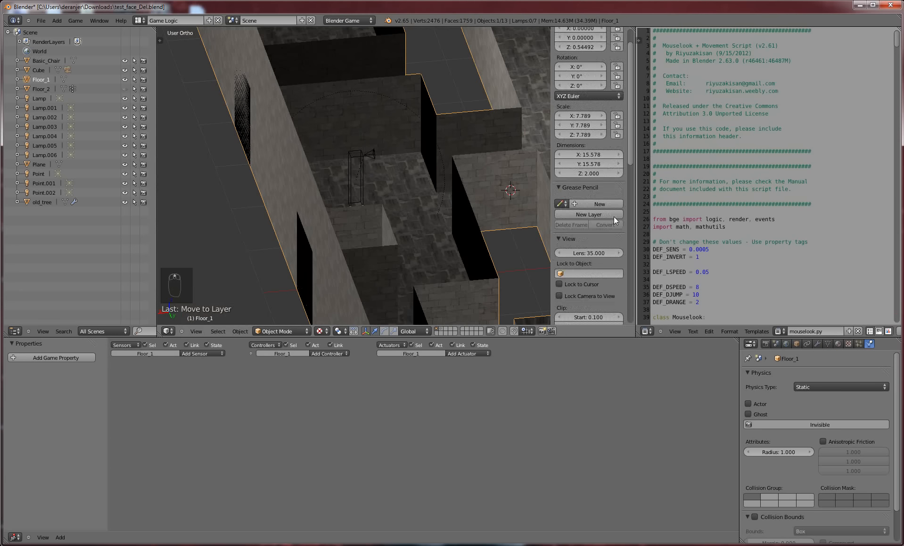
scroll(608, 212, down, 7)
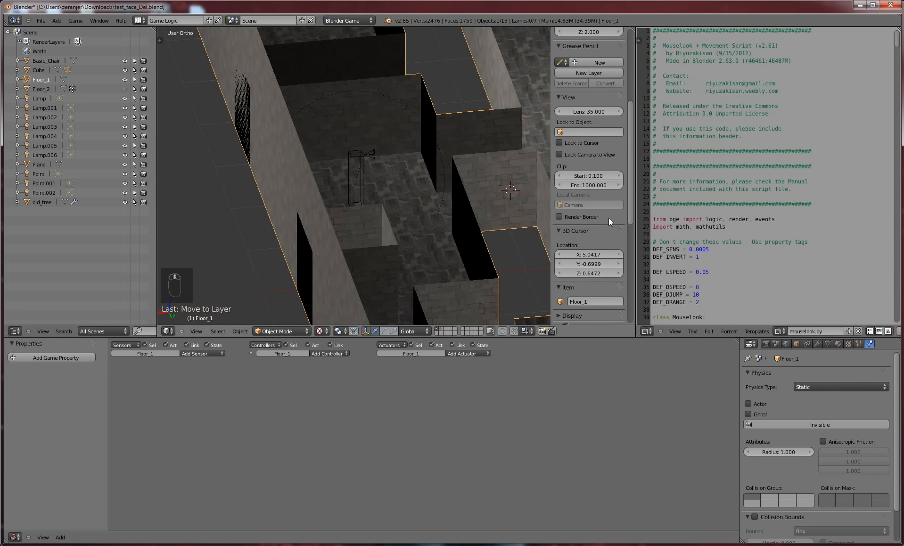
scroll(608, 217, down, 7)
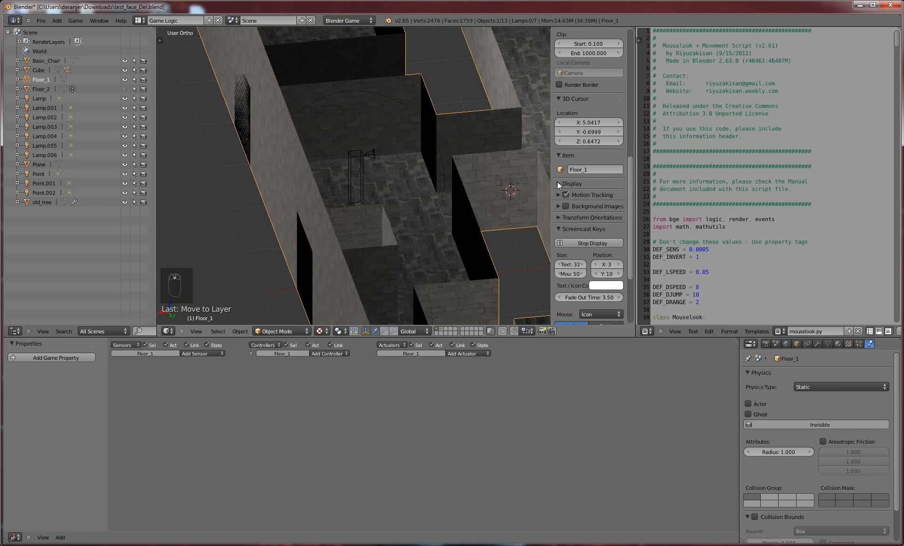
click(559, 184)
scroll(584, 250, down, 2)
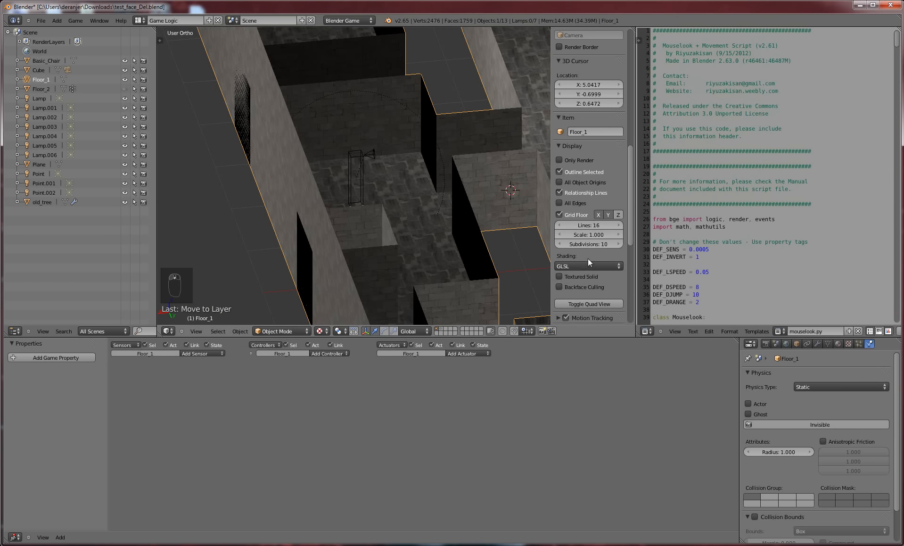
click(564, 286)
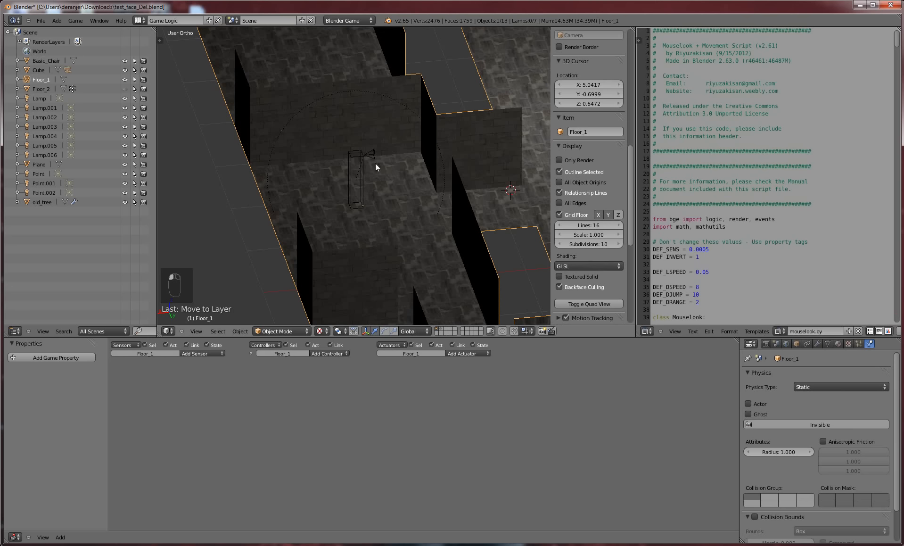
Select the camera, look through it and run the game twice to test the maze with Backface Culling
right_click(363, 155)
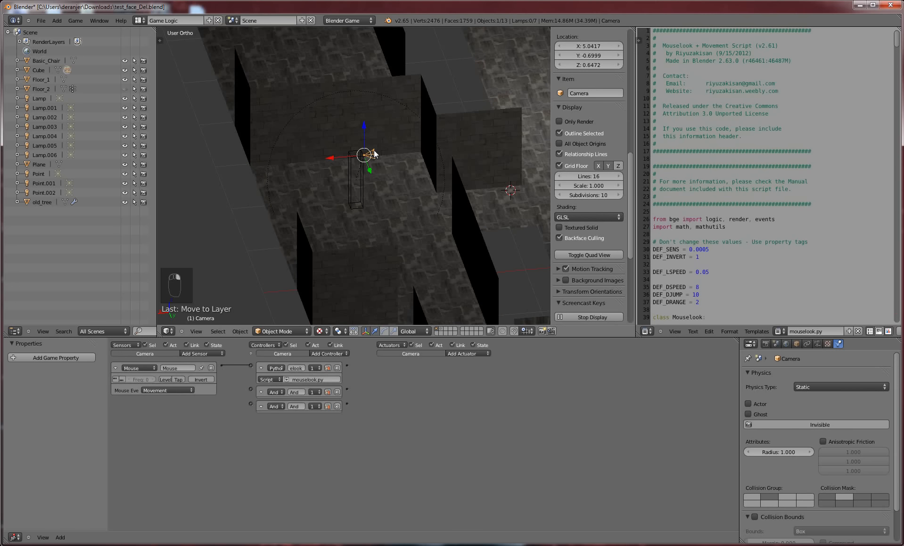
key(KP_0)
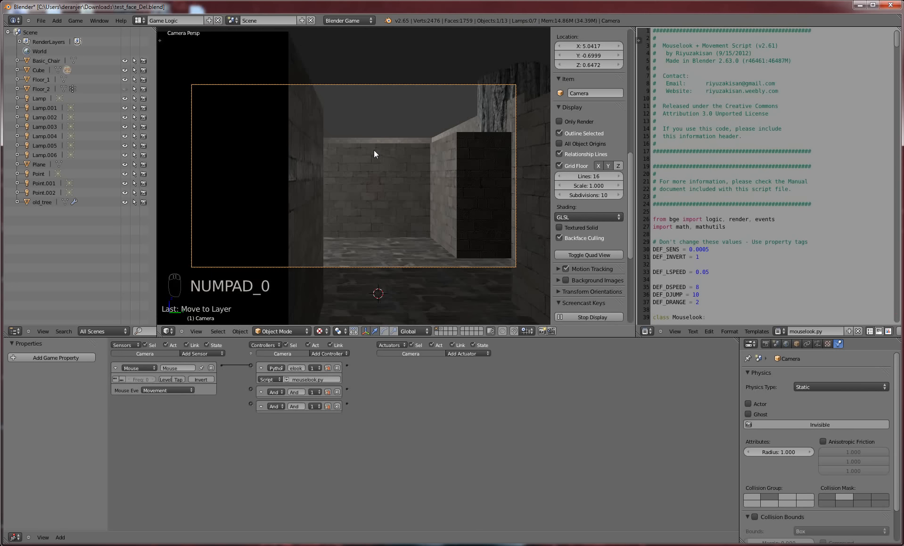
key(p)
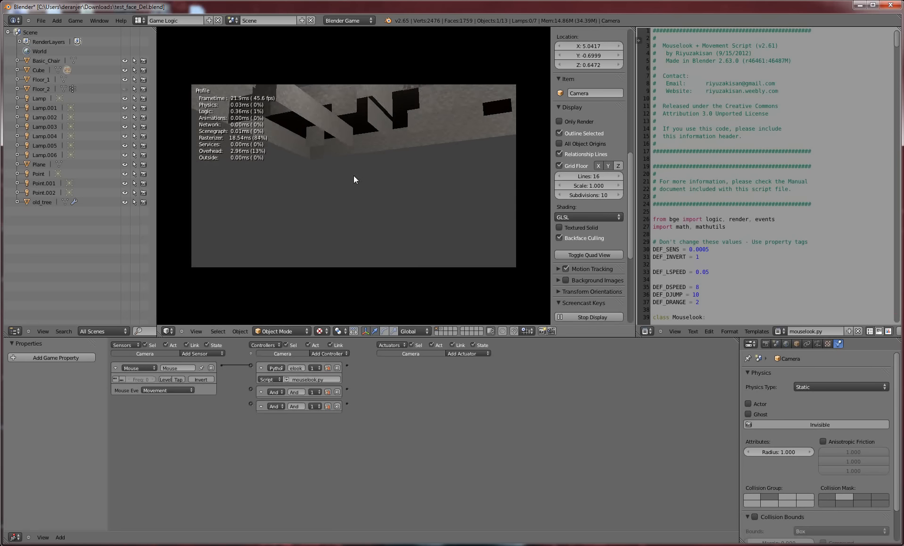
key(Escape)
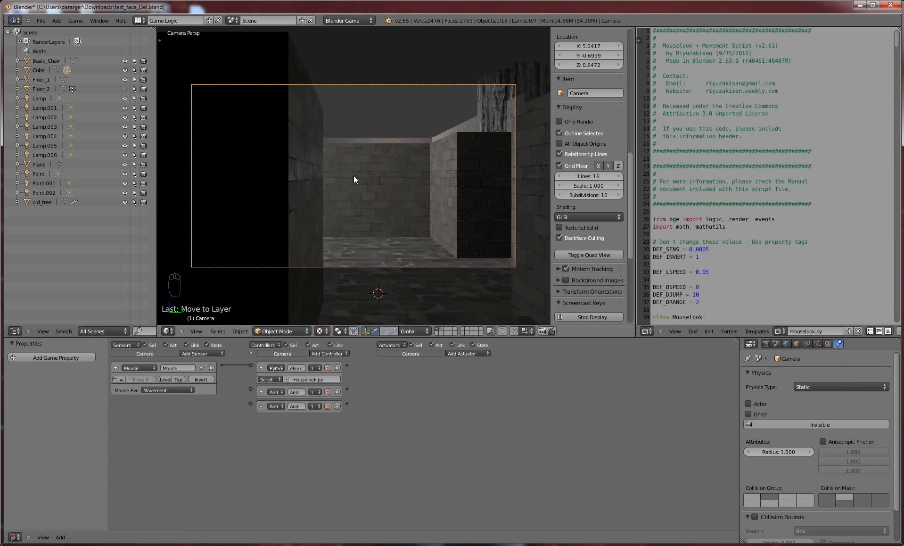
key(p)
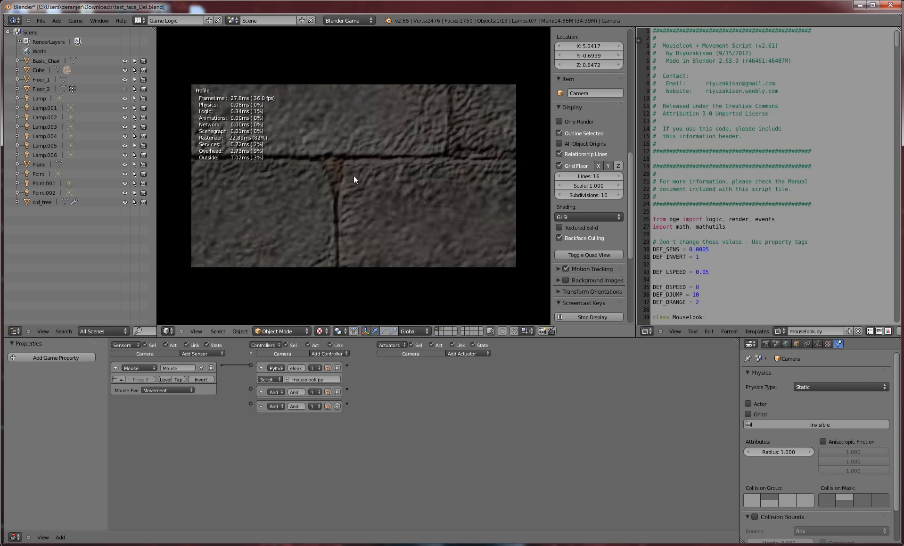
key(Escape)
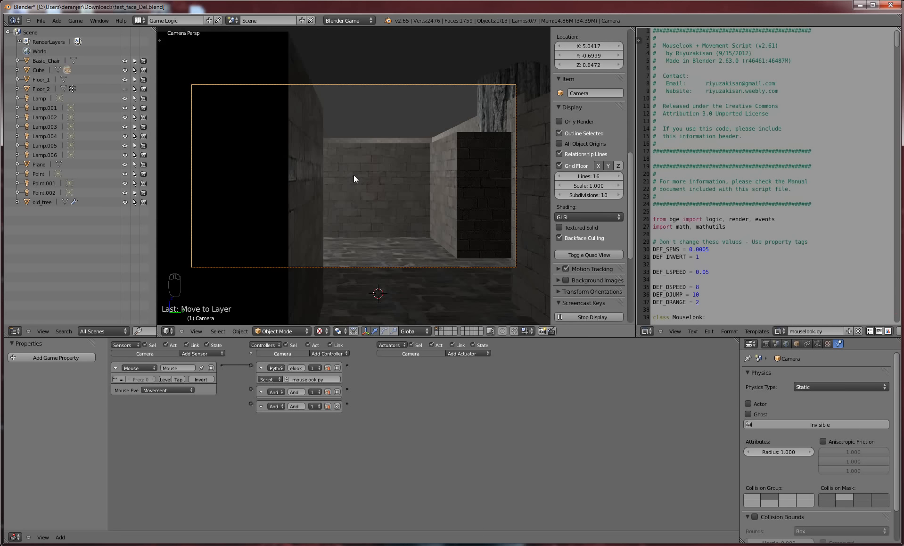
Inspect the character from outside, reselect the camera and run the game again from its view
key(KP_0)
middle_drag(398, 183, 440, 191)
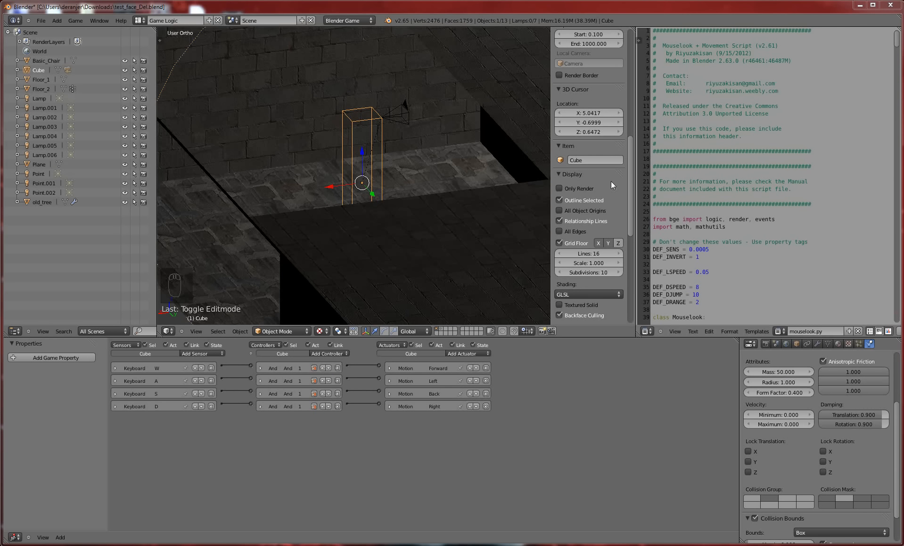
right_click(399, 117)
key(KP_0)
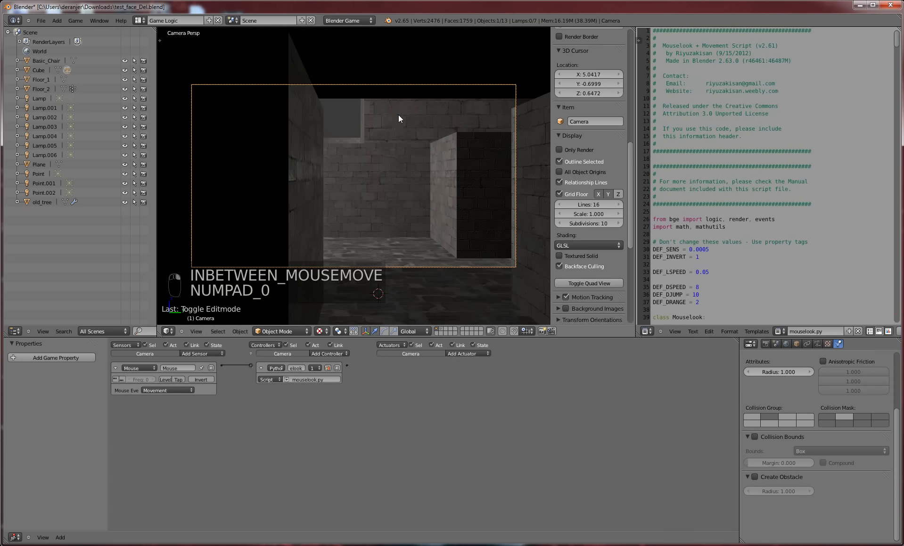
key(p)
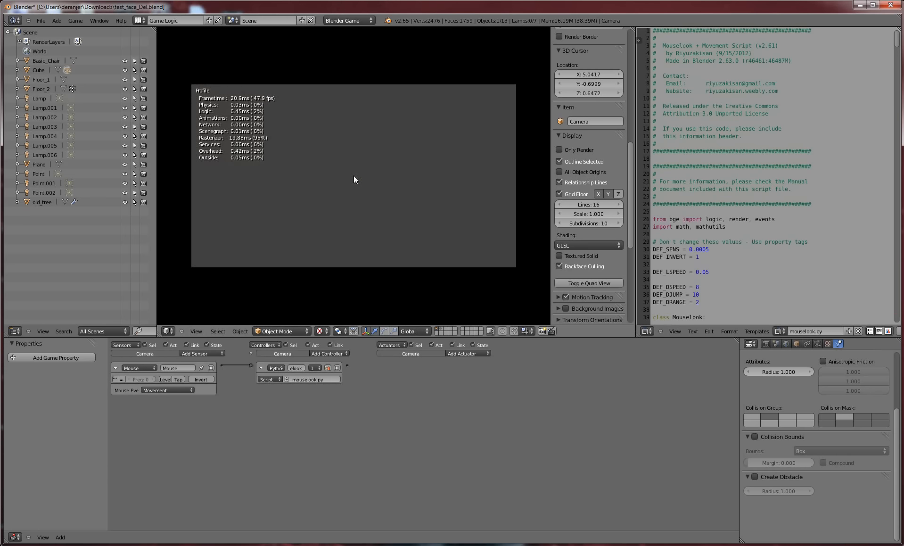
key(Escape)
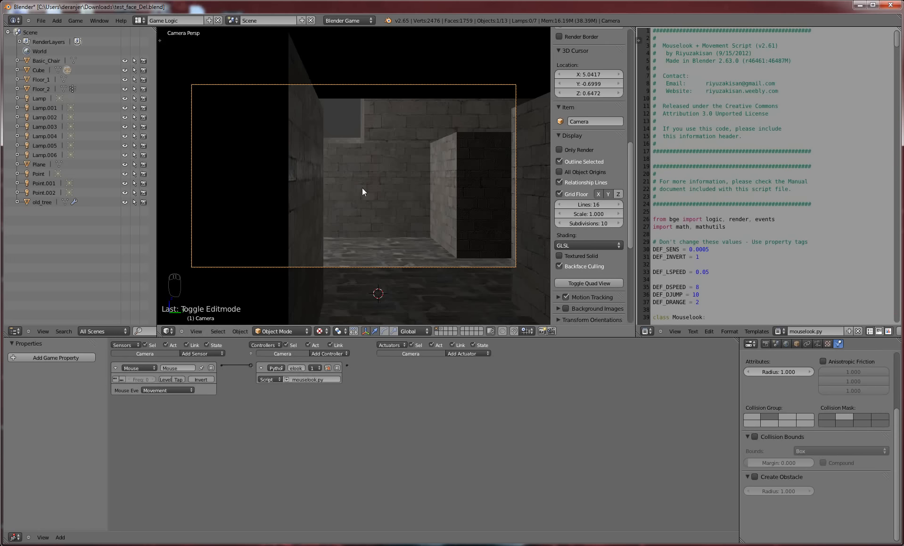
Select the character cube outside the camera view and set its Forward motion actuator's X location to -0.01
key(KP_0)
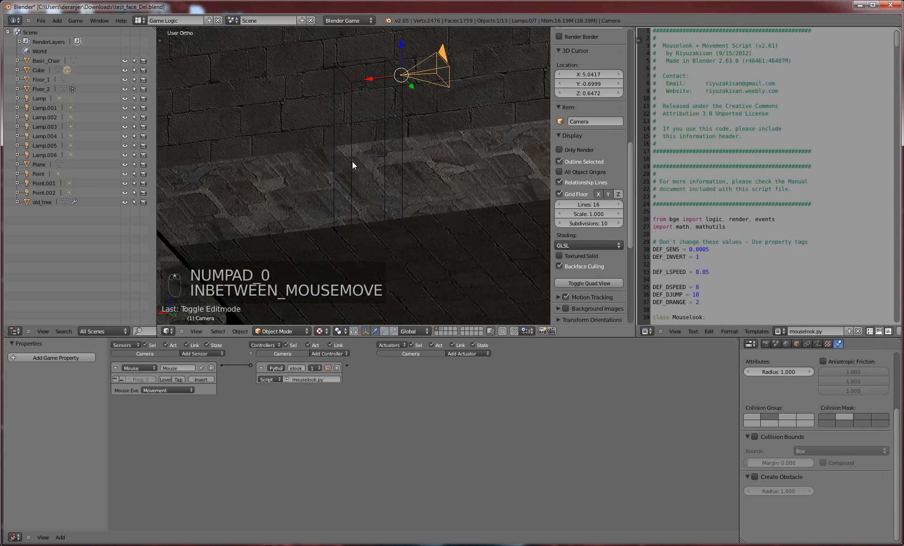
right_click(353, 161)
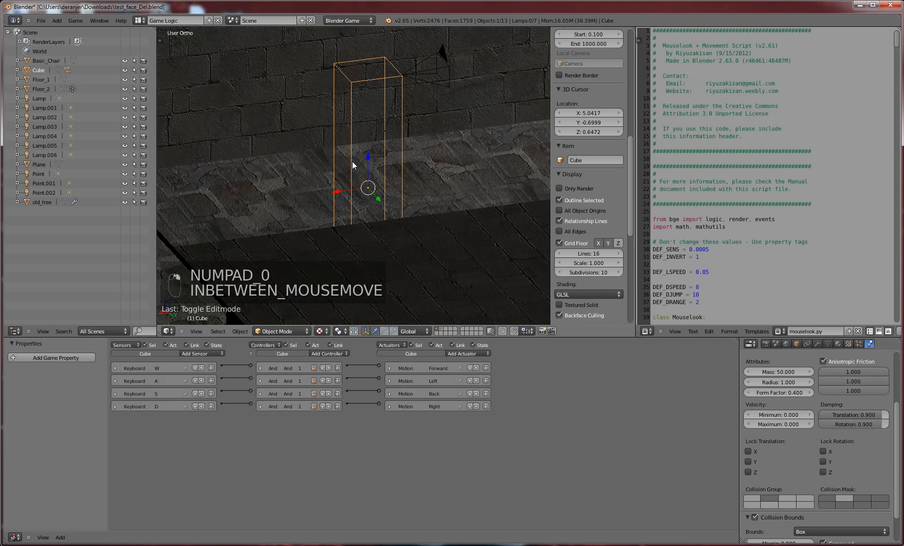
click(389, 368)
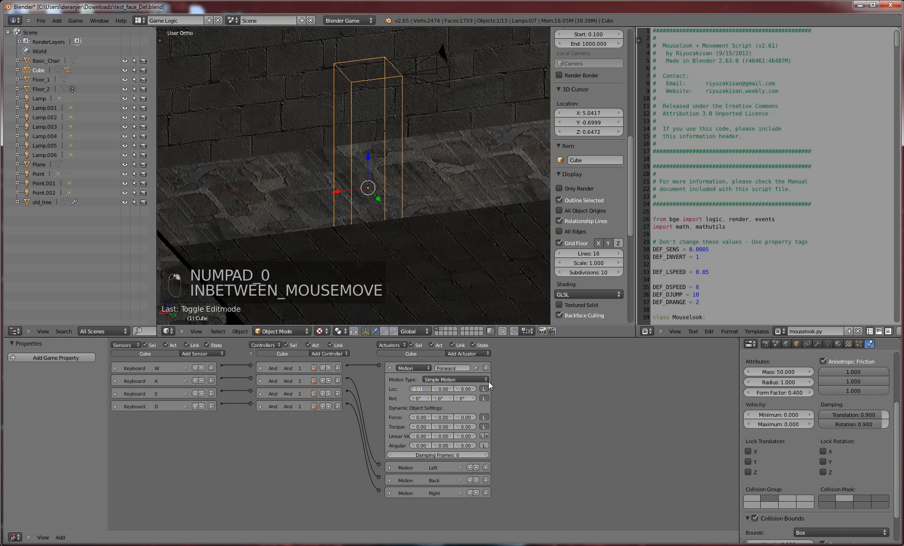
key(Return)
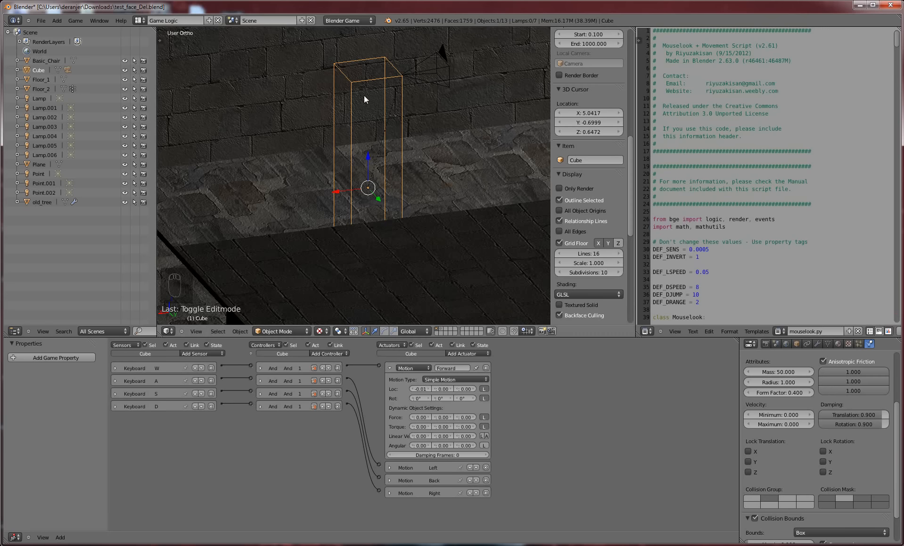
Run the game from an outside view and test the cube's forward and backward movement against the maze walls
middle_drag(363, 96, 459, 149)
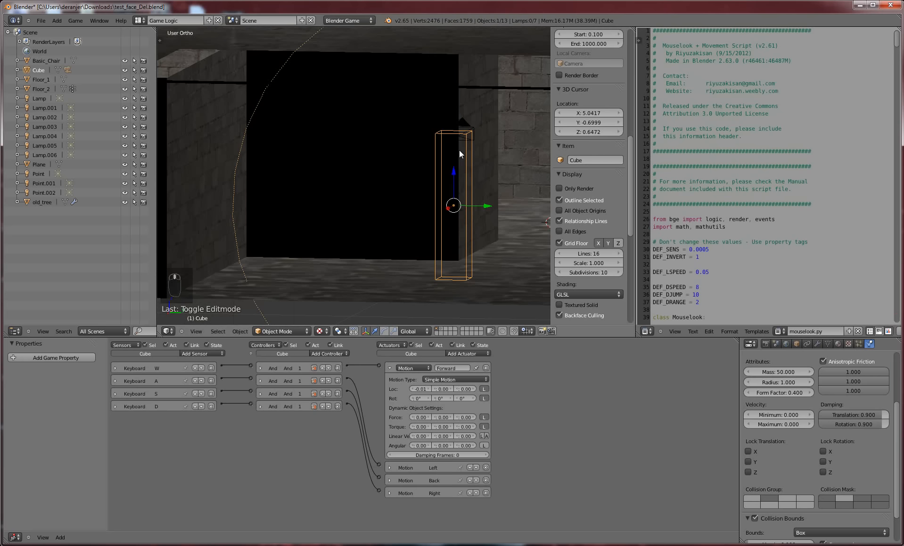
key(p)
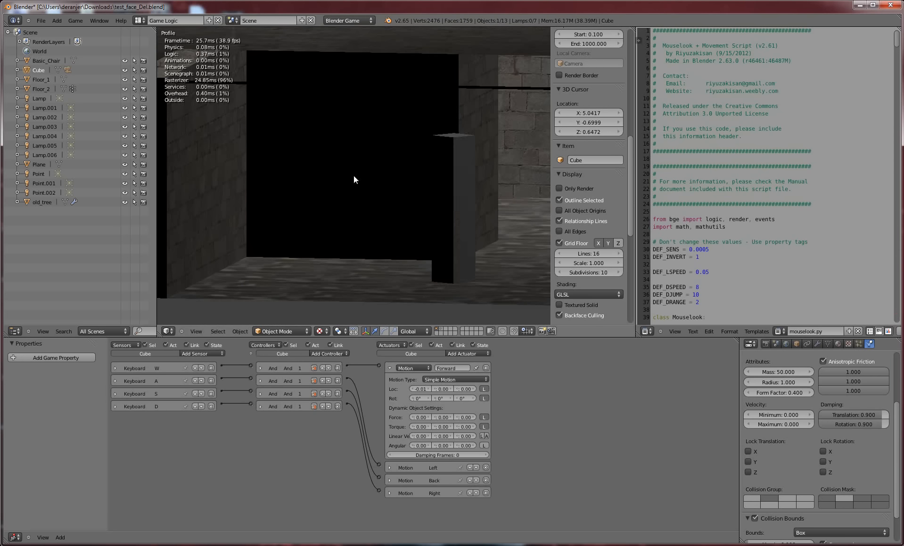
key(w)
key(w)
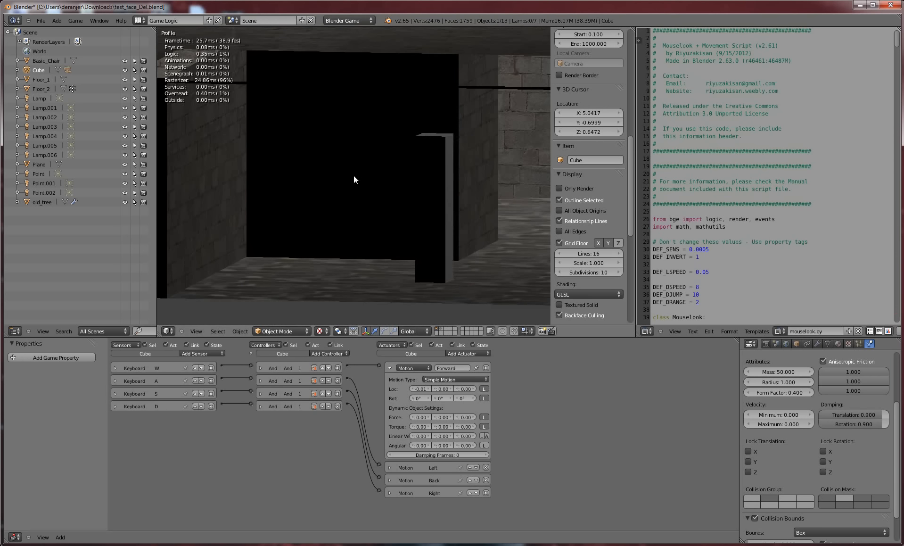
key(w)
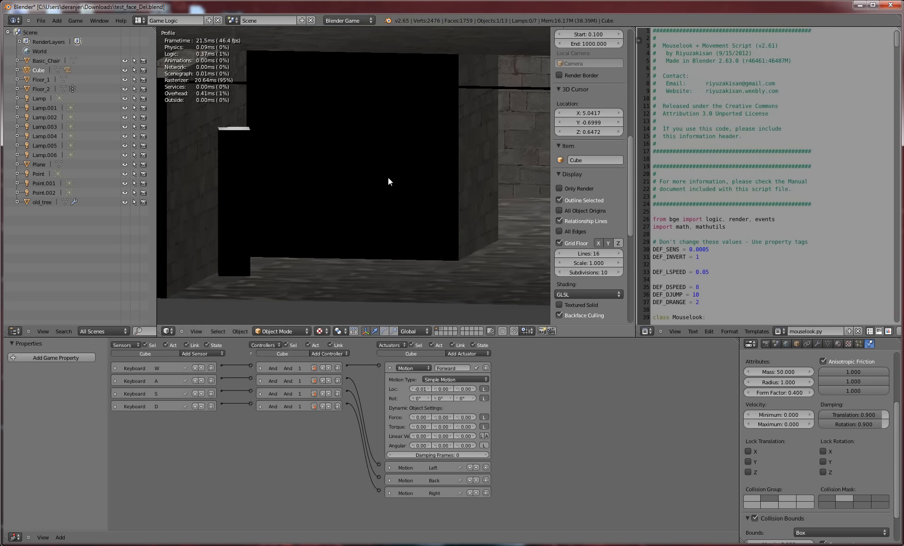
key(s)
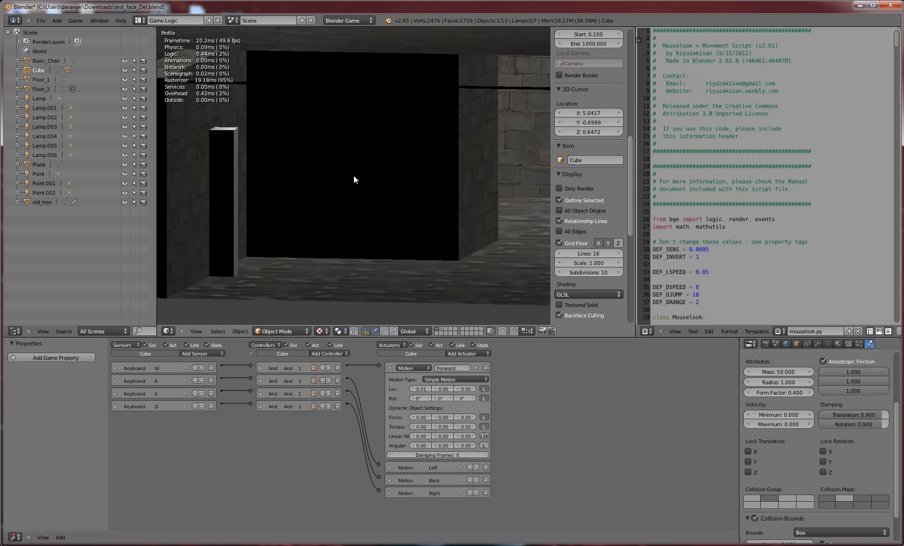
key(w)
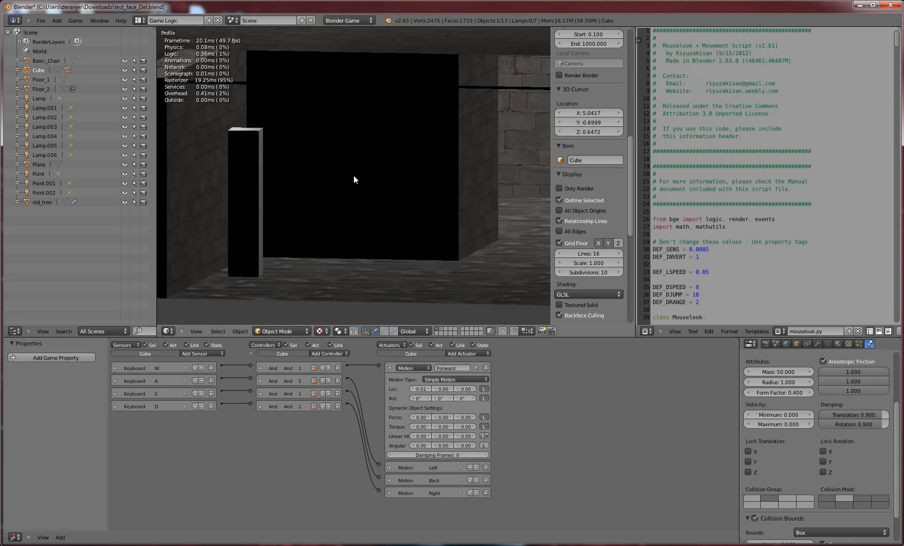
key(s)
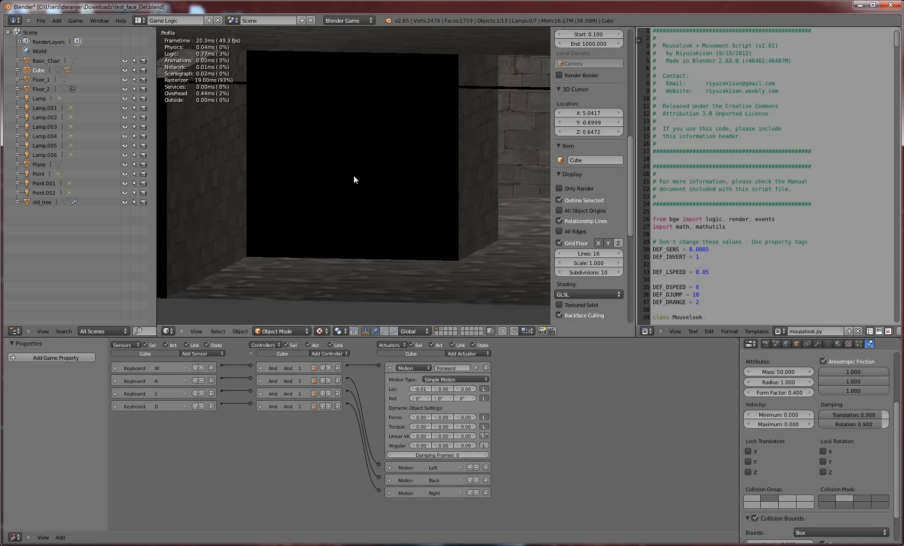
key(Escape)
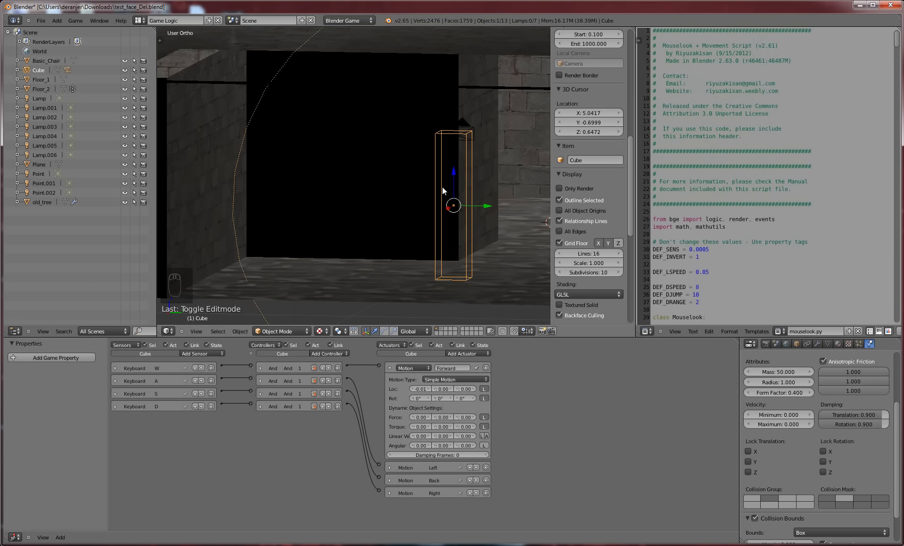
Run the game again from outside and test the cube's forward and sideways movement
key(p)
key(d)
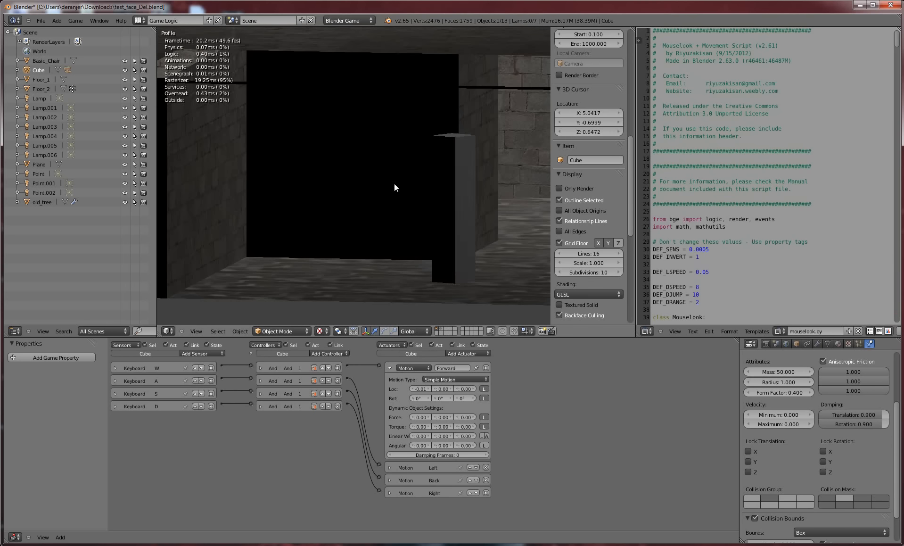
key(w)
key(w)
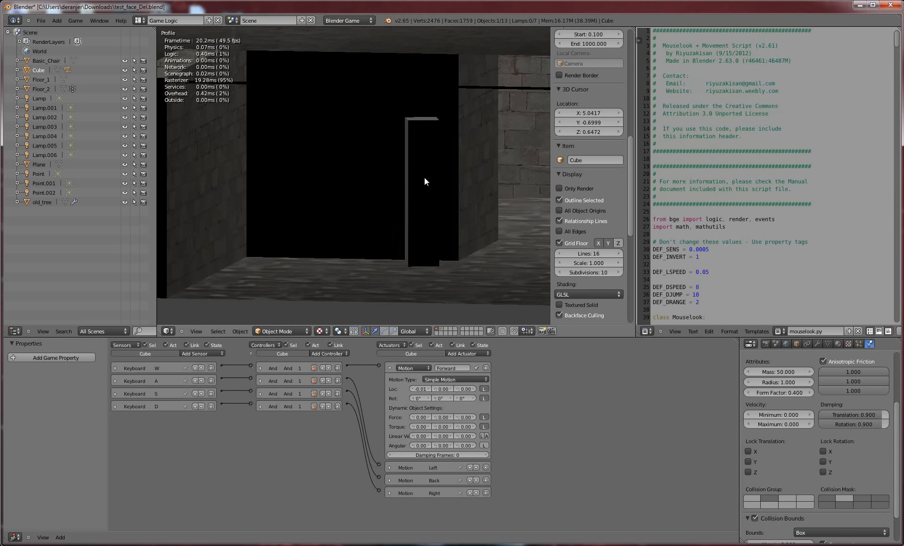
key(d)
key(a)
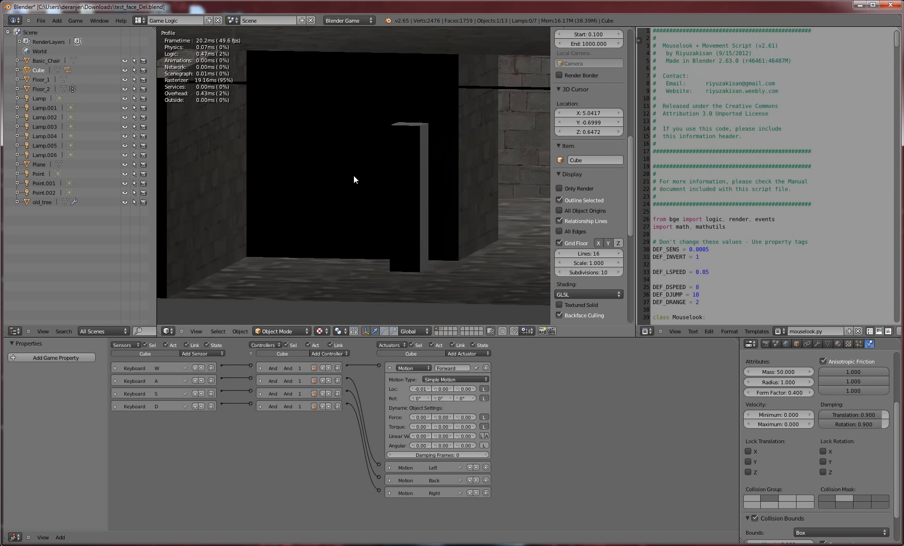
key(d)
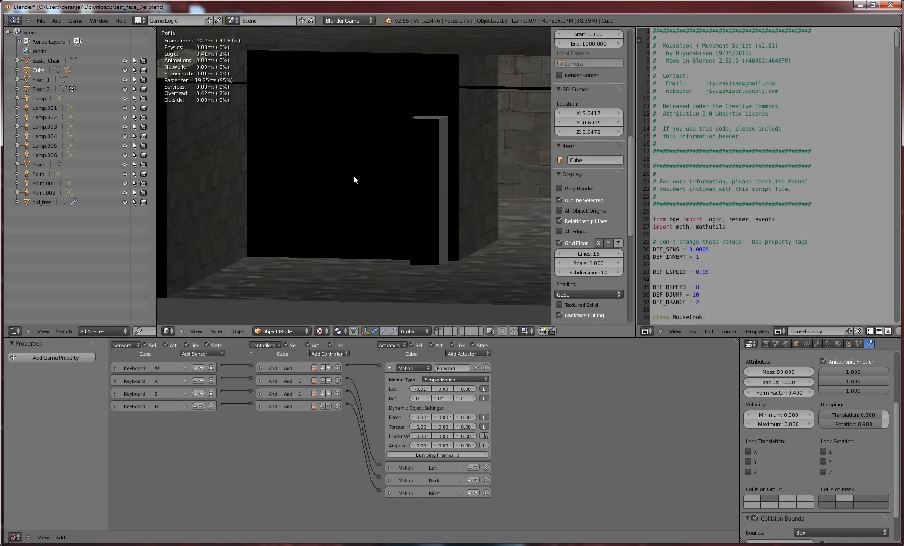
key(a)
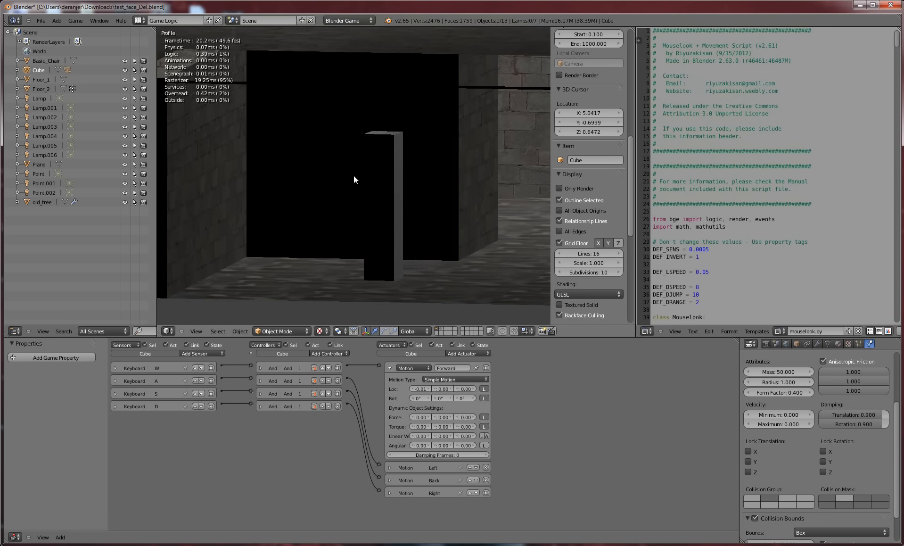
key(d)
key(Escape)
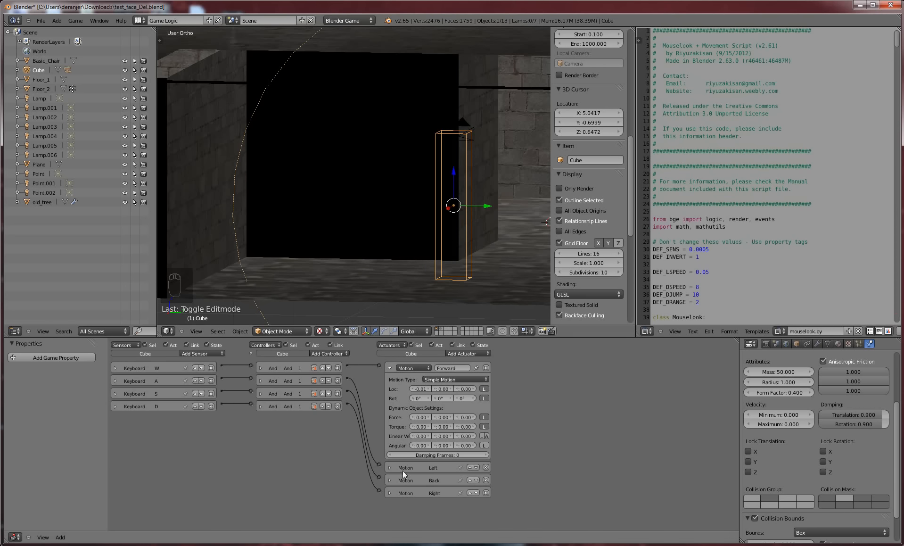
Inspect the Left motion actuator's settings beside the Forward one and collapse both actuators
click(390, 467)
scroll(595, 447, down, 3)
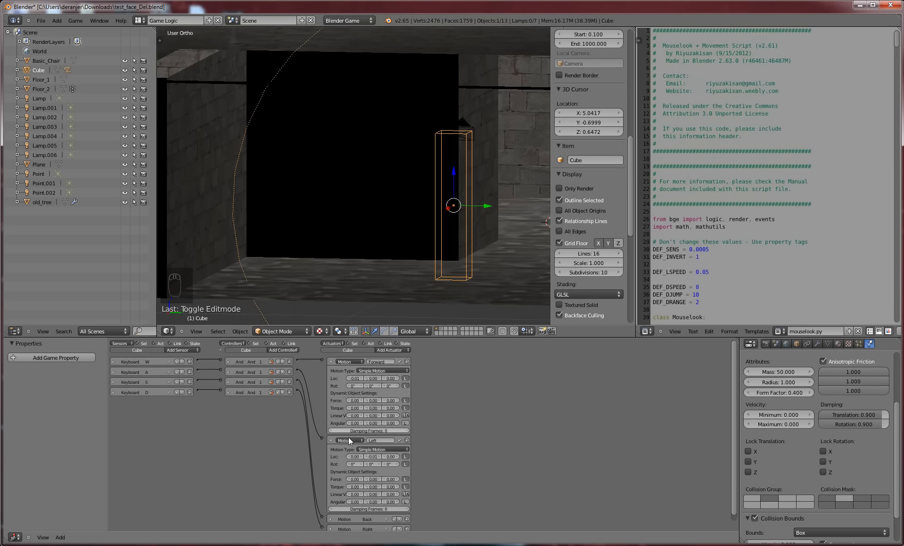
click(331, 440)
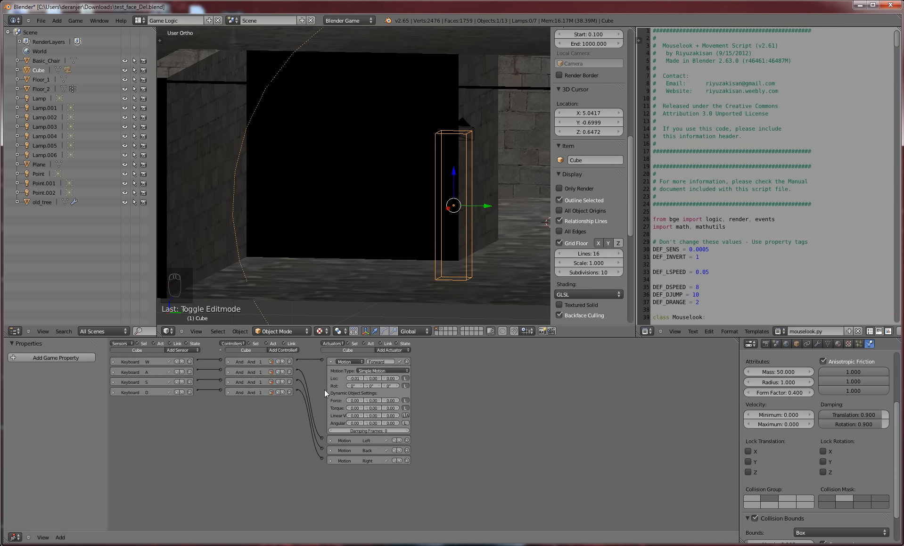
click(331, 361)
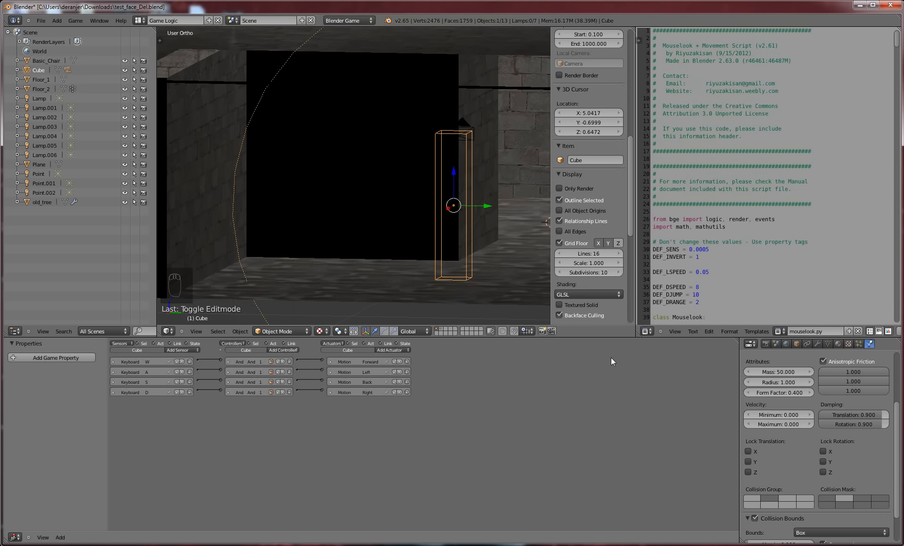
Change the cube's Forward actuator to Servo Control and set its X linear velocity to -1
scroll(491, 170, down, 2)
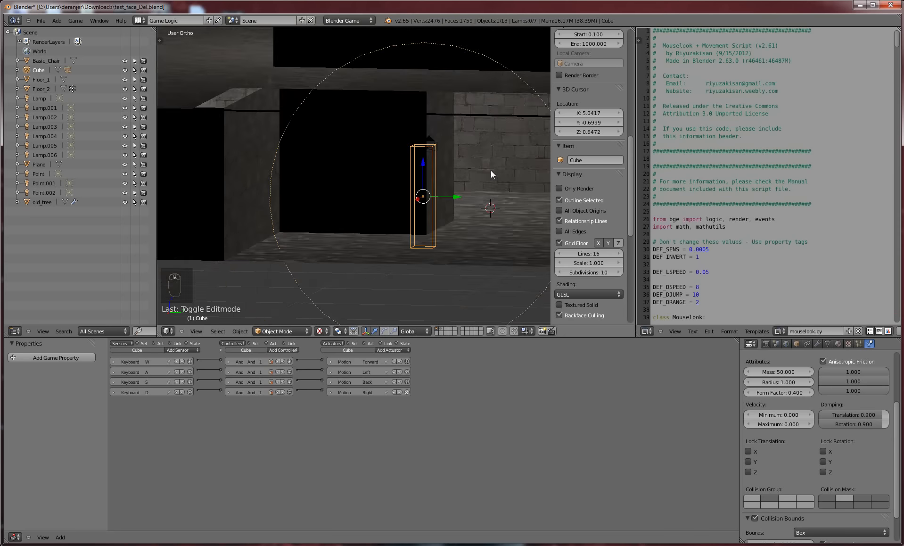
scroll(491, 170, up, 3)
shift+middle_drag(506, 140, 346, 213)
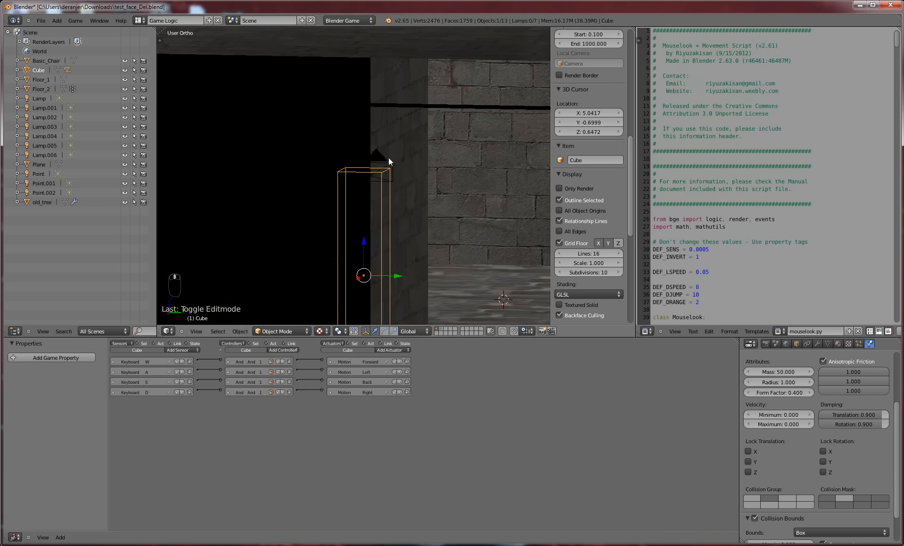
click(331, 360)
click(398, 369)
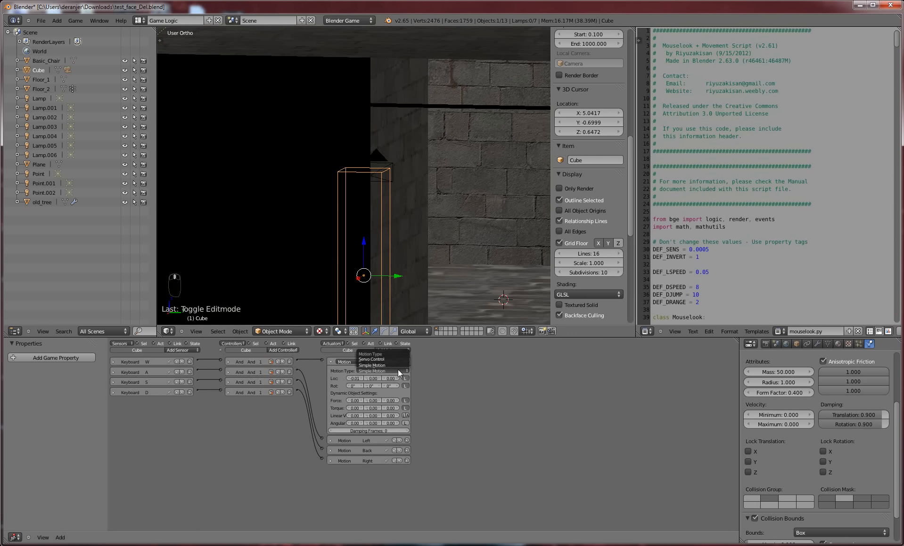
click(396, 357)
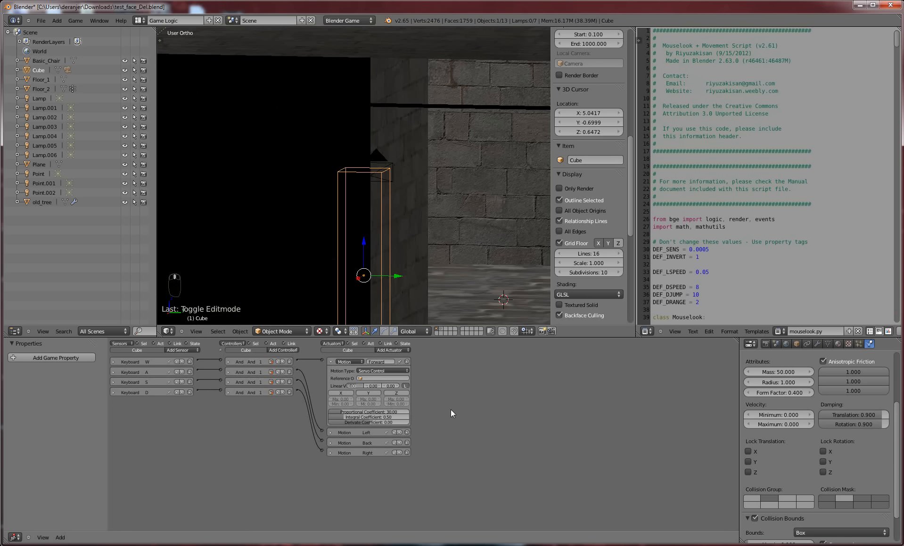
text(1)
key(Return)
text(-1)
key(Return)
Select the camera, look through it and run the game to test the Servo Control forward movement
middle_drag(426, 268, 380, 177)
right_click(374, 178)
key(KP_0)
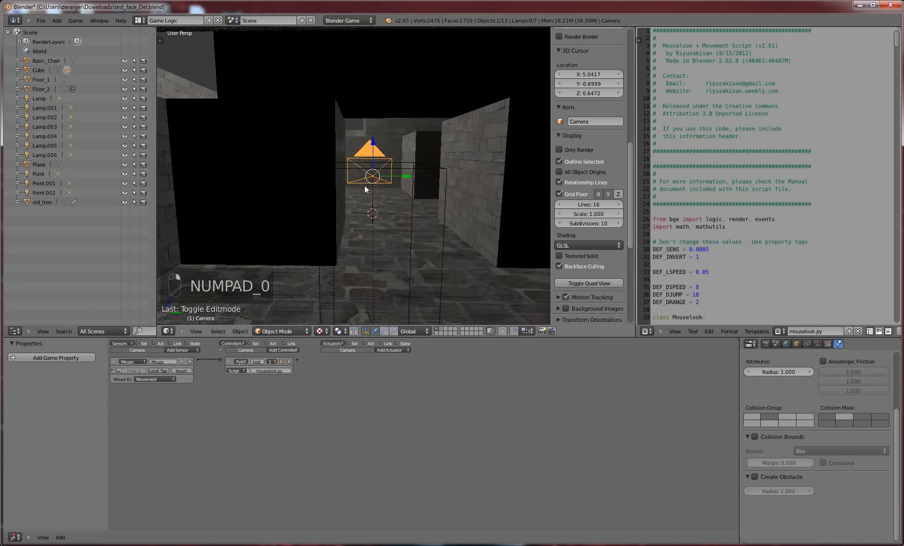
key(p)
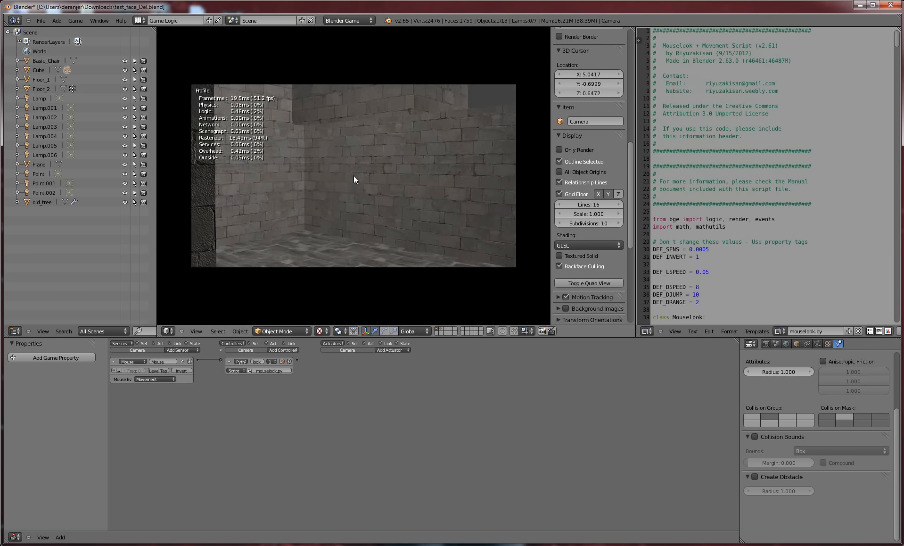
key(Escape)
Reselect the character cube and set the Forward actuator's X linear velocity to 10
key(KP_0)
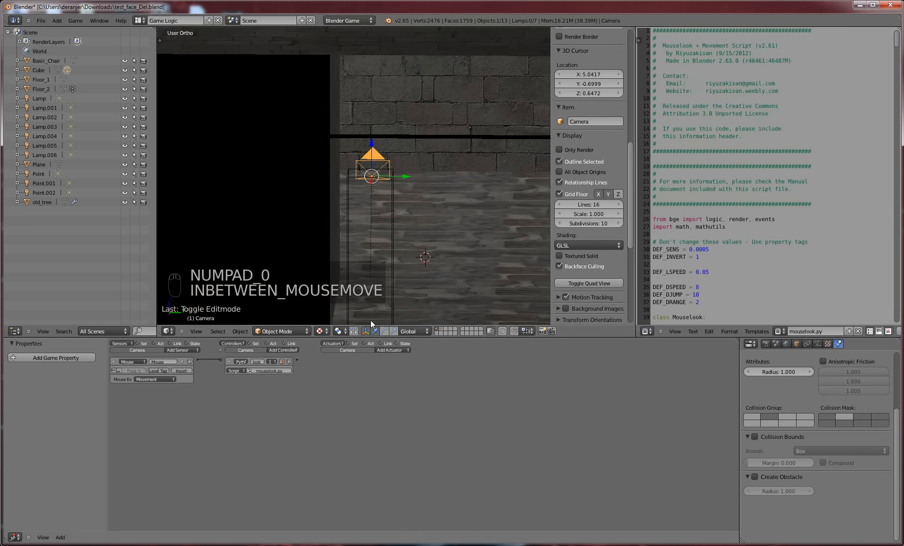
right_click(382, 234)
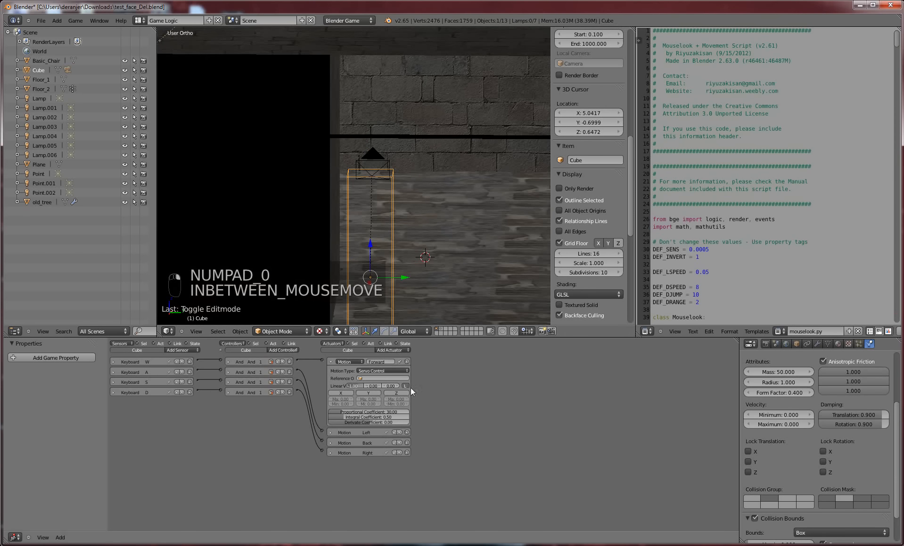
text(10)
key(Return)
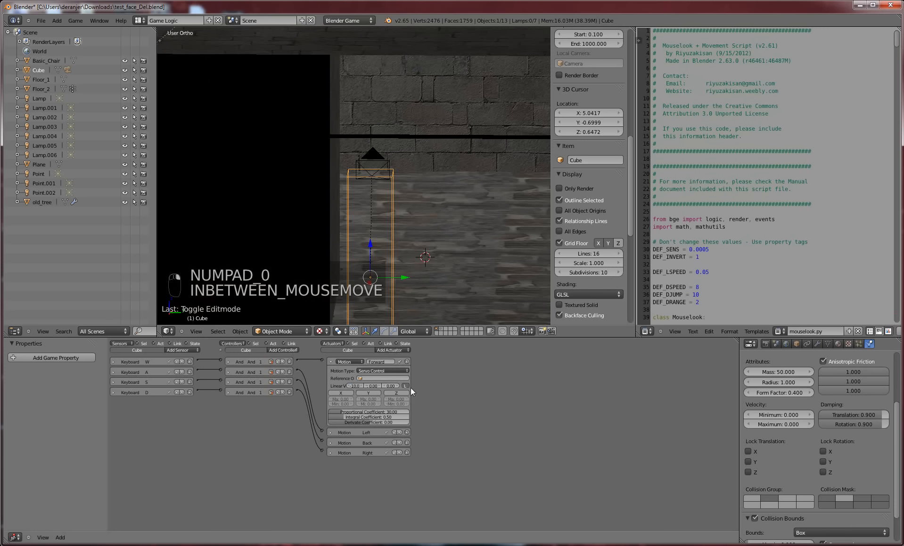
Select the camera and run the game twice from its view to test the new forward velocity
right_click(370, 165)
key(KP_0)
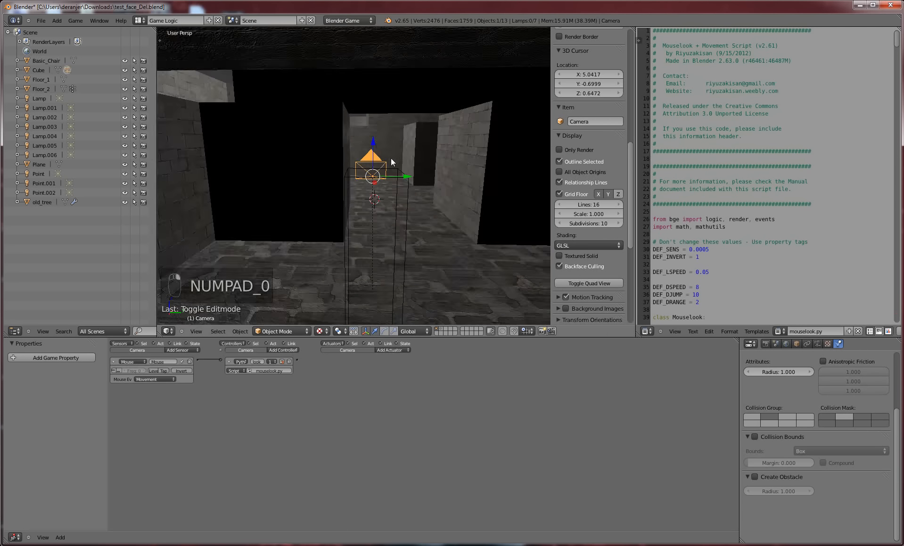
key(p)
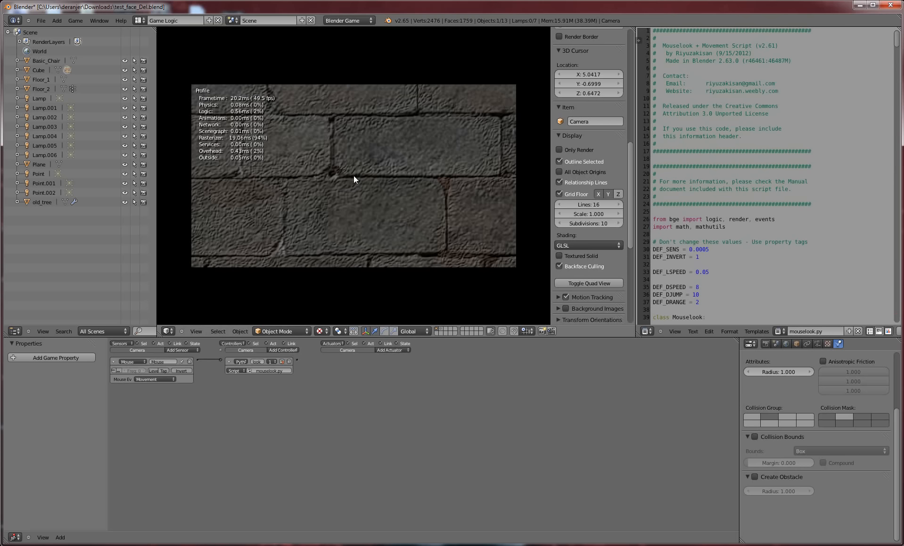
key(Escape)
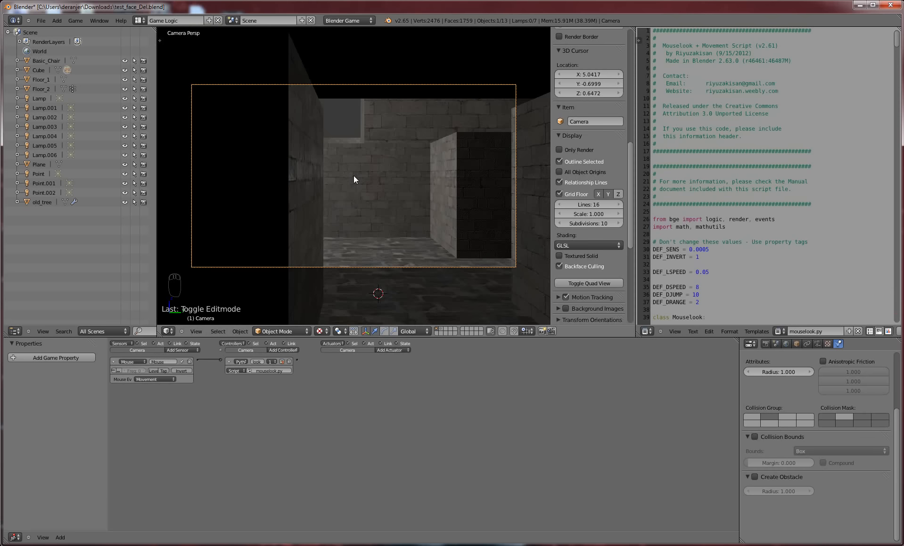
key(p)
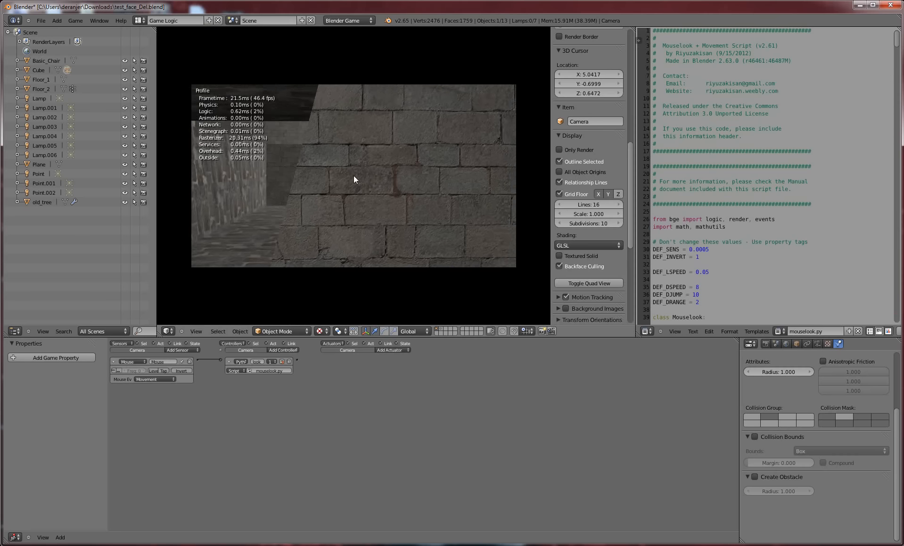
key(Escape)
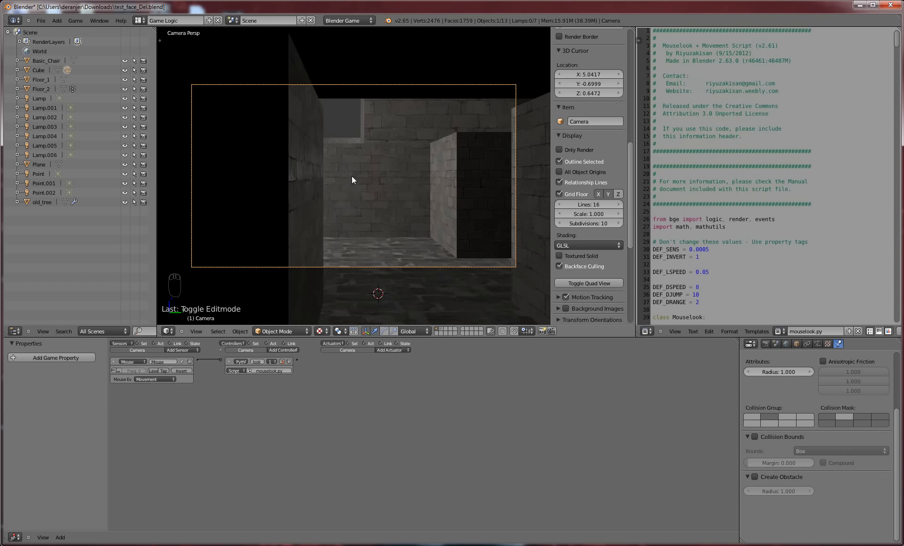
Run the game from the camera view to check the character's forward movement
key(p)
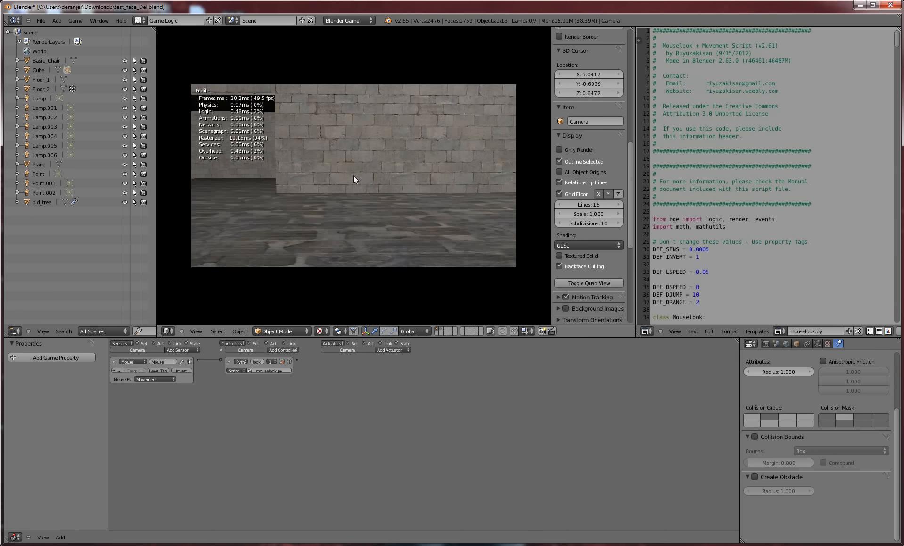
key(Escape)
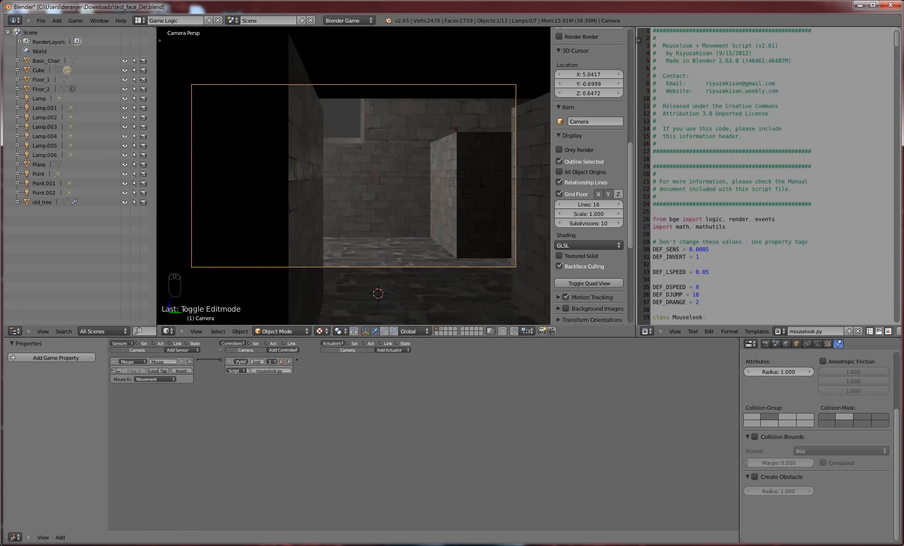
click(276, 544)
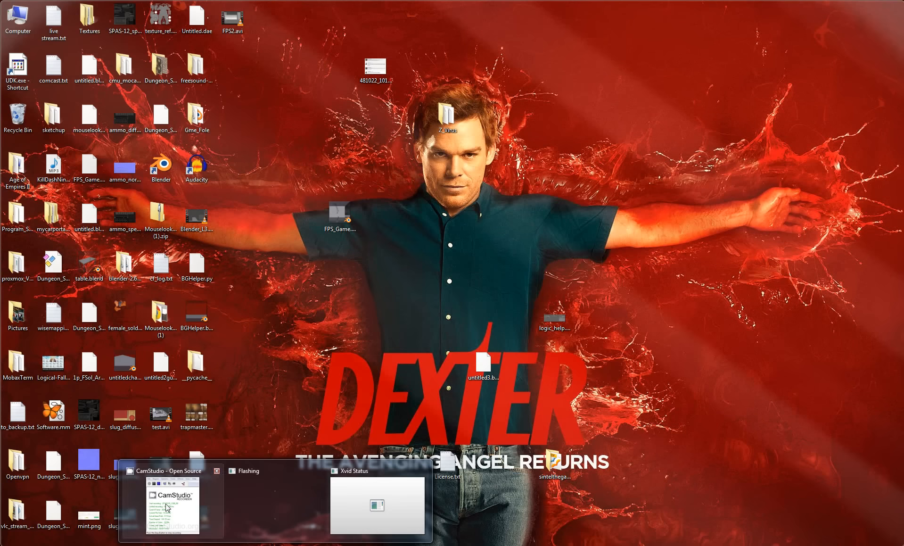
click(168, 499)
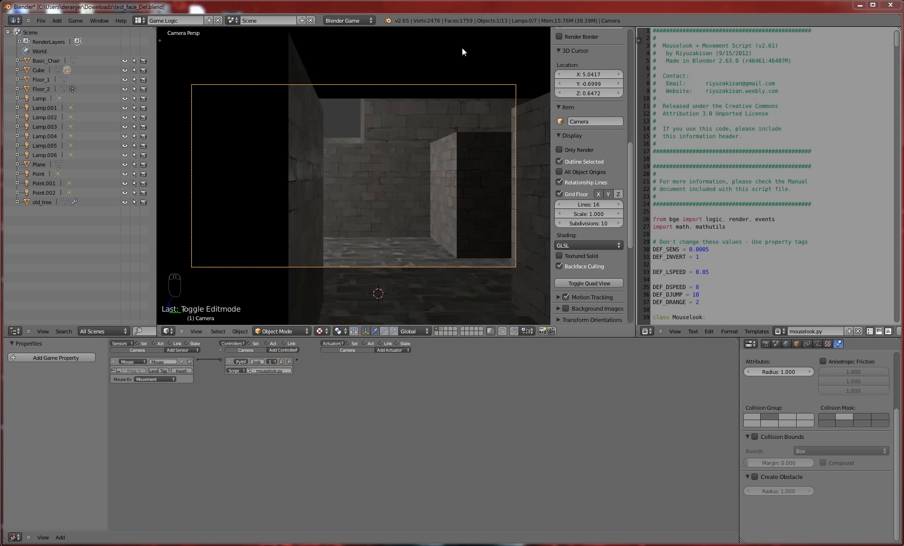
Reselect the camera, look through it and run the game twice to test movement against the maze walls
right_click(450, 83)
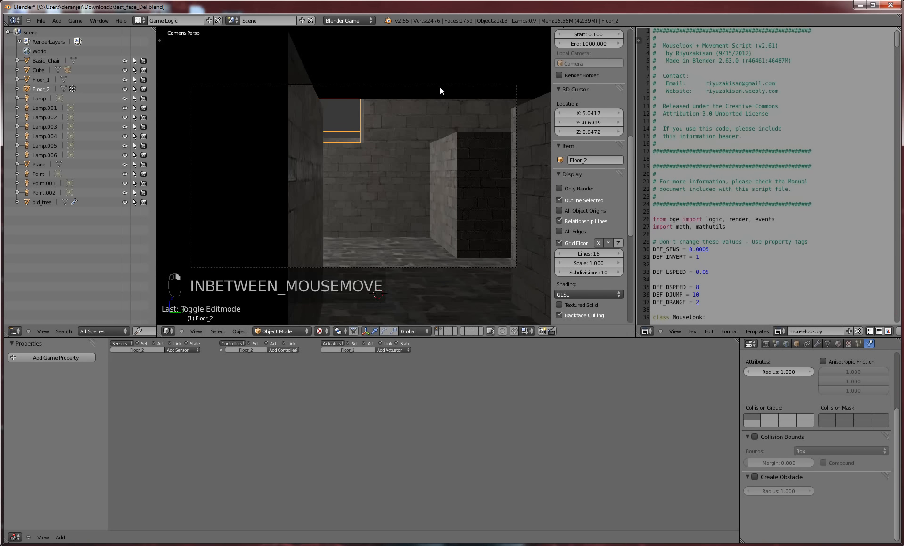
right_click(509, 256)
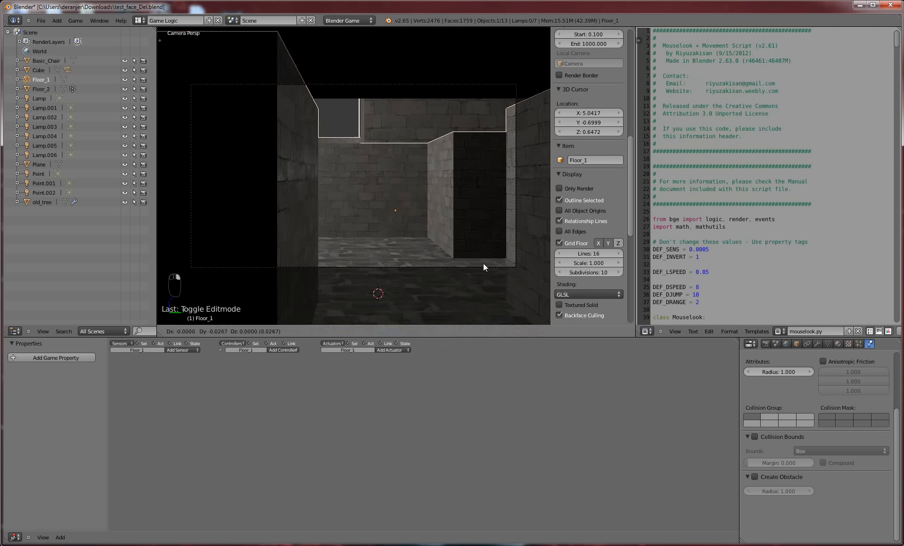
scroll(484, 257, down, 4)
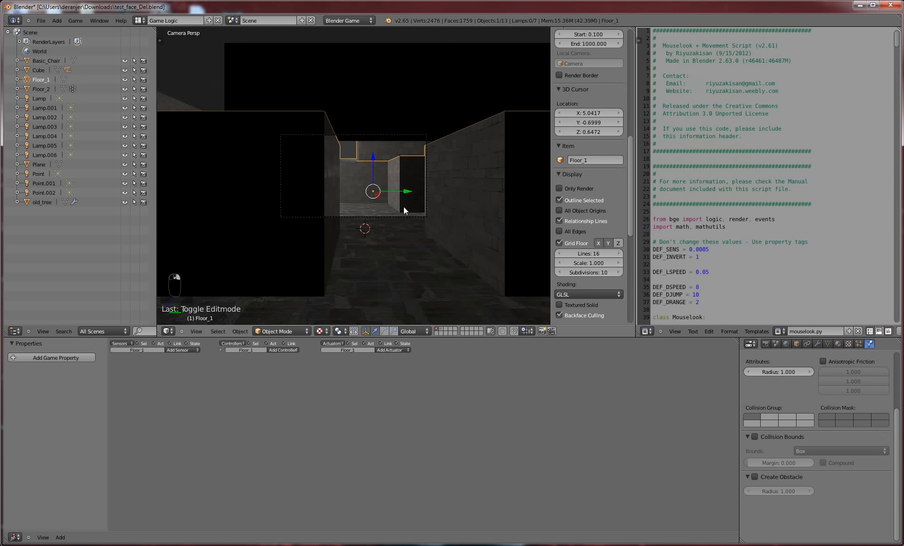
key(KP_0)
right_click(383, 163)
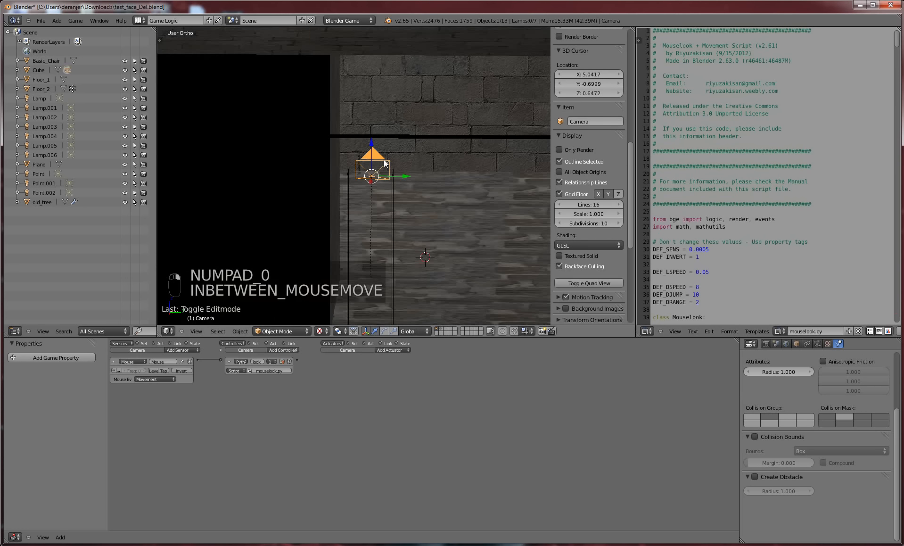
key(KP_0)
scroll(383, 159, up, 5)
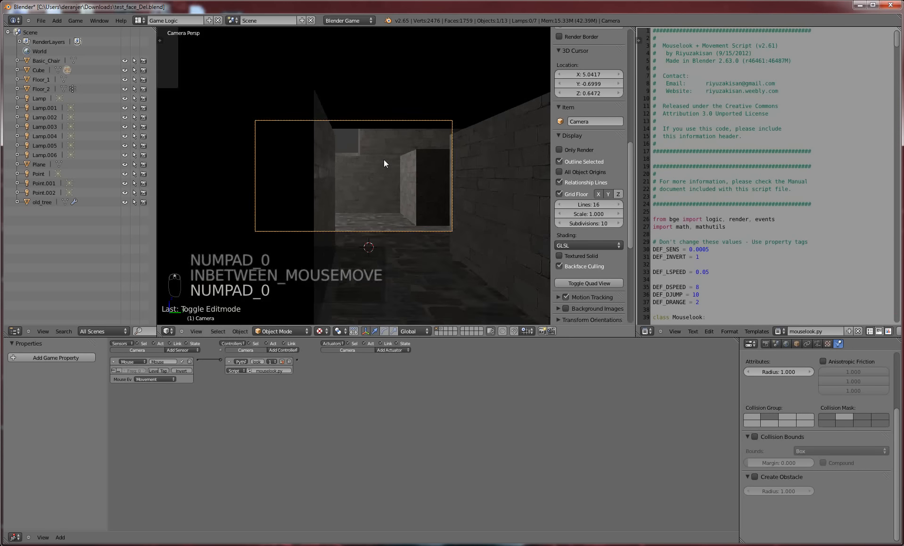
key(p)
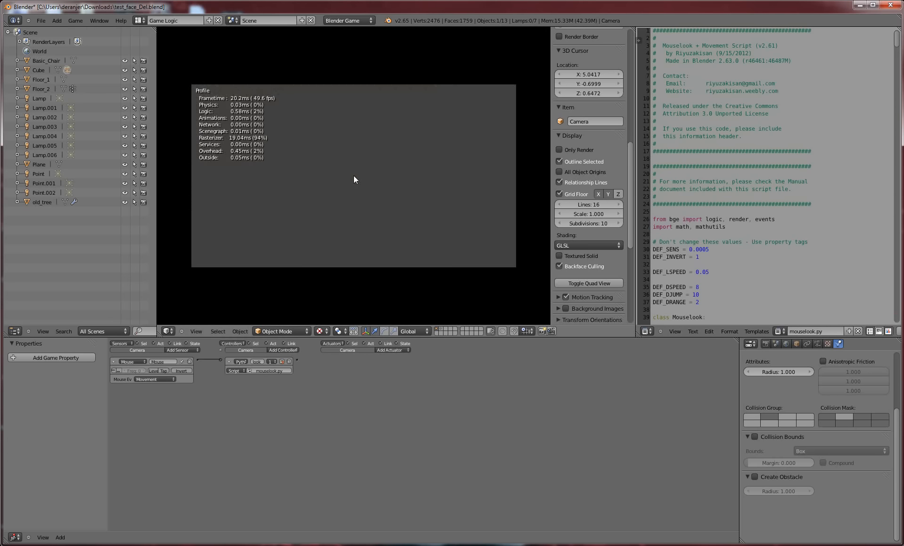
key(Escape)
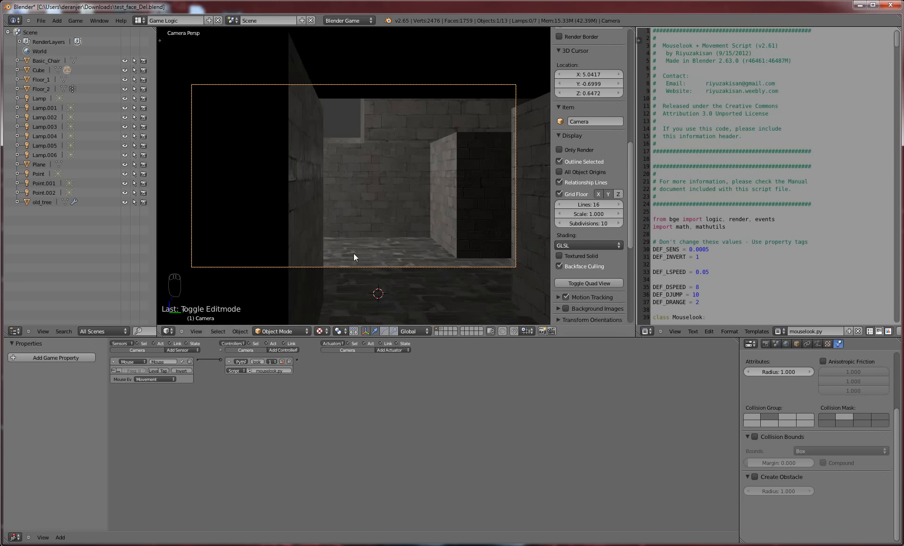
key(p)
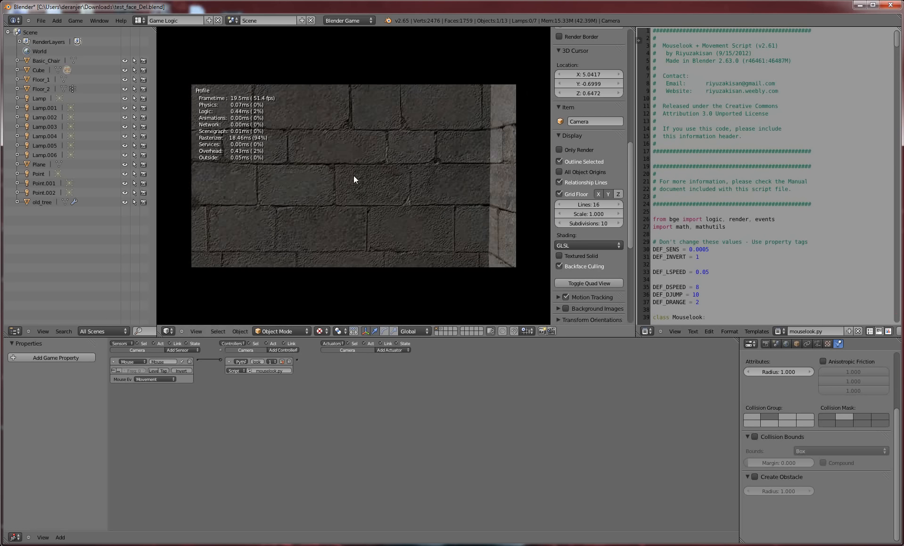
key(Escape)
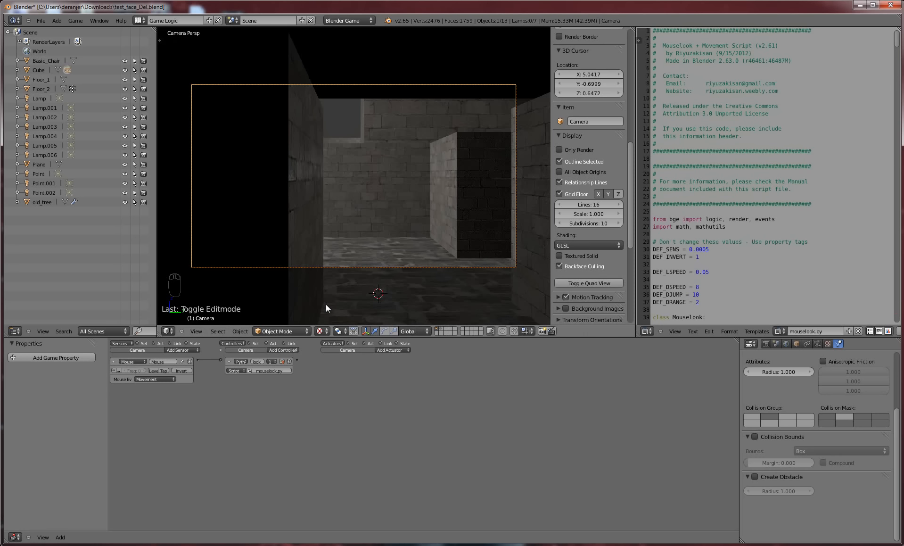
Leave the camera view, select the character cube and set the Forward actuator's X linear velocity to -1.50
key(KP_0)
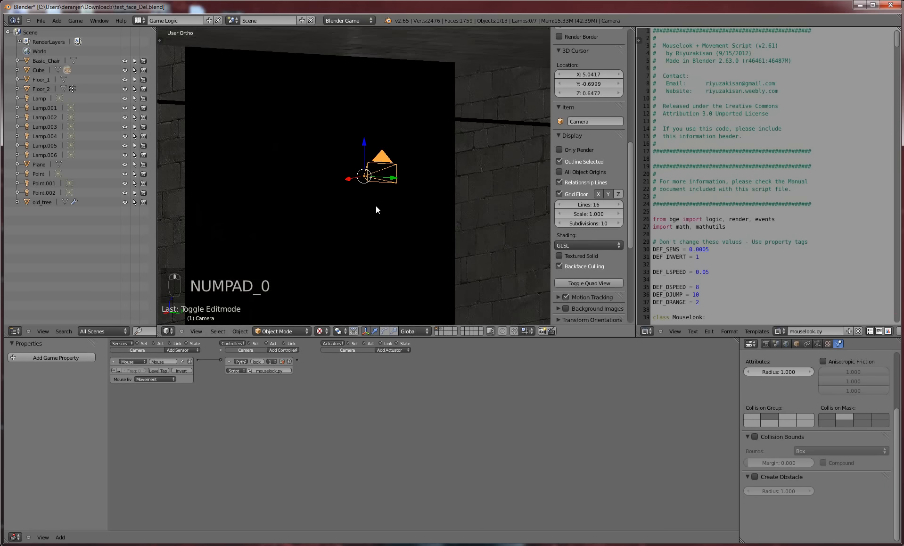
middle_drag(316, 194, 365, 218)
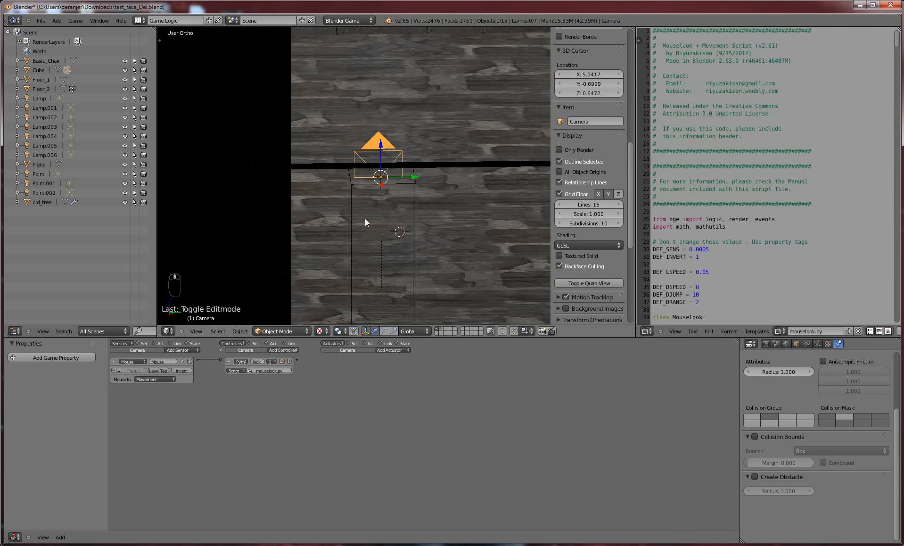
right_click(350, 215)
middle_drag(461, 246, 373, 355)
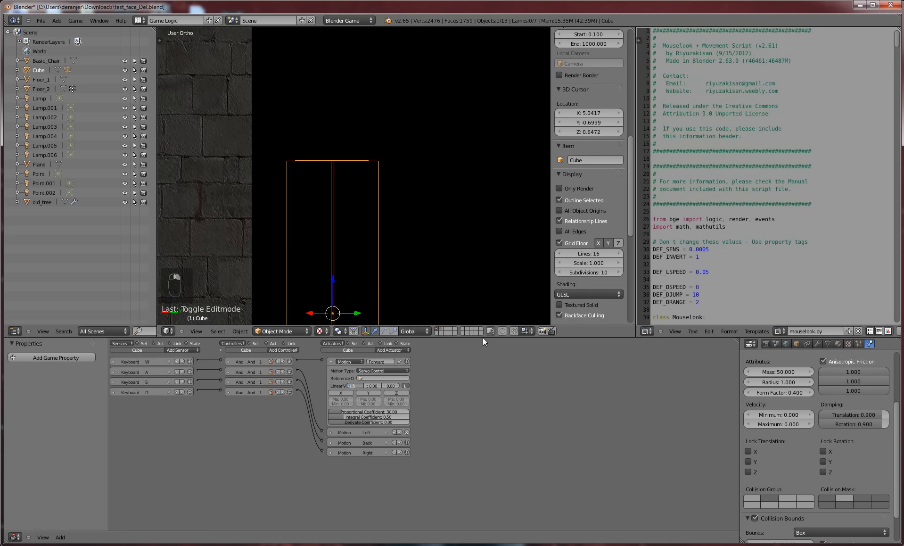
key(Return)
Select the camera, look through it and run the game, walking forward through the maze corridors to test speed and wall collision
middle_drag(365, 160, 368, 183)
right_click(408, 191)
key(KP_0)
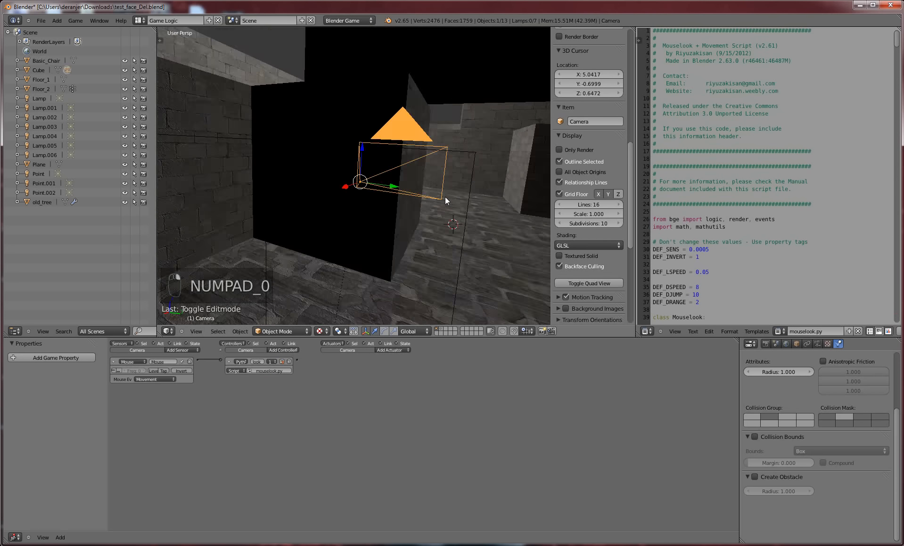
key(p)
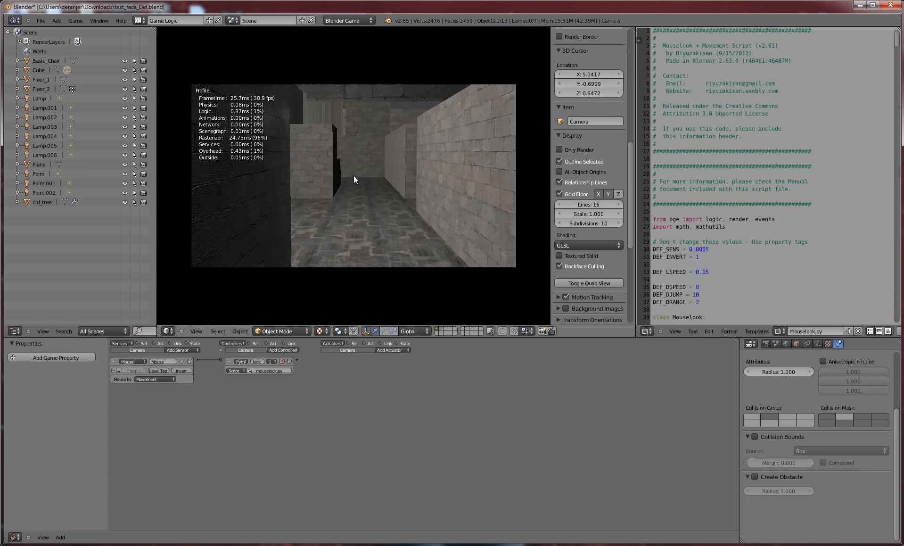
key(w)
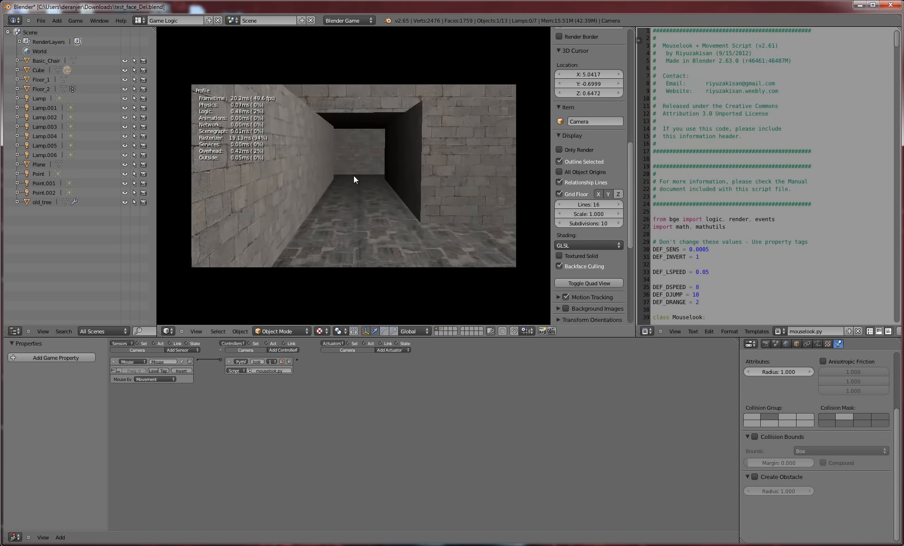
key(w)
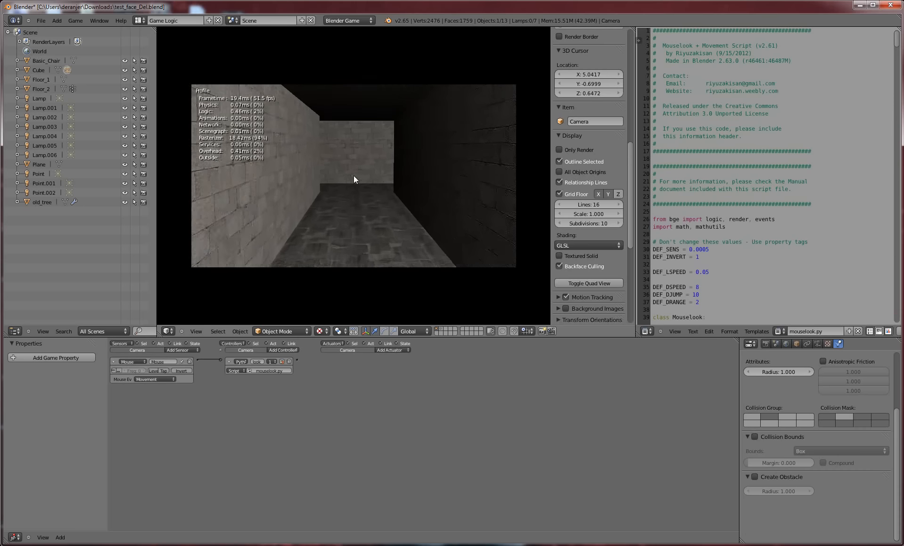
key(w)
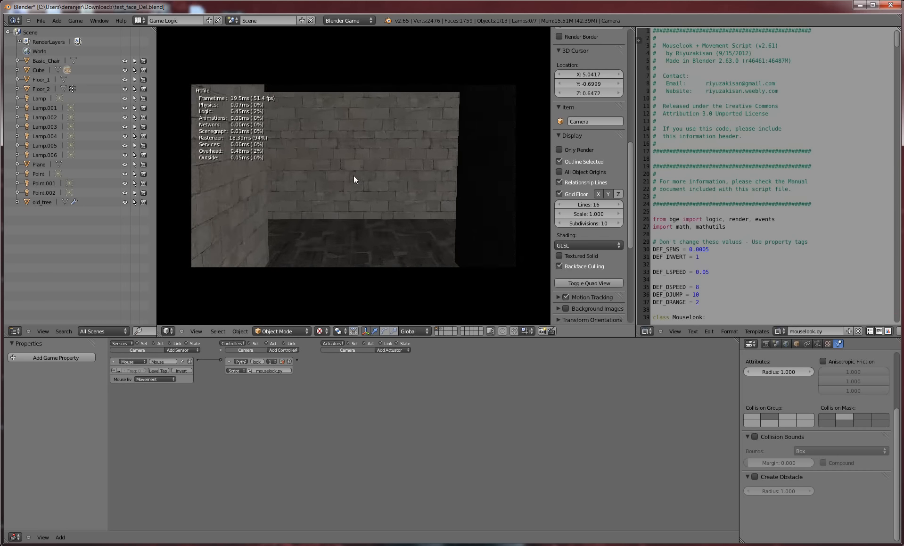
key(w)
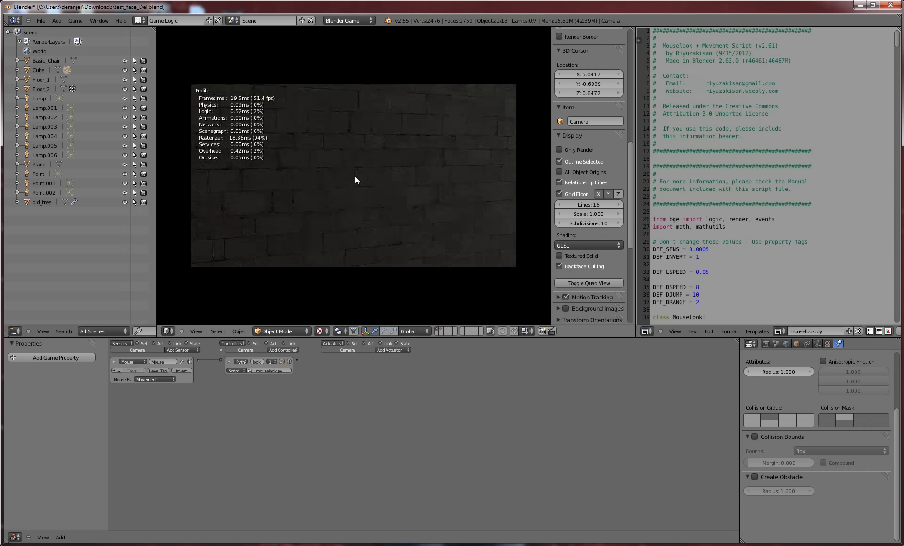
key(w)
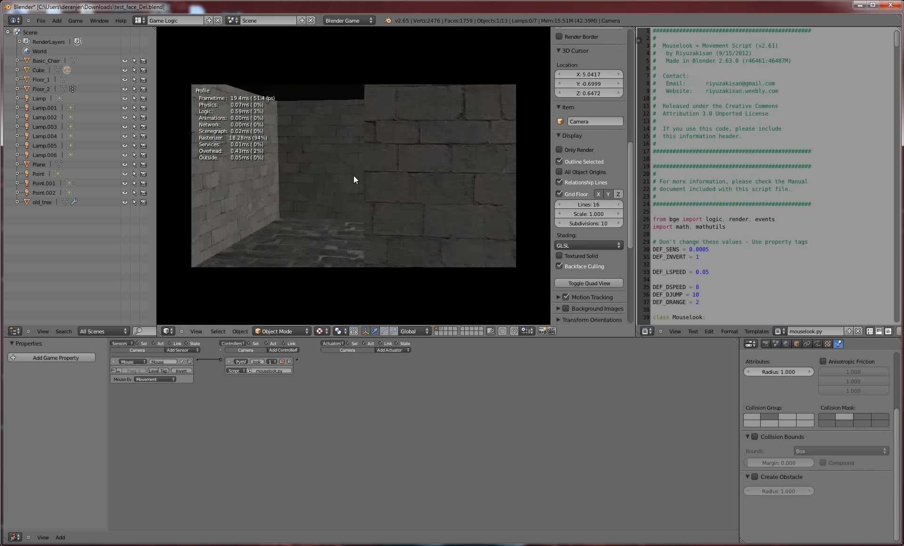
key(w)
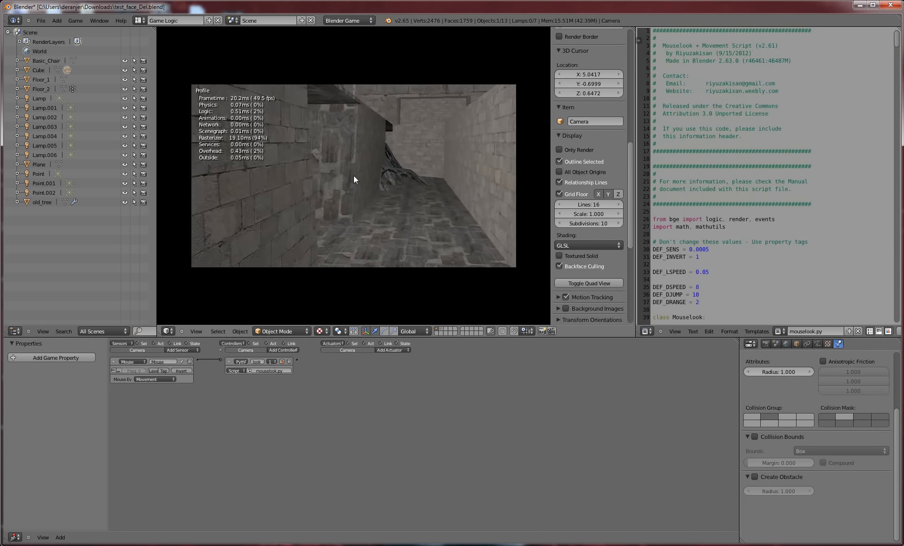
key(w)
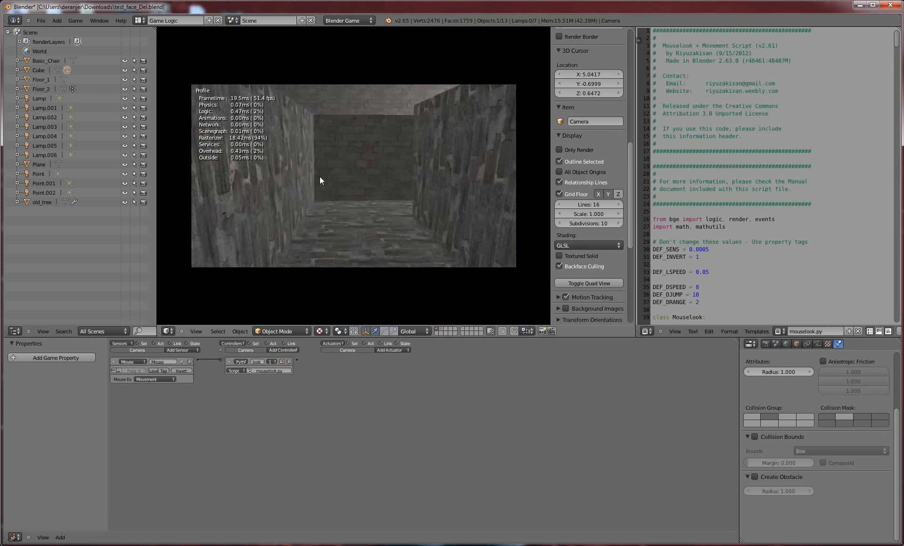
key(w)
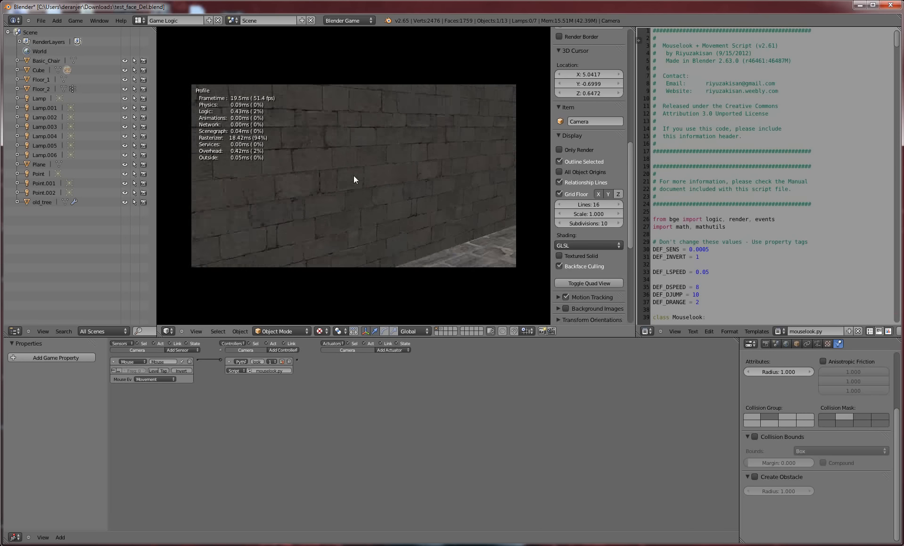
key(w)
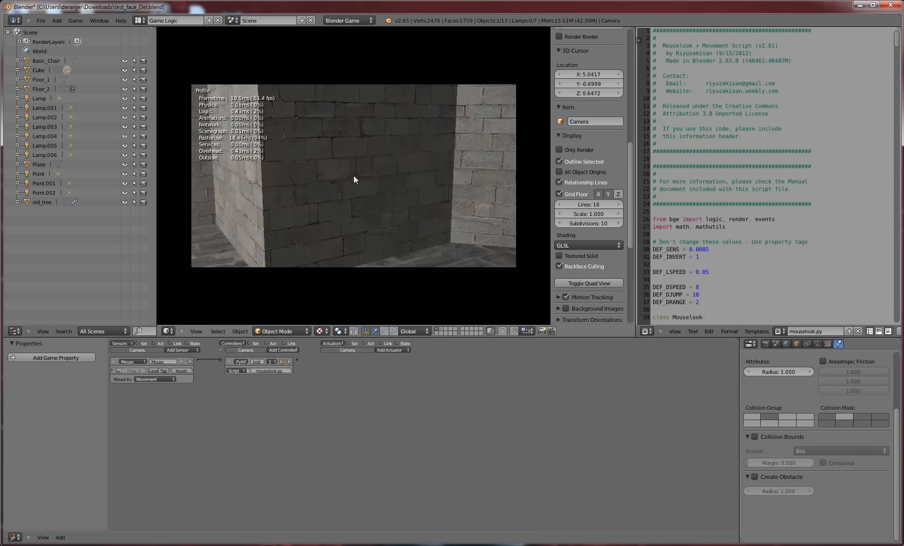
key(w)
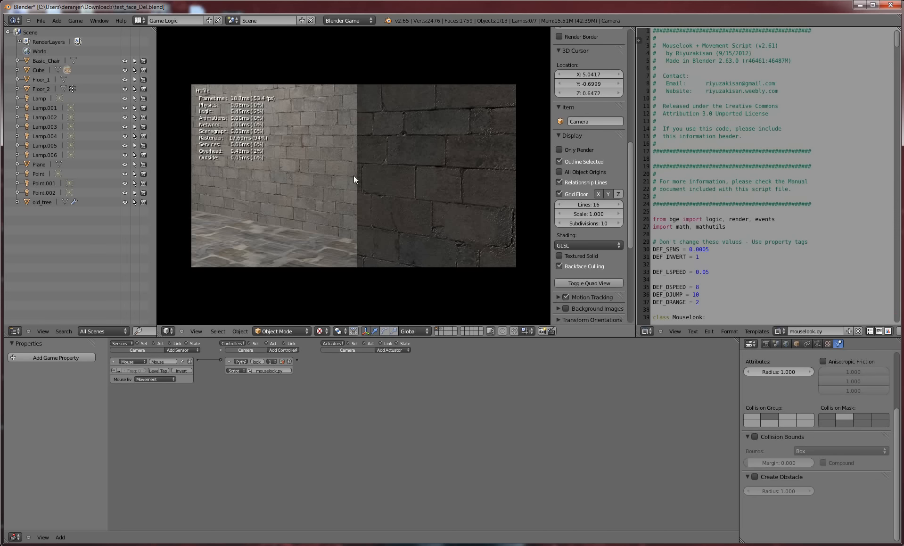
key(w)
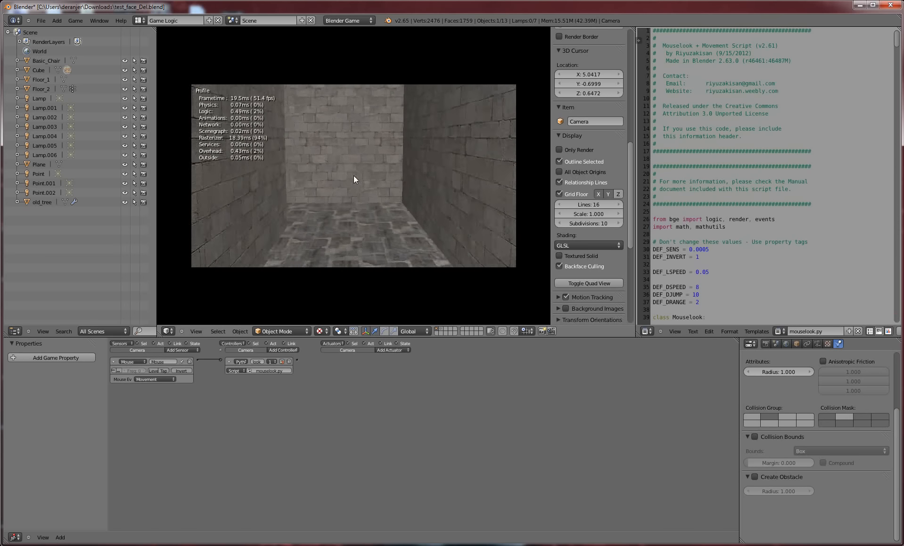
key(w)
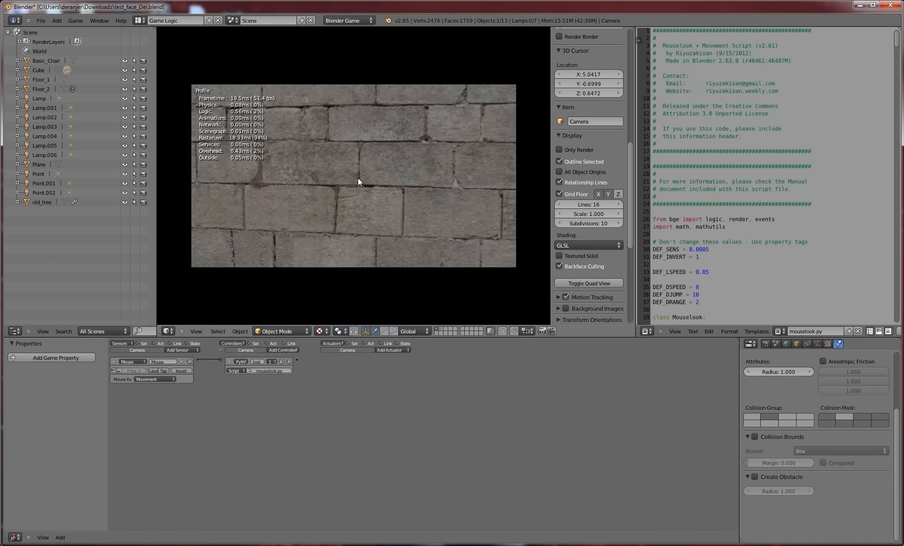
key(w)
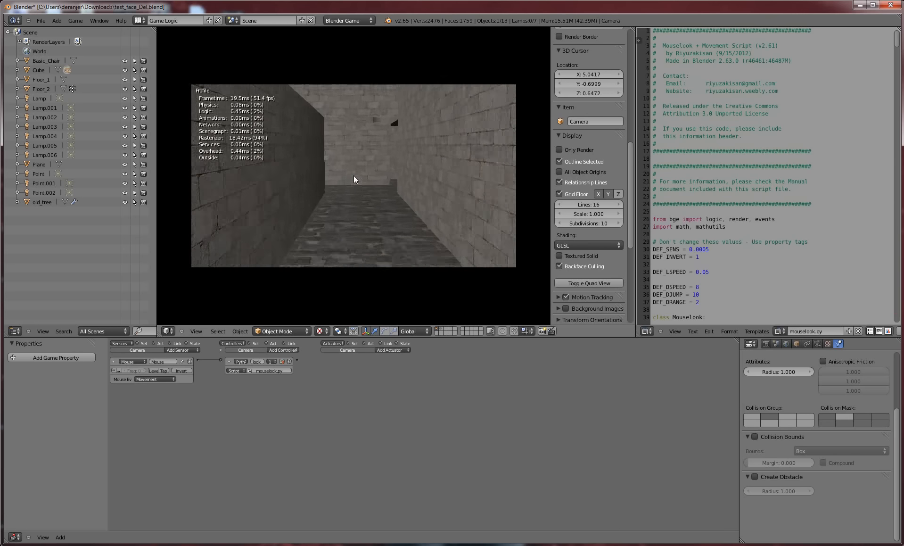
key(w)
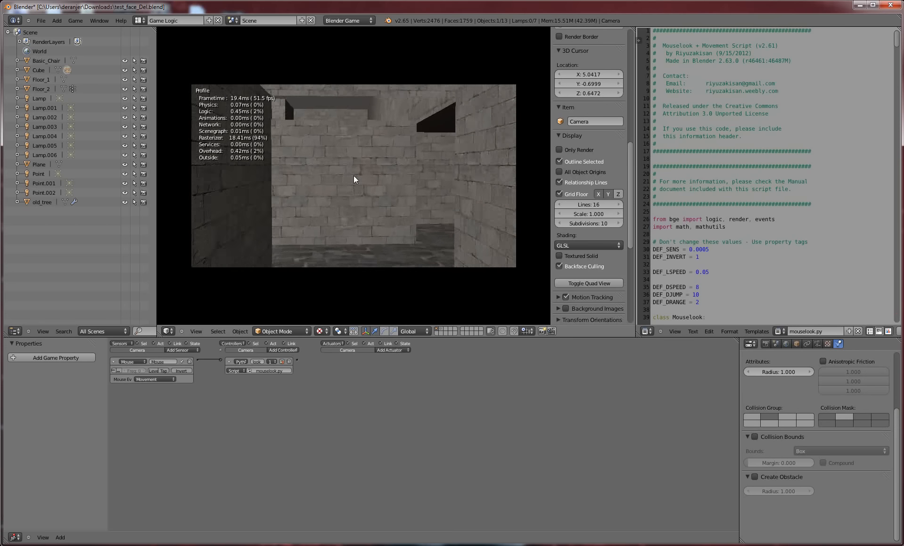
key(Escape)
Leave the camera view, reselect the character cube and expand its Left motion actuator
key(KP_0)
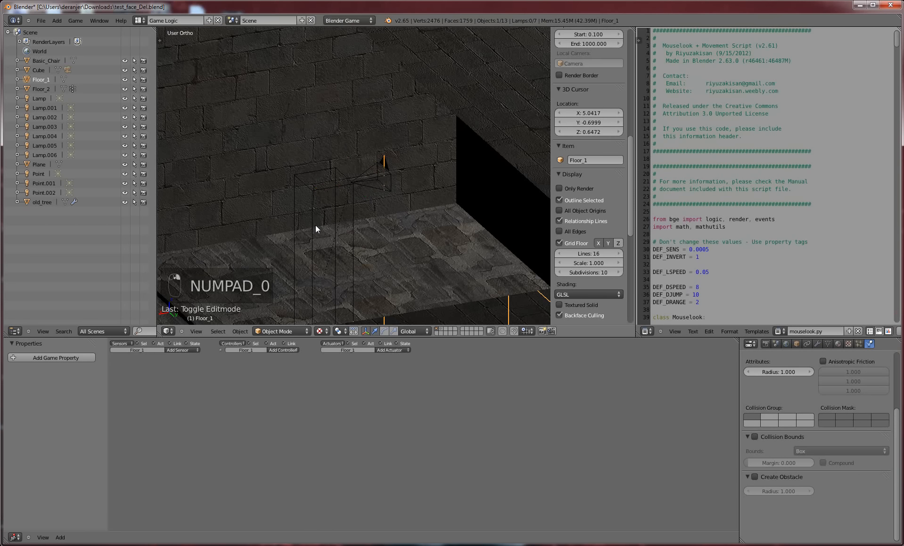
right_click(311, 223)
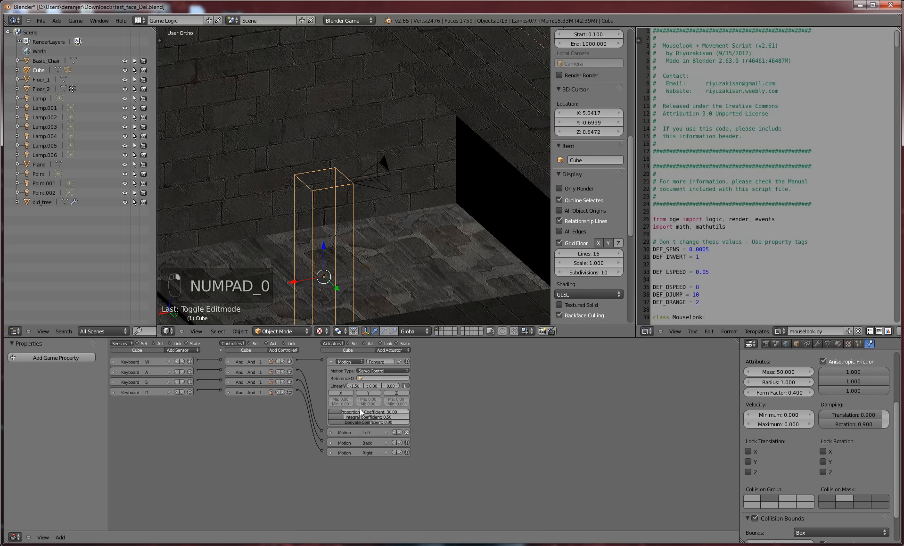
click(328, 432)
scroll(552, 447, down, 2)
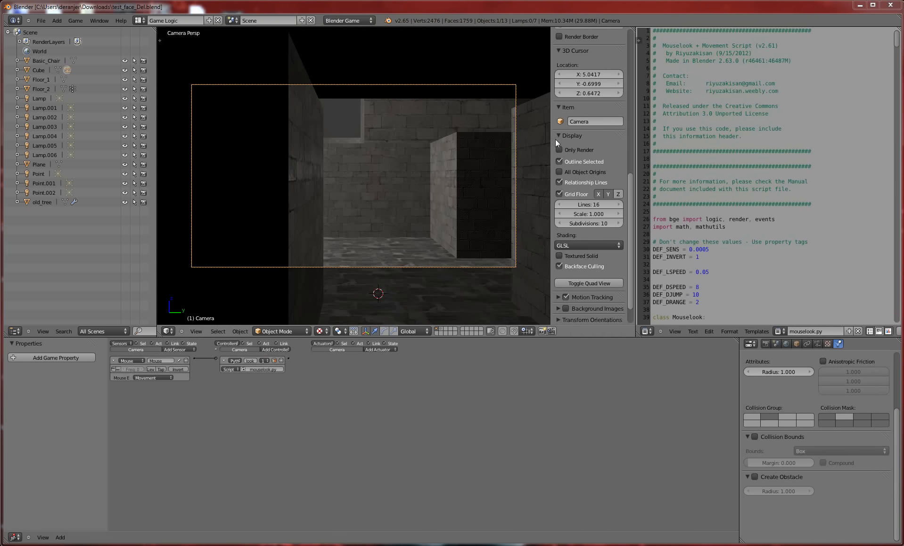
Leave the camera view and select the character cube to inspect its logic bricks
right_click(516, 151)
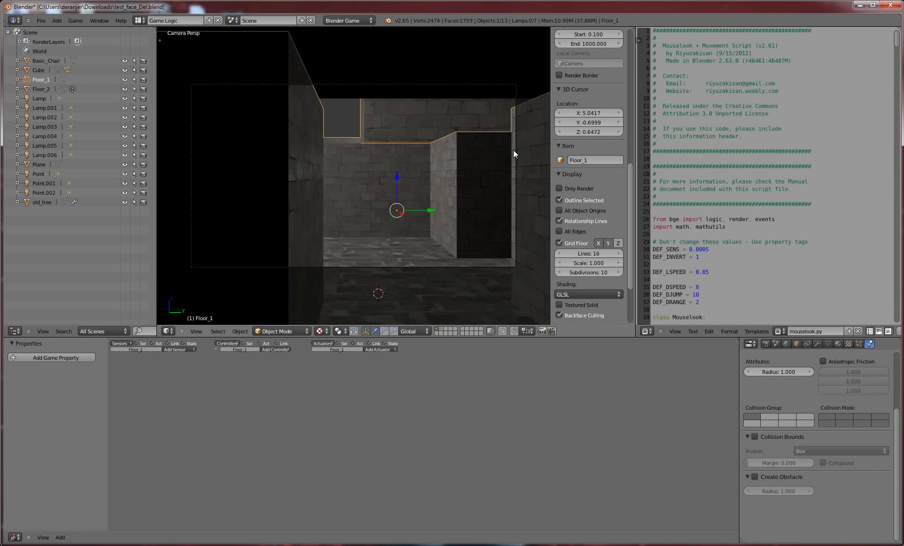
right_click(515, 156)
middle_drag(516, 156, 350, 108)
right_click(379, 173)
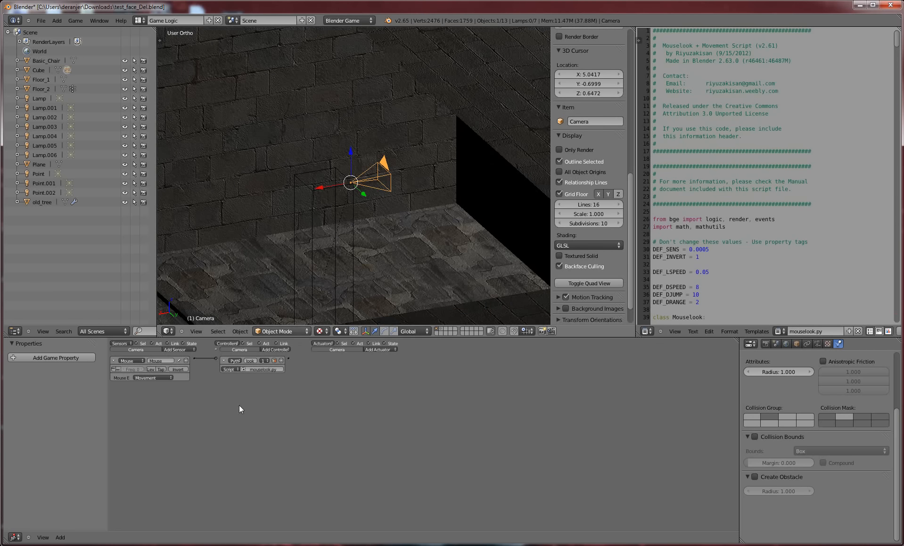
right_click(353, 211)
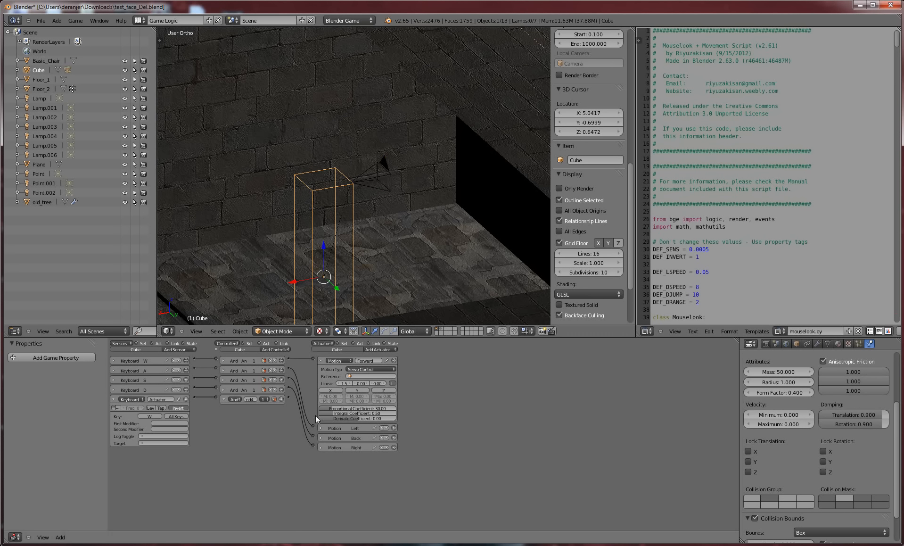
Select the camera, look through it and run the game, walking forward through the corridors to test movement
right_click(375, 173)
key(KP_0)
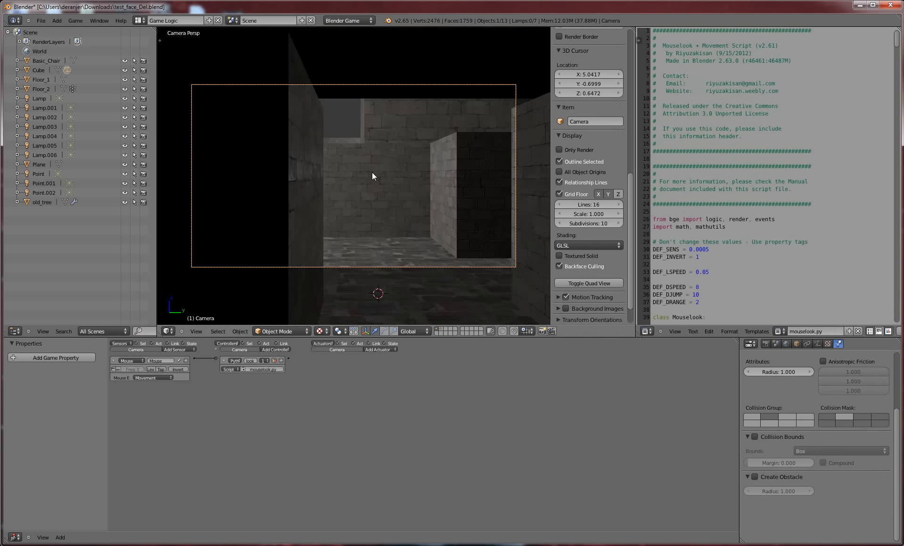
key(p)
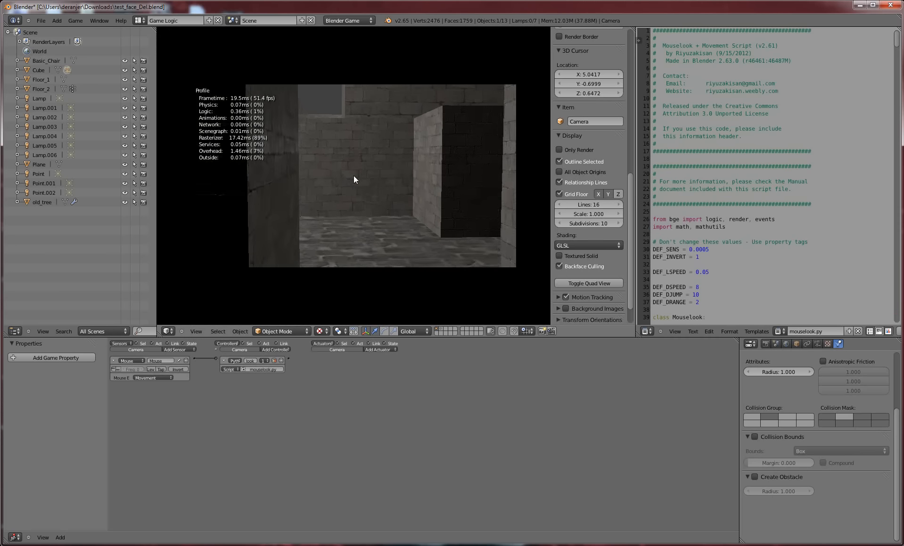
key(w)
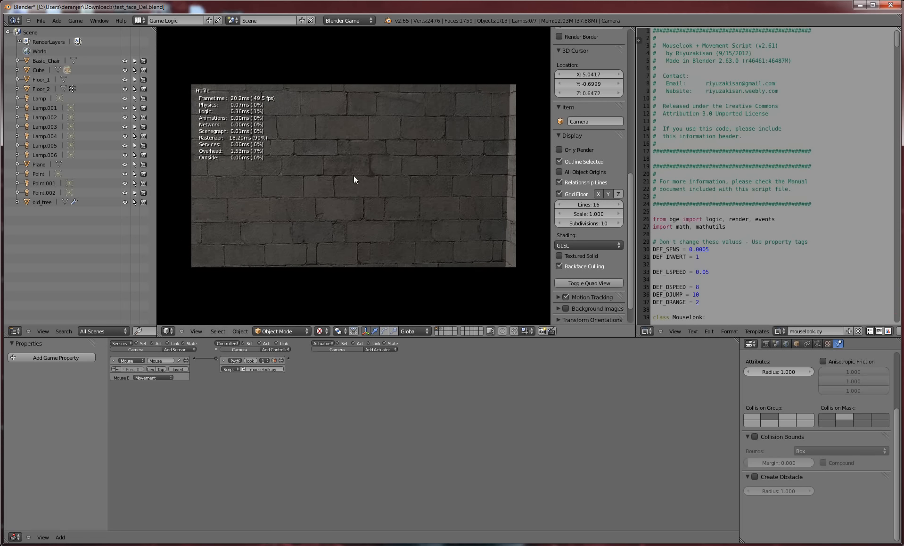
key(w)
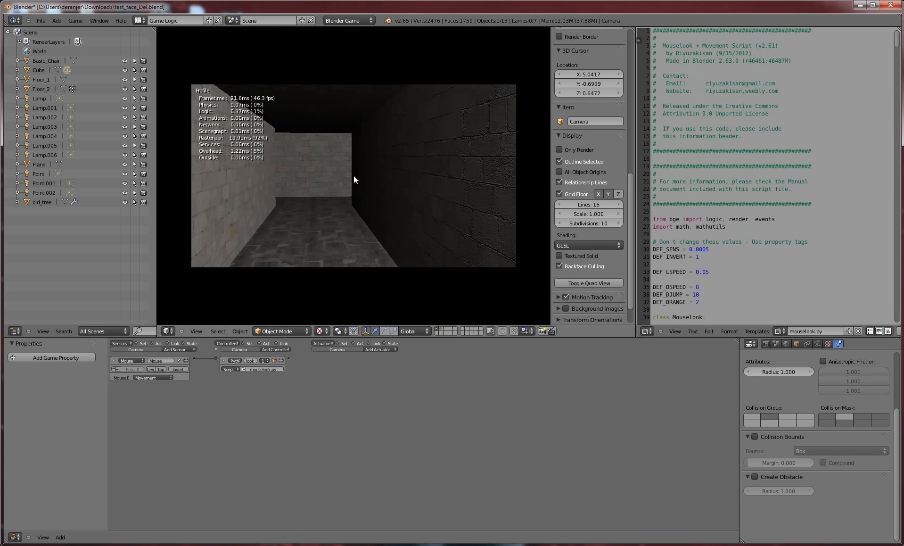
key(w)
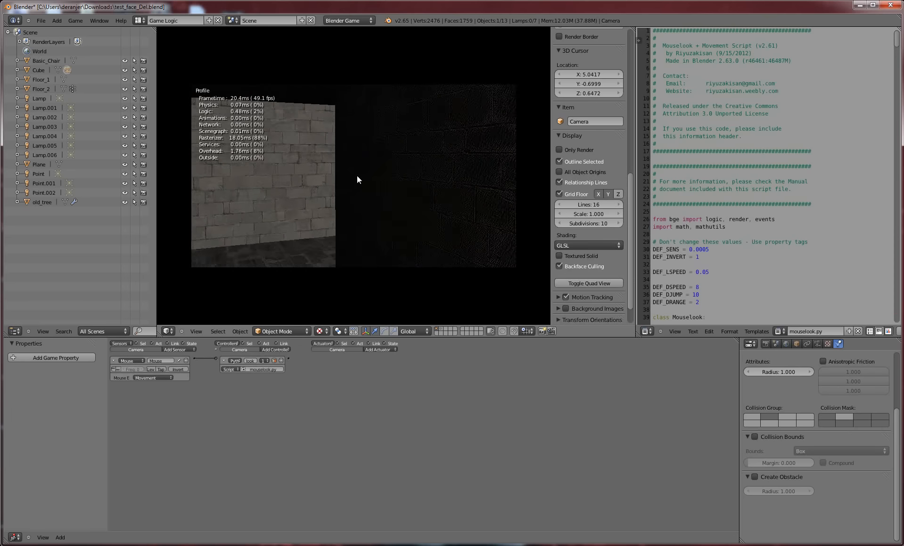
key(w)
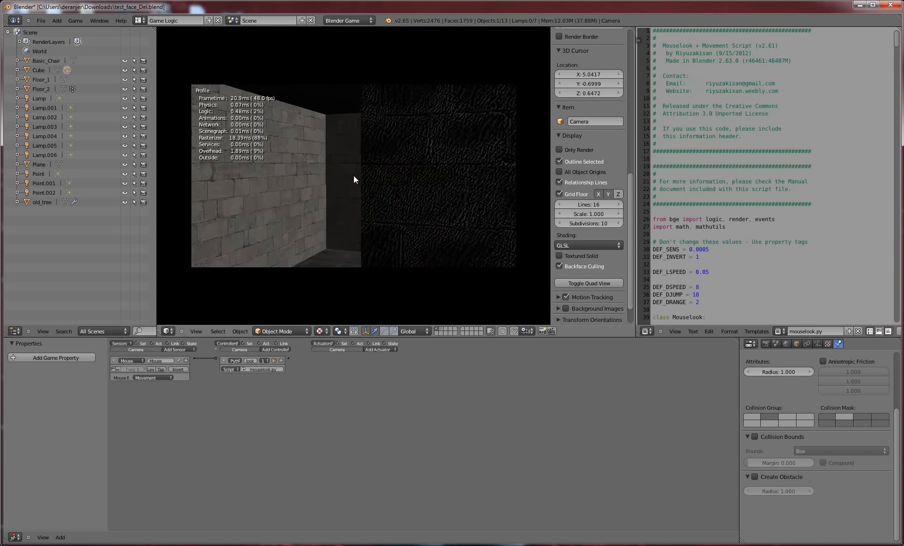
key(Escape)
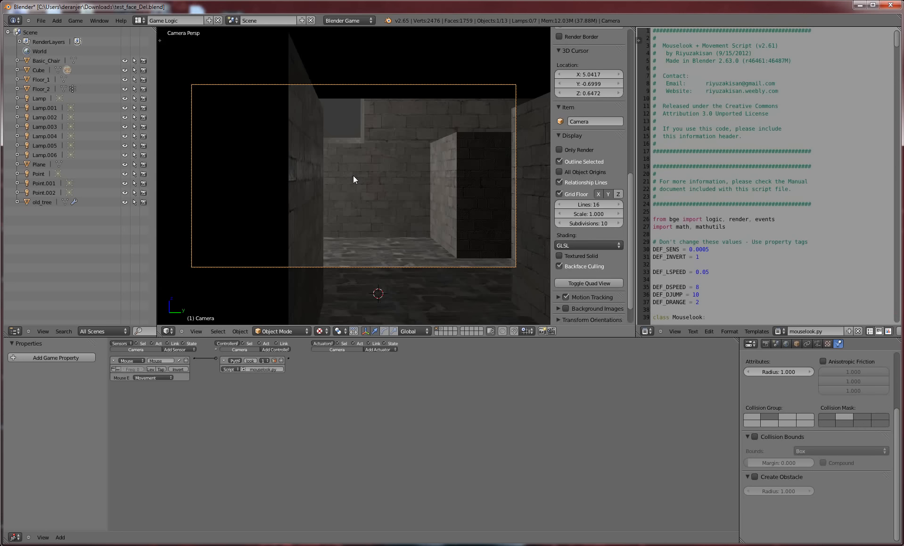
Leave the camera view, reselect the character cube and expand its Left motion actuator
key(KP_0)
right_click(351, 239)
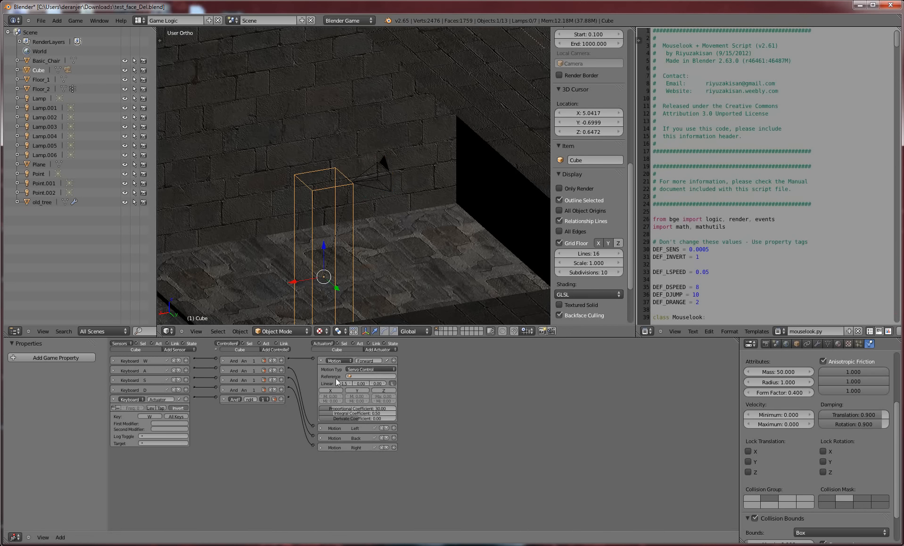
click(321, 428)
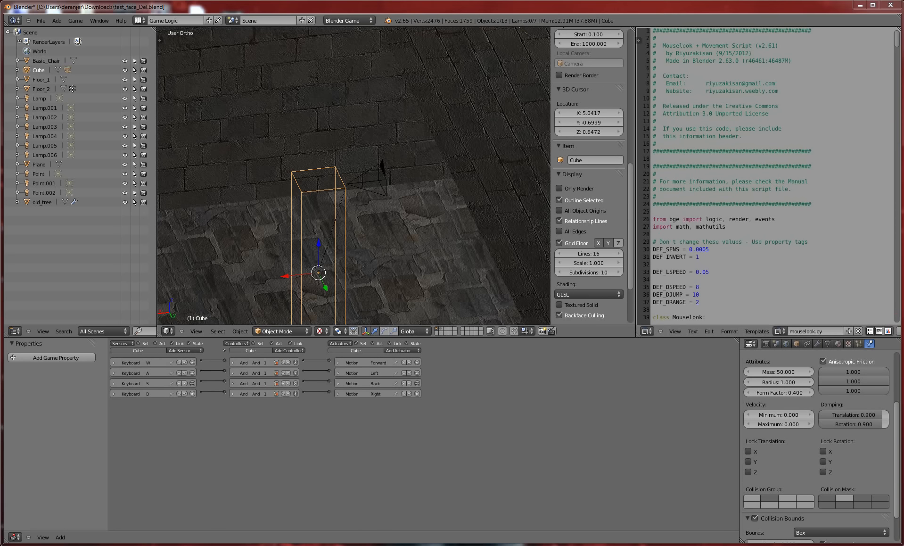
Reselect the camera, look through it and run the game again to test walking and turning in the maze
right_click(372, 181)
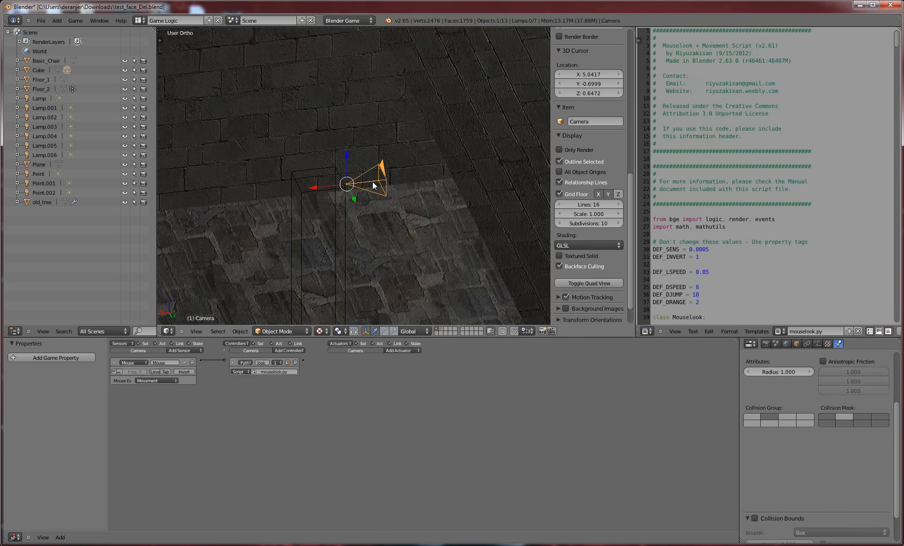
key(KP_0)
key(p)
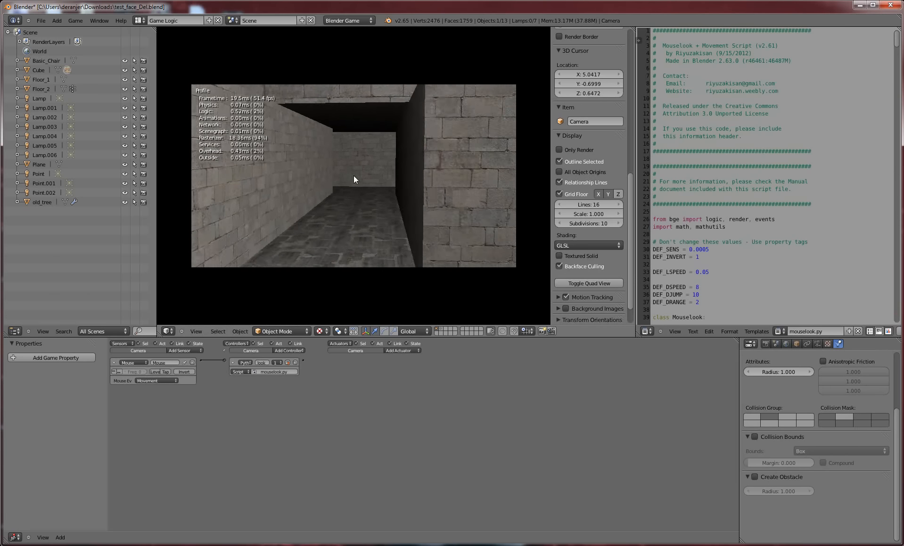
key(w)
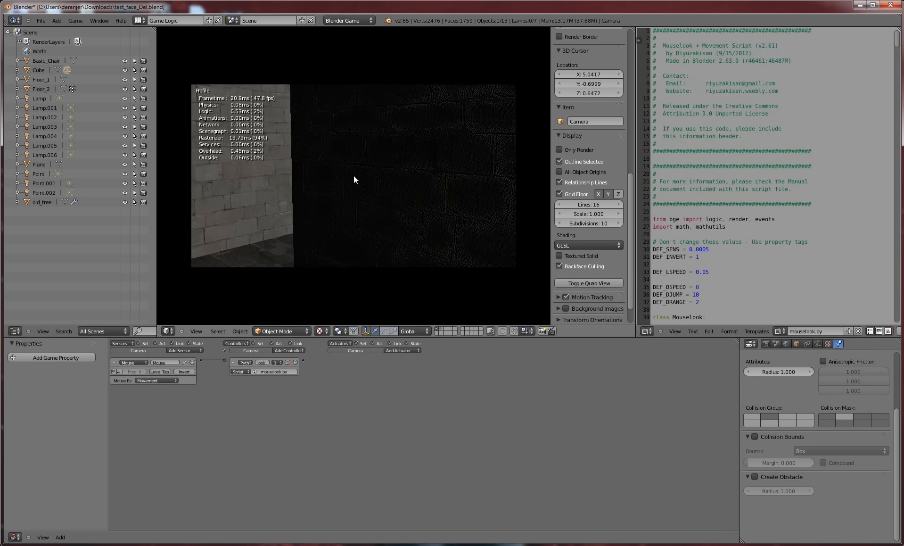
key(w)
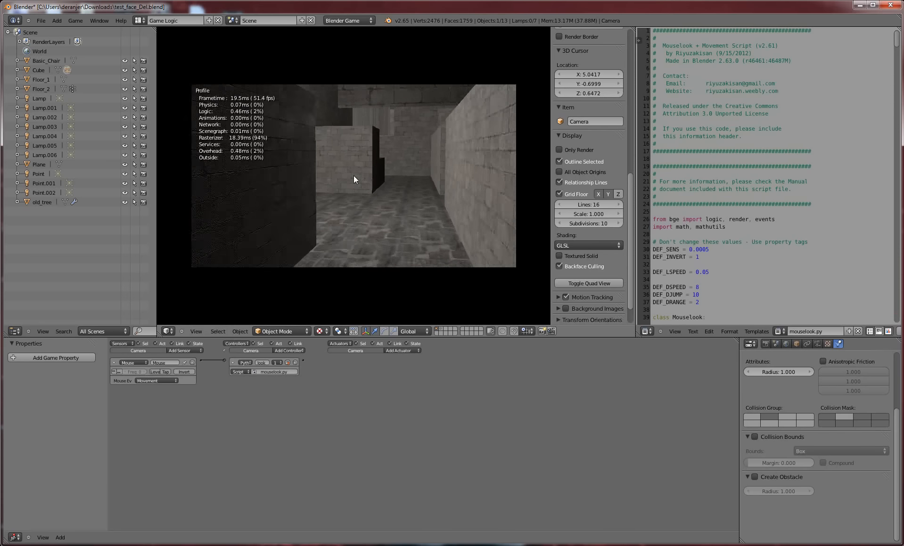
key(w)
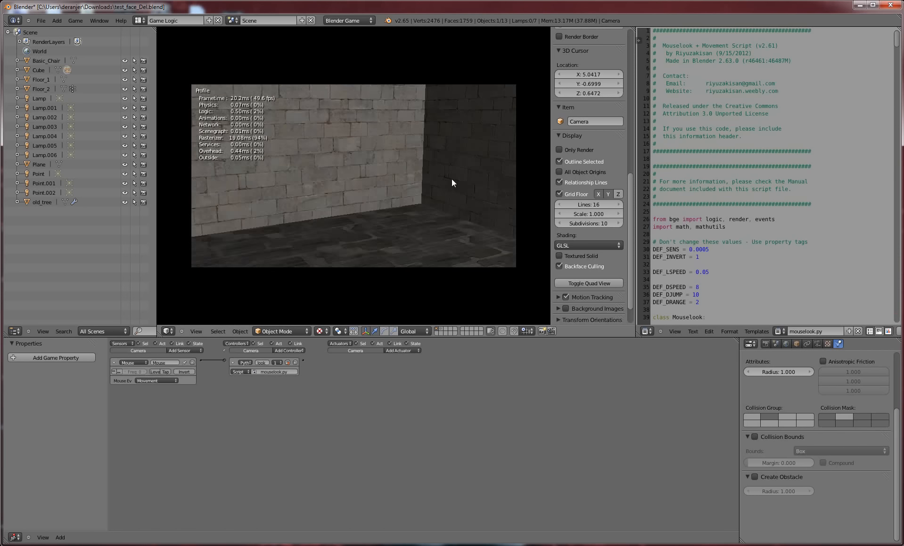
key(w)
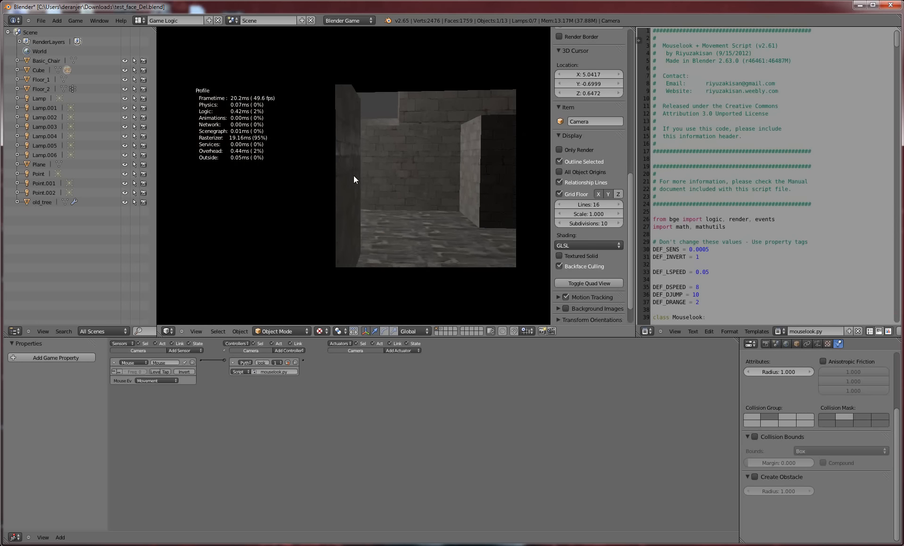
key(Escape)
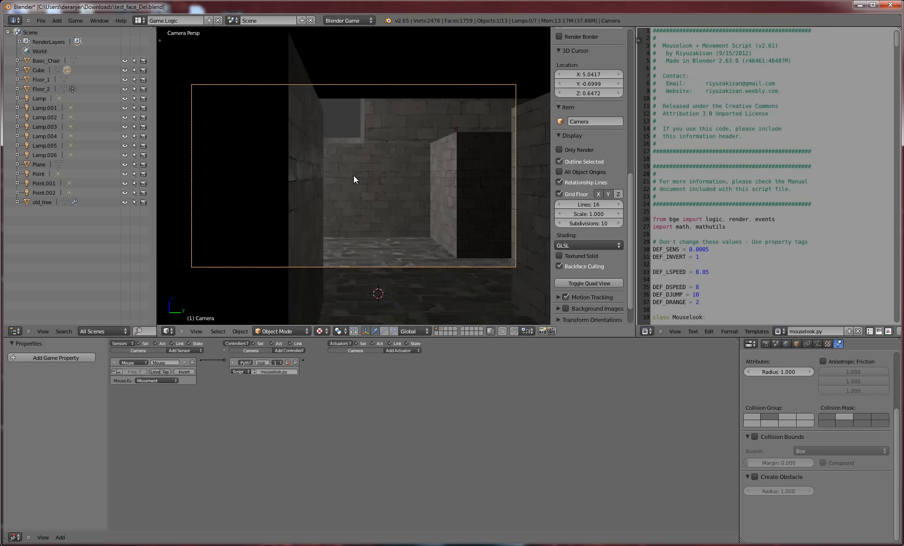
Leave the camera view and select the character cube to view it beside its camera
key(KP_0)
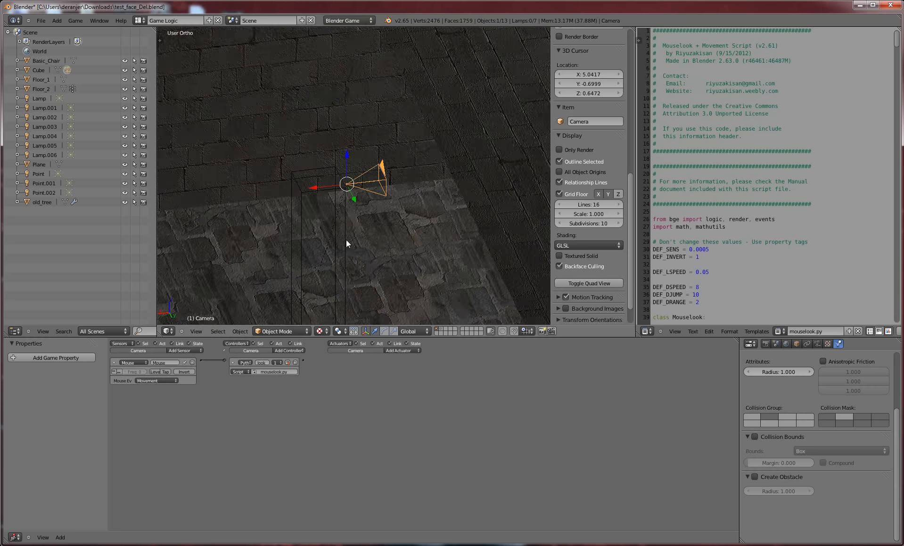
right_click(345, 239)
mouse_move(359, 237)
middle_down()
mouse_move(425, 238)
mouse_move(386, 252)
mouse_move(340, 249)
mouse_move(361, 230)
mouse_move(332, 224)
mouse_move(520, 236)
mouse_move(379, 253)
mouse_move(344, 235)
mouse_move(344, 225)
middle_up()
scroll(339, 249, up, 4)
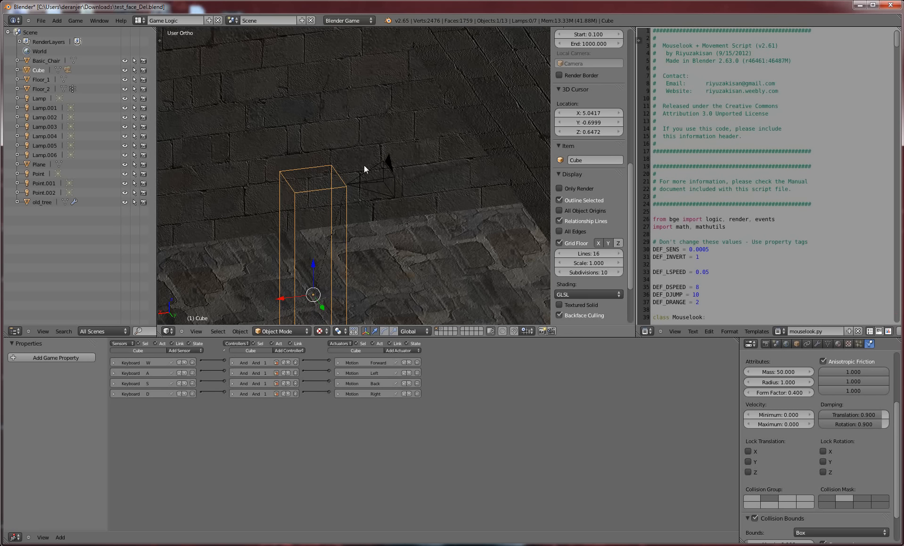
Select the camera, switch the viewport to perspective and run the game through the camera to test the vertical mouse look range
right_click(362, 184)
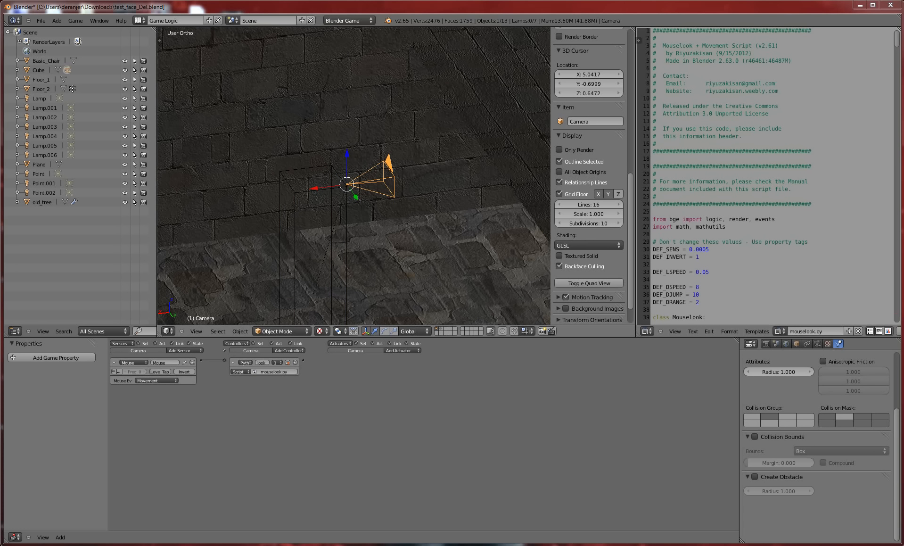
right_click(378, 182)
right_click(378, 181)
key(KP_5)
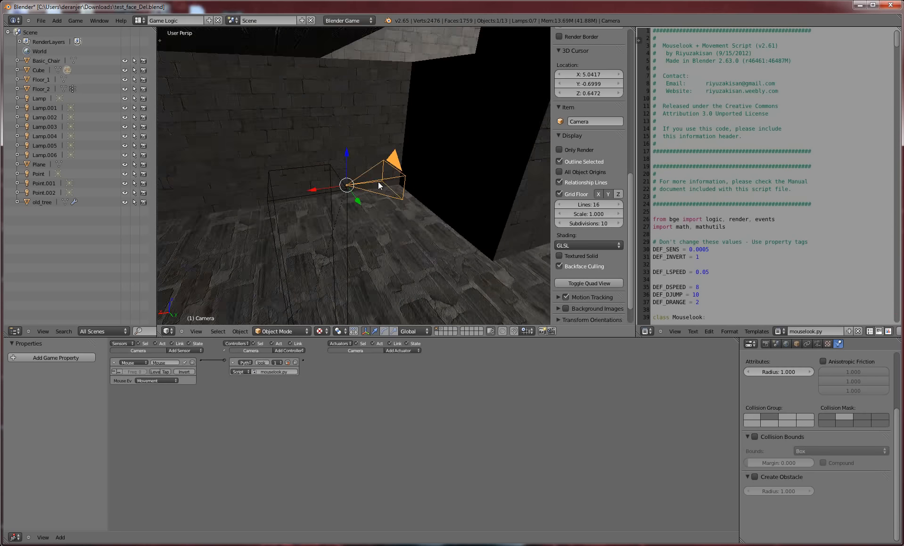
key(KP_0)
key(p)
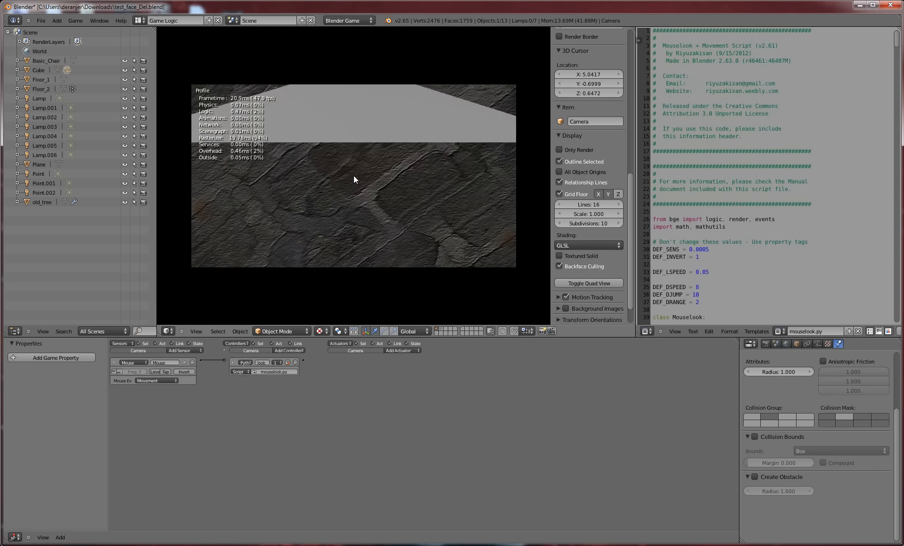
key(Escape)
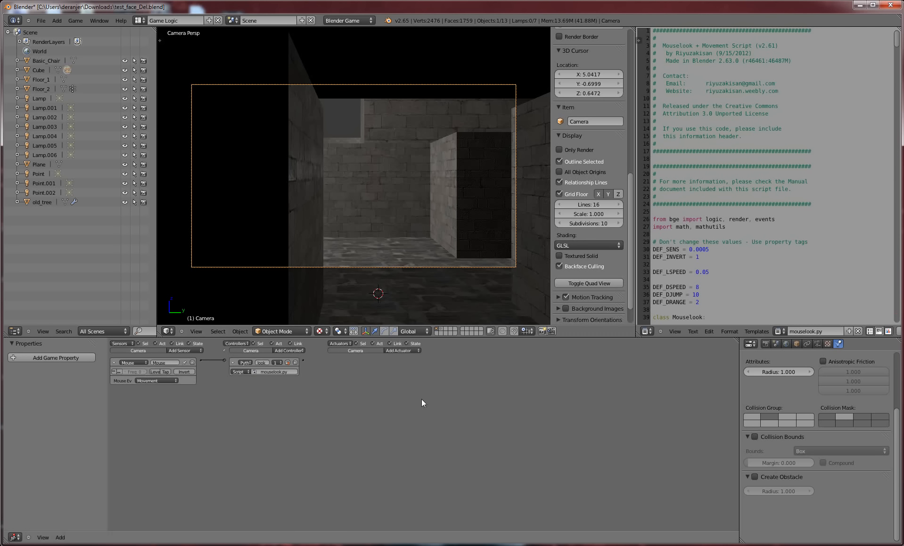
Check the mouse movement code in mouselook.py, and add an Integer game property named Cap with value 70 to the camera
scroll(780, 174, down, 10)
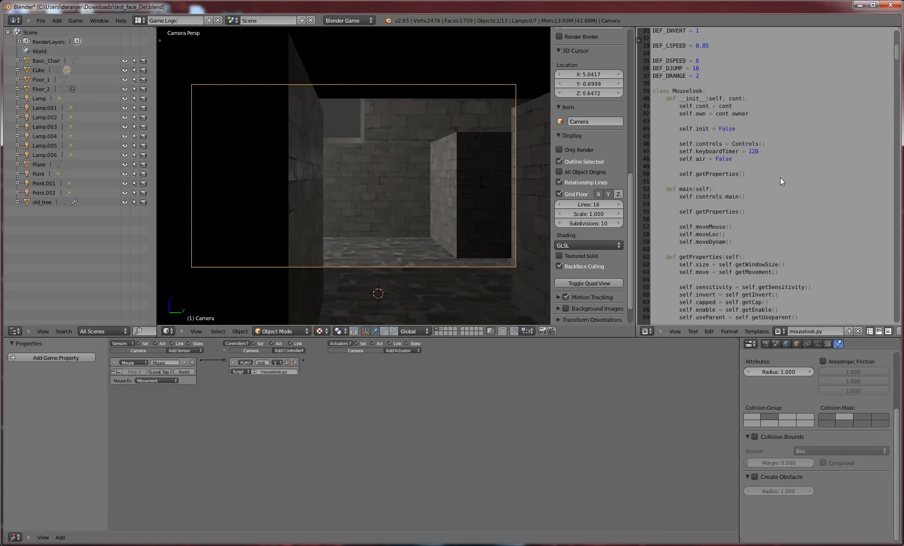
scroll(780, 175, down, 20)
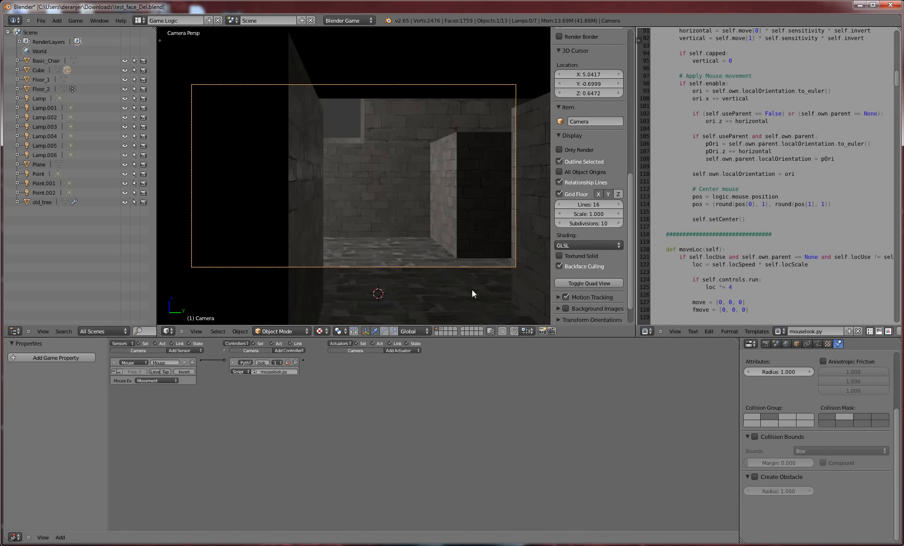
click(30, 358)
click(17, 373)
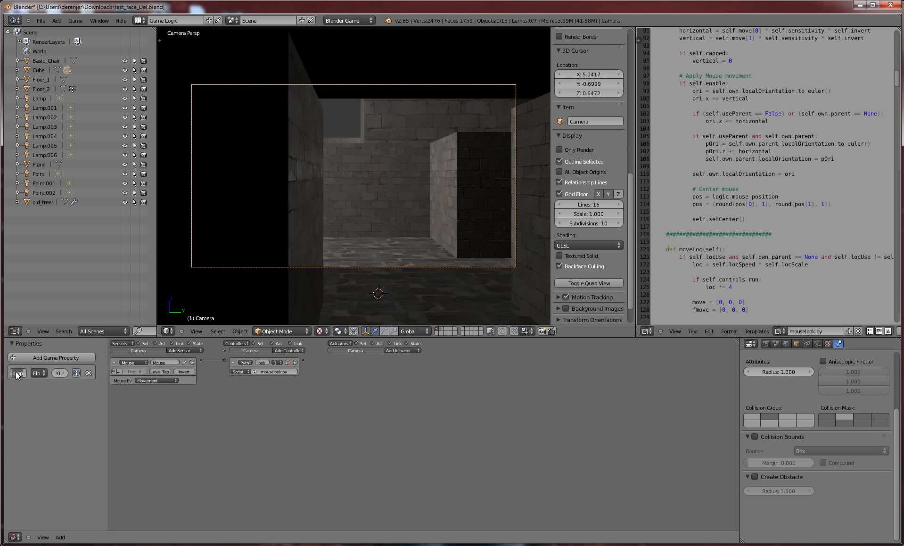
text(cro)
click(37, 373)
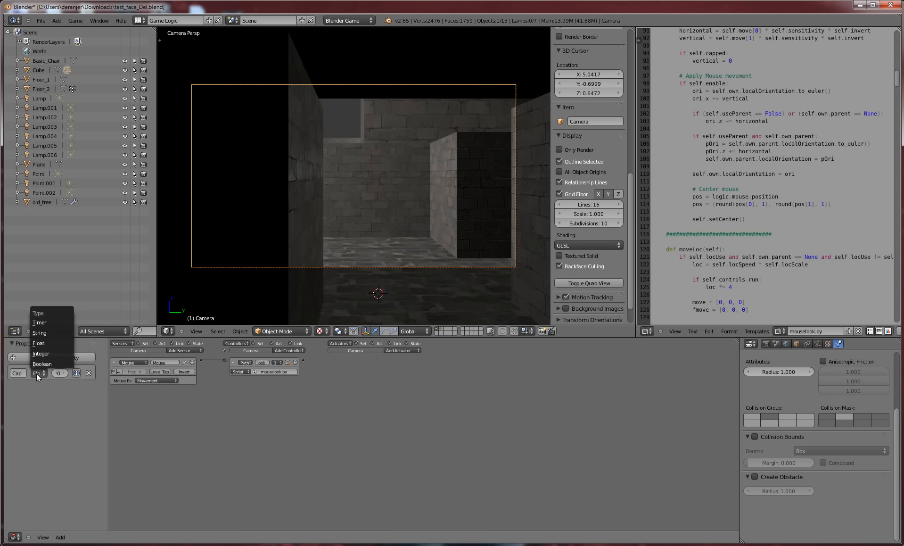
click(64, 353)
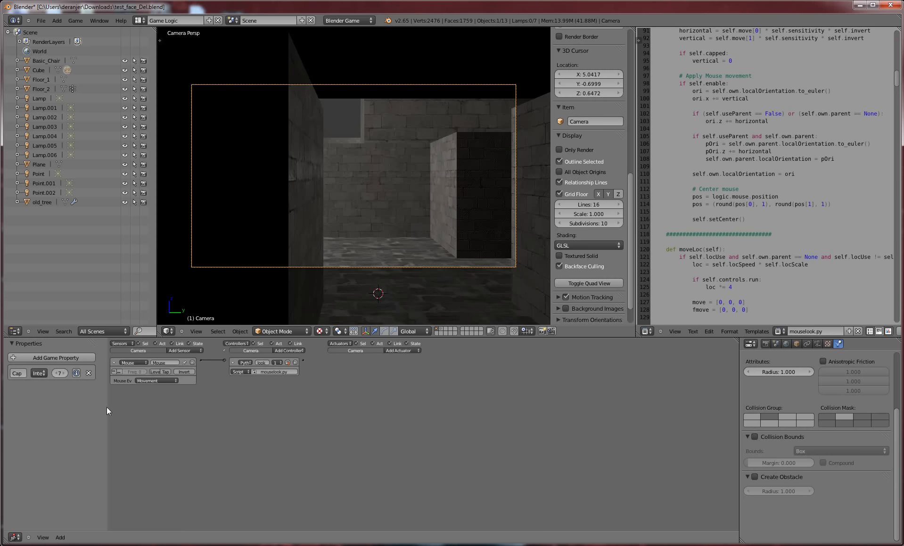
drag(106, 407, 191, 410)
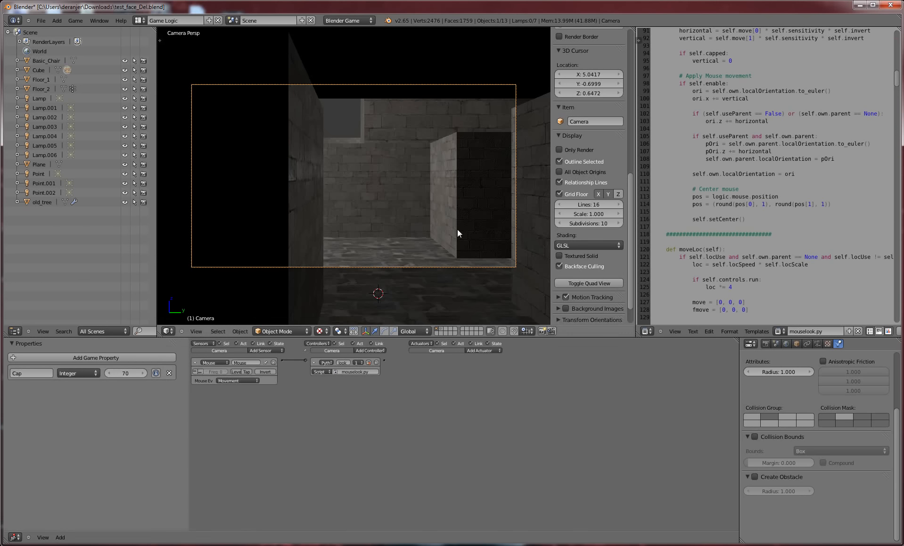
Reselect the camera, look through it and run the game to test mouse look with the Cap property, leaving the camera view at the end
right_click(508, 268)
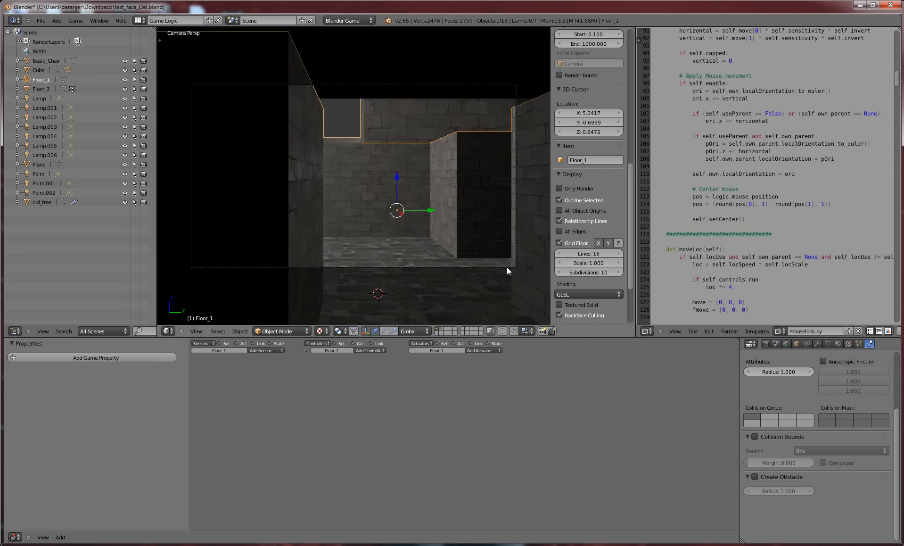
middle_drag(506, 267, 476, 250)
right_click(392, 174)
key(KP_0)
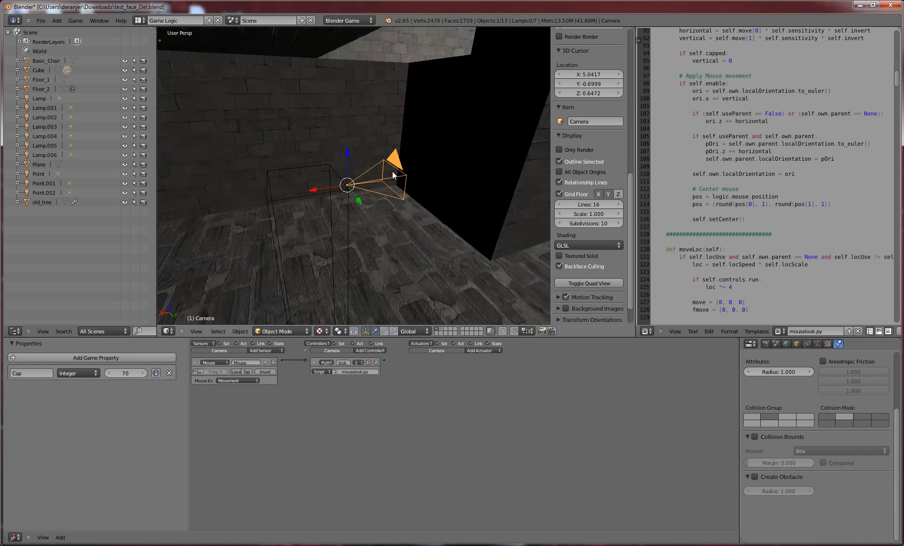
key(p)
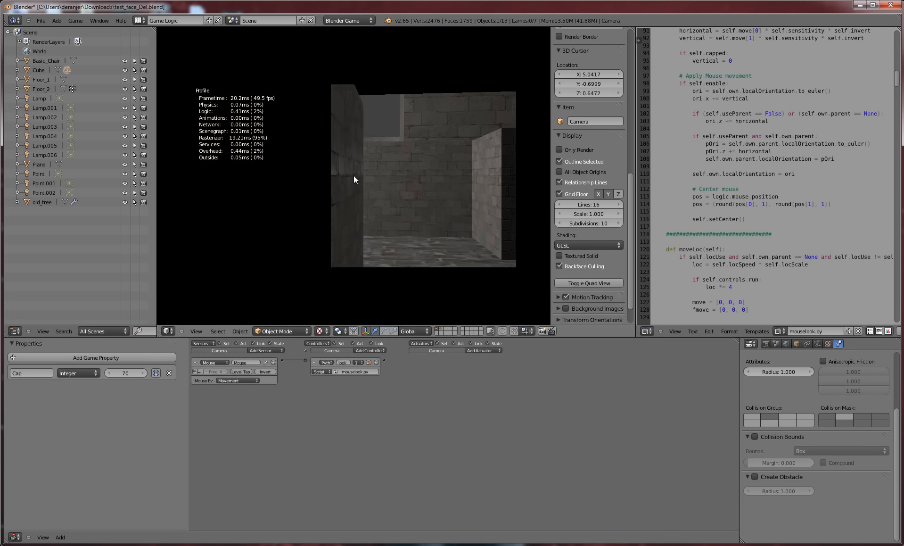
key(Escape)
middle_drag(368, 184, 387, 203)
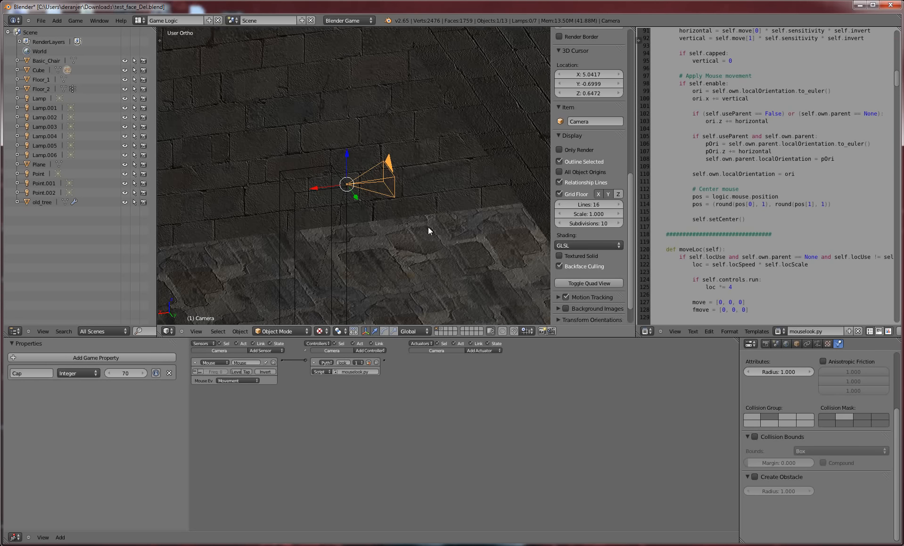
Run the game from an outside view of the character to observe its body while mouse look is active, and stop it
middle_drag(428, 227, 413, 253)
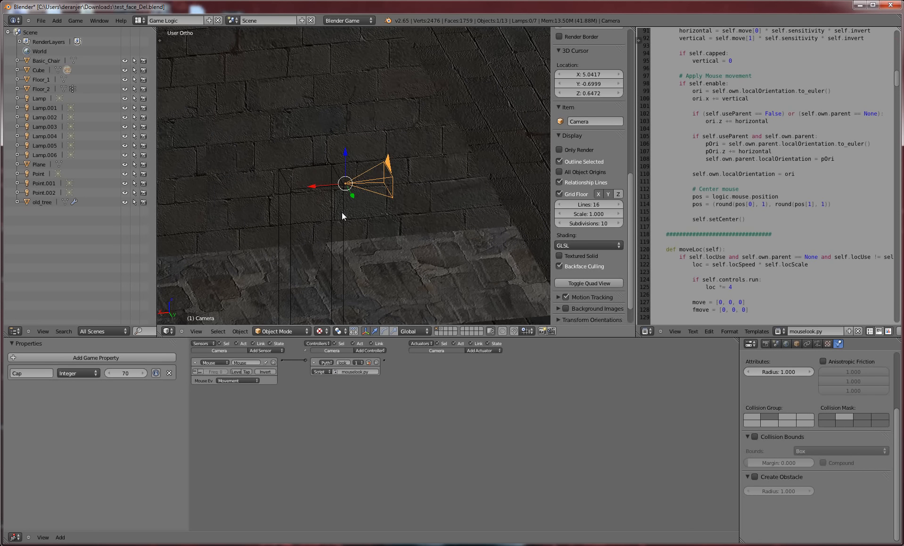
middle_drag(344, 207, 406, 222)
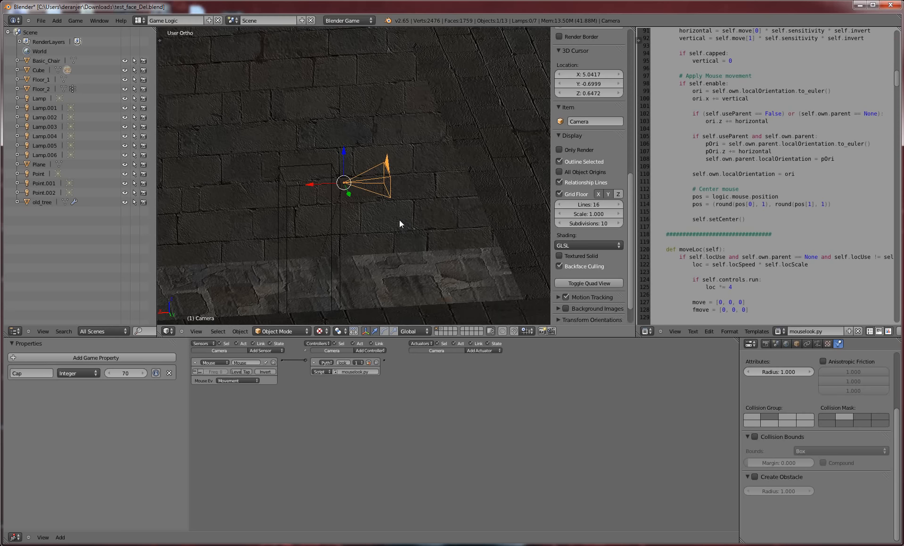
key(p)
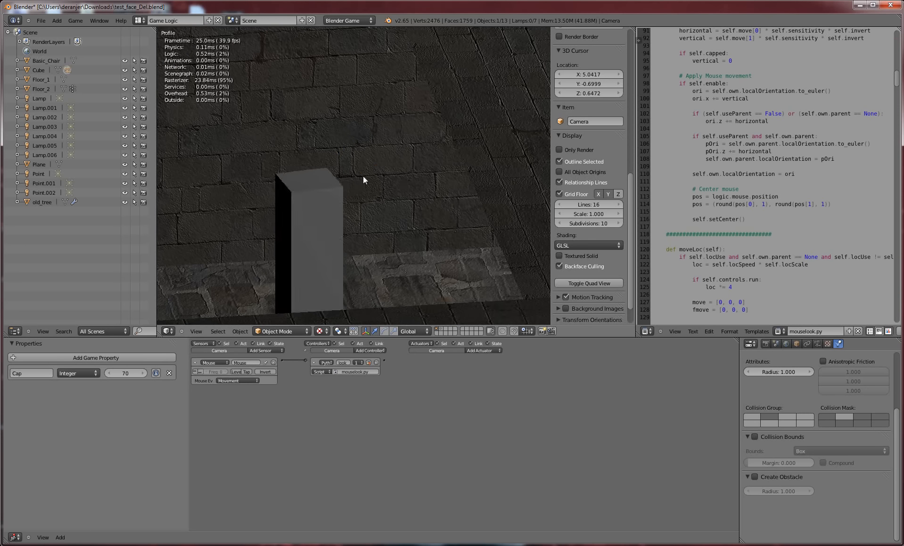
key(Escape)
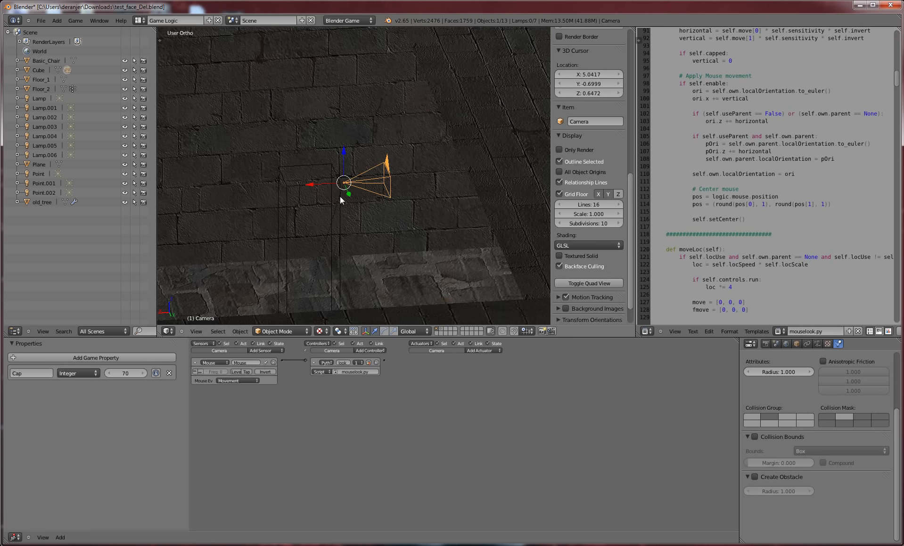
Look through the camera and run the game to test the mouse look in first person, stopping it again
key(KP_0)
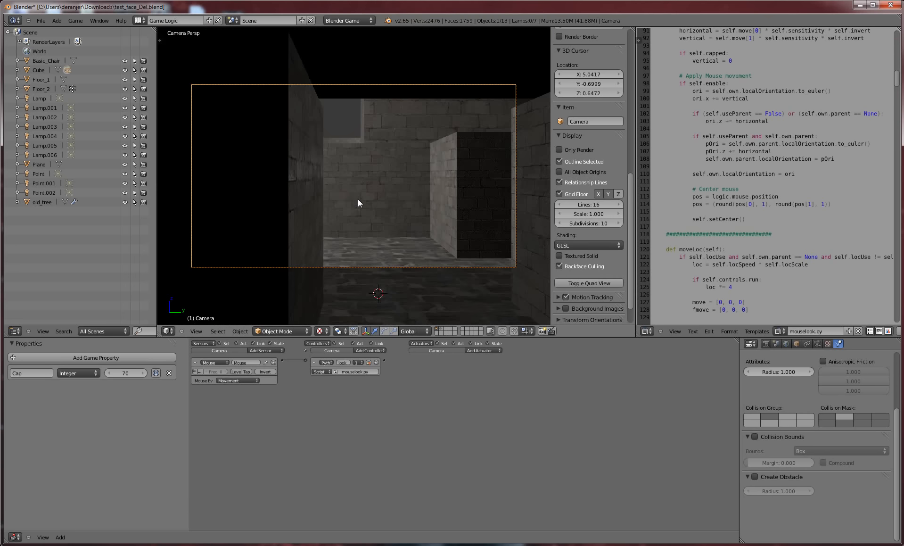
key(p)
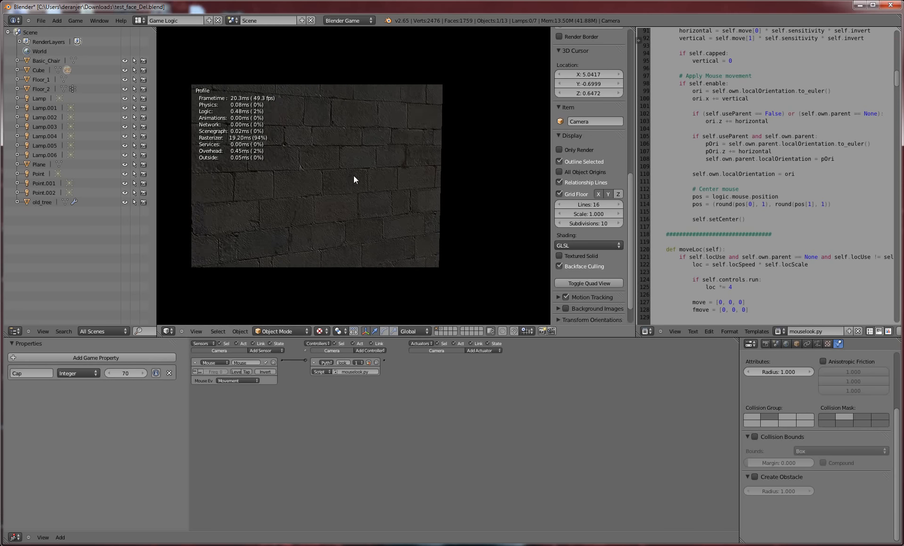
key(Escape)
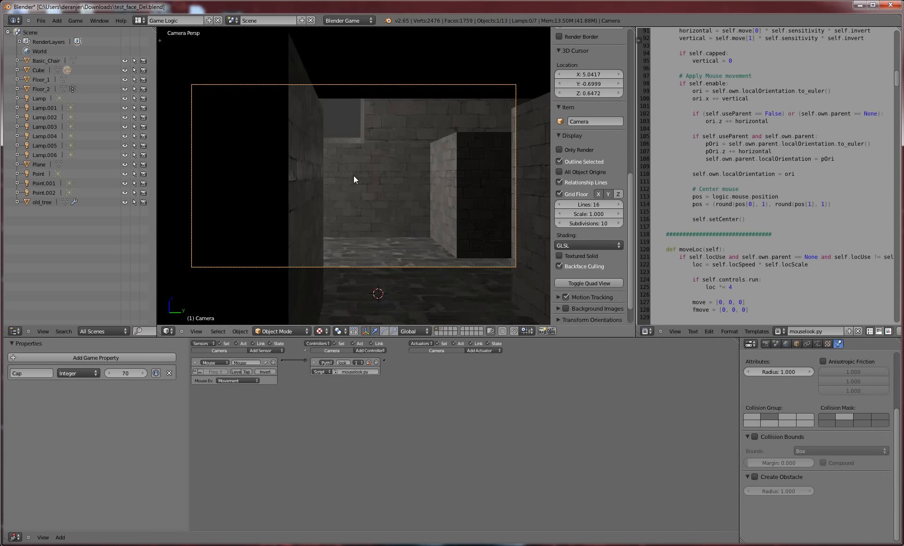
Add a Boolean game property named DMOVE to the Cube object around the camera and enable it
text(0#########)
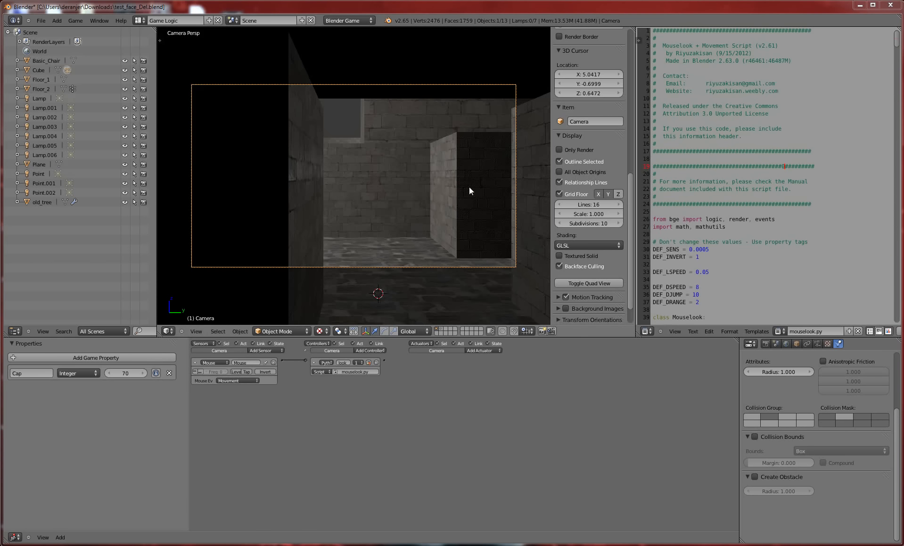
right_click(509, 259)
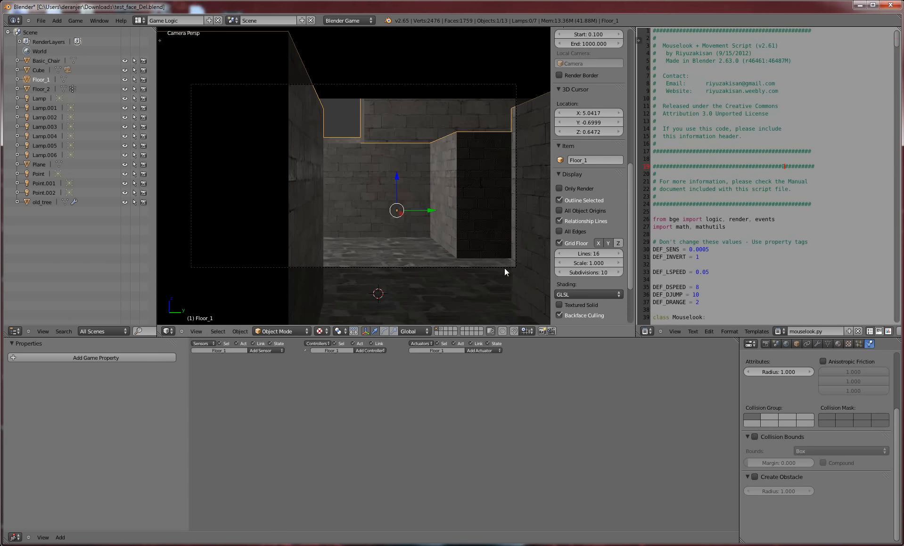
key(KP_0)
middle_drag(504, 267, 349, 257)
scroll(343, 224, up, 2)
right_click(365, 227)
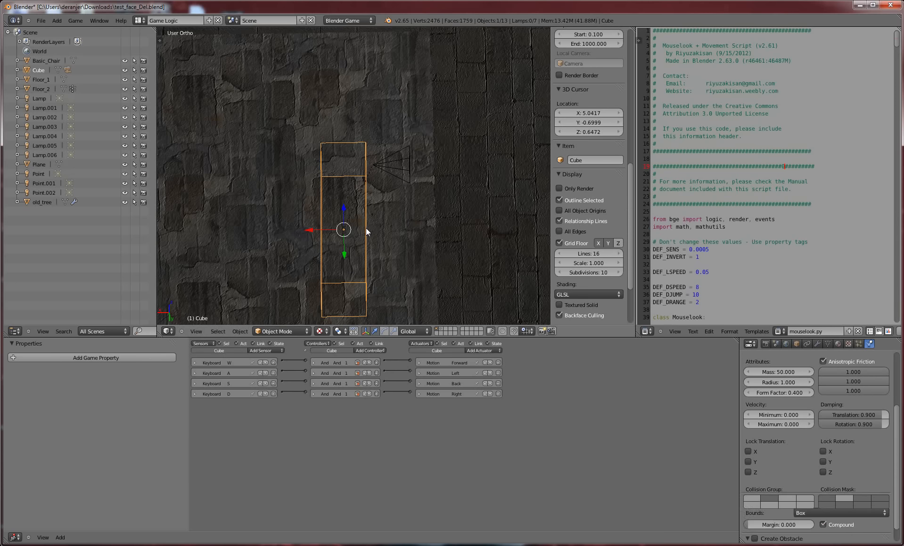
click(60, 356)
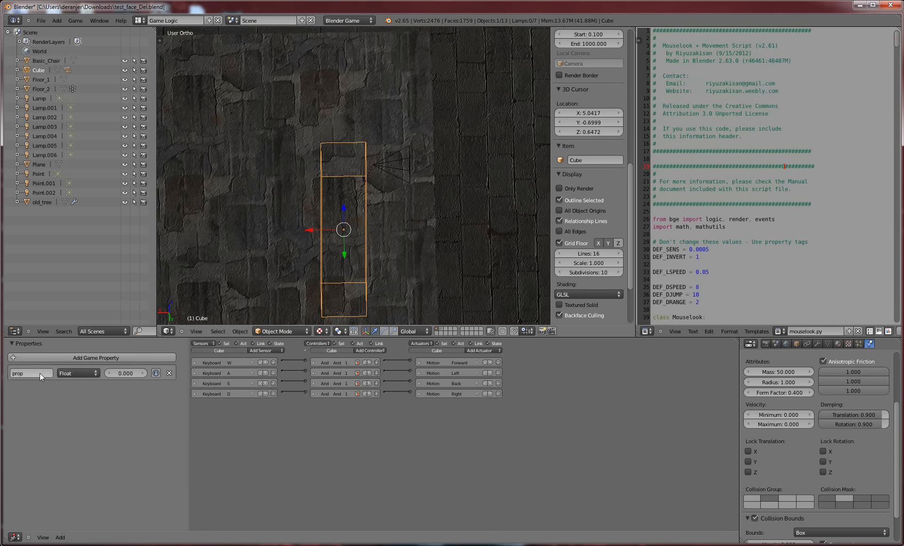
key(BackSpace)
key(Return)
click(84, 372)
click(87, 363)
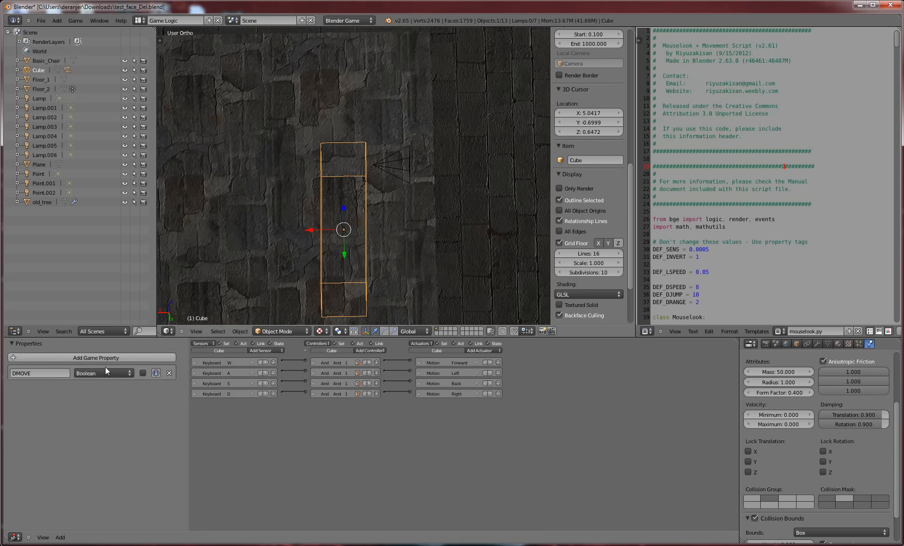
click(142, 373)
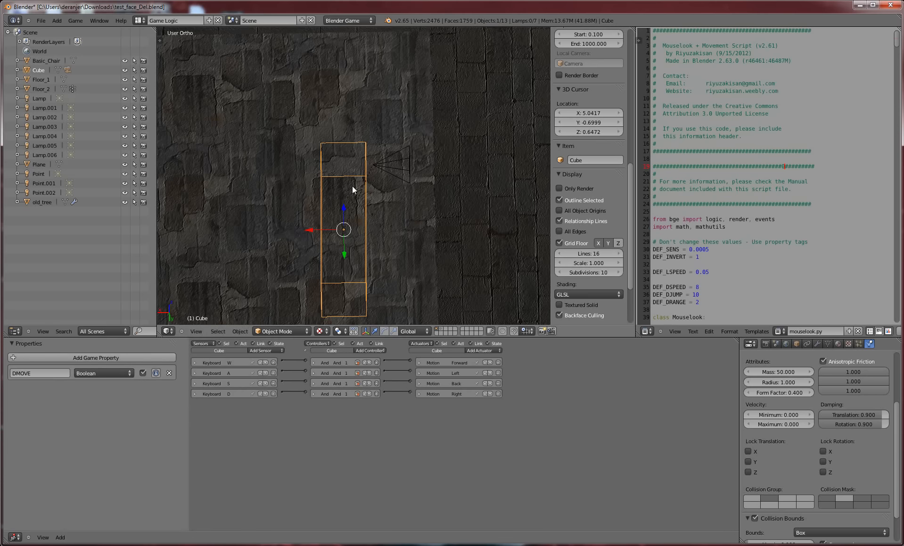
Select the camera and test-run the game from the free view of the level
middle_drag(353, 186, 395, 186)
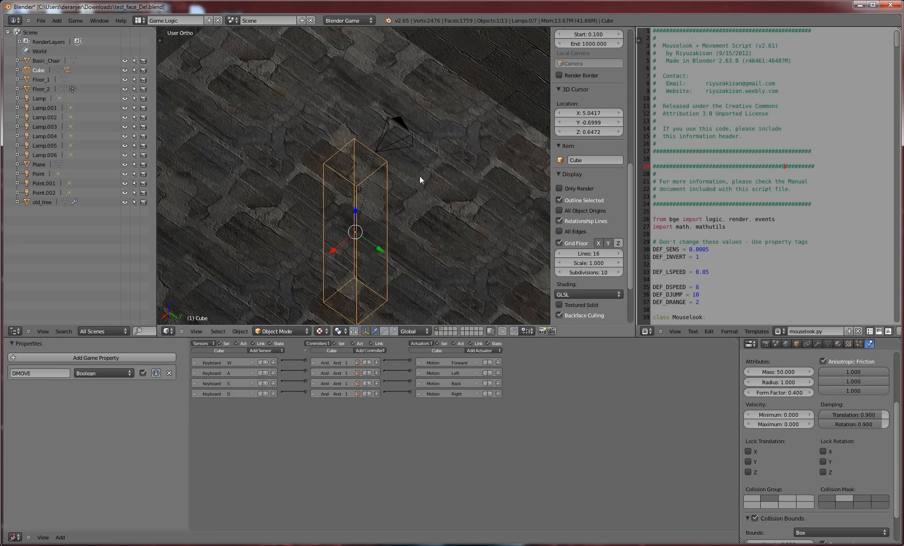
right_click(398, 134)
middle_drag(473, 178, 454, 176)
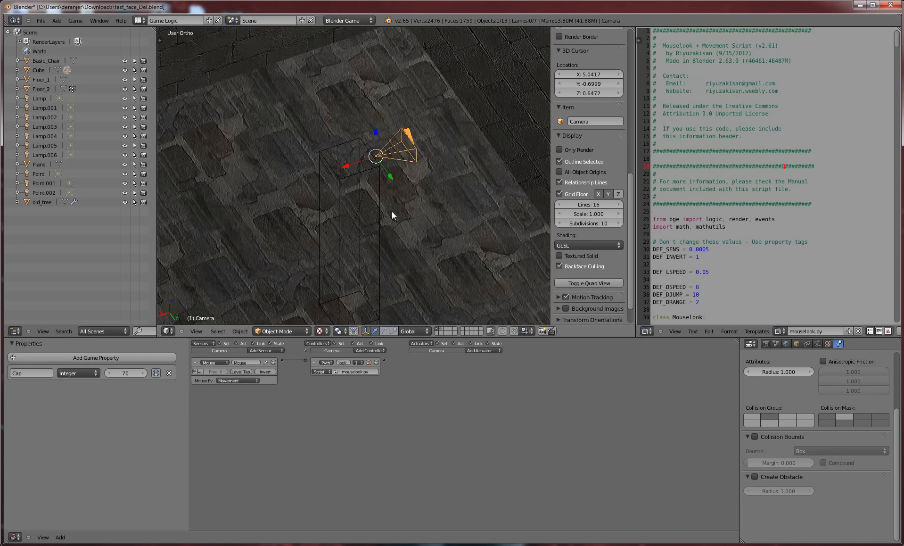
key(p)
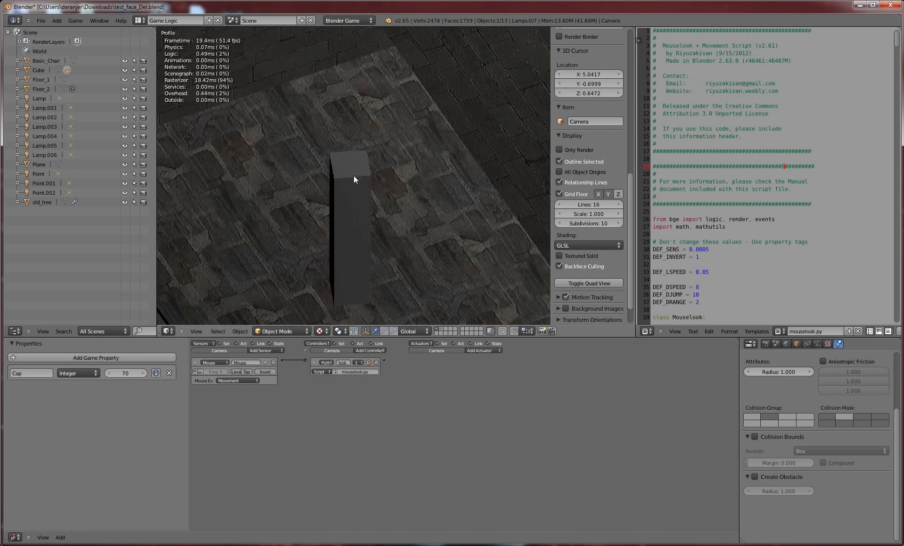
key(Escape)
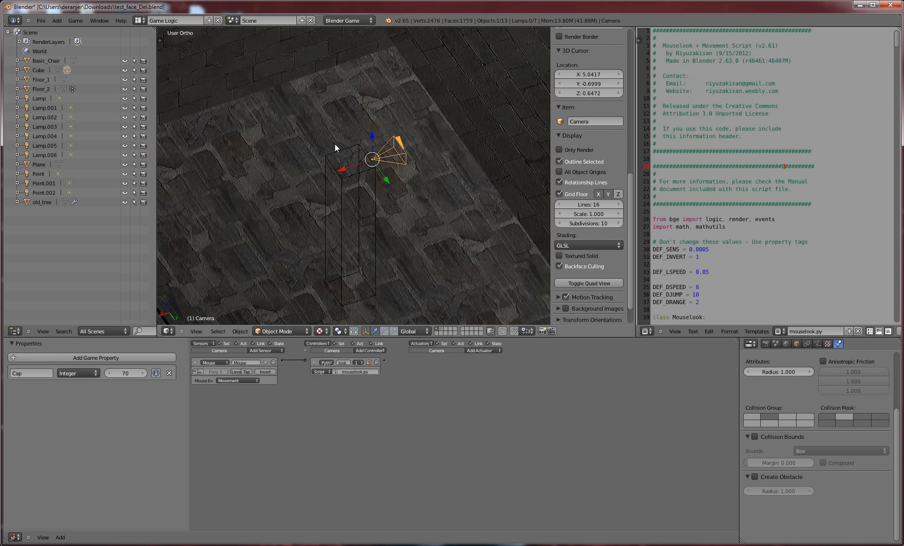
Test-run the game through the camera view and return to a free view around the camera
mouse_move(387, 205)
middle_down()
mouse_move(483, 191)
mouse_move(350, 190)
mouse_move(393, 187)
mouse_move(399, 194)
middle_up()
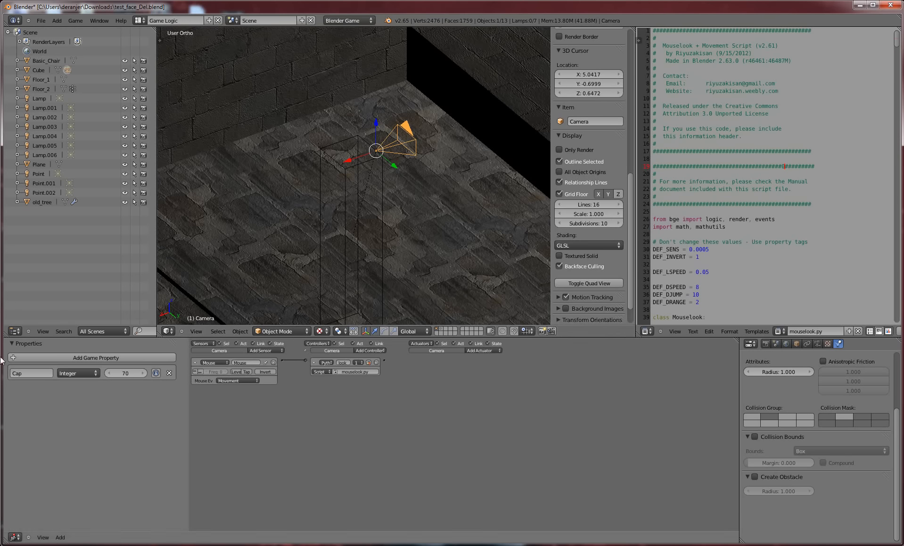
right_click(379, 211)
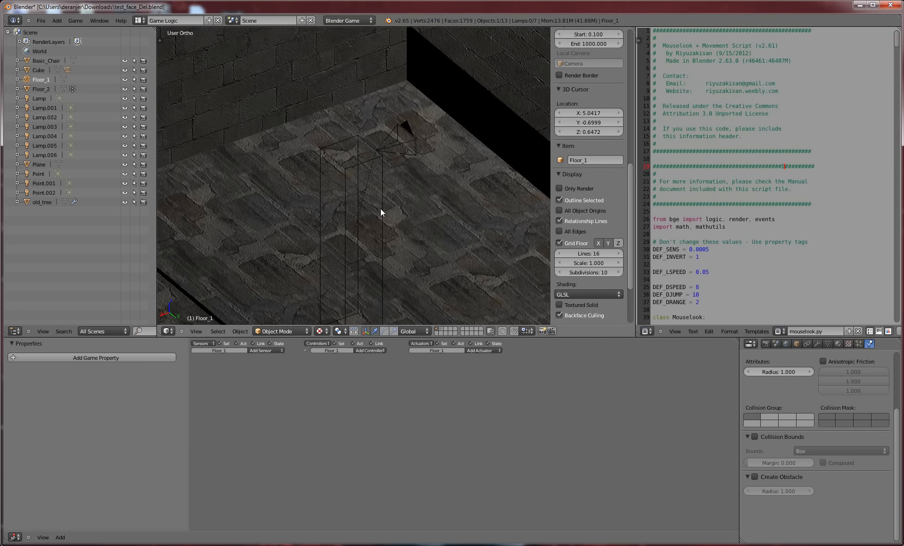
right_click(380, 208)
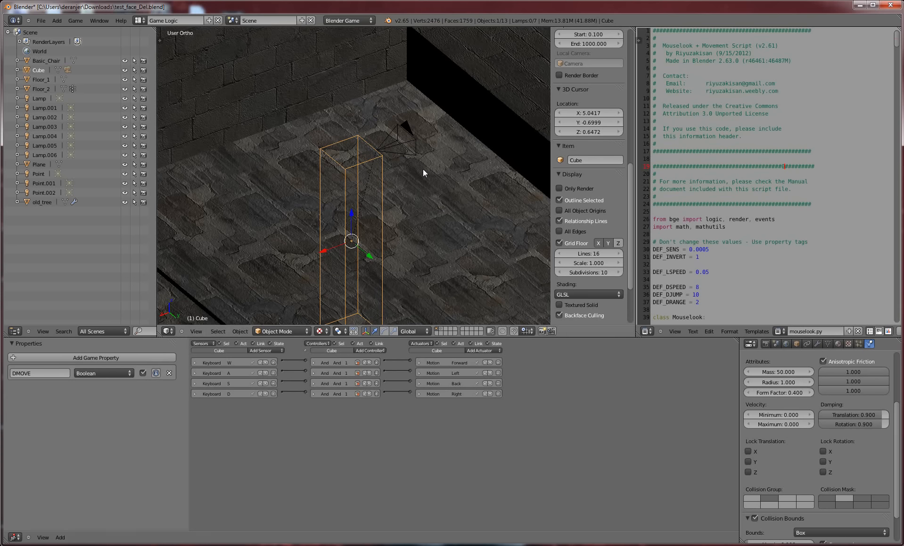
right_click(400, 146)
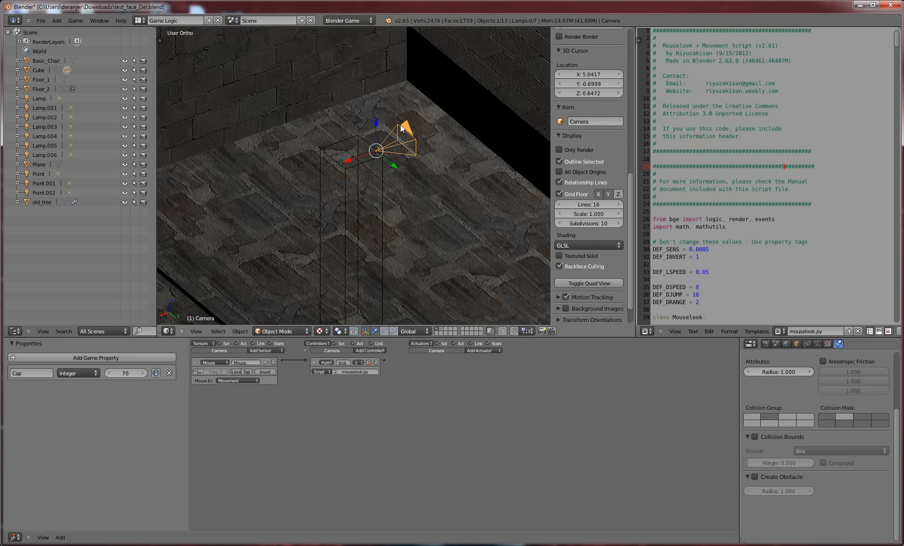
key(KP_0)
key(p)
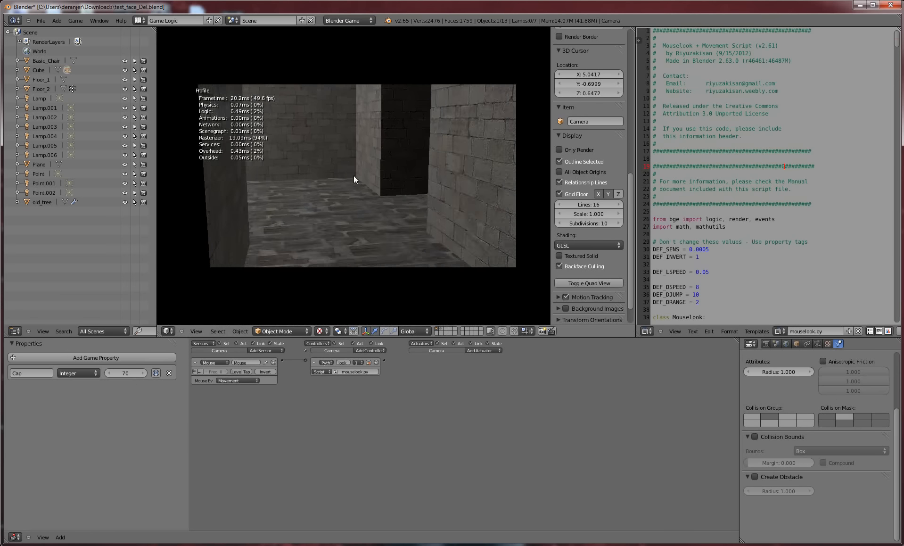
key(Escape)
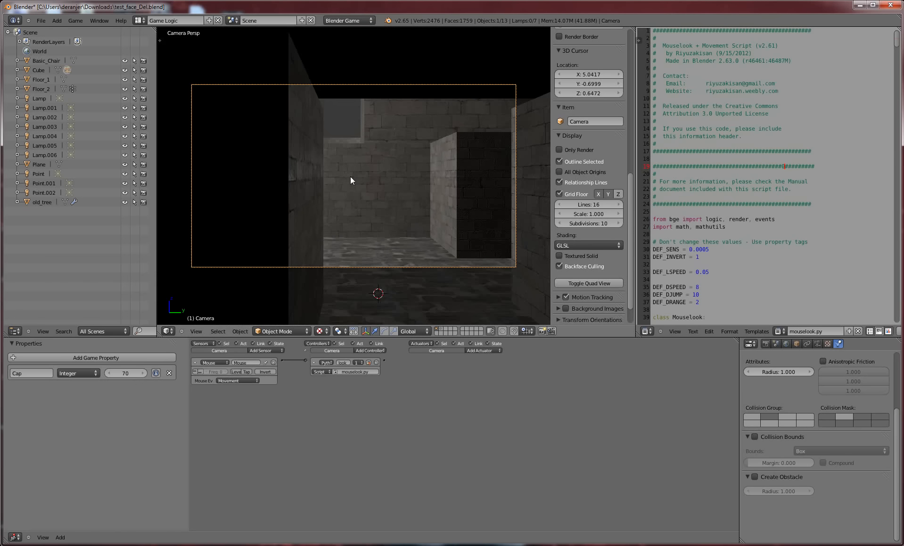
key(KP_0)
middle_drag(350, 177, 401, 202)
scroll(404, 198, down, 2)
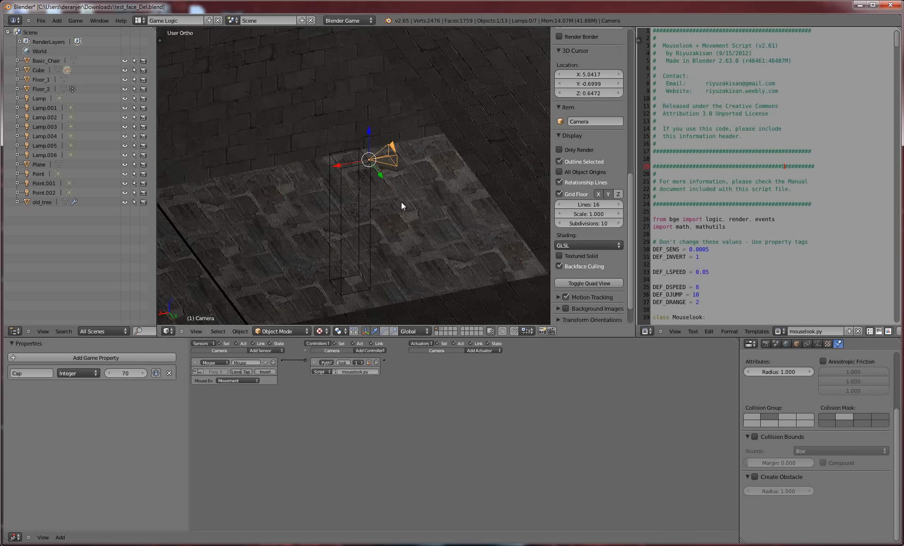
mouse_move(339, 202)
middle_down()
mouse_move(405, 208)
mouse_move(427, 196)
mouse_move(313, 206)
mouse_move(346, 205)
mouse_move(355, 195)
middle_up()
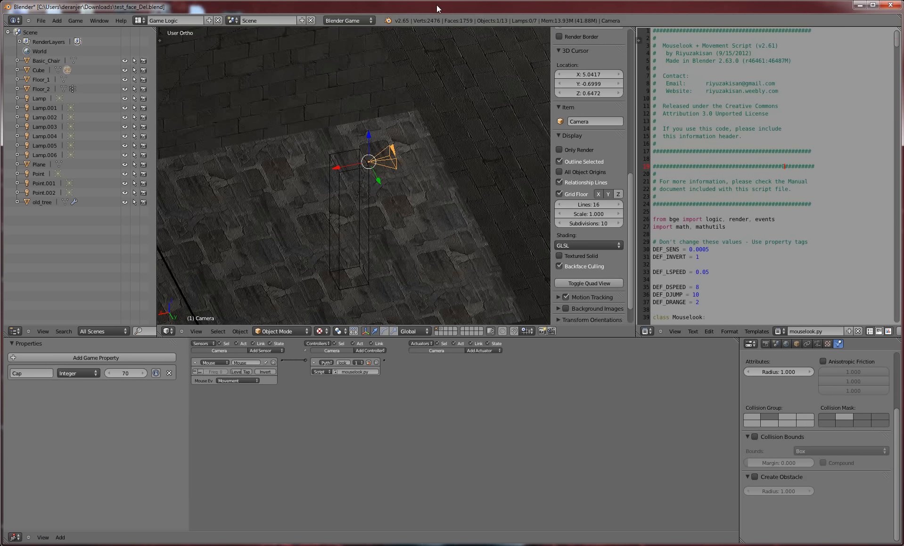
Append the objects Basic_Female_Arms, Female_Arms_Rig, Gun_Rig and Spas-12 from 1p_FSol_Arms_Shtgun_Mesh_and_Anim_updated.blend in the Game_Assets folder Models\Humans\female_soldier
key(shift+F1)
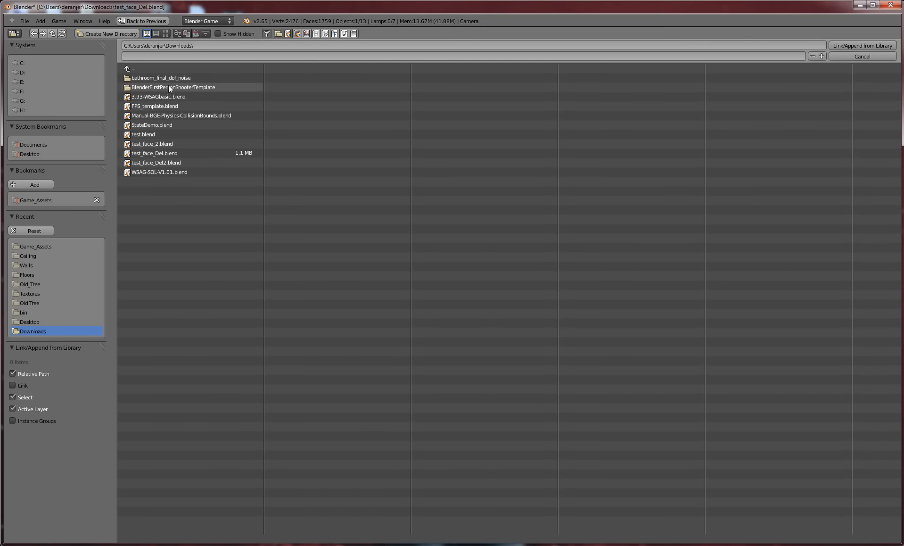
click(45, 201)
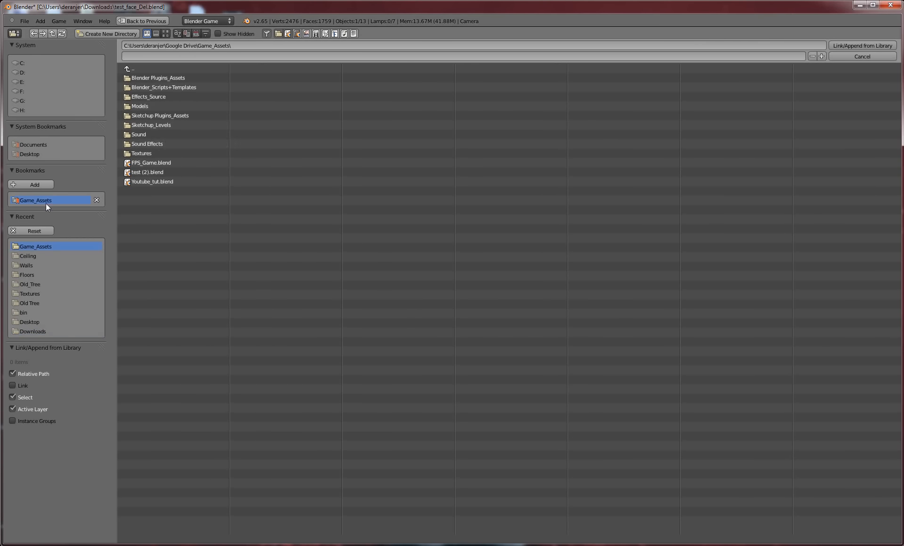
click(158, 104)
click(162, 87)
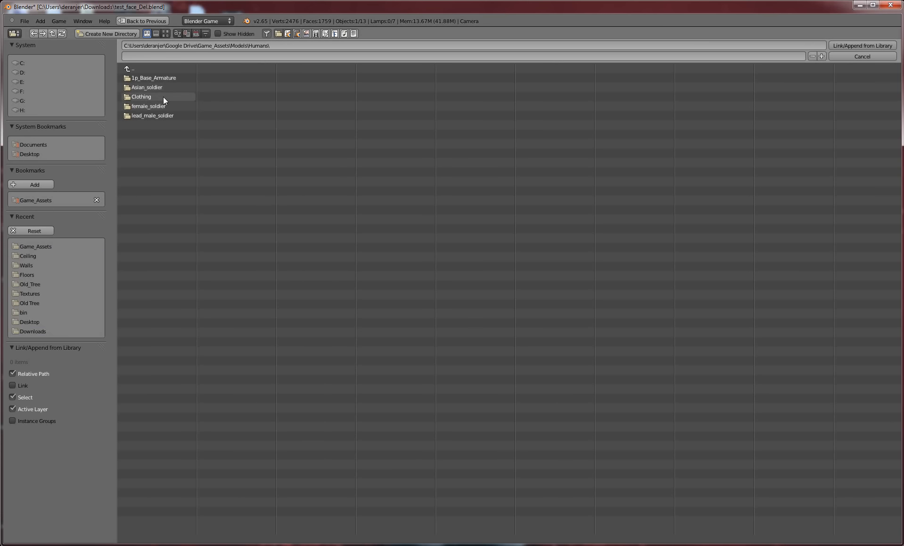
click(162, 108)
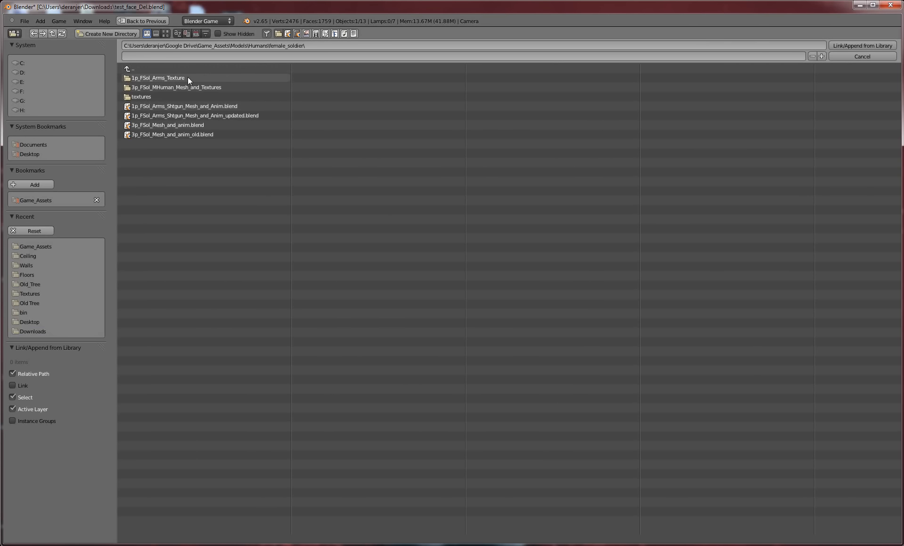
click(212, 115)
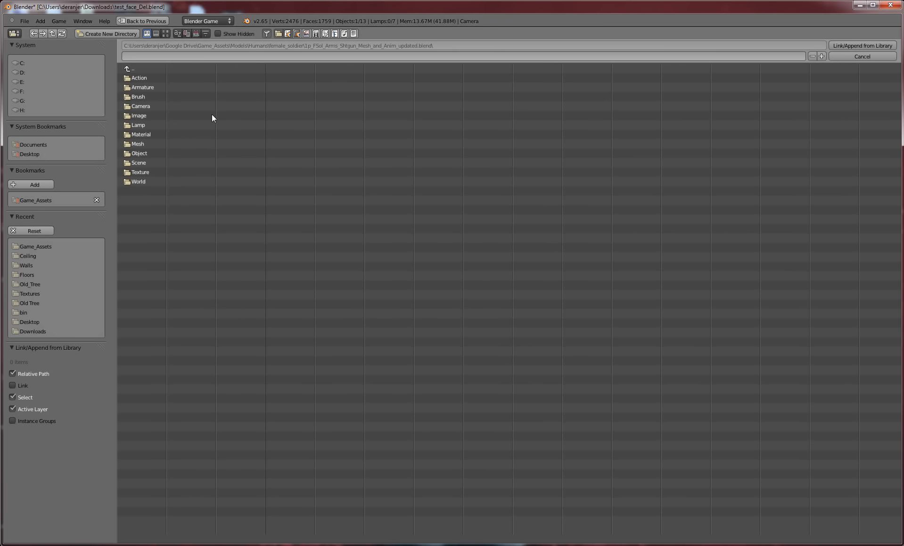
click(149, 156)
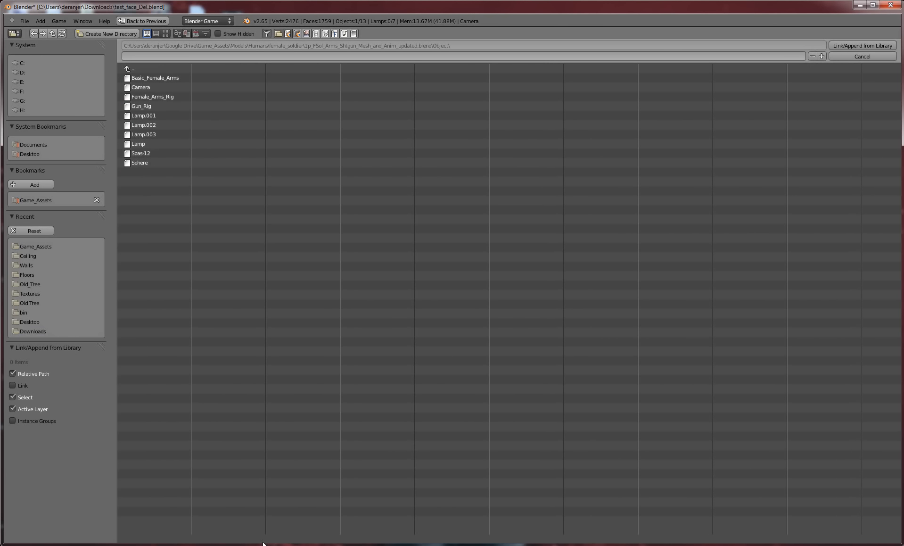
mouse_move(263, 542)
mouse_move(210, 503)
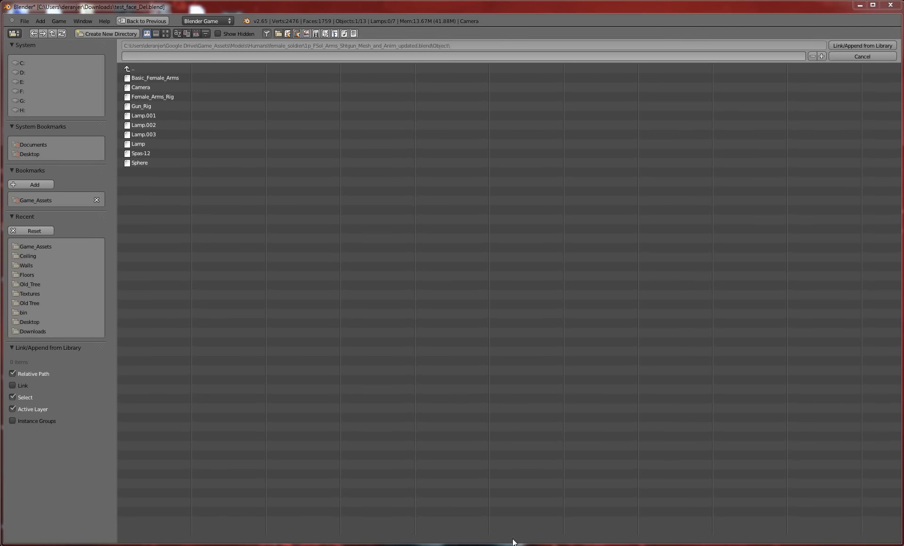
click(843, 541)
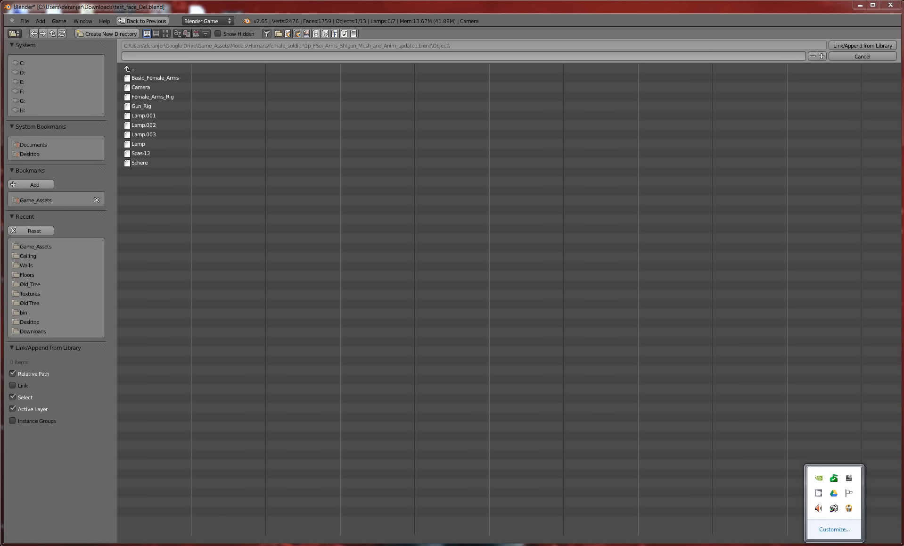
click(776, 485)
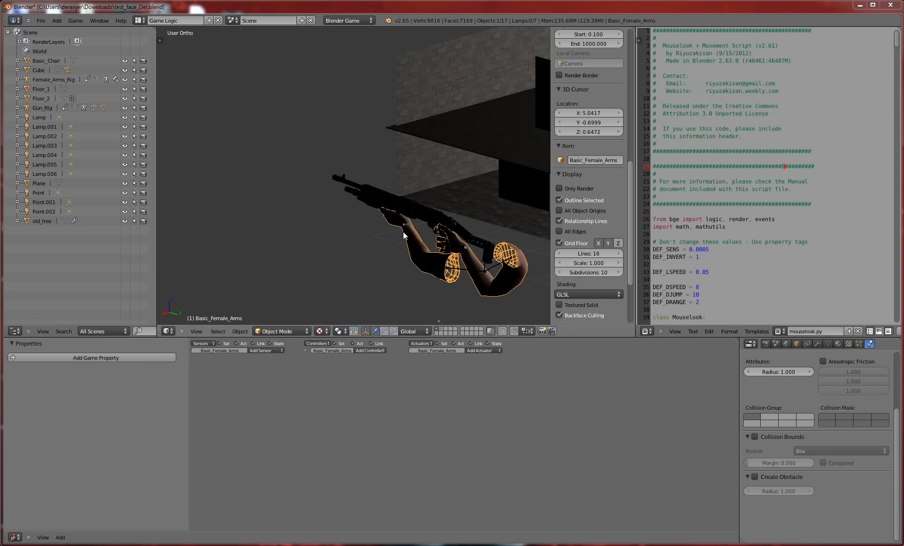
Select the Female_Arms_Rig armature among the appended objects and try scaling it
click(403, 231)
scroll(396, 233, down, 1)
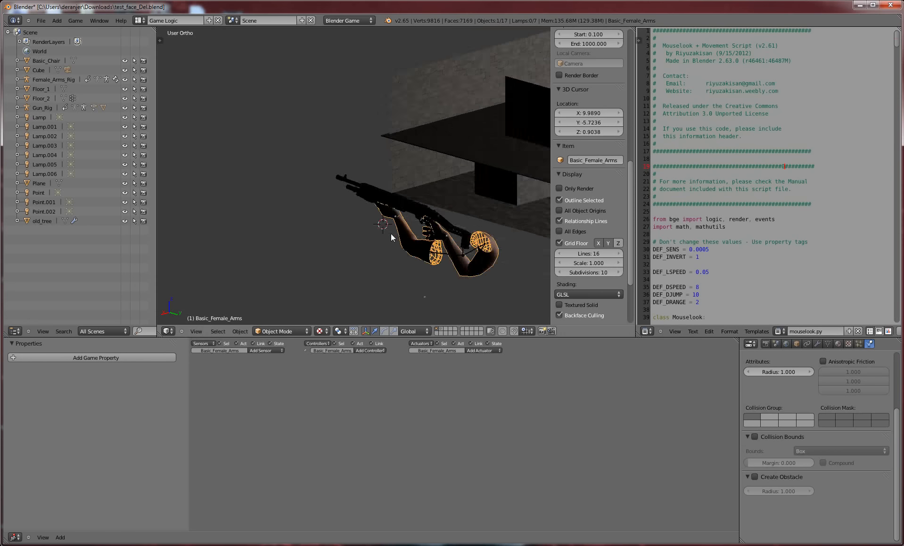
middle_drag(390, 232, 437, 262)
scroll(374, 248, down, 2)
right_click(424, 273)
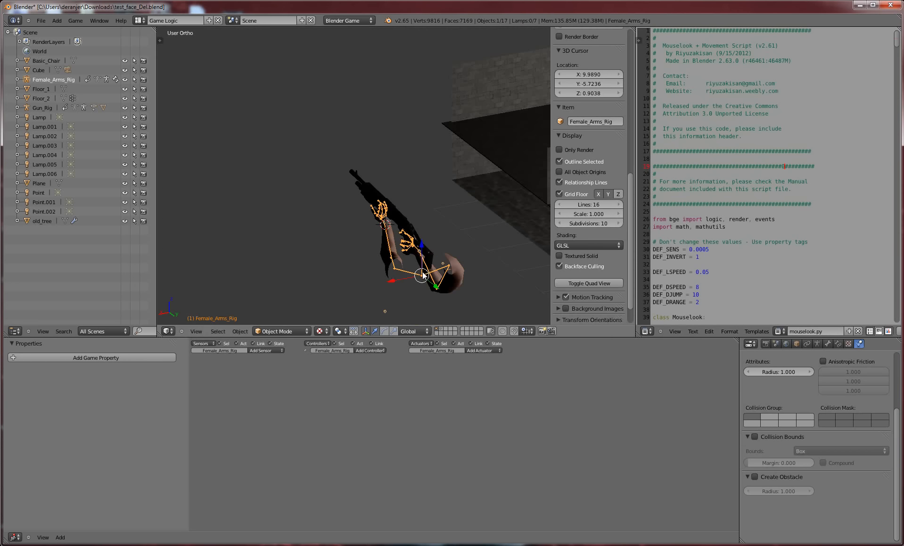
middle_drag(422, 275, 490, 245)
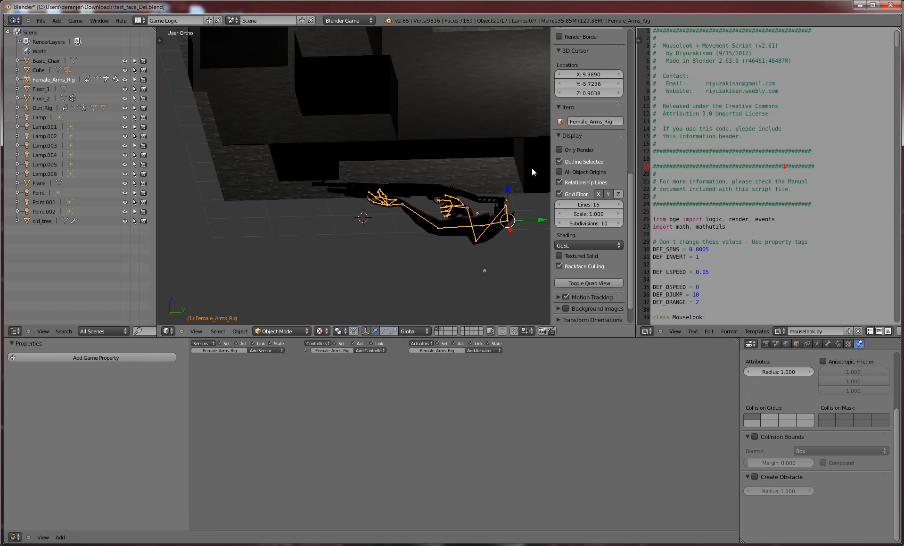
key(s)
right_click(515, 181)
Select the Gun_Rig armature, display its bone constraints, and switch the screen layout to Default
right_click(436, 198)
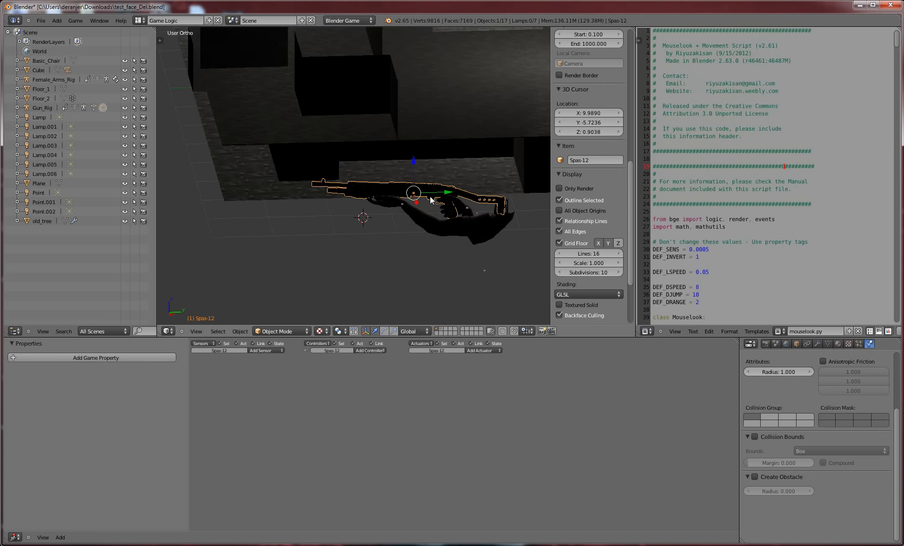
right_click(436, 197)
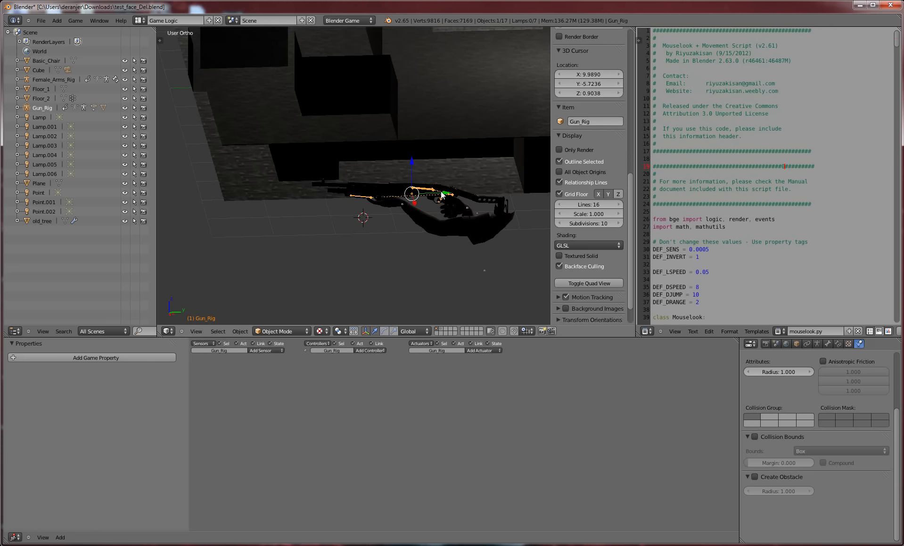
click(838, 344)
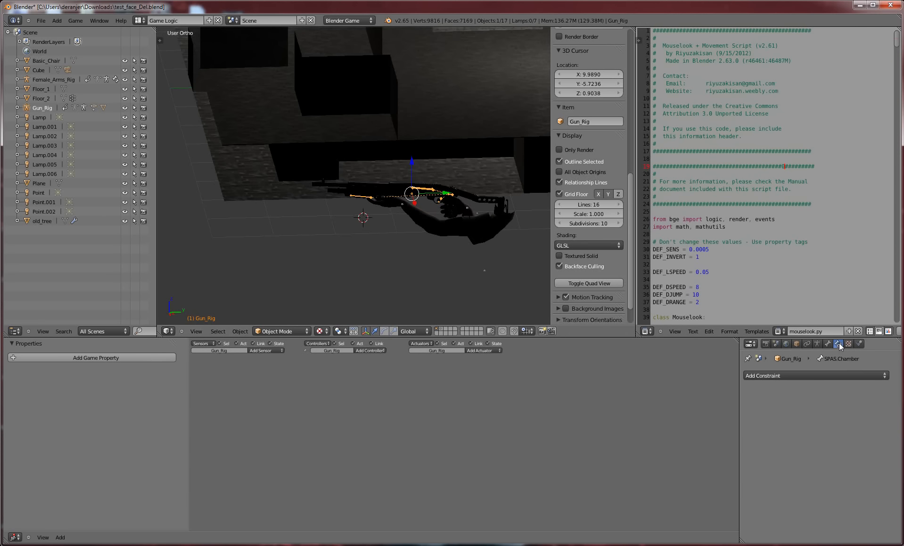
shift+middle_drag(436, 193, 396, 205)
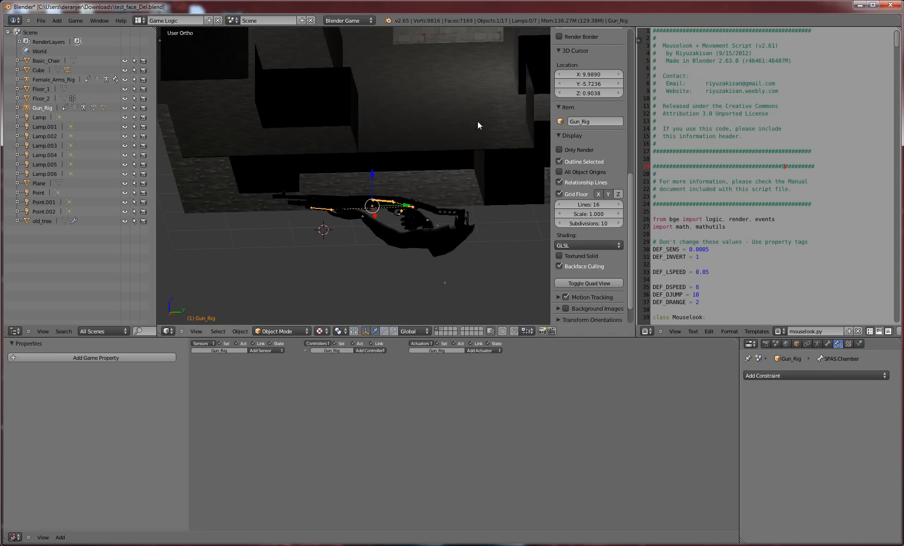
click(138, 20)
click(155, 61)
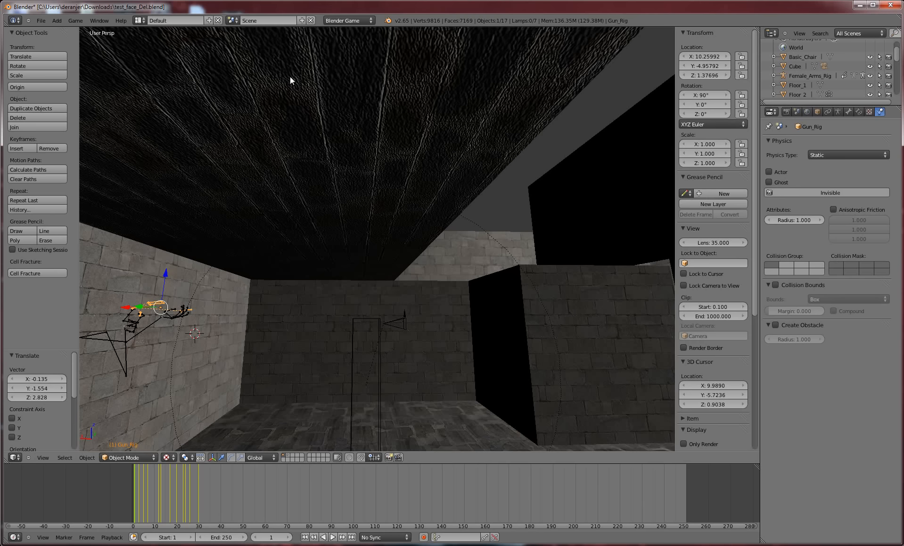
Expand Gun_Rig and its Gun_Armature in the outliner and remove the ChildOf constraint from the SPAS.Control bone
scroll(393, 272, down, 1)
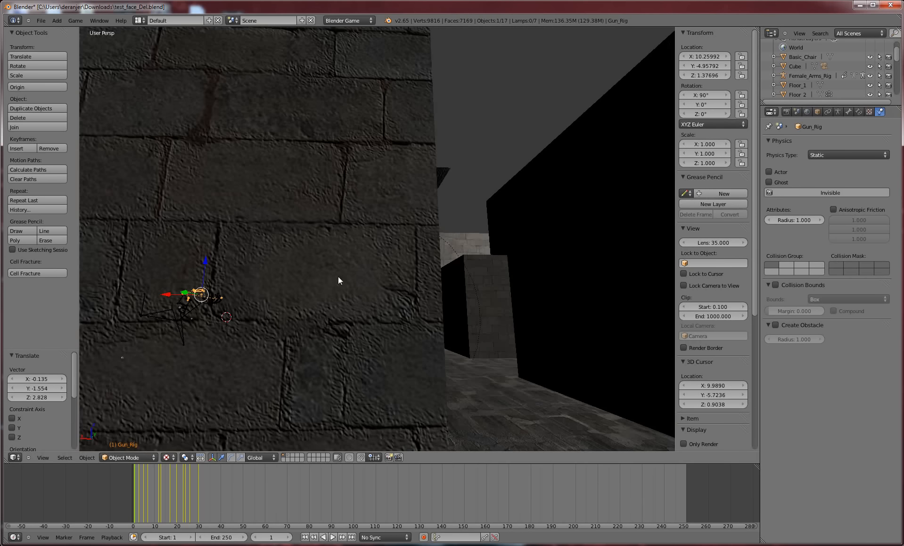
scroll(338, 280, down, 6)
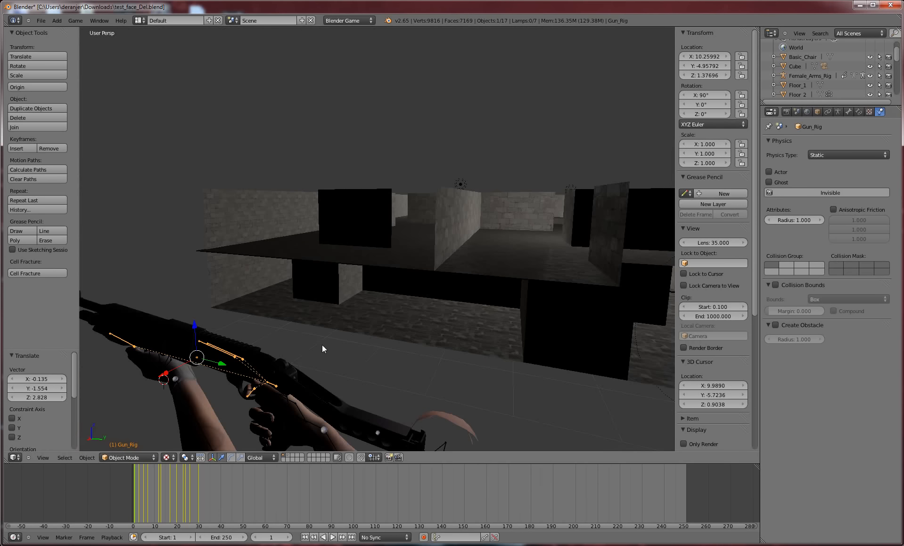
scroll(803, 68, down, 3)
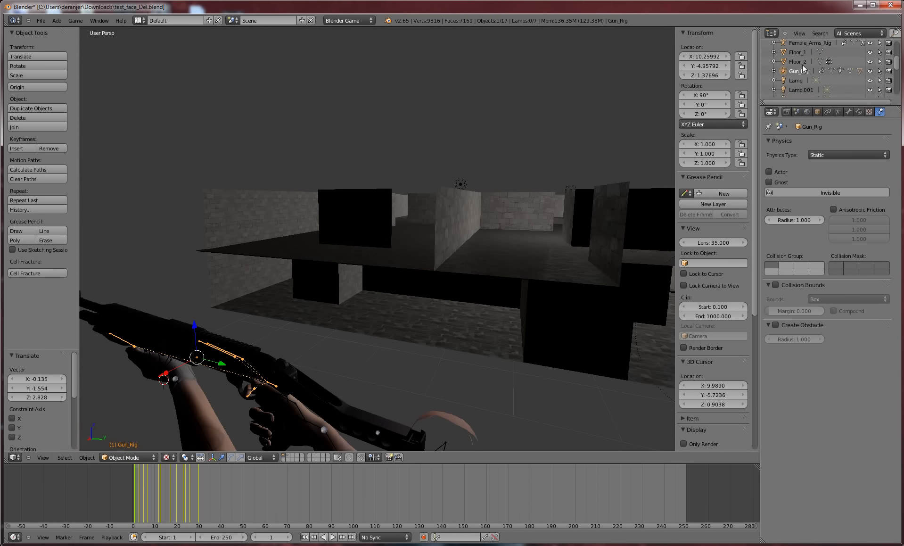
scroll(802, 66, down, 1)
click(773, 54)
scroll(781, 61, down, 1)
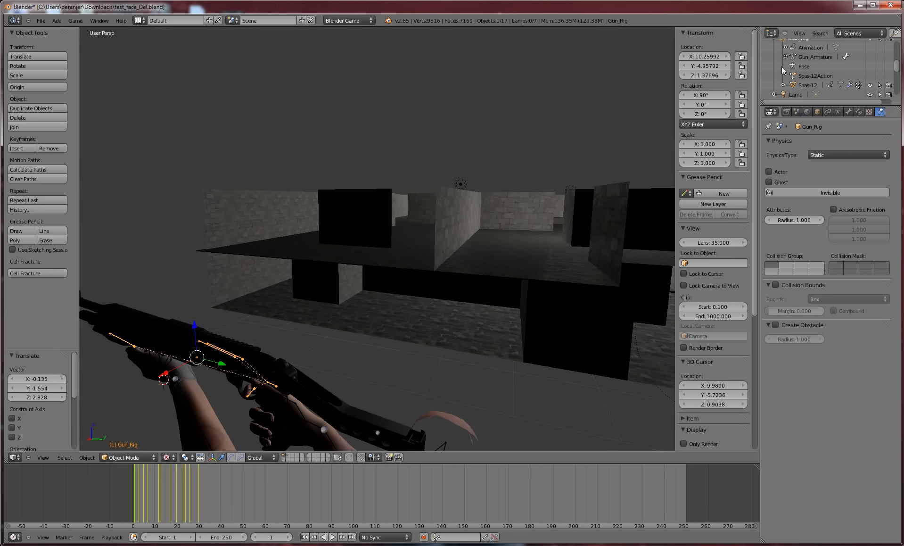
click(785, 57)
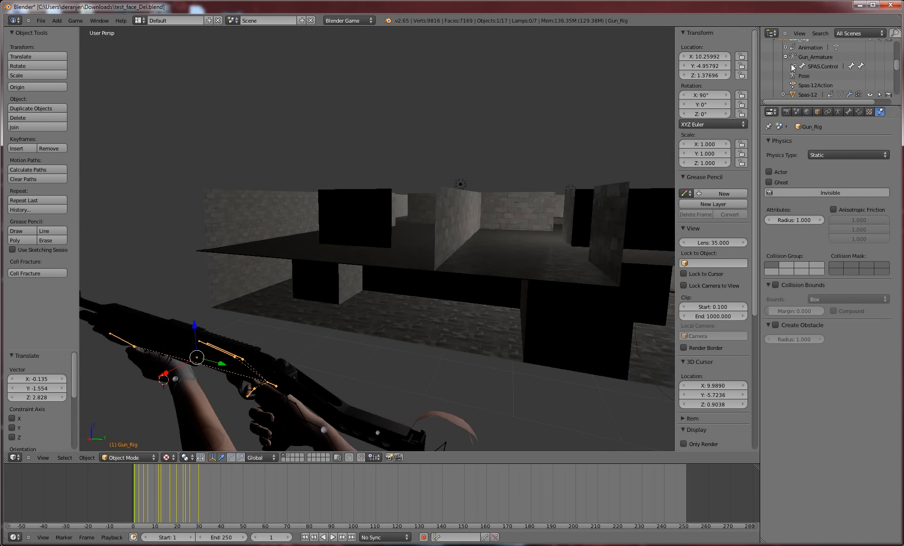
click(859, 111)
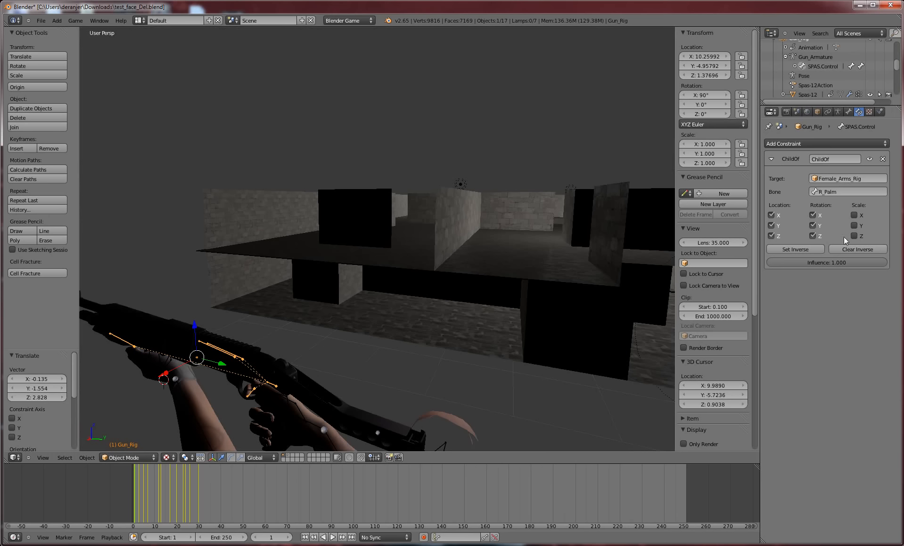
click(882, 159)
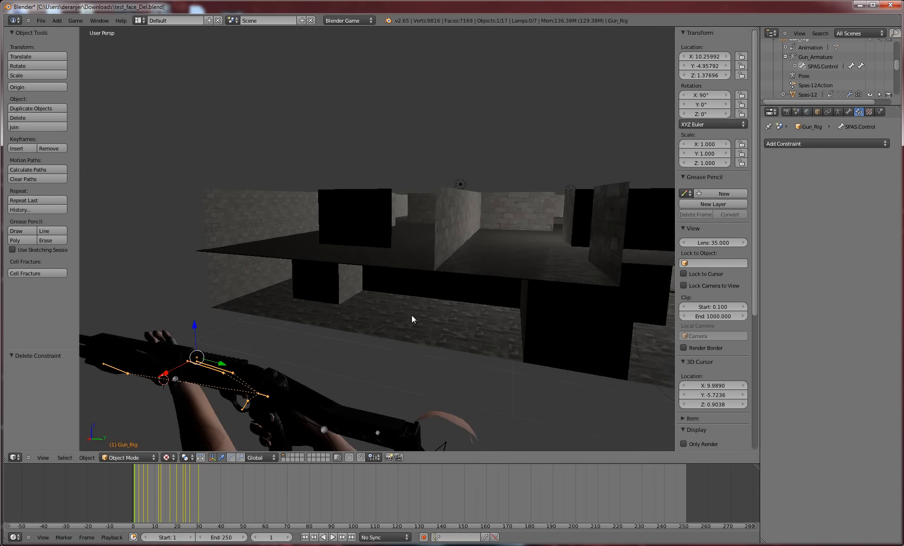
Scale the Gun_Rig armature uniformly to 0.5
middle_drag(412, 315, 351, 353)
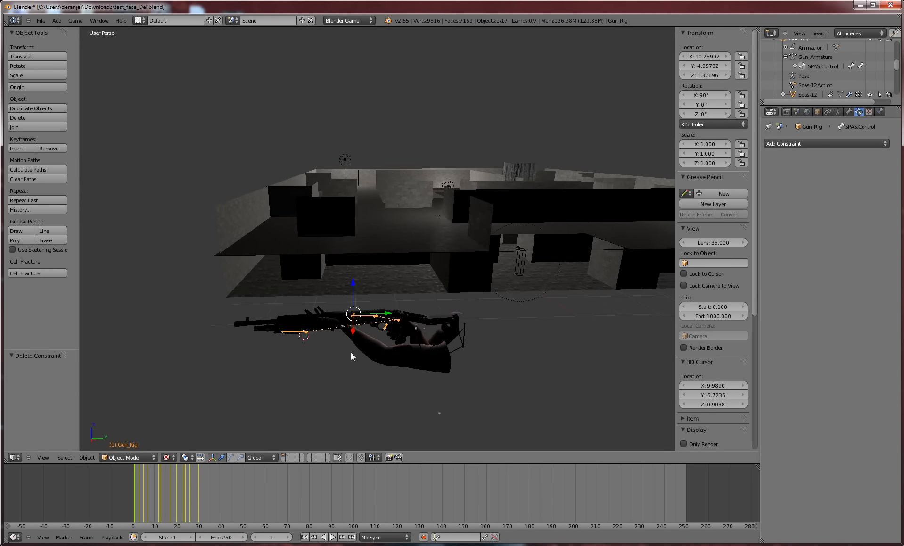
key(s)
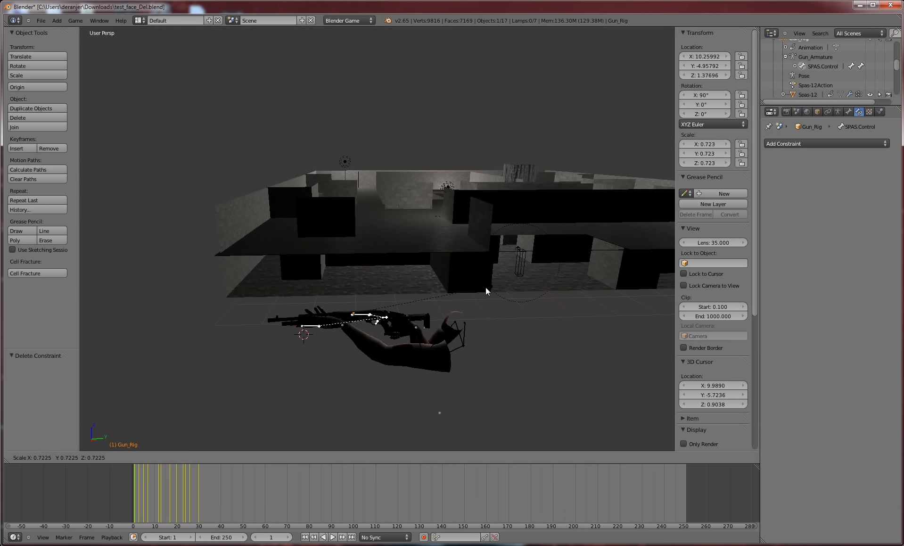
text(.5)
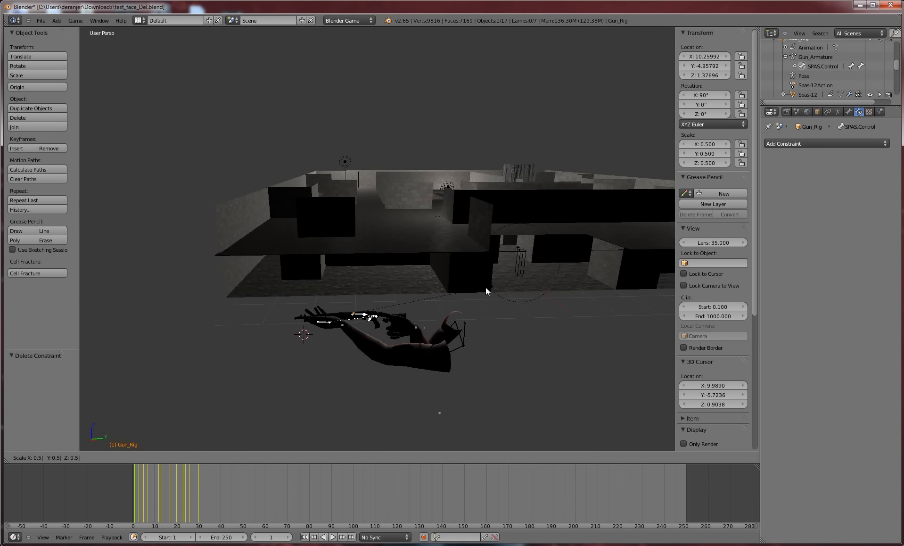
key(Return)
Select the Female_Arms_Rig armature and scale it uniformly to 0.5
right_click(461, 336)
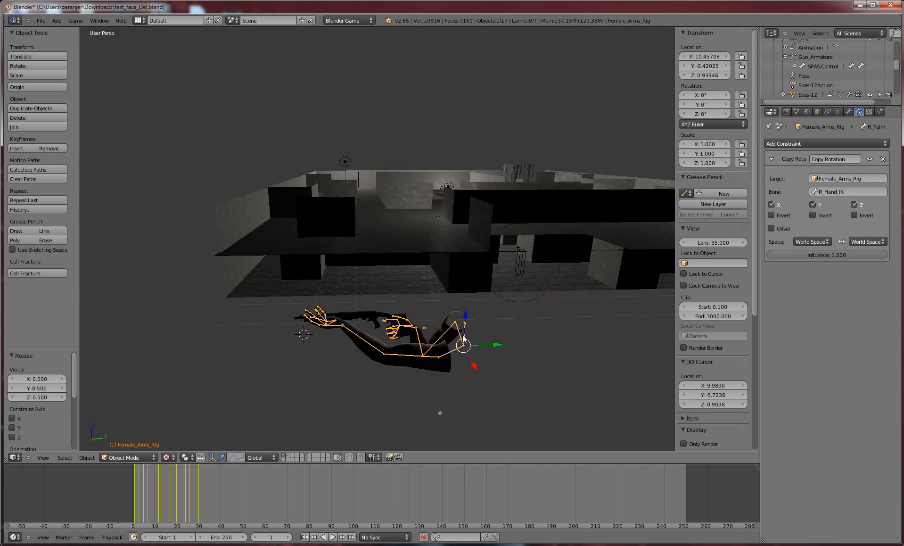
text(s)
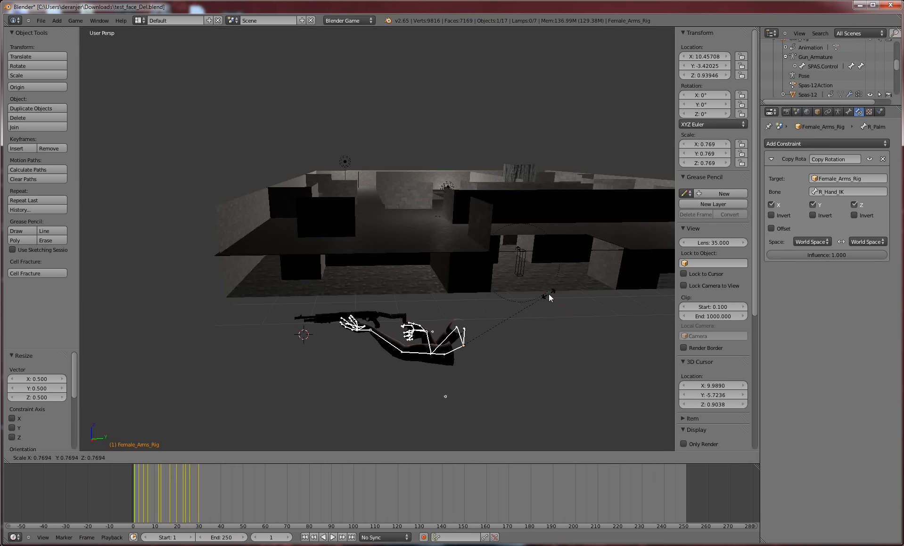
text(.5)
key(Return)
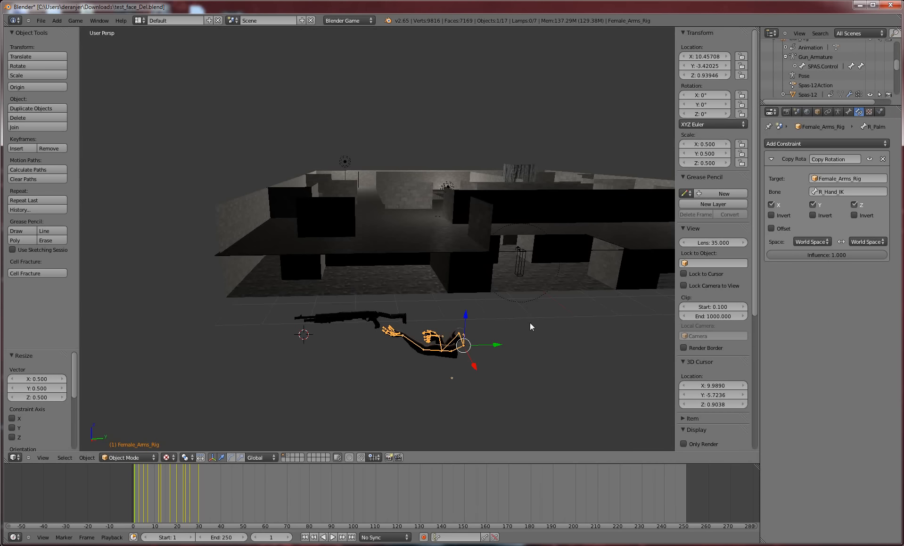
middle_drag(537, 333, 474, 333)
middle_drag(468, 321, 443, 352)
scroll(442, 349, down, 3)
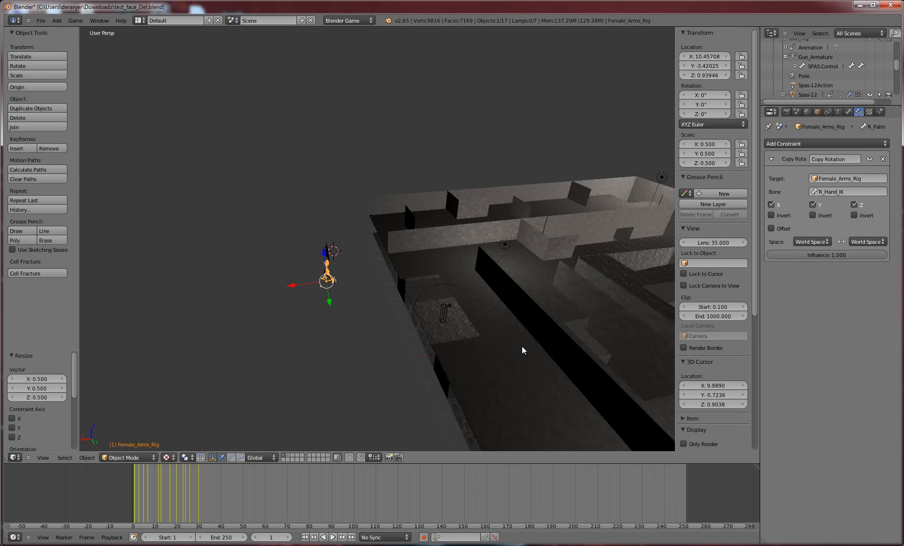
right_click(521, 348)
right_click(328, 273)
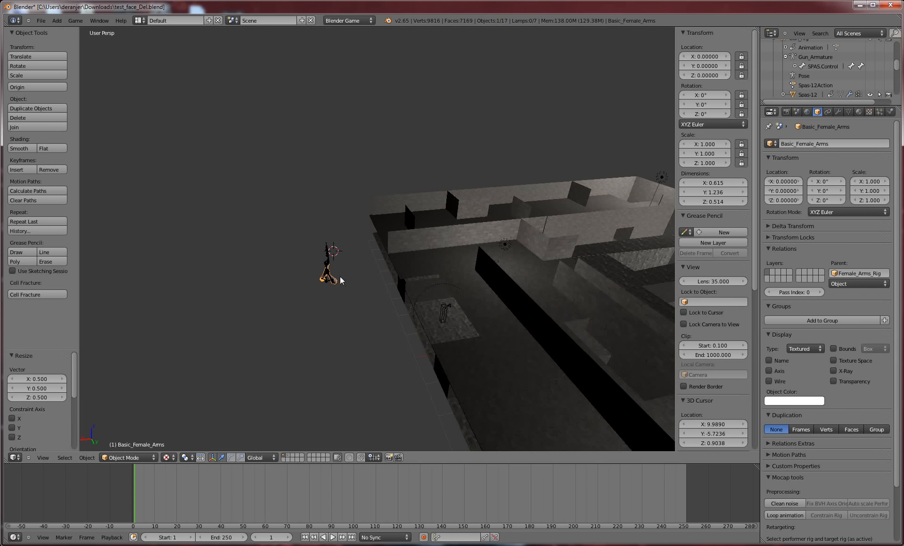
key(g)
right_click(386, 303)
Move the Female_Arms_Rig armature into the level near the player's wireframe box, at about X 6.20, Y -0.69, Z 1.04
scroll(307, 295, up, 2)
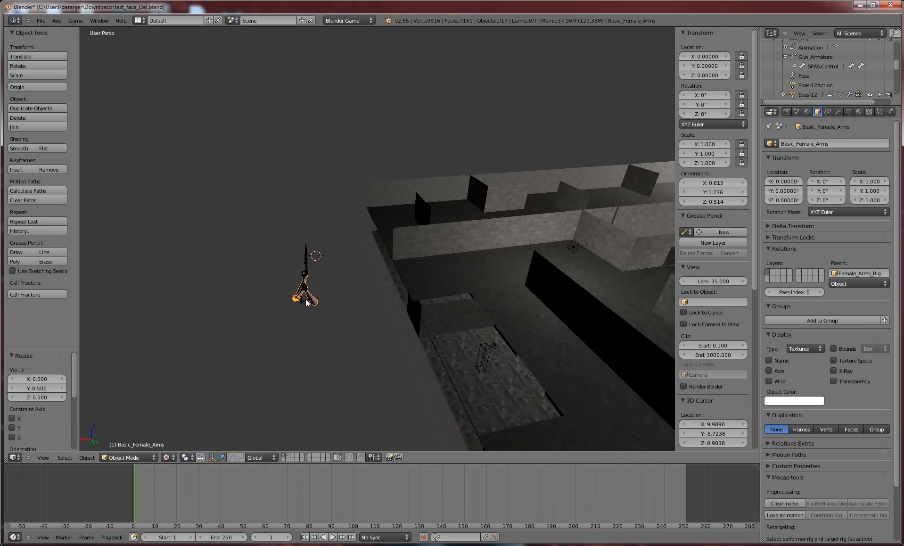
right_click(306, 299)
key(g)
click(528, 379)
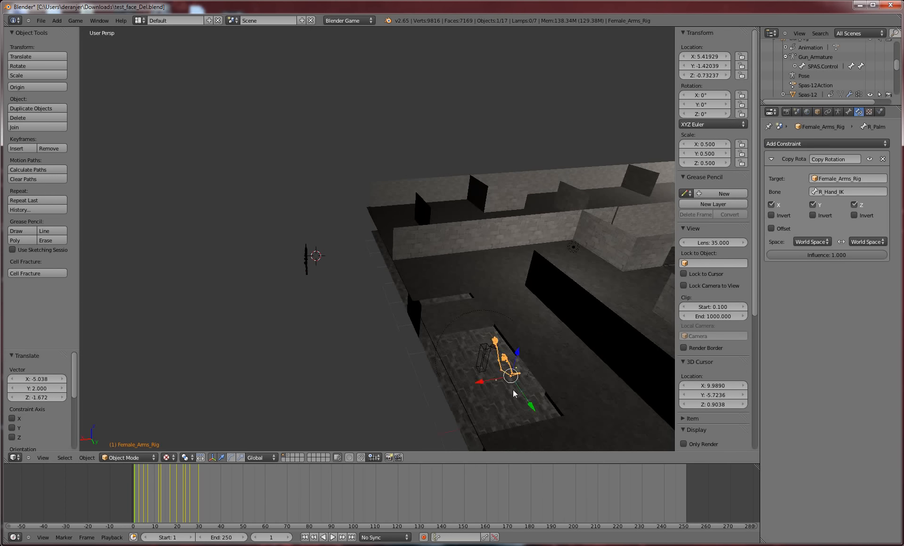
middle_drag(512, 389, 531, 305)
key(g)
click(599, 297)
key(g)
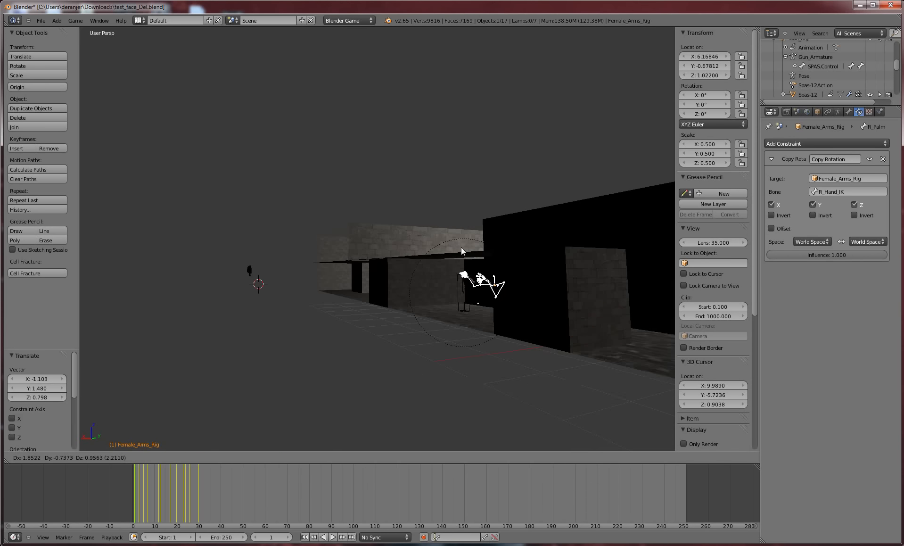
click(461, 247)
Scale the Female_Arms_Rig armature by a factor of 0.5, to a uniform scale of 0.250
middle_drag(450, 292, 541, 332)
scroll(491, 305, up, 3)
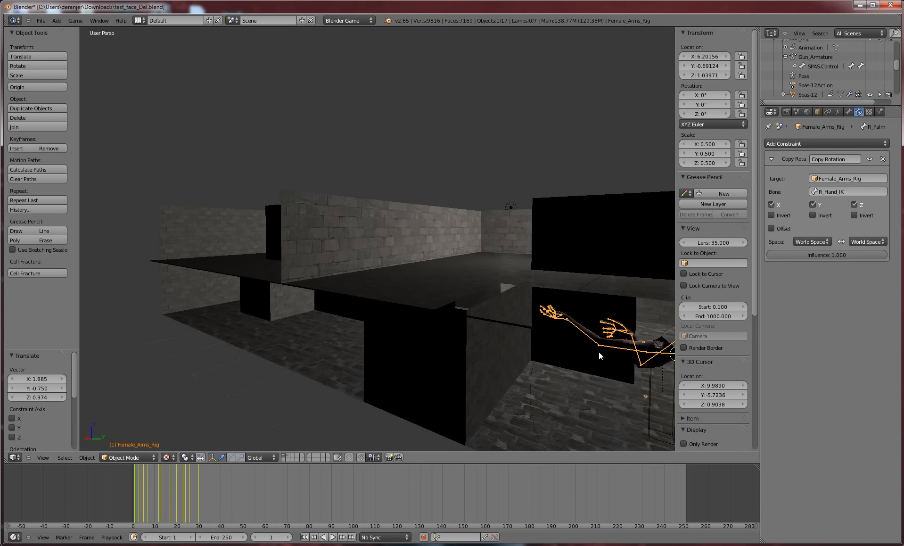
middle_drag(599, 351, 541, 314)
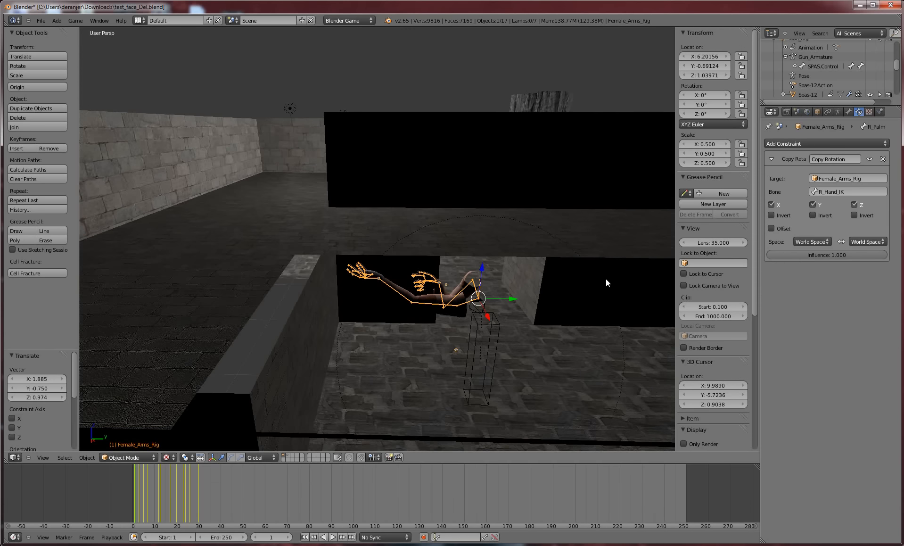
text(s)
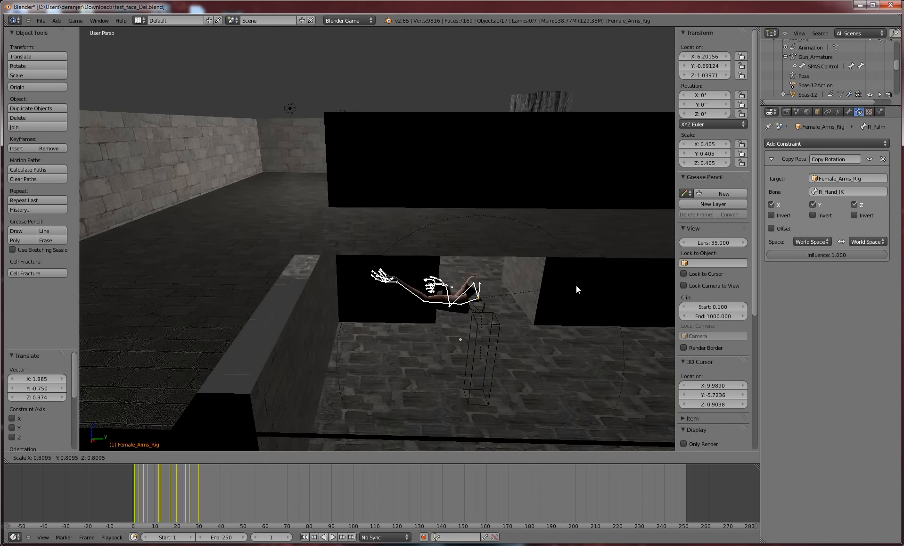
text(0.5)
key(Return)
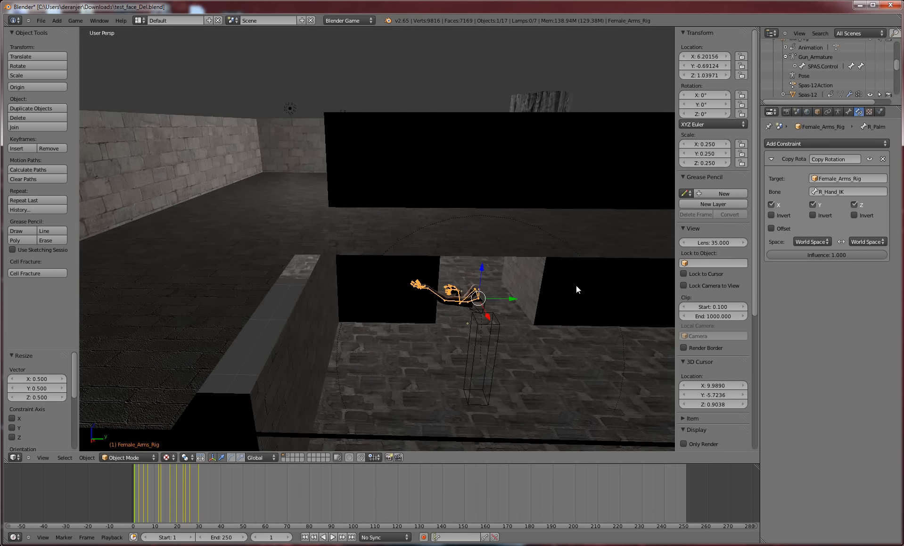
Halve the size of the Female_Arms_Rig armature once more, to a uniform scale of 0.125
middle_drag(577, 285, 507, 318)
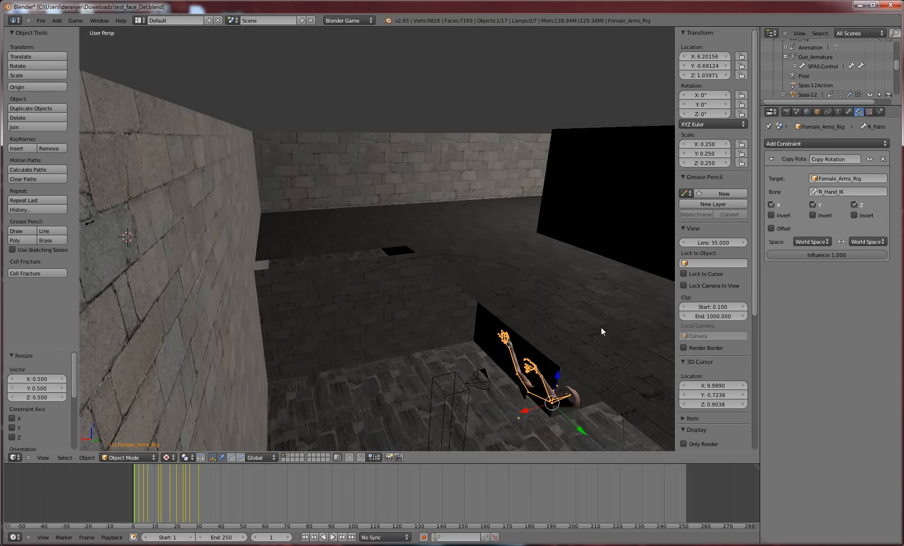
scroll(568, 331, down, 2)
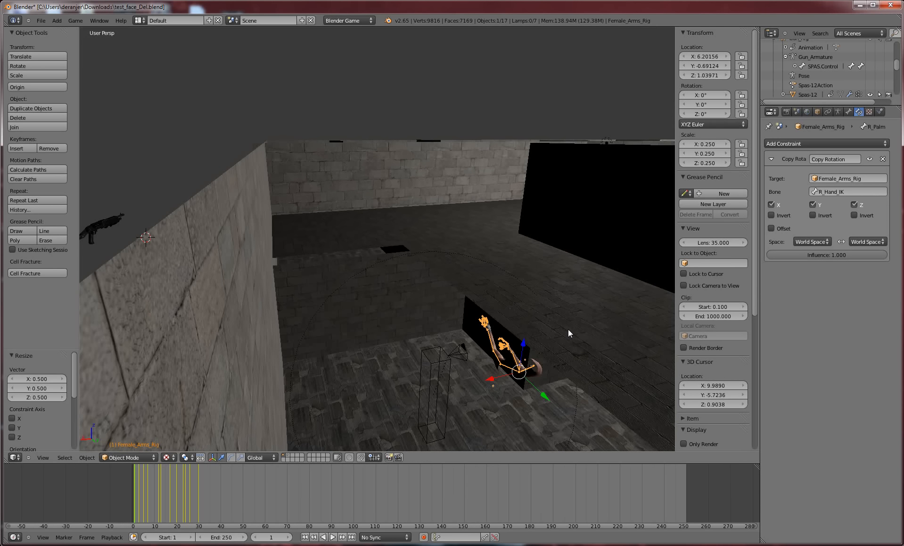
text(s)
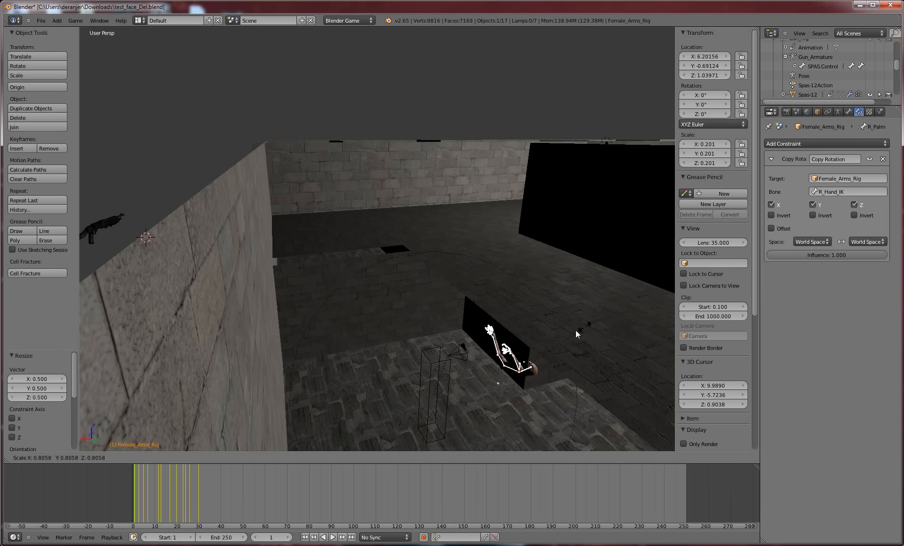
text(0.5)
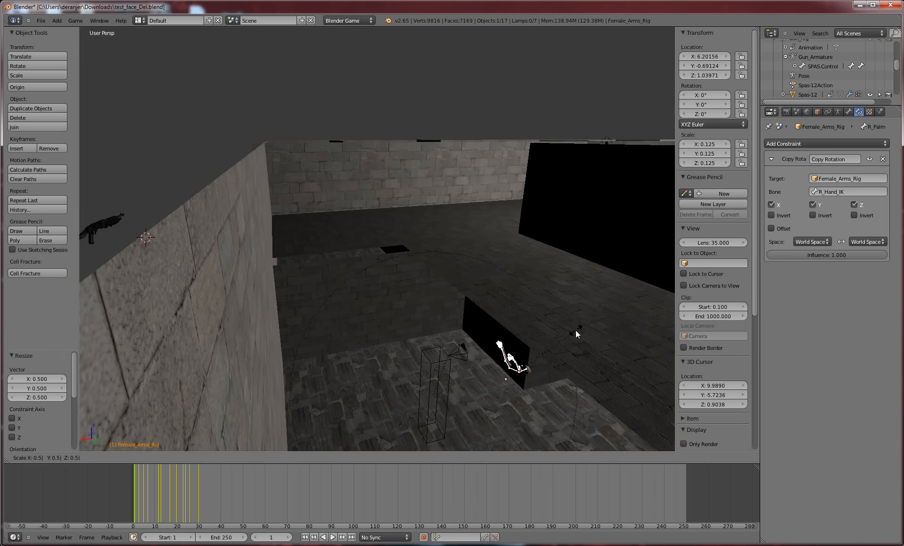
key(Return)
Move the reduced arms rig closer to the player's box and camera, to about X 6.51, Y -0.71, Z 0.99
middle_drag(527, 374, 554, 384)
key(g)
click(533, 385)
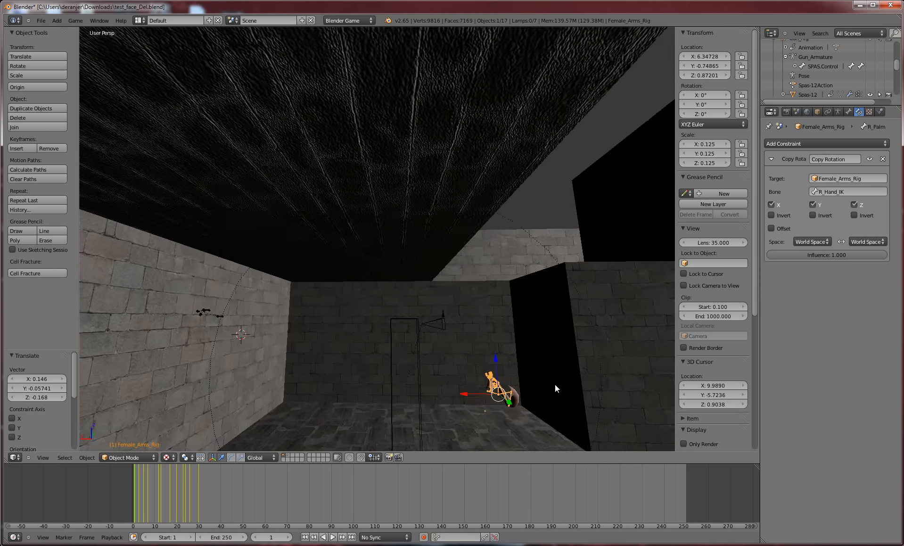
key(g)
click(503, 361)
Rotate the Female_Arms_Rig armature by -90° around the global Z axis
text(rz)
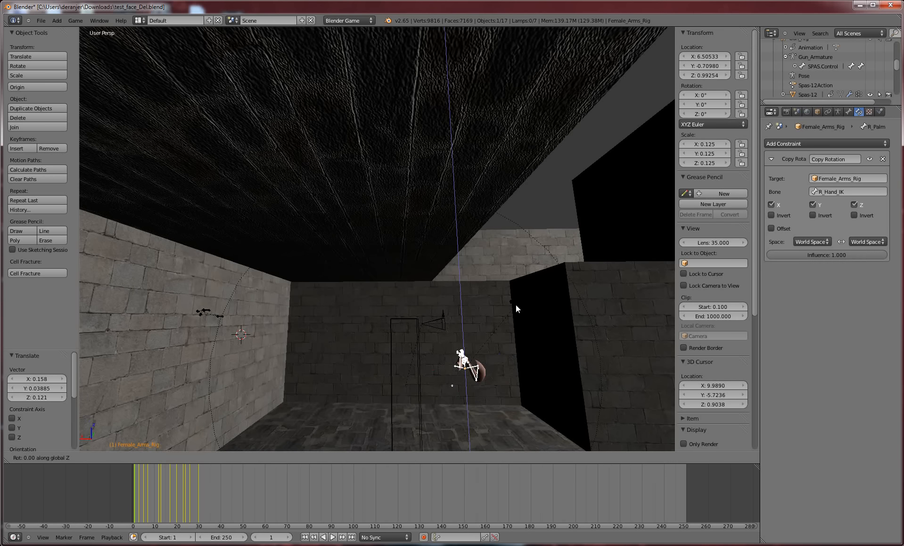
text(90)
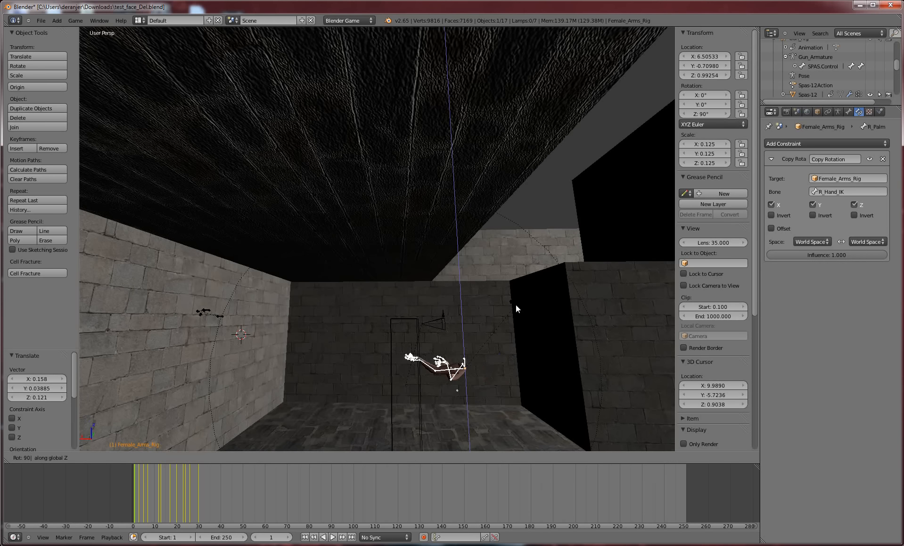
key(minus)
key(Return)
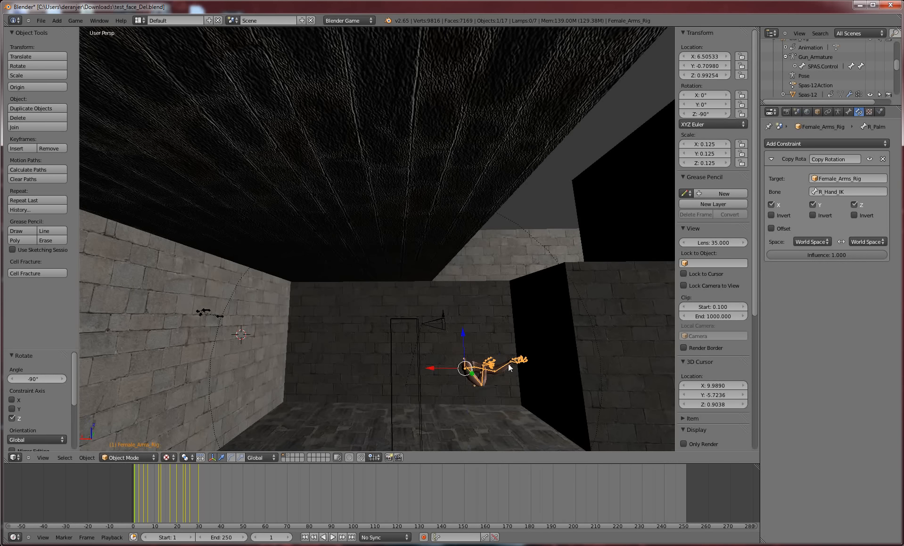
Start the Screencast Keys display in the 3D view
middle_drag(509, 366, 508, 366)
scroll(700, 385, down, 10)
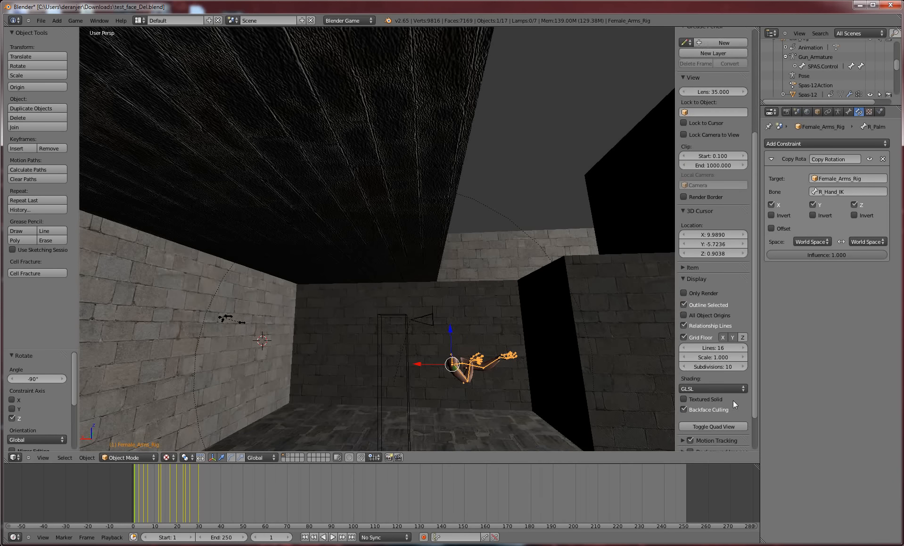
click(708, 443)
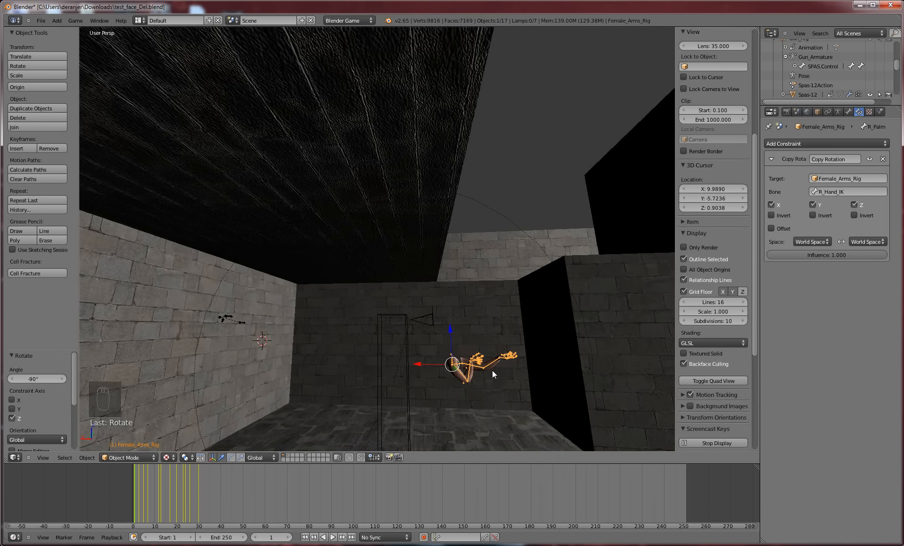
Raise the arms rig beside the camera by about 0.09 in Z and shift it about -0.18 along the global Y axis
key(g)
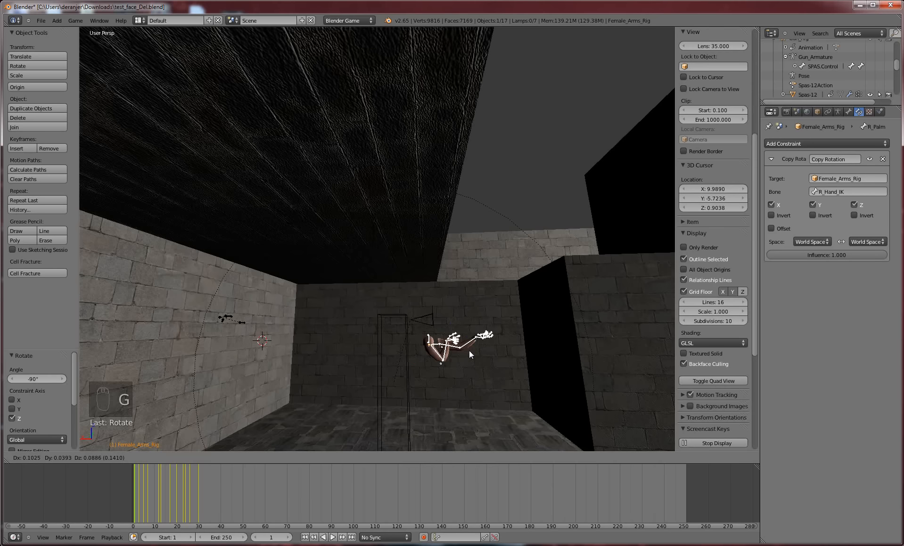
click(469, 350)
middle_drag(469, 350, 446, 363)
key(g)
key(y)
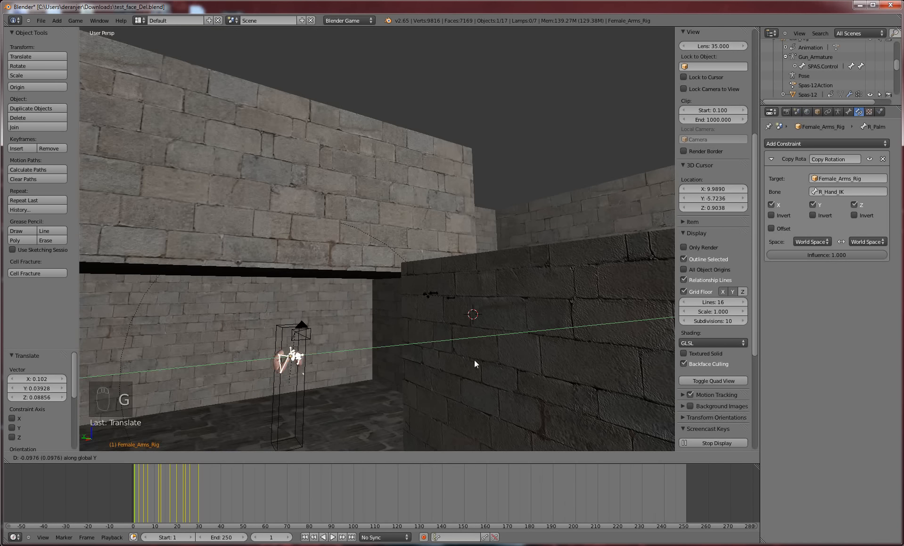
click(478, 358)
Select the shotgun's Gun_Rig armature and scale it by 0.5 twice in a row
middle_drag(386, 381, 408, 338)
right_click(407, 336)
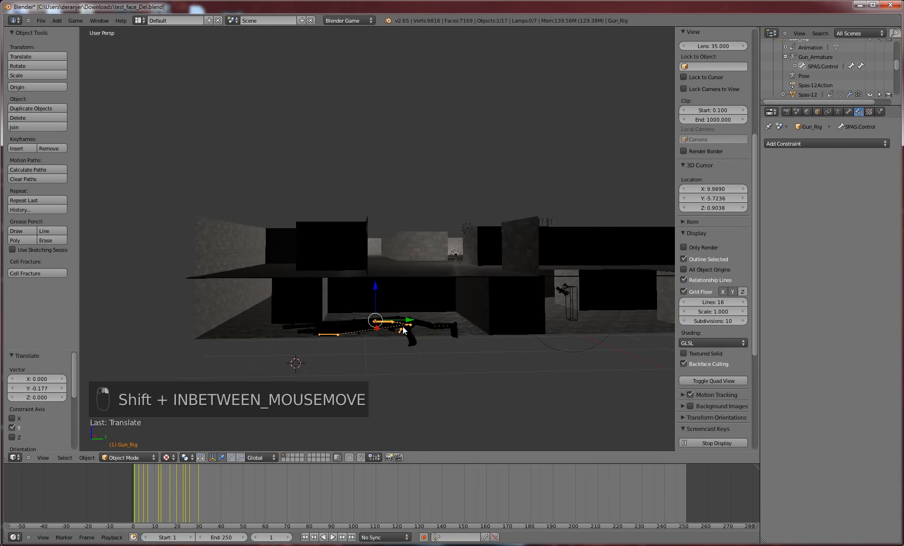
key(s)
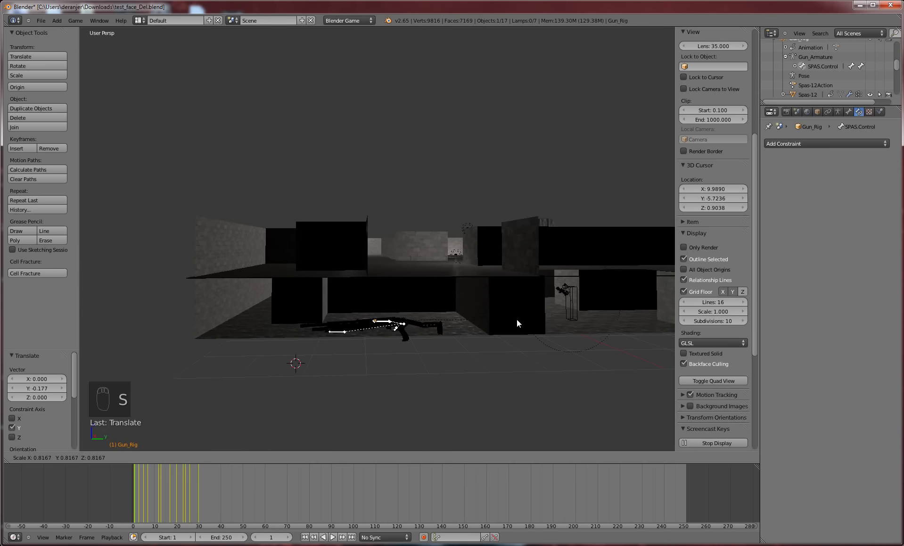
key(0)
key(period)
key(5)
key(Return)
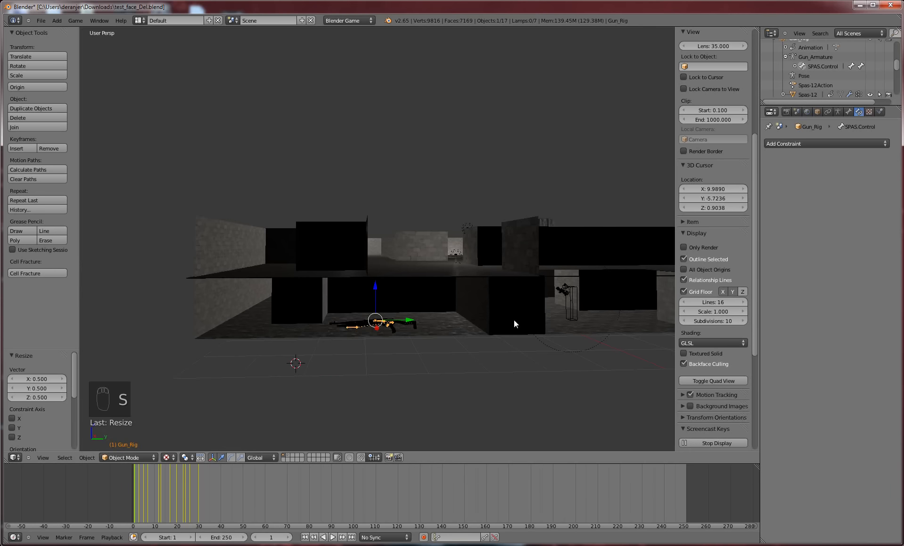
key(s)
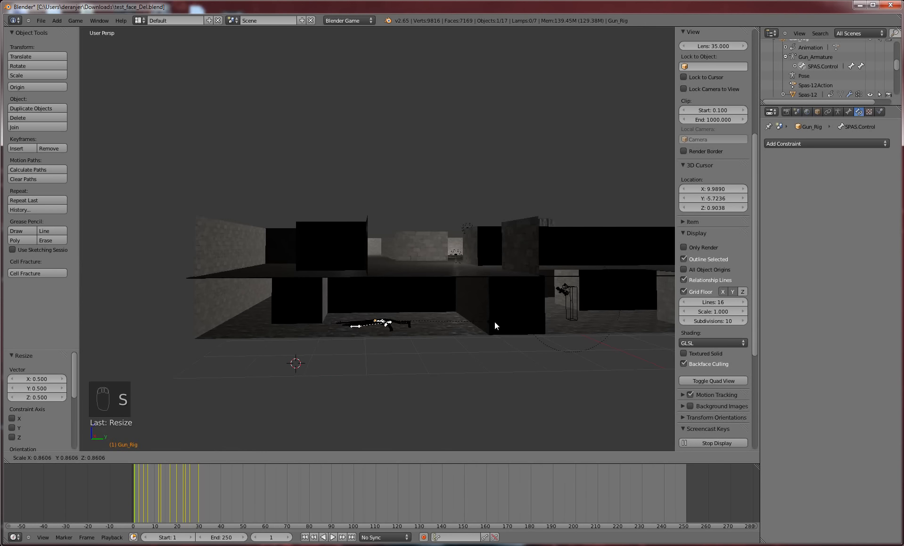
key(period)
key(5)
click(495, 322)
Move the Gun_Rig armature toward the player's box by about -4.25 in X, 3.43 in Y and 0.24 in Z overall
middle_drag(495, 321, 508, 354)
key(g)
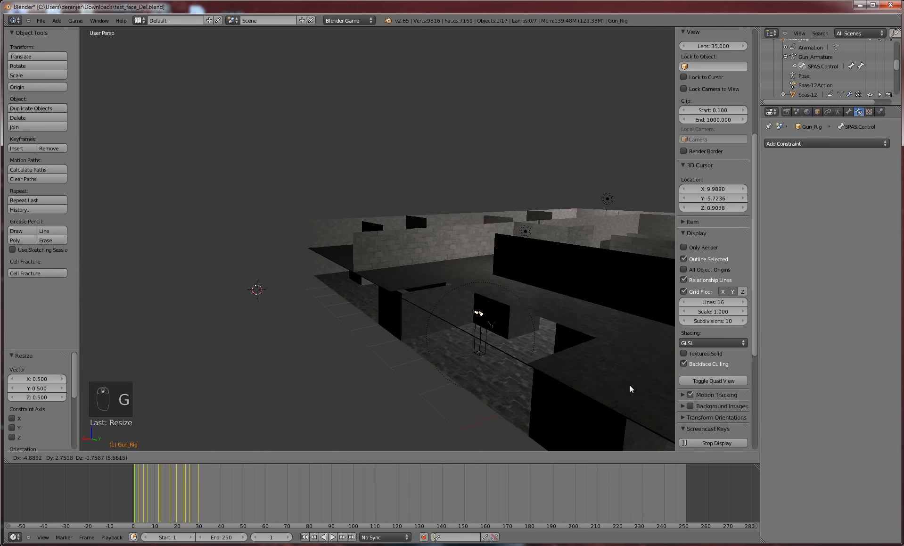
click(634, 399)
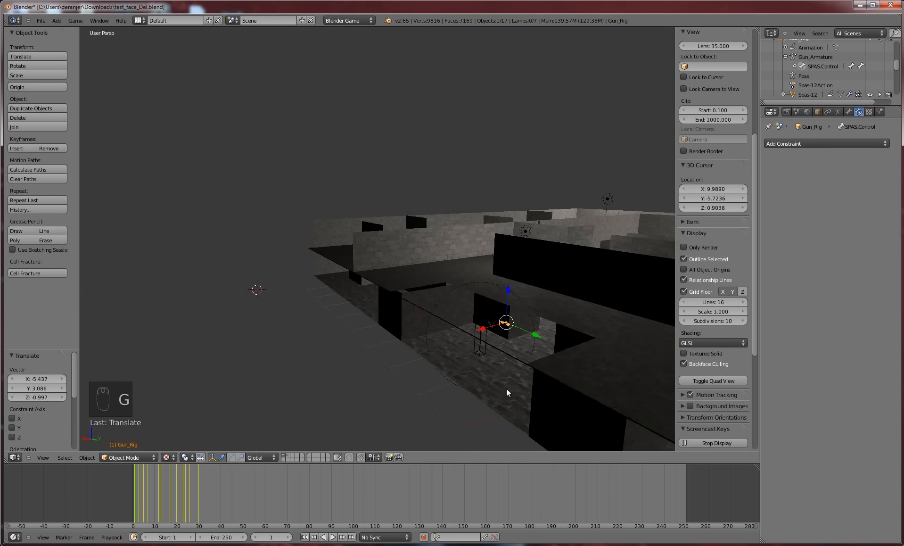
middle_drag(508, 389, 482, 357)
key(g)
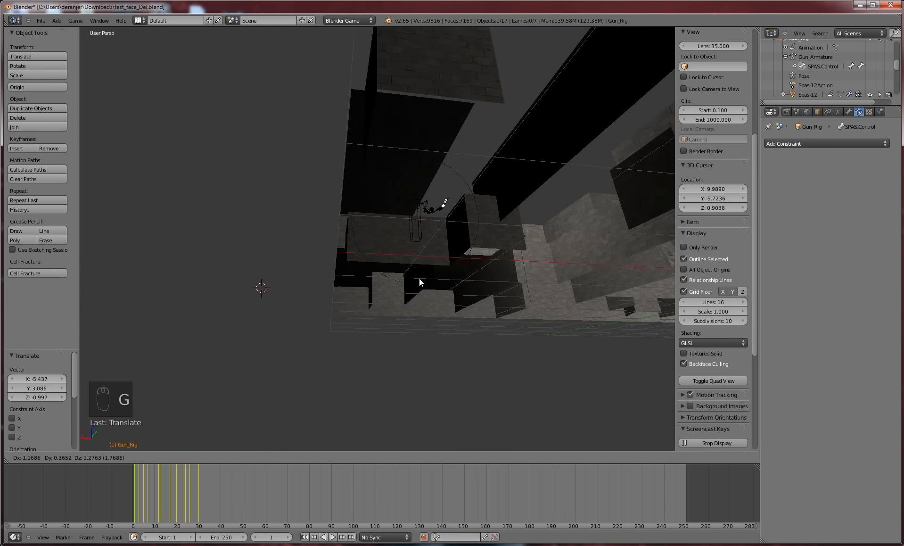
click(416, 282)
Bring the shotgun rig in front of the arms, shifting it about 0.39 in X, 0.83 in Y and -0.43 in Z
middle_drag(416, 281, 368, 348)
key(g)
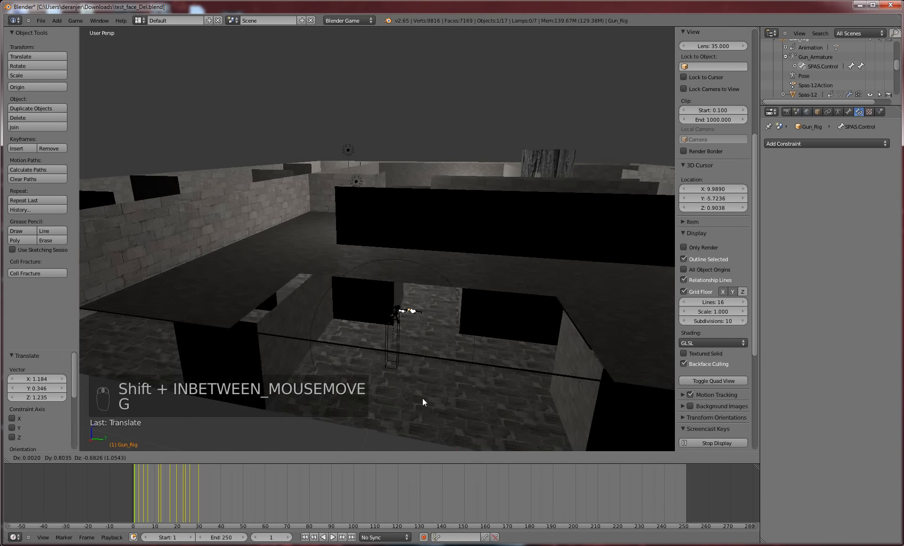
click(422, 398)
middle_drag(422, 398, 447, 370)
key(g)
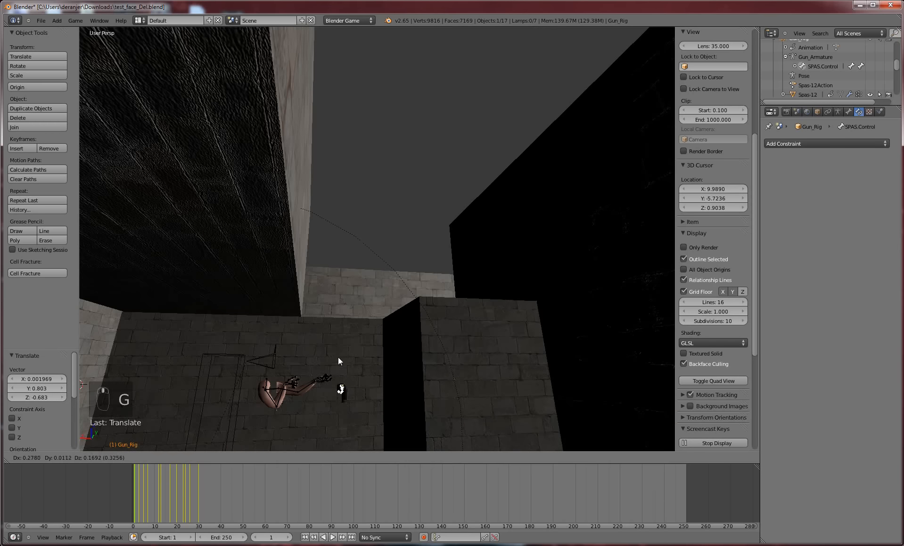
click(329, 348)
middle_drag(329, 348, 416, 345)
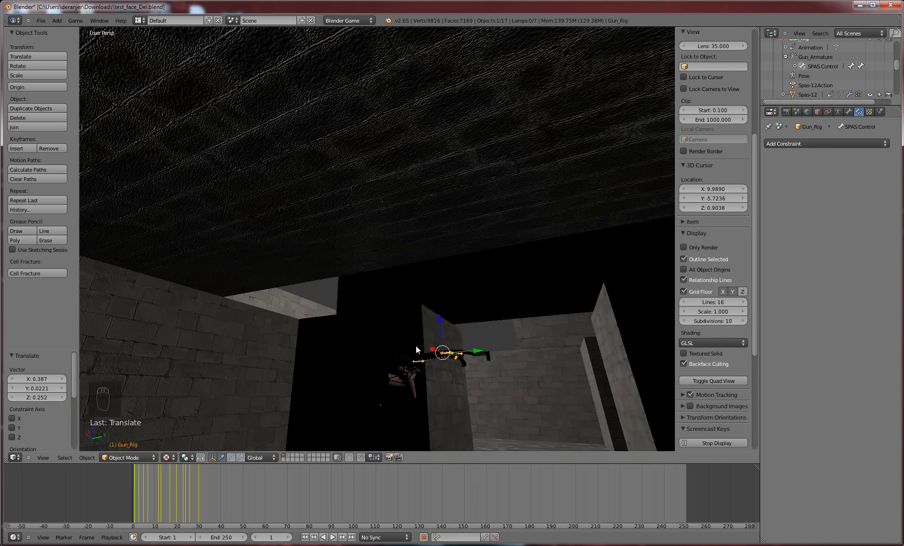
Check how the arms and shotgun are framed through the player's camera, and return to the perspective view
right_click(411, 340)
key(KP_0)
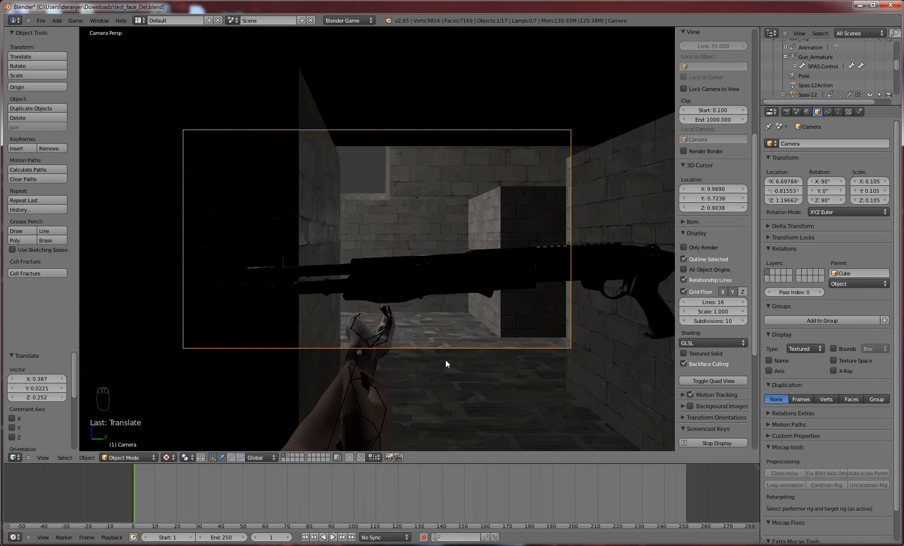
key(Escape)
key(KP_0)
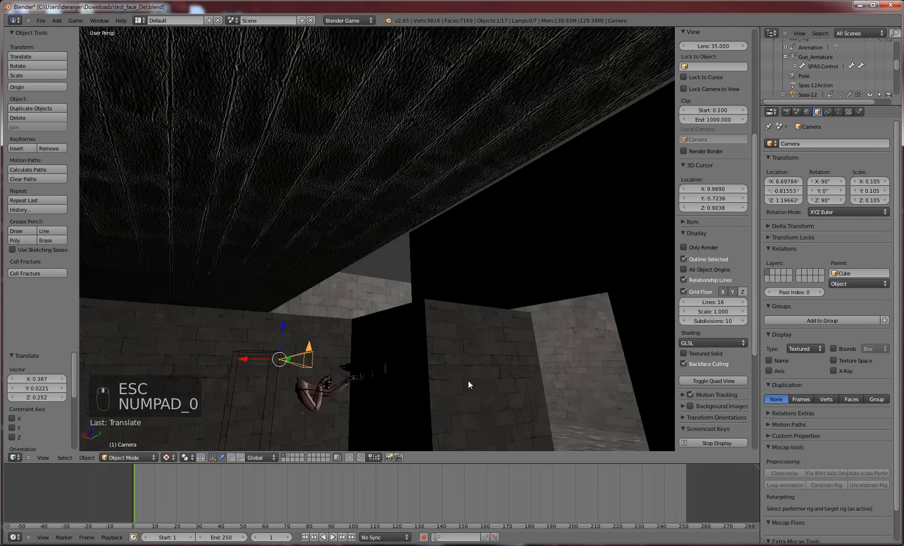
Scale the Female_Arms_Rig armature by 0.9
middle_drag(434, 388, 287, 348)
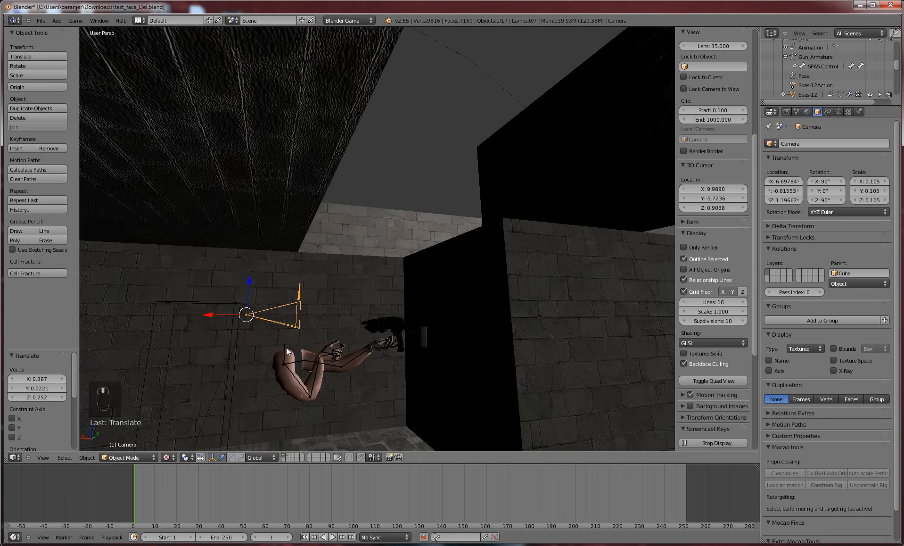
right_click(285, 346)
right_click(285, 345)
text(s)
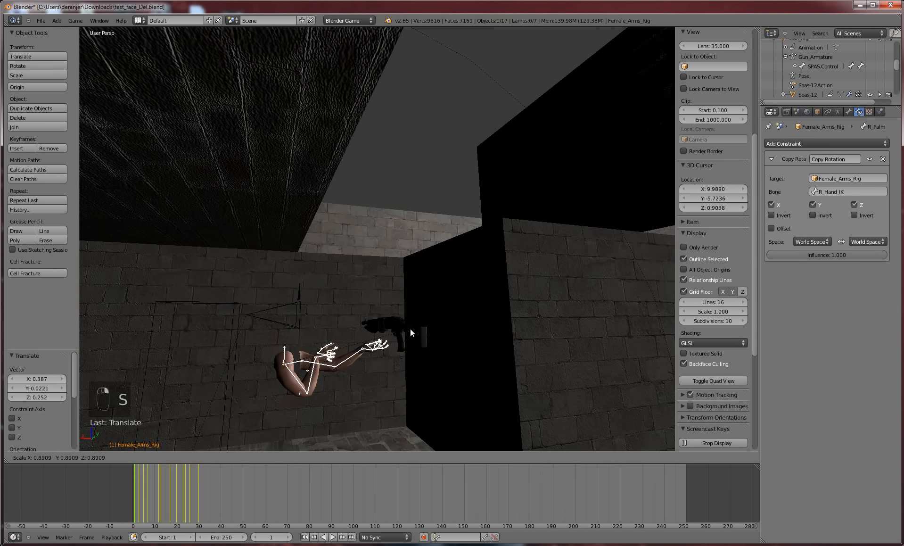
text(0.9)
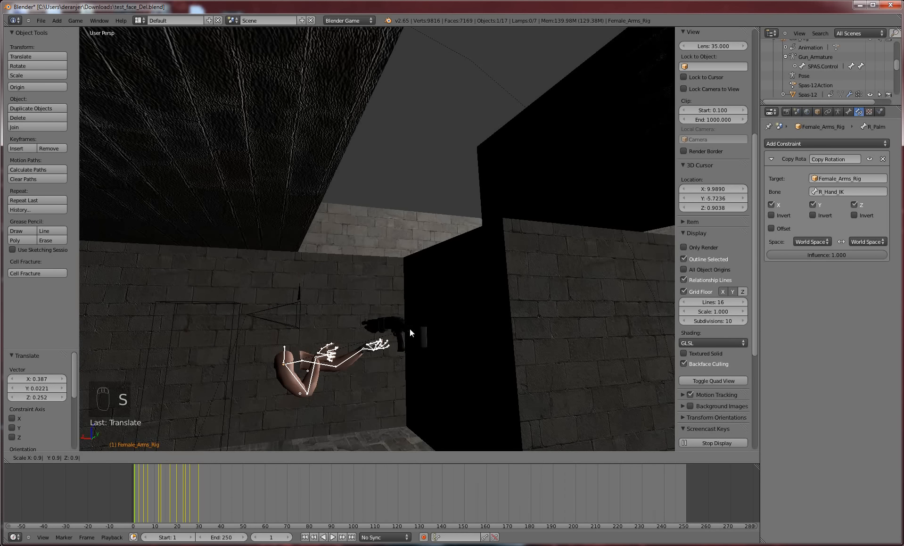
key(Return)
Scale the Gun_Rig armature by 0.9 to match the arms
right_click(399, 329)
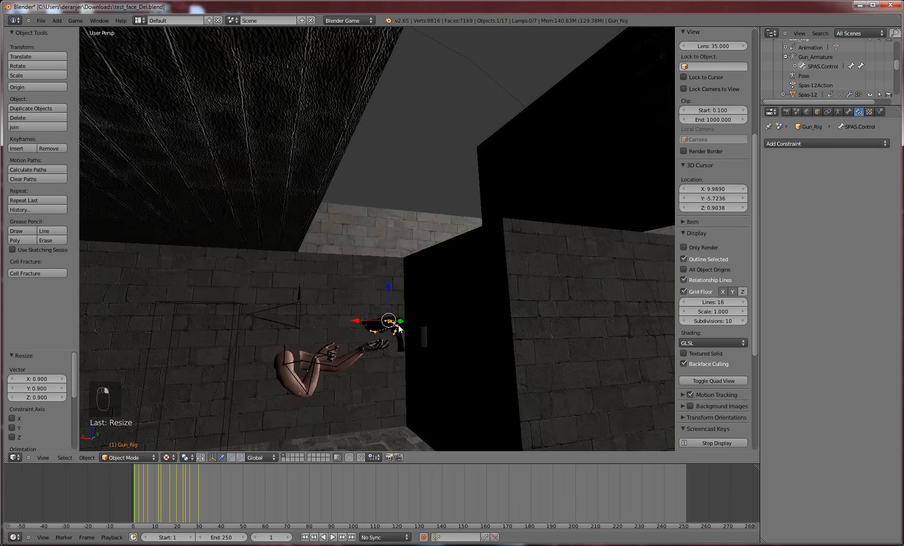
text(s)
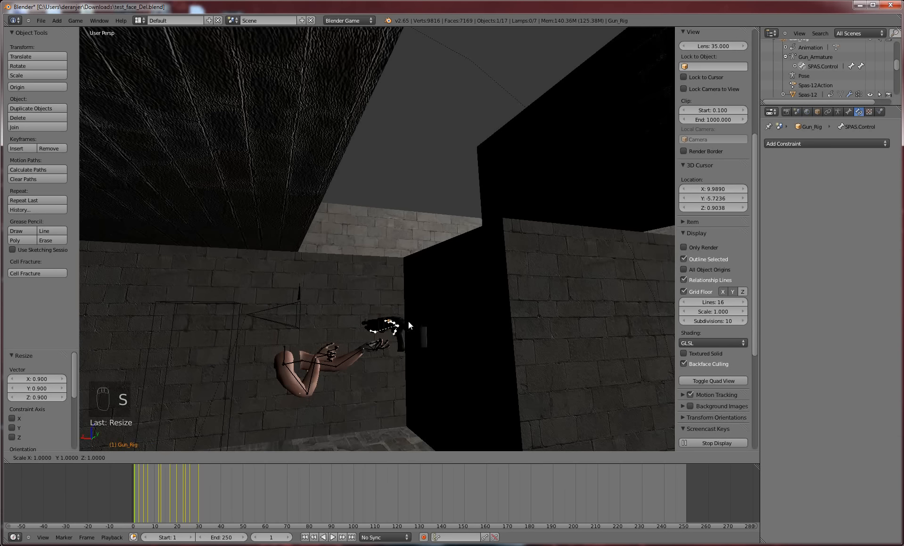
text(0.9)
key(Return)
Look through the player's camera again to review the size of the rescaled arms and shotgun
middle_drag(435, 330, 385, 228)
right_click(385, 228)
key(KP_0)
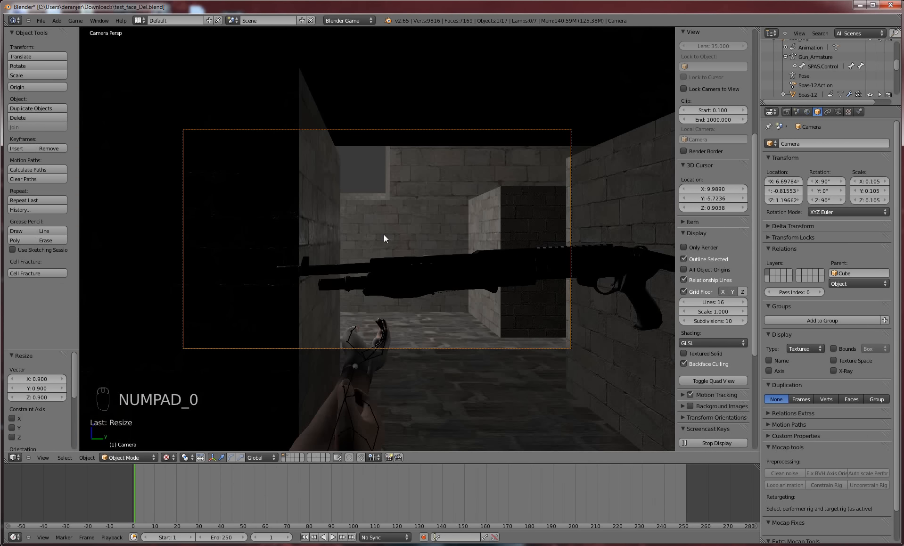
key(Escape)
key(KP_0)
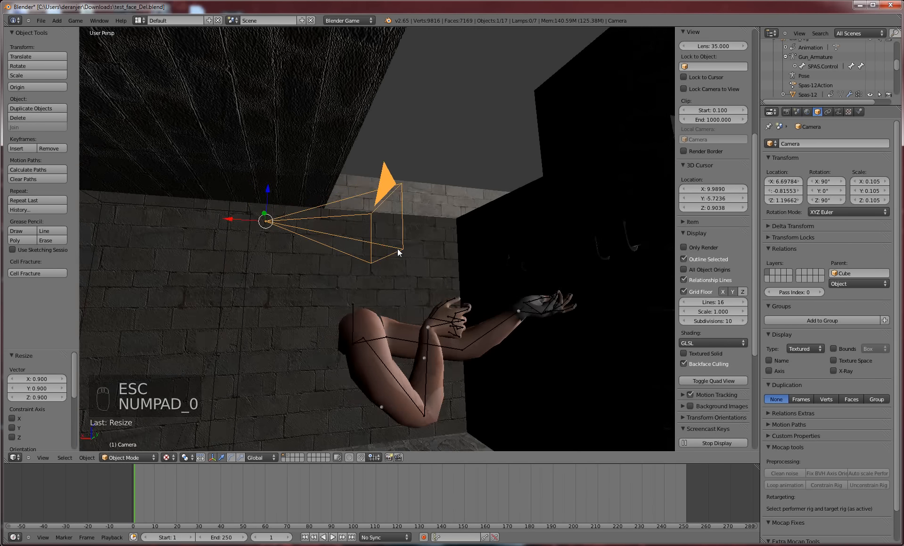
Parent the Female_Arms_Rig armature to the player's camera using the Object option
right_click(589, 244)
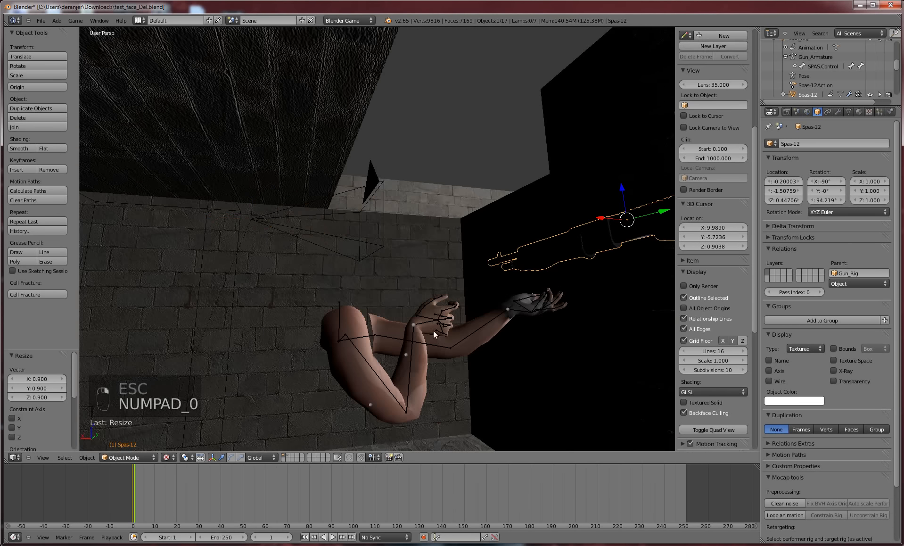
right_click(337, 309)
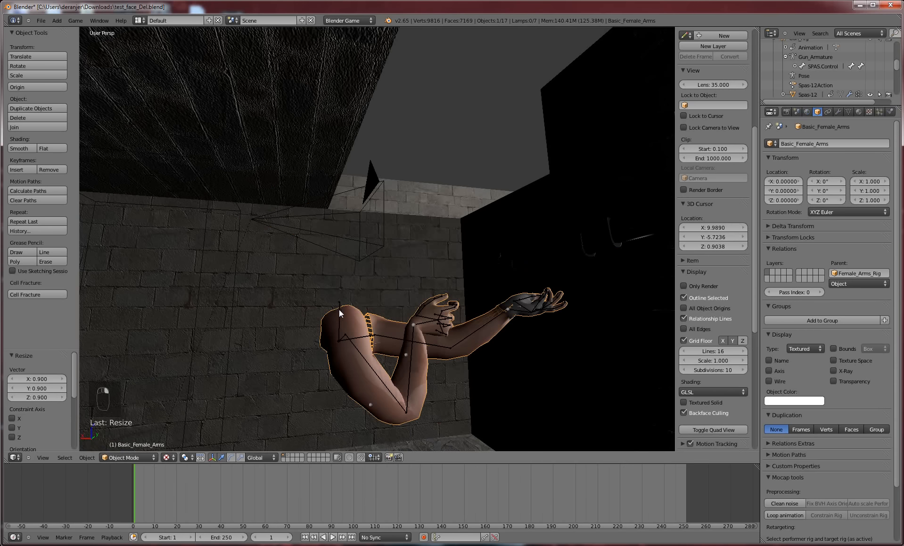
shift+right_click(303, 221)
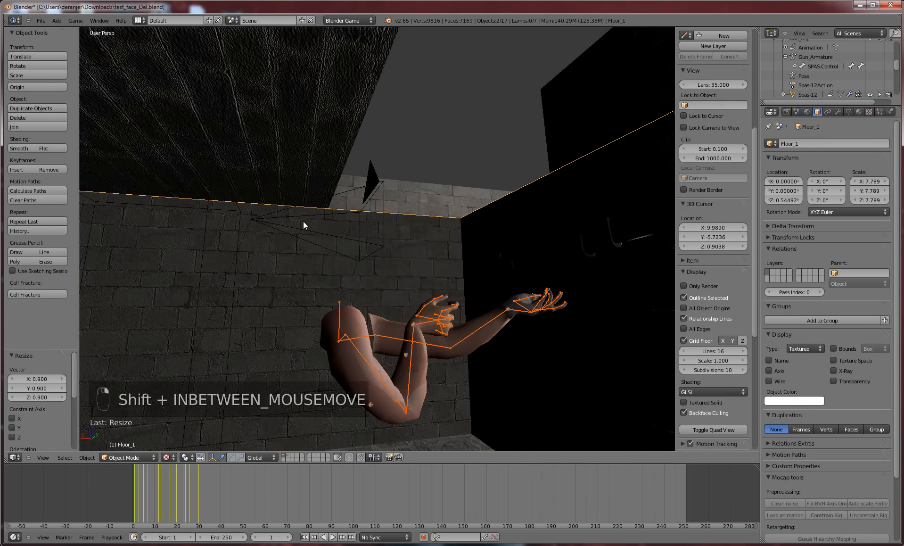
right_click(341, 340)
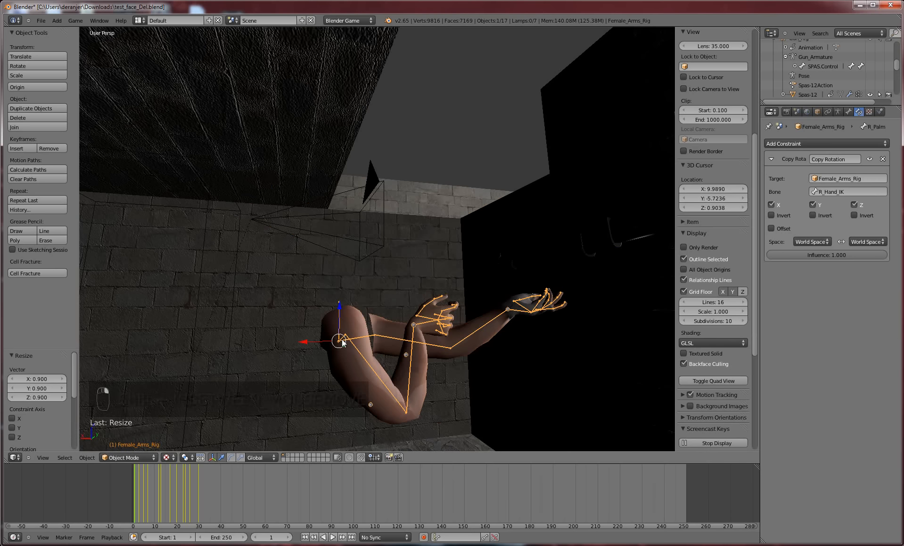
shift+right_click(320, 234)
key(ctrl+p)
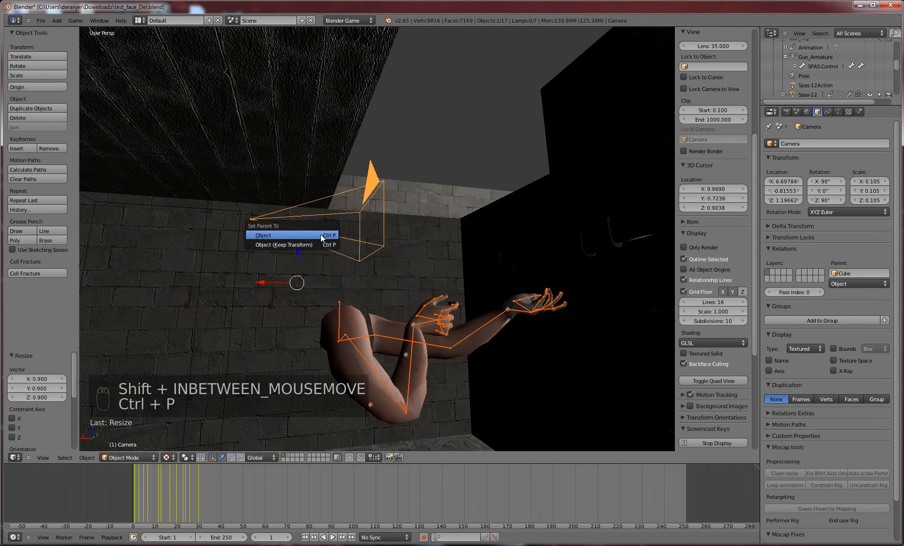
click(321, 234)
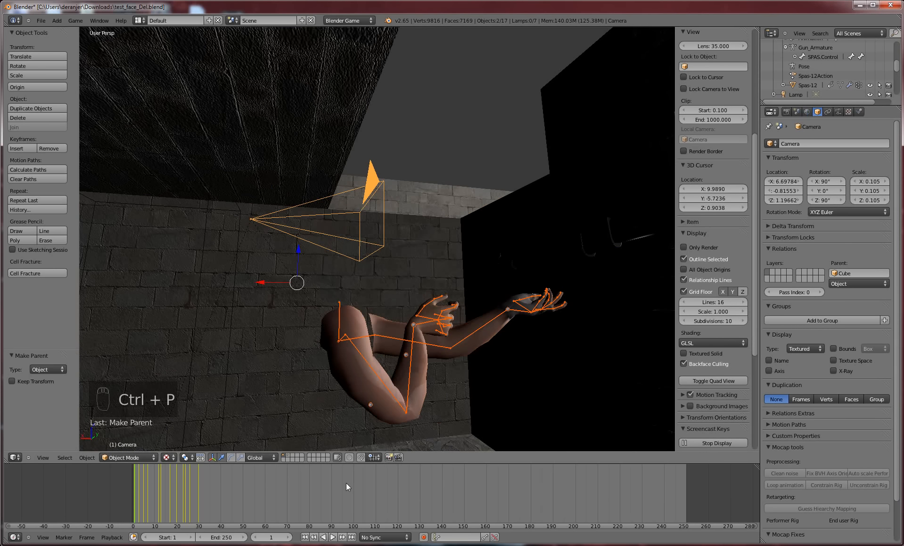
Select the Gun_Rig armature in front of the camera and arms
mouse_move(247, 542)
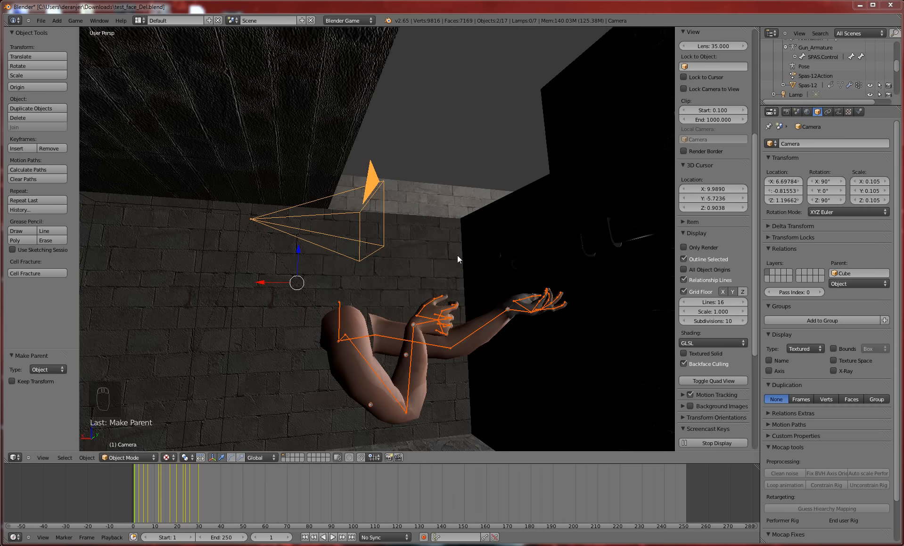
right_click(602, 234)
middle_drag(602, 234, 462, 246)
right_click(480, 228)
scroll(378, 315, up, 5)
middle_drag(361, 334, 354, 327)
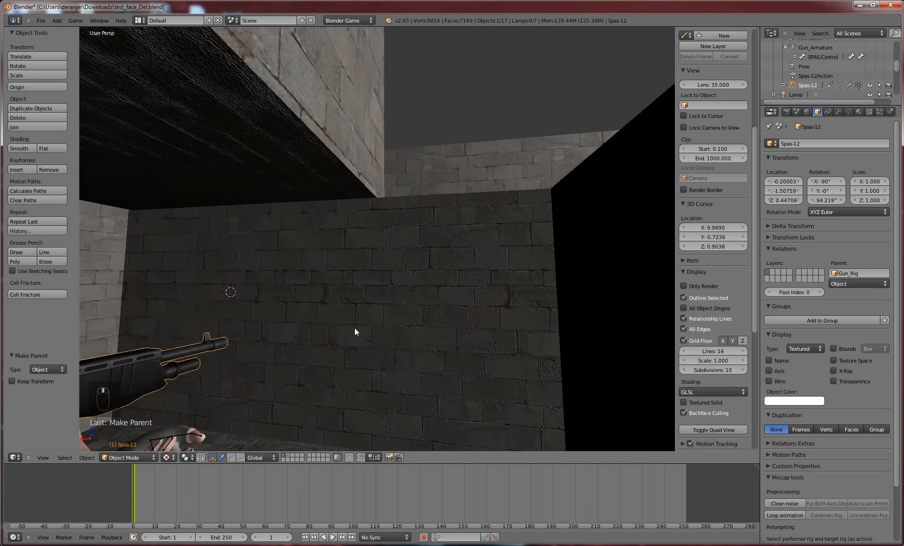
scroll(354, 328, down, 4)
right_click(247, 278)
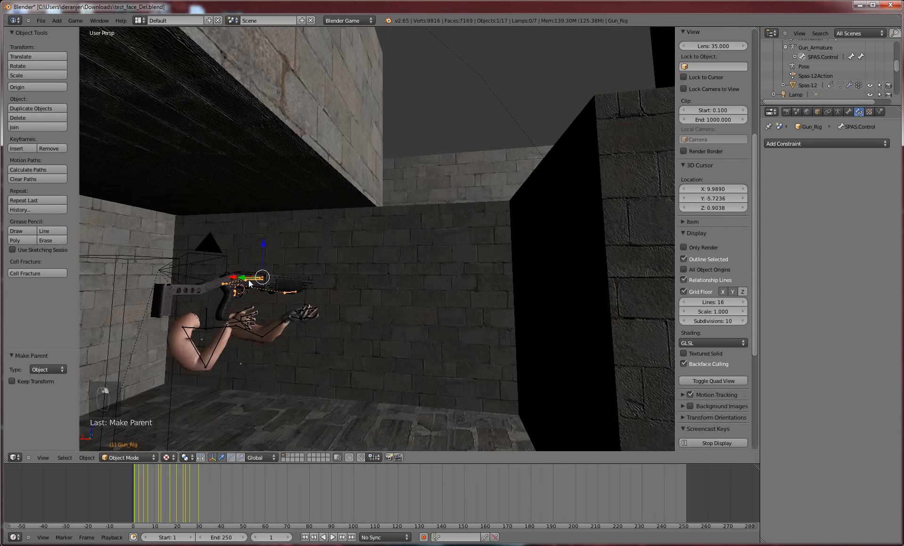
middle_drag(248, 279, 327, 298)
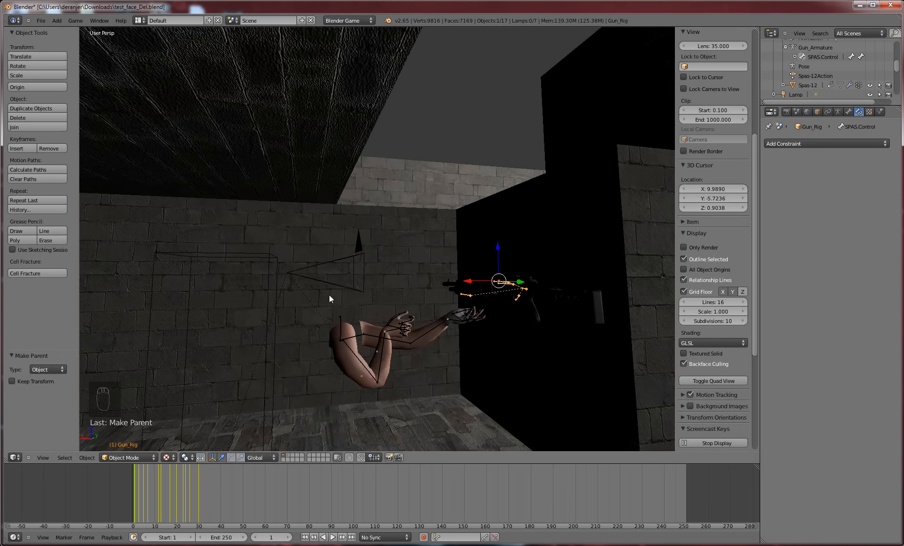
scroll(516, 291, up, 1)
scroll(556, 293, up, 1)
scroll(559, 294, down, 1)
middle_drag(559, 294, 532, 305)
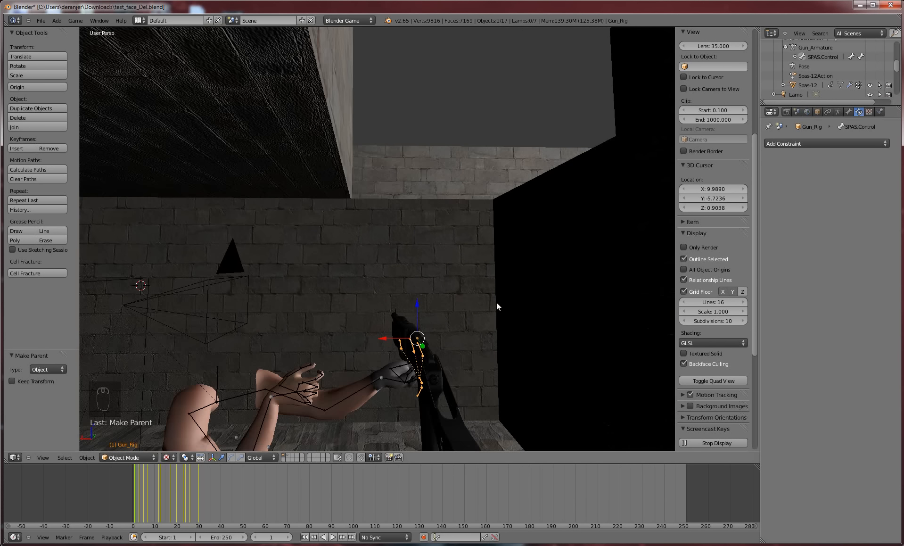
Try to select the Gun_Rig armature together with the Female_Arms_Rig armature
right_click(420, 389)
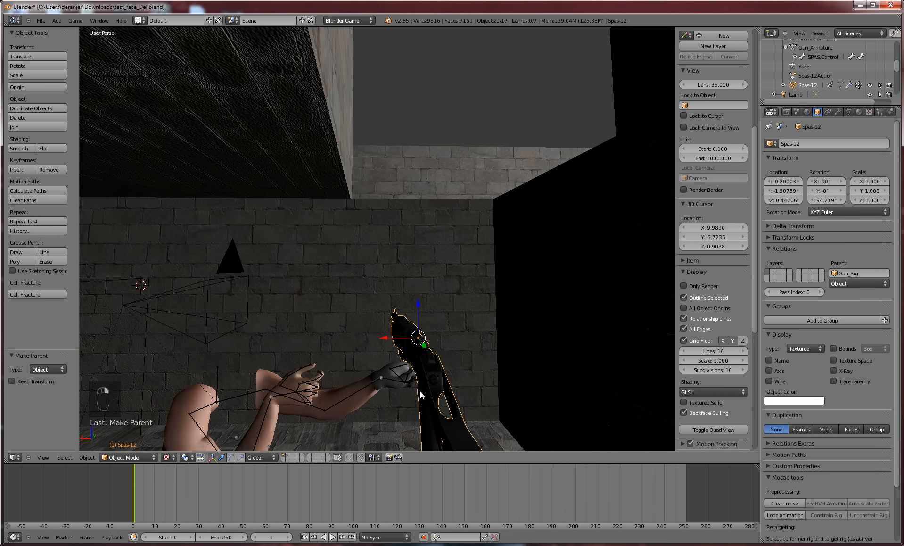
middle_drag(420, 391, 442, 386)
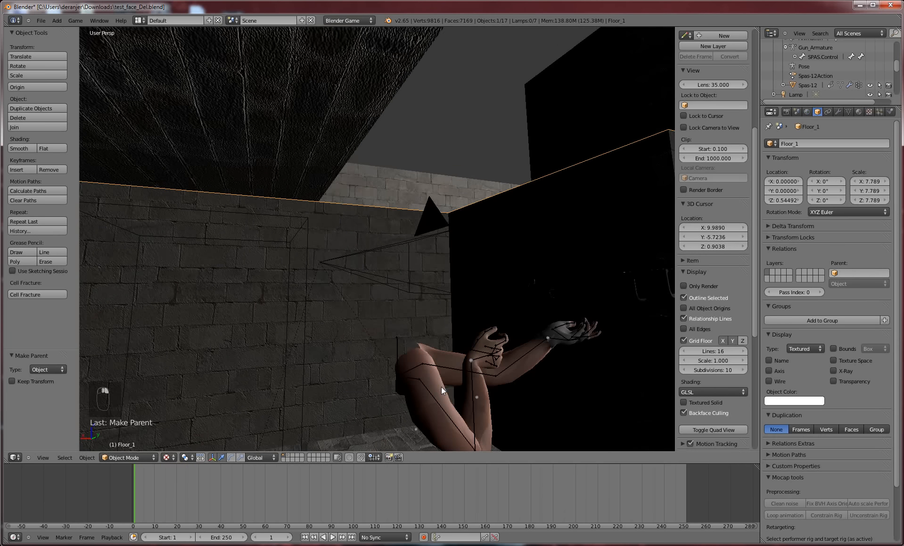
right_click(625, 290)
middle_drag(617, 287, 524, 325)
right_click(525, 329)
right_click(522, 329)
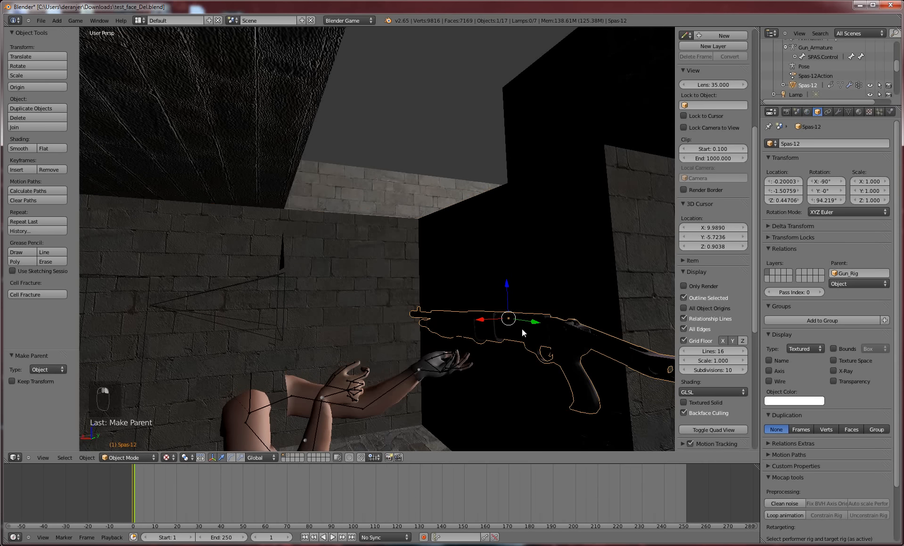
right_click(522, 329)
right_click(522, 329)
right_click(534, 332)
right_click(540, 332)
right_drag(533, 333, 527, 332)
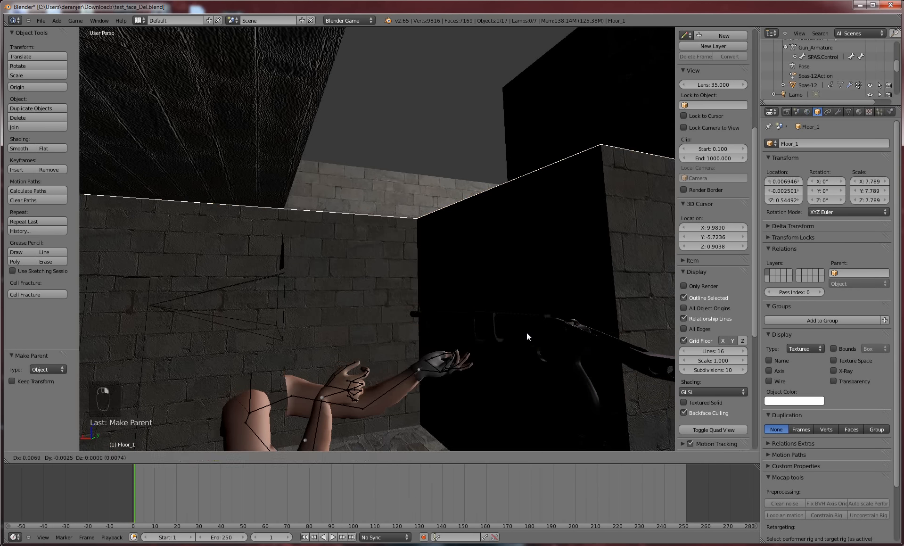
right_click(528, 333)
middle_drag(531, 332, 475, 340)
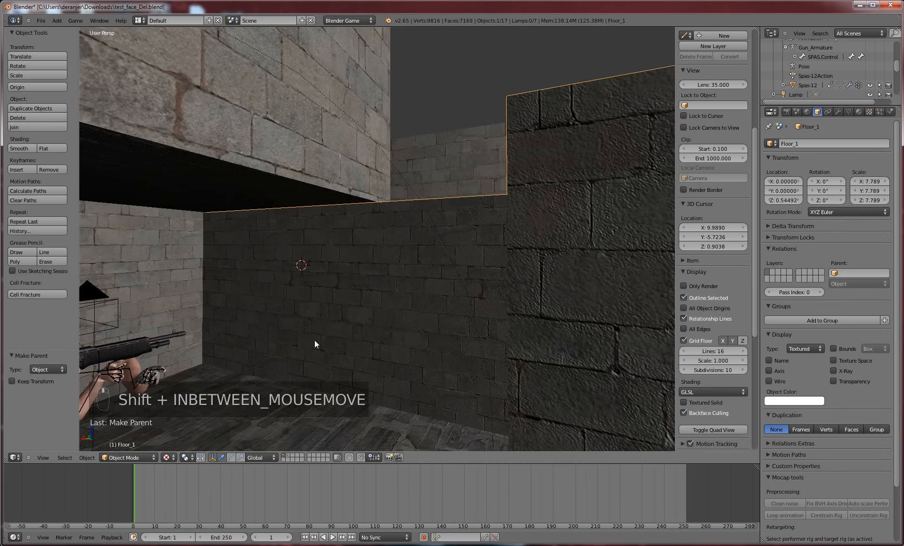
middle_drag(314, 344, 272, 323)
right_click(272, 323)
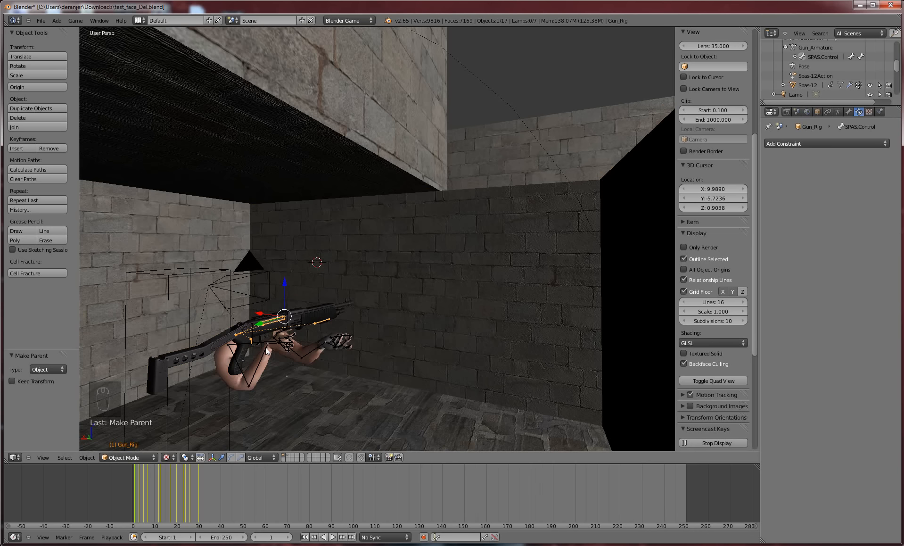
shift+right_click(282, 343)
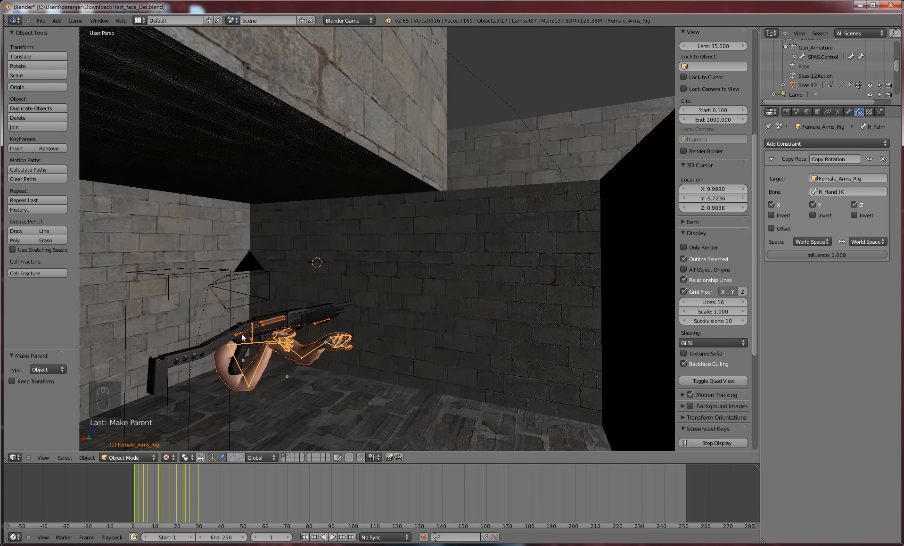
middle_drag(243, 340, 264, 339)
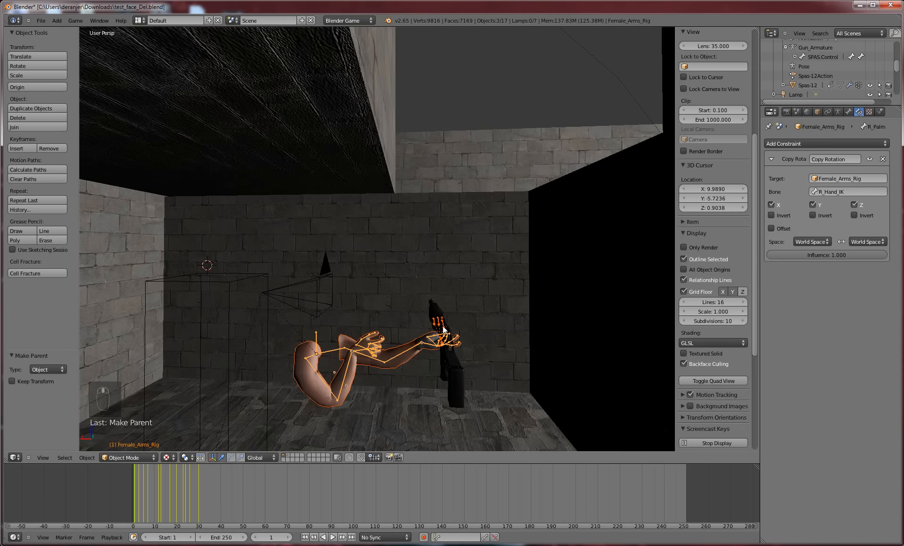
Reselect the Gun_Rig armature and parent it to the Female_Arms_Rig armature using the Object option
right_click(453, 332)
middle_drag(457, 327, 414, 335)
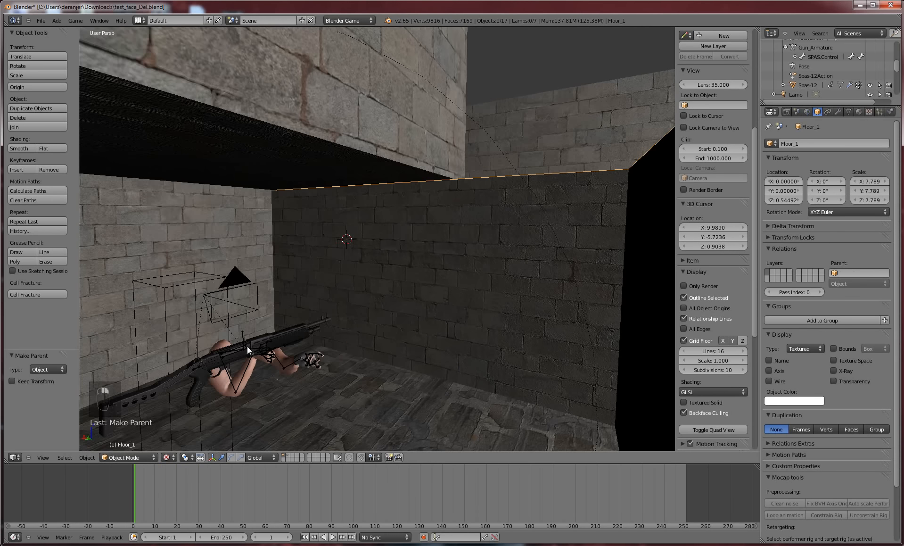
right_click(257, 345)
right_click(264, 345)
right_click(267, 344)
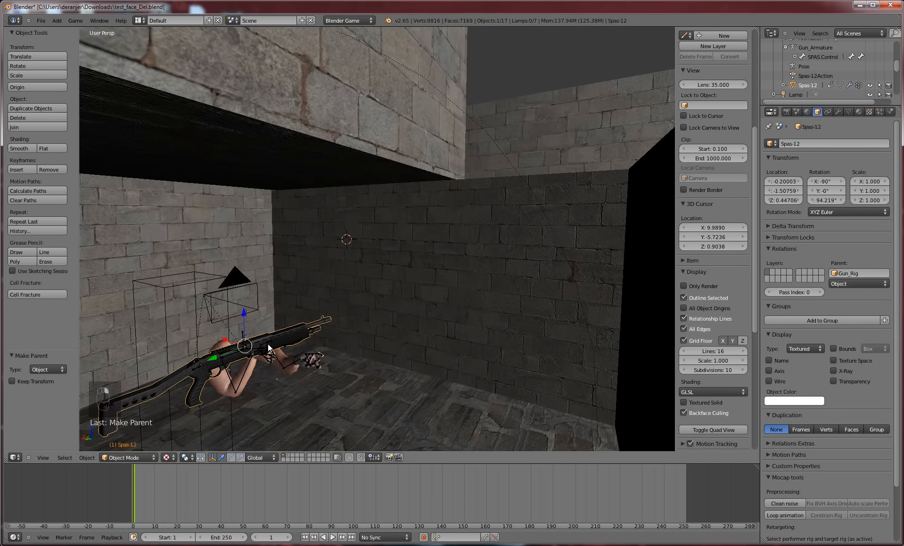
right_click(269, 343)
right_click(269, 341)
middle_drag(247, 358, 246, 335)
right_click(229, 236)
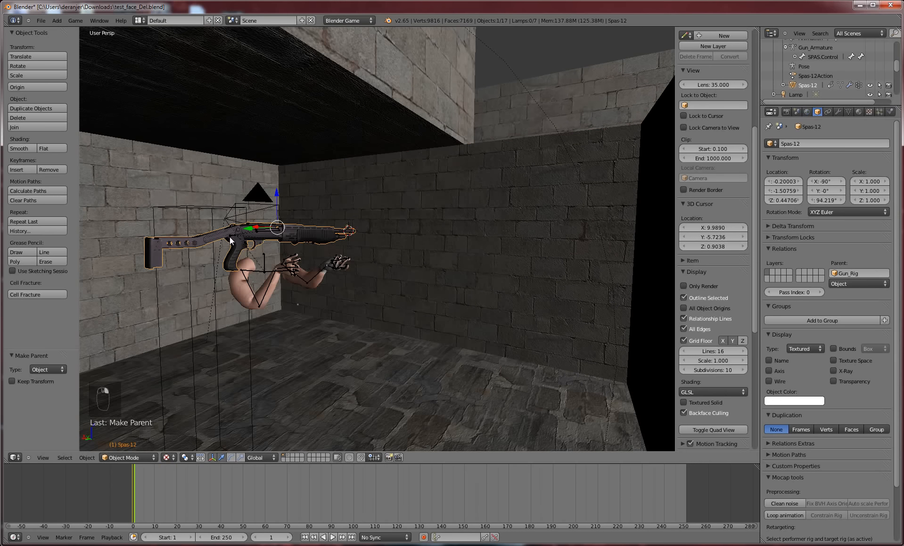
right_click(234, 236)
middle_drag(215, 276, 241, 282)
shift+right_click(319, 274)
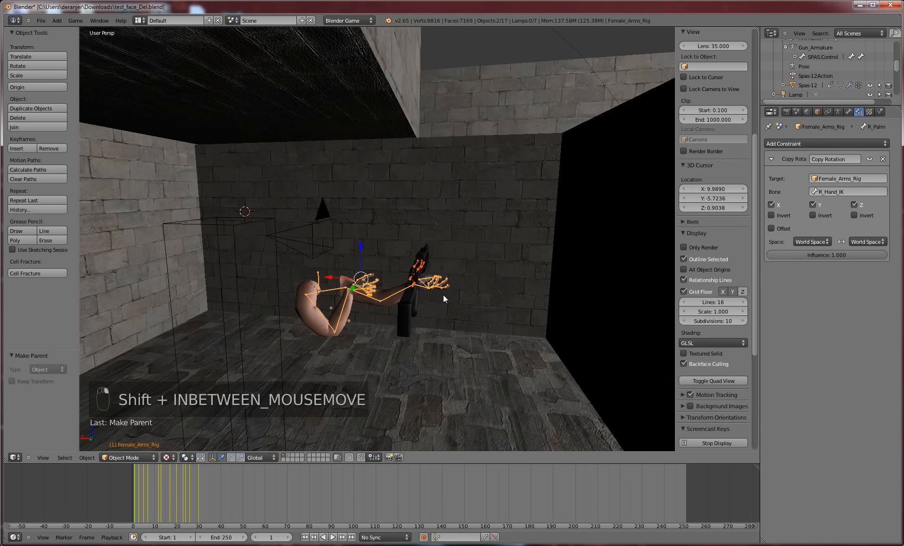
key(ctrl+p)
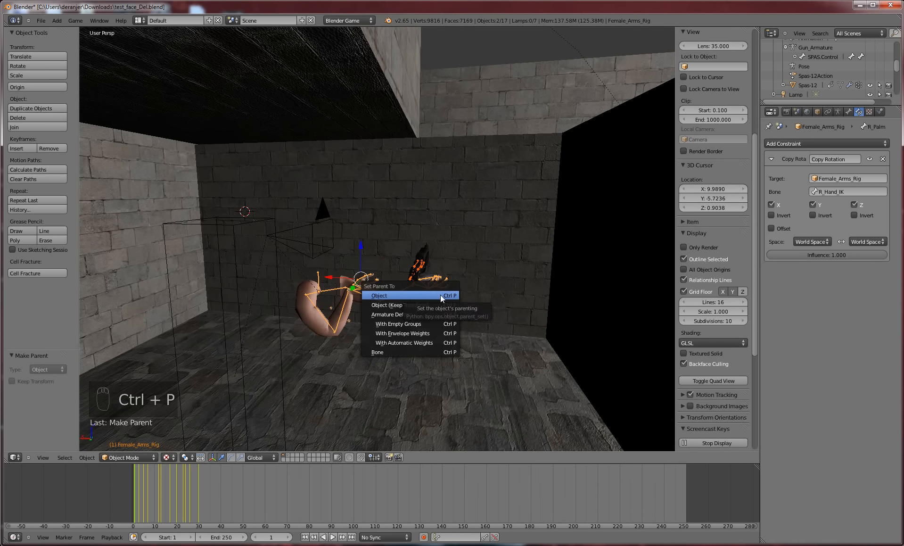
click(440, 295)
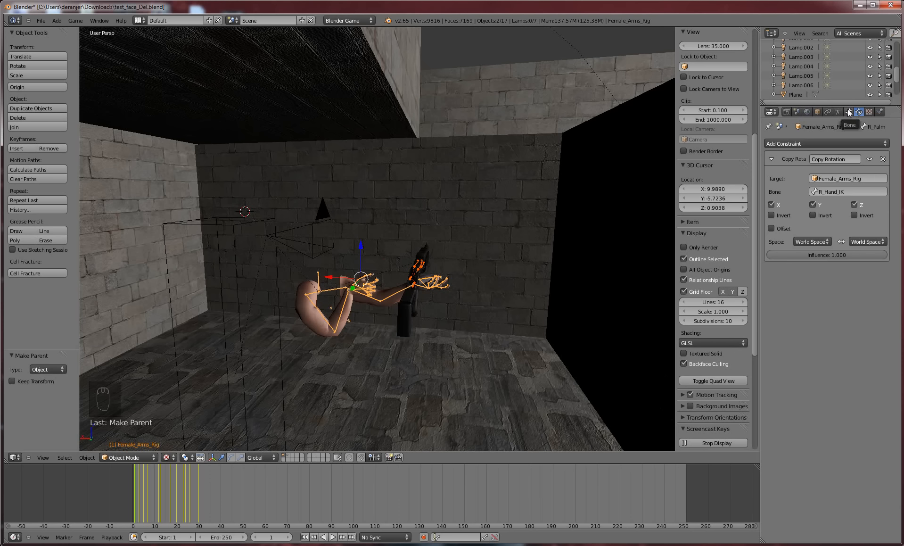
Change the Gun_Rig's parent type to Bone and assign R_Palm as its parent bone
click(819, 111)
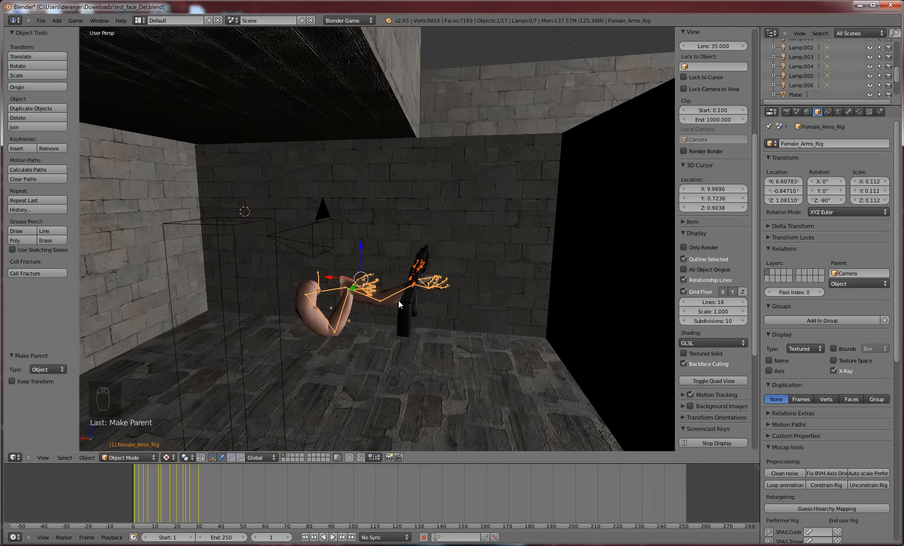
right_click(407, 280)
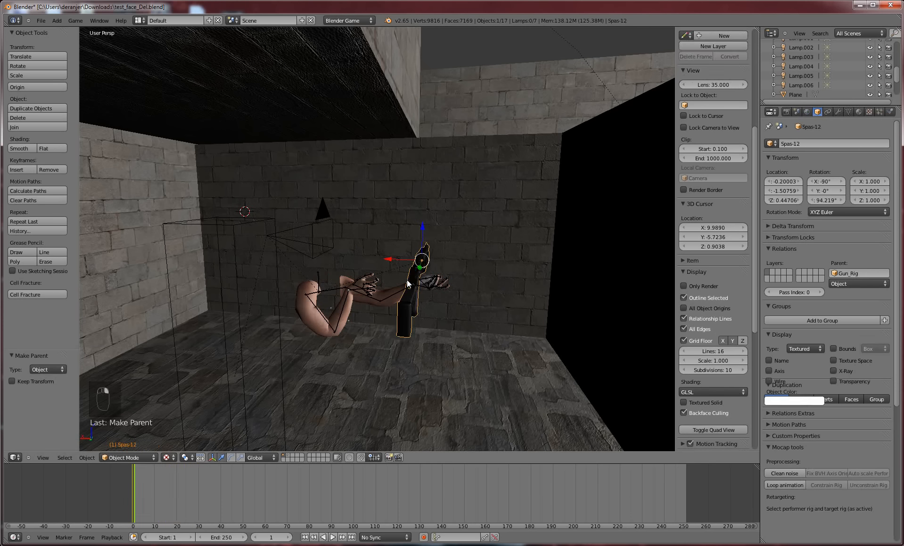
click(858, 284)
click(860, 249)
click(851, 292)
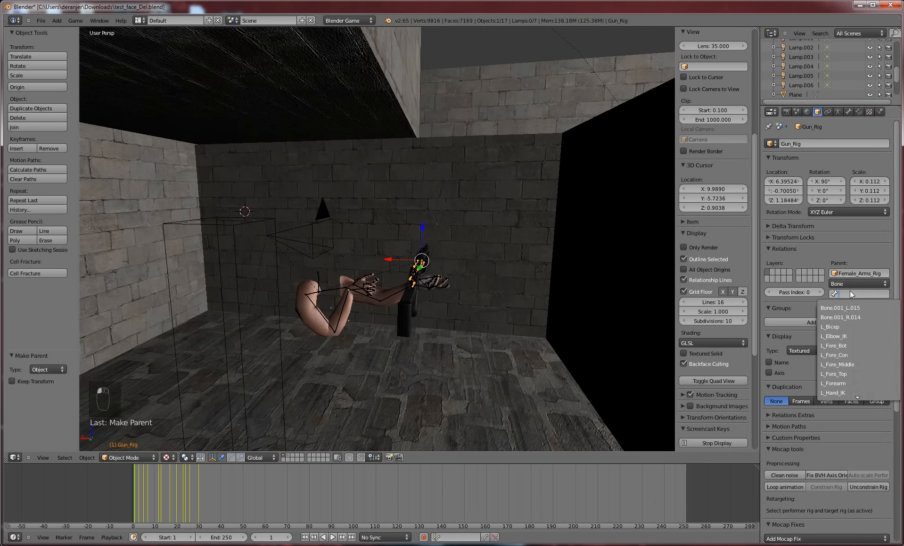
text(Palm)
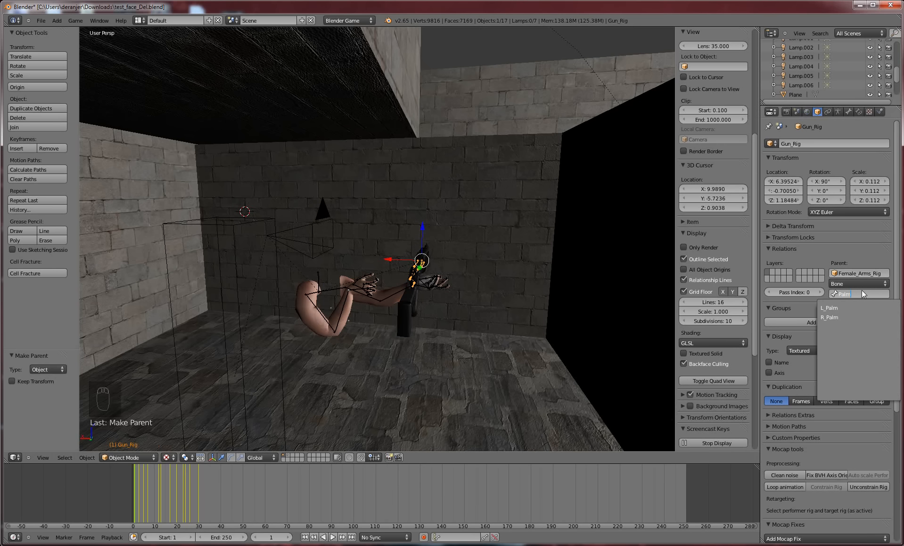
key(Down)
key(Return)
Try applying rotation and scale to the Gun_Rig and Female_Arms_Rig armatures together, and undo it
middle_drag(510, 178, 415, 227)
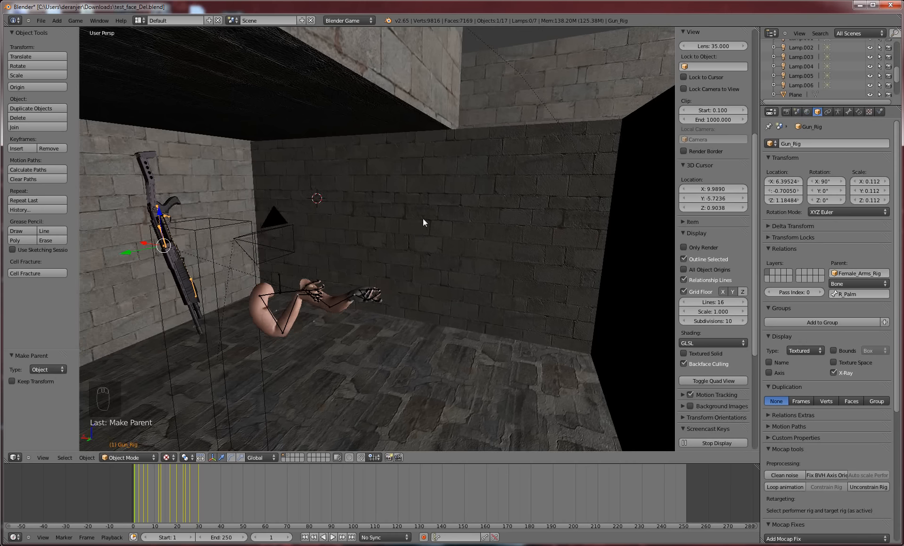
shift+right_click(279, 285)
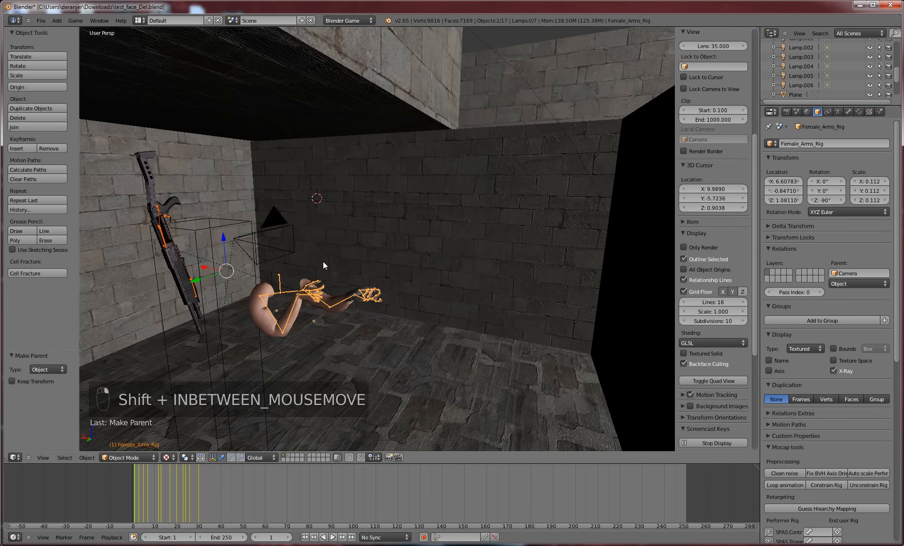
key(ctrl+a)
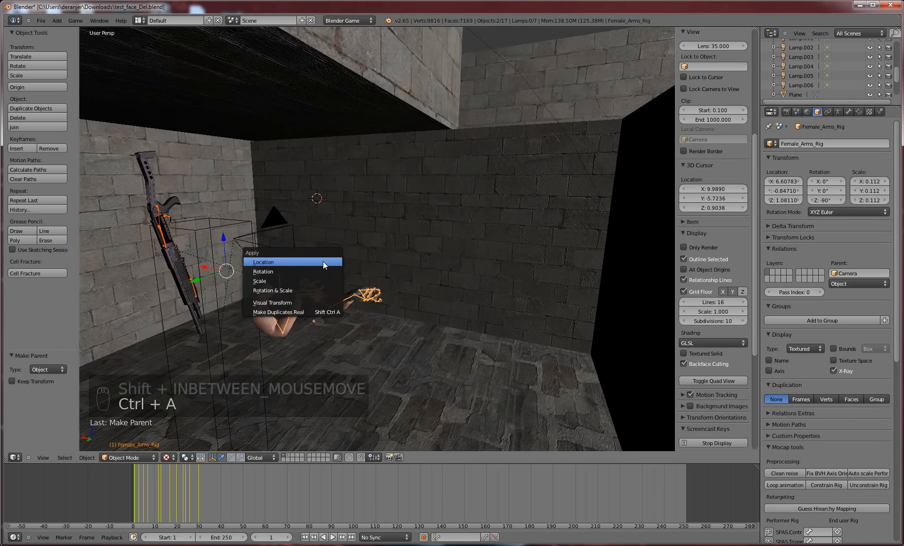
click(319, 290)
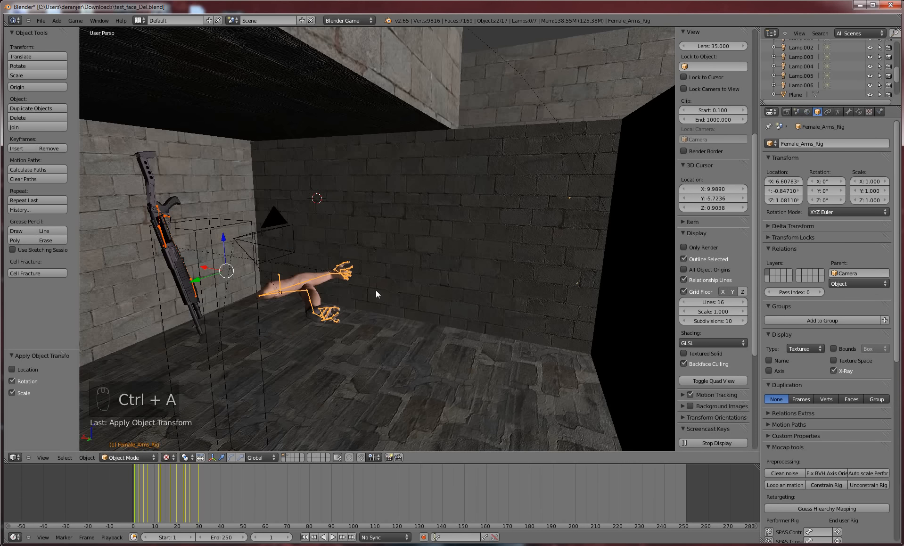
mouse_move(378, 291)
middle_down()
mouse_move(349, 297)
mouse_move(368, 292)
middle_up()
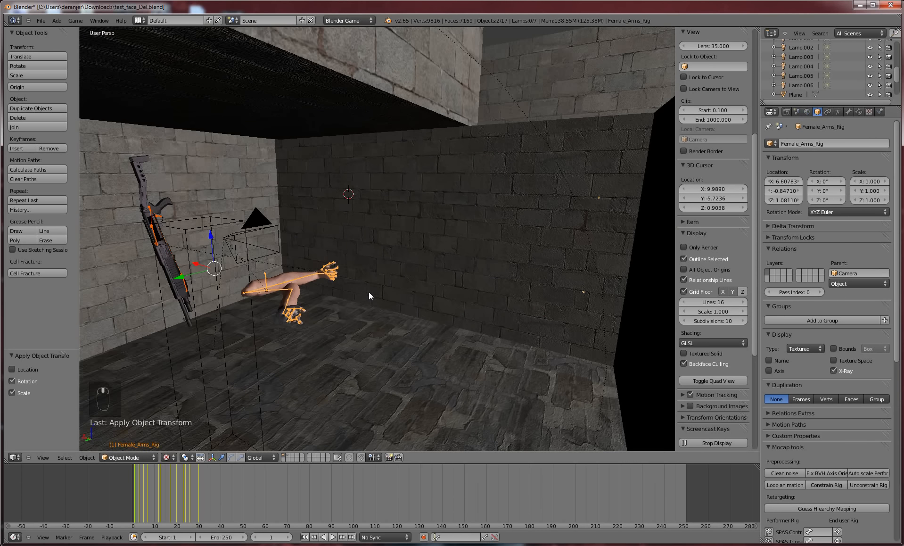
key(ctrl+z)
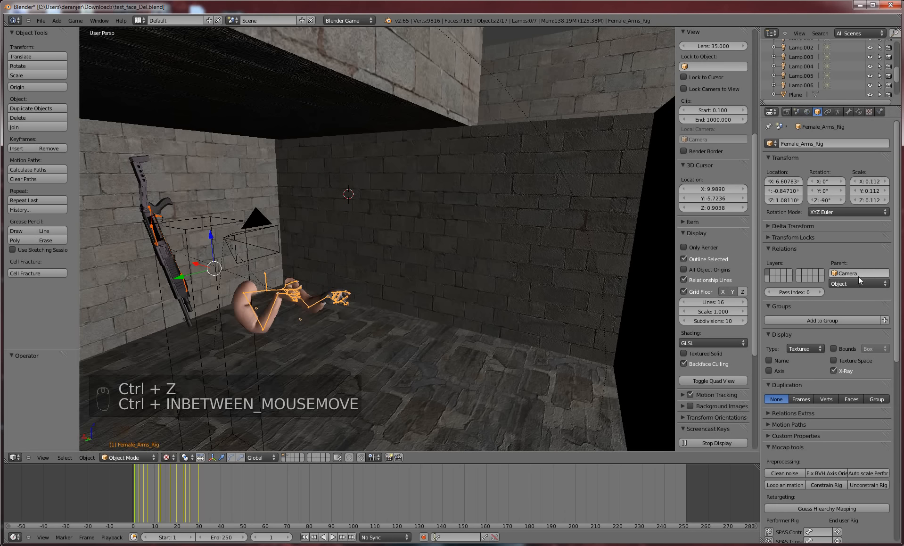
Clear the parent of the Gun_Rig armature in its object relations
right_click(155, 232)
right_click(155, 233)
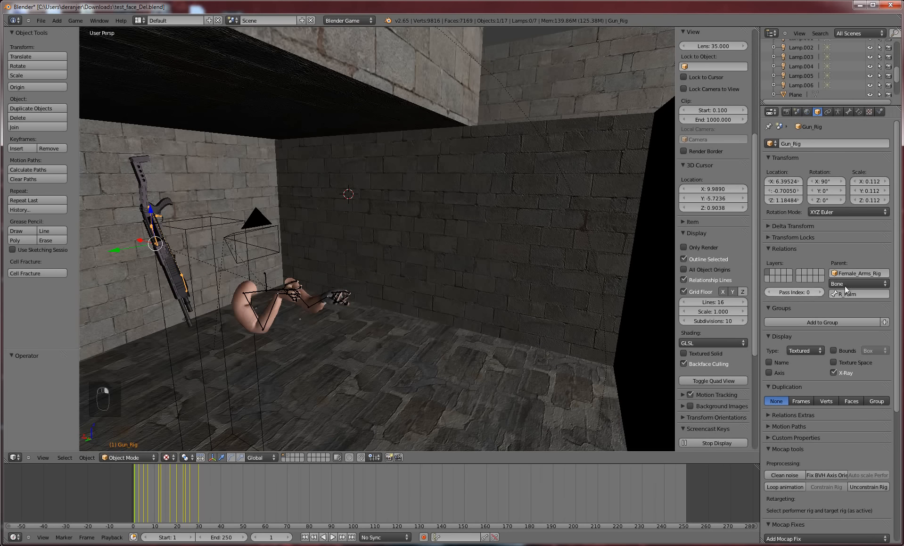
click(885, 272)
click(886, 272)
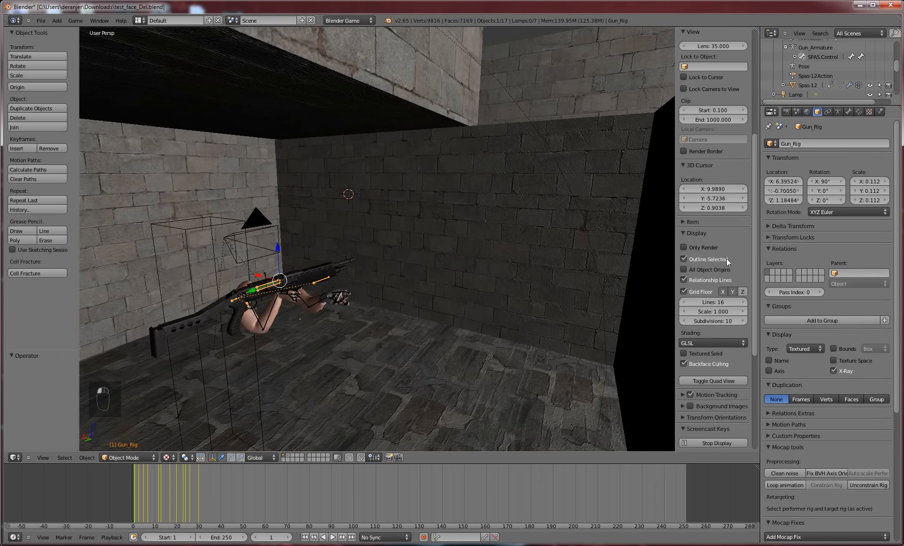
Apply rotation and scale to the Gun_Rig and move it away from the arms by about -0.271 in X and -0.165 in Y
key(ctrl+a)
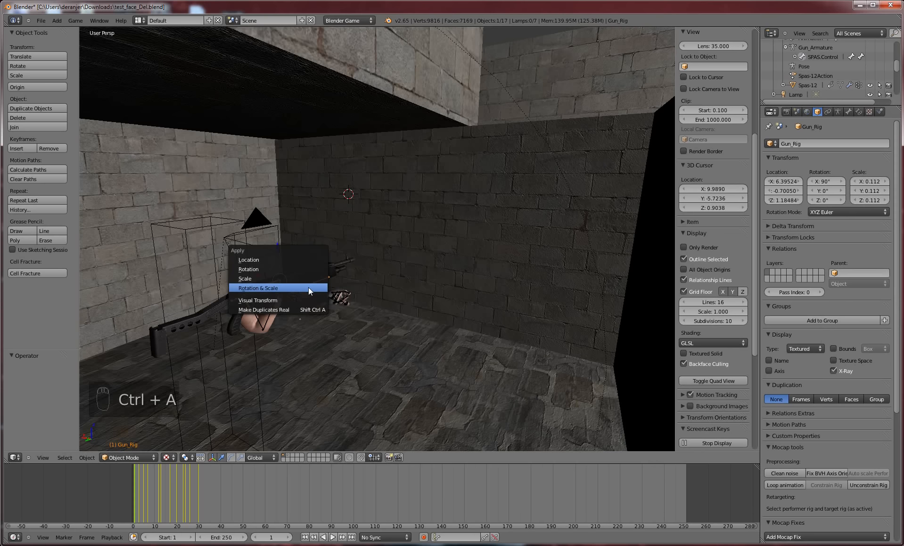
click(307, 286)
key(g)
click(579, 292)
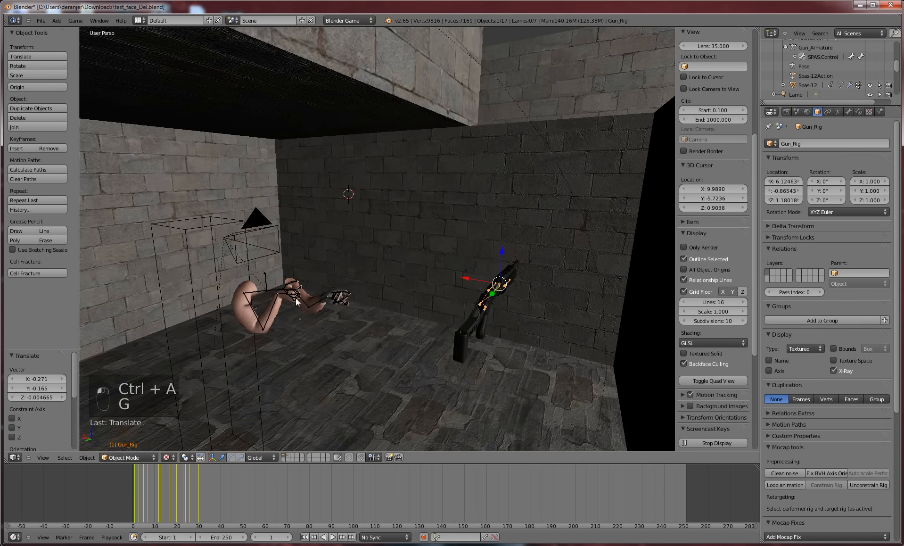
Remove the Armature modifier without a target object and the SubSurf modifier from the Basic_Female_Arms mesh
right_click(268, 287)
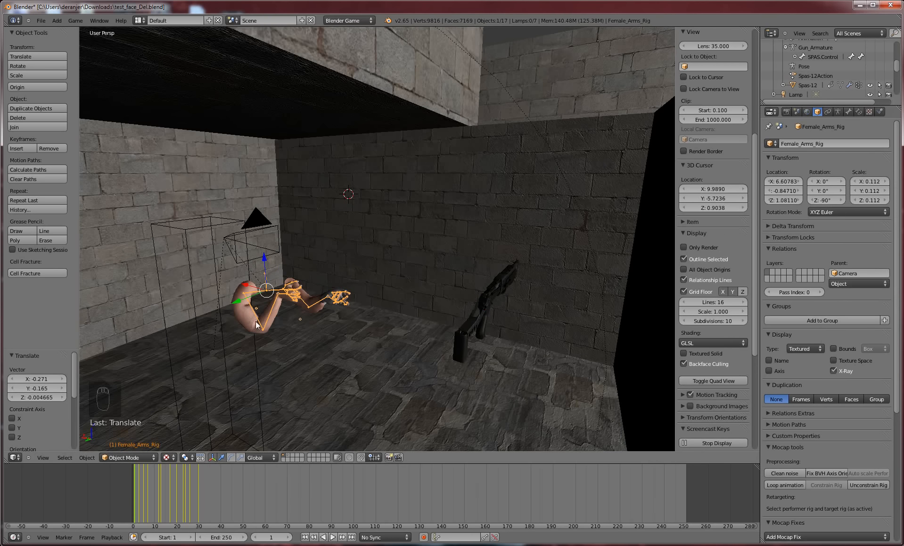
right_click(242, 312)
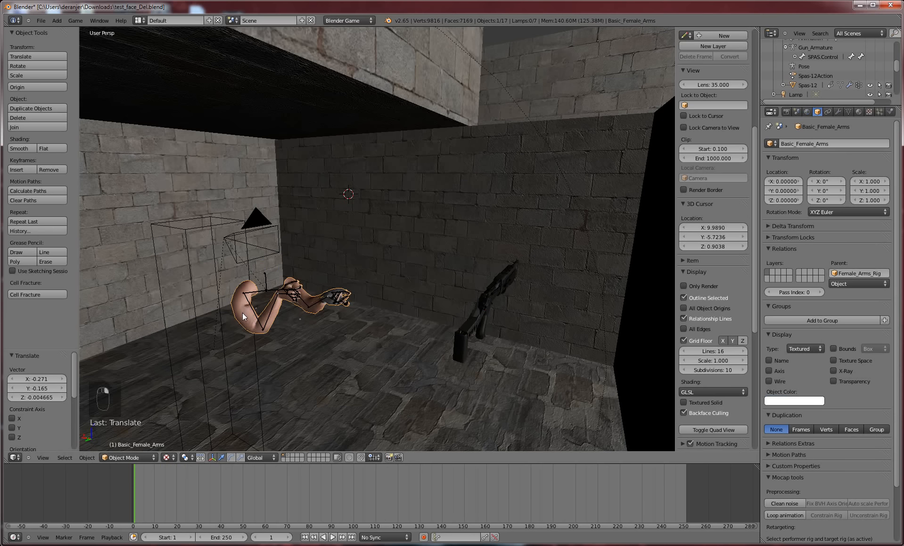
click(841, 111)
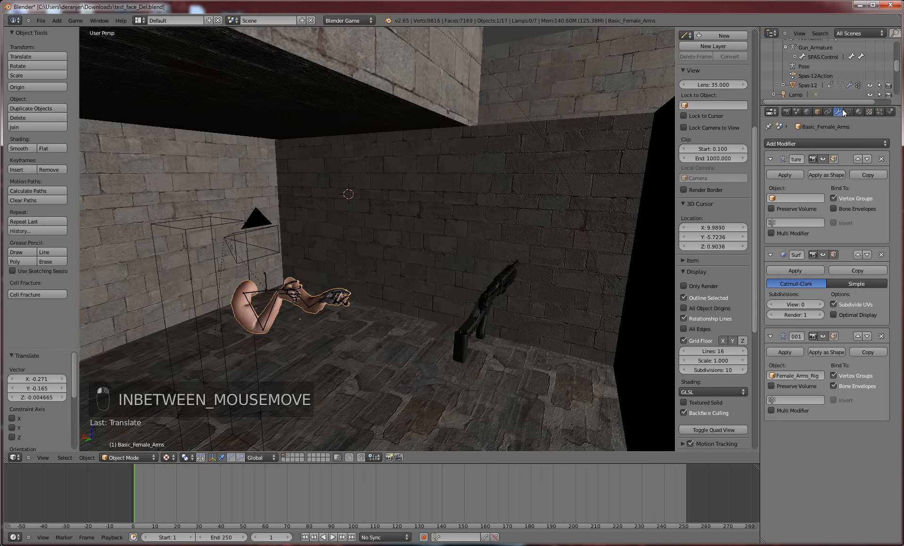
click(783, 174)
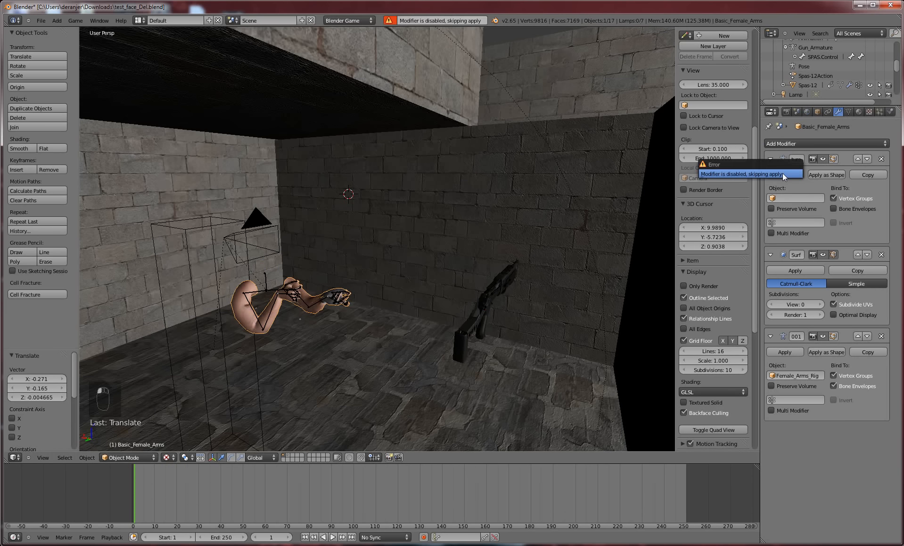
click(881, 159)
click(807, 176)
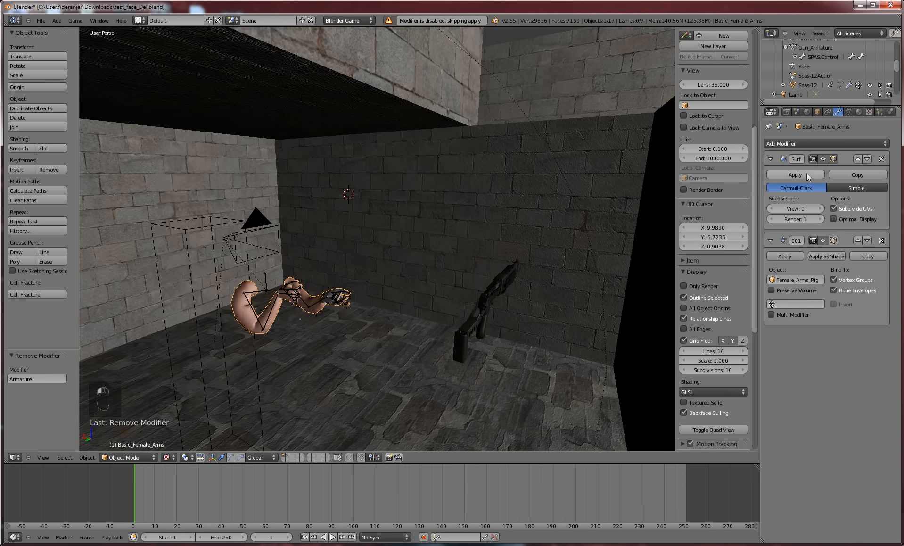
click(881, 159)
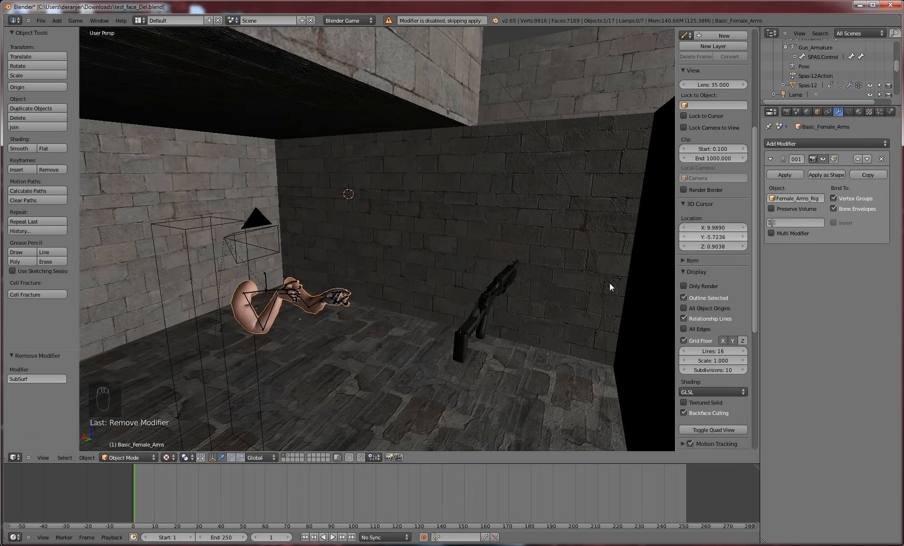
Turn off the diffuse ramp of the skin material on the Basic_Female_Arms mesh
right_click(267, 283)
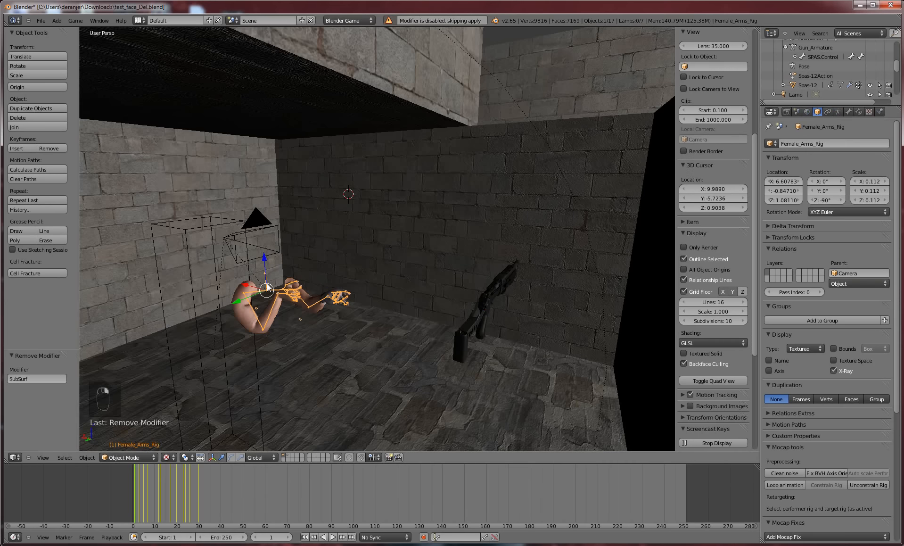
right_click(245, 324)
scroll(245, 322, up, 4)
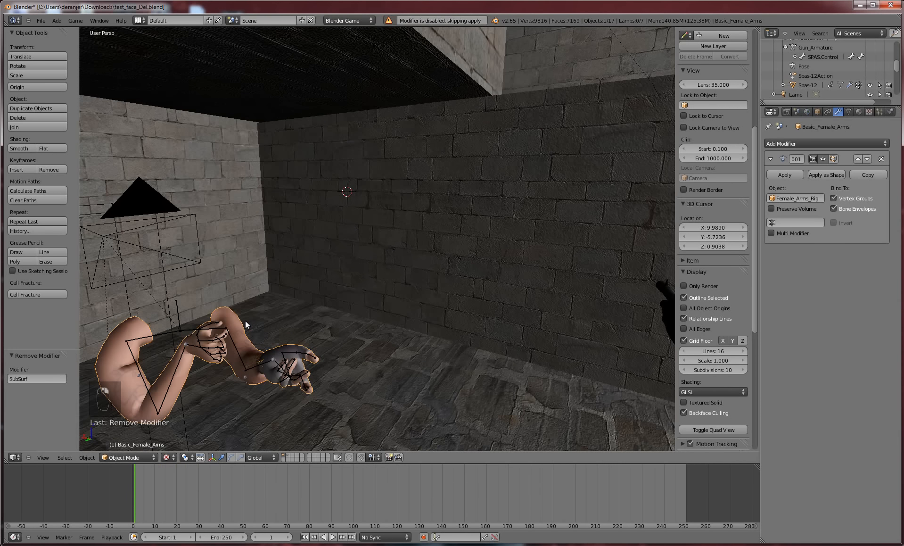
shift+middle_drag(291, 332, 400, 289)
scroll(401, 289, up, 3)
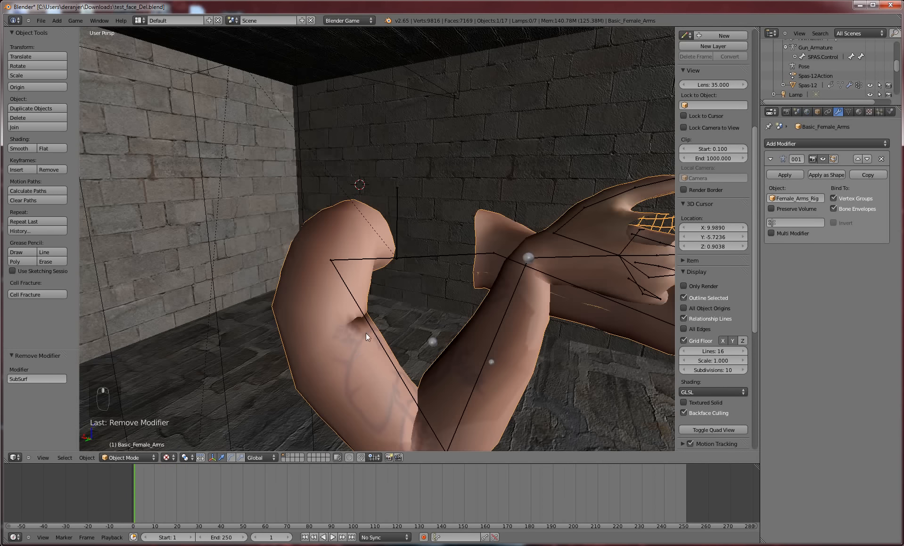
click(859, 112)
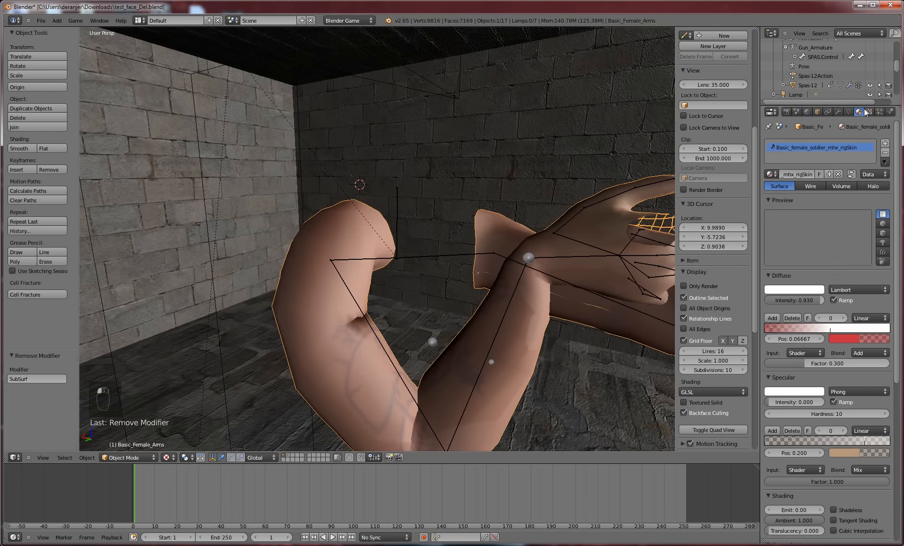
click(833, 300)
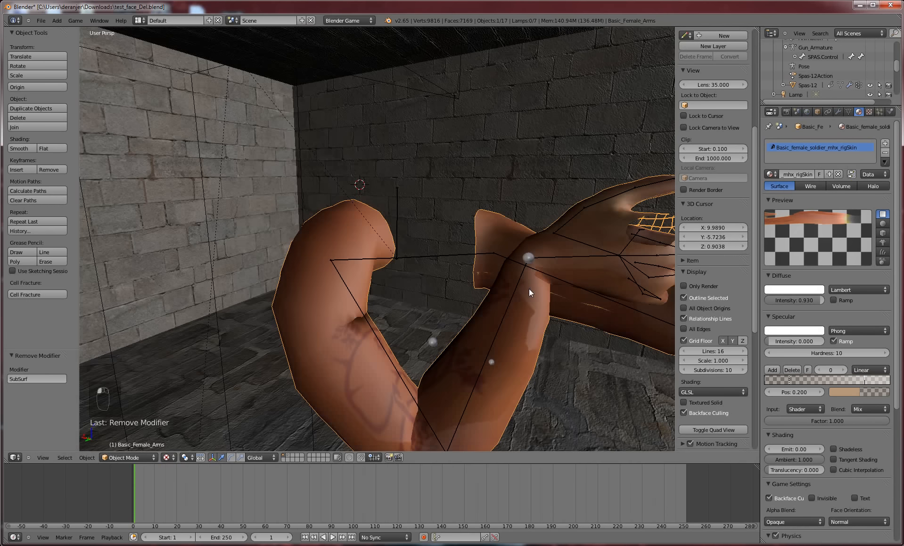
scroll(528, 288, down, 4)
scroll(517, 296, down, 1)
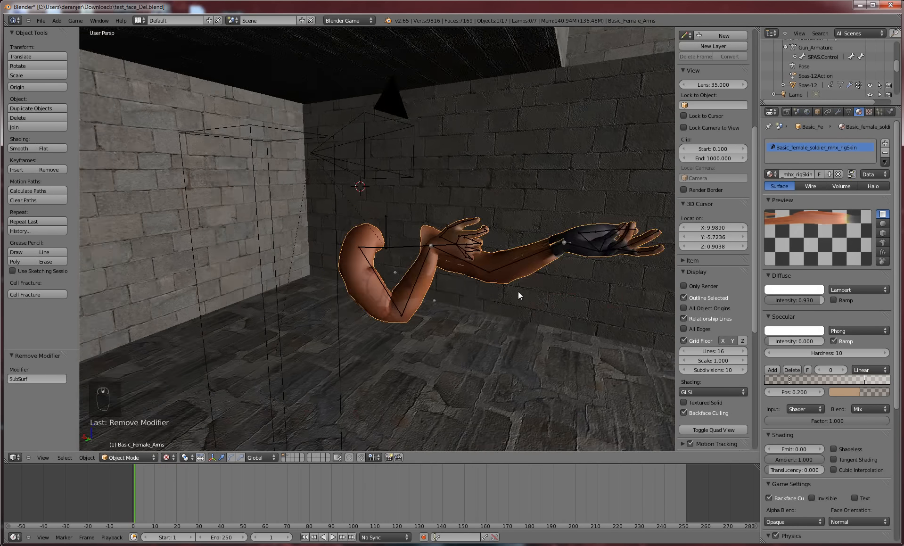
scroll(517, 290, down, 5)
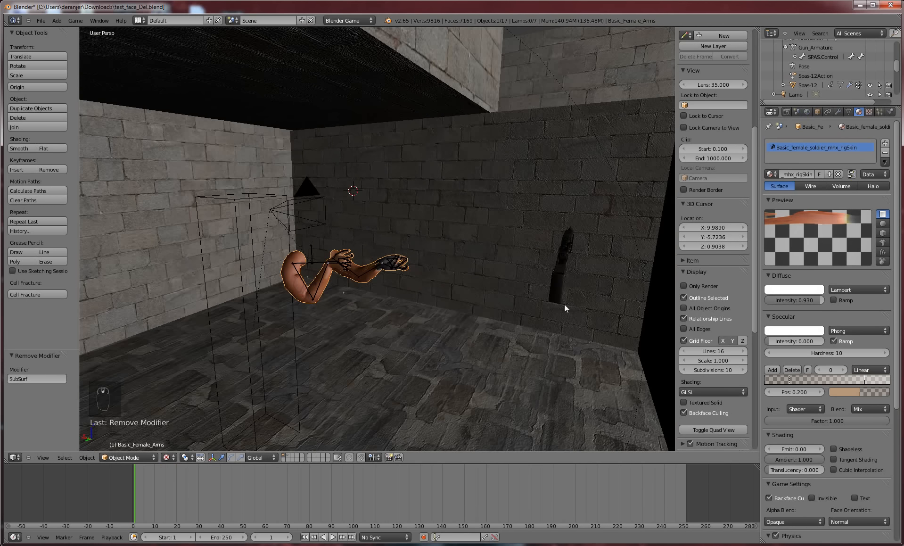
Try applying rotation and scale to the Female_Arms_Rig armature alone, and undo it
middle_drag(598, 299, 573, 295)
right_click(385, 239)
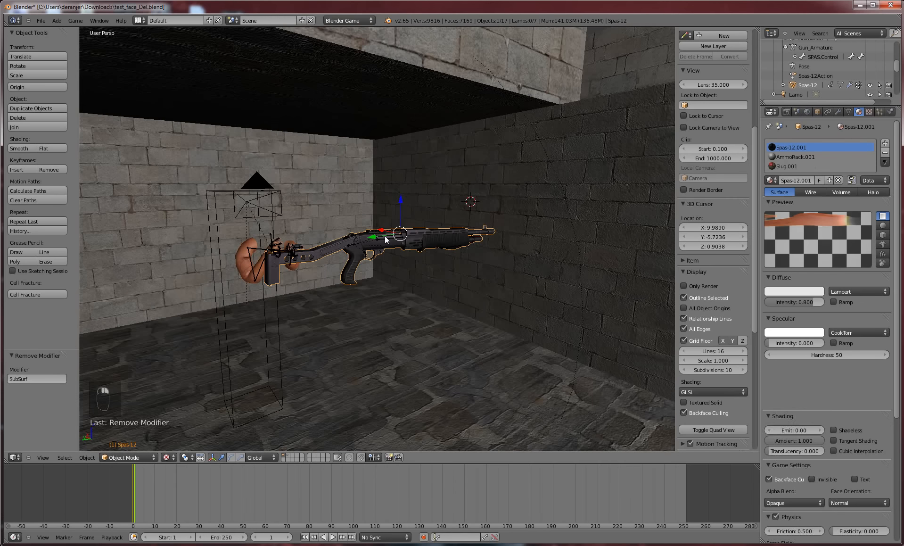
right_click(384, 240)
middle_drag(376, 241, 291, 280)
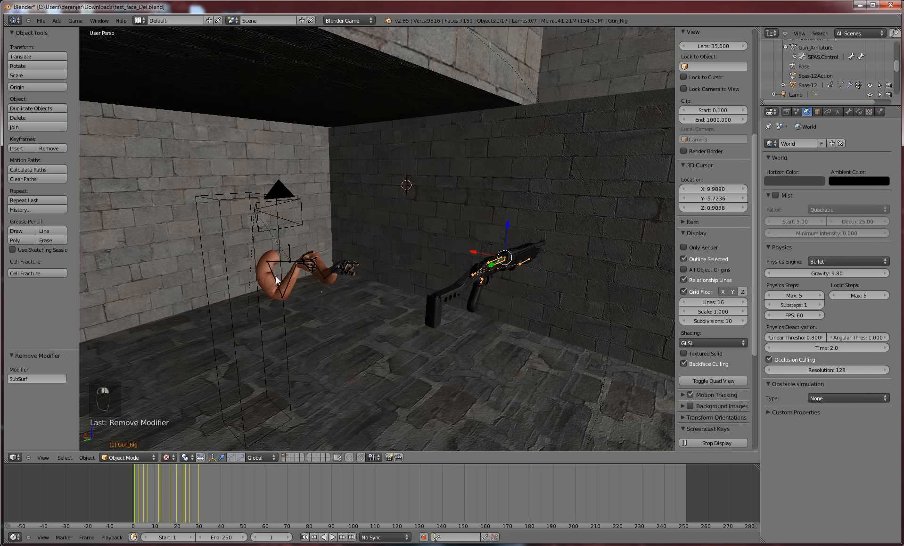
right_click(277, 280)
scroll(718, 155, up, 6)
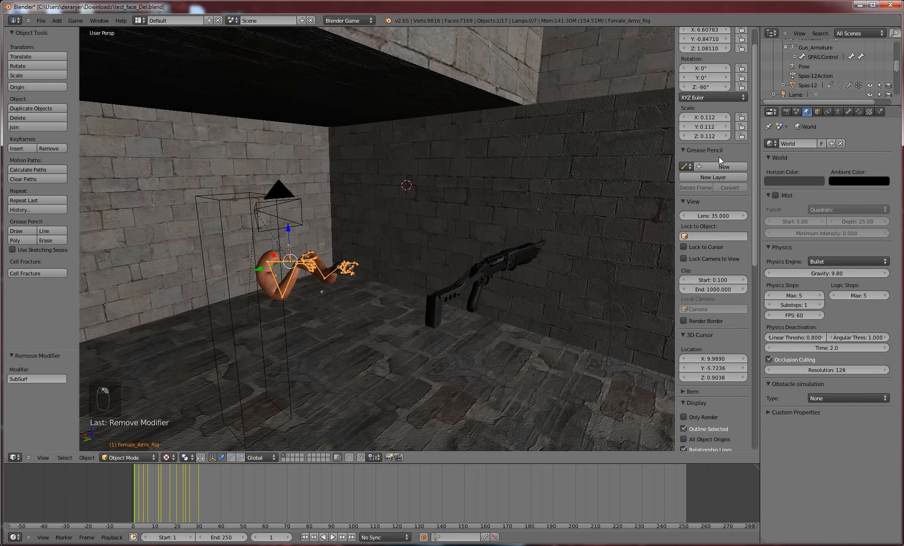
scroll(719, 157, up, 2)
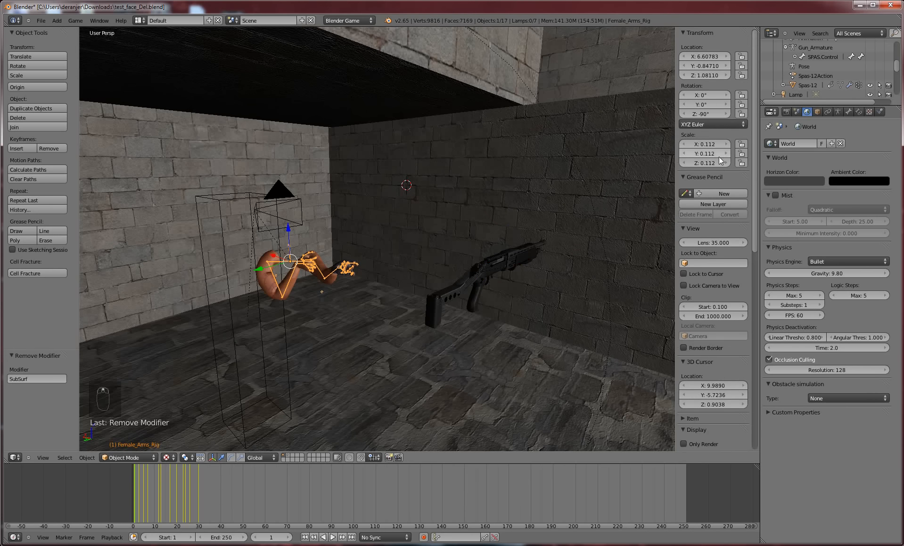
key(ctrl+a)
click(419, 214)
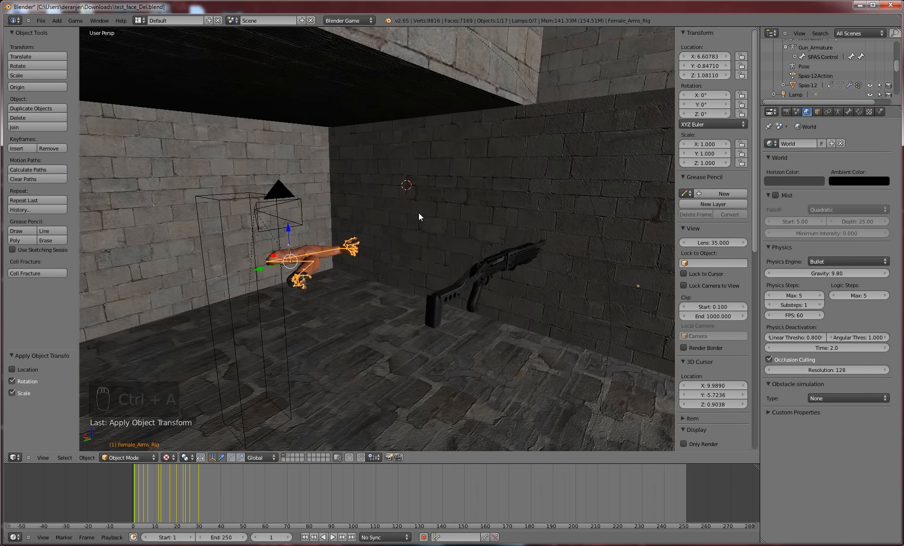
key(ctrl+z)
Try applying only the scale to the Female_Arms_Rig armature, and undo it
key(ctrl+a)
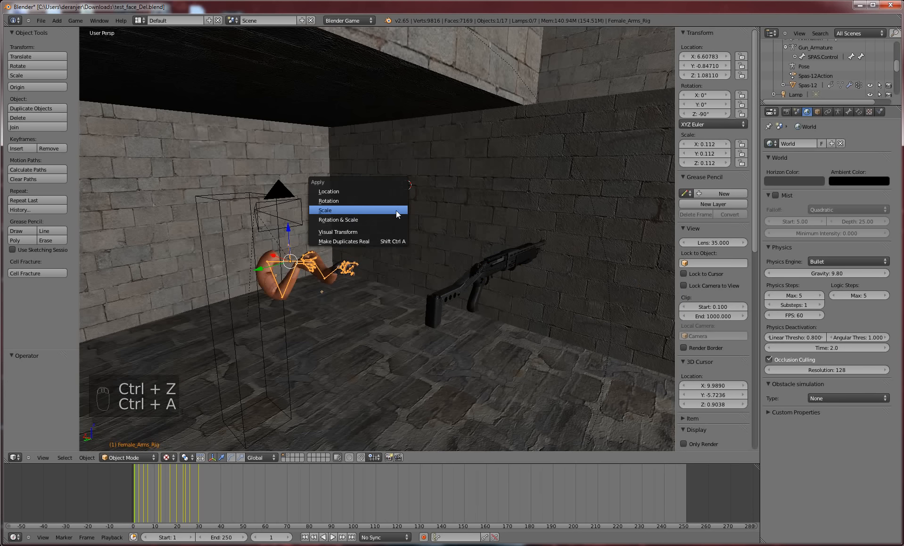
click(396, 211)
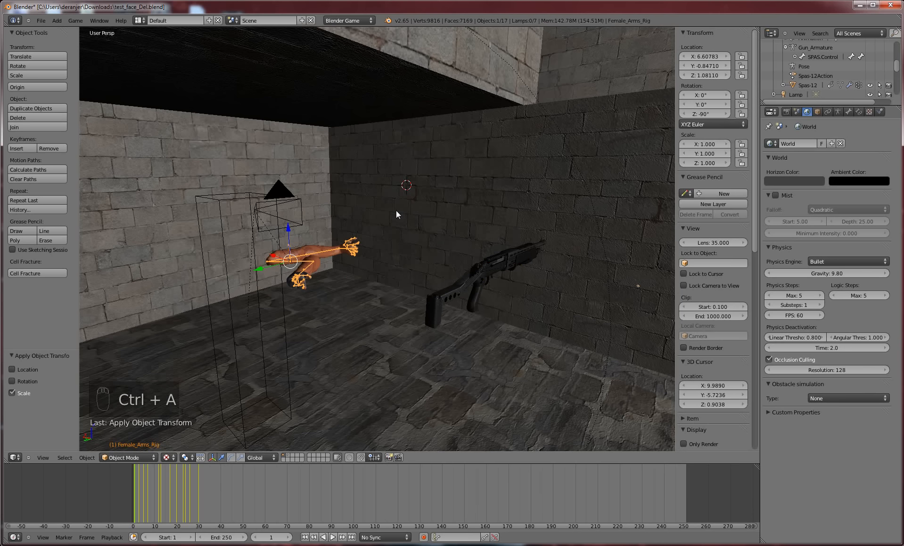
key(ctrl+z)
mouse_move(387, 222)
middle_down()
mouse_move(403, 226)
mouse_move(387, 225)
middle_up()
right_click(334, 282)
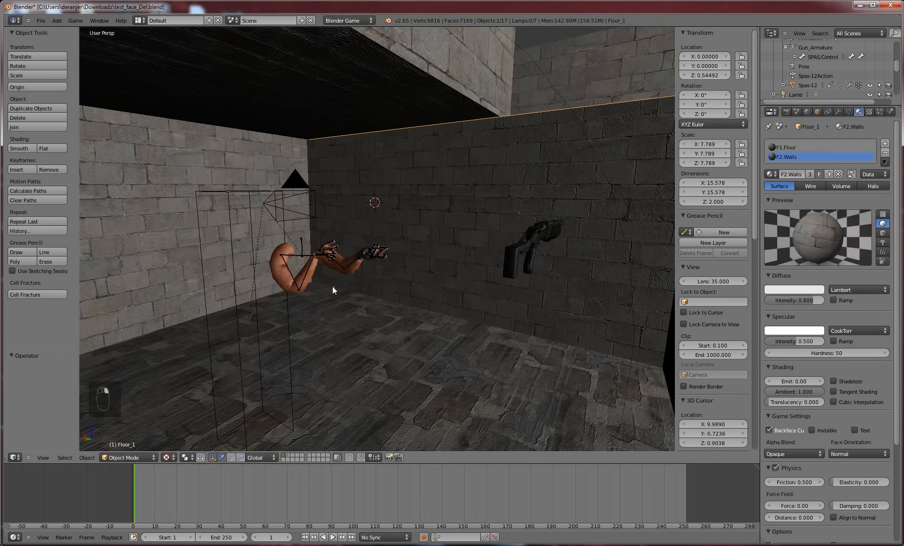
right_click(332, 286)
click(849, 112)
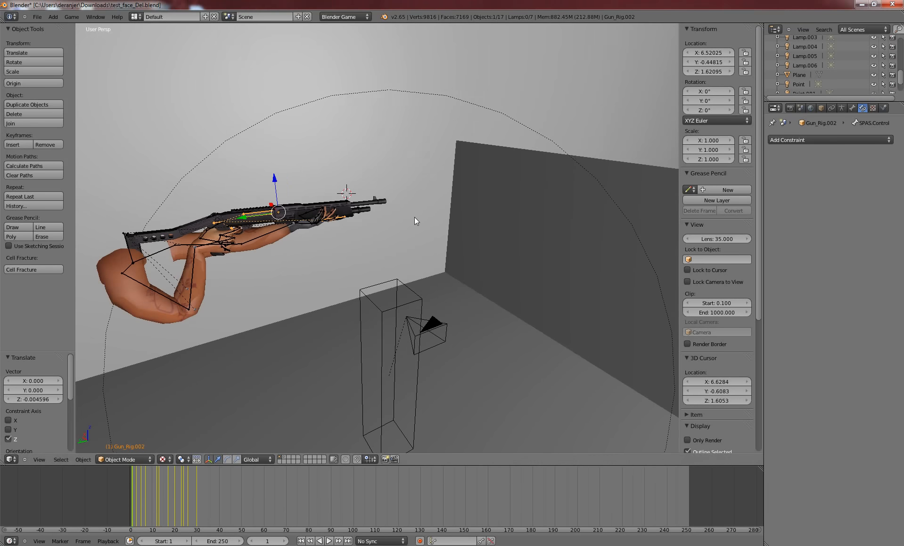
Test-run the game with Female_Arms_Rig.002 selected and examine how the arms and shotgun sit together
middle_drag(415, 217, 422, 215)
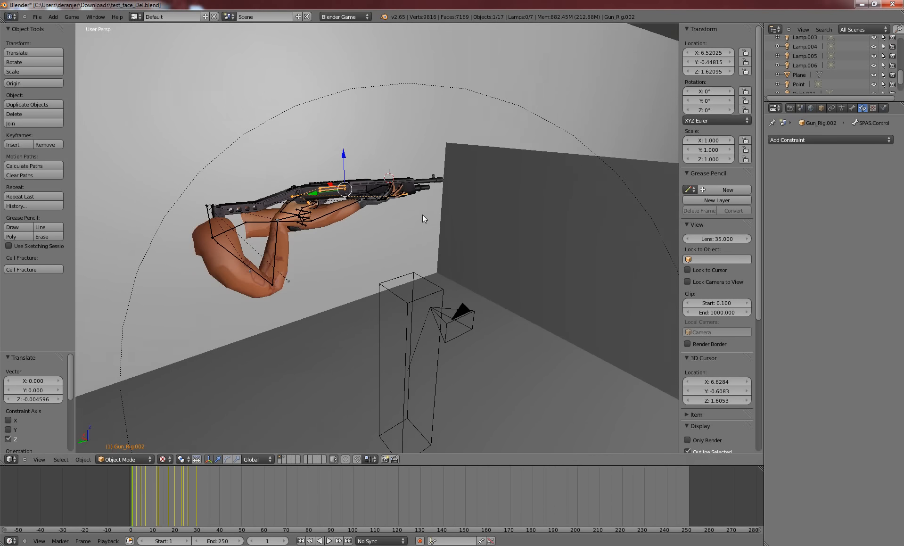
right_click(289, 281)
middle_drag(441, 264, 375, 259)
mouse_move(212, 240)
middle_down()
mouse_move(243, 245)
mouse_move(222, 239)
middle_up()
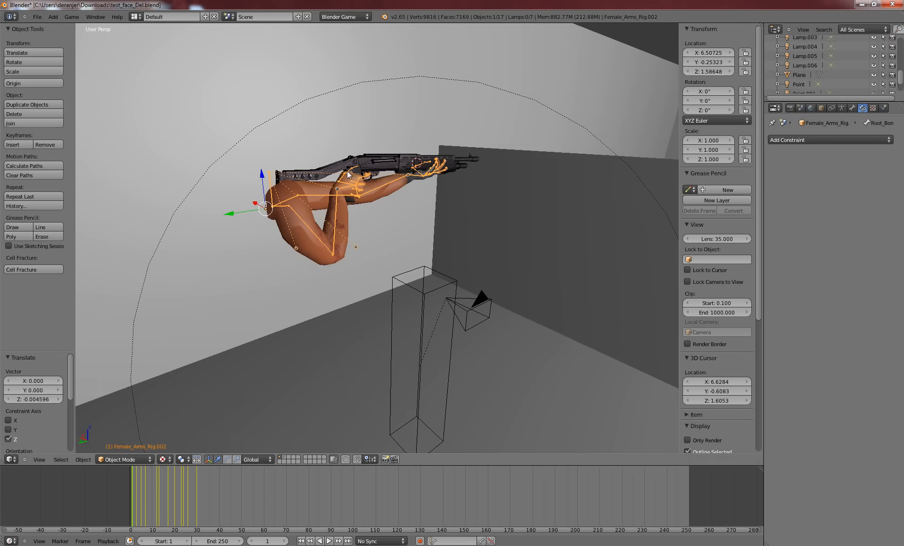
key(p)
key(Escape)
middle_drag(352, 158, 349, 160)
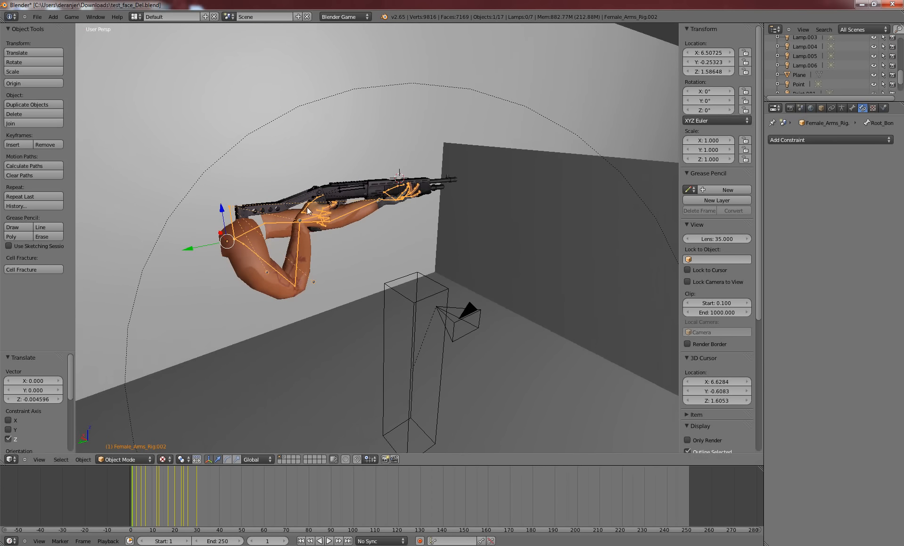
key(p)
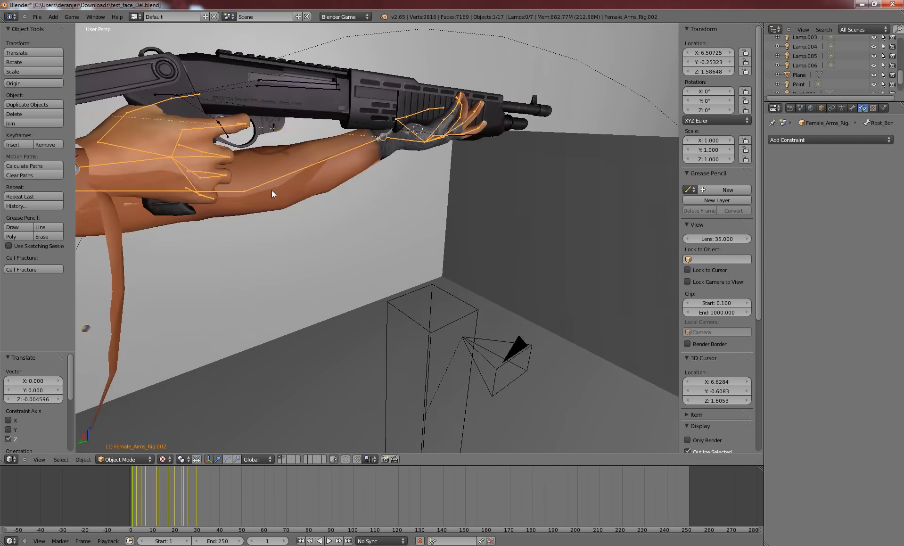
key(Escape)
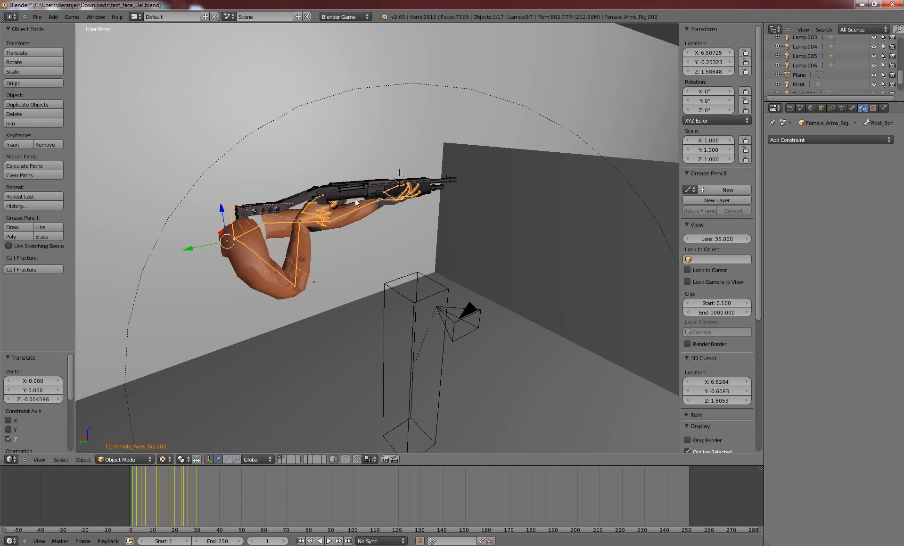
key(p)
key(Escape)
shift+middle_drag(315, 196, 337, 214)
scroll(411, 295, up, 3)
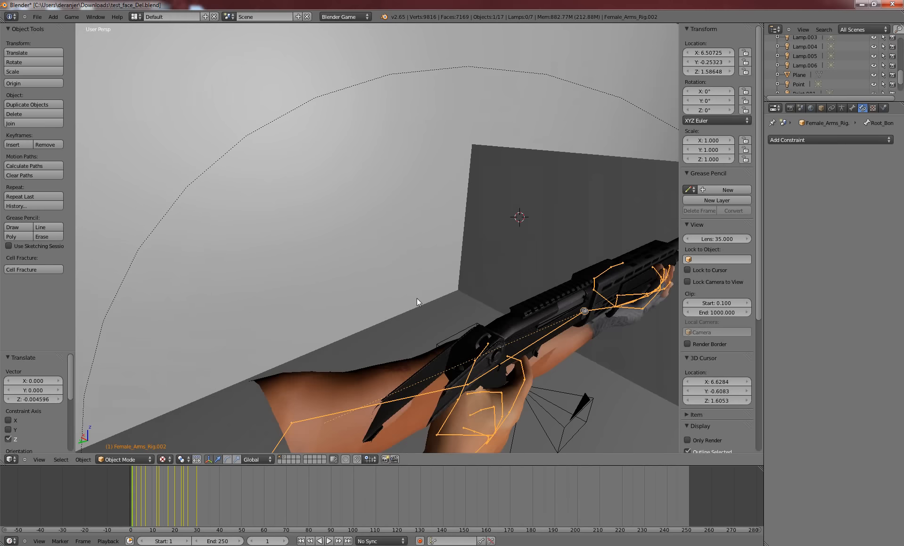
Select the Gun_Rig.002 armature inside the shotgun and enter its edit mode
right_click(499, 368)
right_click(498, 369)
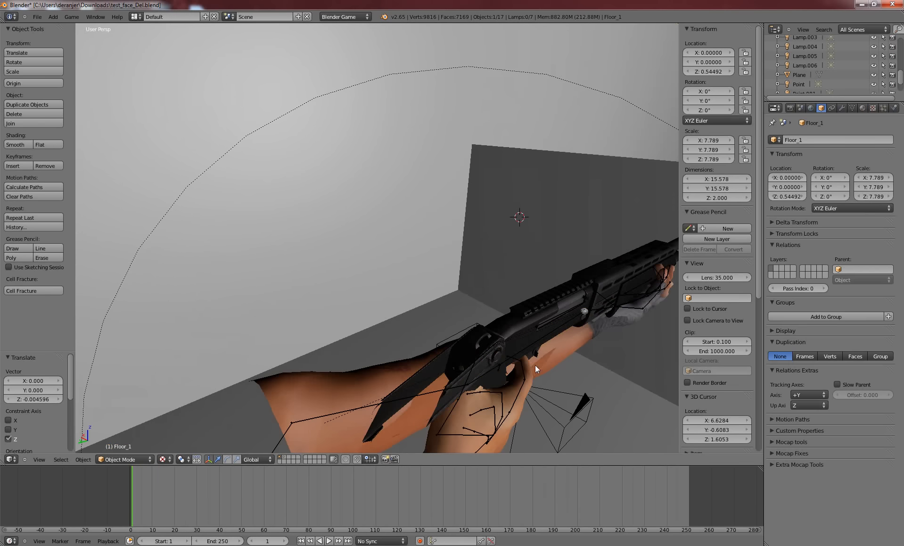
middle_drag(535, 365, 497, 263)
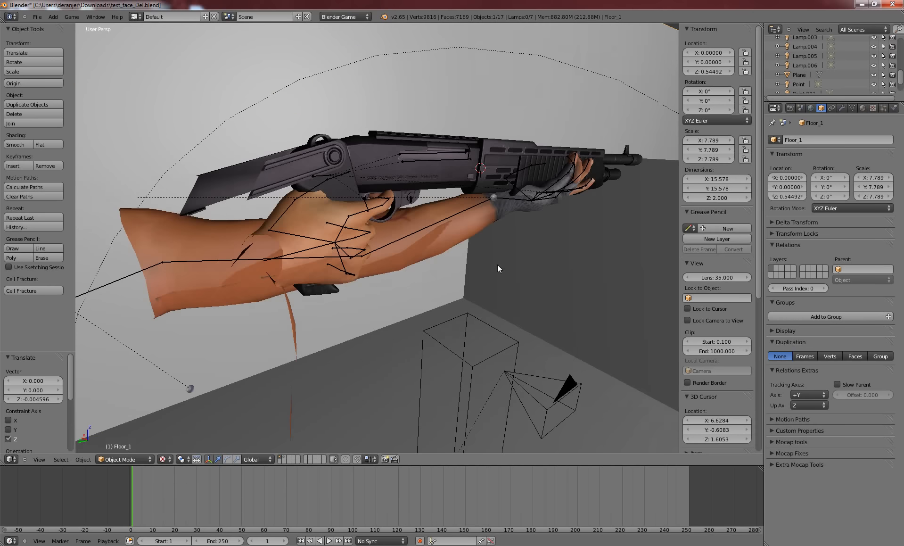
right_click(323, 174)
right_click(316, 175)
right_click(317, 175)
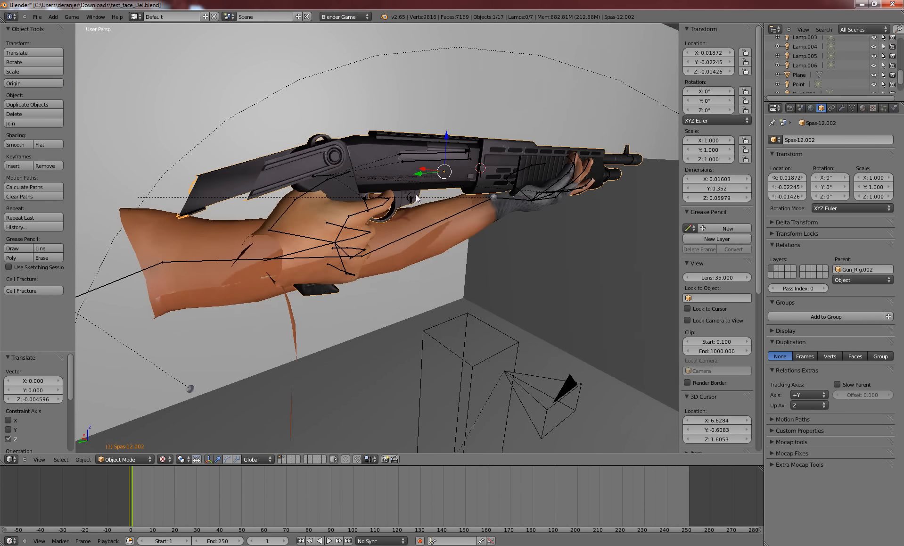
right_click(325, 175)
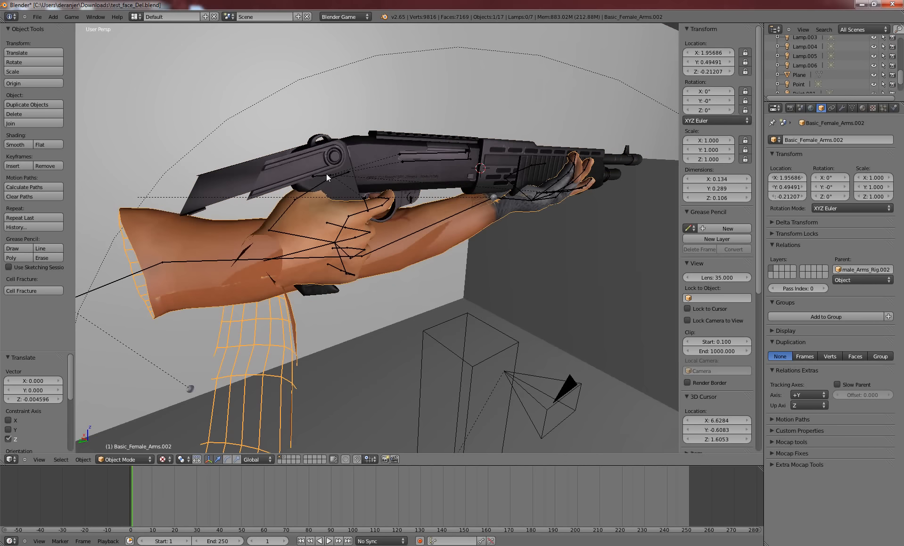
right_click(326, 173)
right_click(433, 152)
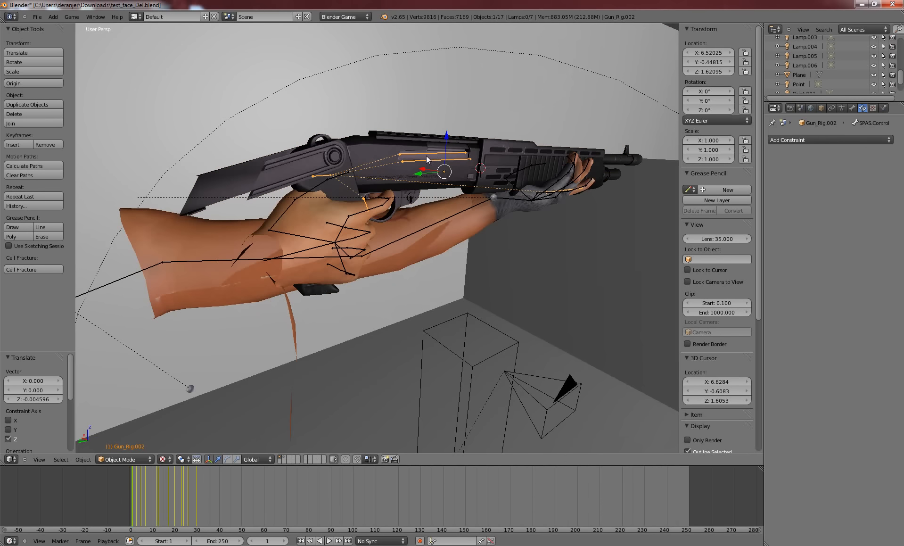
key(Tab)
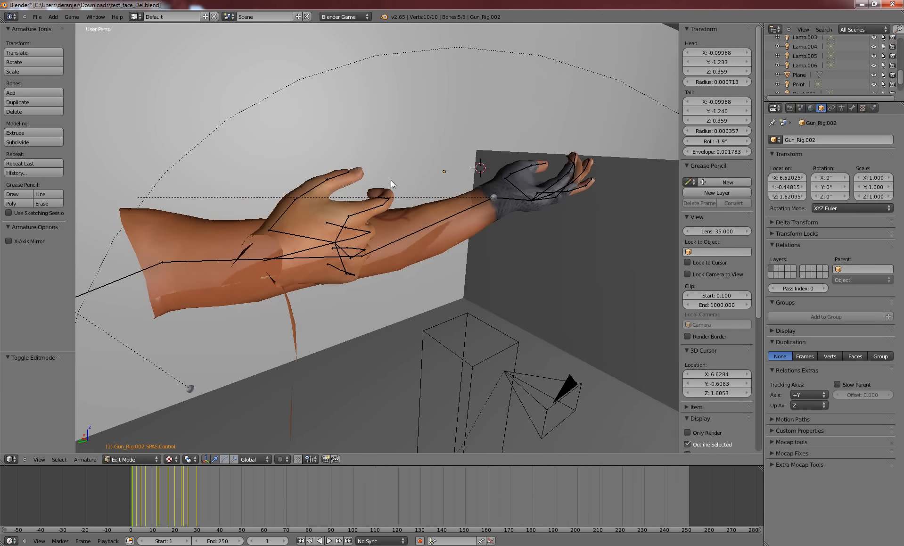
Find the displaced shotgun bones of Gun_Rig.002 and select only the SPAS.Control bone above the grip
scroll(392, 180, down, 6)
scroll(394, 181, up, 1)
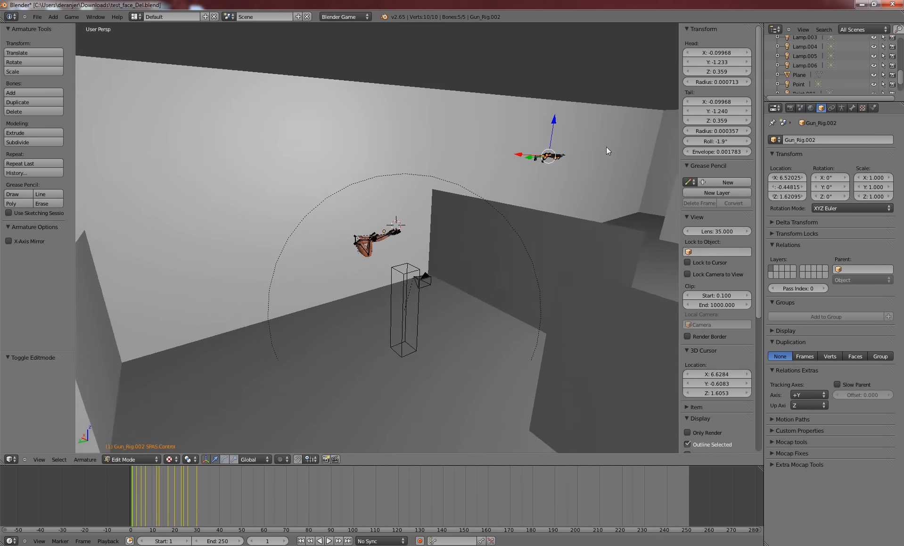
scroll(613, 147, up, 2)
shift+middle_drag(619, 146, 453, 207)
scroll(457, 200, up, 4)
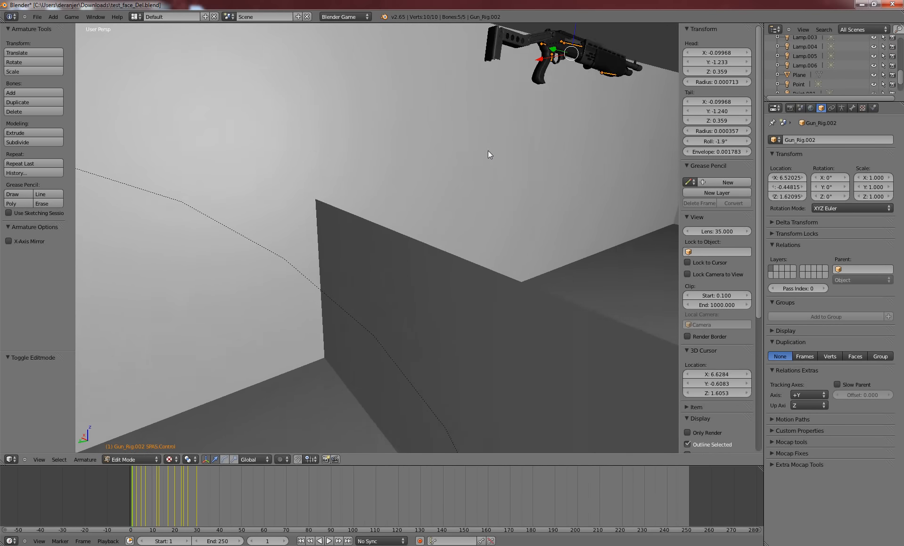
shift+middle_drag(487, 151, 474, 189)
scroll(471, 192, up, 3)
scroll(444, 216, down, 3)
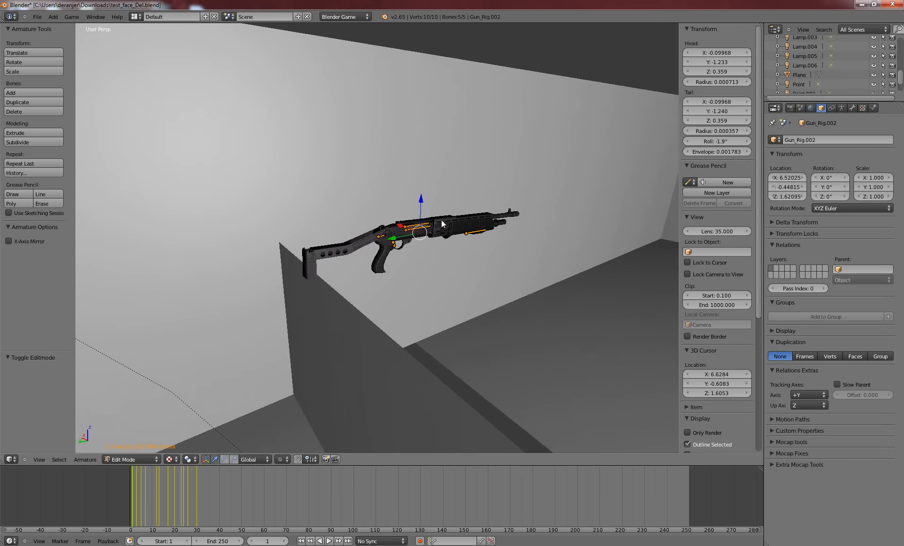
right_click(379, 236)
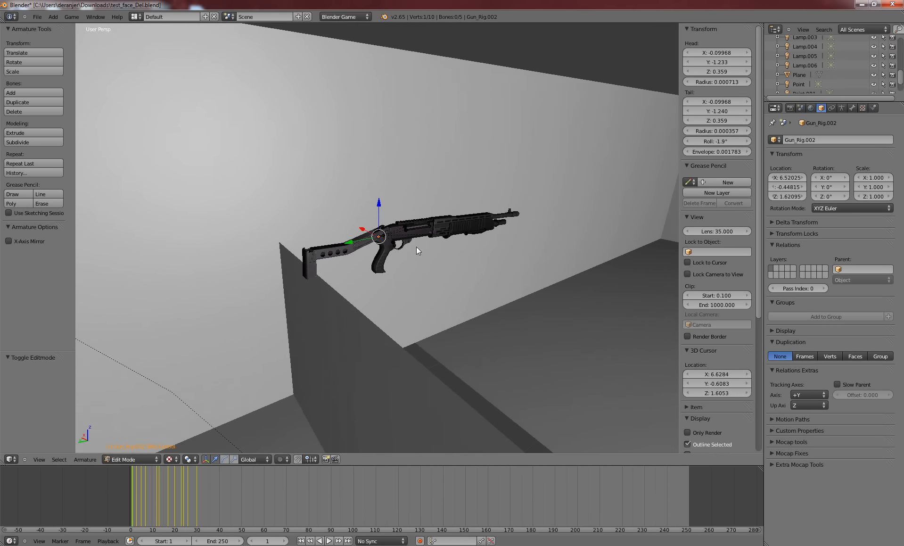
right_click(381, 236)
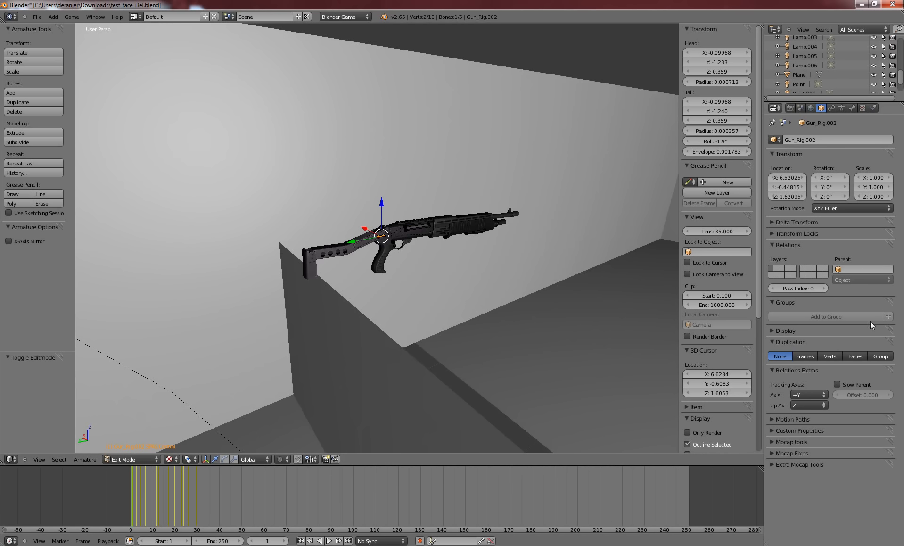
Parent Gun_Rig.002 to the R_Palm bone of Female_Arms_Rig, using the Bone parent type
click(856, 267)
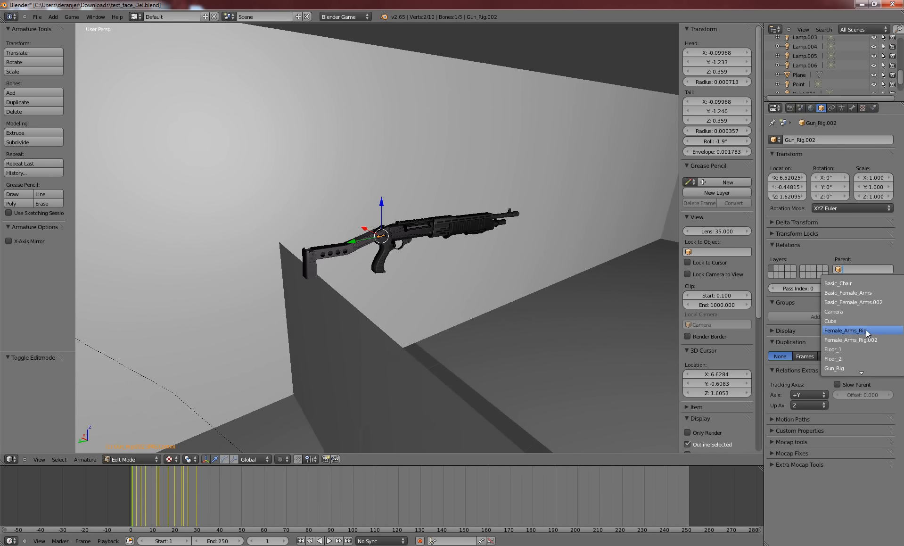
click(866, 330)
click(859, 270)
click(860, 279)
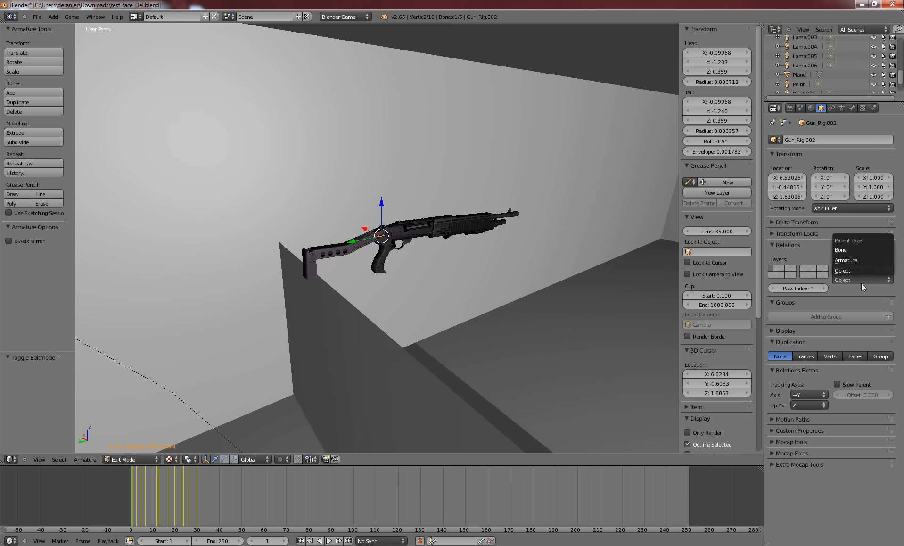
click(853, 249)
click(851, 289)
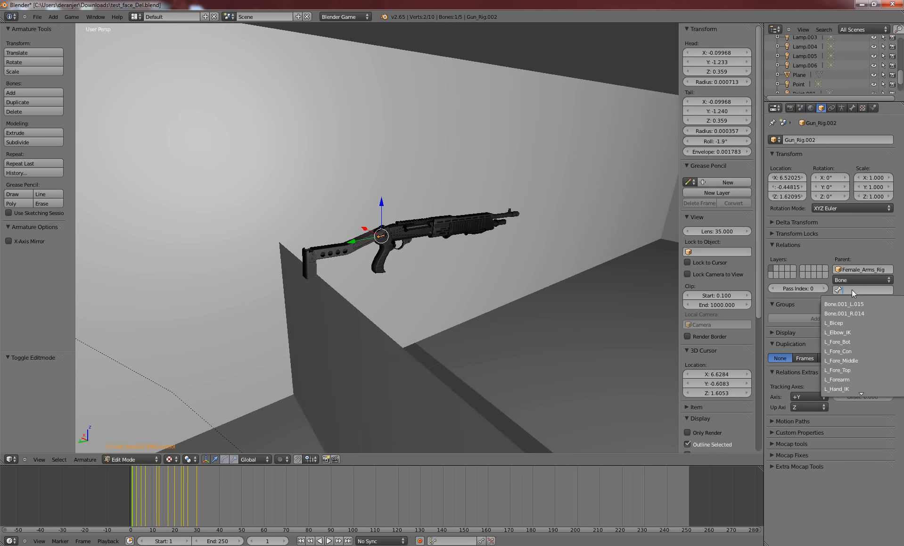
text(Pa)
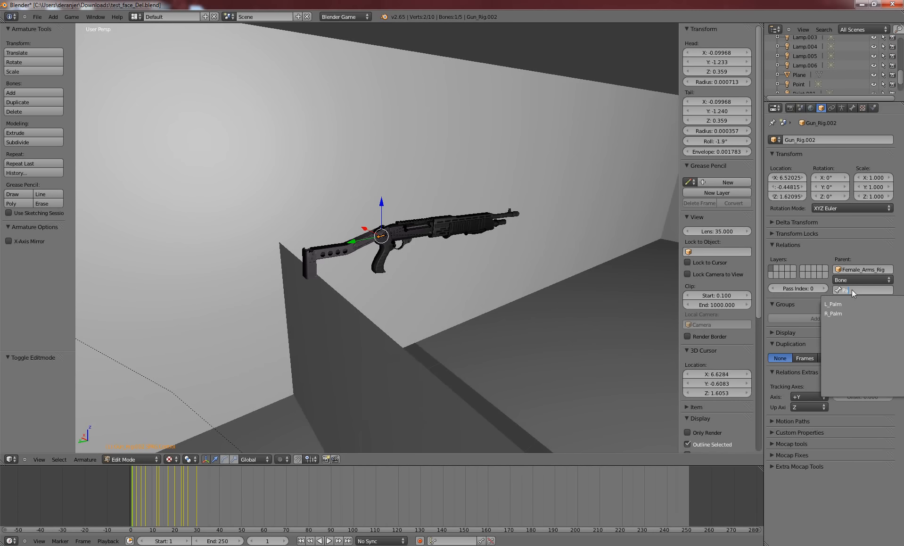
key(Down)
key(Down)
key(Return)
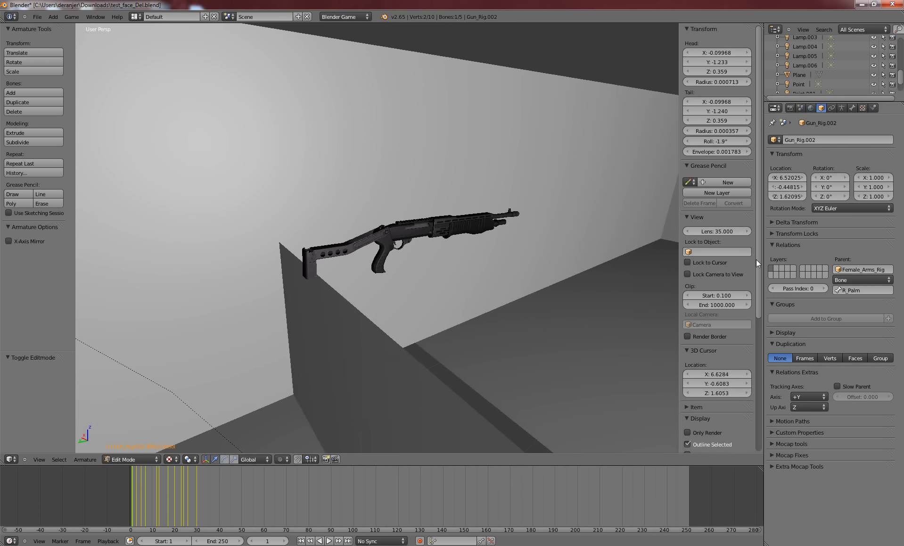
Examine from several angles where the shotgun sits in the room relative to the female arms
scroll(406, 162, down, 8)
shift+middle_drag(384, 313, 430, 293)
scroll(471, 215, up, 6)
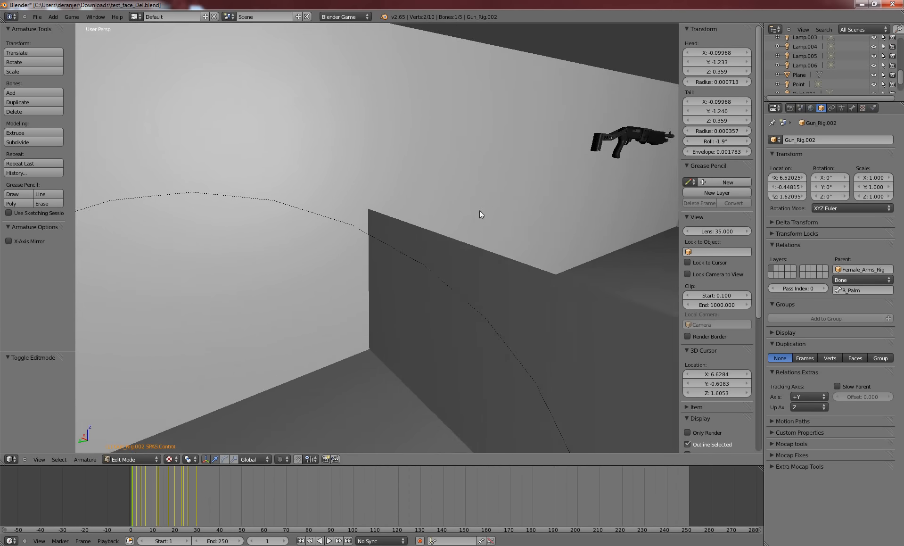
middle_drag(556, 194, 513, 202)
scroll(513, 201, down, 5)
scroll(364, 250, up, 5)
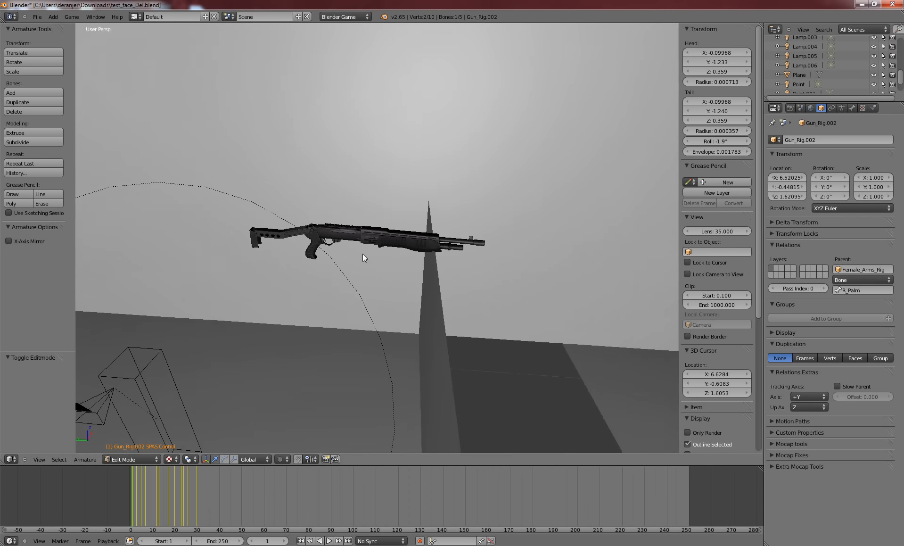
scroll(365, 245, down, 3)
middle_drag(366, 245, 487, 241)
scroll(486, 239, up, 5)
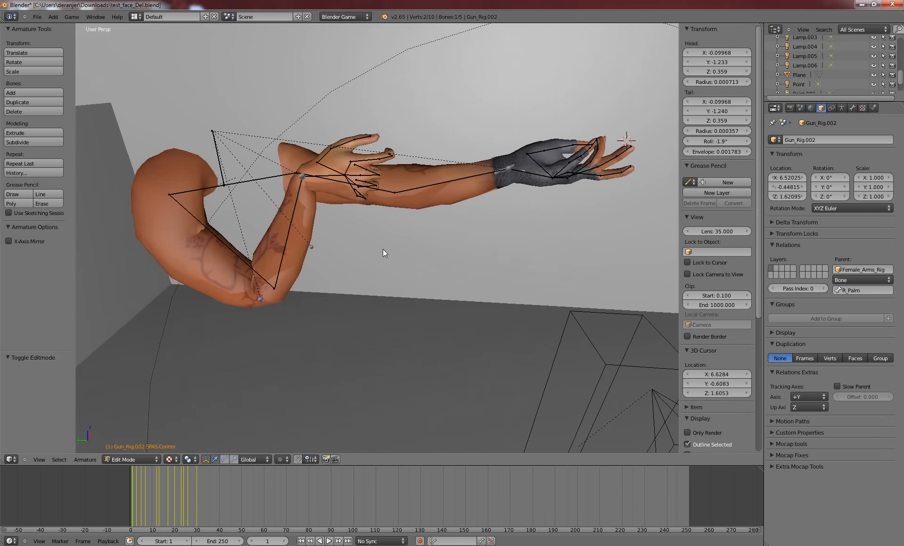
mouse_move(459, 190)
middle_down()
mouse_move(440, 197)
mouse_move(450, 195)
middle_up()
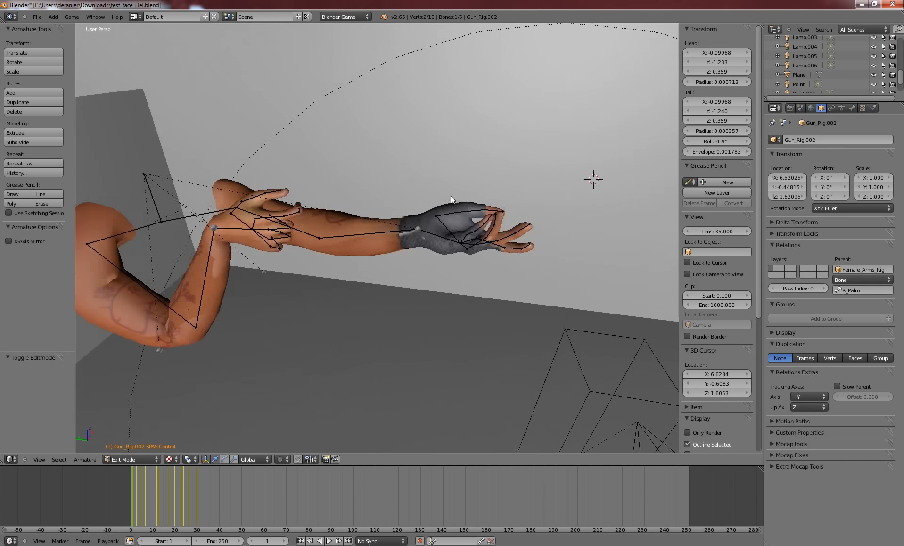
scroll(450, 195, down, 8)
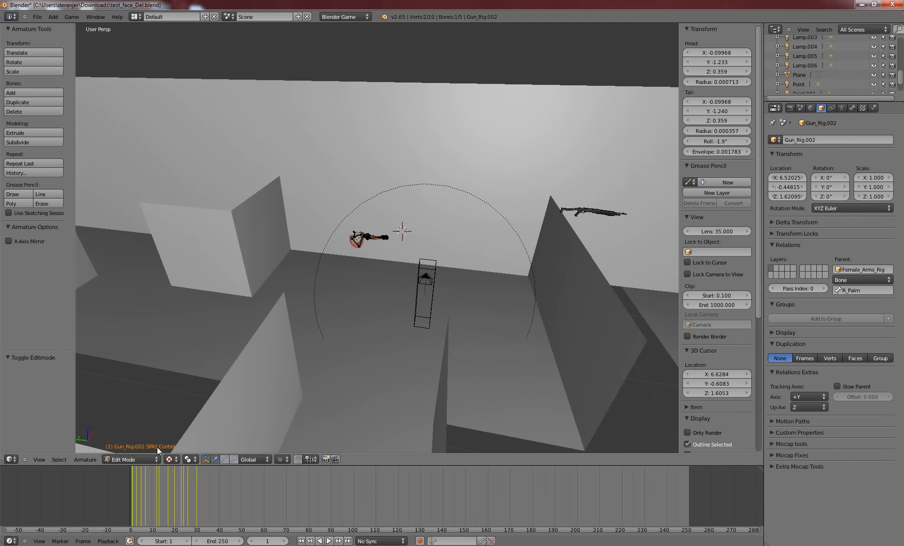
Return Gun_Rig.002 to Object Mode and select the distant shotgun
click(143, 458)
click(141, 451)
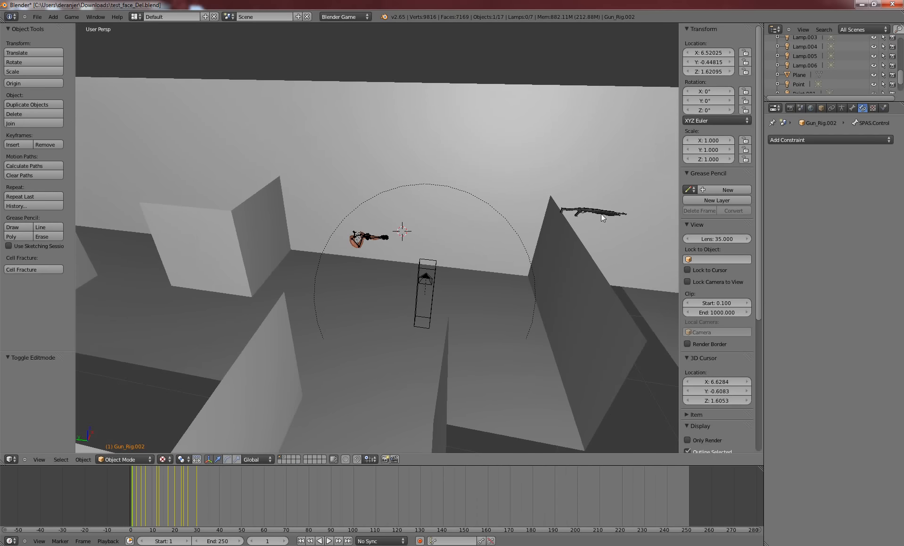
right_click(601, 213)
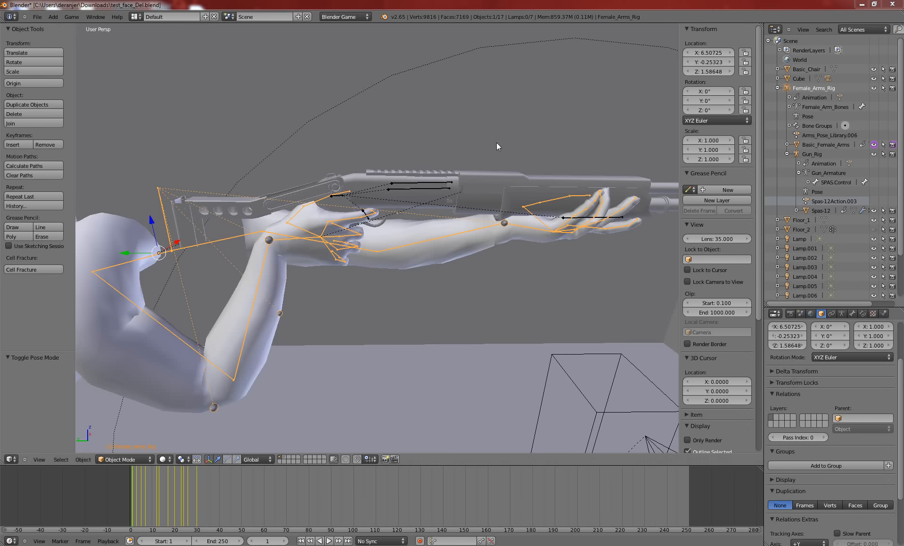
Select the Gun_Rig armature inside the shotgun held by the female arms
middle_drag(497, 143, 480, 161)
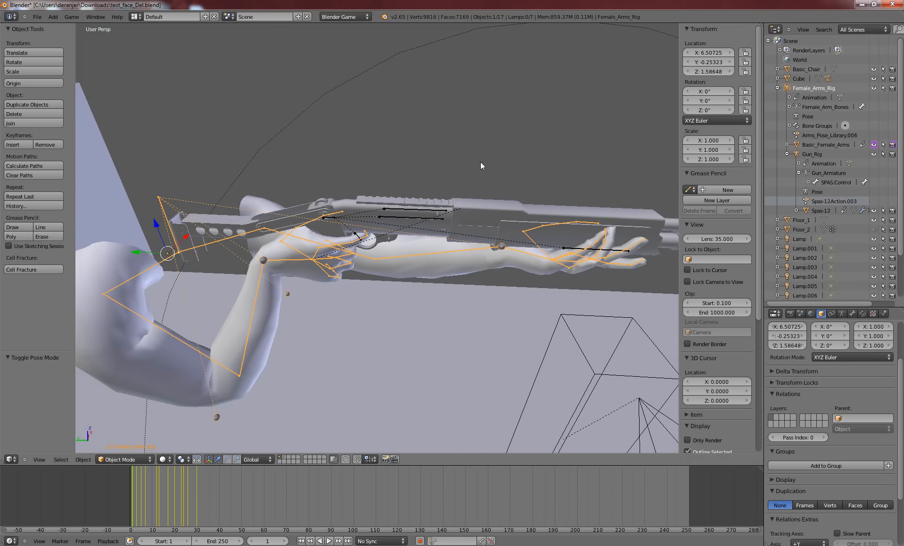
middle_drag(328, 214, 317, 210)
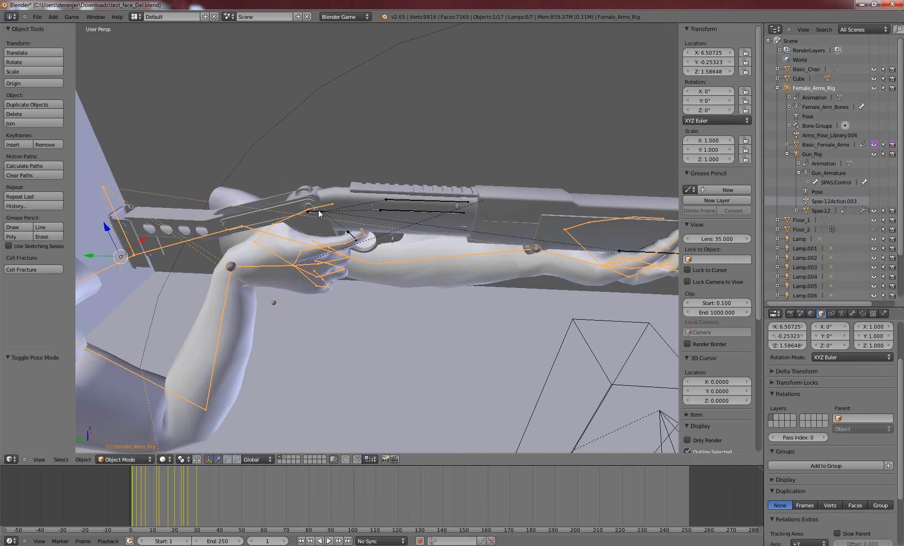
right_click(317, 210)
right_click(317, 212)
right_click(320, 210)
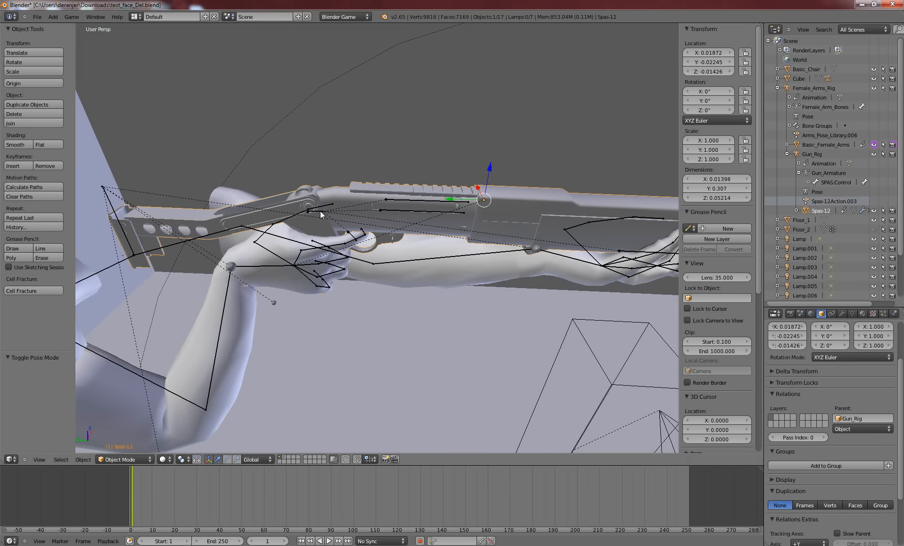
right_click(322, 210)
right_click(325, 211)
right_click(398, 208)
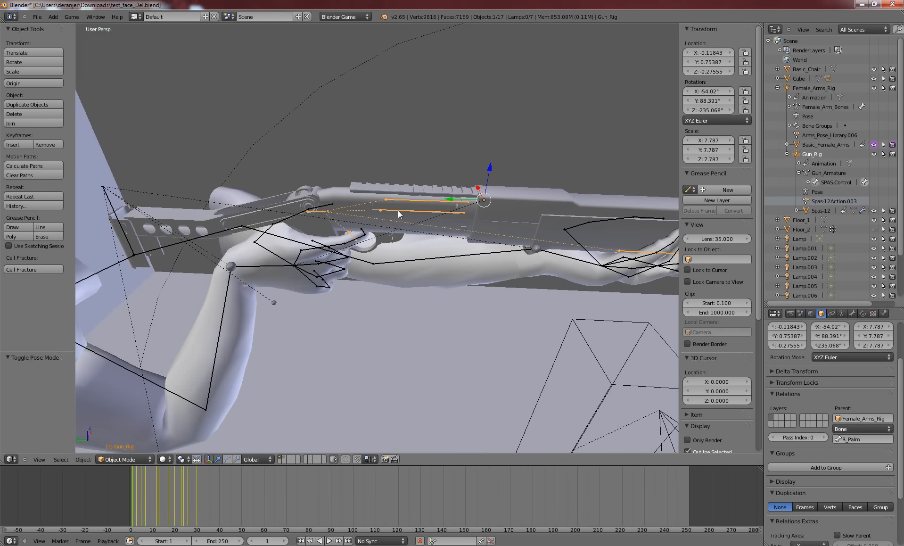
Examine how the shotgun fits the hands, and check the parent settings of Basic_Female_Arms and Gun_Rig
middle_drag(398, 211, 463, 270)
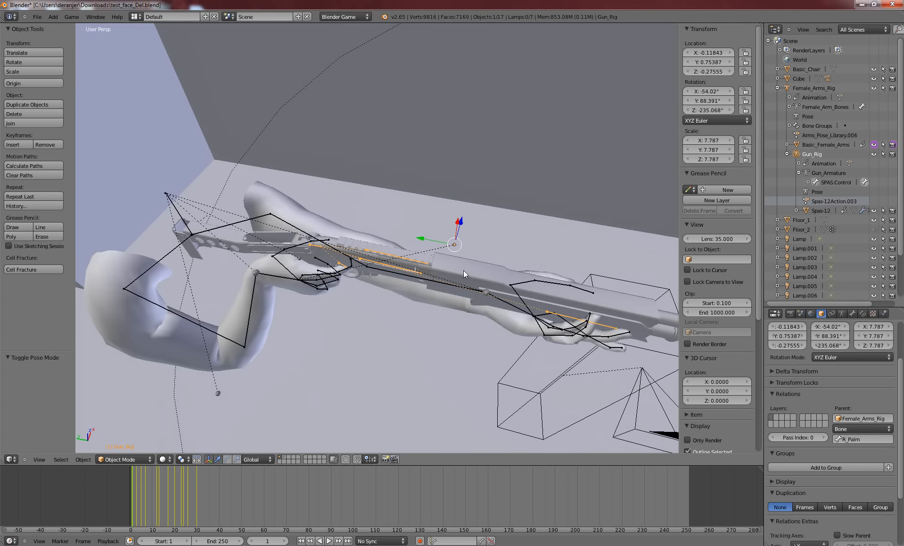
click(446, 299)
middle_drag(531, 282, 250, 271)
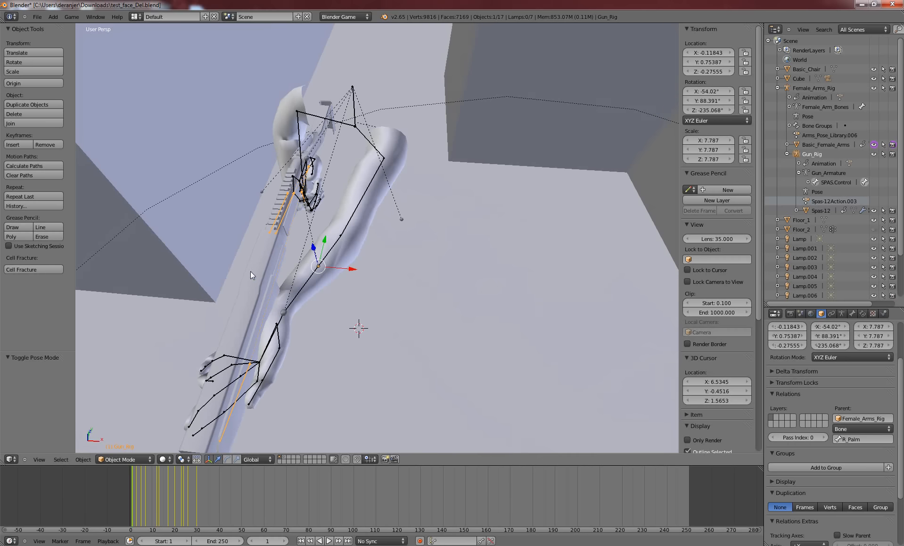
click(275, 260)
middle_drag(294, 284, 393, 244)
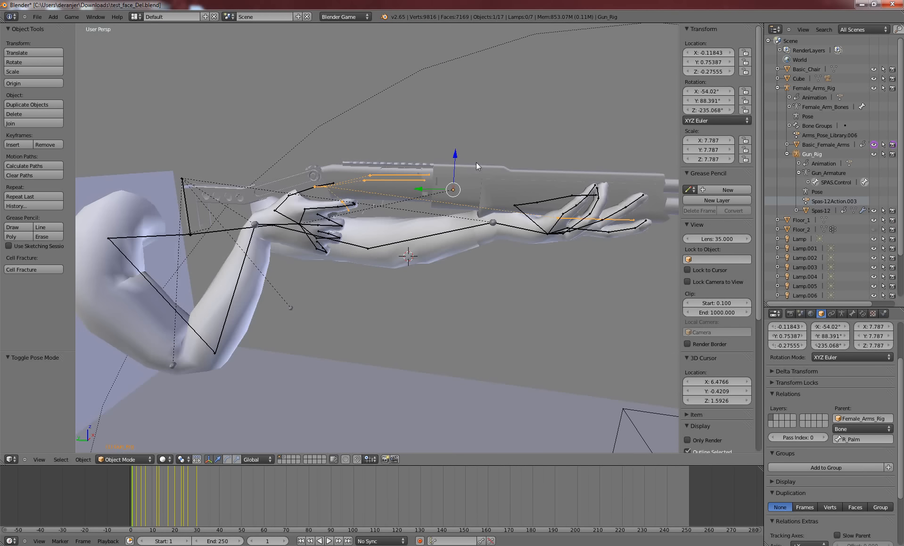
middle_drag(439, 120, 468, 243)
right_click(422, 285)
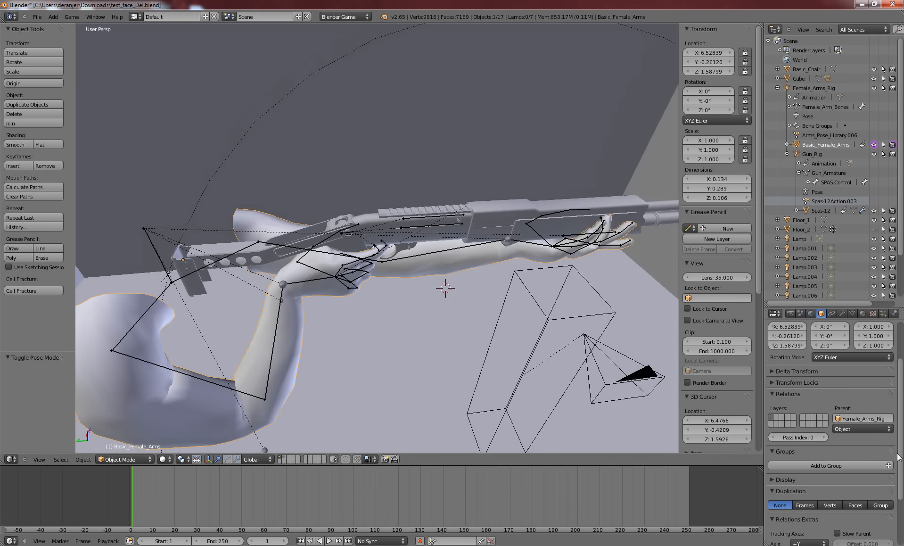
right_click(352, 231)
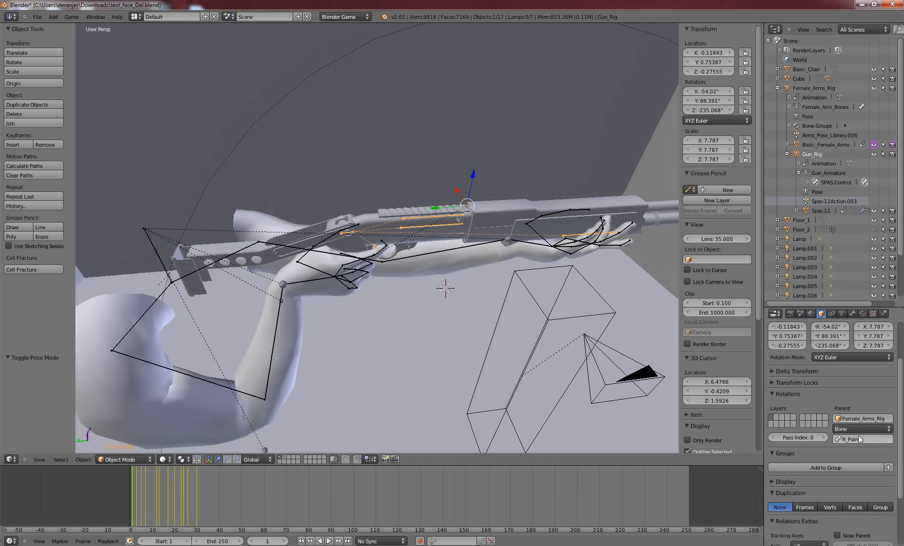
middle_drag(609, 356, 264, 278)
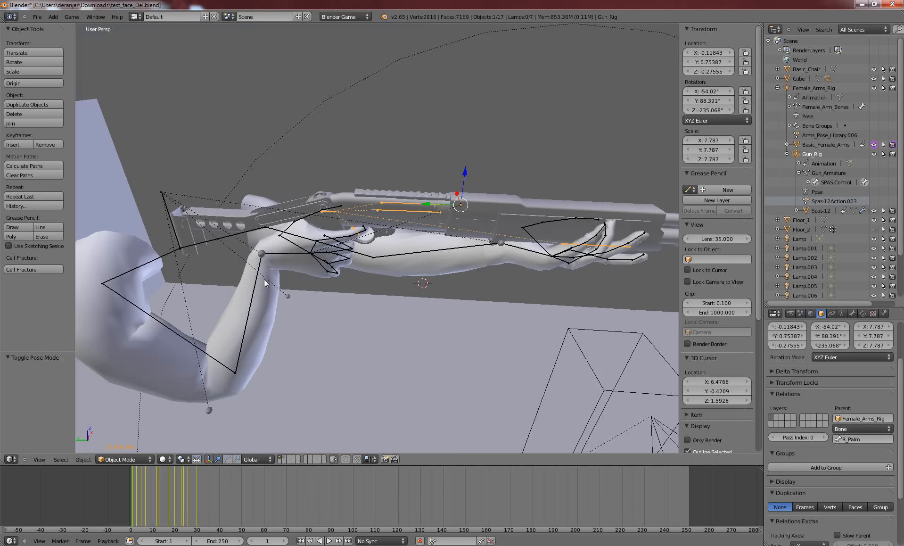
Put Gun_Rig in Pose Mode and select the Female_Arms_Rig armature
click(142, 460)
click(118, 429)
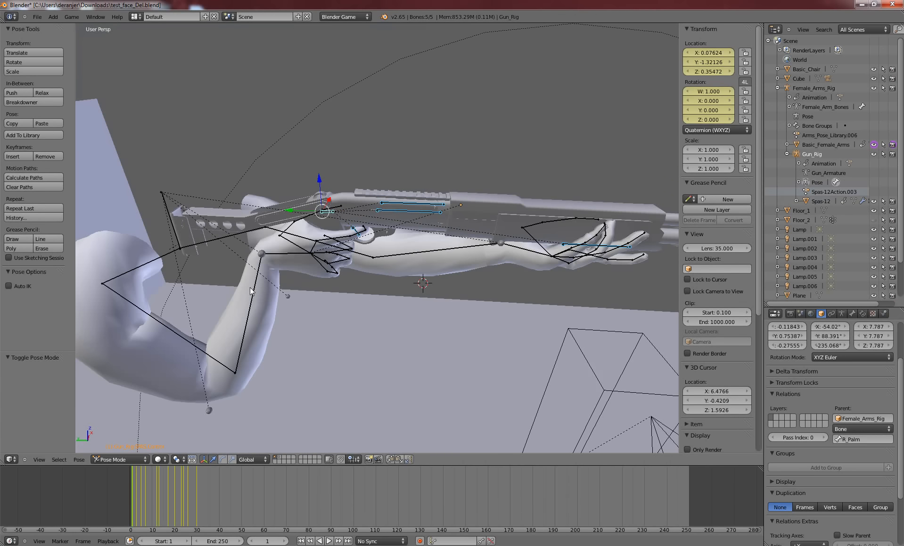
right_click(262, 253)
right_click(262, 253)
right_click(262, 254)
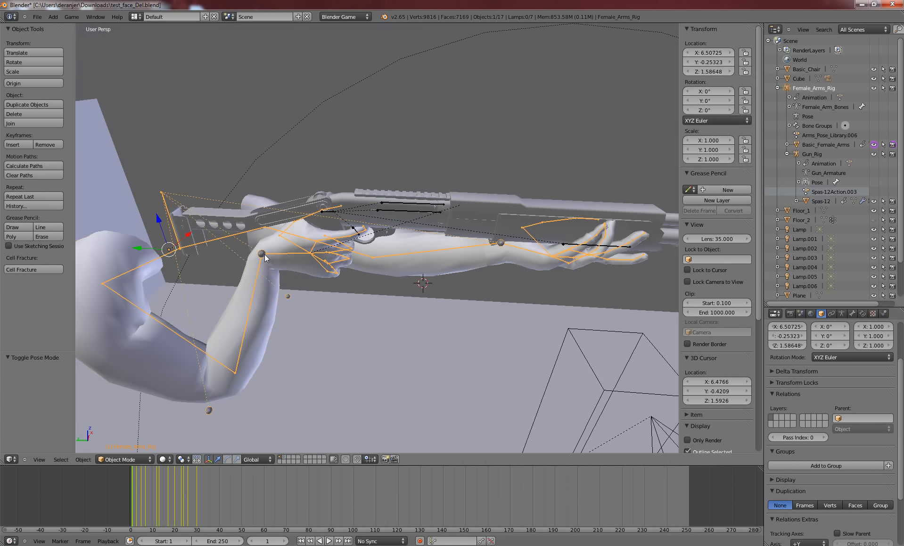
right_click(264, 254)
right_click(264, 254)
right_click(263, 255)
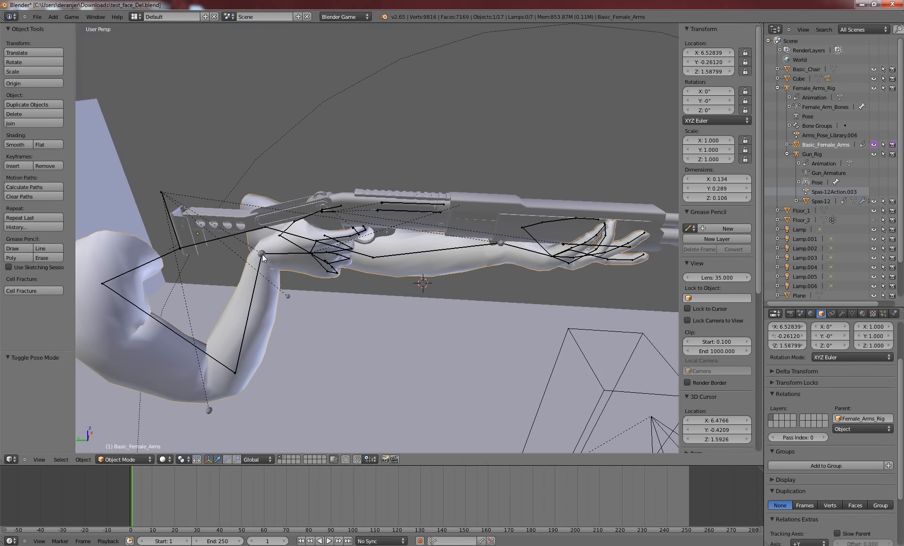
right_click(262, 254)
right_click(172, 226)
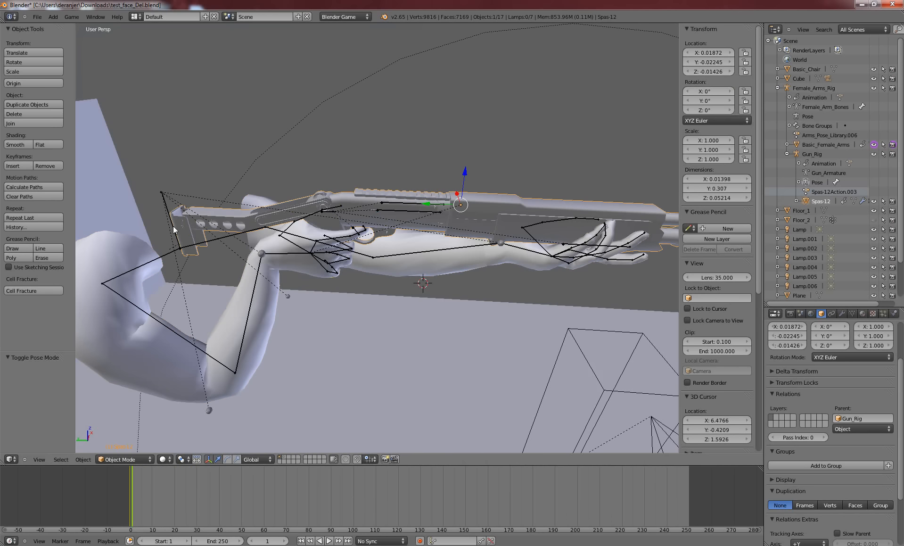
right_click(163, 196)
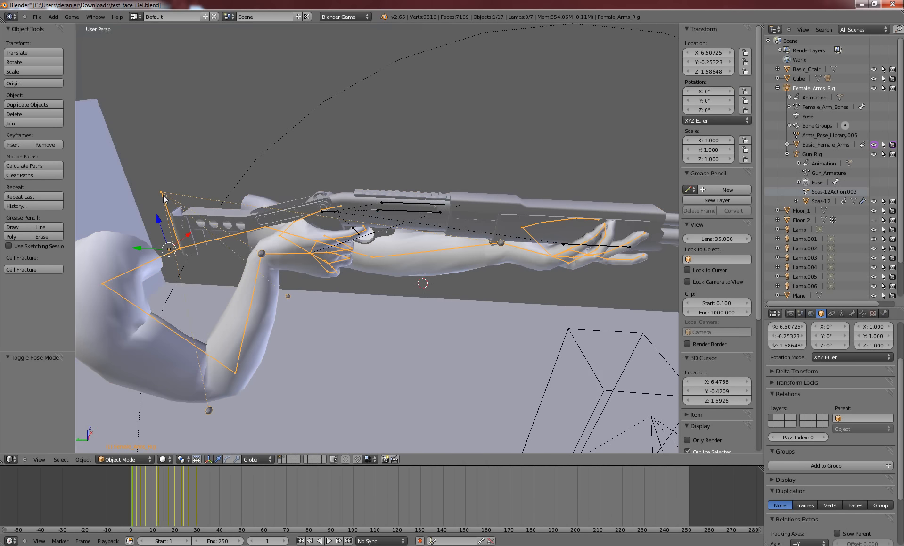
Try rotating the wrist control bone of Female_Arms_Rig in Pose Mode to test the shotgun parenting, and return to Object Mode
click(127, 459)
key(Return)
key(r)
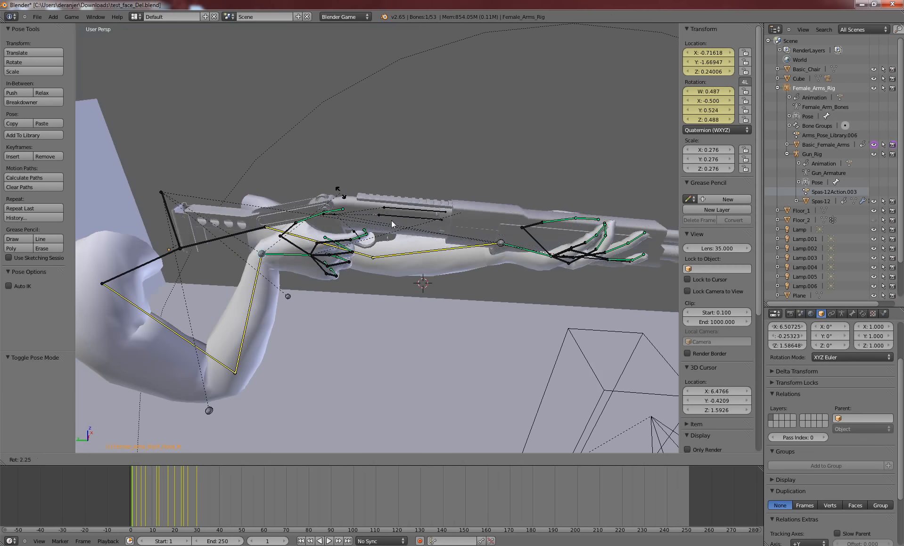
click(339, 185)
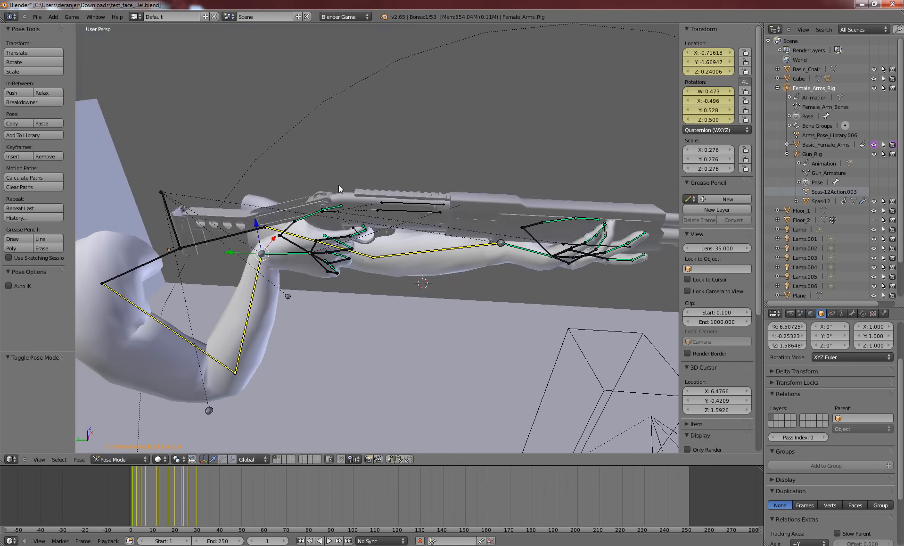
middle_drag(332, 236, 405, 275)
click(120, 459)
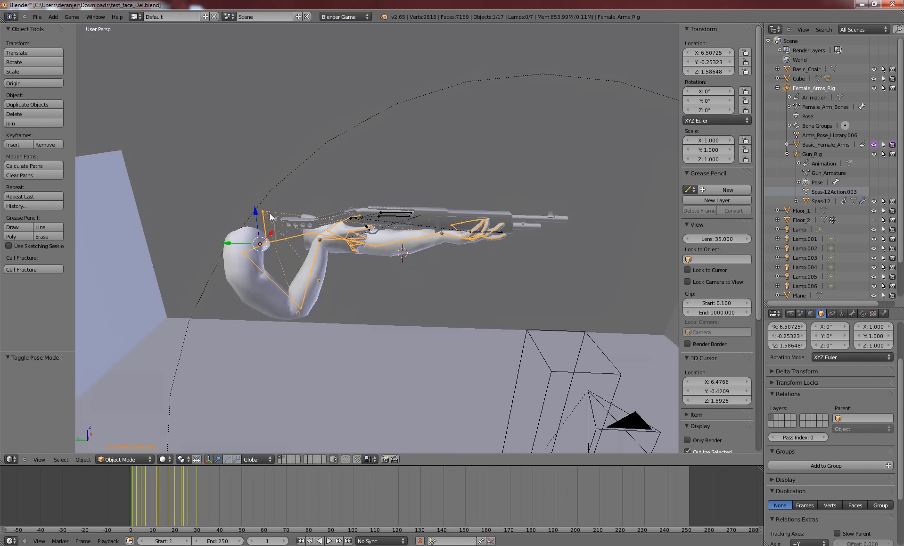
Move Female_Arms_Rig together with the shotgun down beside the player's camera
key(g)
click(638, 427)
middle_drag(638, 424, 608, 388)
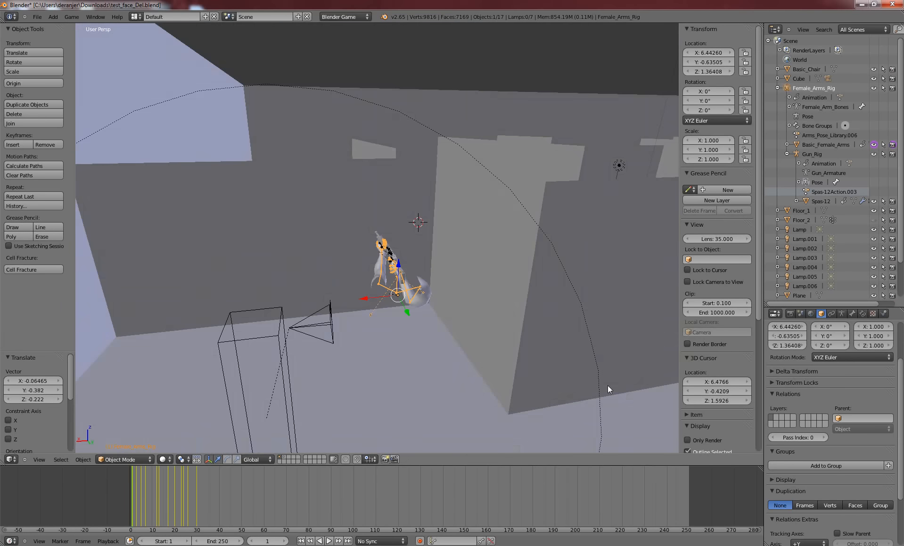
key(g)
click(371, 329)
Rotate Female_Arms_Rig by -90° about the global Z axis and move it up to the player's camera
mouse_move(415, 350)
middle_down()
mouse_move(417, 321)
mouse_move(419, 408)
mouse_move(426, 252)
mouse_move(433, 260)
mouse_move(429, 148)
mouse_move(440, 211)
mouse_move(392, 107)
middle_up()
key(r)
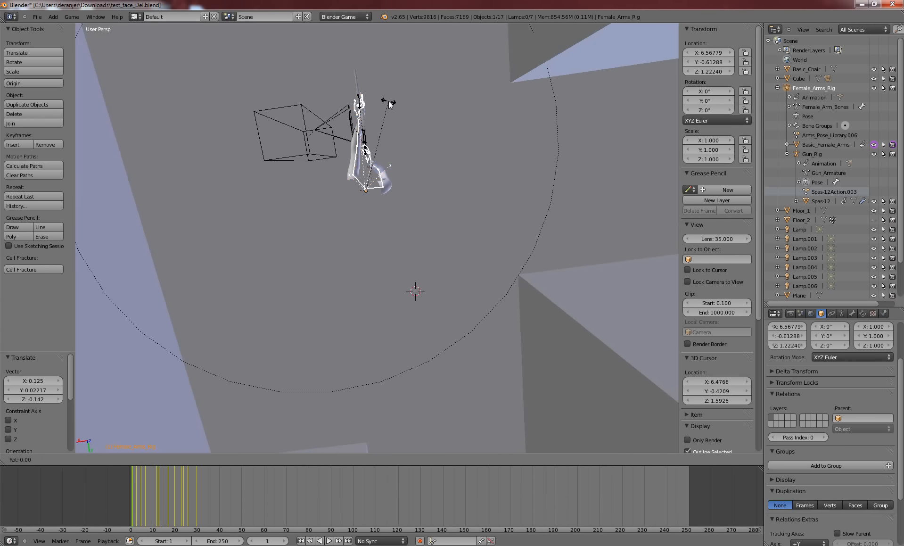
text(z)
text(90)
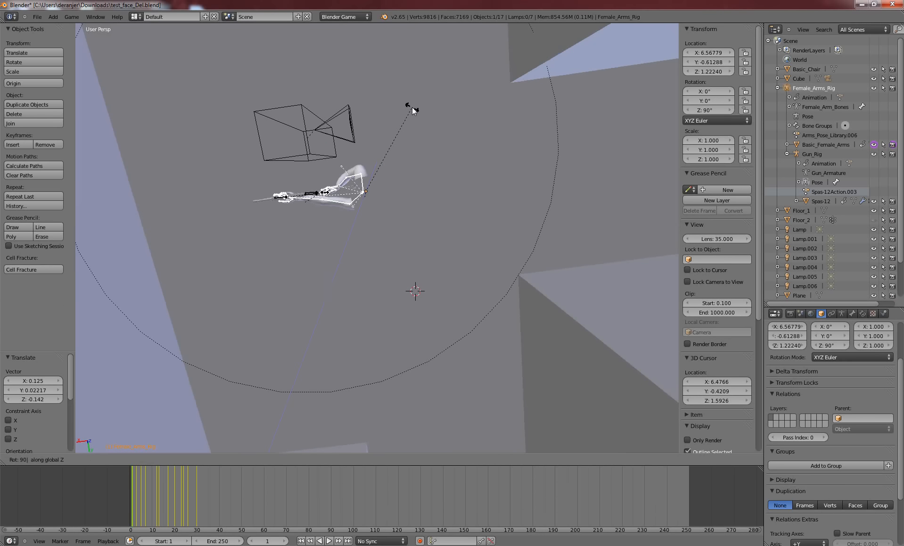
key(minus)
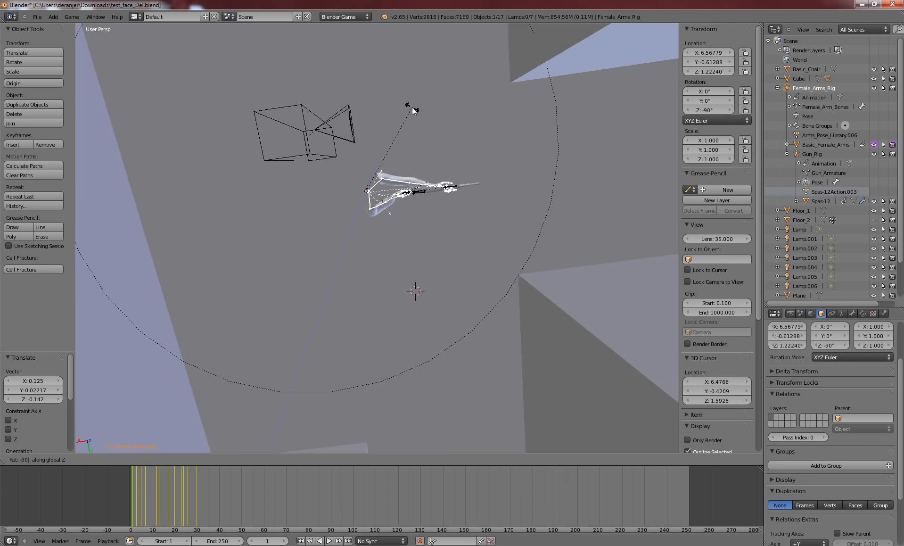
key(Return)
key(g)
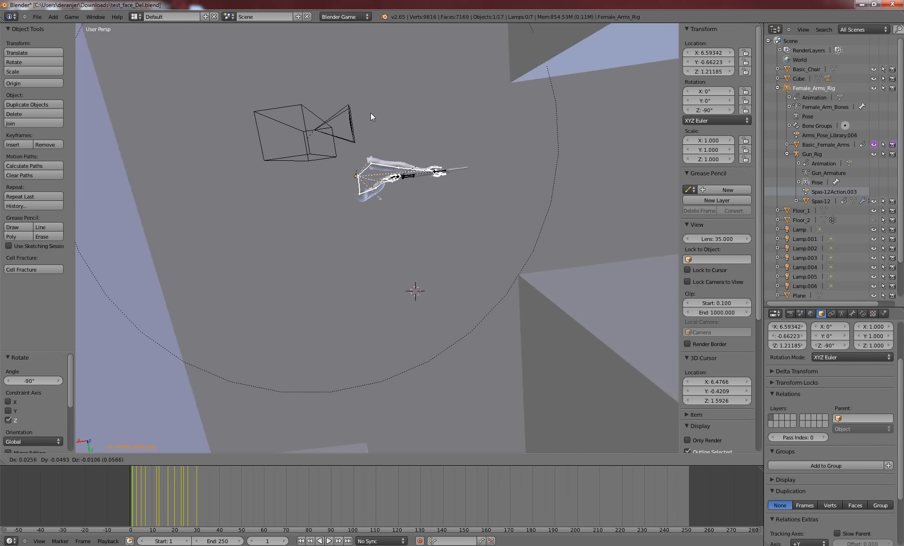
click(358, 85)
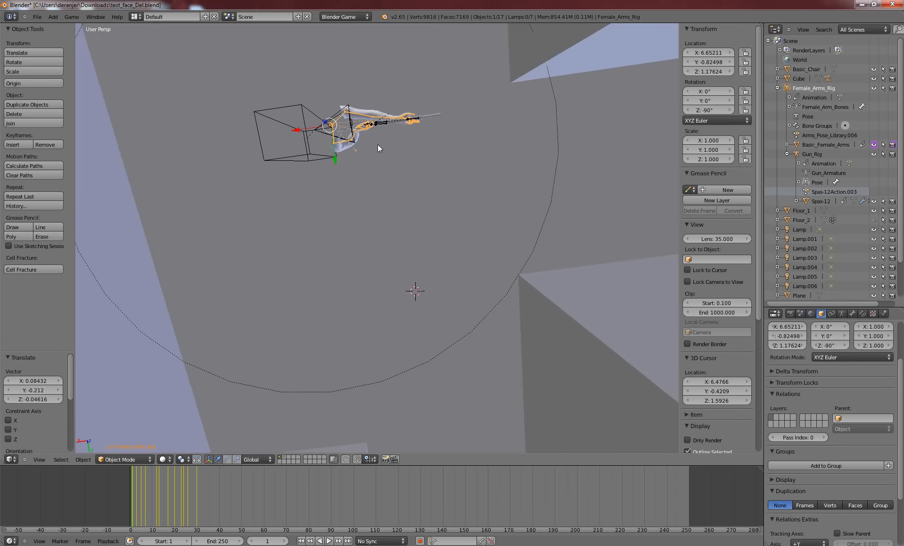
Lower Female_Arms_Rig about 0.095 along Z and shift it about 0.025 along X beneath the camera
middle_drag(370, 154, 354, 260)
middle_drag(394, 387, 421, 393)
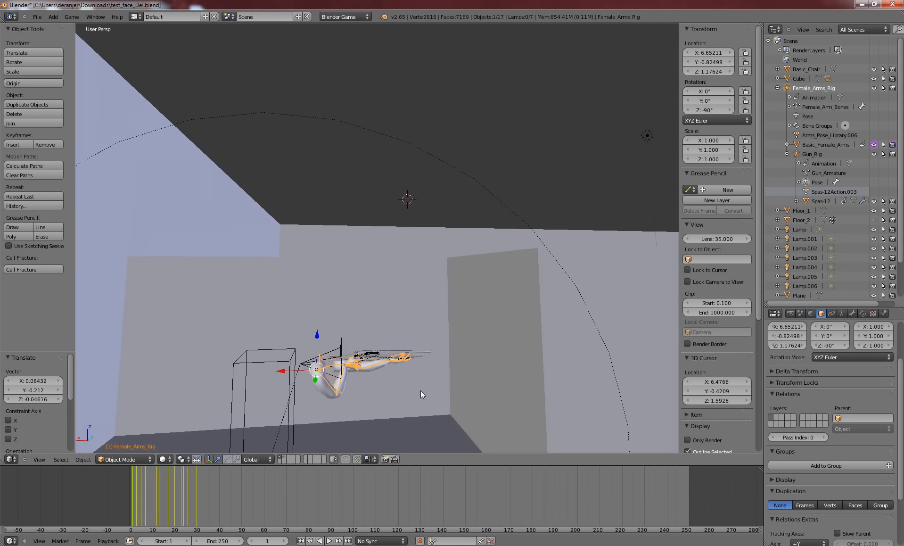
key(g)
key(z)
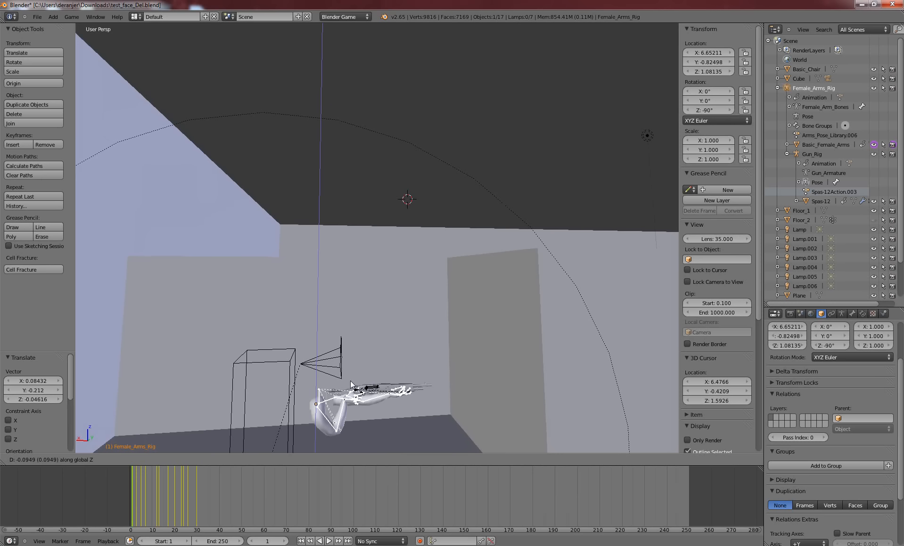
click(350, 384)
key(g)
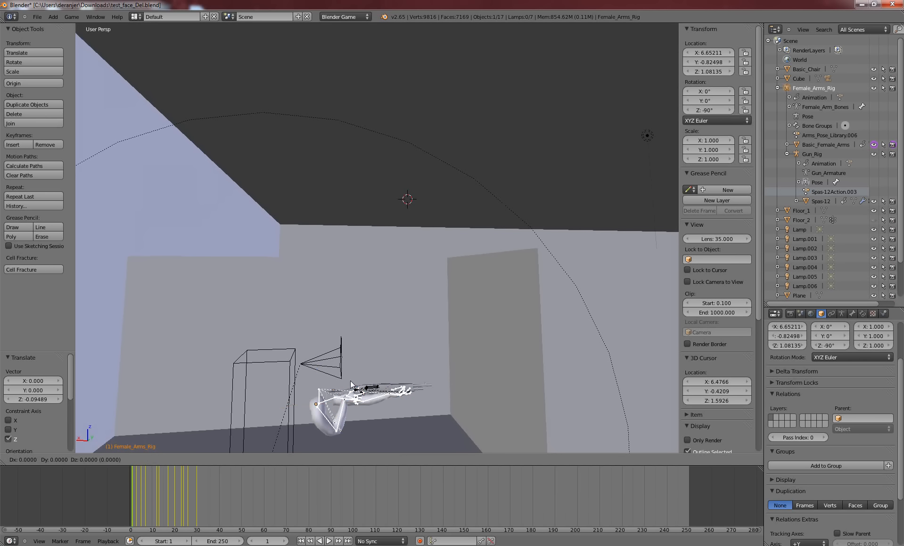
key(x)
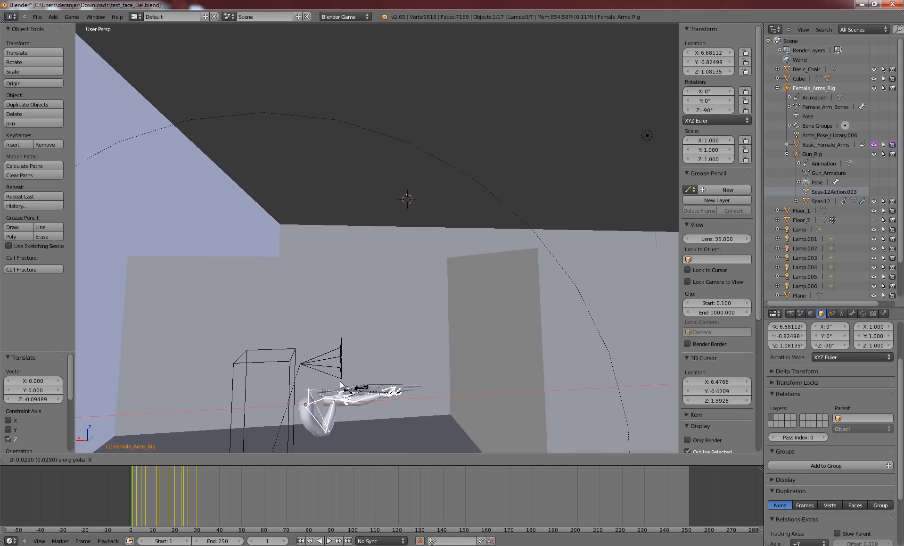
click(342, 384)
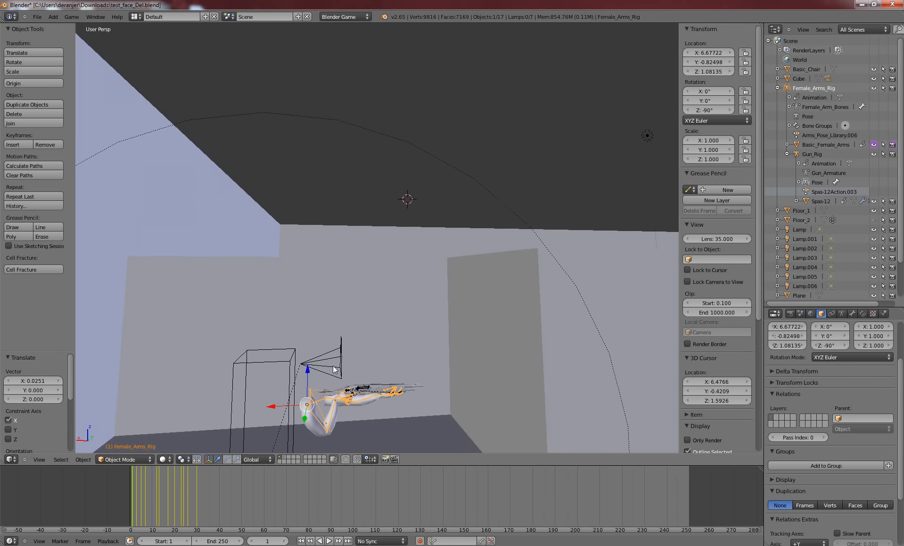
Select the player's camera and check the placement of the arms and shotgun through its view
middle_drag(304, 377, 263, 410)
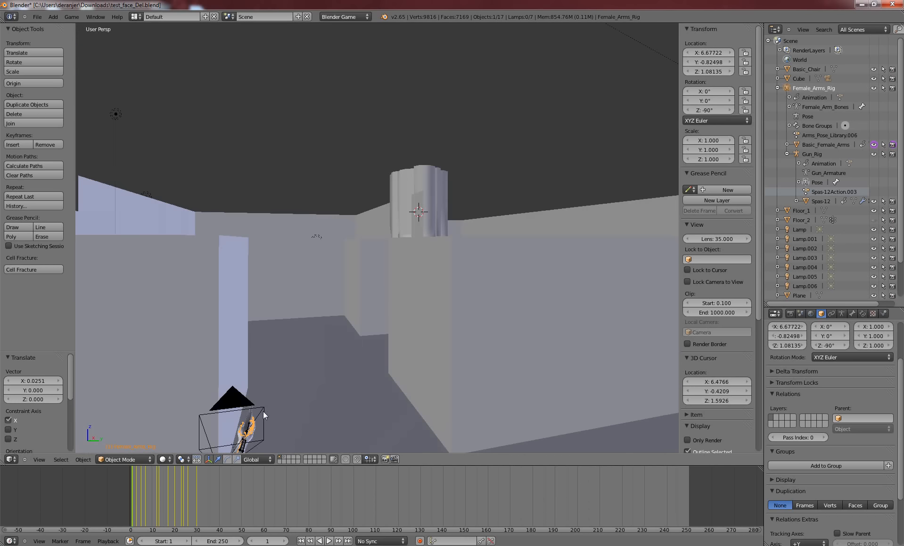
right_click(262, 410)
right_click(262, 410)
right_click(262, 410)
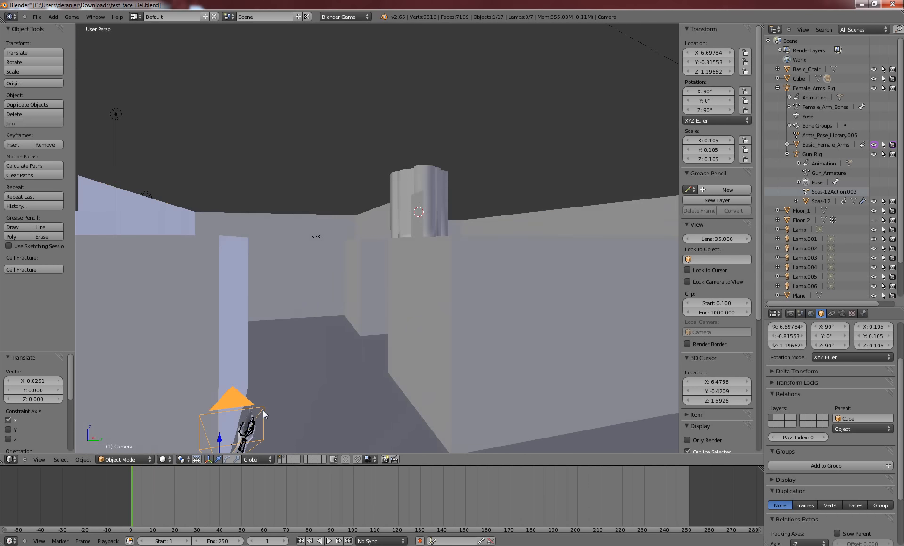
key(KP_0)
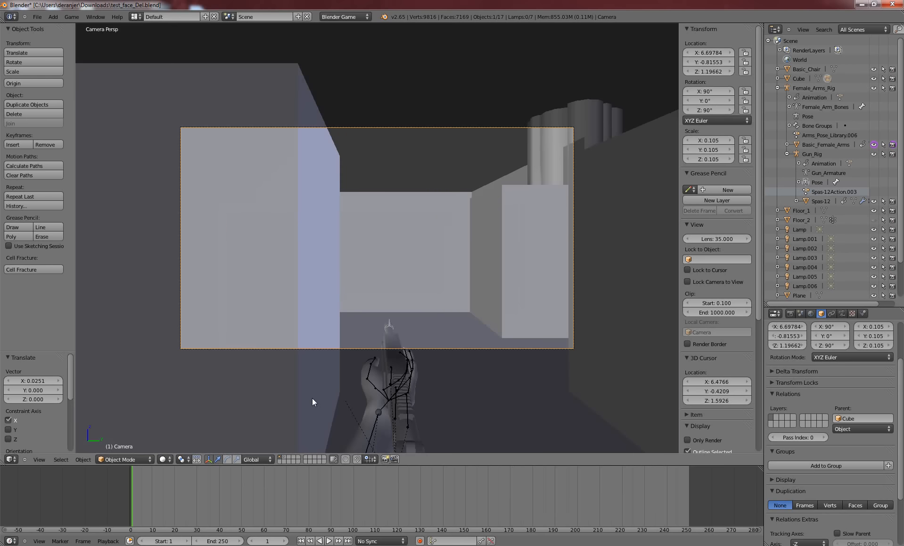
key(KP_0)
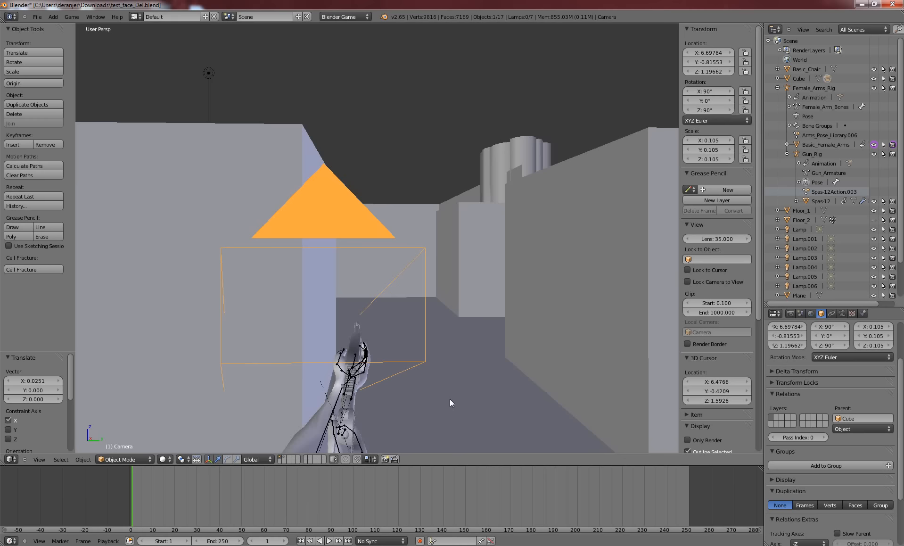
Turn on the Screencast Keys display for the 3D view
scroll(739, 423, down, 8)
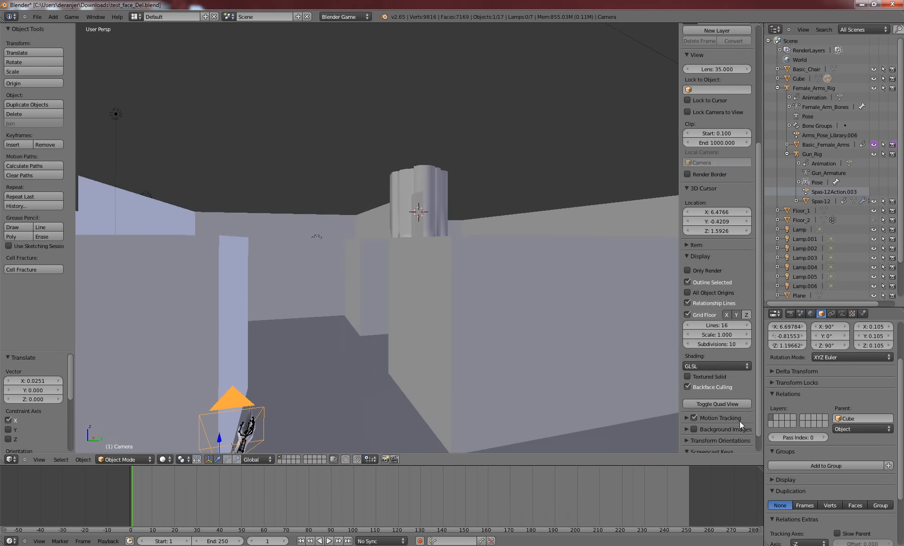
click(722, 444)
Move Female_Arms_Rig about 0.012 along the global Y axis
middle_drag(455, 393, 394, 383)
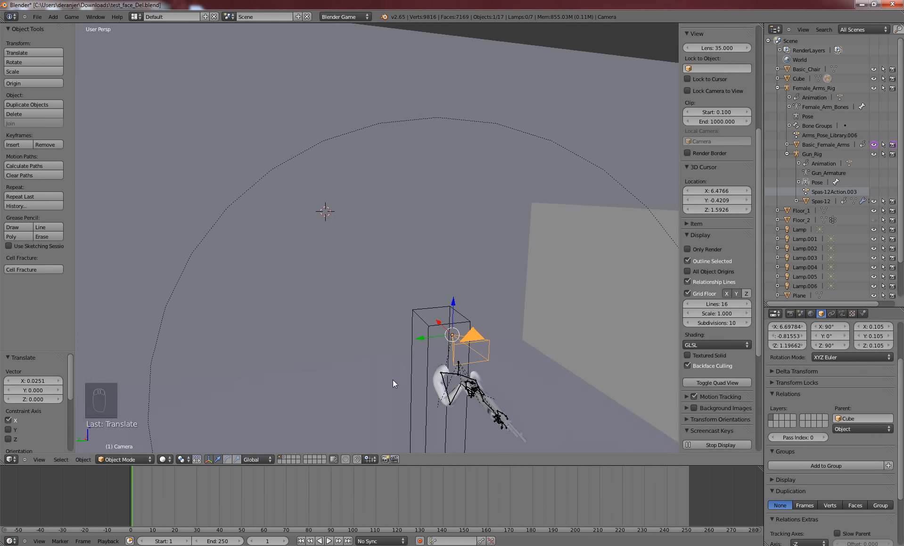
right_click(459, 375)
right_click(456, 374)
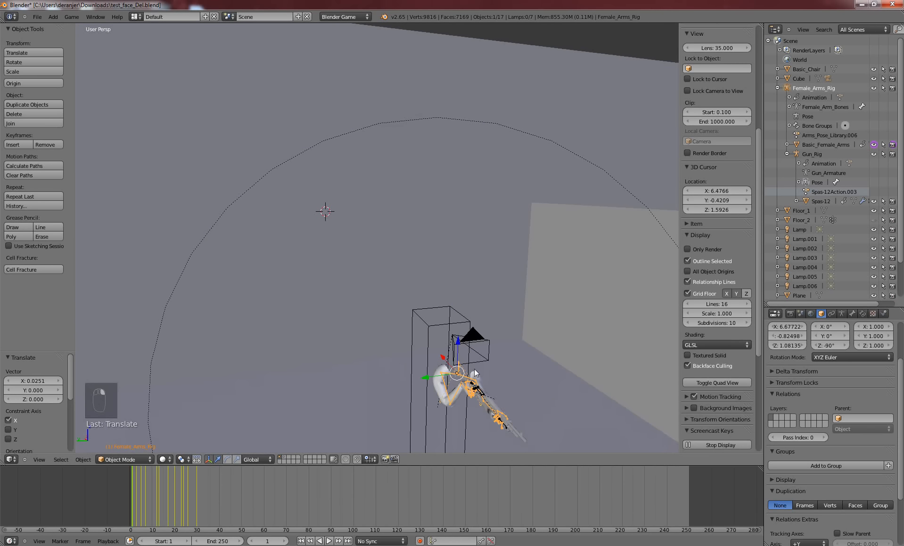
key(g)
key(y)
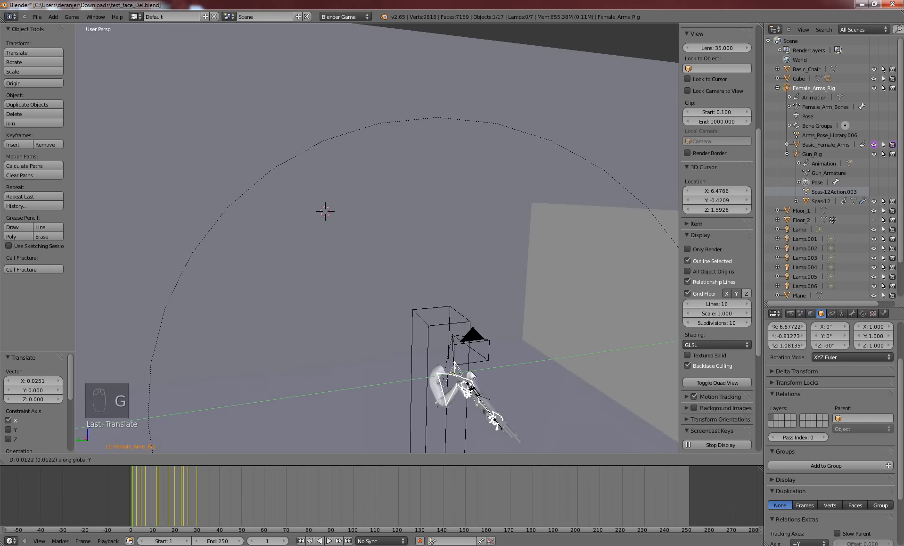
click(472, 374)
Look through the player's camera again to check the sideways position of the shotgun
middle_drag(378, 406, 493, 405)
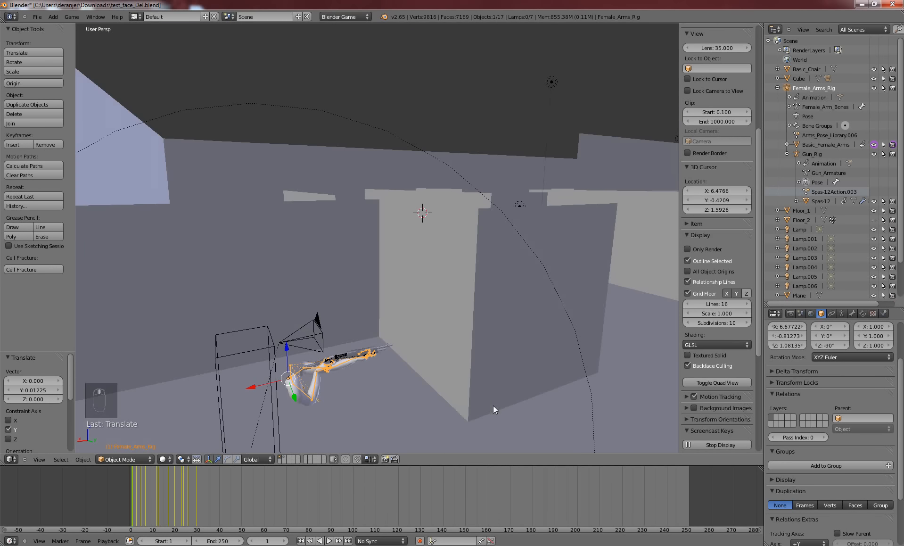
right_click(324, 331)
right_click(322, 332)
key(KP_0)
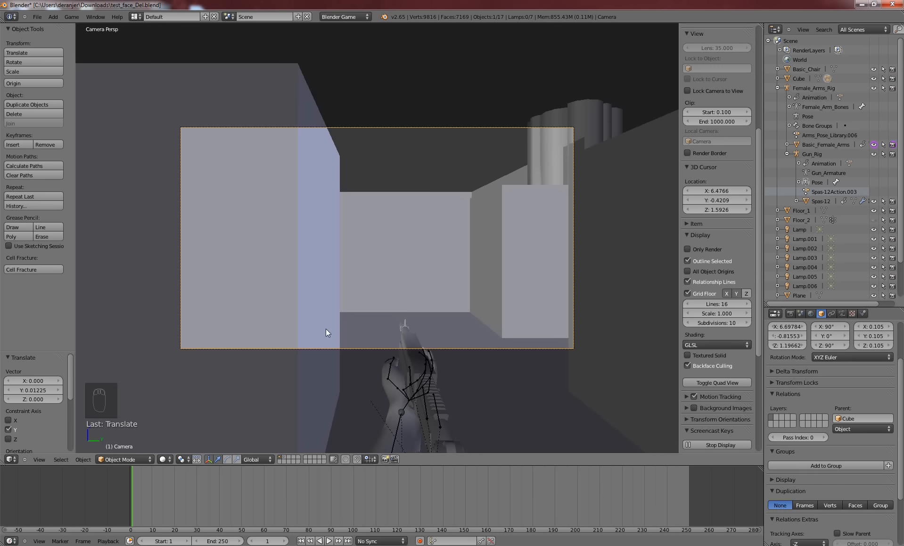
key(KP_0)
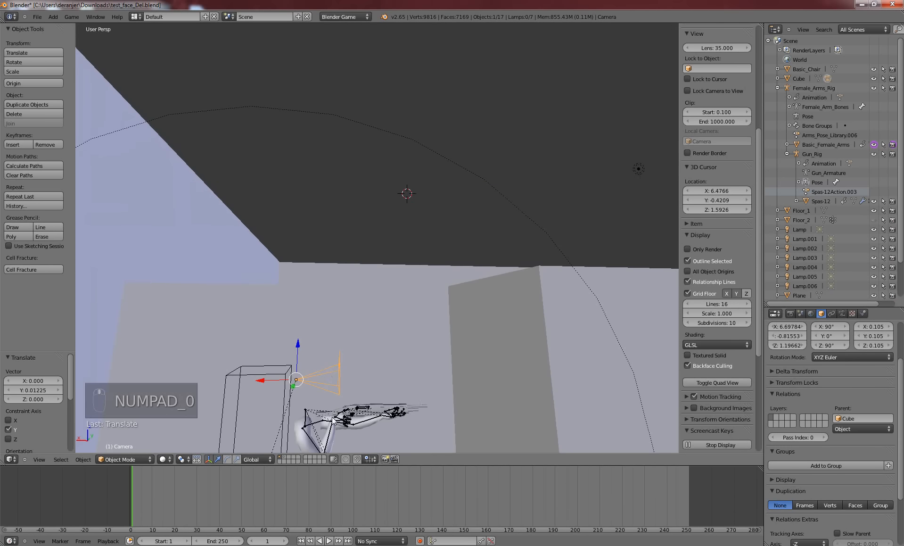
Move Female_Arms_Rig forward about -0.05 along the global X axis
shift+middle_drag(331, 415, 334, 355)
right_click(312, 361)
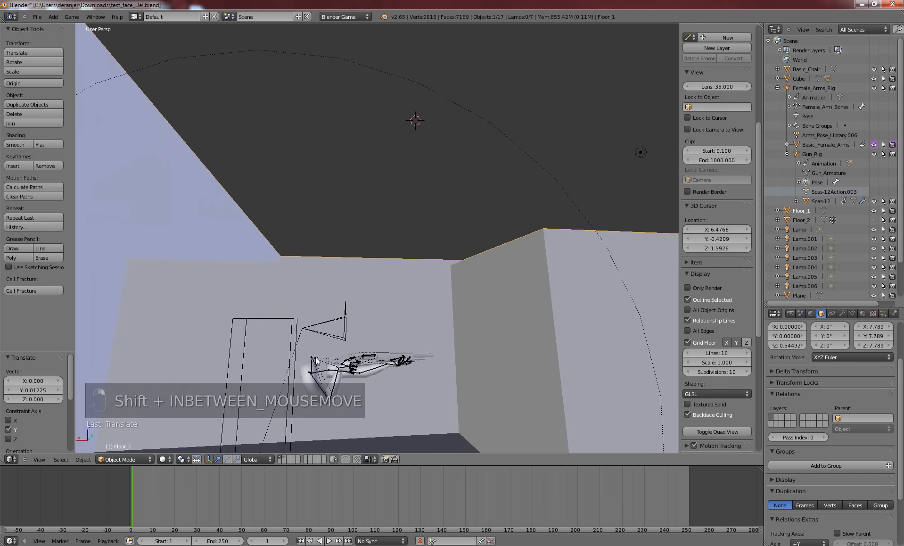
key(g)
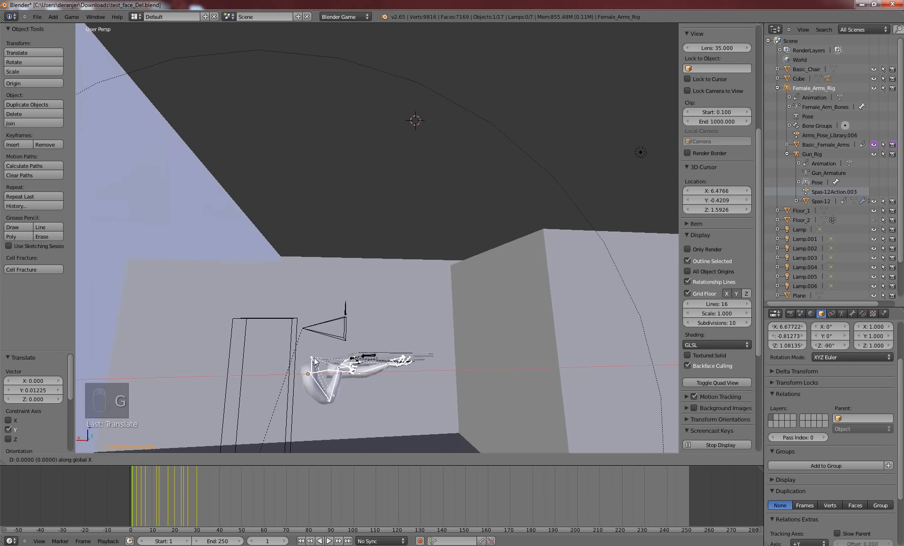
key(x)
click(335, 346)
View the arms and shotgun through the player's camera and test-run the game briefly
right_click(341, 337)
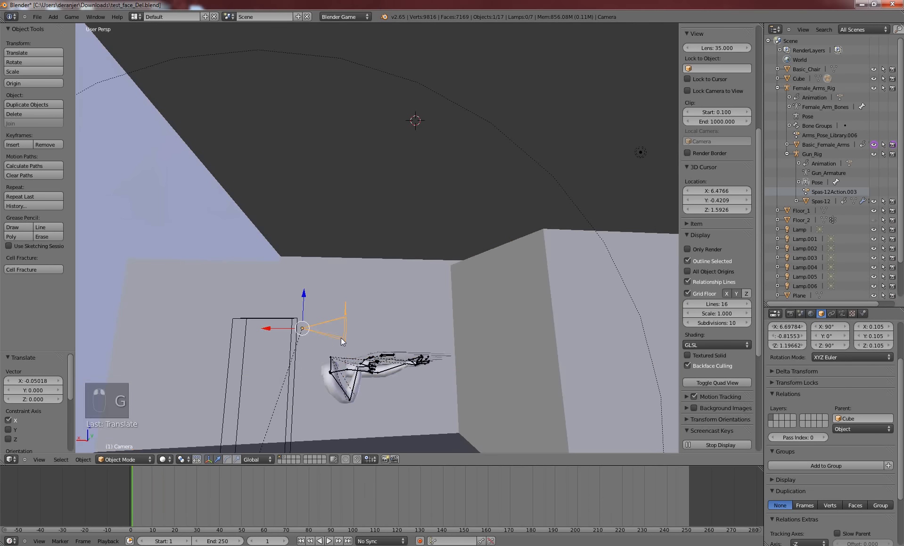
key(KP_0)
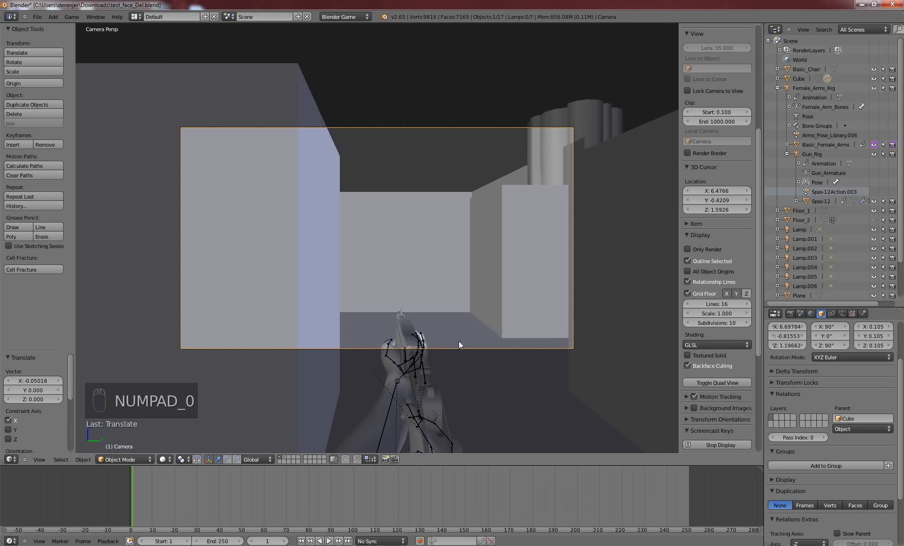
scroll(458, 341, up, 3)
scroll(459, 341, down, 2)
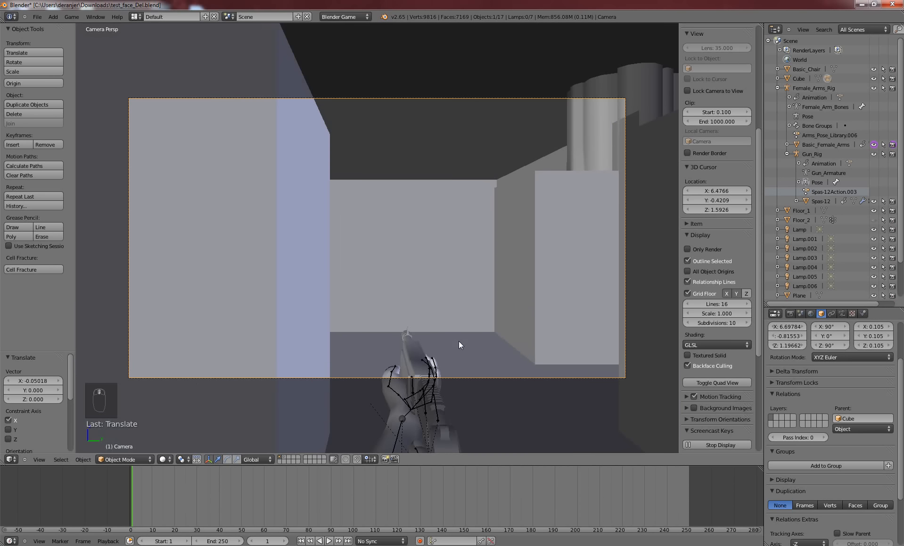
key(p)
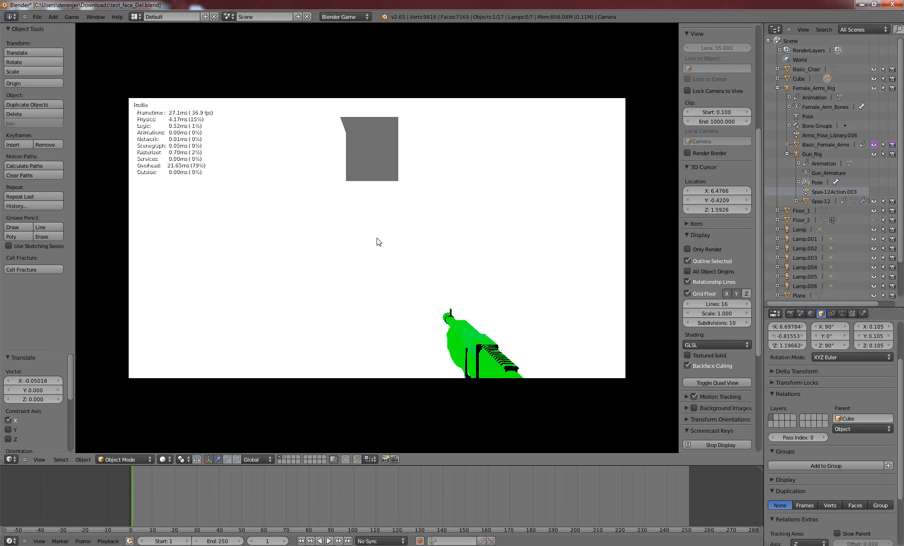
key(Escape)
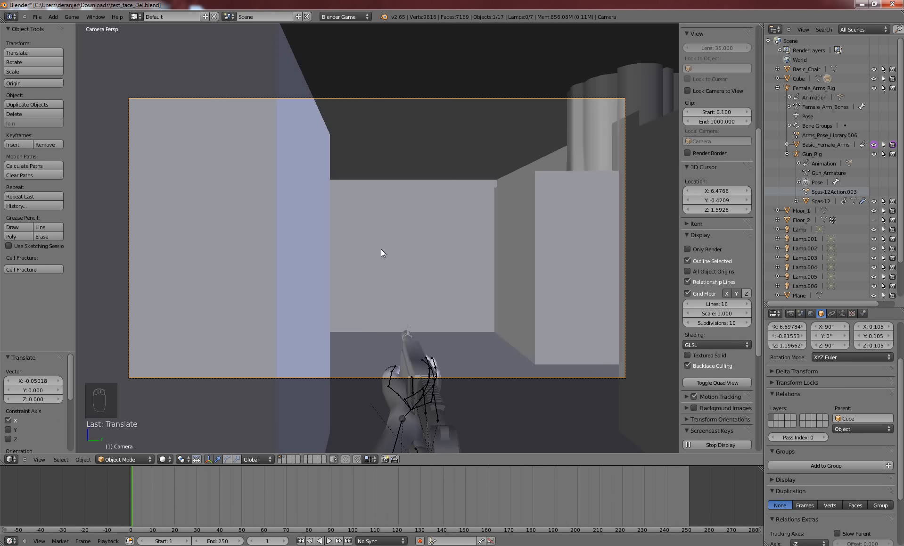
Set the viewport shading to Texture and test-run the game again
click(163, 459)
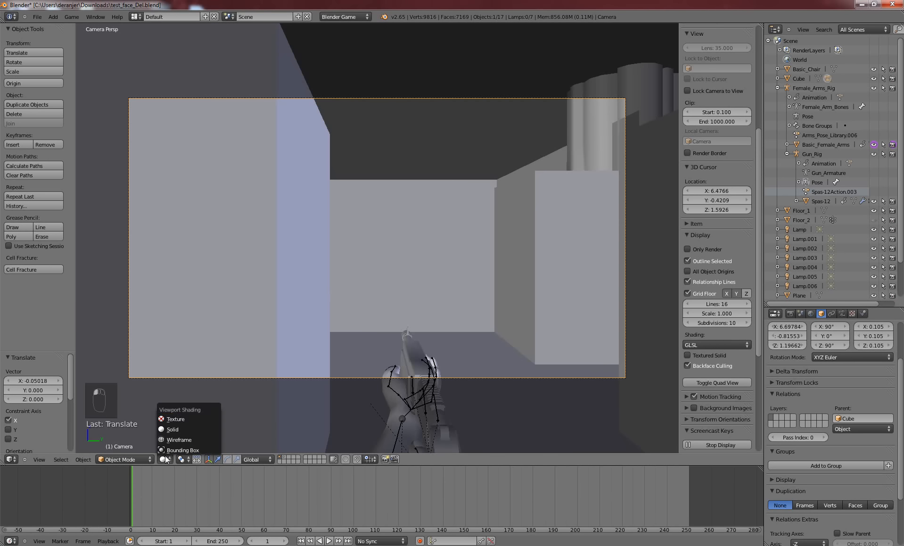
click(198, 419)
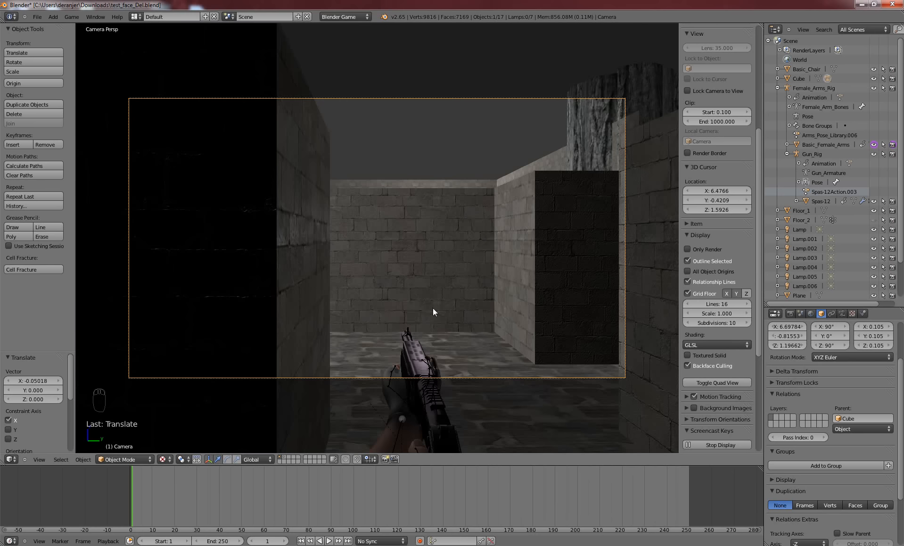
key(p)
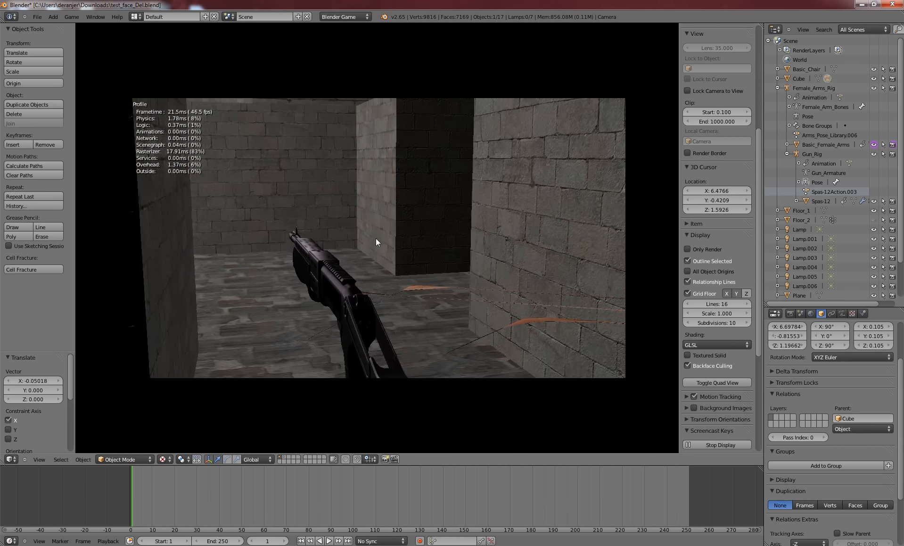
key(Escape)
Remove the Armature modifier without a target object and the SubSurf modifier from Basic_Female_Arms
key(KP_0)
middle_drag(442, 231, 356, 390)
right_click(331, 358)
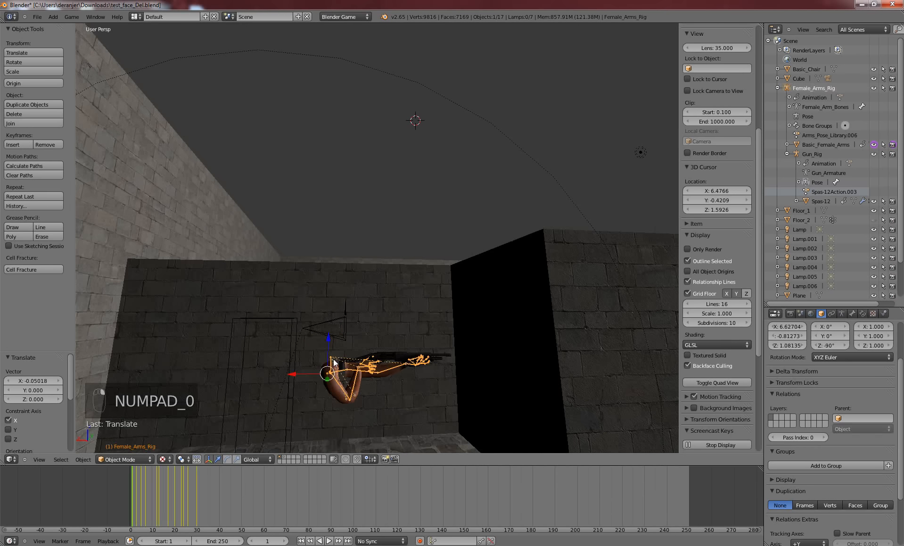
right_click(331, 359)
right_click(331, 361)
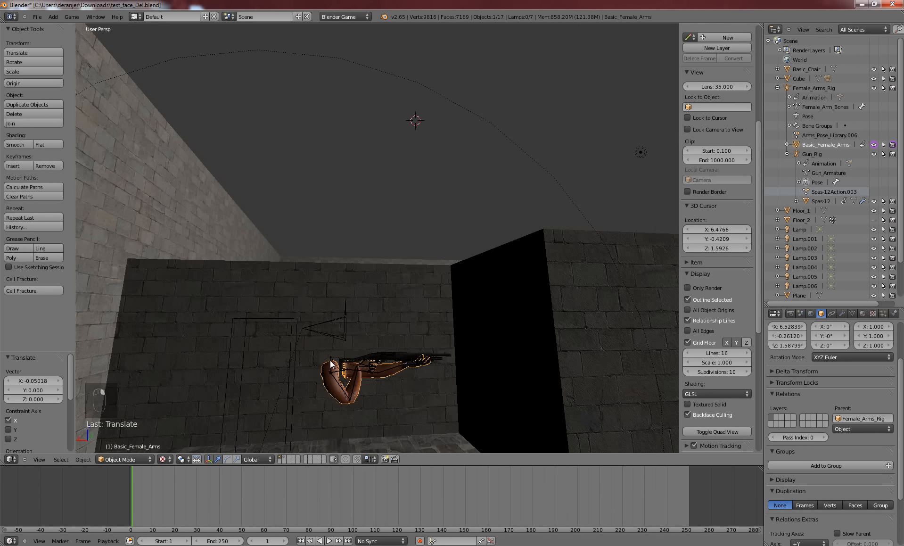
right_click(331, 361)
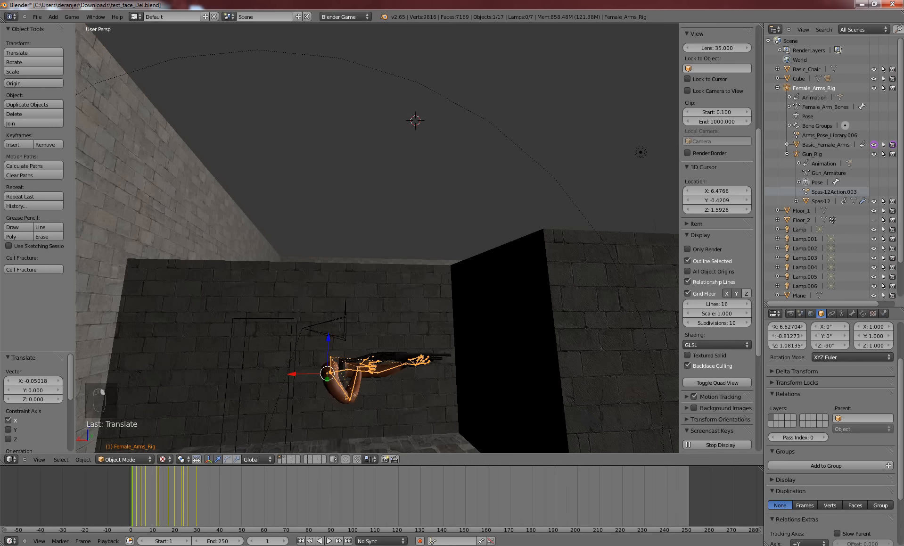
right_click(336, 392)
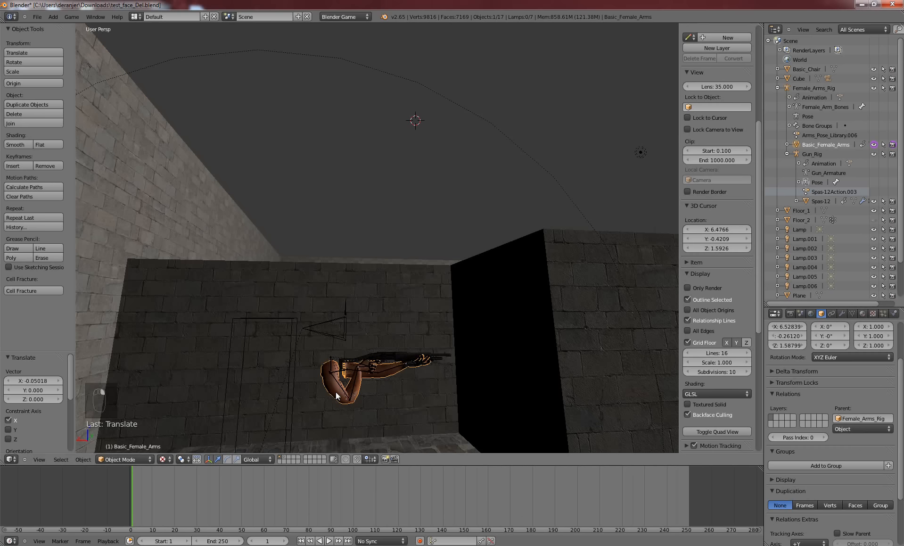
click(841, 312)
scroll(860, 403, down, 2)
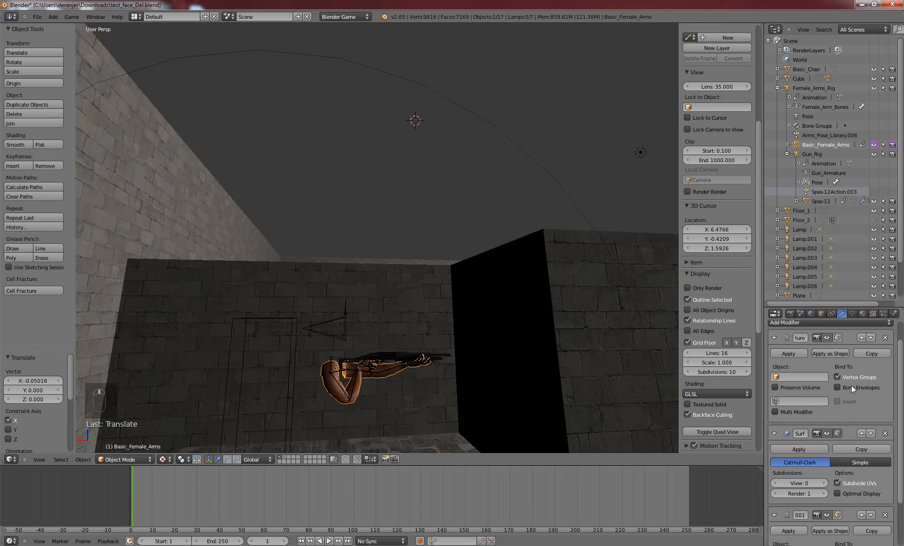
click(790, 354)
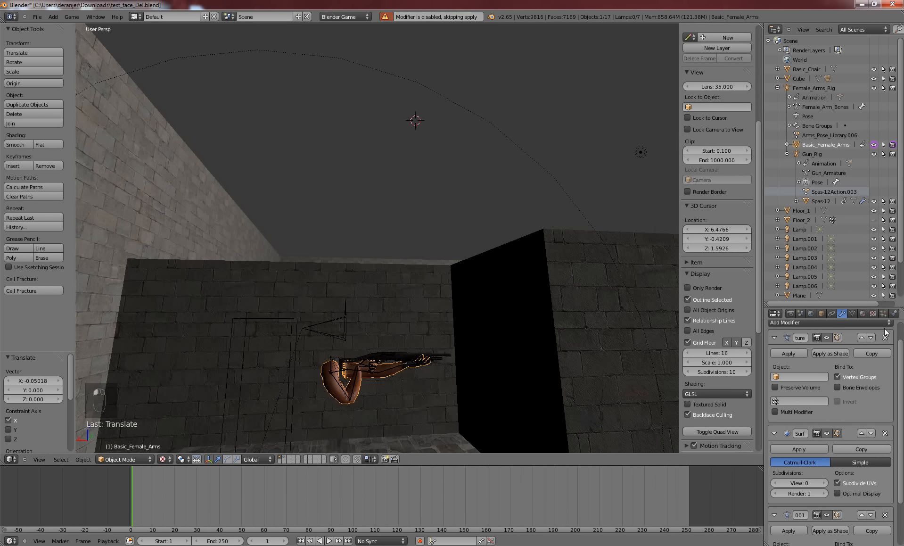
click(885, 338)
click(808, 352)
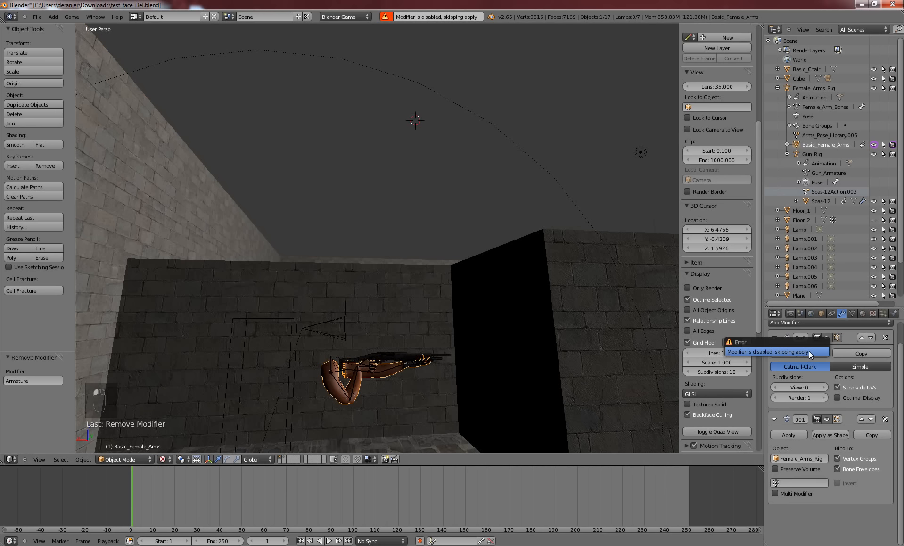
click(884, 338)
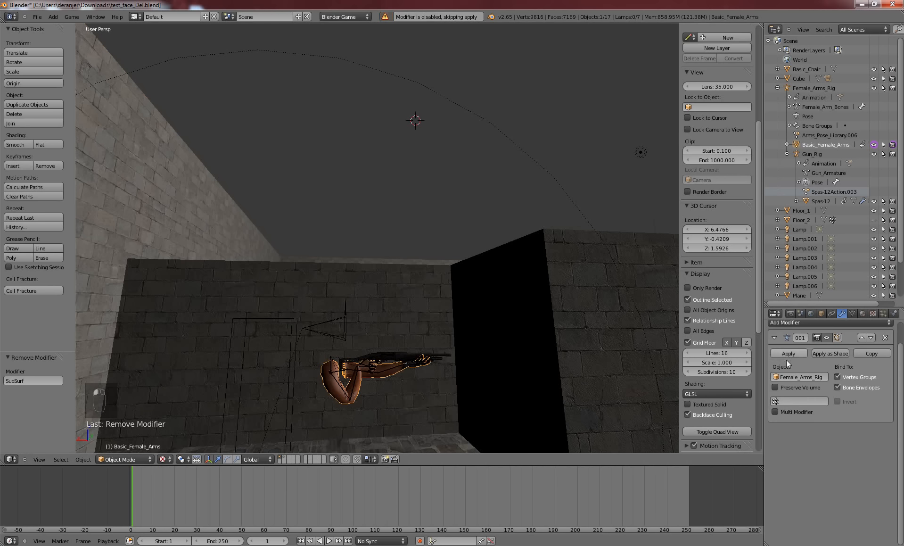
Test-run the game through the player's camera to check the arms and shotgun
right_click(341, 331)
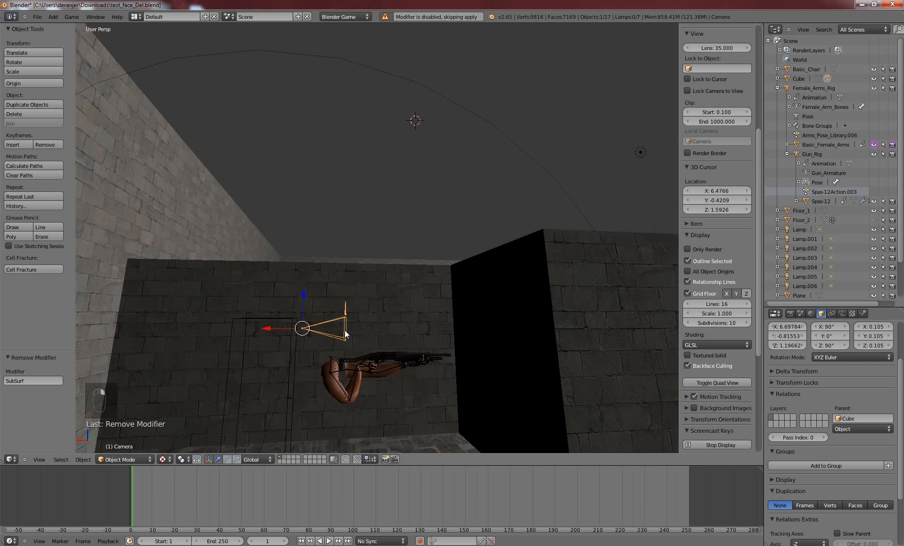
key(KP_0)
key(p)
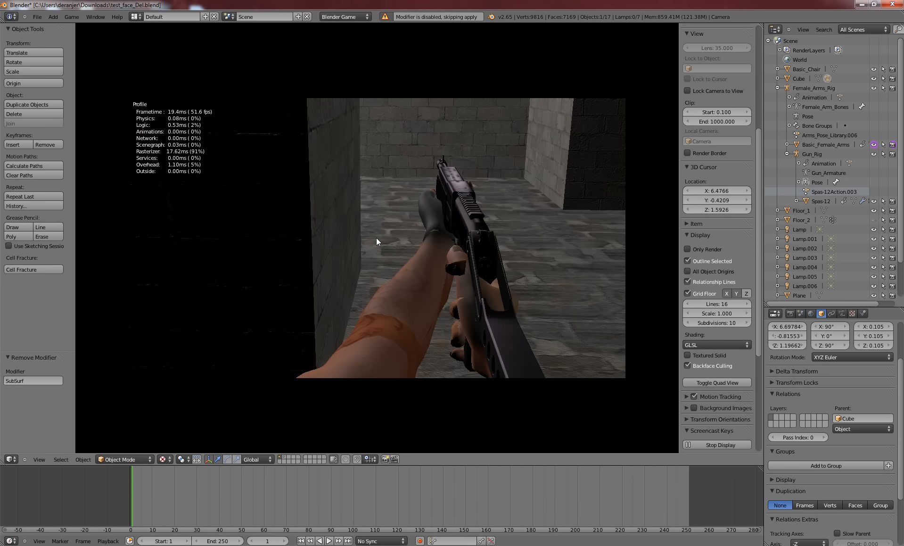
key(Escape)
Test-run the game from two free perspective views to examine the arm mesh around the shoulders from outside
key(KP_0)
middle_drag(365, 284, 429, 318)
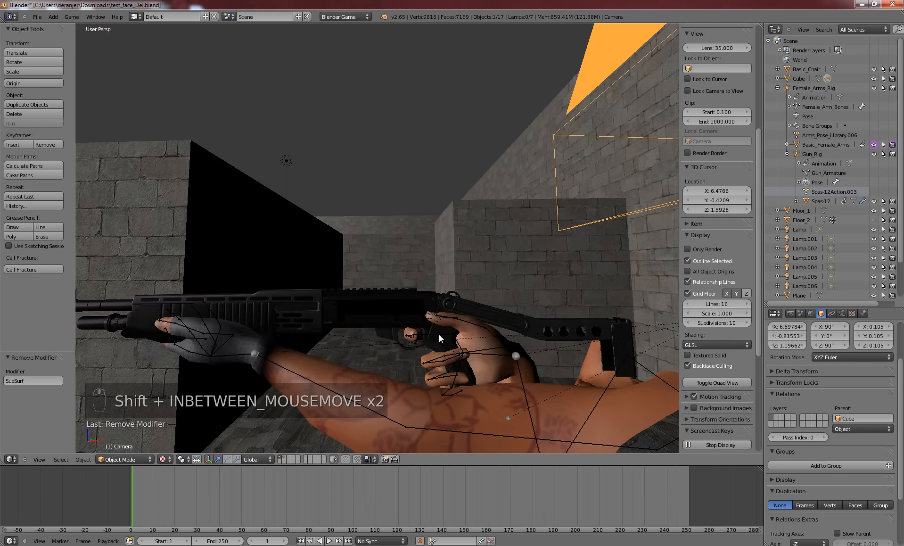
shift+middle_drag(501, 359, 489, 364)
key(p)
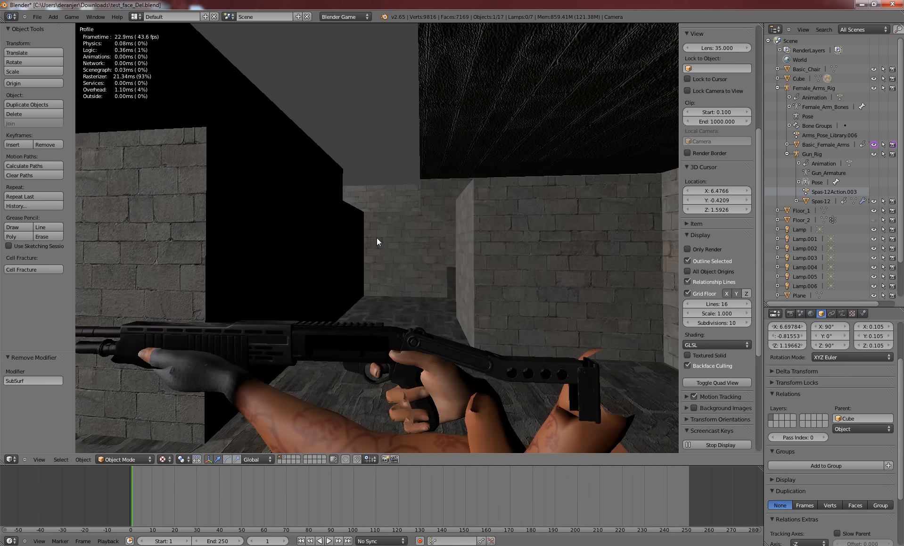
key(Escape)
middle_drag(373, 233, 367, 254)
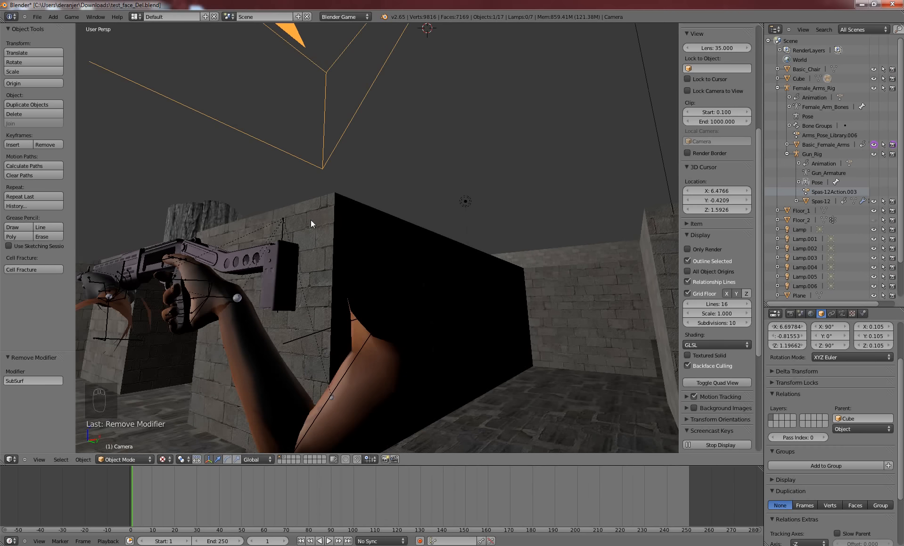
key(p)
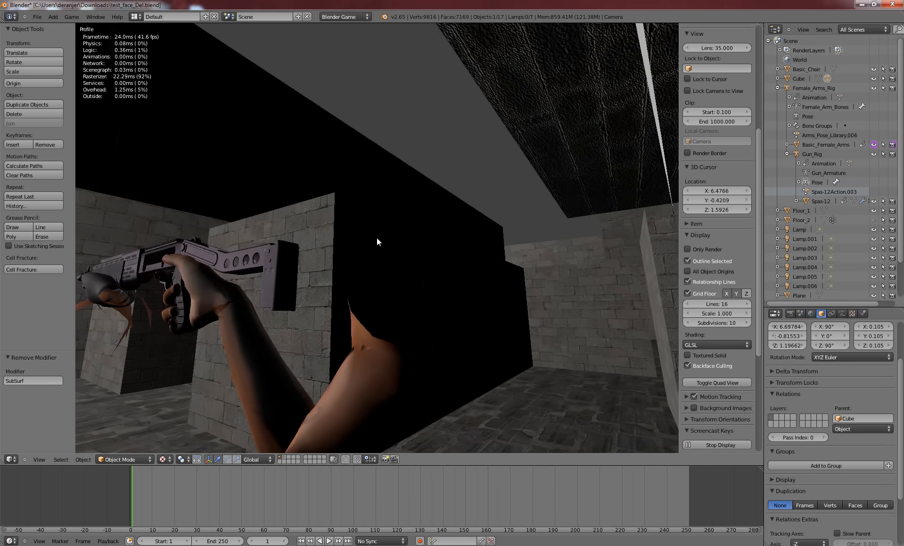
key(Escape)
Turn off viewport display of the remaining armature modifier on Basic_Female_Arms and test-run the game
middle_drag(301, 257, 385, 313)
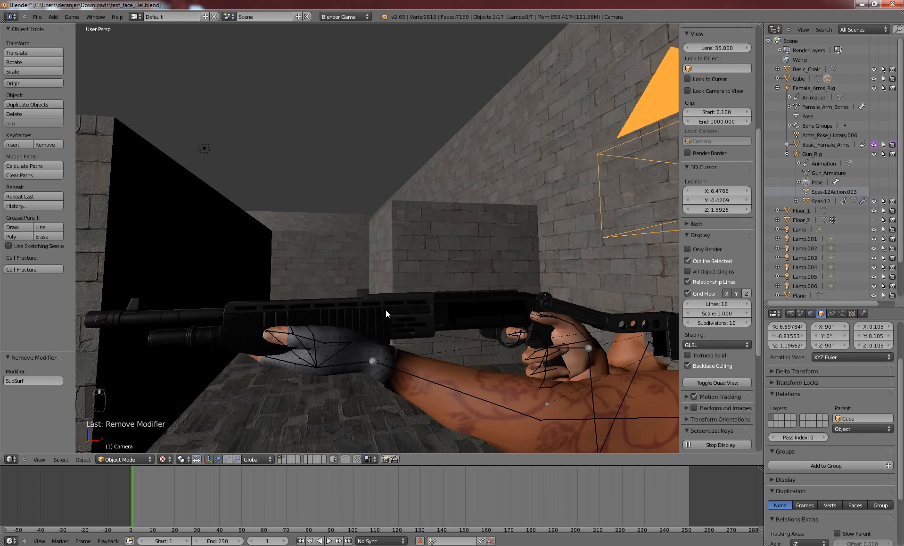
middle_drag(532, 295, 399, 320)
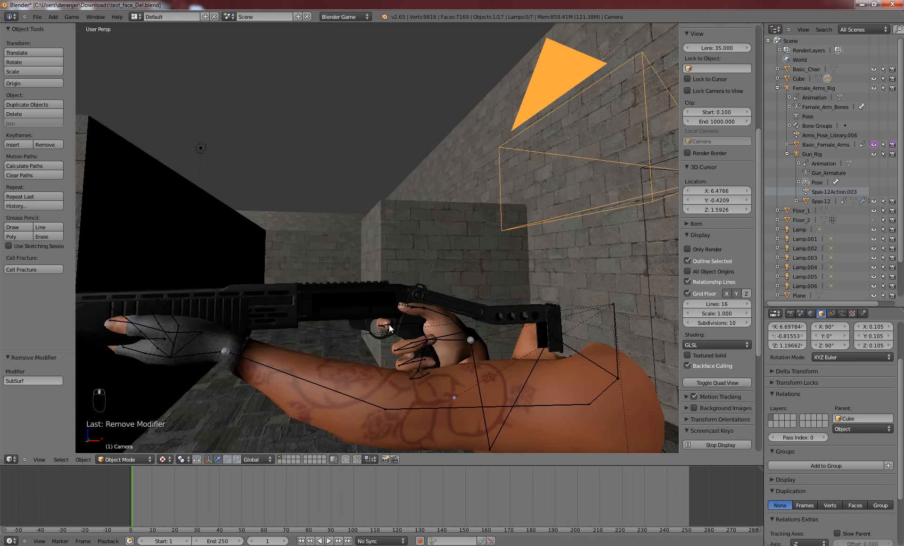
right_click(389, 324)
right_click(550, 436)
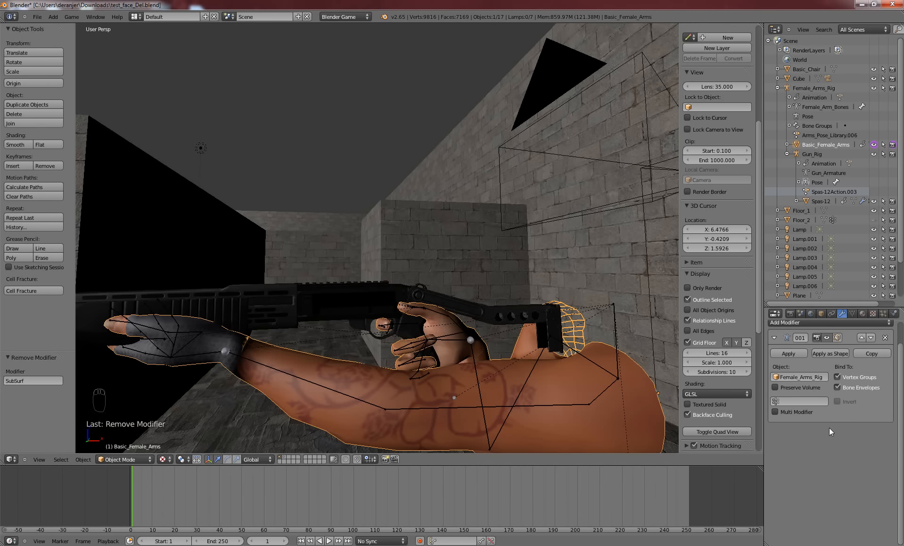
click(826, 337)
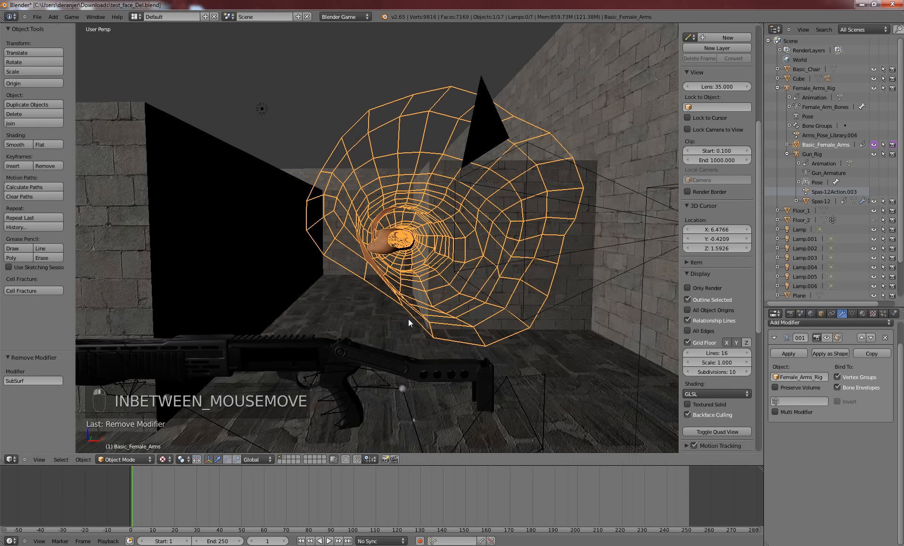
middle_drag(408, 318, 390, 311)
right_click(381, 315)
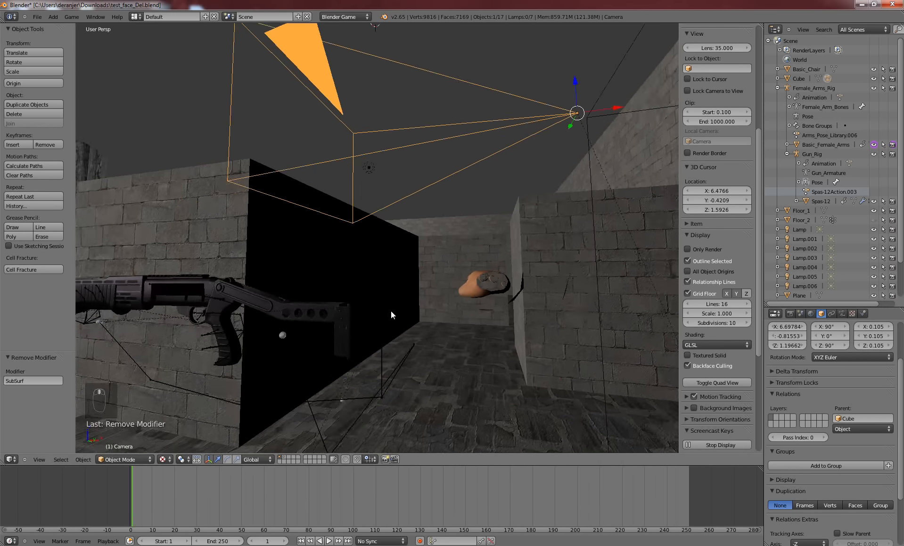
key(p)
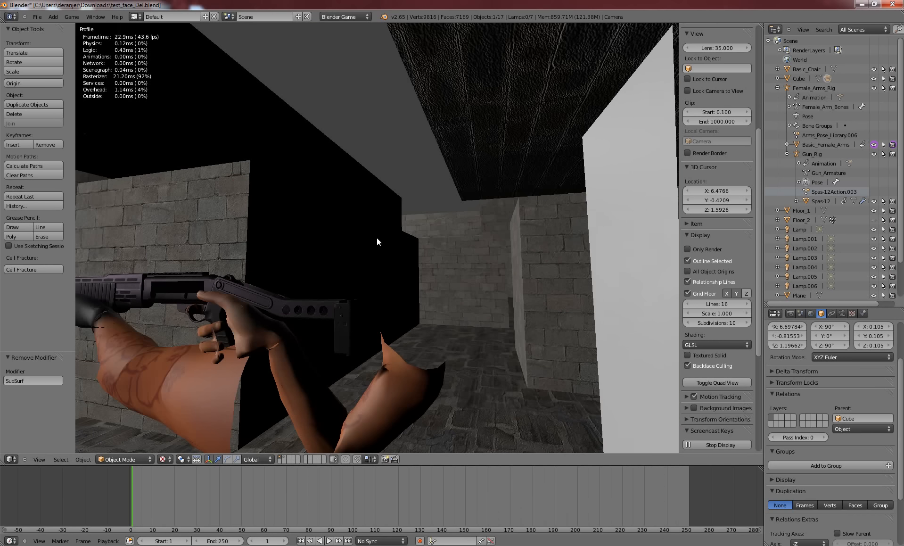
key(Escape)
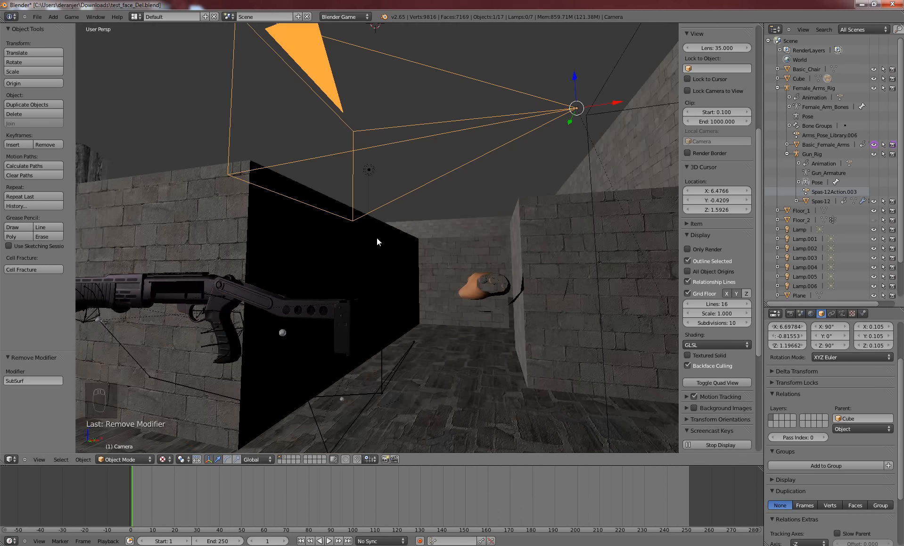
Inspect the undeformed arm mesh and undo the viewport hiding of its armature modifier
middle_drag(370, 269, 408, 235)
scroll(446, 285, down, 2)
scroll(512, 295, down, 3)
scroll(513, 295, down, 2)
scroll(410, 234, up, 4)
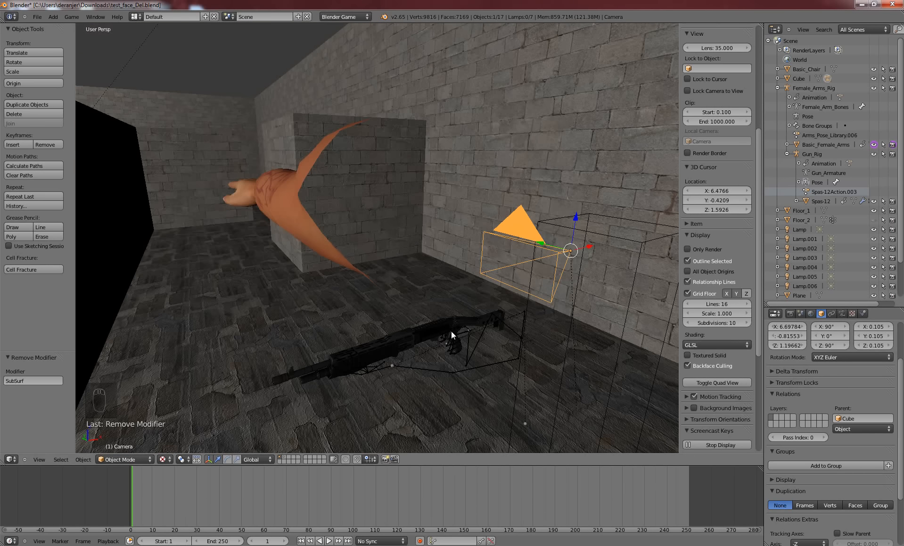
key(ctrl+z)
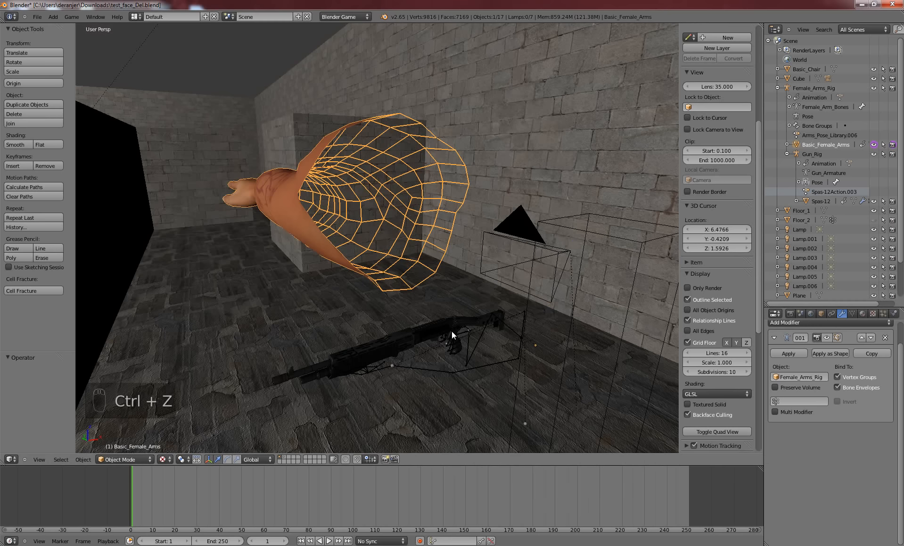
key(ctrl+z)
middle_drag(508, 341, 477, 328)
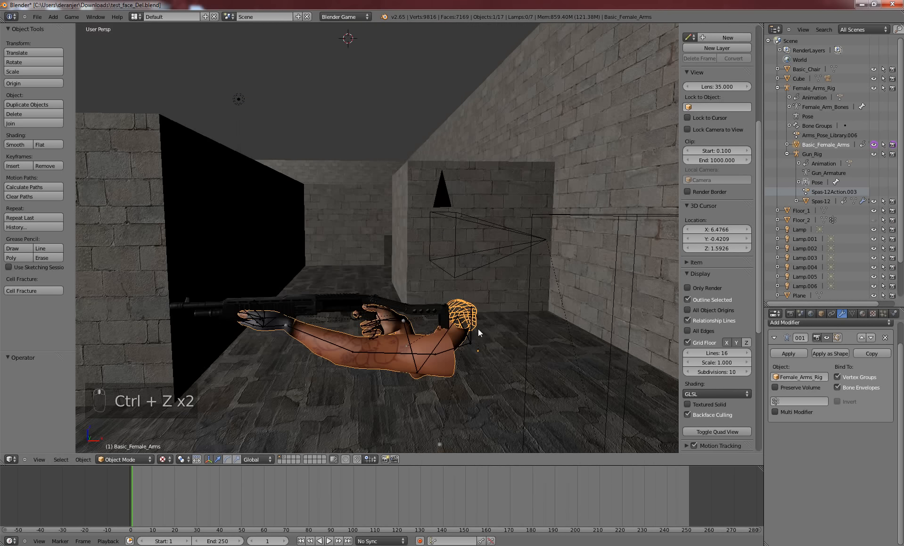
Save the blend file and test-run the game through the player's camera
key(ctrl+s)
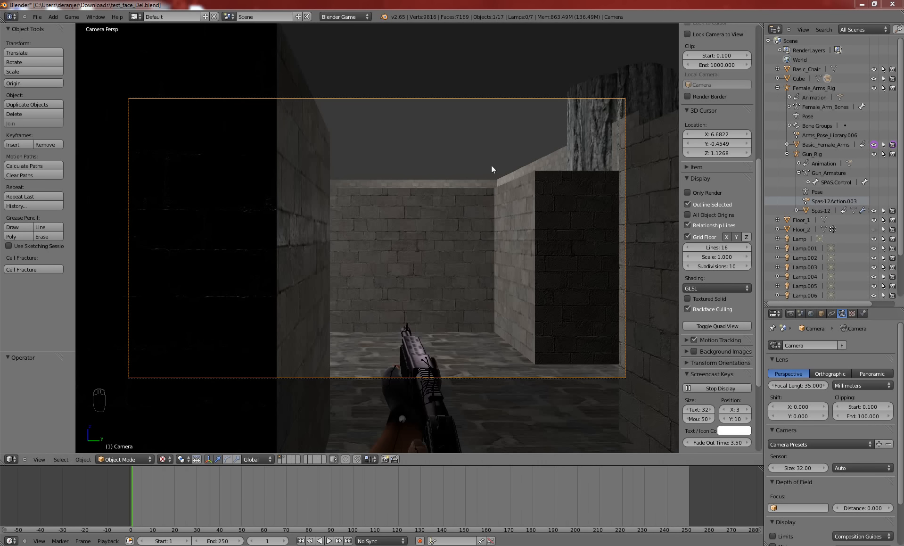
right_click(506, 378)
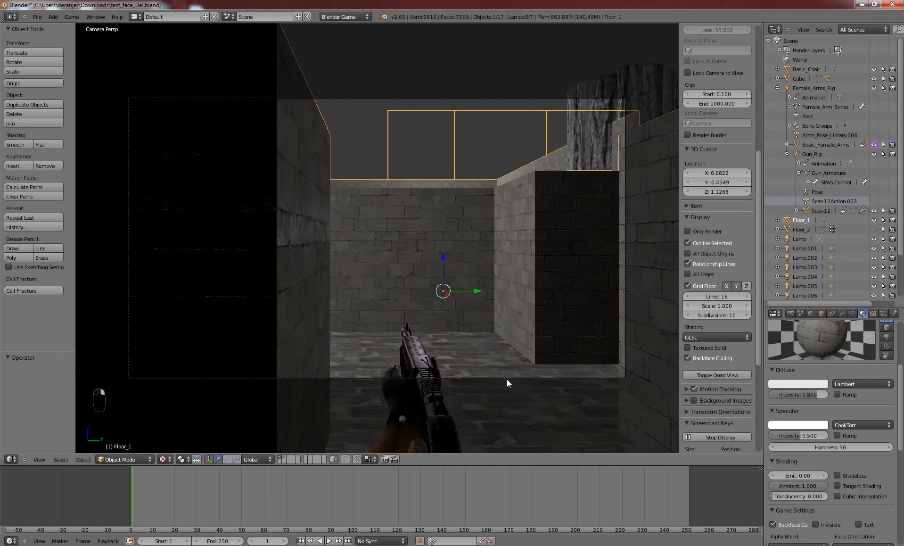
key(p)
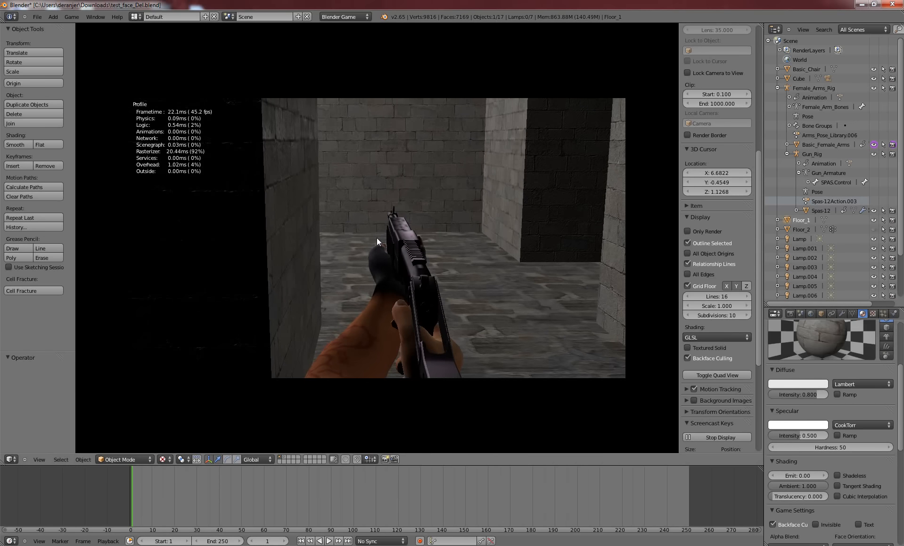
key(Escape)
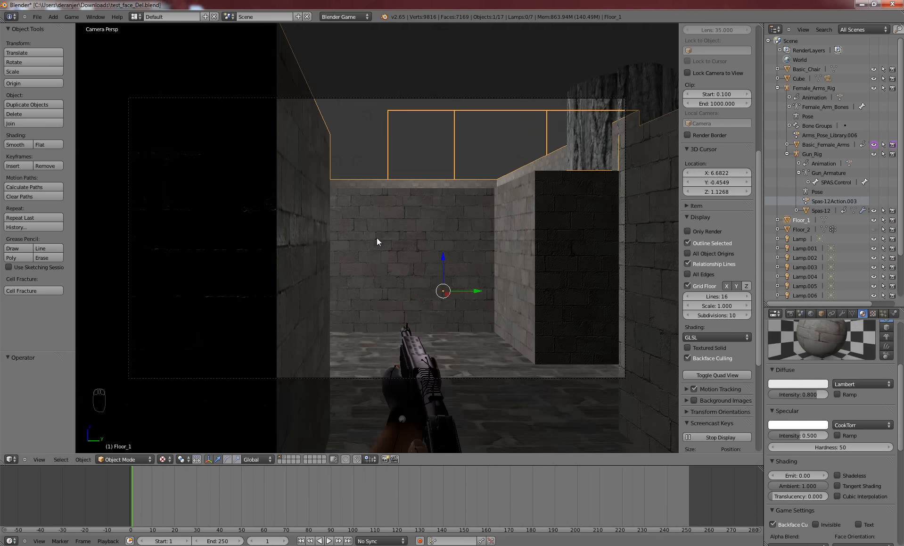
Parent Female_Arms_Rig to the player's camera using the Object option, and leave only the camera selected
key(KP_0)
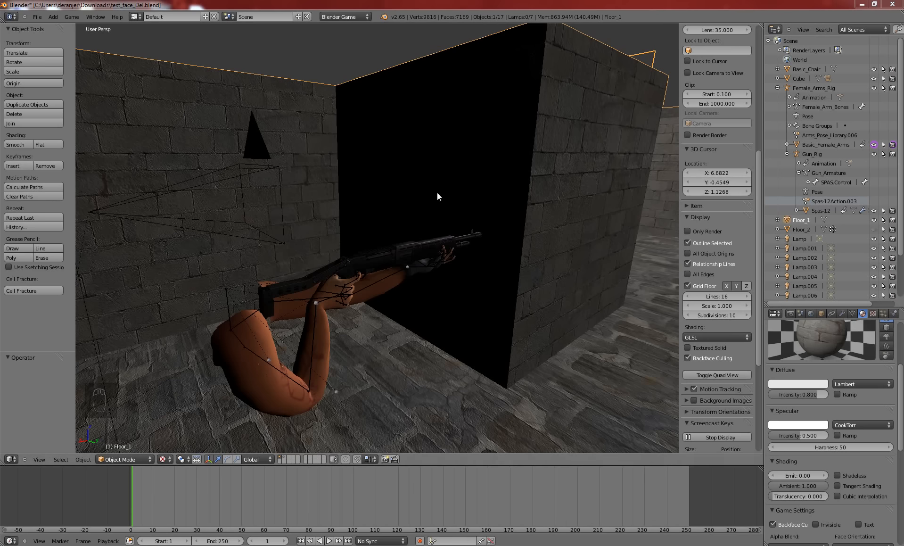
right_click(228, 305)
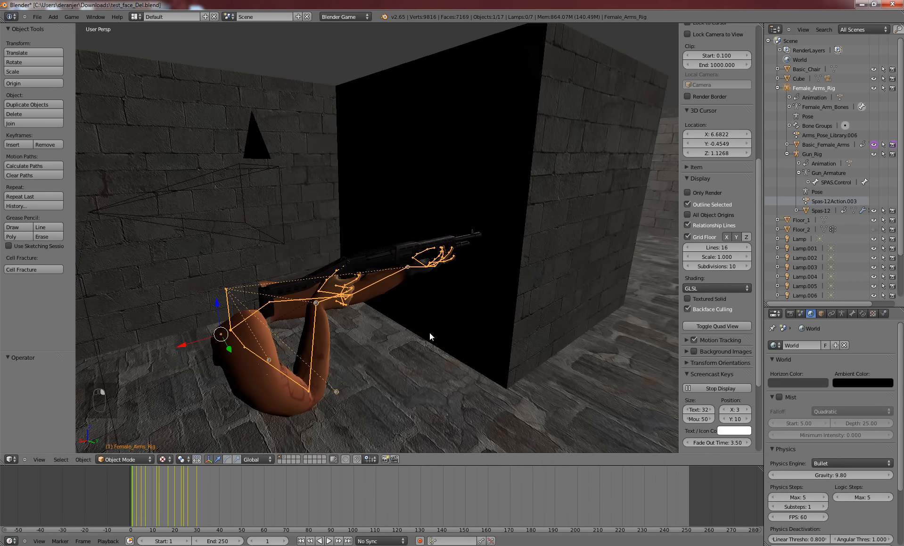
middle_drag(429, 332, 282, 228)
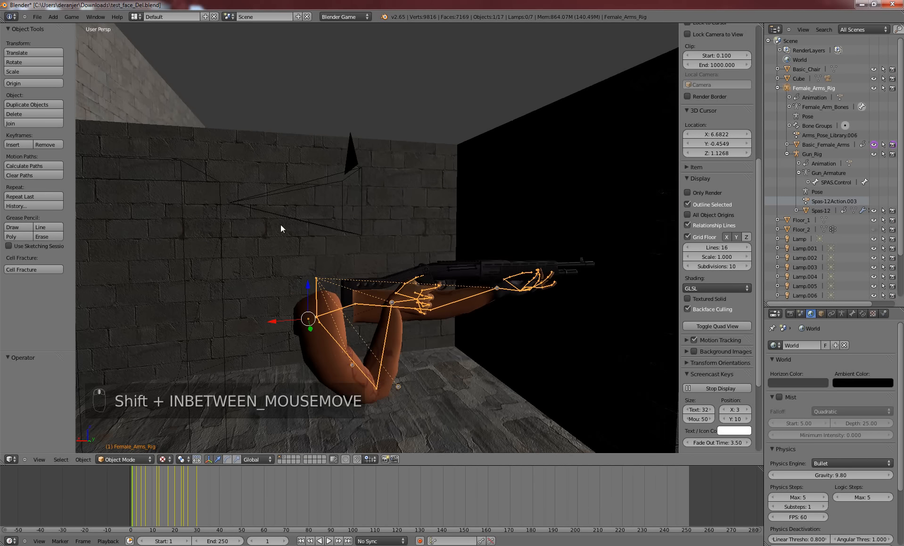
shift+right_click(299, 219)
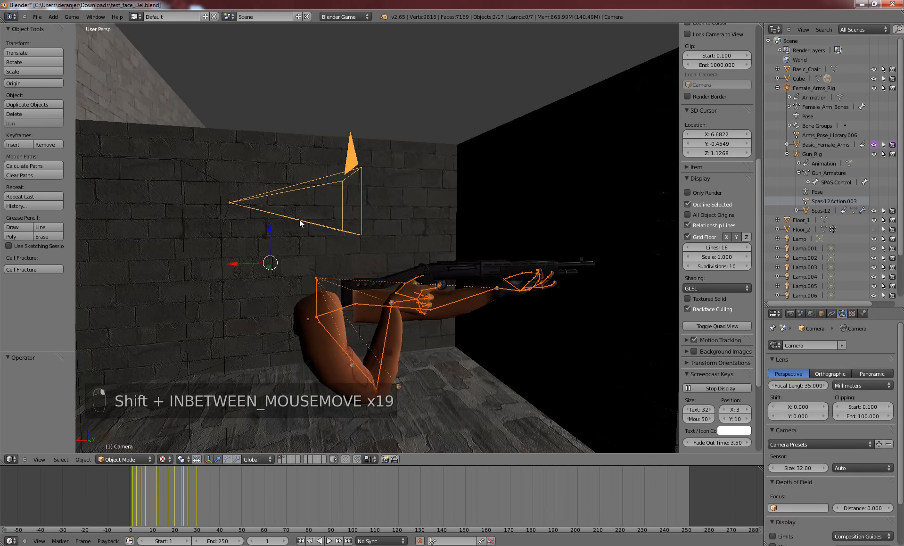
key(ctrl+p)
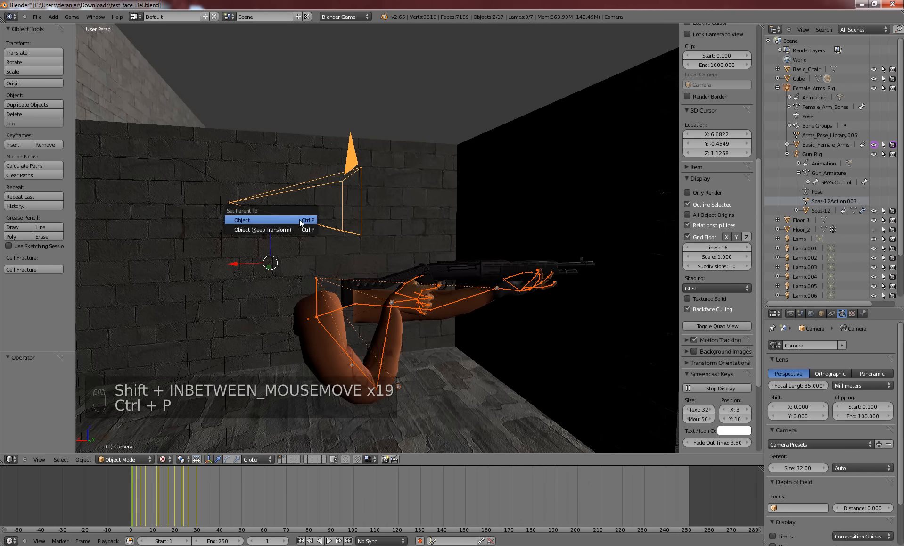
click(299, 219)
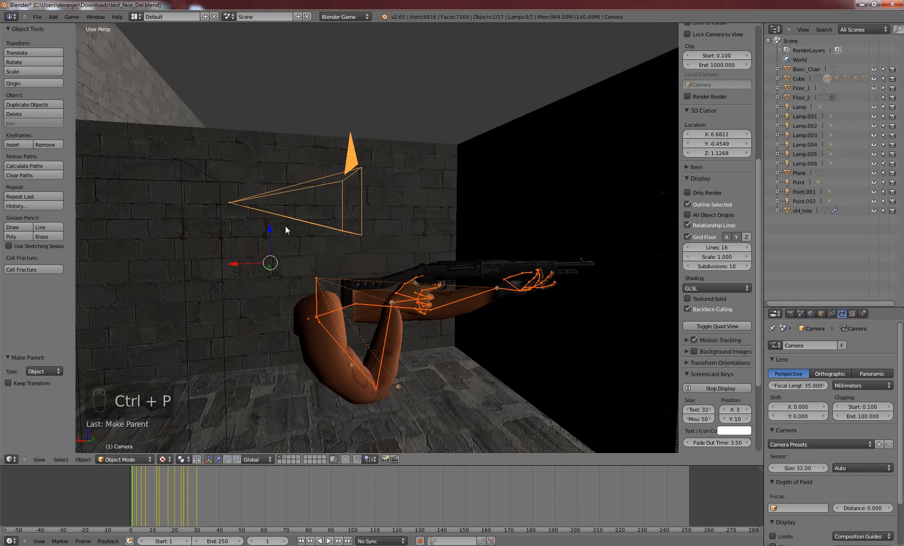
key(a)
right_click(292, 220)
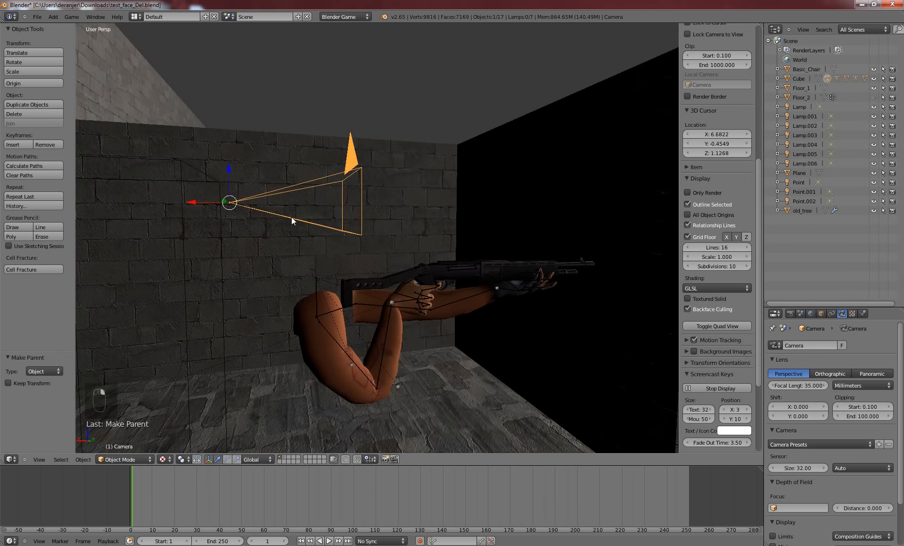
Test-run the game through the player's camera, walking through the corridors to check how the arms and shotgun follow
key(KP_0)
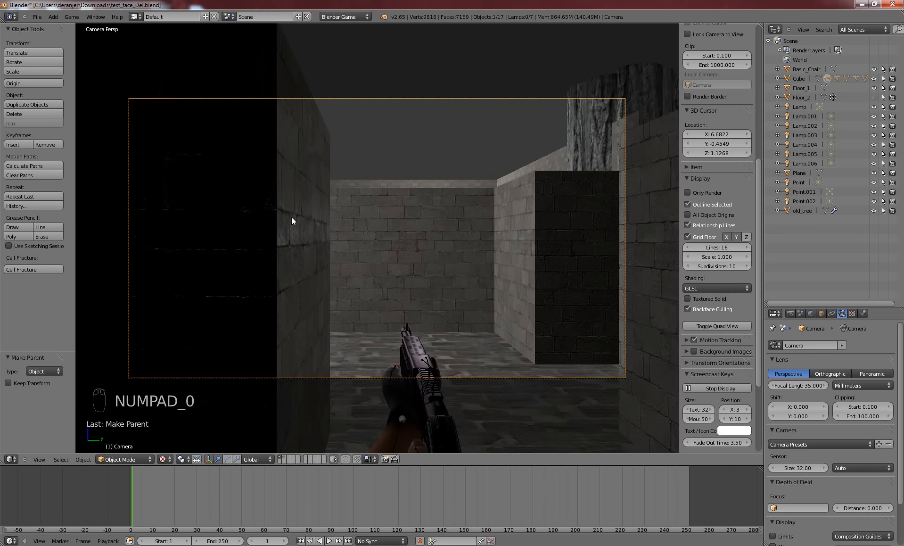
key(p)
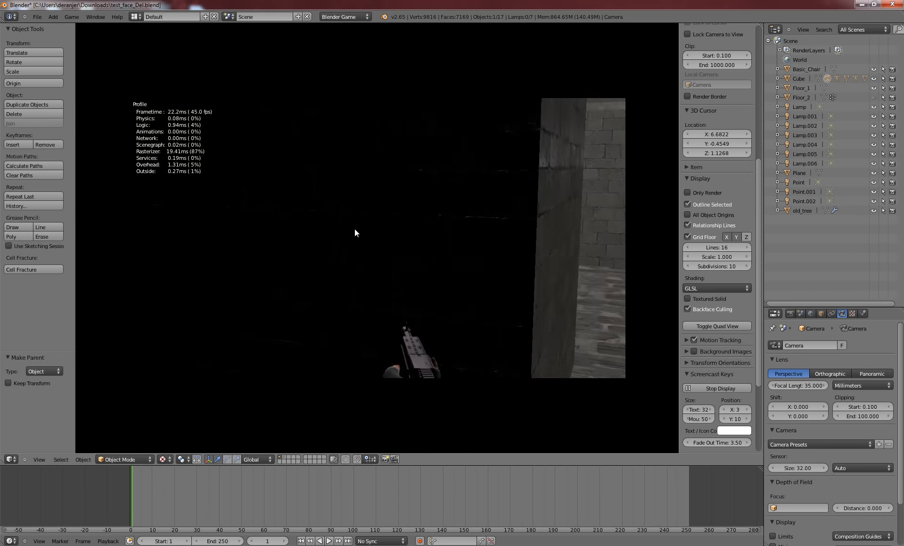
key(w)
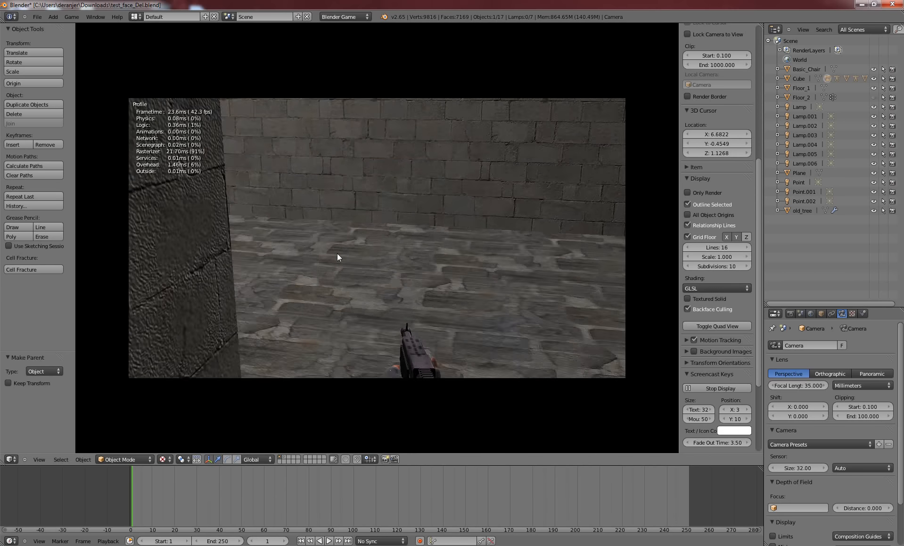
key(w)
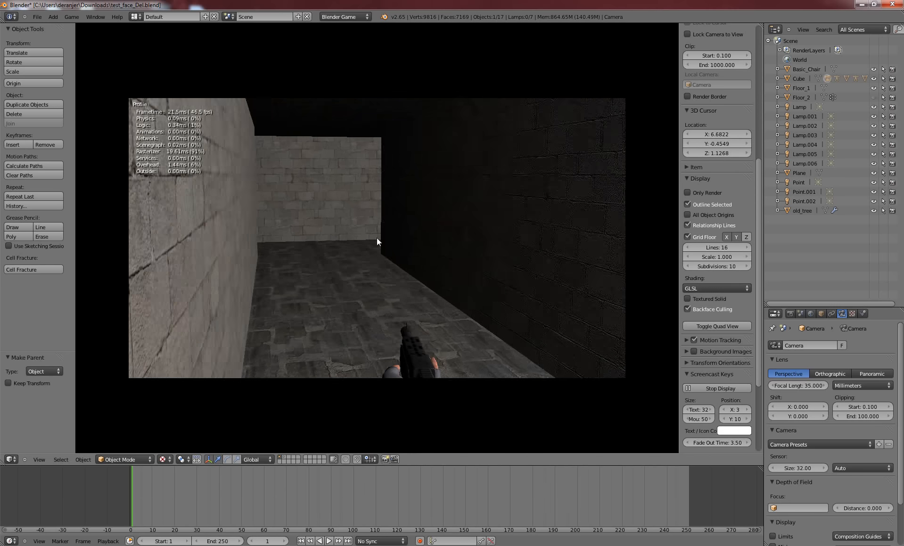
key(w)
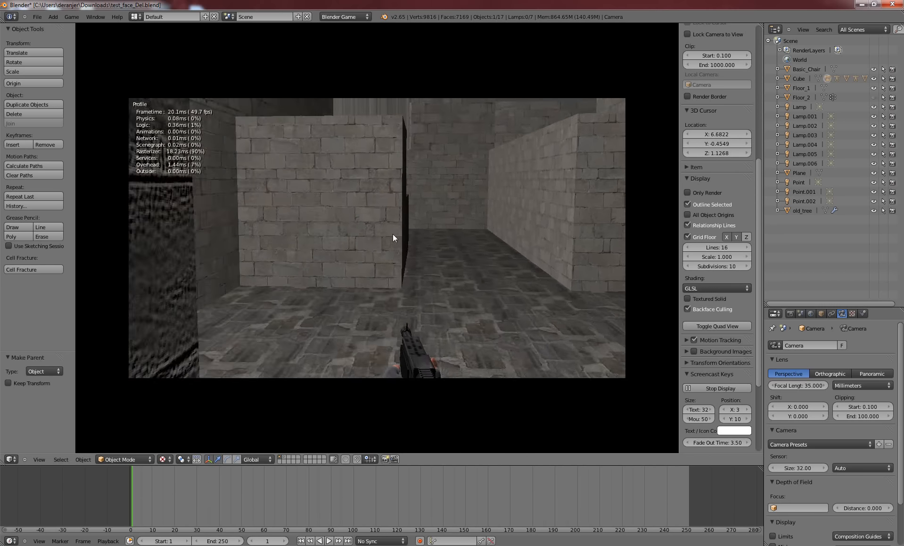
key(w)
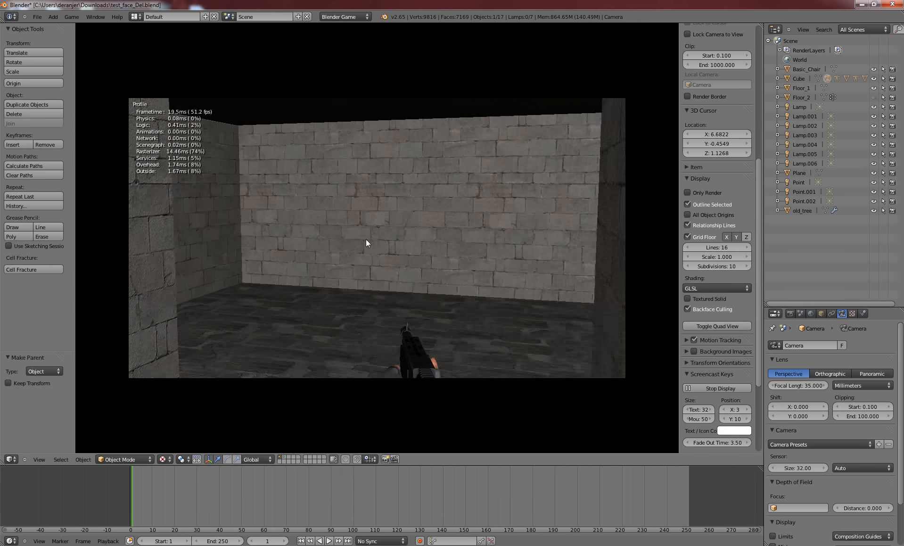
key(w)
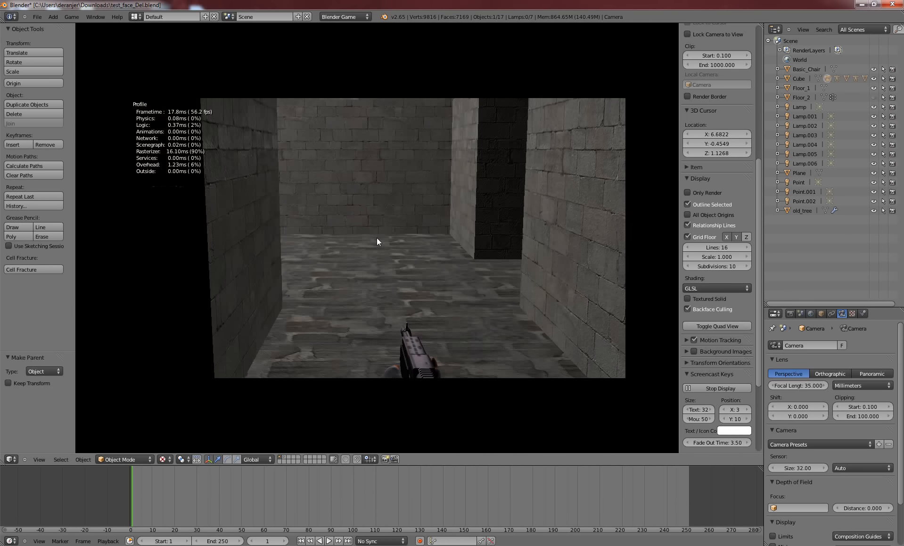
key(w)
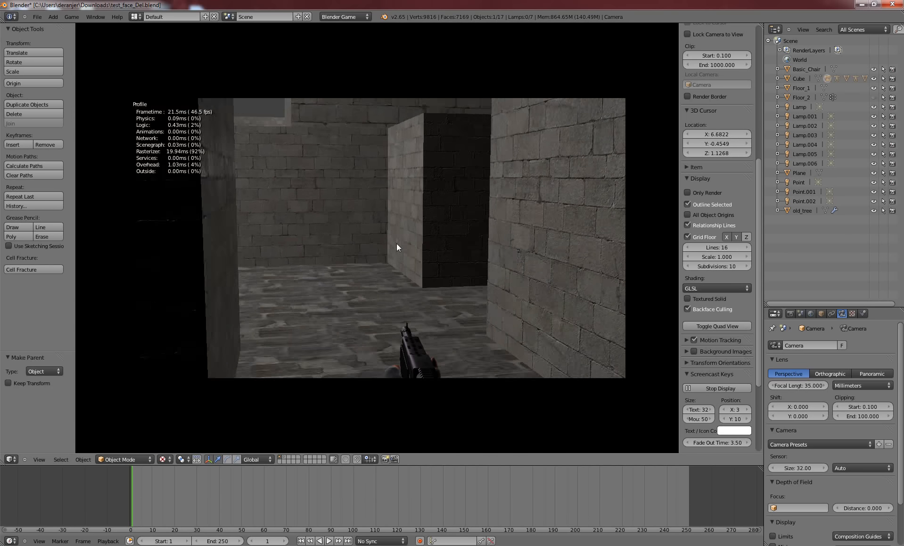
key(Escape)
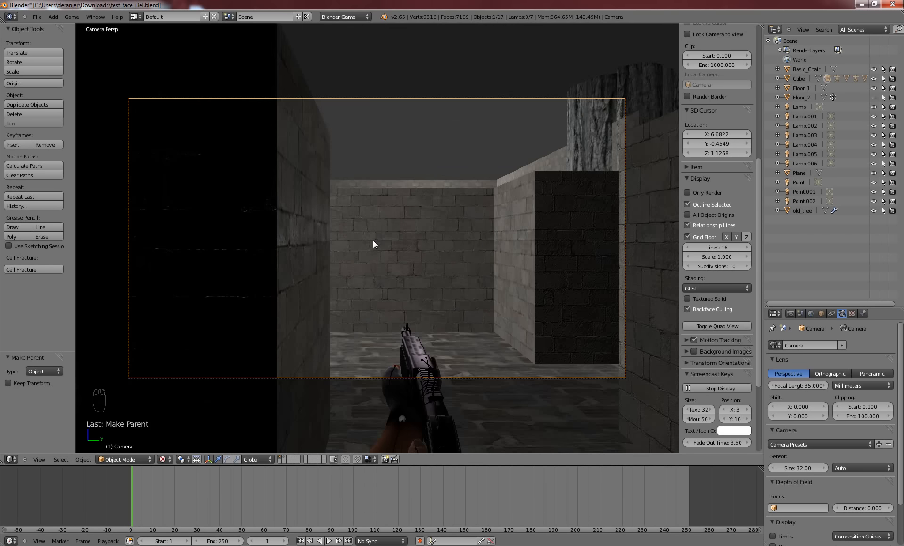
key(KP_0)
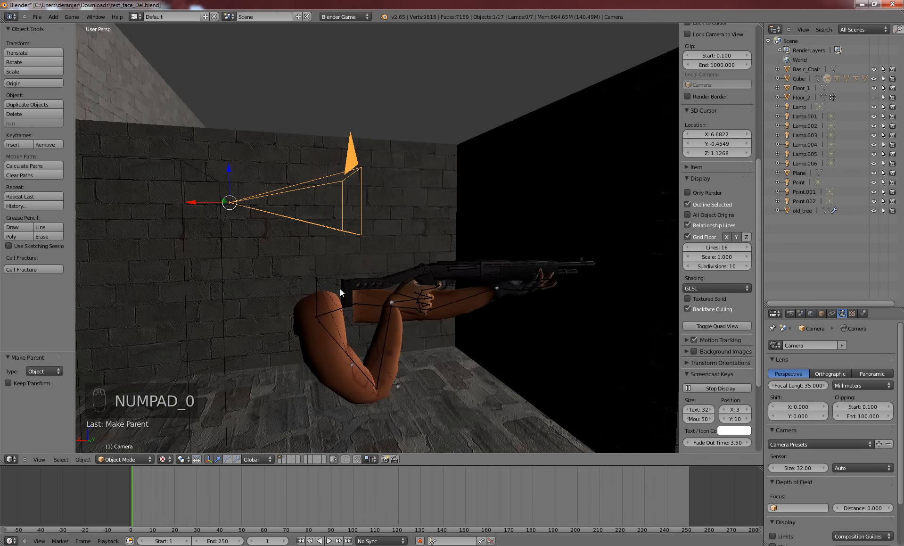
Inspect the arms and shotgun beside the player box, selecting Female_Arms_Rig, the shotgun mesh and Gun_Rig in turn
scroll(333, 292, down, 10)
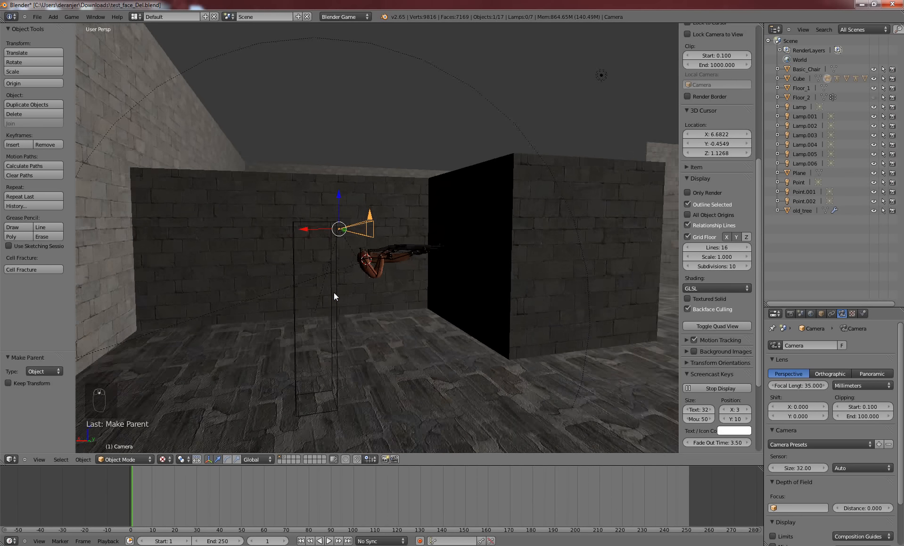
middle_drag(334, 292, 194, 311)
scroll(357, 267, up, 8)
right_click(305, 296)
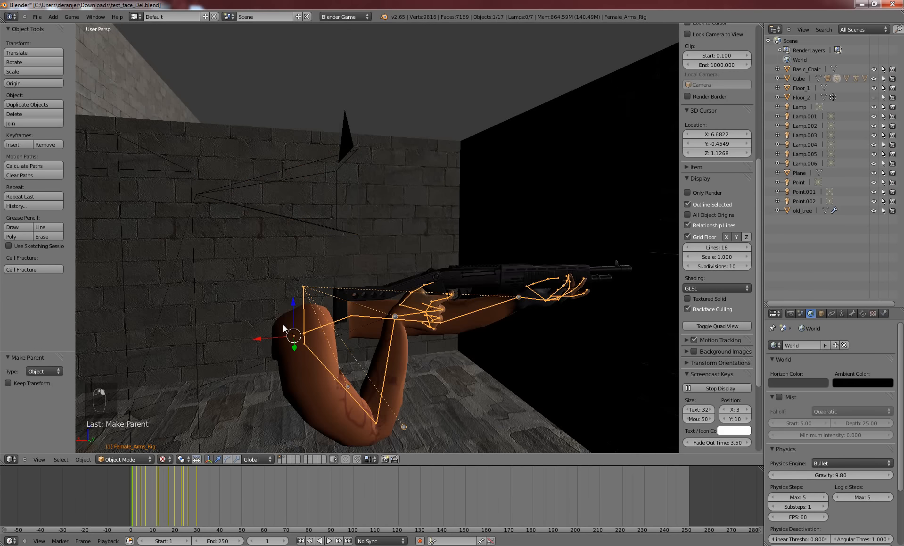
scroll(277, 372, down, 2)
middle_drag(296, 363, 269, 366)
right_click(446, 268)
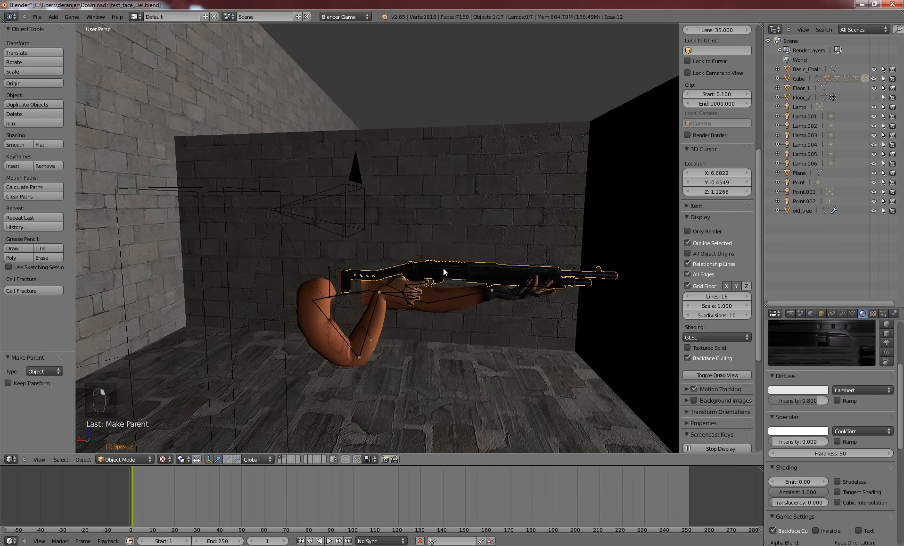
right_click(443, 268)
scroll(428, 295, down, 5)
shift+middle_drag(371, 310, 346, 330)
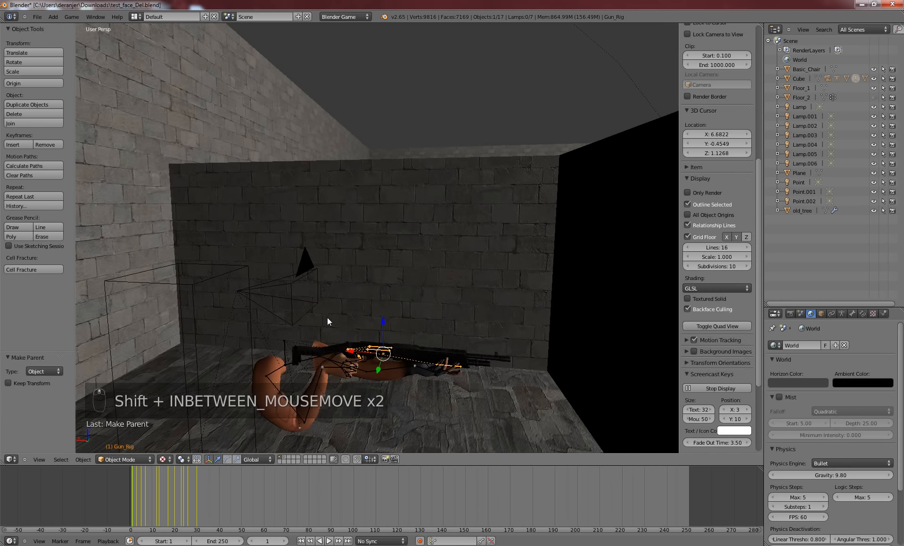
Set the origin of the Spas-12 shotgun mesh to its geometry
right_click(428, 347)
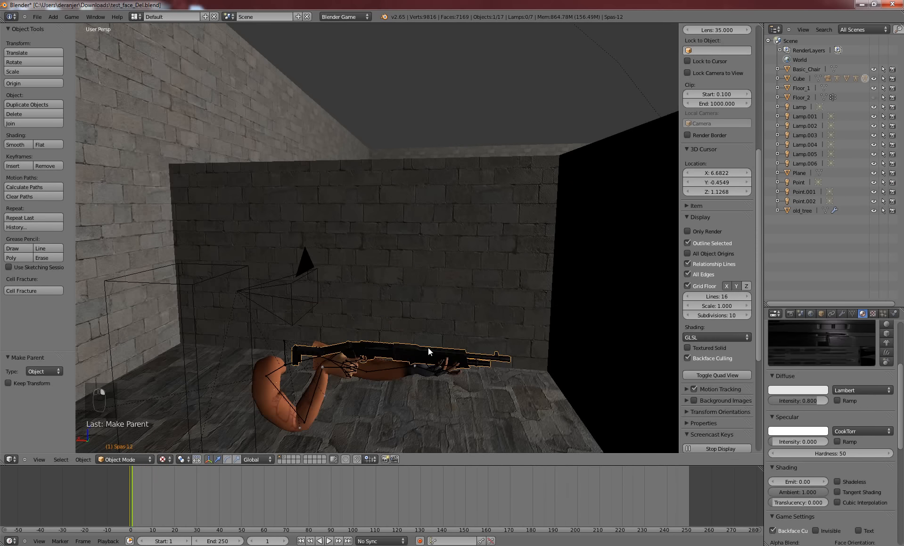
scroll(361, 358, down, 6)
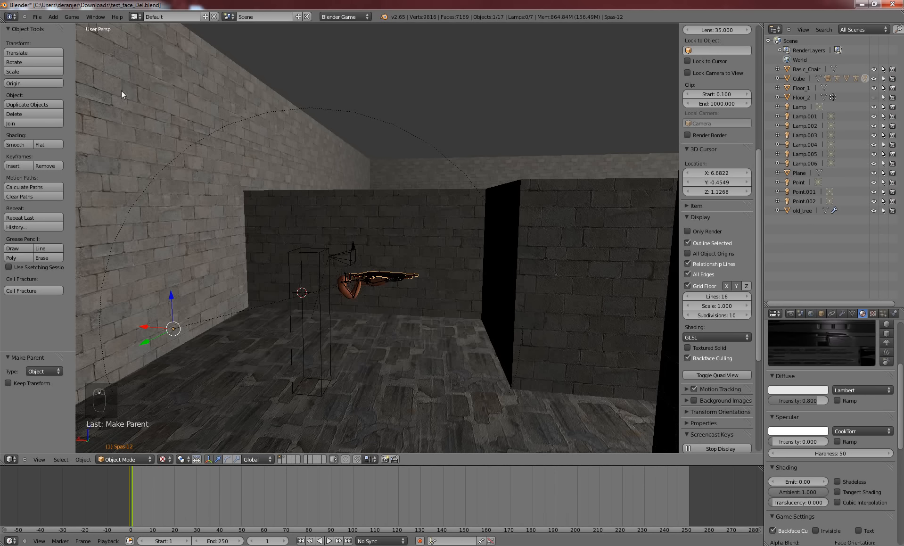
click(30, 84)
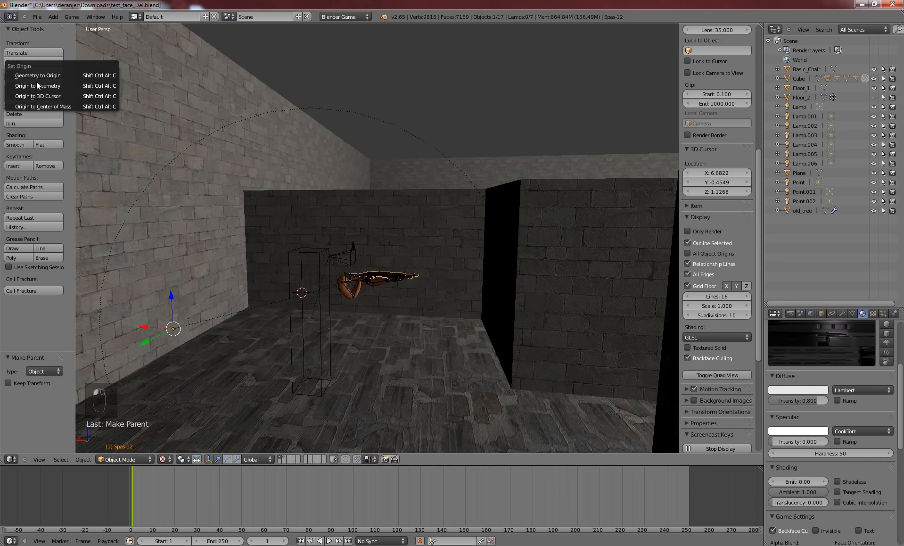
click(36, 85)
scroll(332, 313, up, 5)
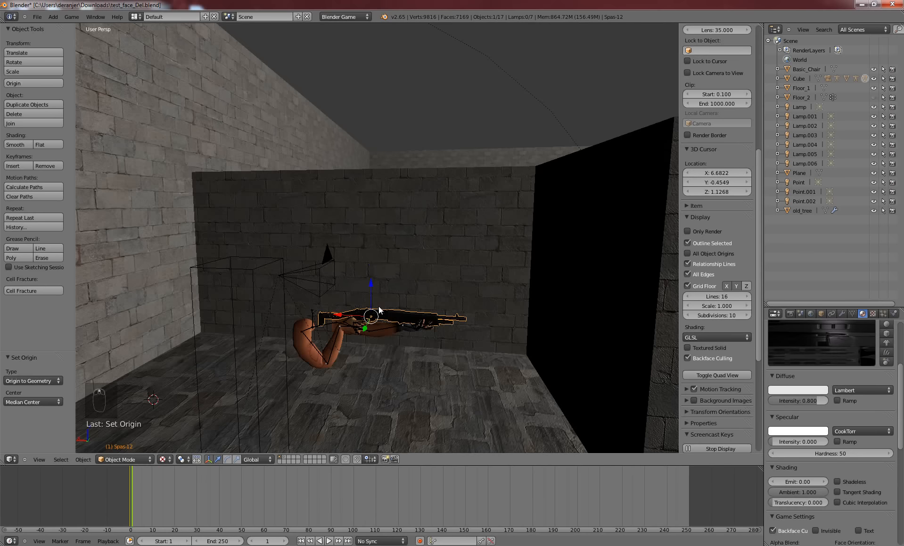
scroll(378, 305, up, 1)
scroll(370, 348, down, 1)
scroll(373, 376, down, 2)
mouse_move(376, 382)
middle_down()
mouse_move(396, 377)
mouse_move(375, 379)
middle_up()
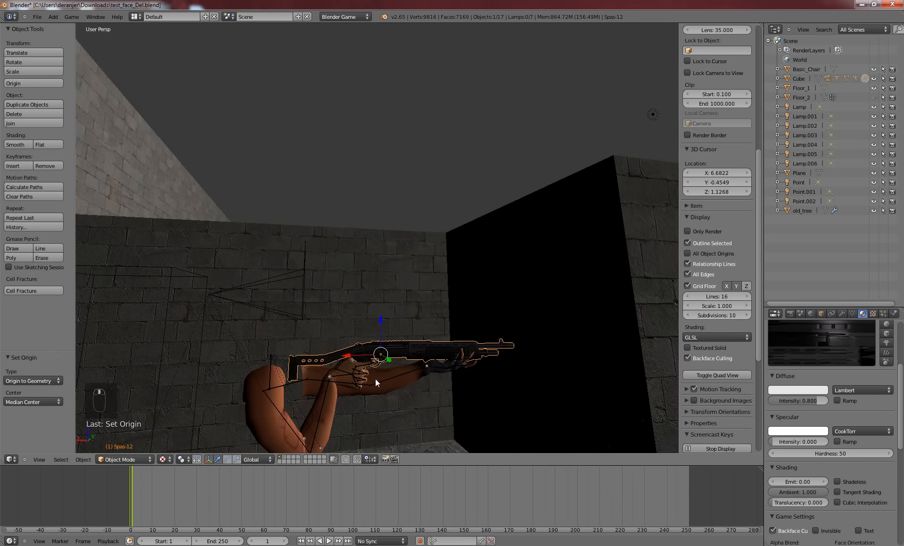
Select the player's camera and test-run the game again, moving forward and backward with the shotgun in view
right_click(287, 308)
shift+middle_drag(348, 378, 429, 316)
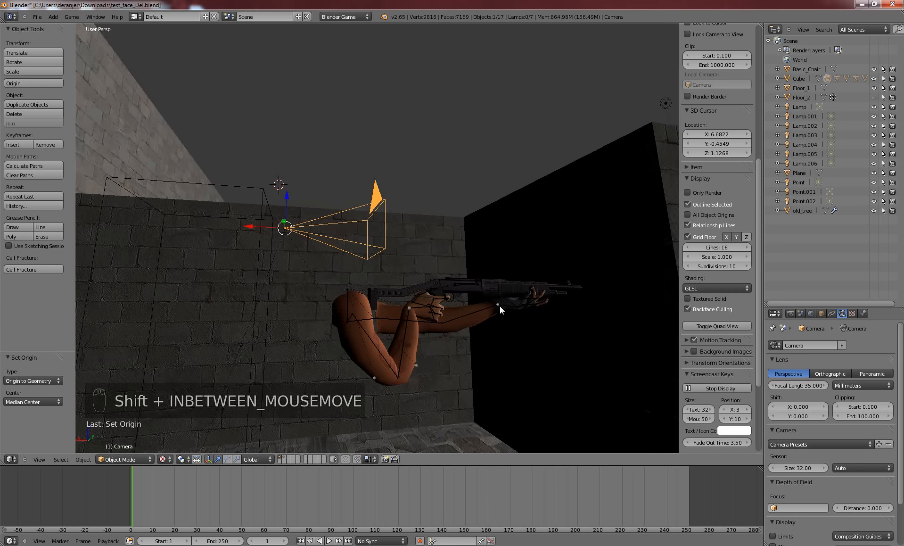
shift+middle_drag(499, 305, 473, 326)
scroll(461, 322, down, 2)
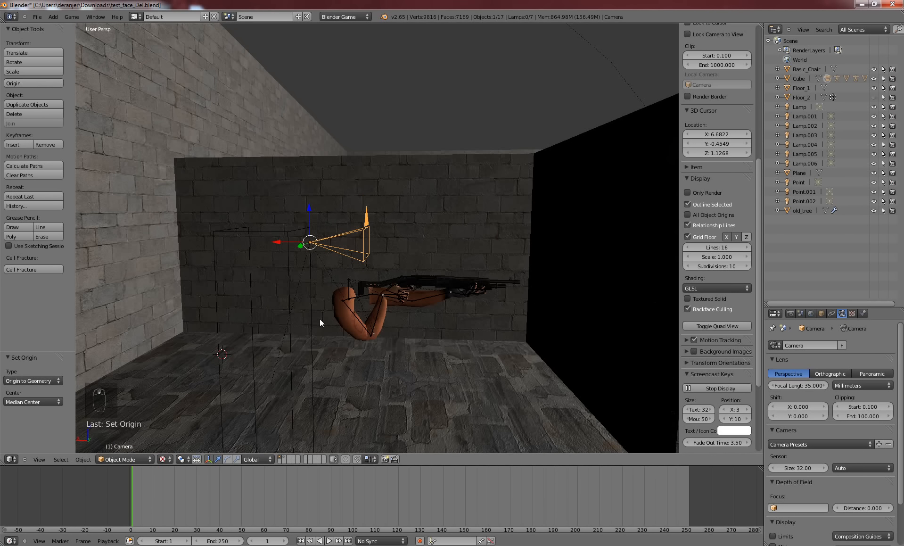
key(KP_0)
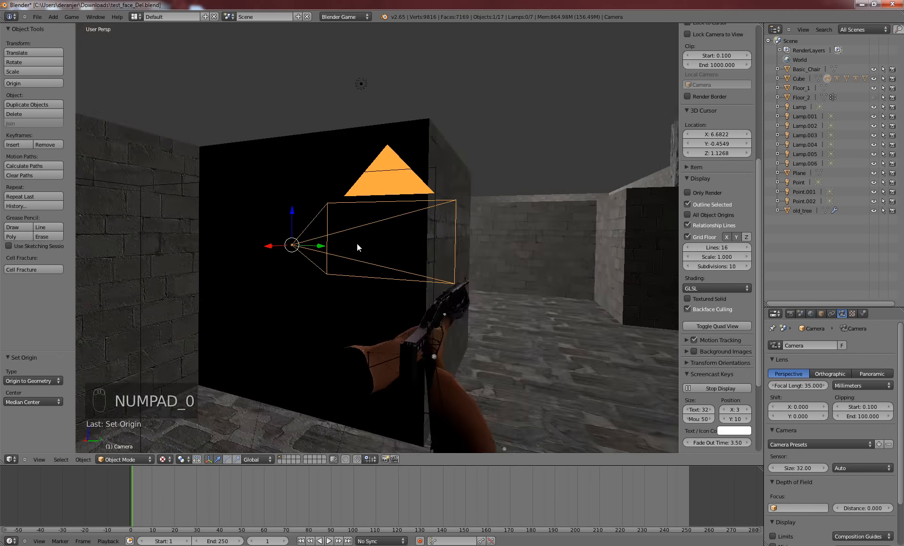
key(p)
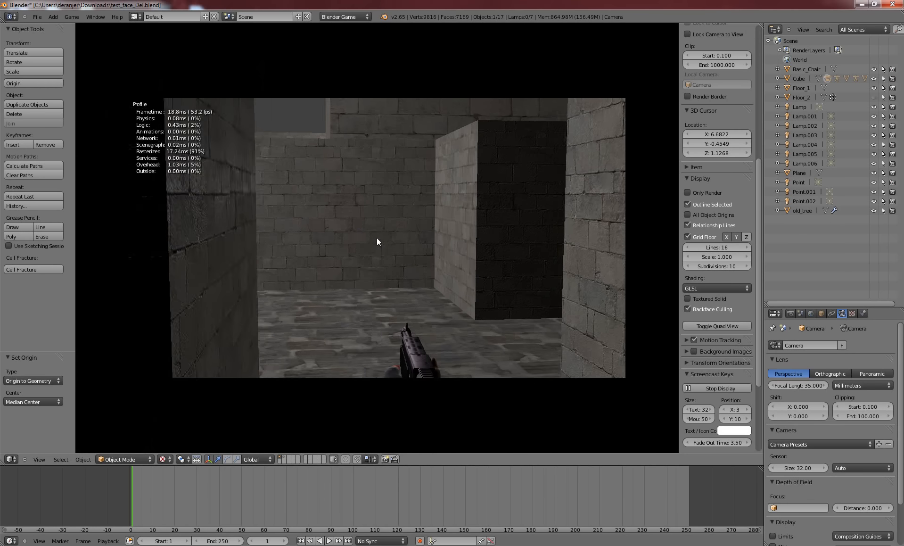
key(w)
key(w)
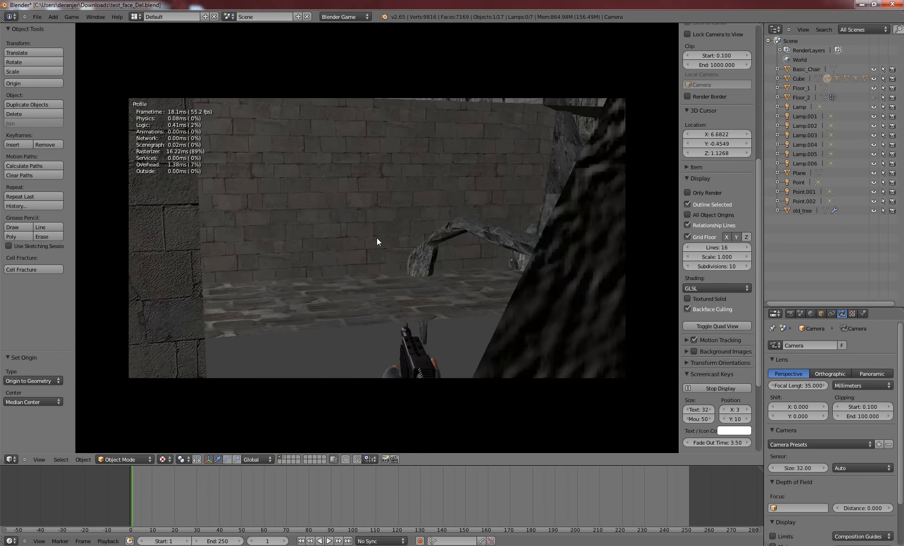
key(s)
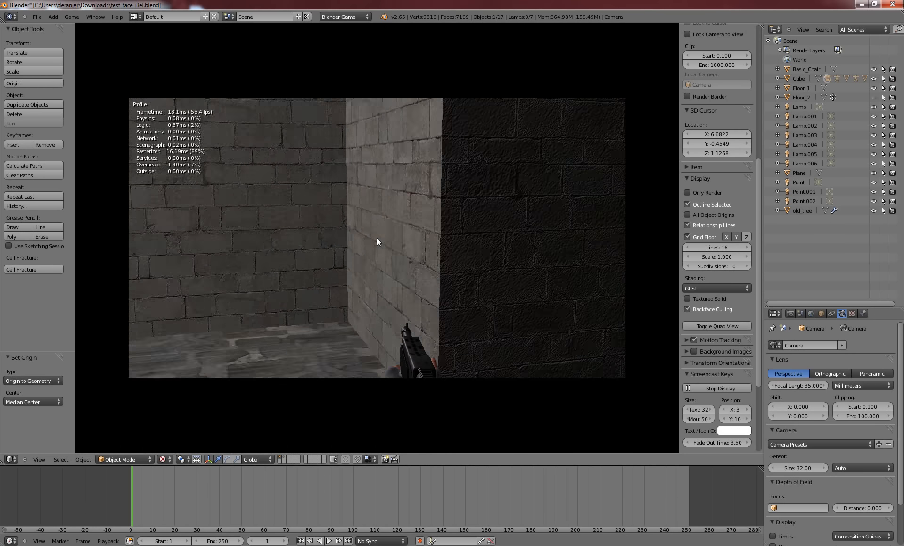
key(Escape)
key(KP_0)
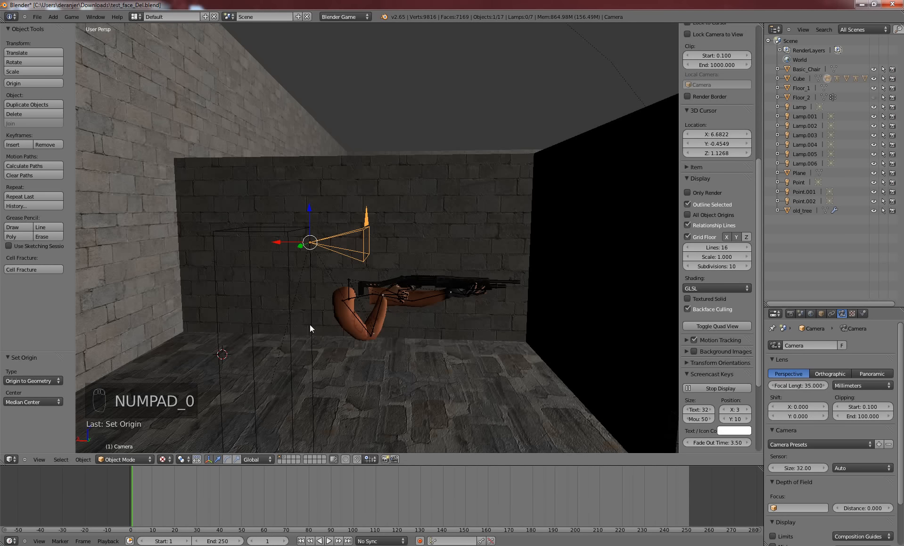
Duplicate the player's bounding cube and place the copy around the shotgun, offset about -0.314 in X and 0.08 in Z
right_click(287, 331)
middle_drag(291, 333, 352, 315)
key(shift+d)
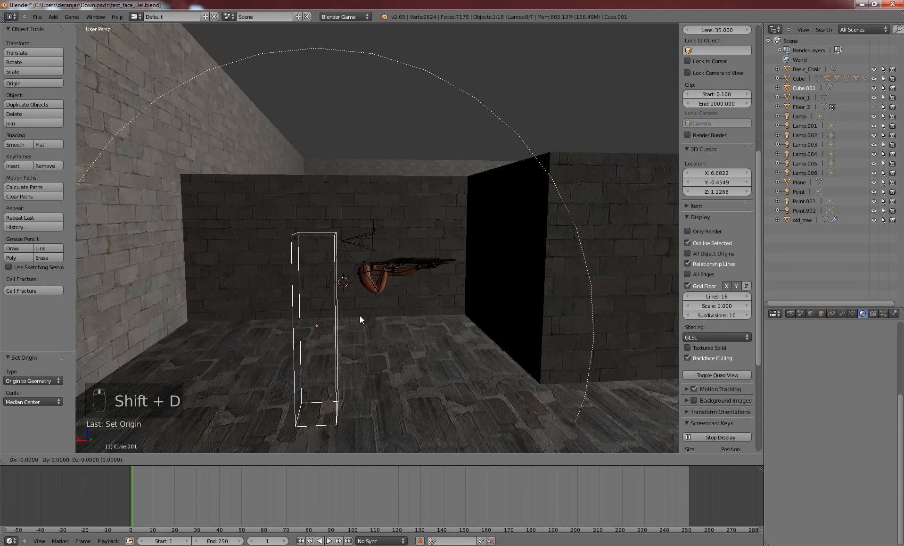
click(447, 293)
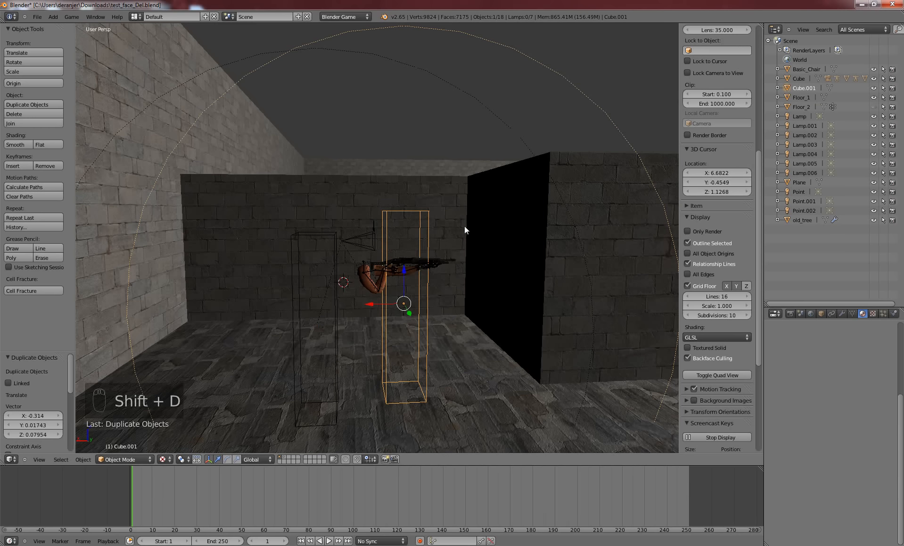
Rotate the duplicated cube 90 degrees about the global Y axis
key(r)
key(y)
key(9)
key(0)
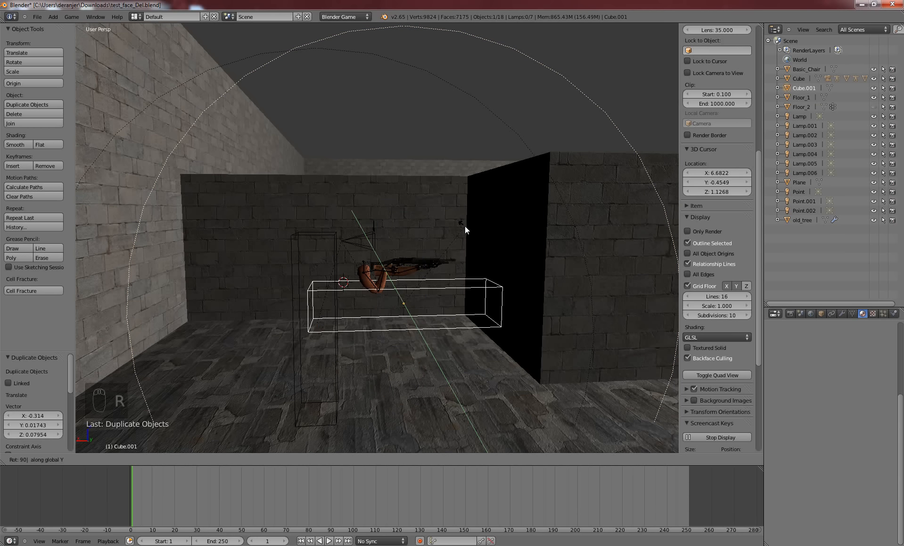
click(464, 229)
Scale the duplicated cube to about 0.655, raise it about 0.113 around the arms and shotgun, and scale it again to about 0.94
key(s)
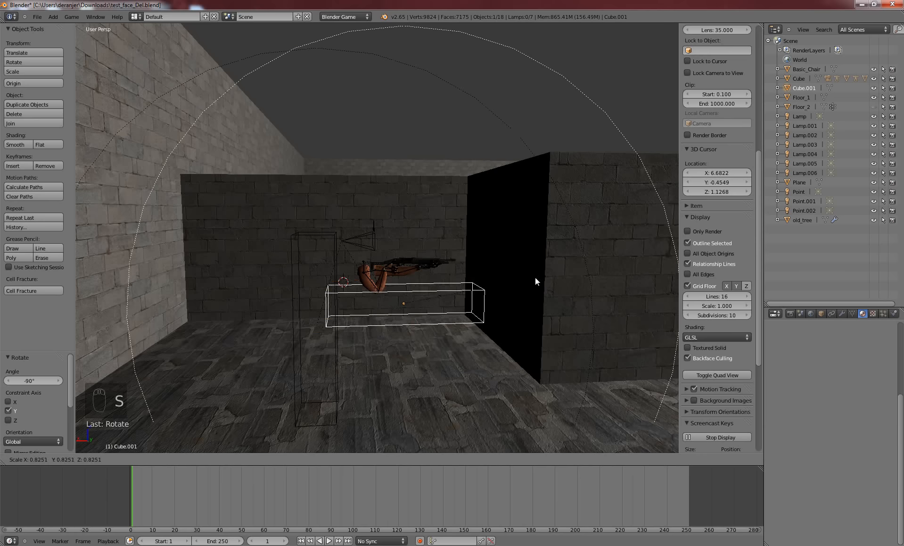
click(518, 279)
key(g)
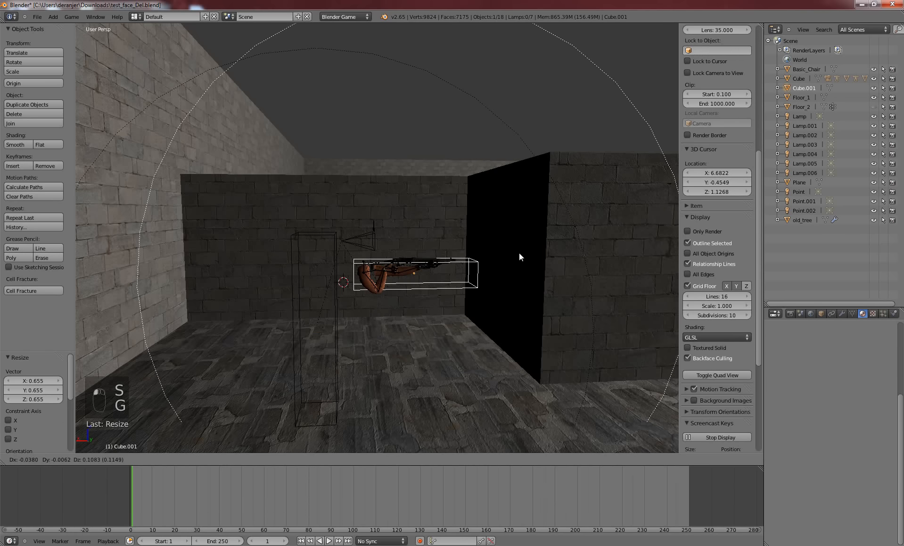
click(519, 255)
key(s)
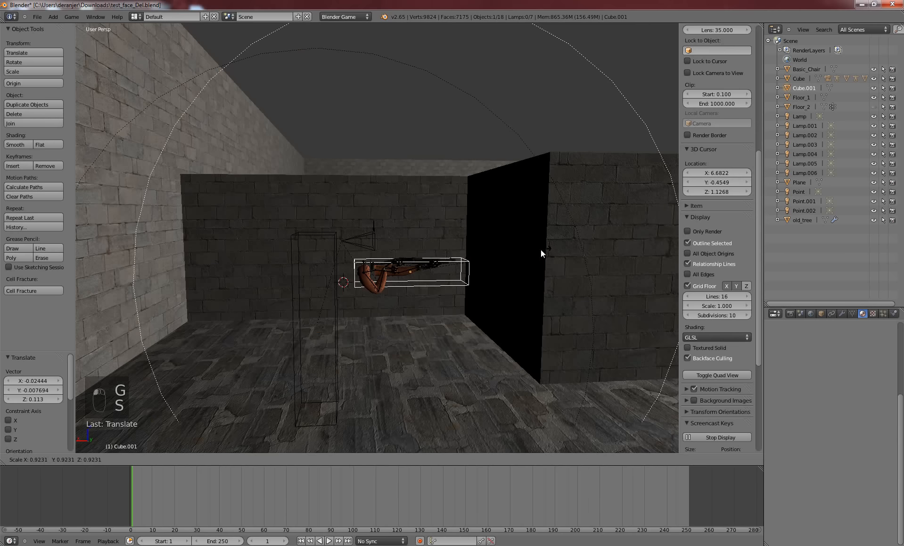
click(554, 247)
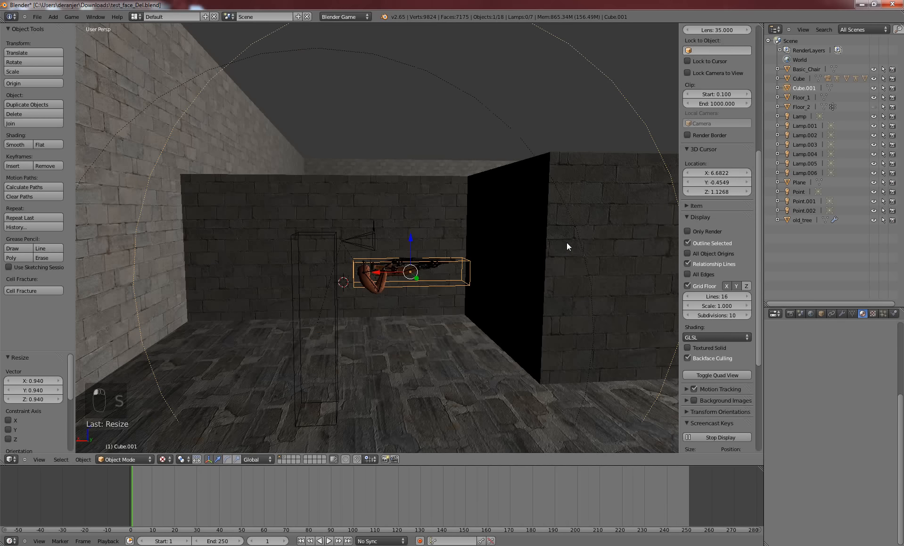
Shorten the duplicated cube along the X axis by scaling it to about 0.888, and again to about 0.886
key(s)
key(x)
click(441, 281)
middle_drag(440, 281, 636, 284)
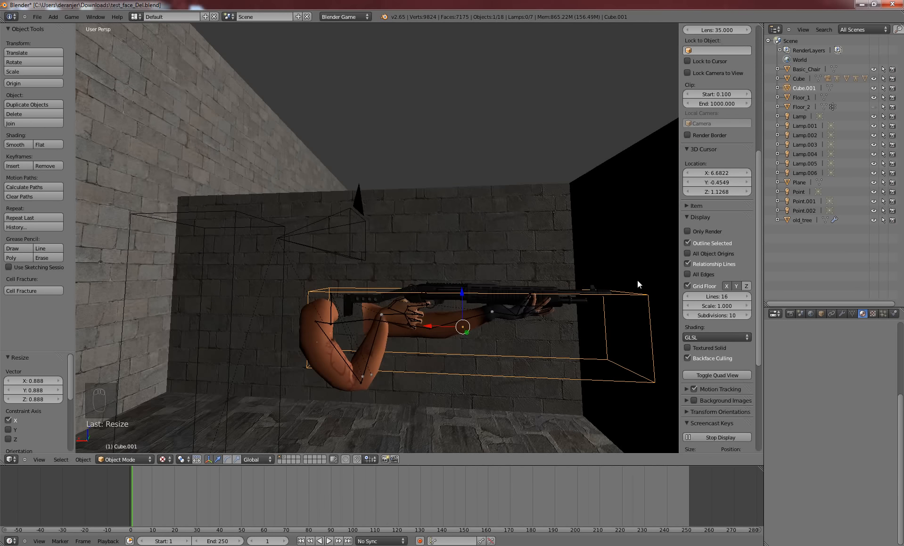
key(s)
key(x)
click(613, 294)
Nudge the duplicated cube into place around the arms and shotgun, finishing with a shift of about 0.007 along global Y
key(g)
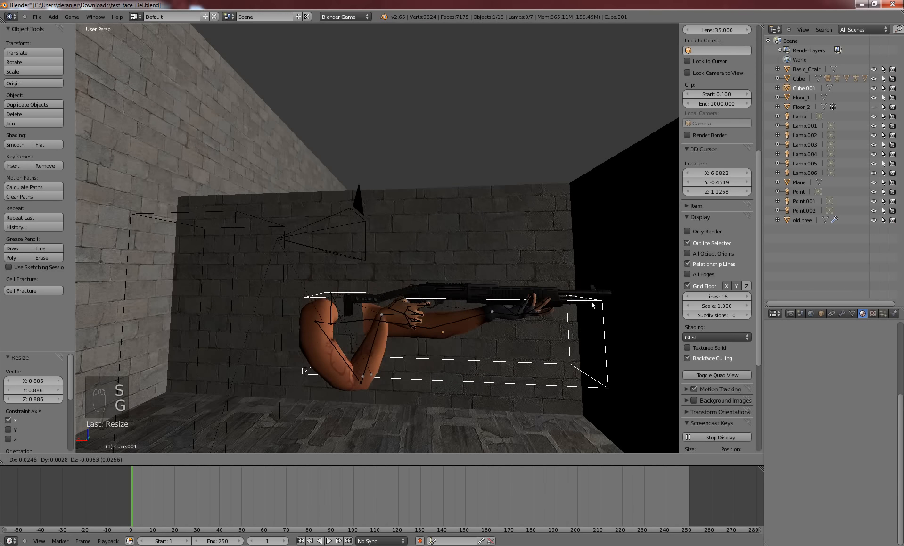
click(592, 301)
middle_drag(591, 301, 534, 299)
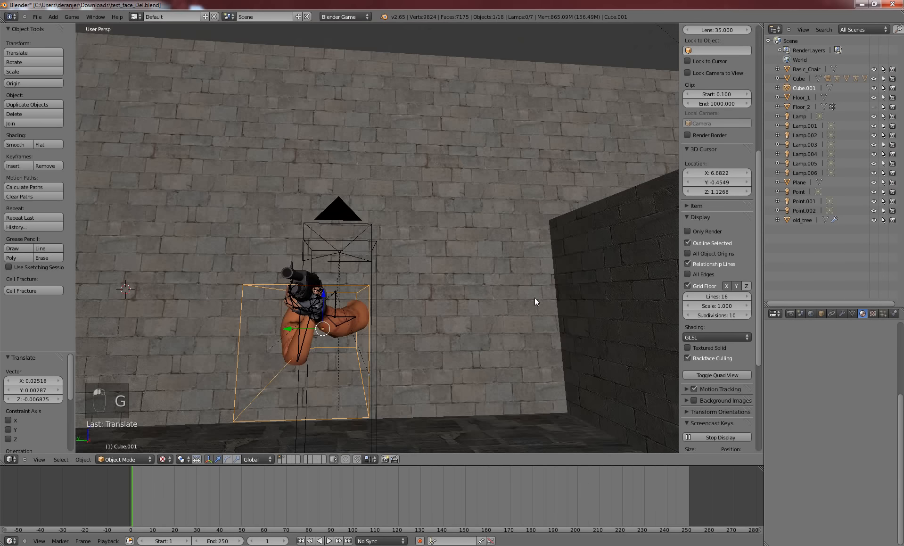
key(g)
click(335, 324)
middle_drag(335, 324, 489, 225)
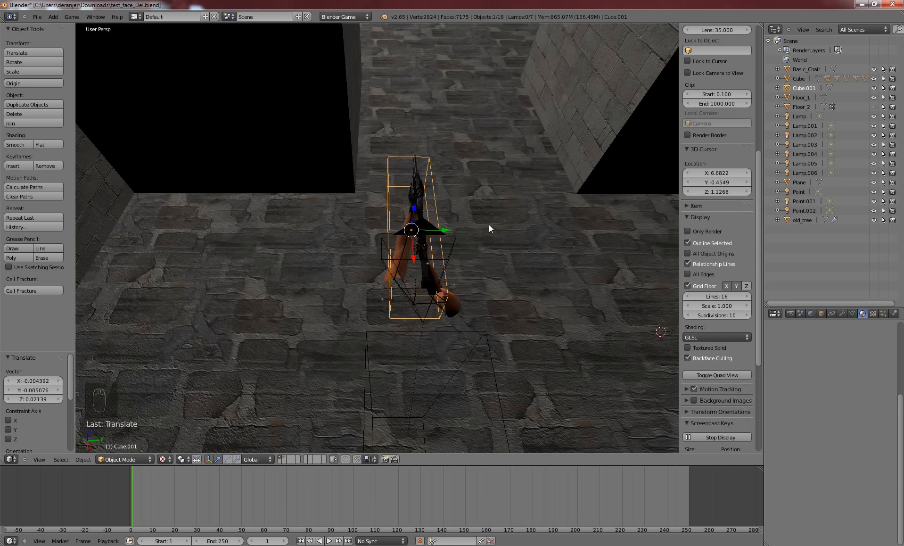
key(g)
key(y)
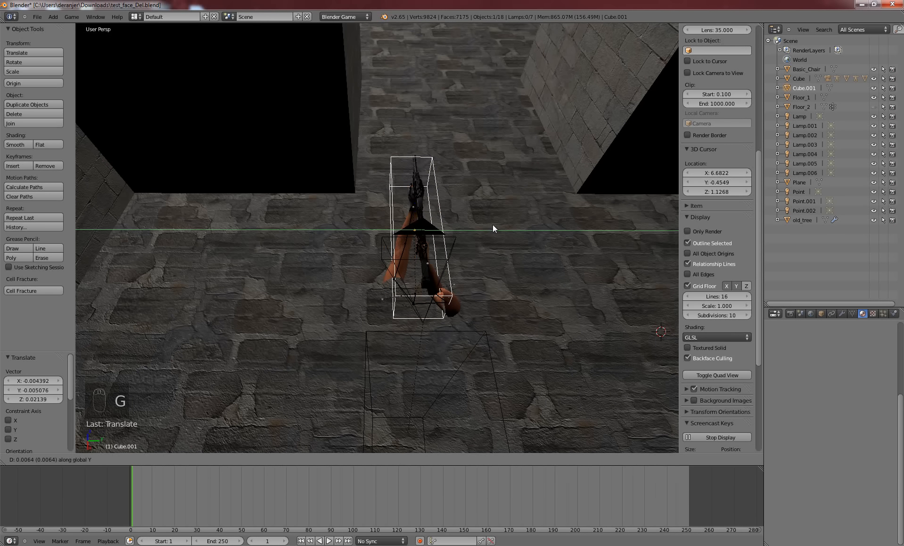
click(565, 266)
Apply the duplicated cube's rotation and scale, and look through its physics settings
middle_drag(565, 263, 459, 204)
key(ctrl+a)
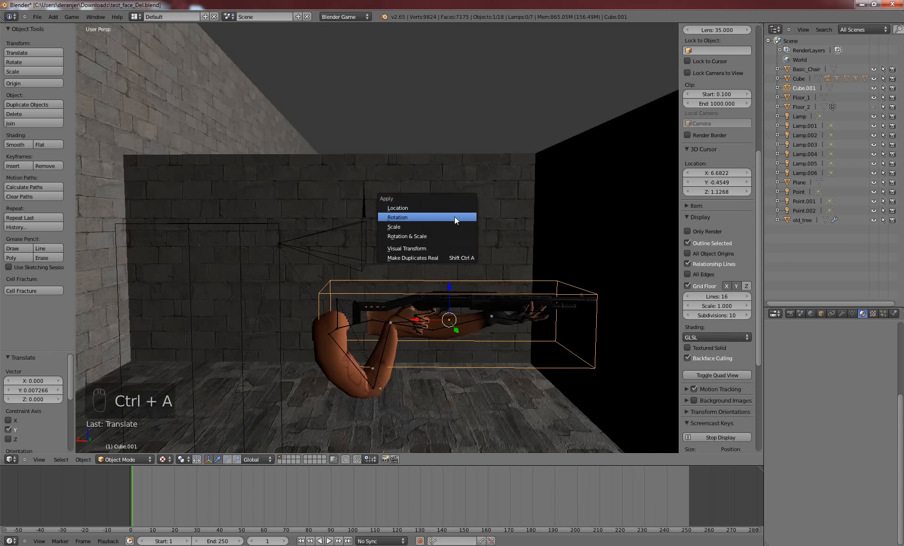
click(448, 235)
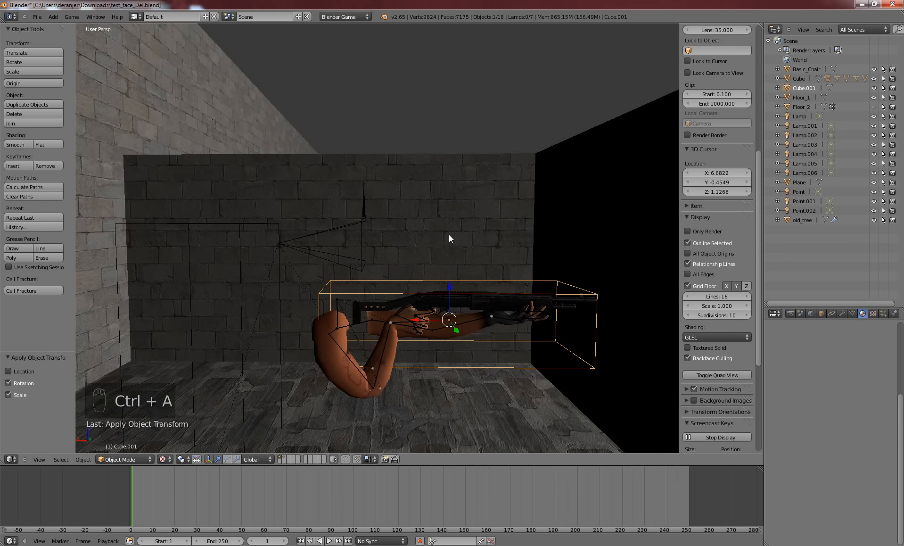
scroll(448, 235, down, 4)
scroll(448, 239, down, 1)
scroll(448, 239, up, 2)
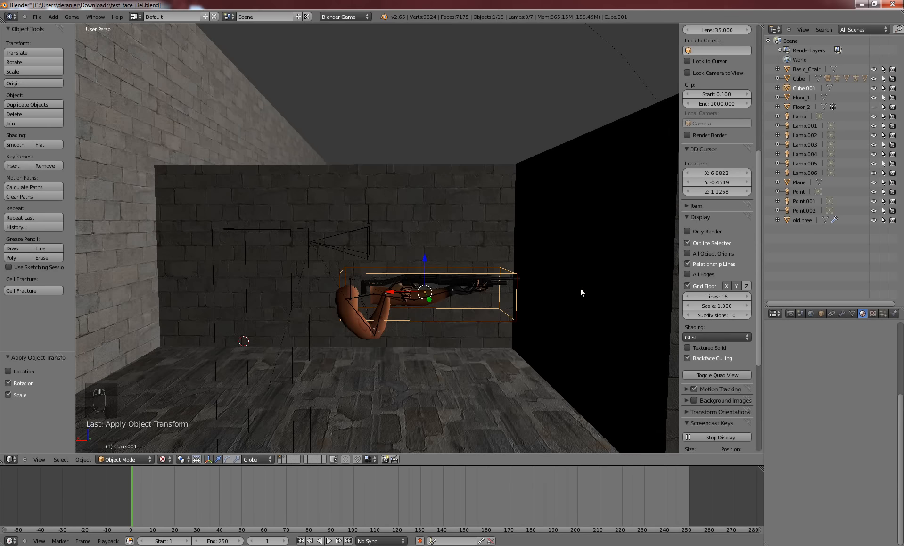
click(892, 314)
scroll(877, 379, down, 5)
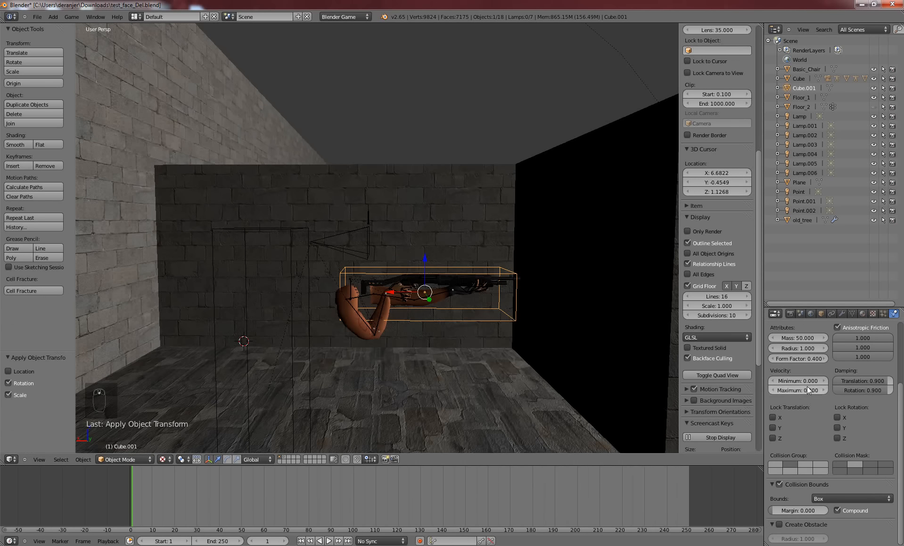
scroll(807, 386, up, 3)
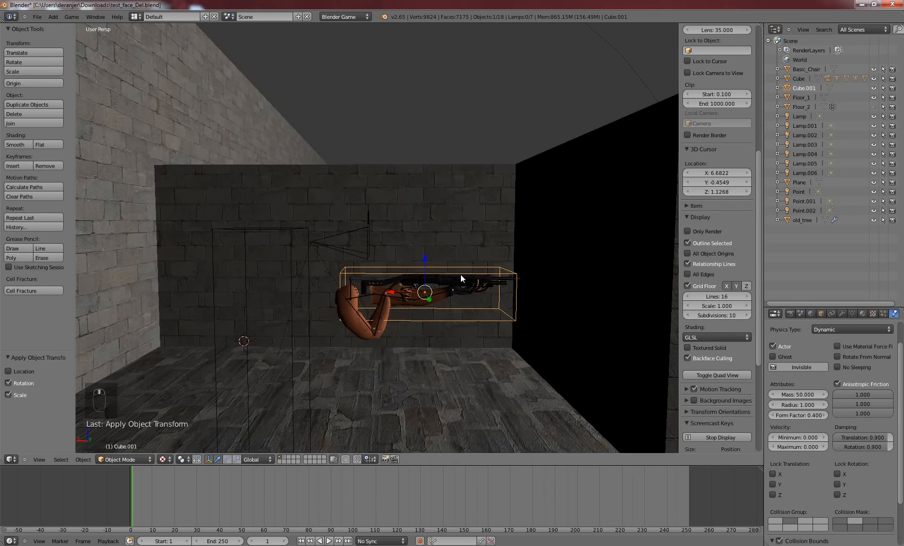
Select the player's camera and test-run the game from the camera view
right_click(368, 231)
key(KP_0)
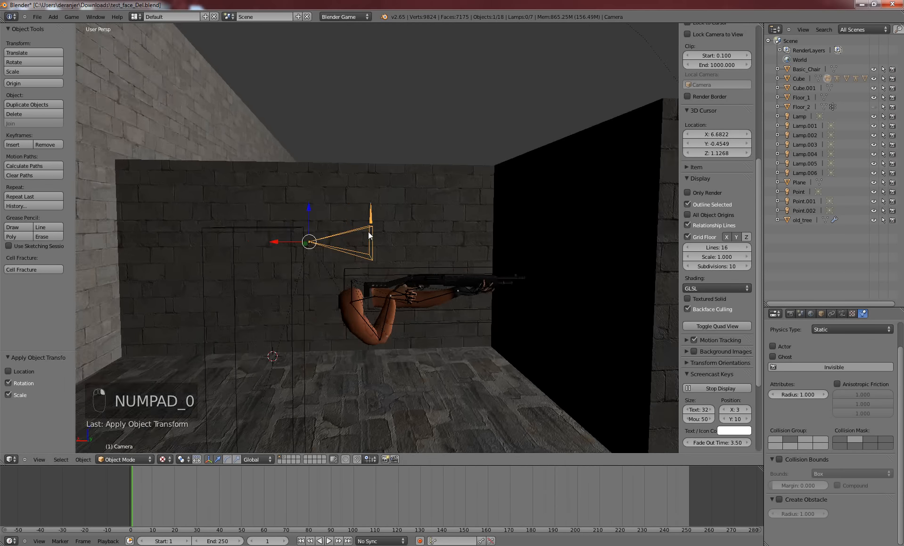
key(p)
key(Escape)
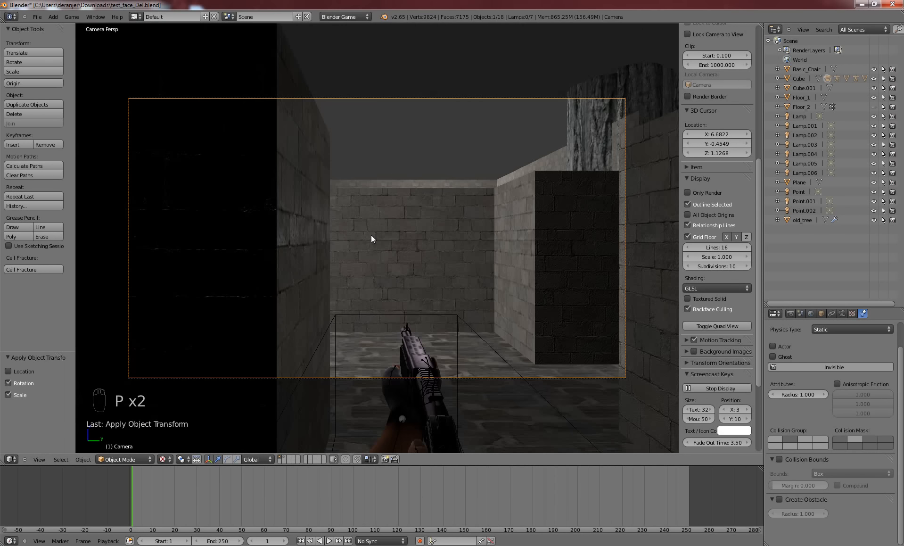
key(KP_0)
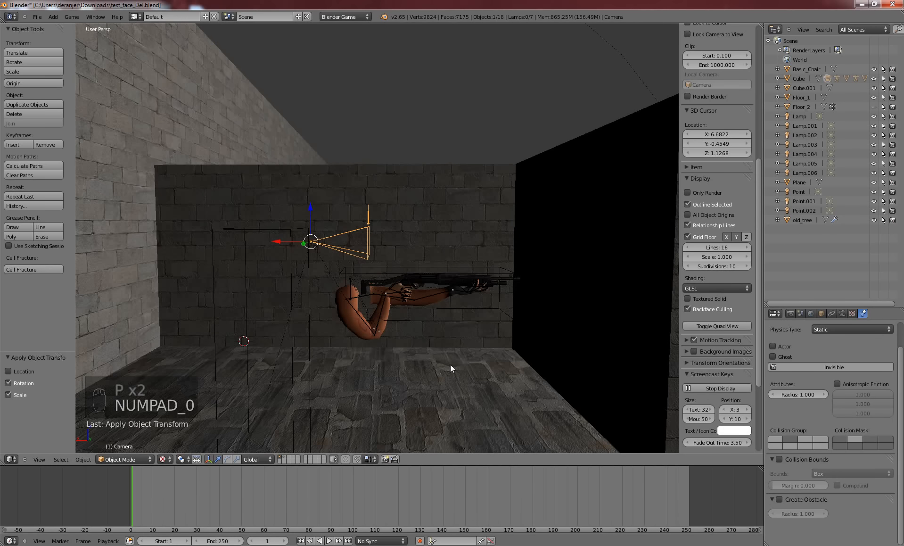
Select the box around the shotgun and examine its collision group, mask and bounds settings
scroll(448, 361, down, 3)
scroll(424, 281, up, 2)
scroll(423, 281, up, 1)
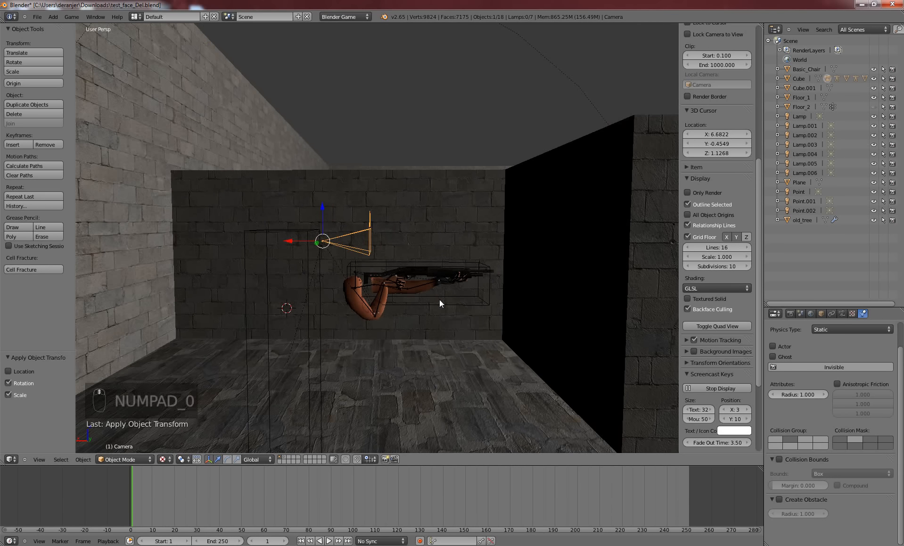
right_click(440, 302)
right_click(440, 303)
scroll(888, 482, down, 2)
scroll(888, 482, down, 2)
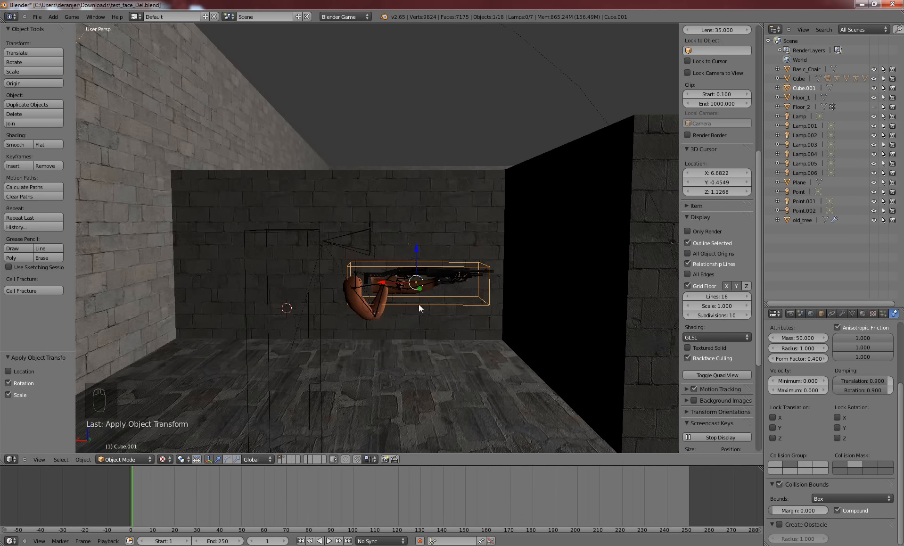
Assign the female arms mesh to the second collision group and exclude that group from its collision mask
right_click(383, 302)
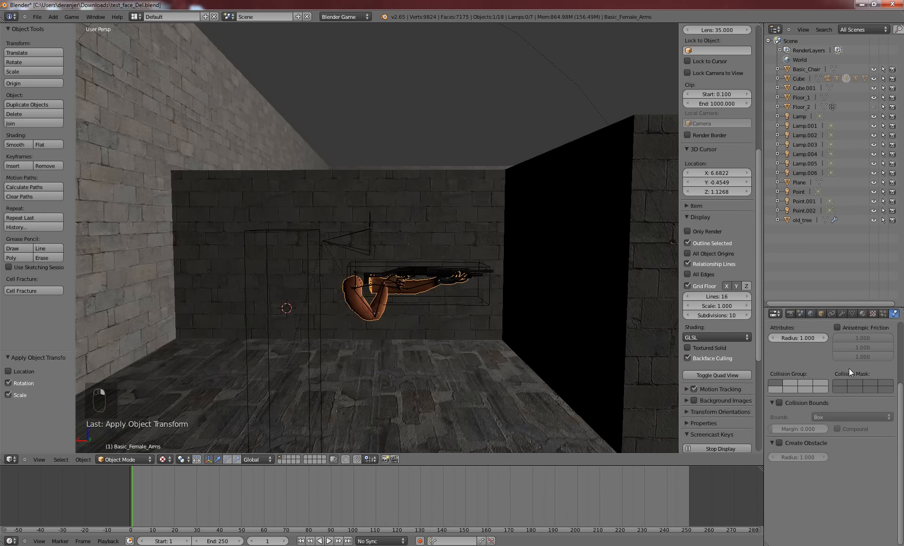
scroll(850, 368, up, 4)
click(787, 457)
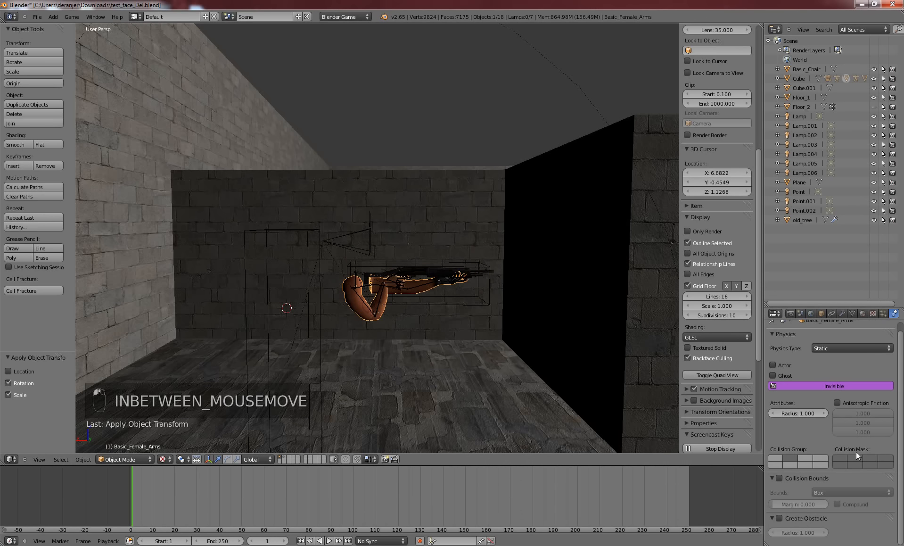
shift+click(854, 458)
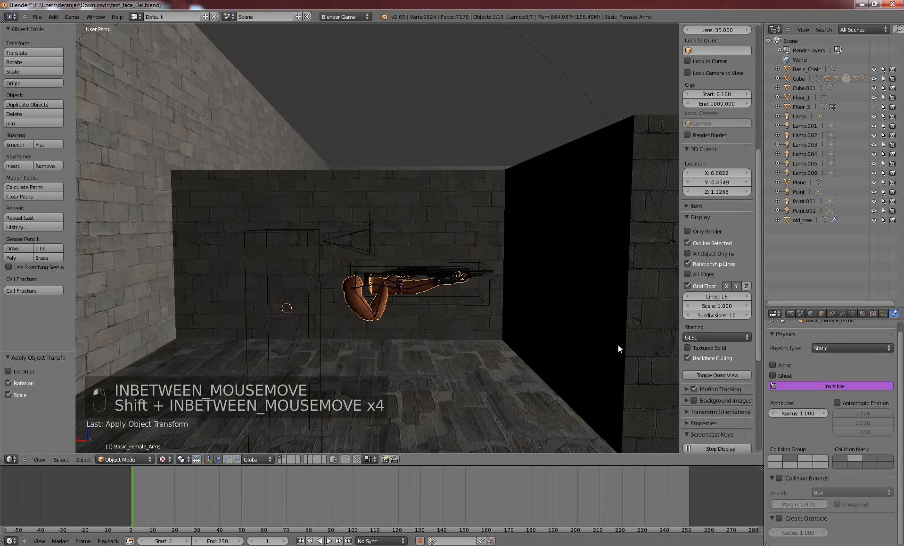
Assign the arms rig to the second collision group and exclude that group from its collision mask
scroll(394, 276, up, 2)
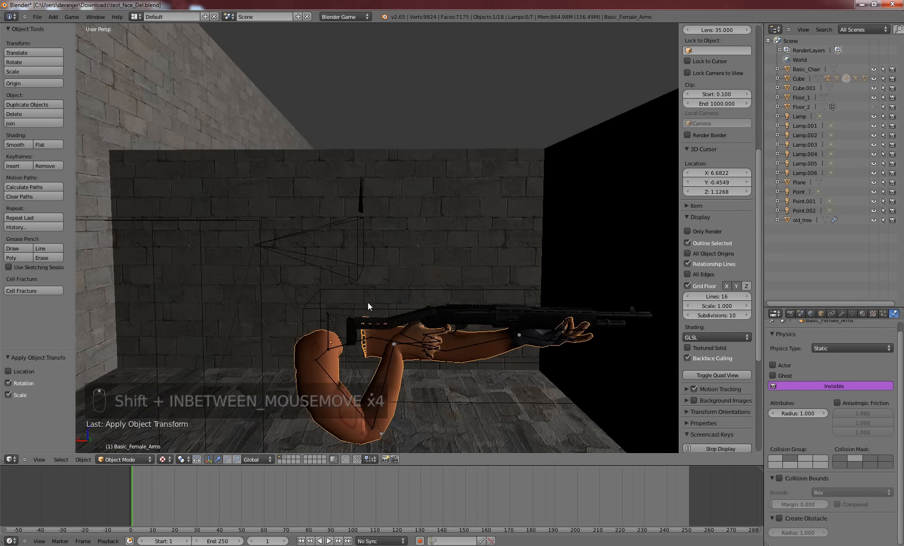
right_click(329, 332)
click(784, 456)
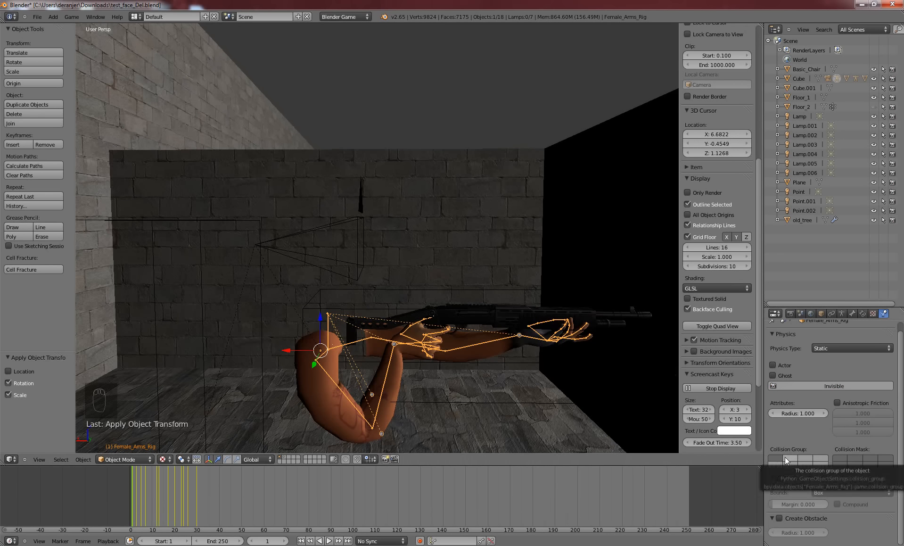
shift+click(857, 456)
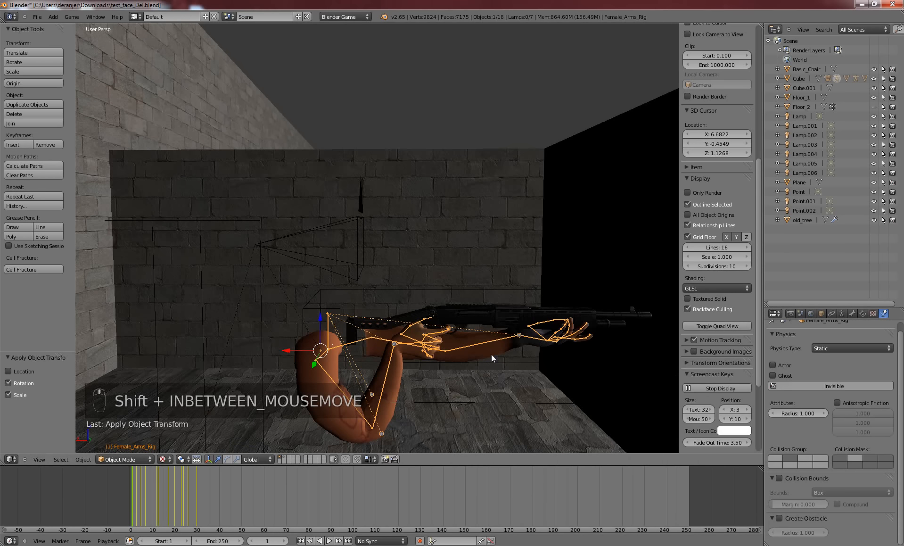
Assign the Spas-12 shotgun to the second collision group and exclude that group from its collision mask
right_click(491, 354)
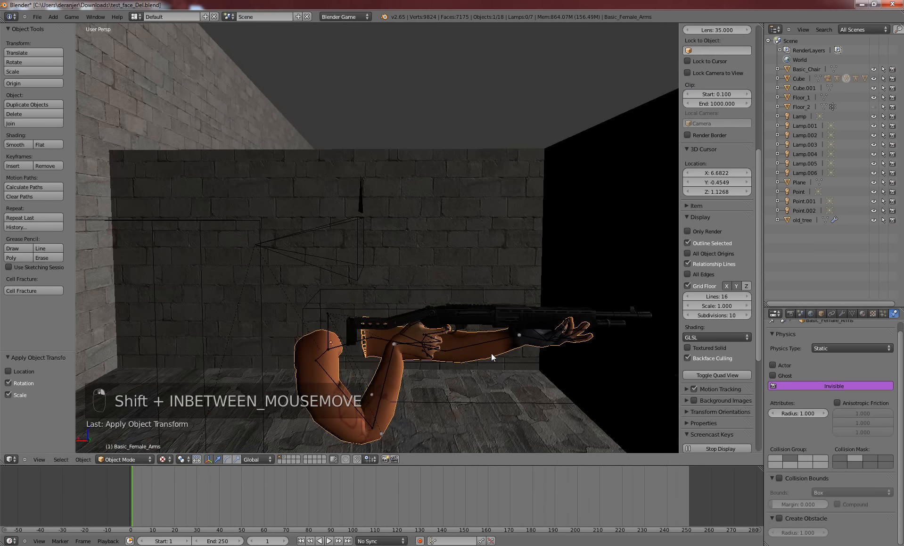
right_click(494, 315)
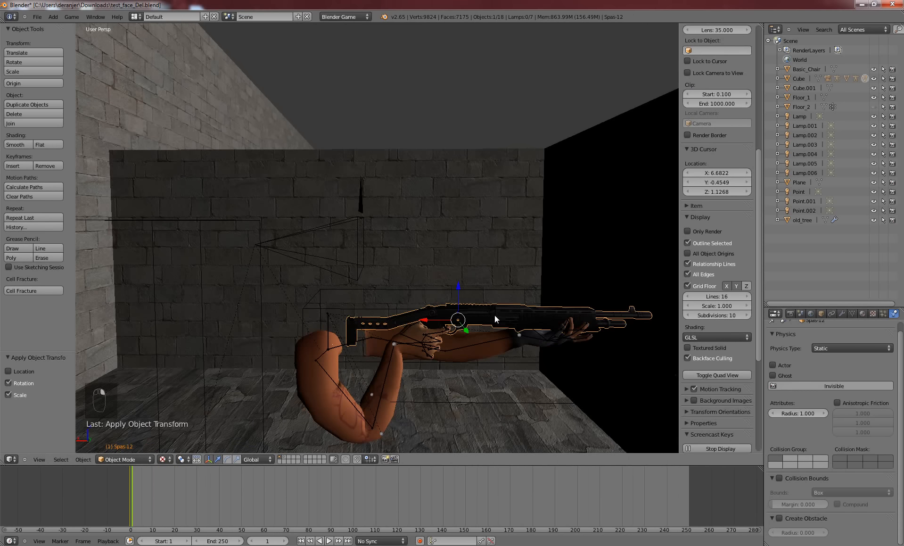
click(790, 456)
shift+click(859, 456)
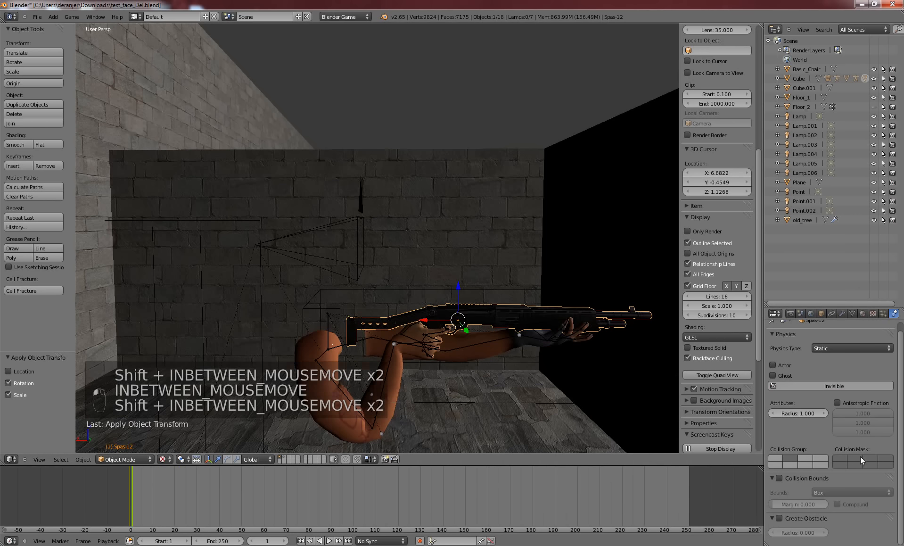
Assign the gun rig to the second collision group and exclude that group from its collision mask
scroll(496, 318, up, 2)
scroll(496, 321, up, 1)
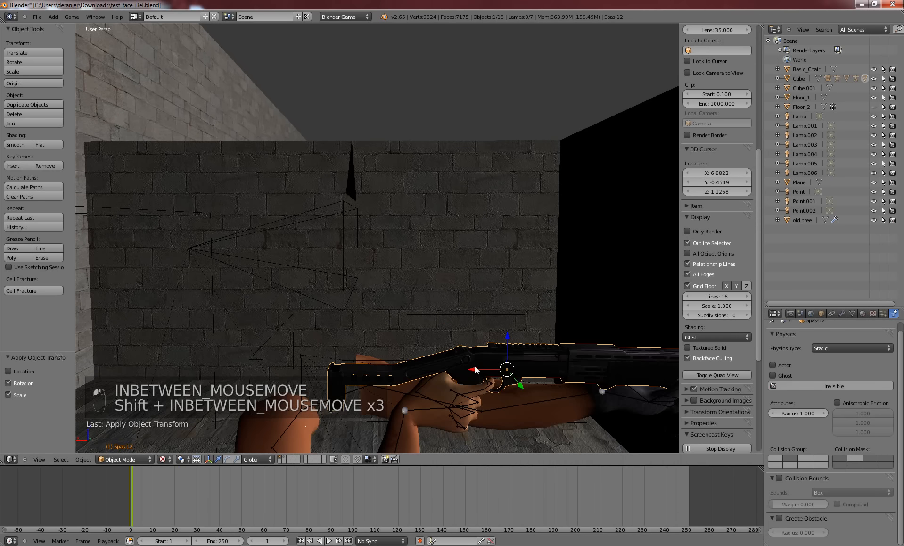
right_click(475, 366)
click(787, 456)
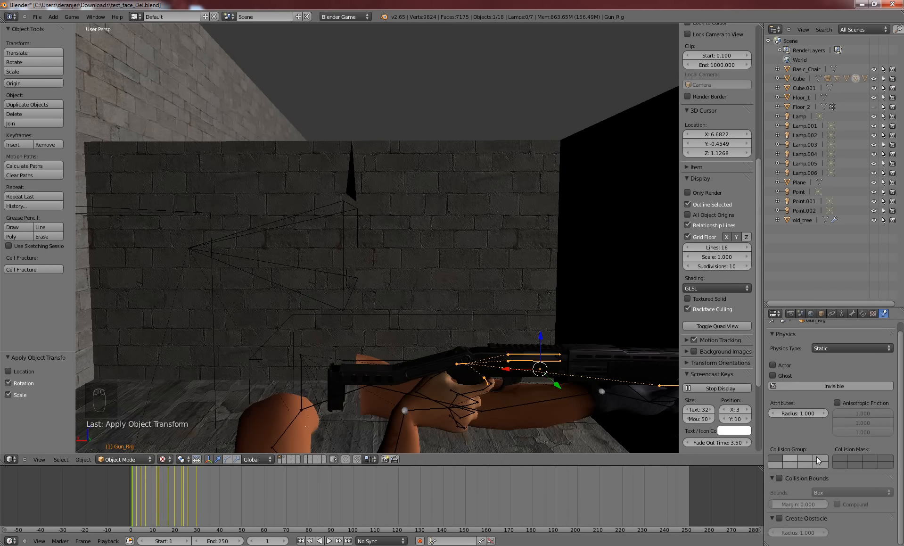
click(857, 455)
Set the mass of the box around the arms and shotgun to 10 and check its remaining physics settings
scroll(755, 414, down, 3)
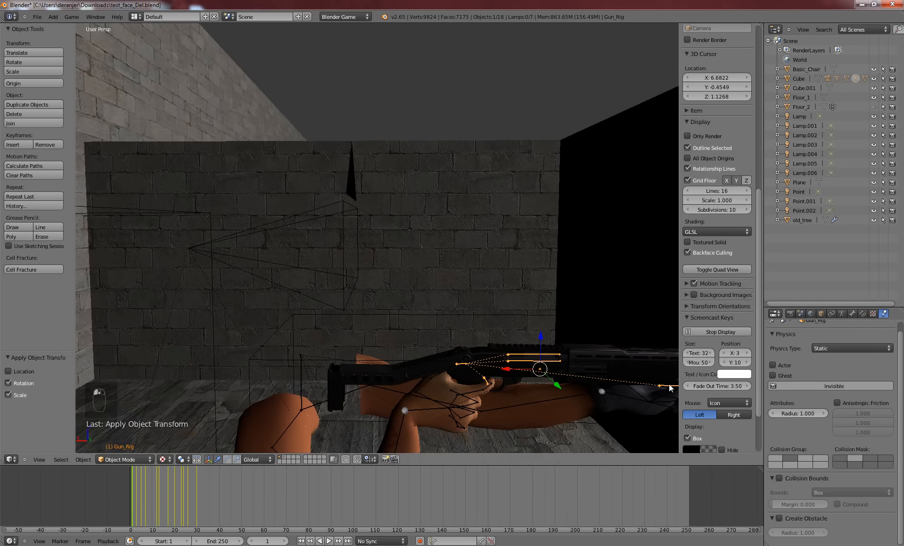
scroll(584, 384, down, 1)
right_click(469, 367)
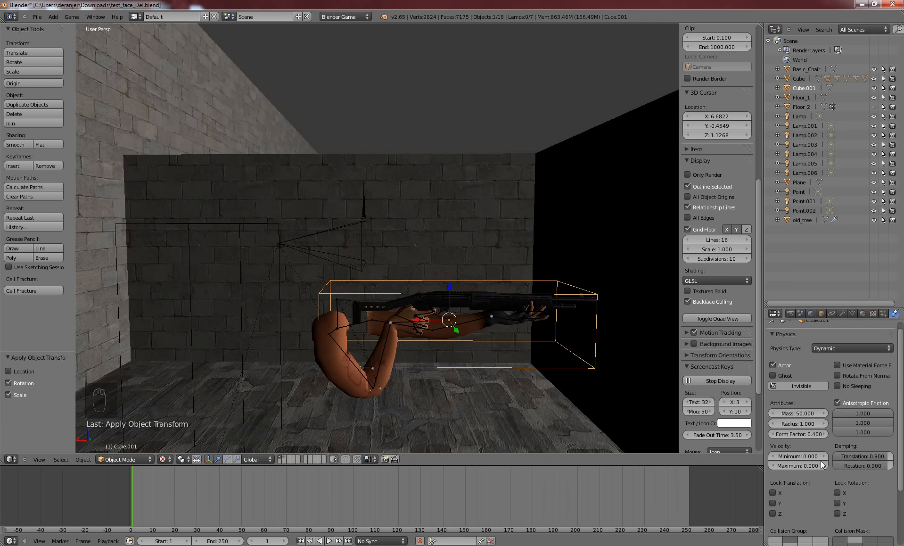
click(805, 412)
text(10)
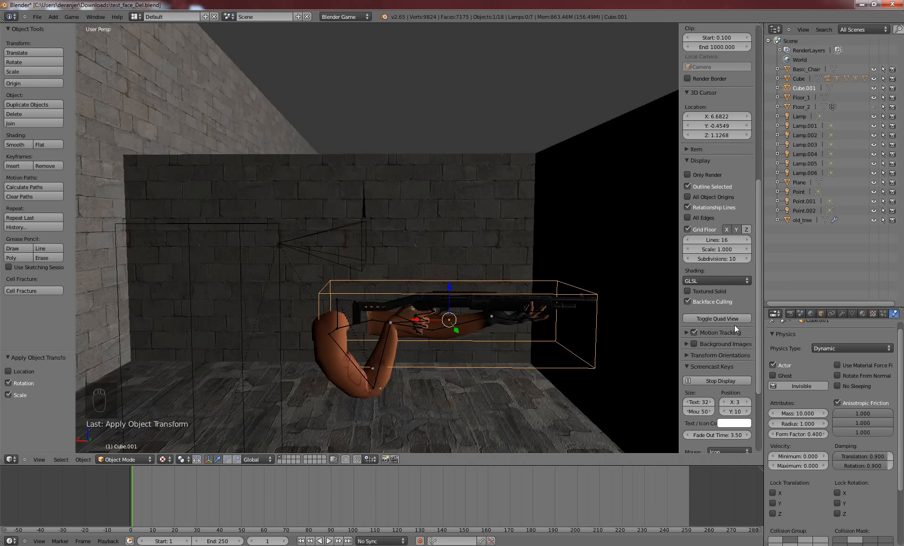
key(Return)
scroll(808, 431, down, 2)
scroll(808, 431, down, 2)
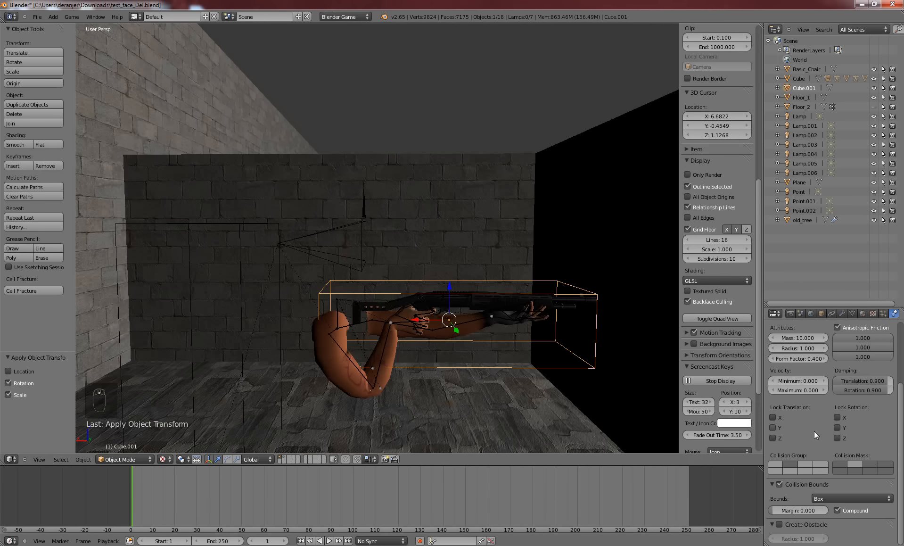
scroll(814, 430, up, 4)
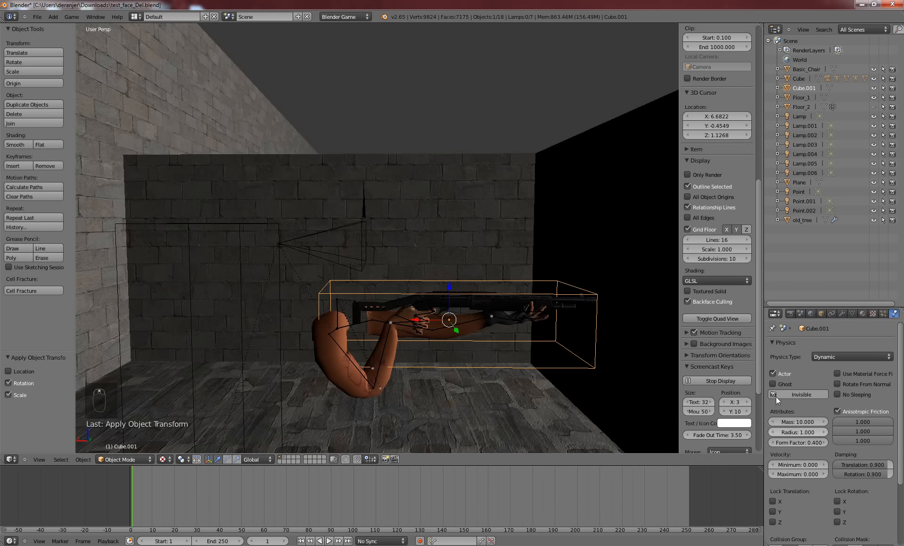
Test-run the game again from the player's camera, and return to the perspective view of the arms
right_click(360, 229)
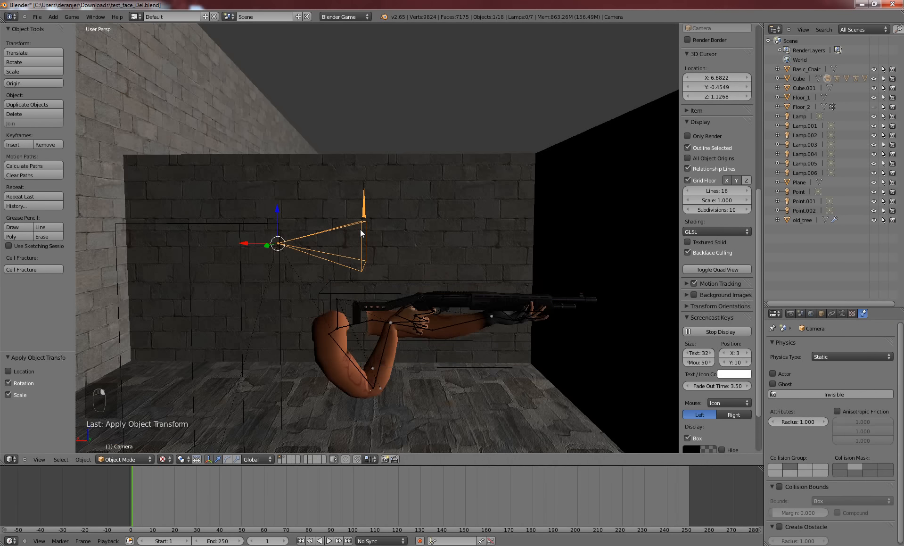
key(KP_0)
key(Escape)
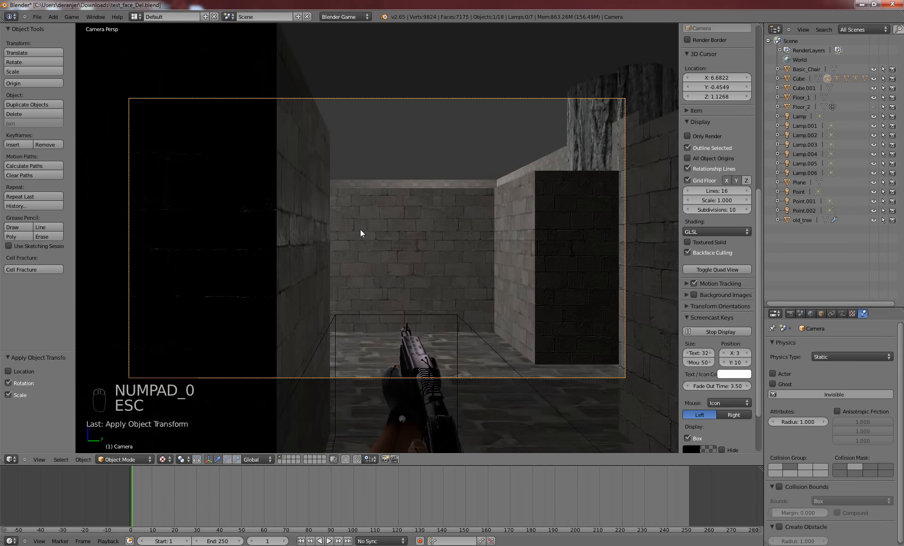
key(KP_0)
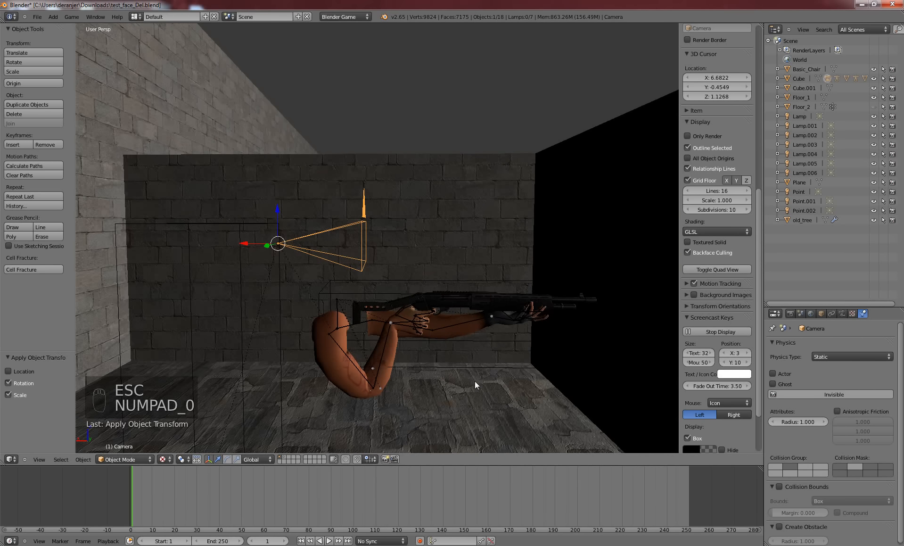
right_click(327, 287)
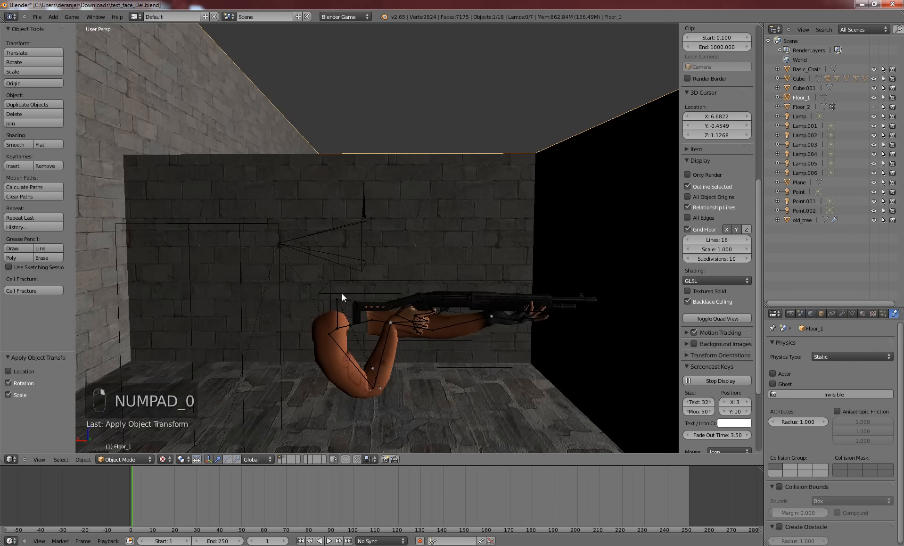
Test-run the game from the player's camera, walking forward and backward against the walls, and return to the perspective view
right_click(341, 293)
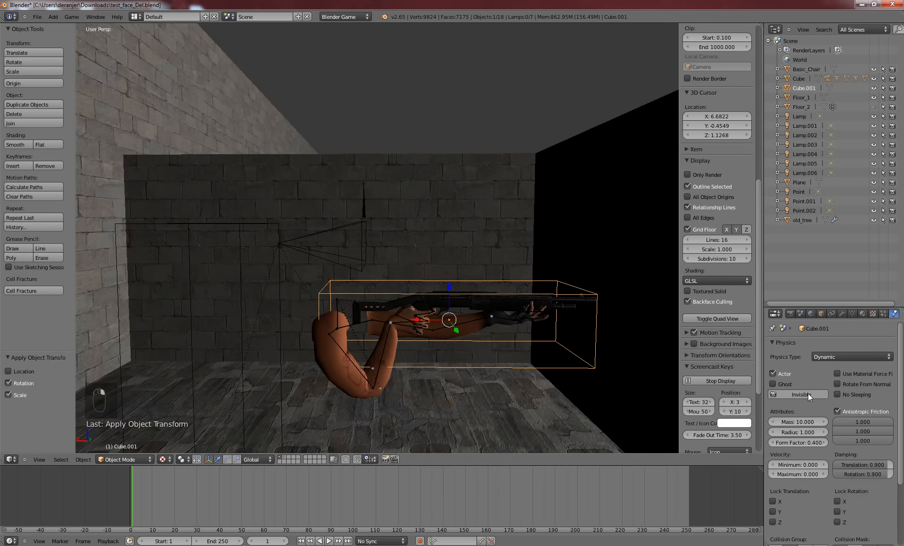
right_click(358, 232)
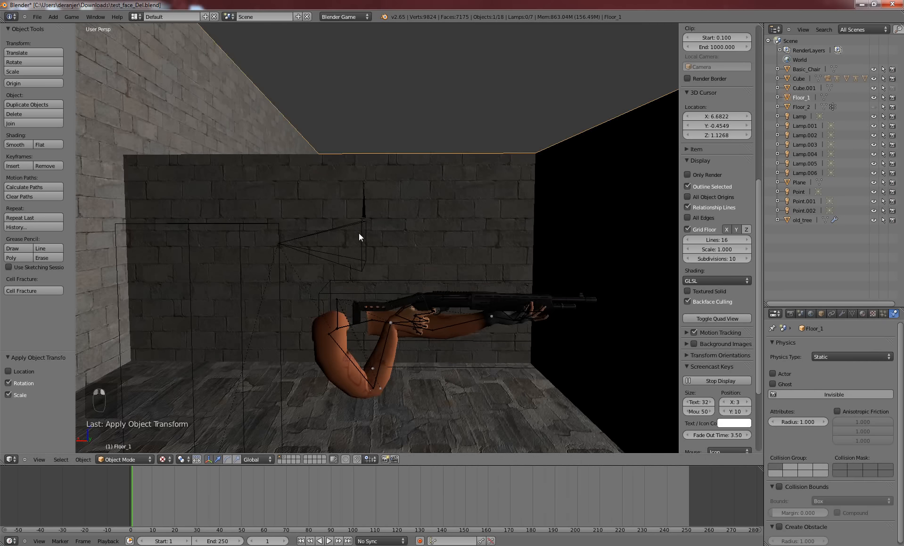
key(KP_0)
key(p)
key(p)
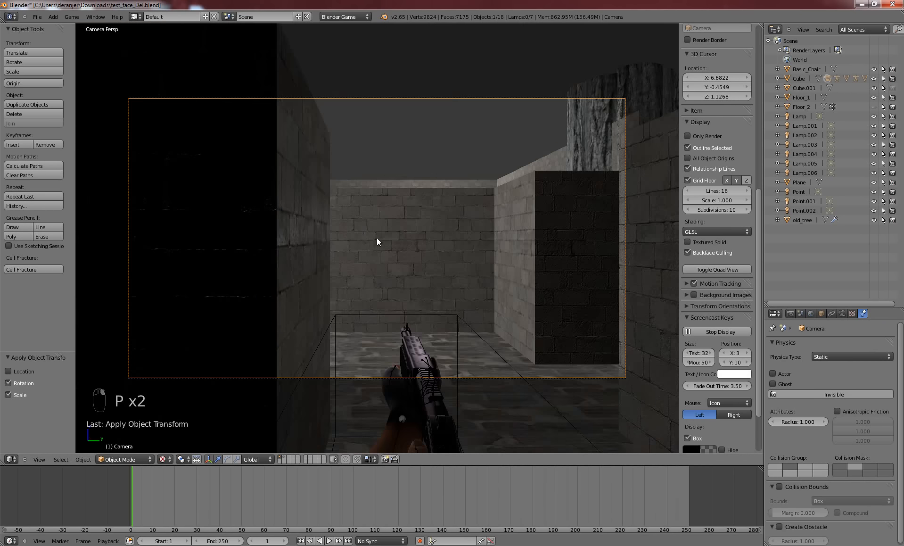
key(w)
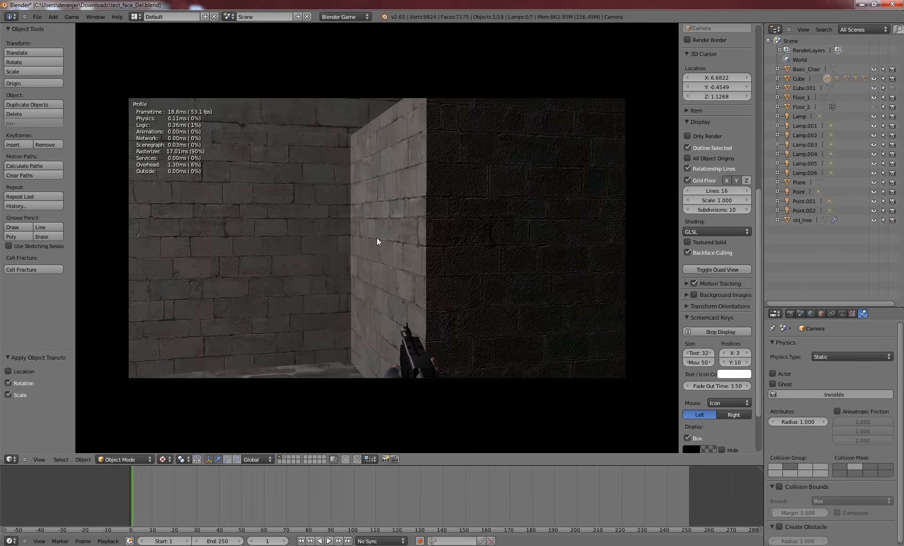
key(s)
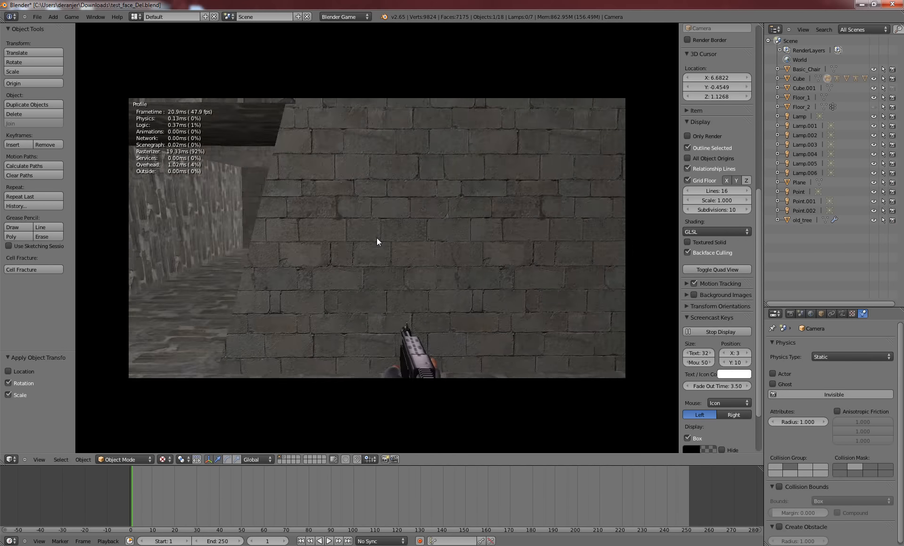
key(w)
key(s)
key(s)
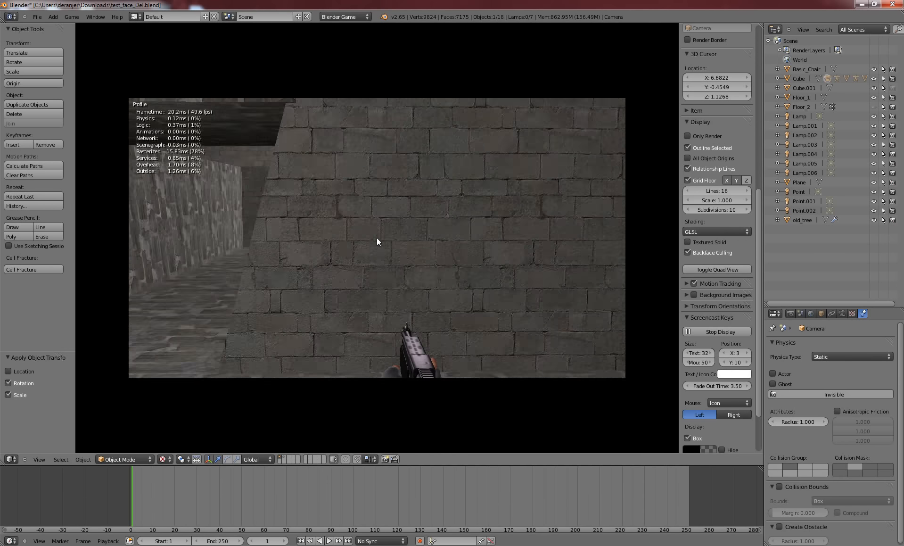
key(w)
key(Escape)
key(KP_0)
middle_drag(376, 237, 415, 278)
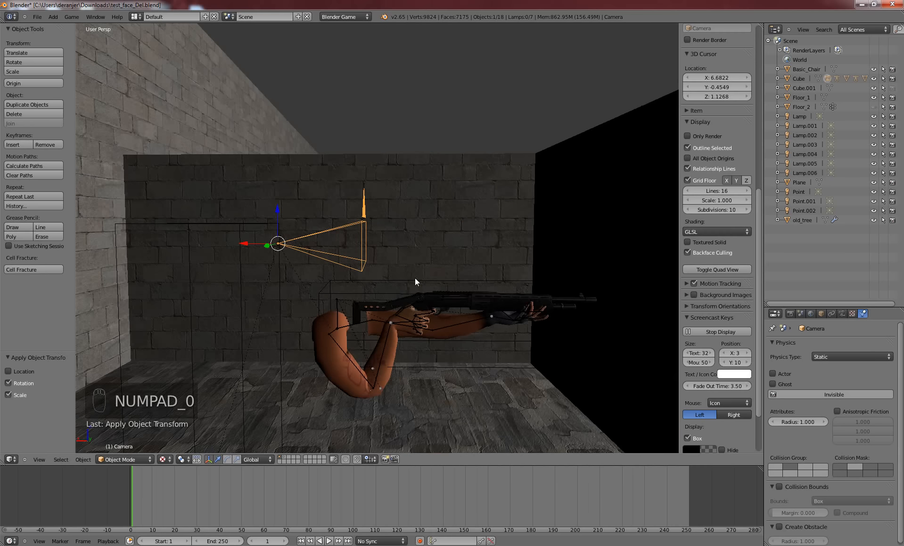
Check the physics settings of the box around the arms and shotgun, and apply its rotation and scale
right_click(469, 370)
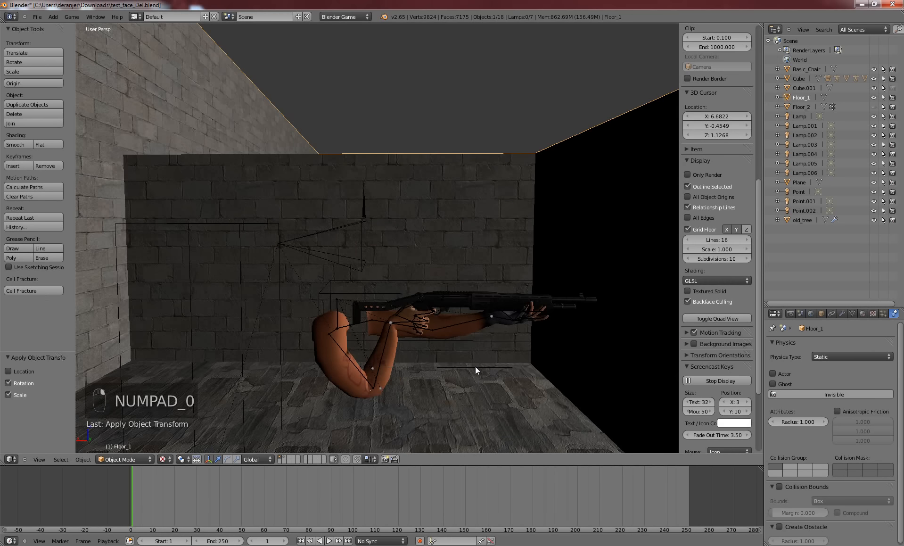
right_click(474, 367)
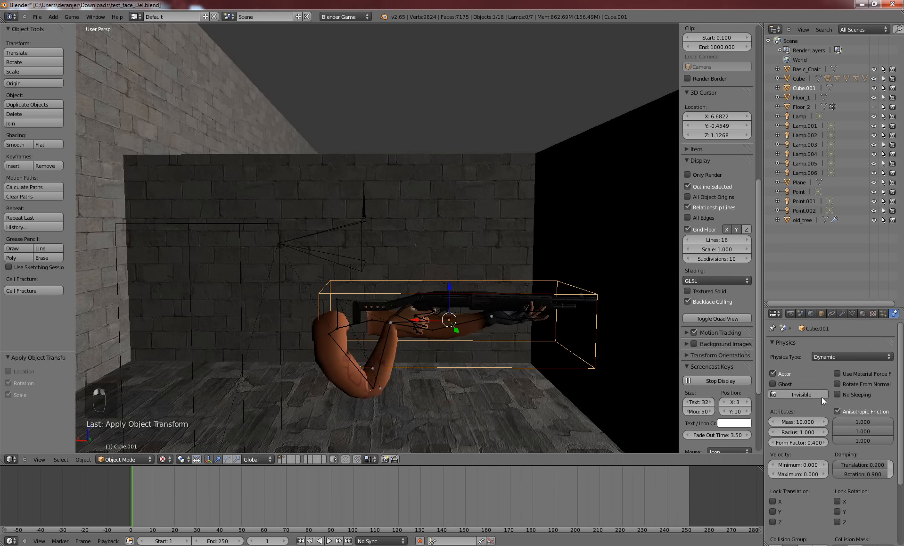
scroll(882, 387, down, 3)
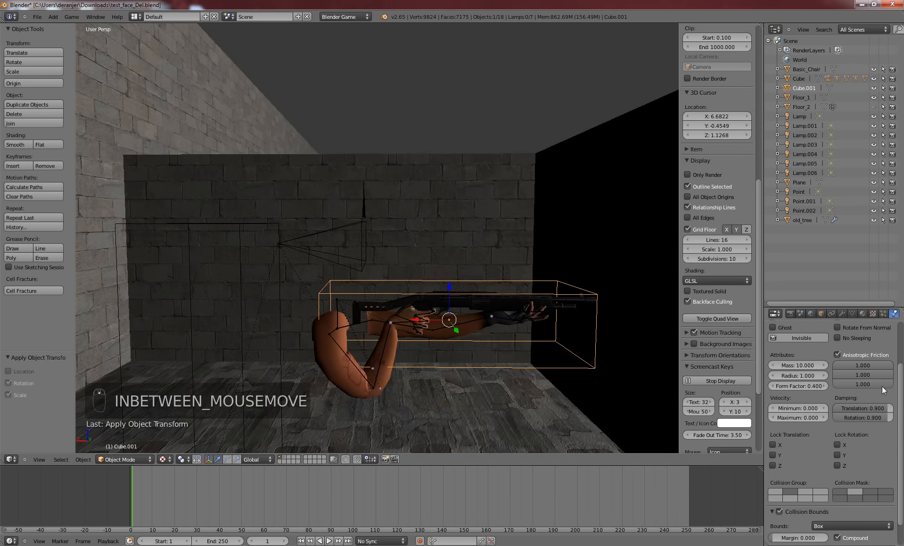
scroll(882, 386, down, 1)
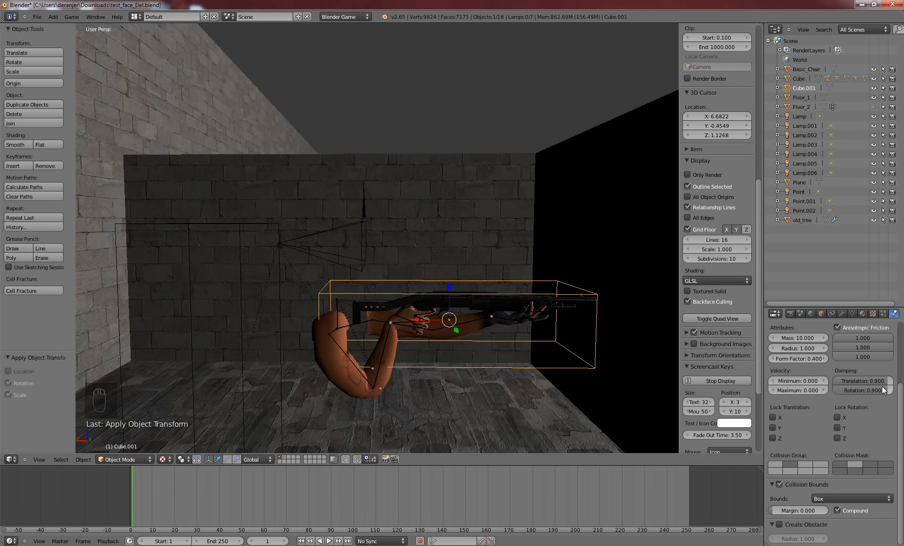
key(ctrl+a)
click(480, 356)
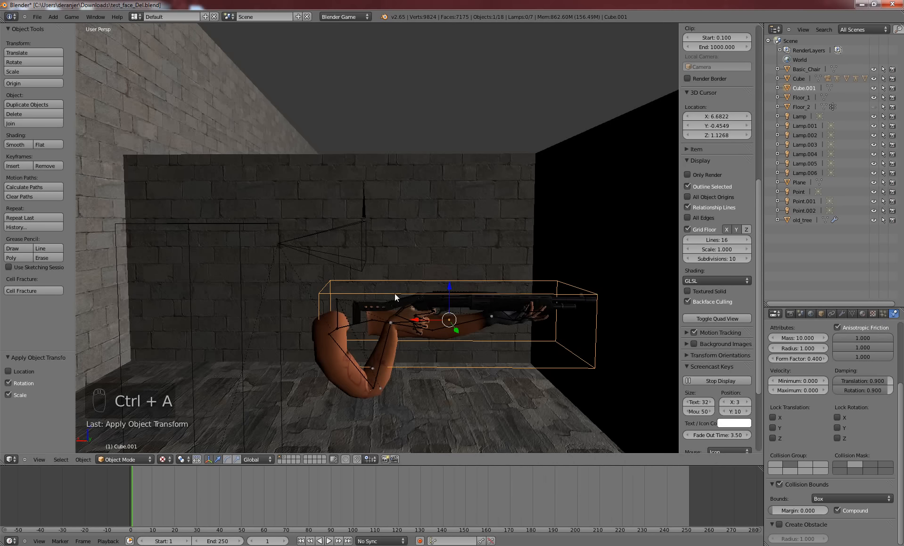
Run the game from the player's camera to check the box after applying its transforms, and return to the perspective view
right_click(358, 235)
key(KP_0)
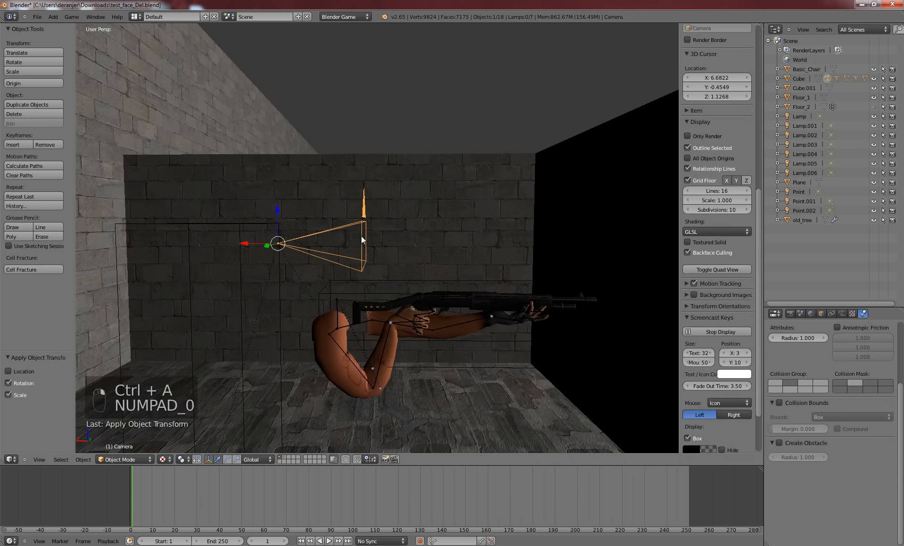
key(p)
key(p)
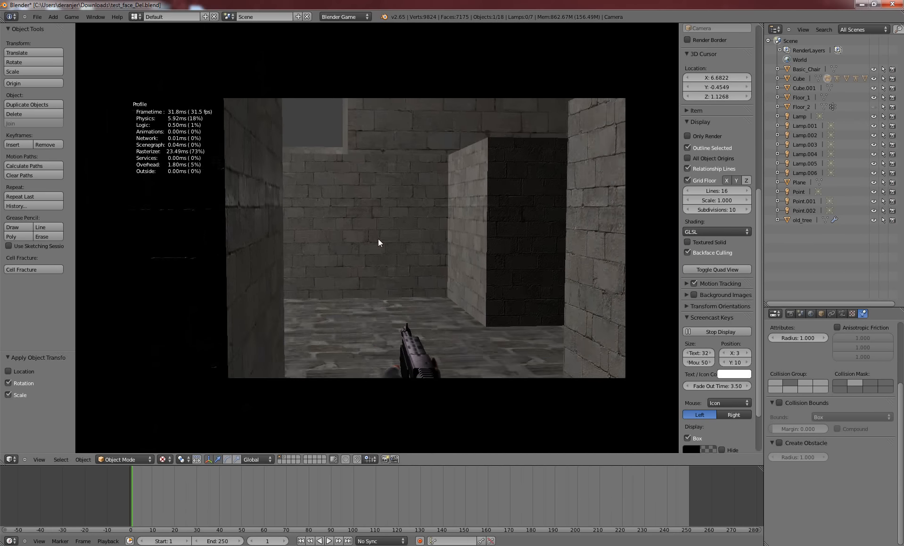
key(Escape)
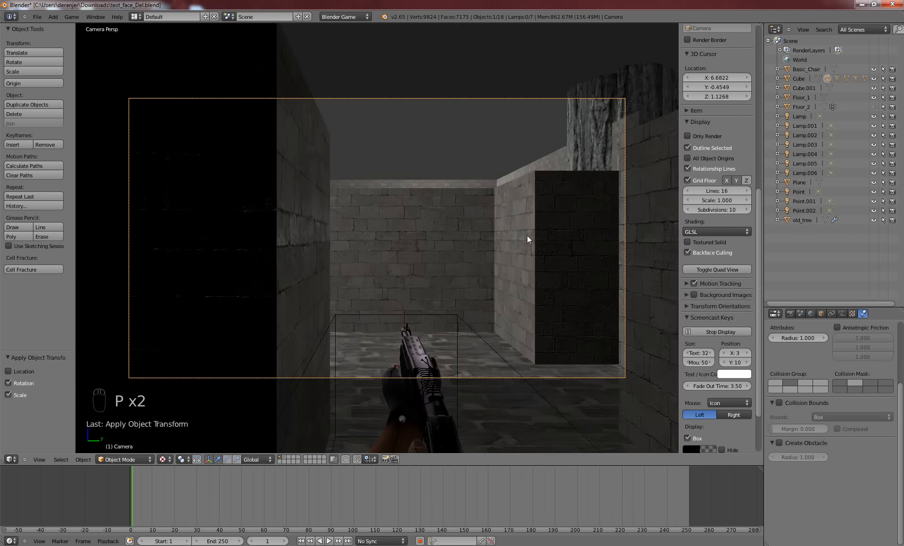
key(KP_0)
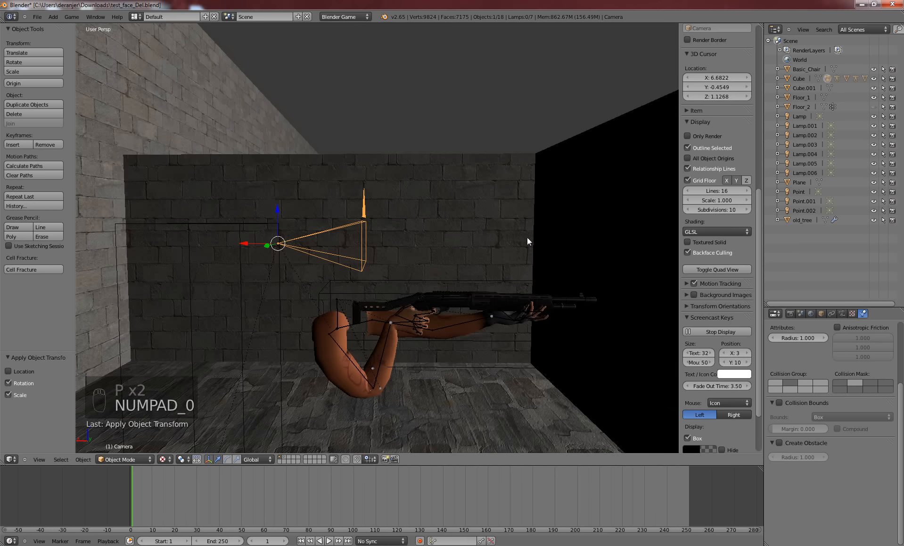
Parent the box around the arms and shotgun to the tall player box, using the Object parent type
right_click(461, 301)
right_click(465, 300)
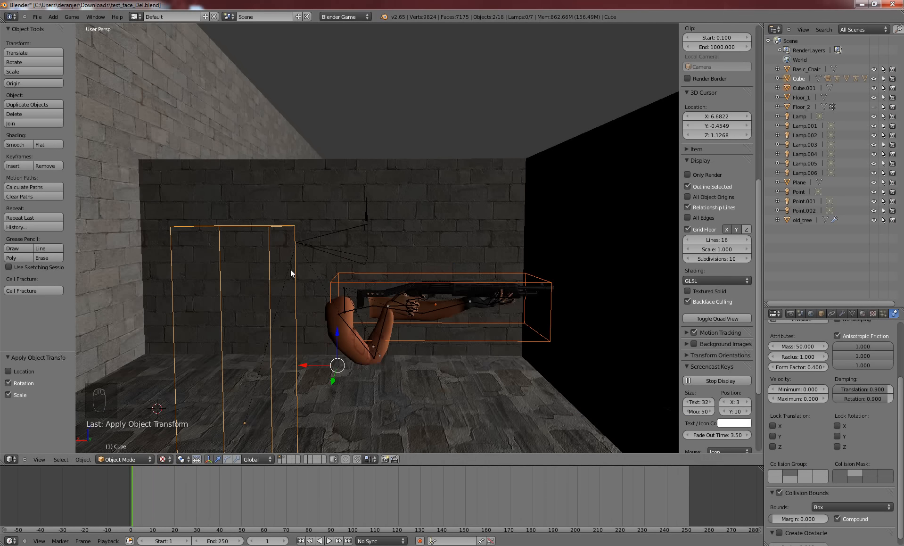
key(ctrl+p)
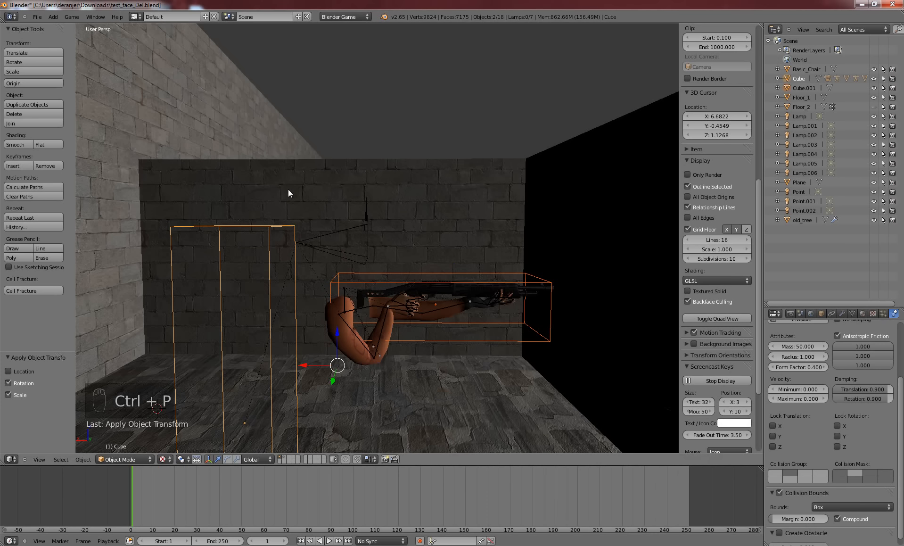
key(ctrl+p)
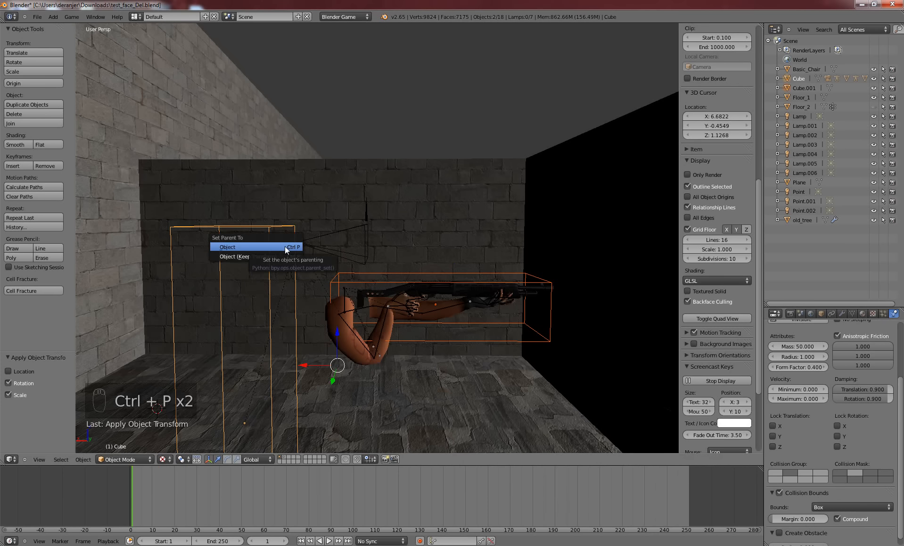
click(285, 246)
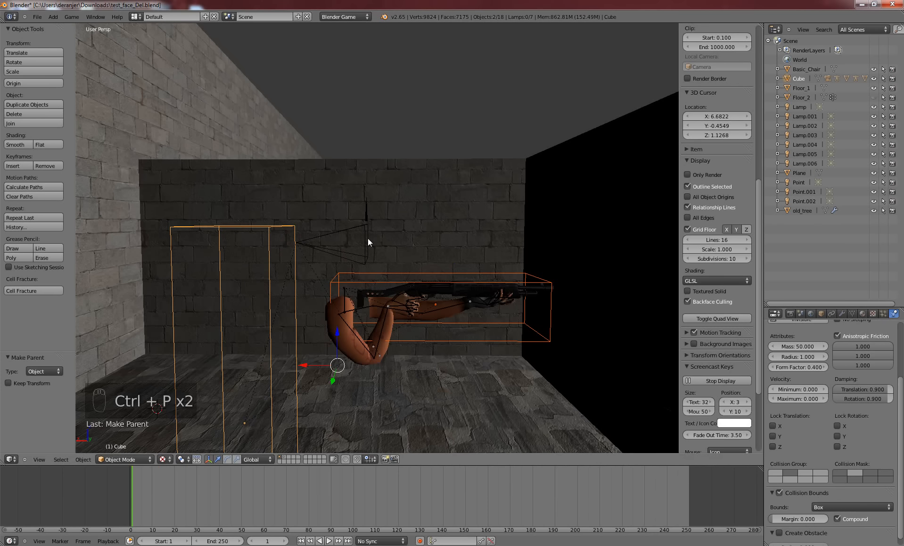
Test-run the game in the perspective view, and make the tall player box invisible in its physics settings
key(p)
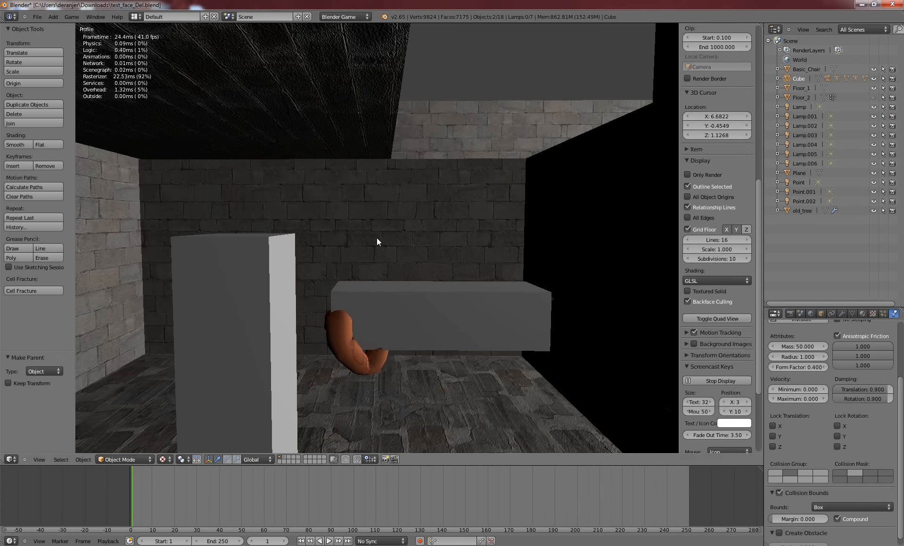
key(Escape)
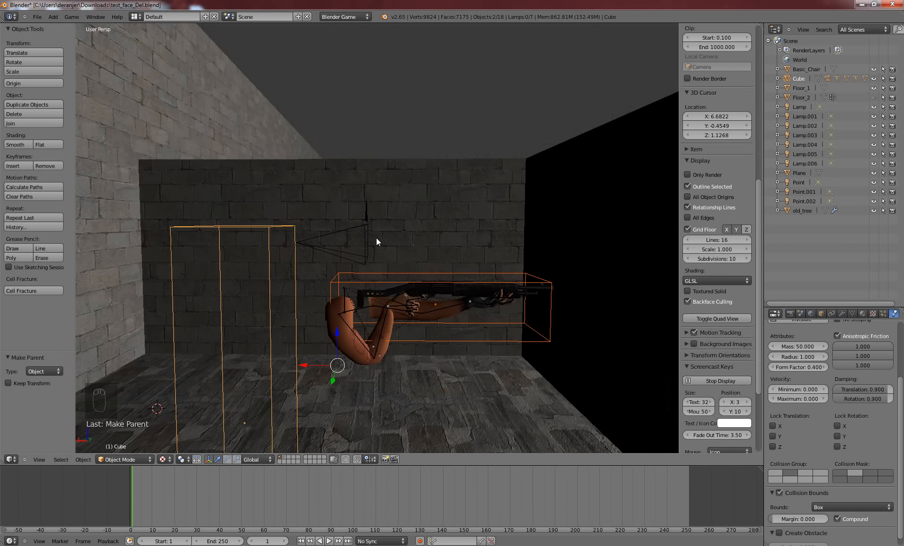
scroll(873, 358, up, 4)
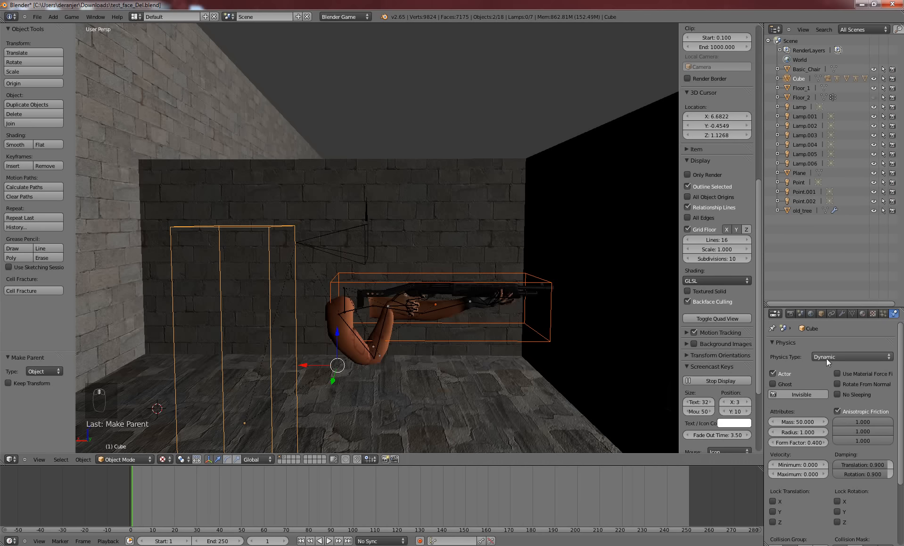
click(803, 391)
Test-run the game from the player's camera with the tall player box invisible
right_click(363, 228)
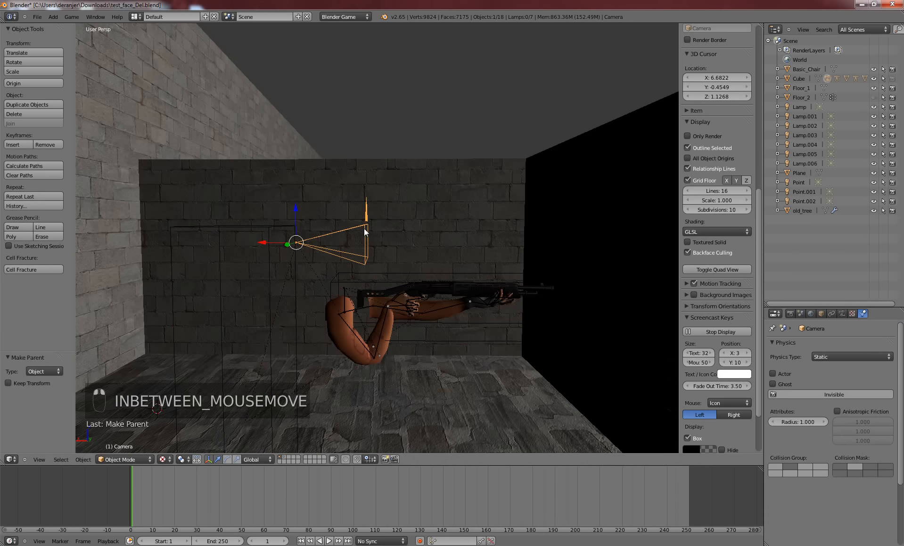
key(KP_0)
key(p)
key(p)
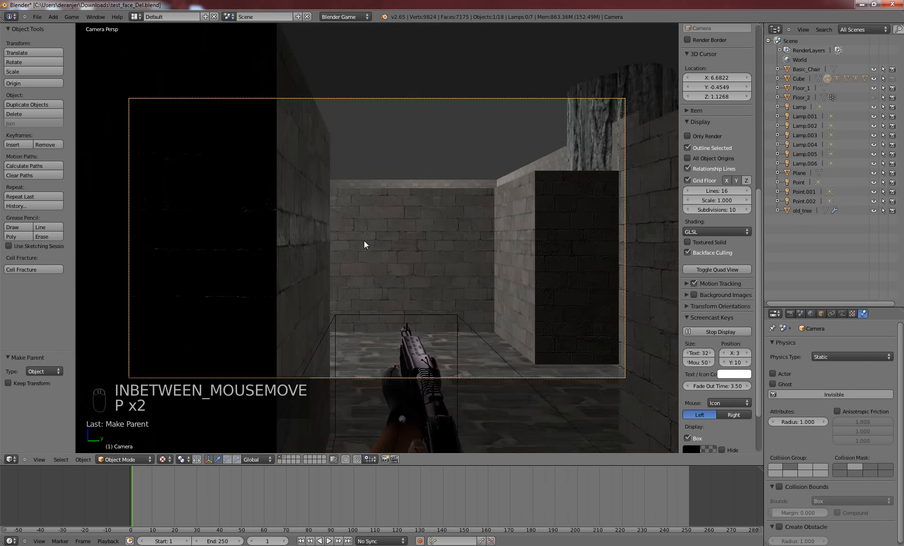
key(Escape)
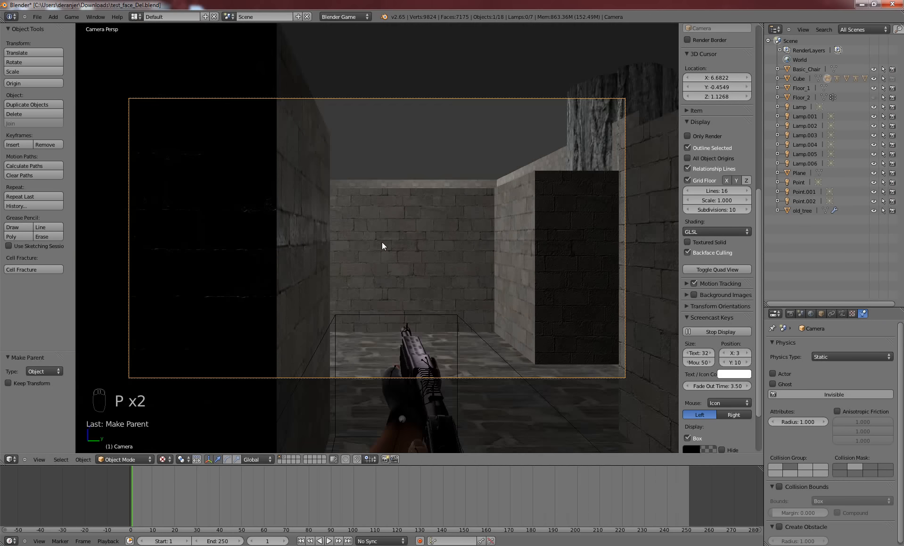
Return to the perspective view and make the box around the arms and shotgun invisible
key(KP_0)
right_click(461, 339)
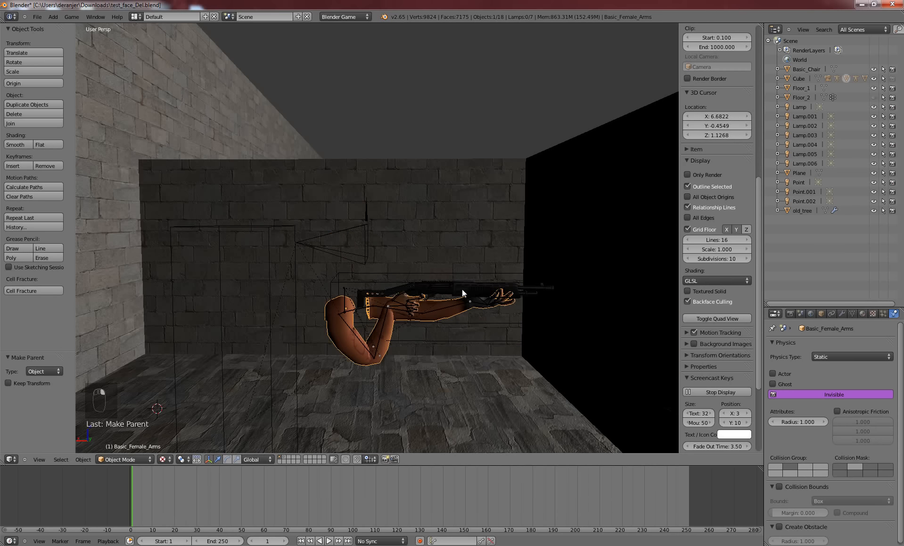
click(807, 391)
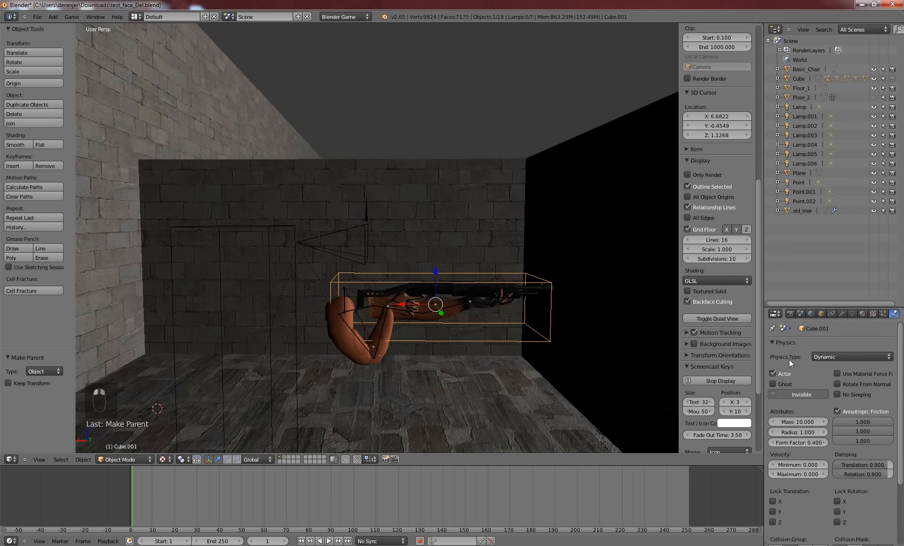
Test-run the game from the player's camera, walking through the maze and up against walls to check the arms and shotgun's collision
right_click(361, 228)
key(KP_0)
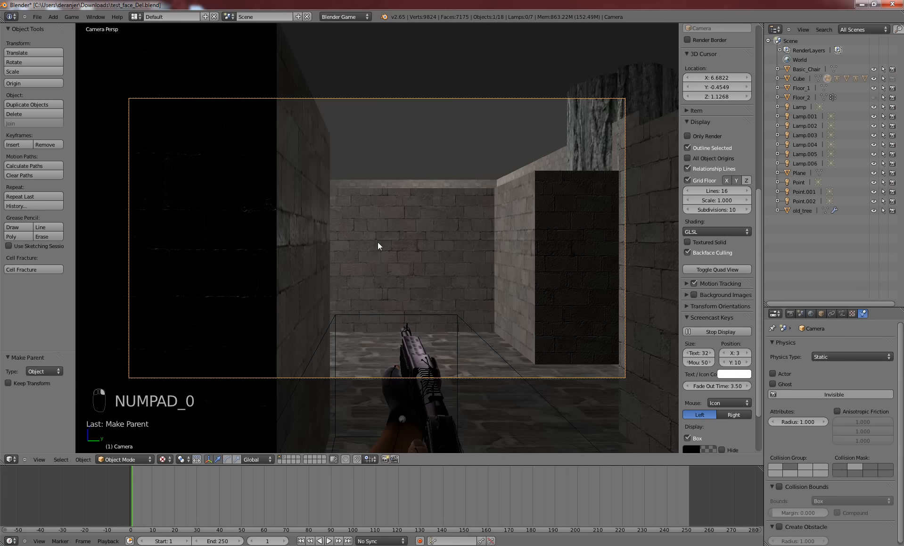
key(p)
key(p)
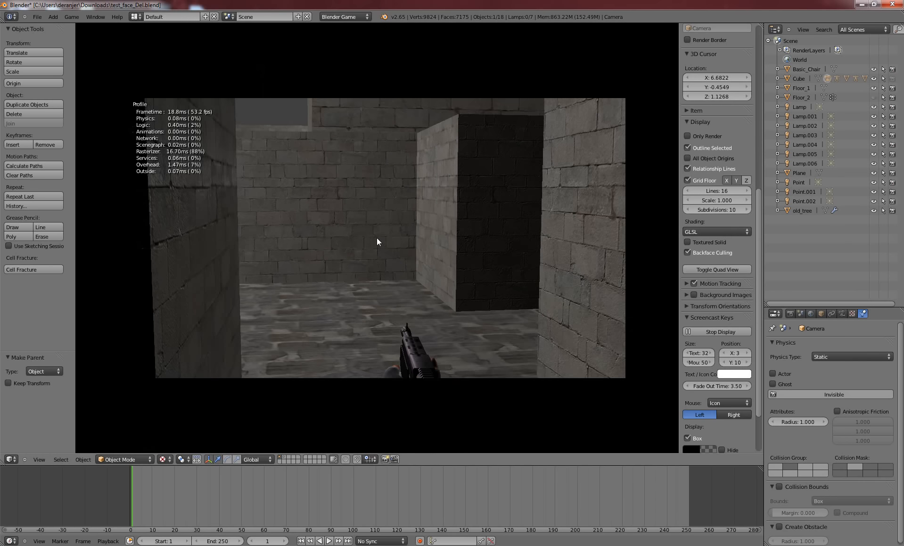
key(w)
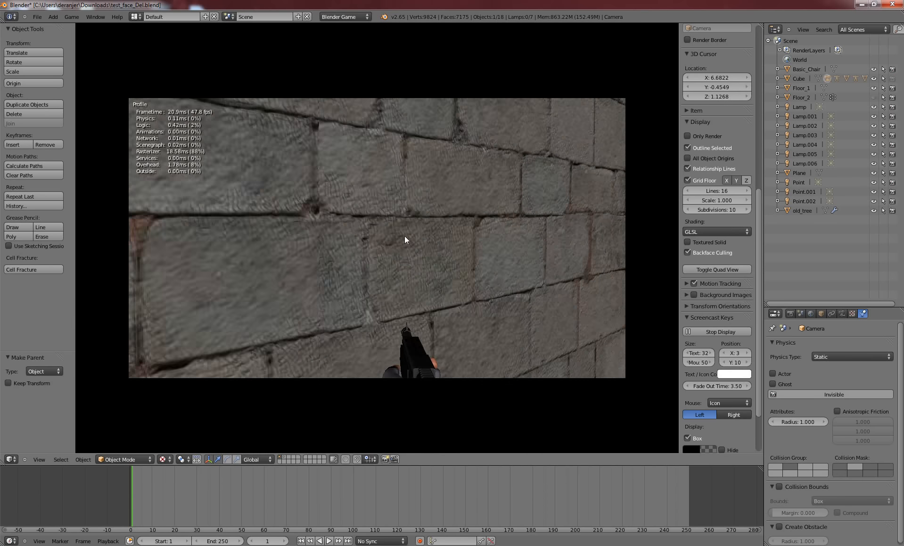
key(w)
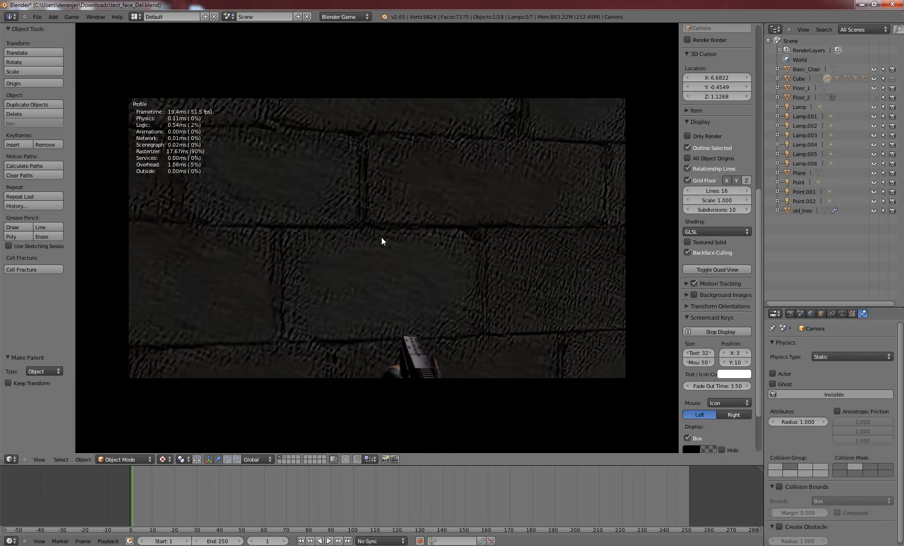
key(w)
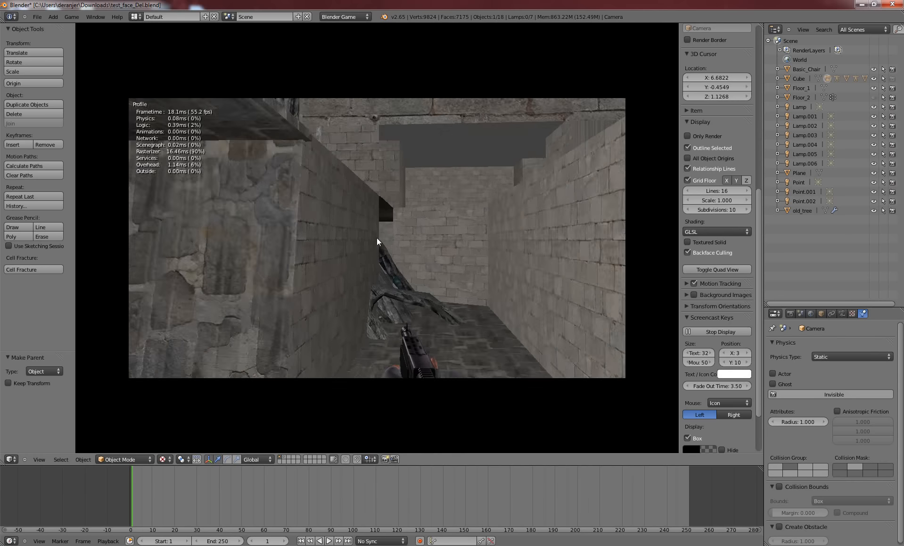
key(w)
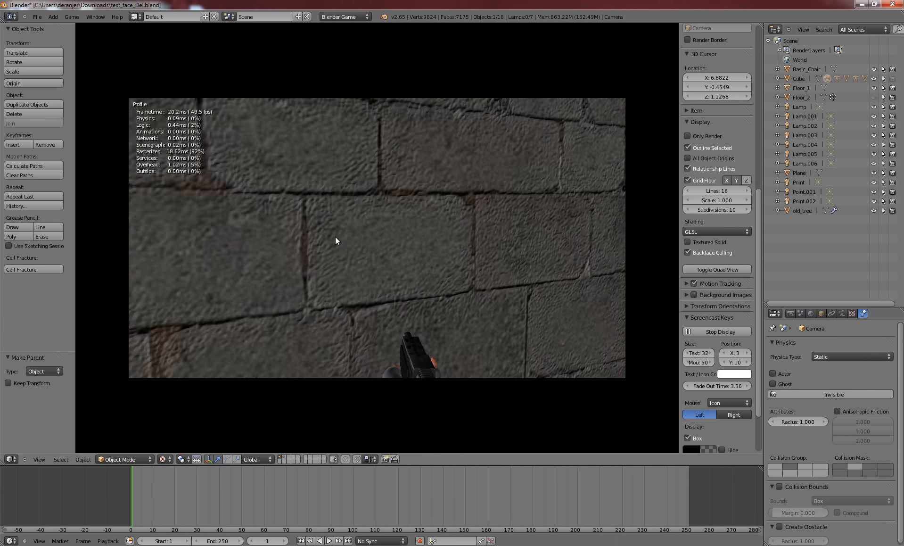
key(w)
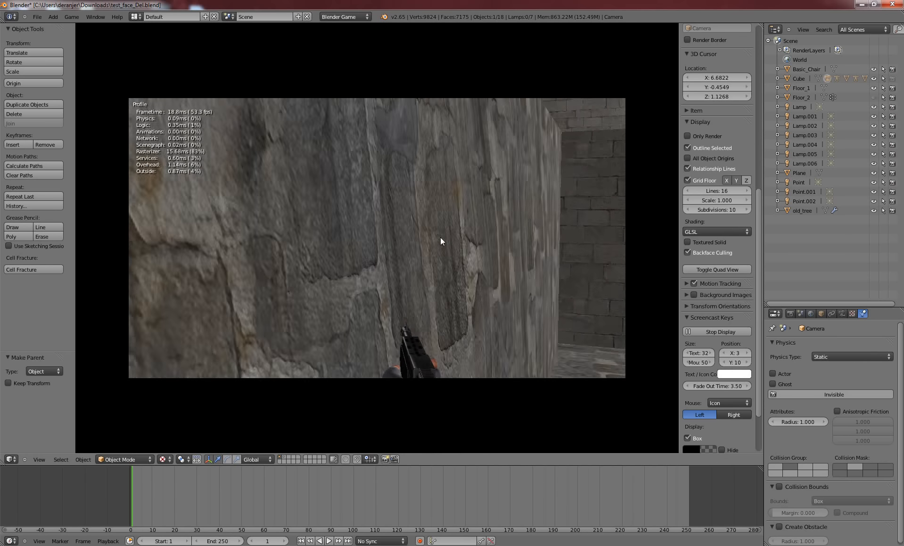
key(w)
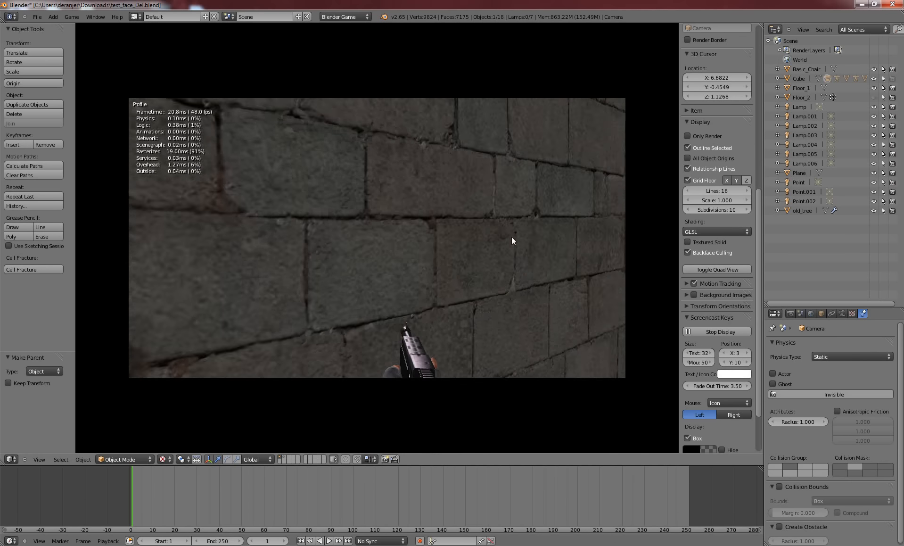
key(w)
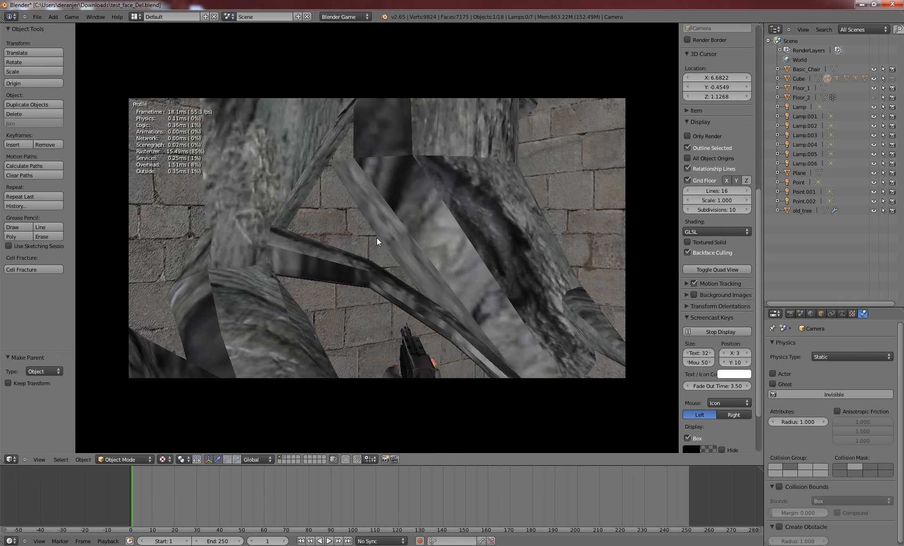
key(s)
key(w)
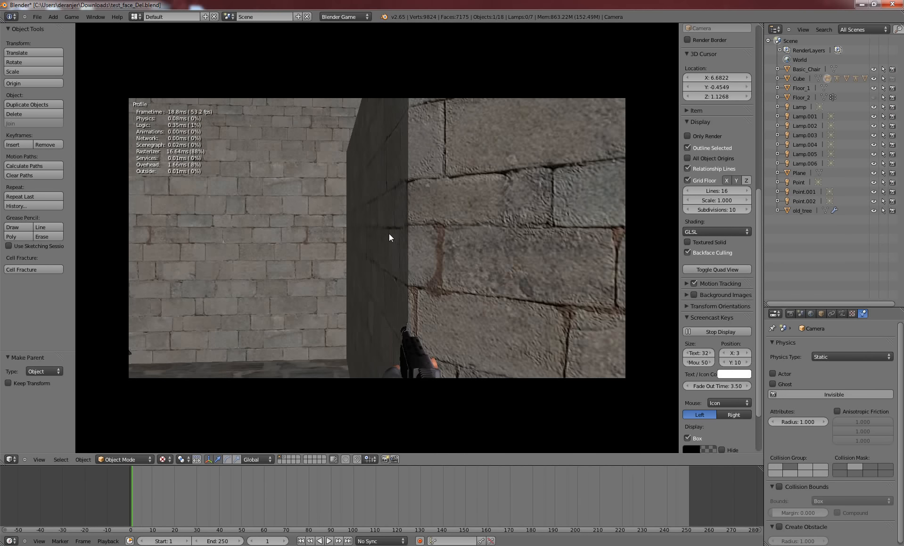
key(w)
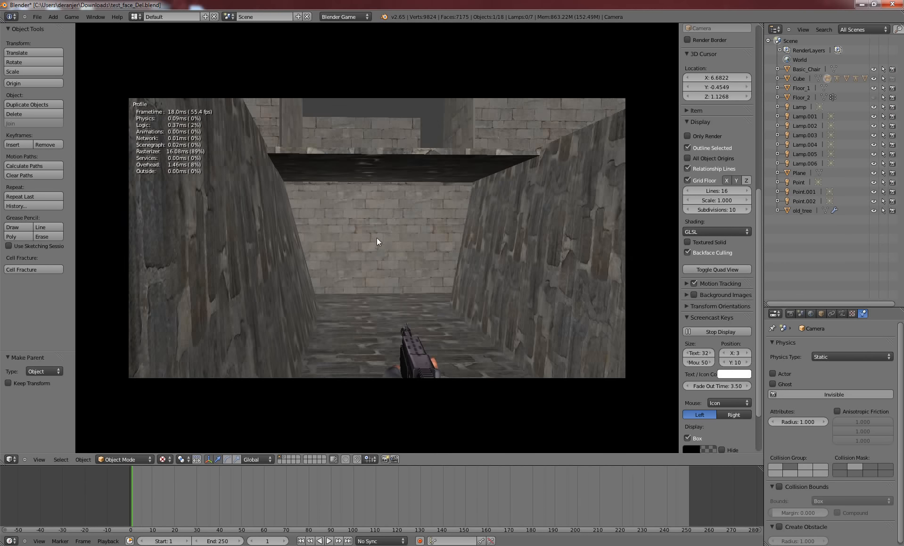
key(w)
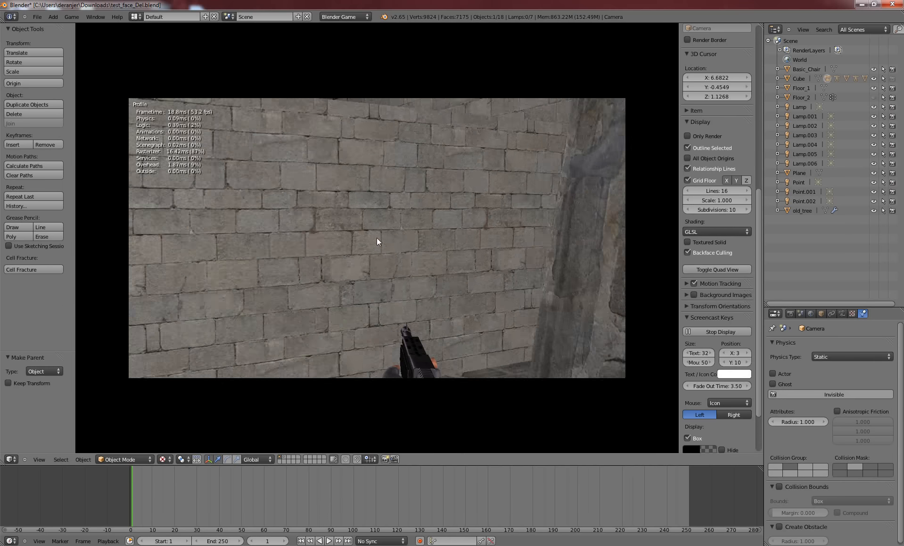
key(w)
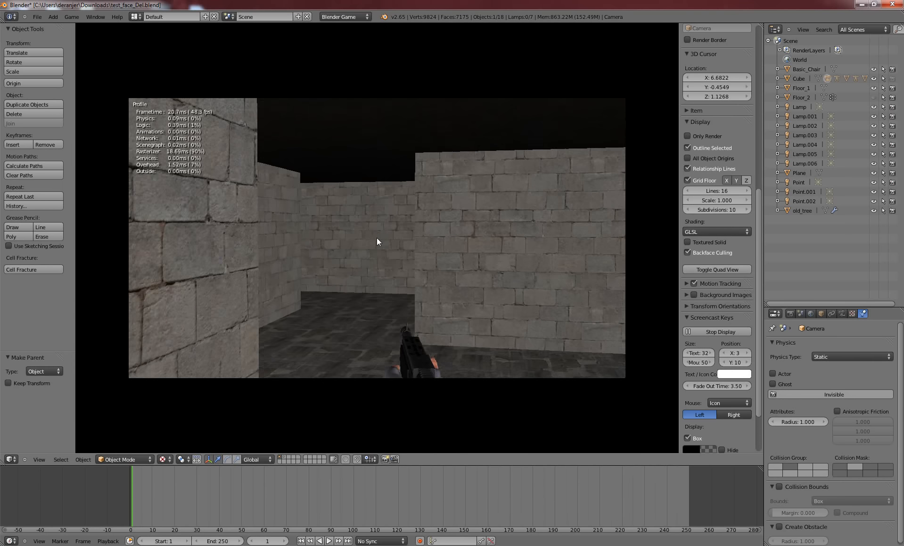
key(w)
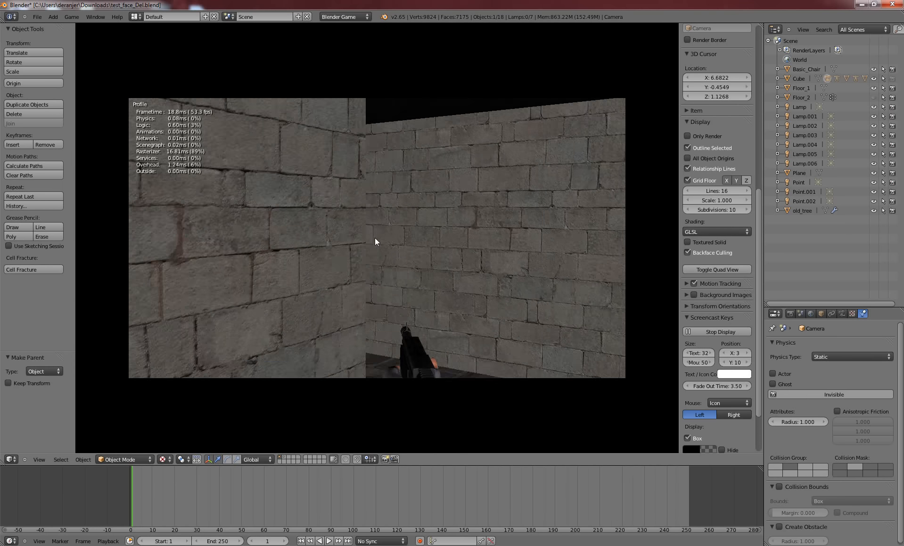
key(w)
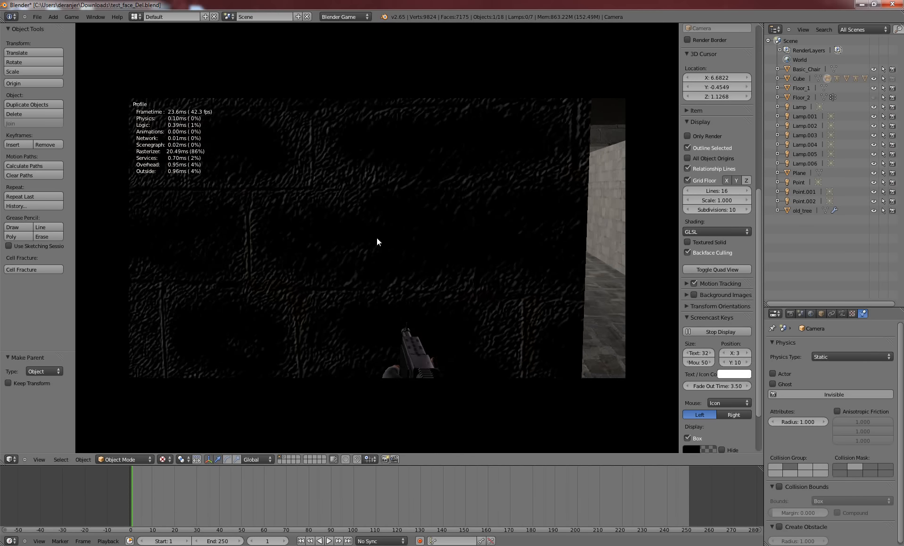
key(w)
key(w)
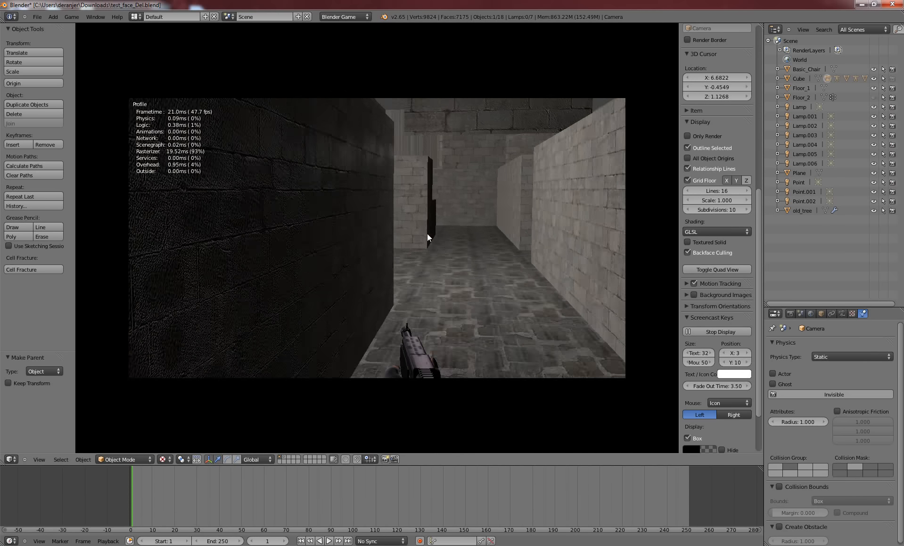
key(w)
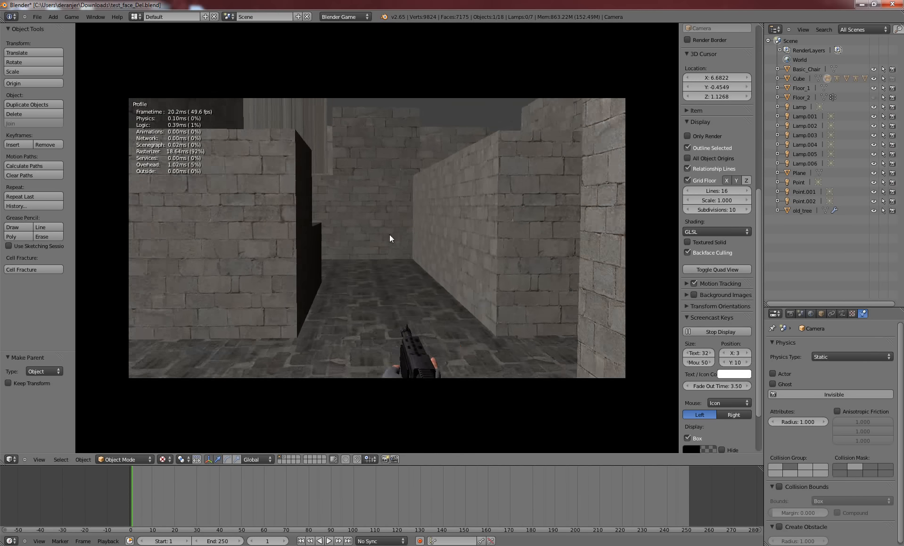
key(w)
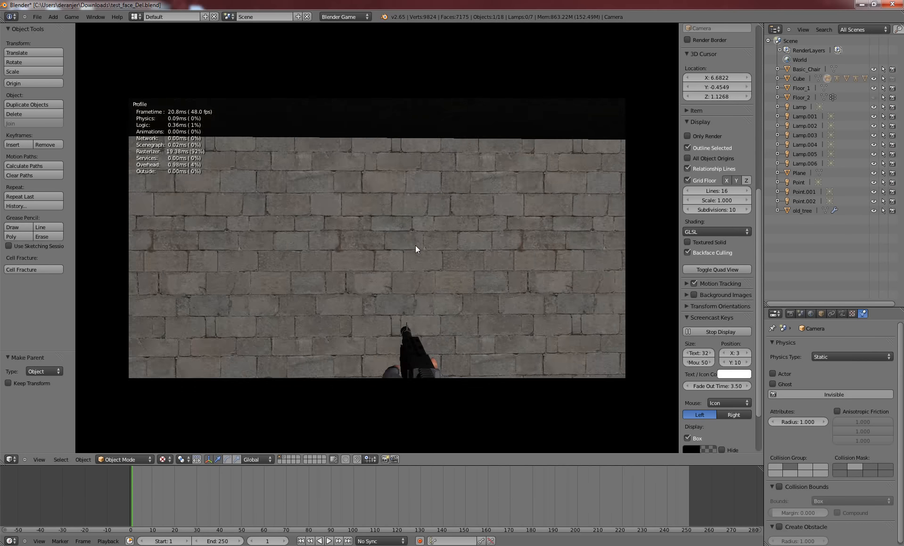
key(w)
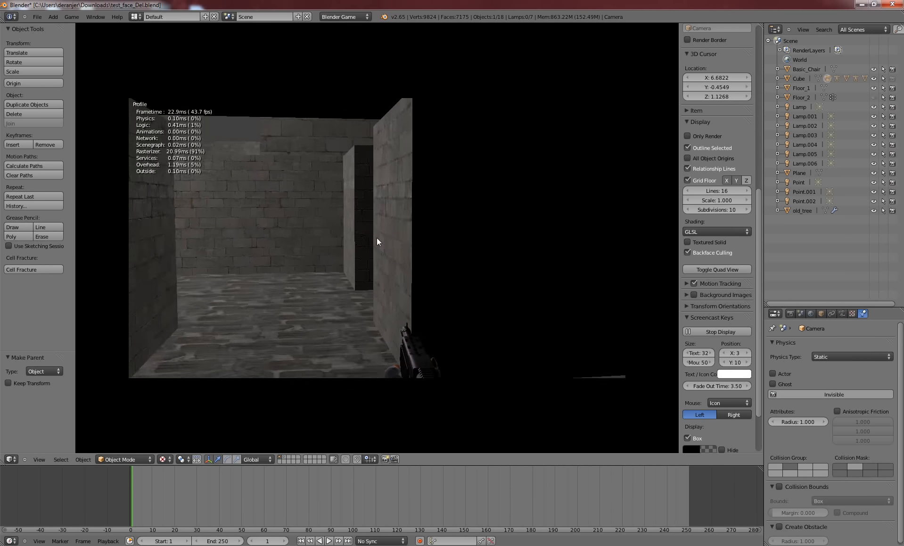
key(w)
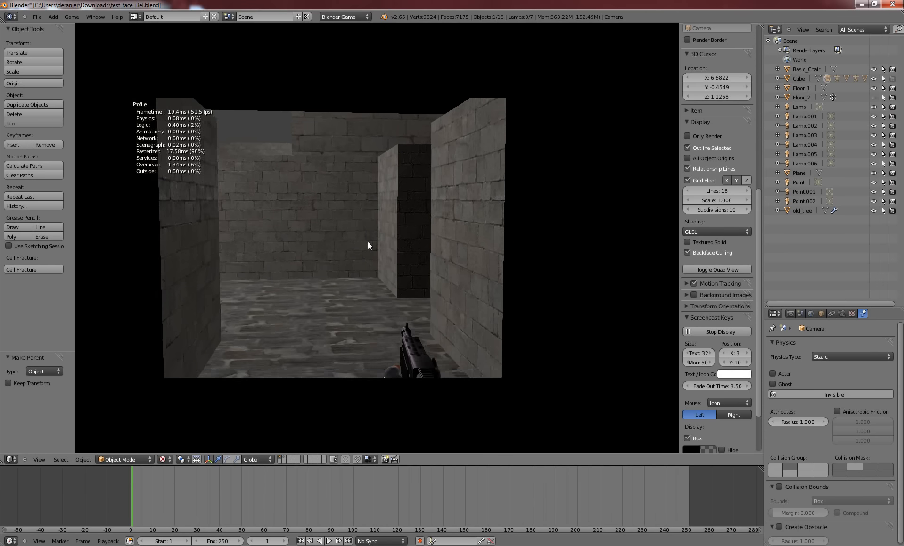
key(Escape)
Return to the perspective view and examine the tall player box and the box around the arms and shotgun within the maze
key(KP_0)
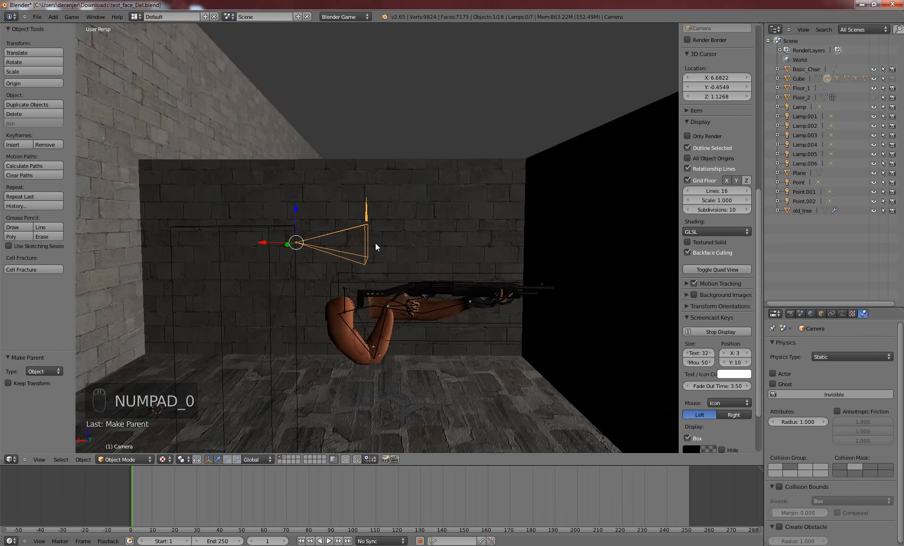
right_click(356, 284)
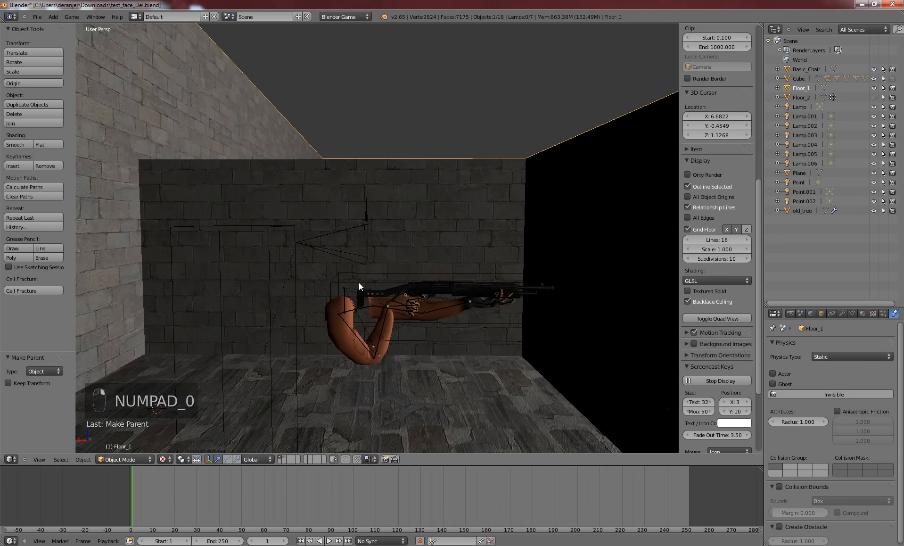
right_click(269, 235)
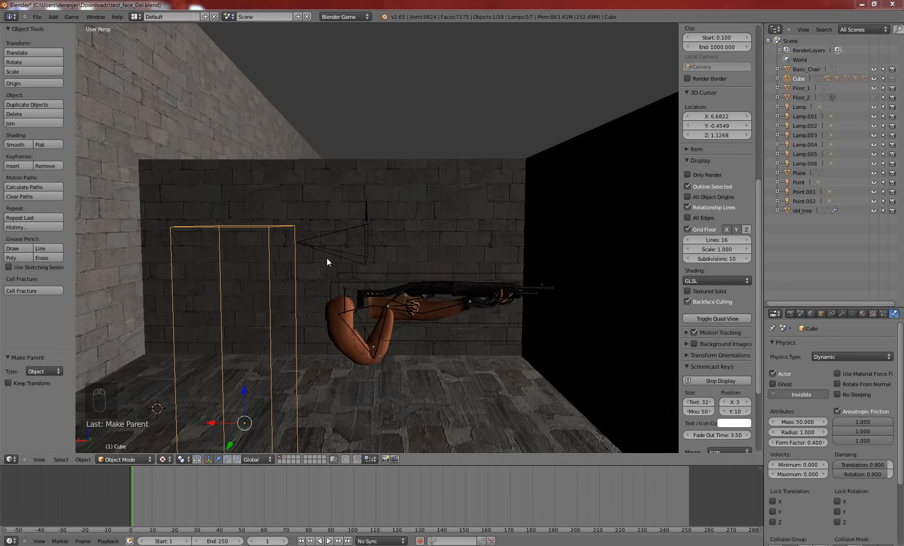
right_click(378, 281)
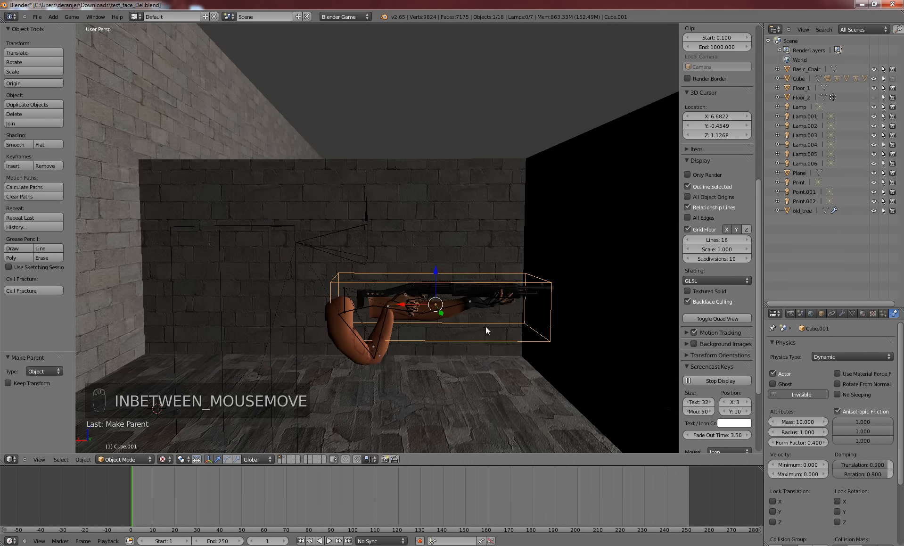
scroll(485, 326, down, 6)
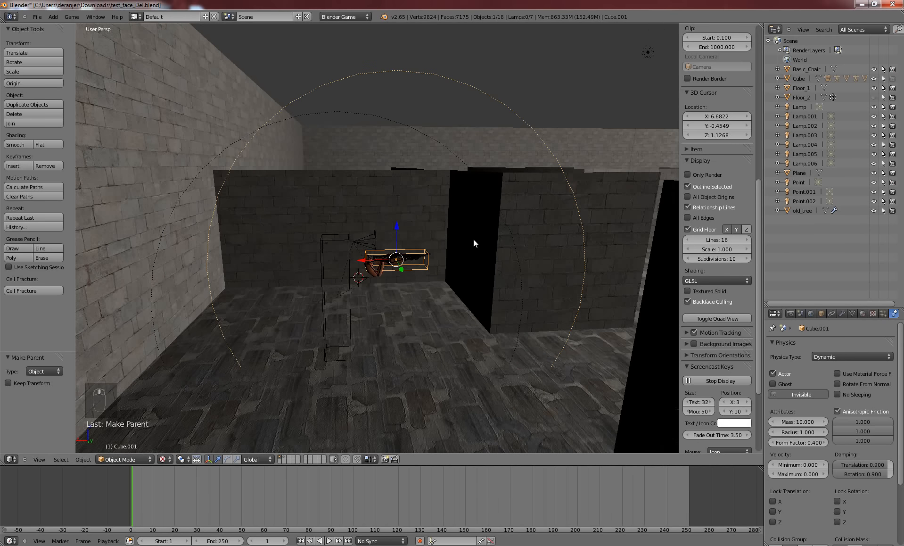
middle_drag(473, 243, 598, 400)
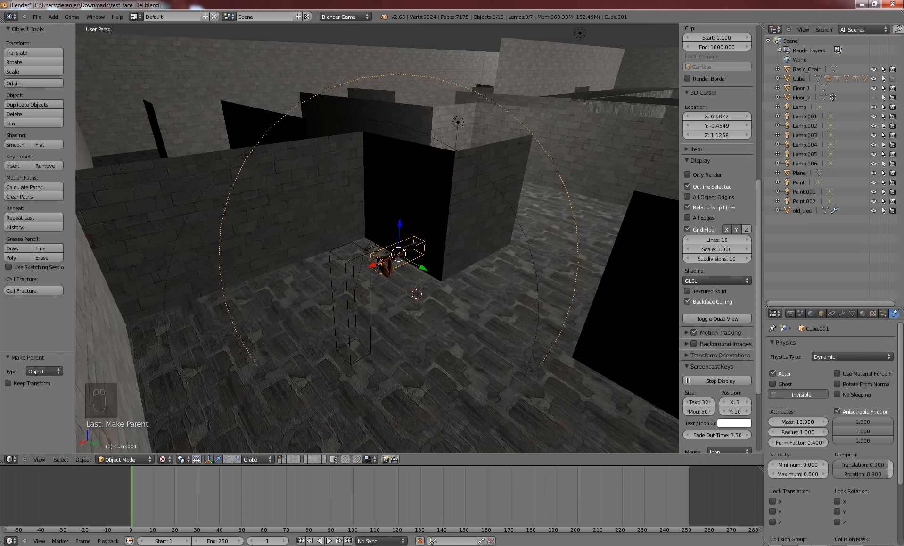